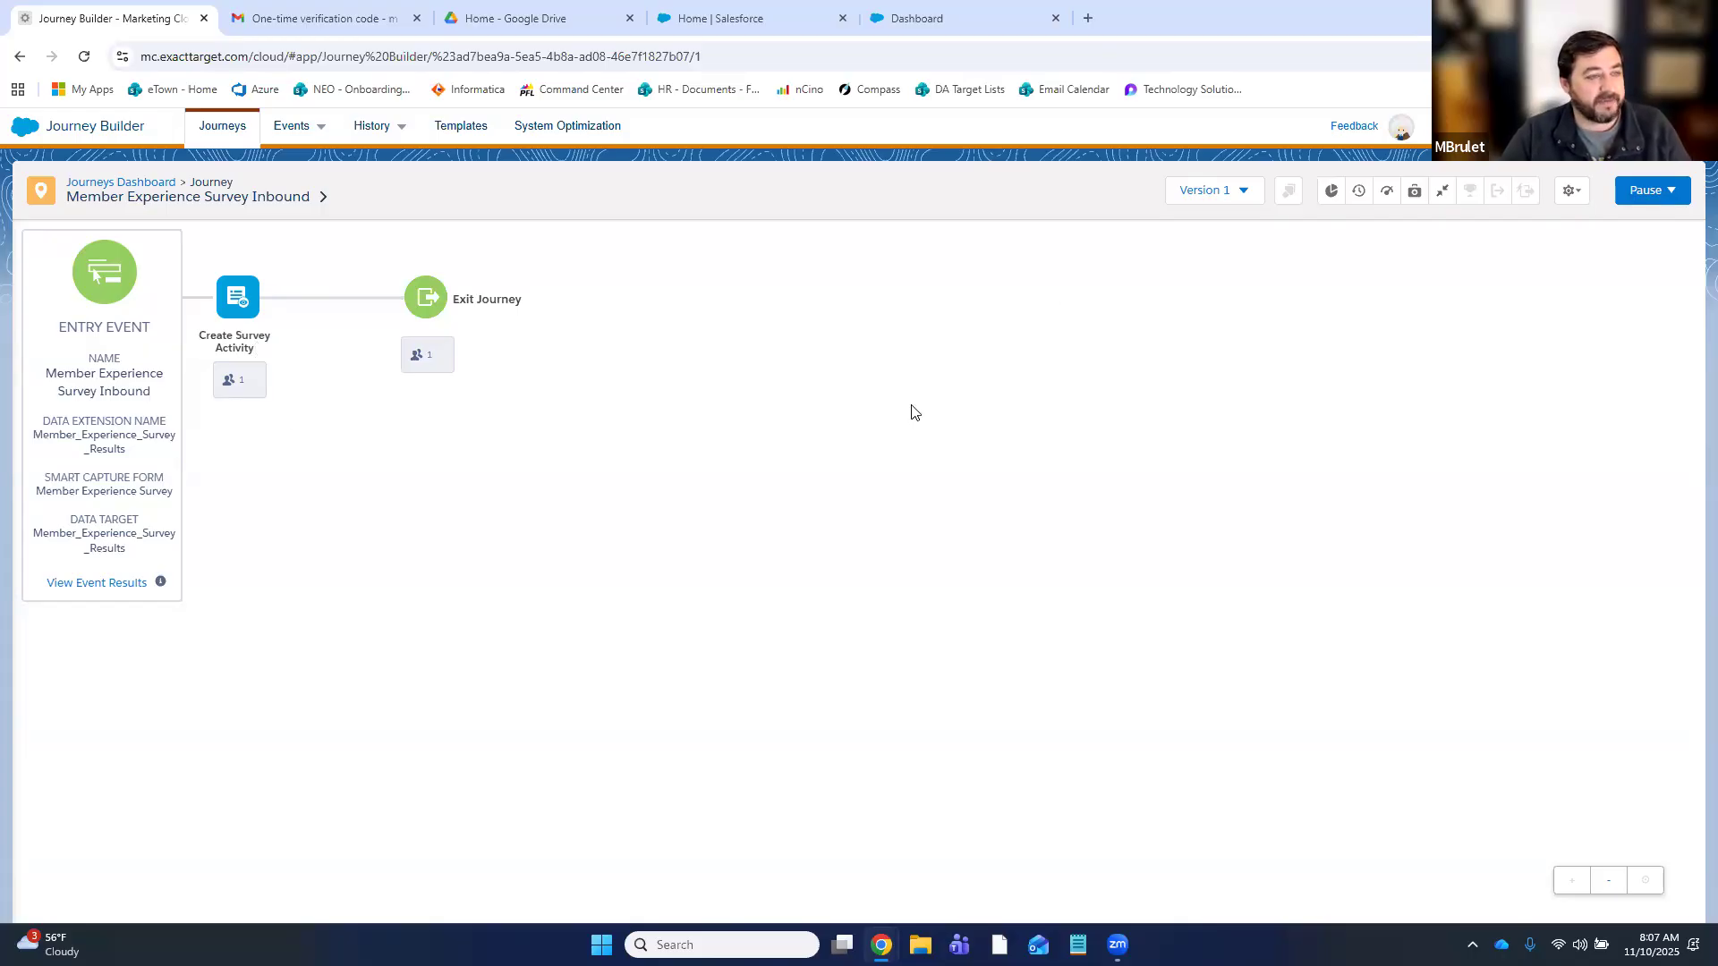
- Load draft Version 2 of the journey and open the Detractors branch Case activity
left_click(1211, 194)
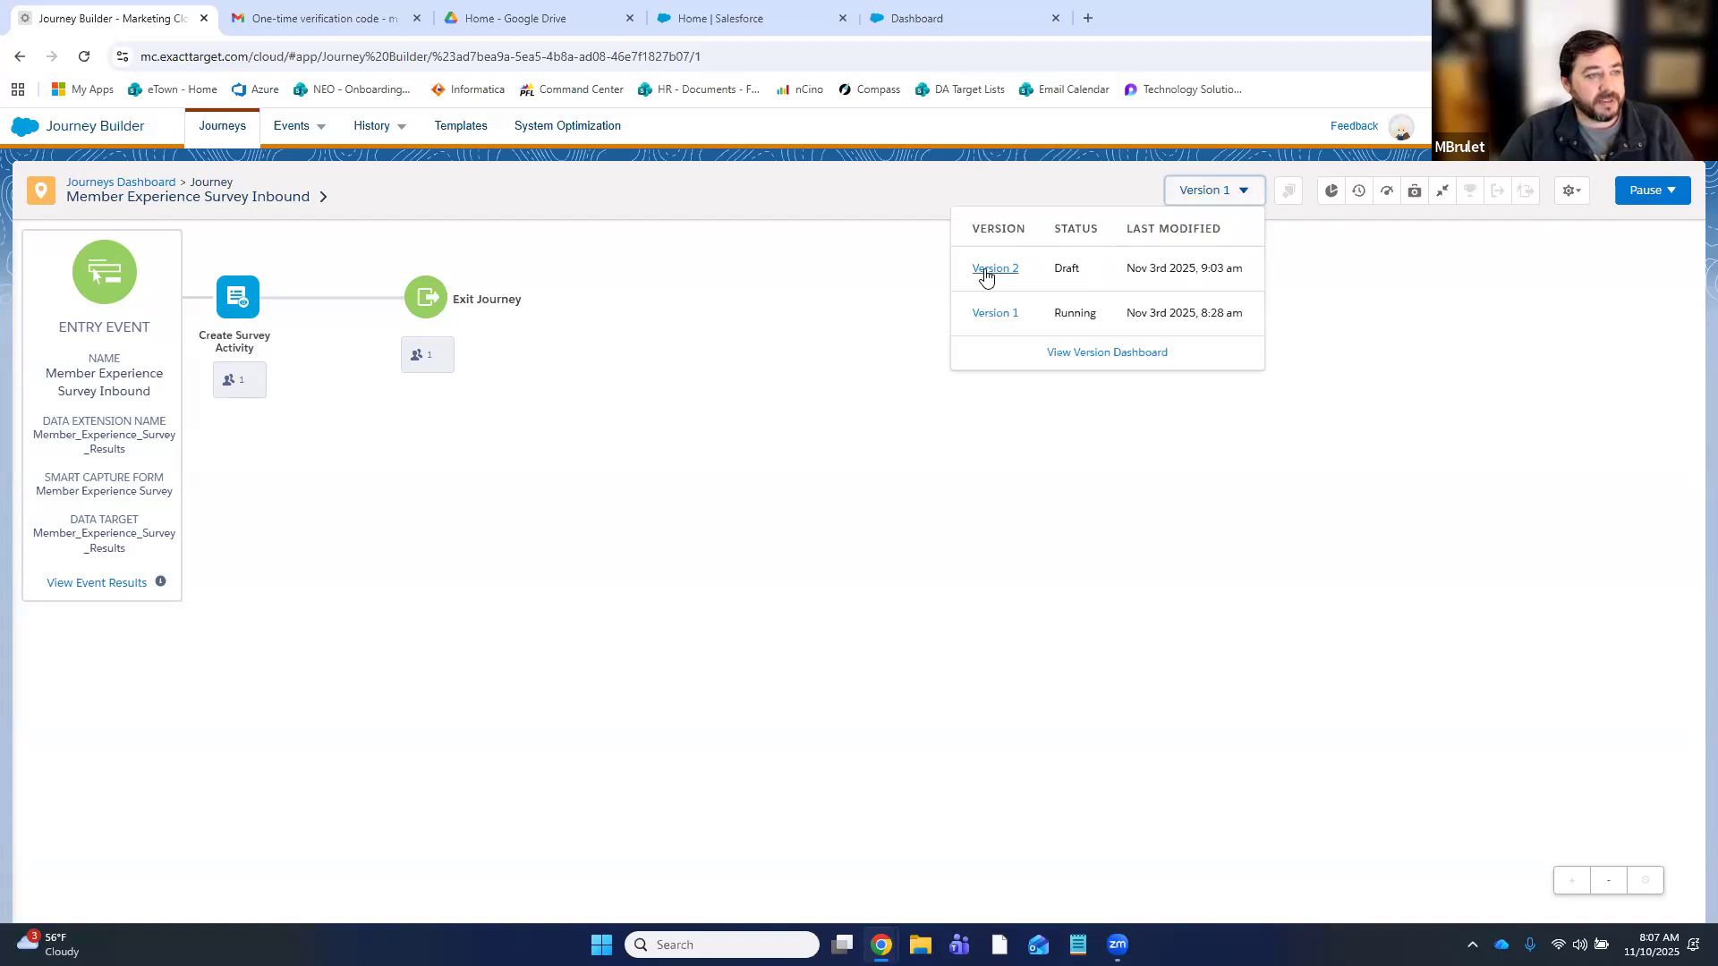
left_click(987, 273)
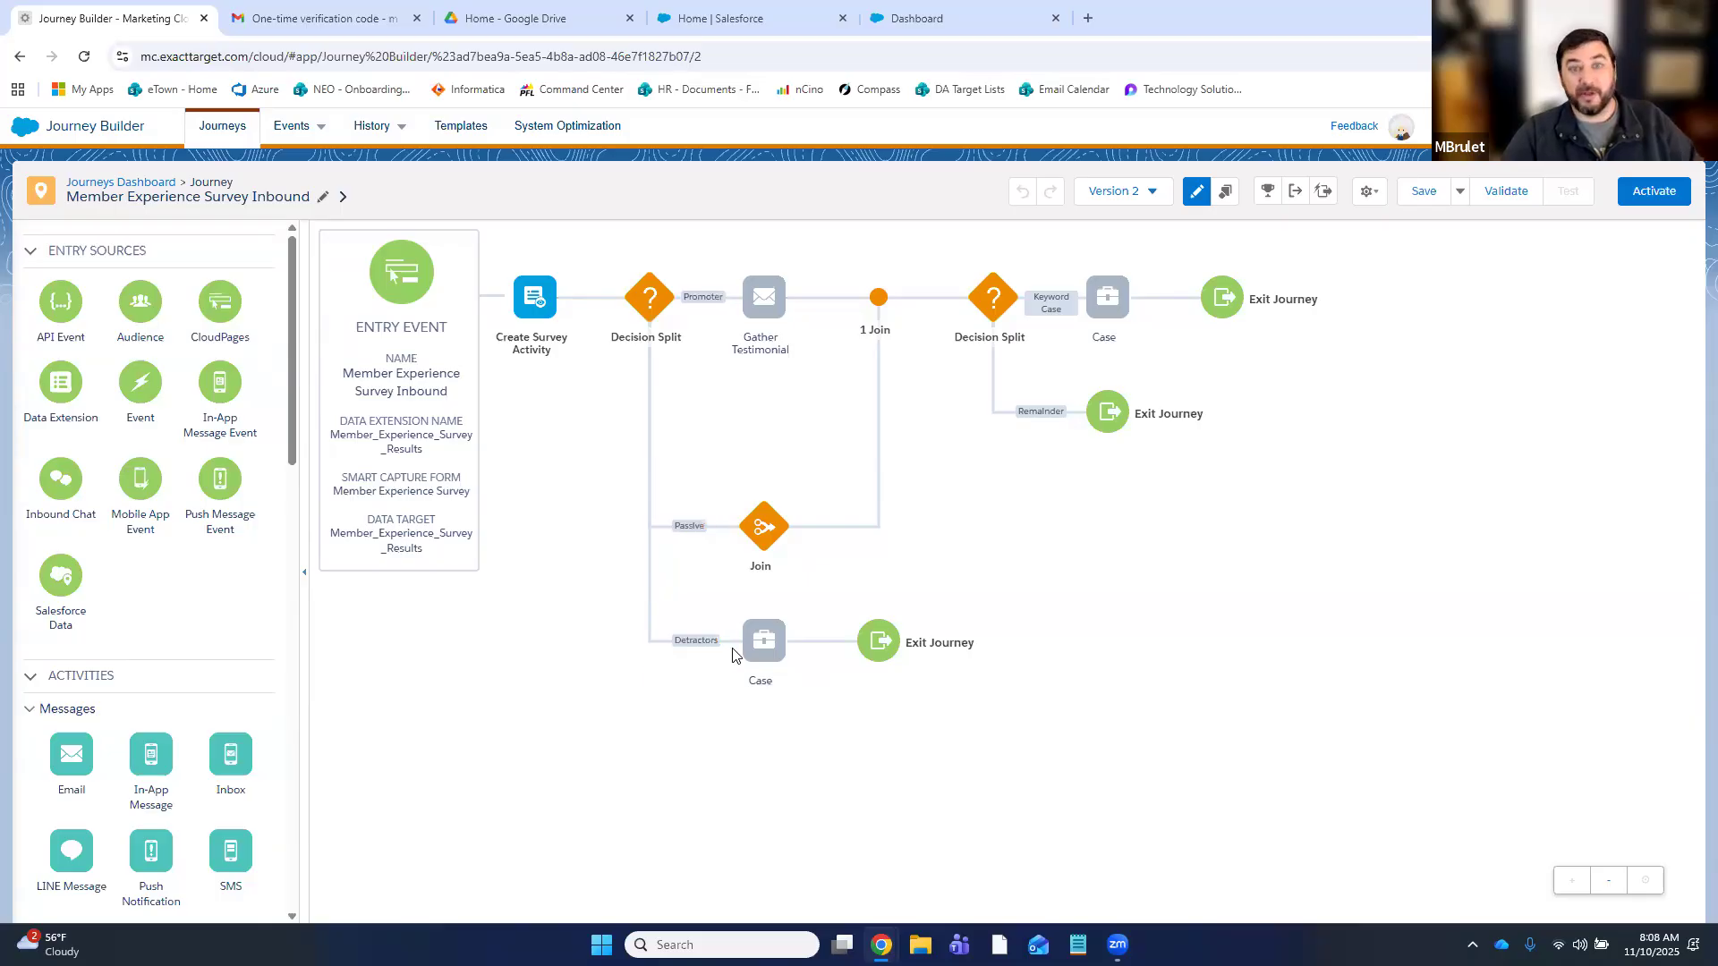
mouse_move(763, 657)
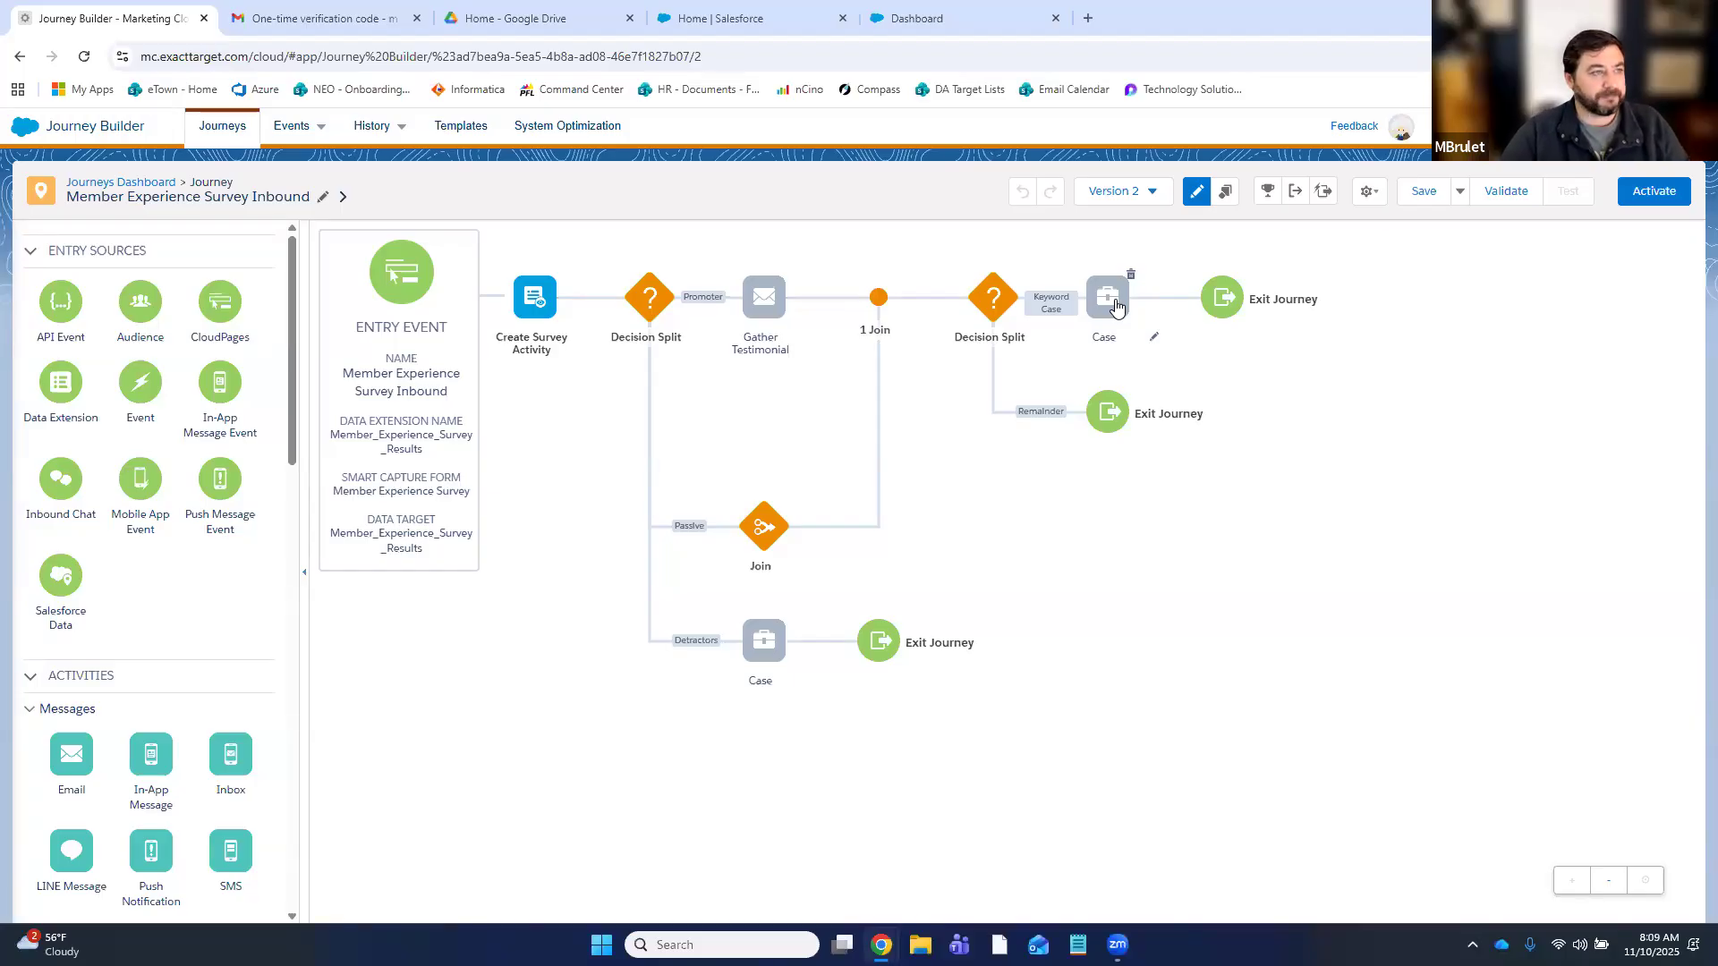
left_click(768, 641)
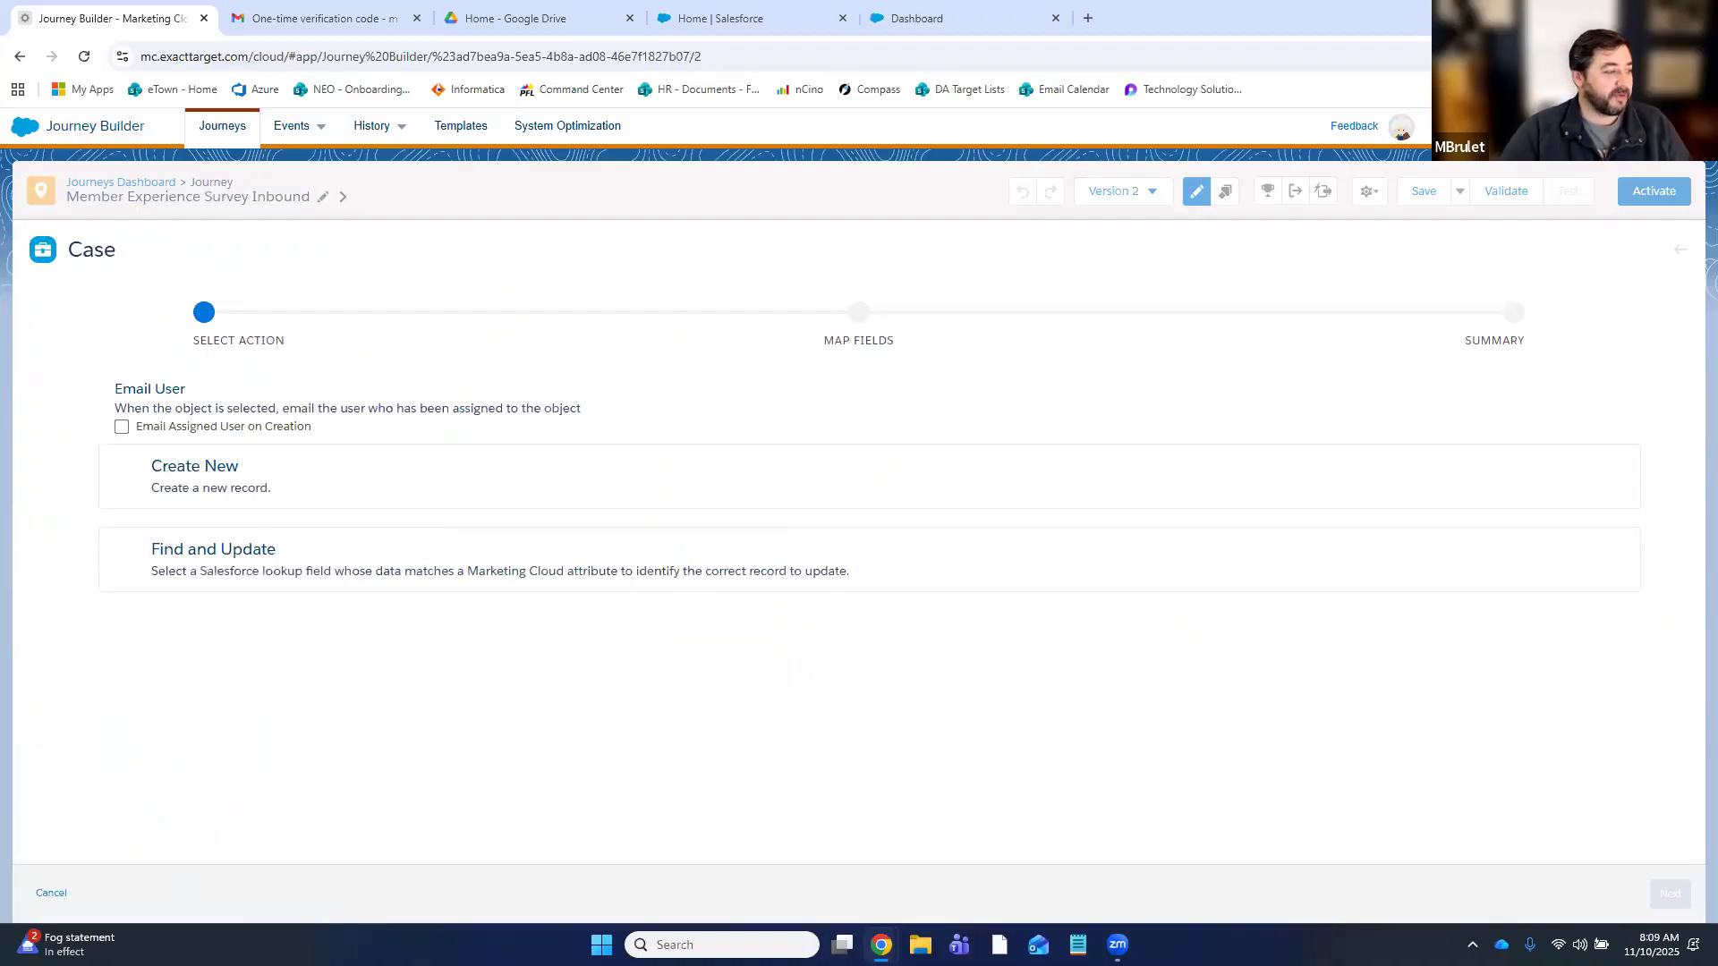
- Discard the Detractors Case activity changes and switch to the Salesforce Service home tab
left_click(56, 897)
left_click(1651, 438)
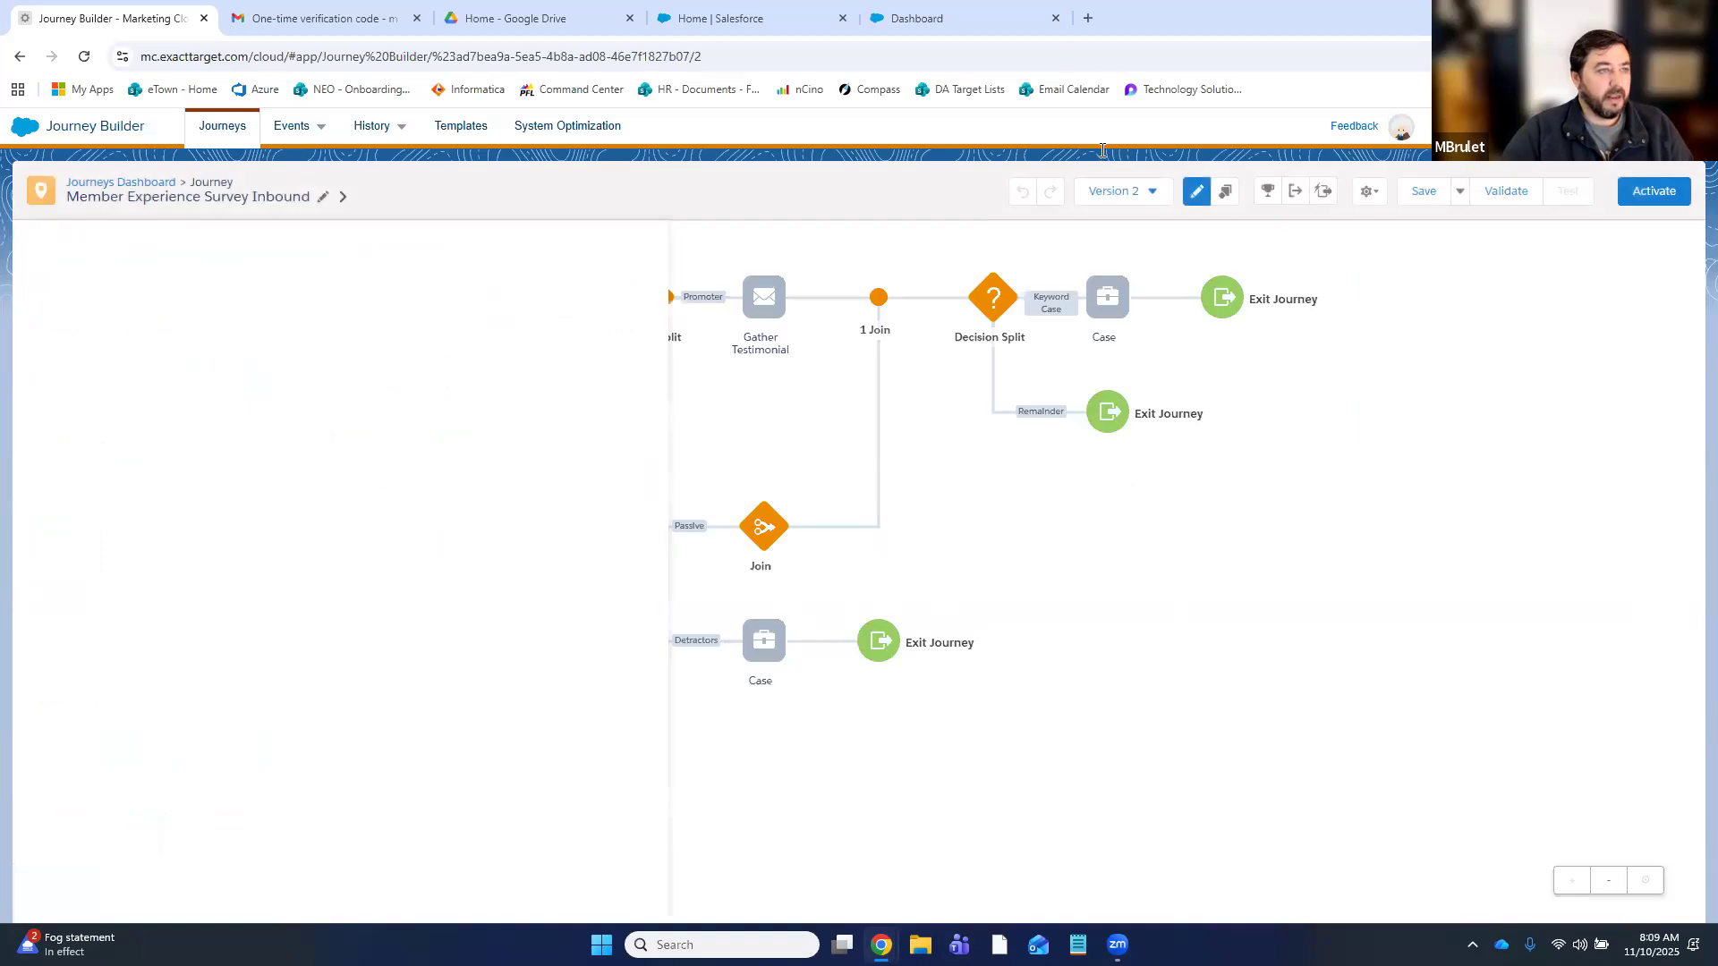
left_click(1009, 27)
left_click(732, 34)
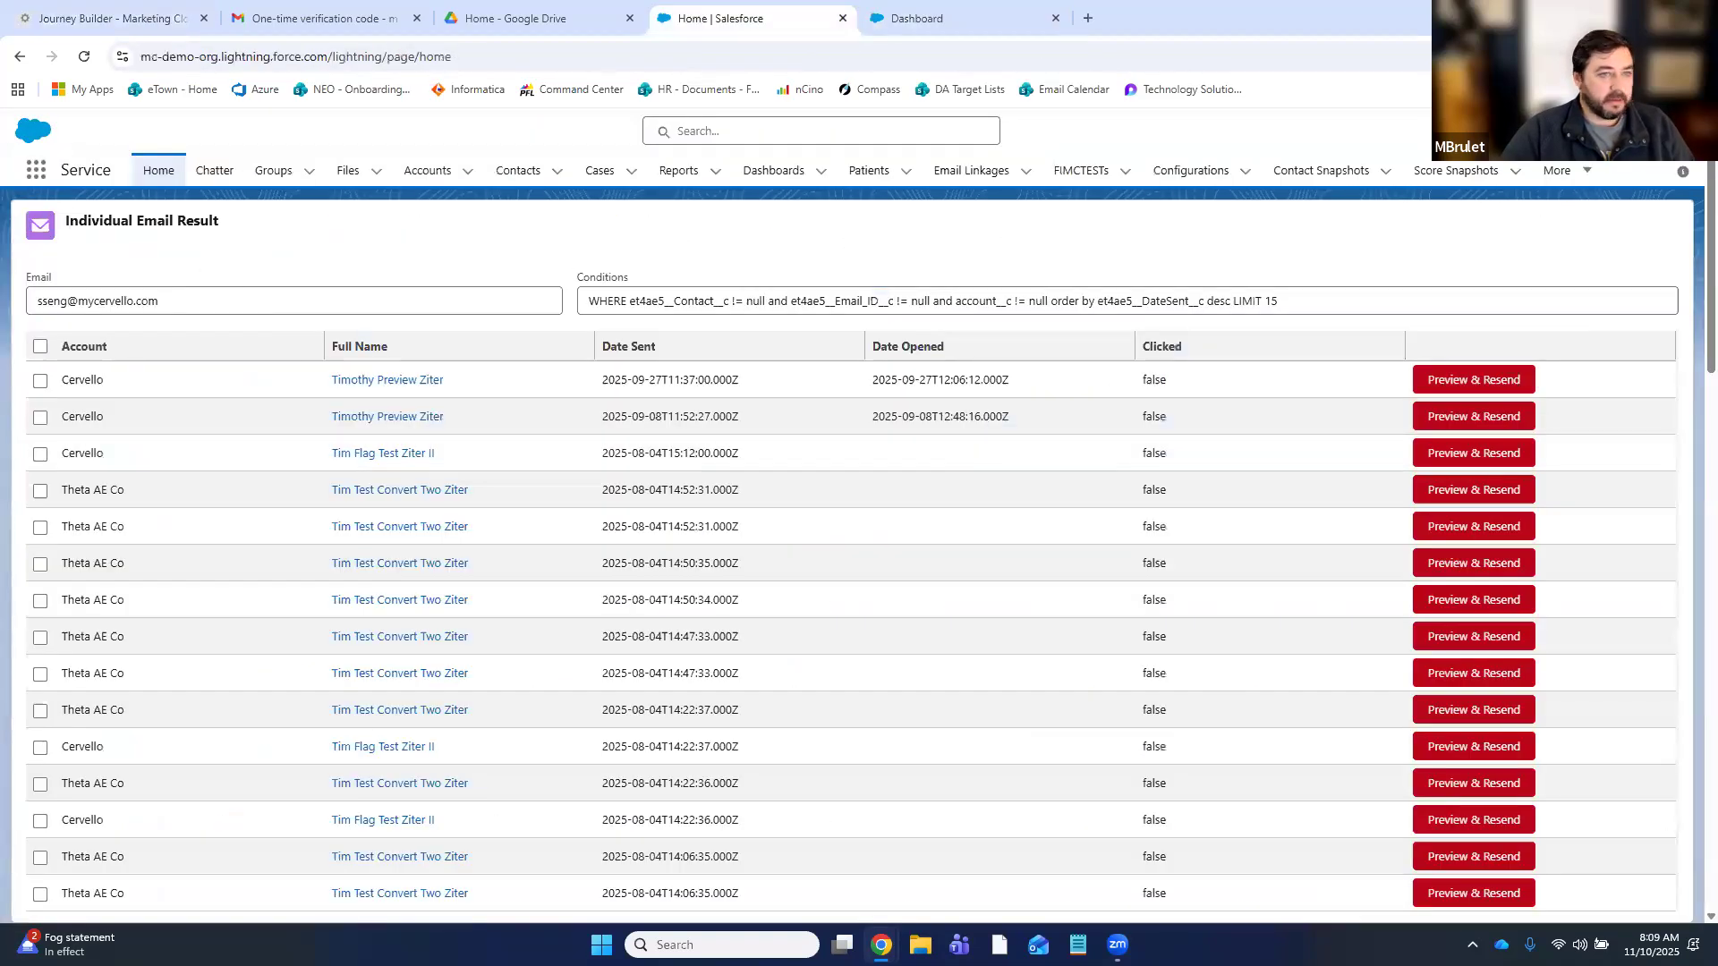
- In Setup's Object Manager, find the Case object and start a new Case record type
left_click(1584, 132)
left_click(1482, 238)
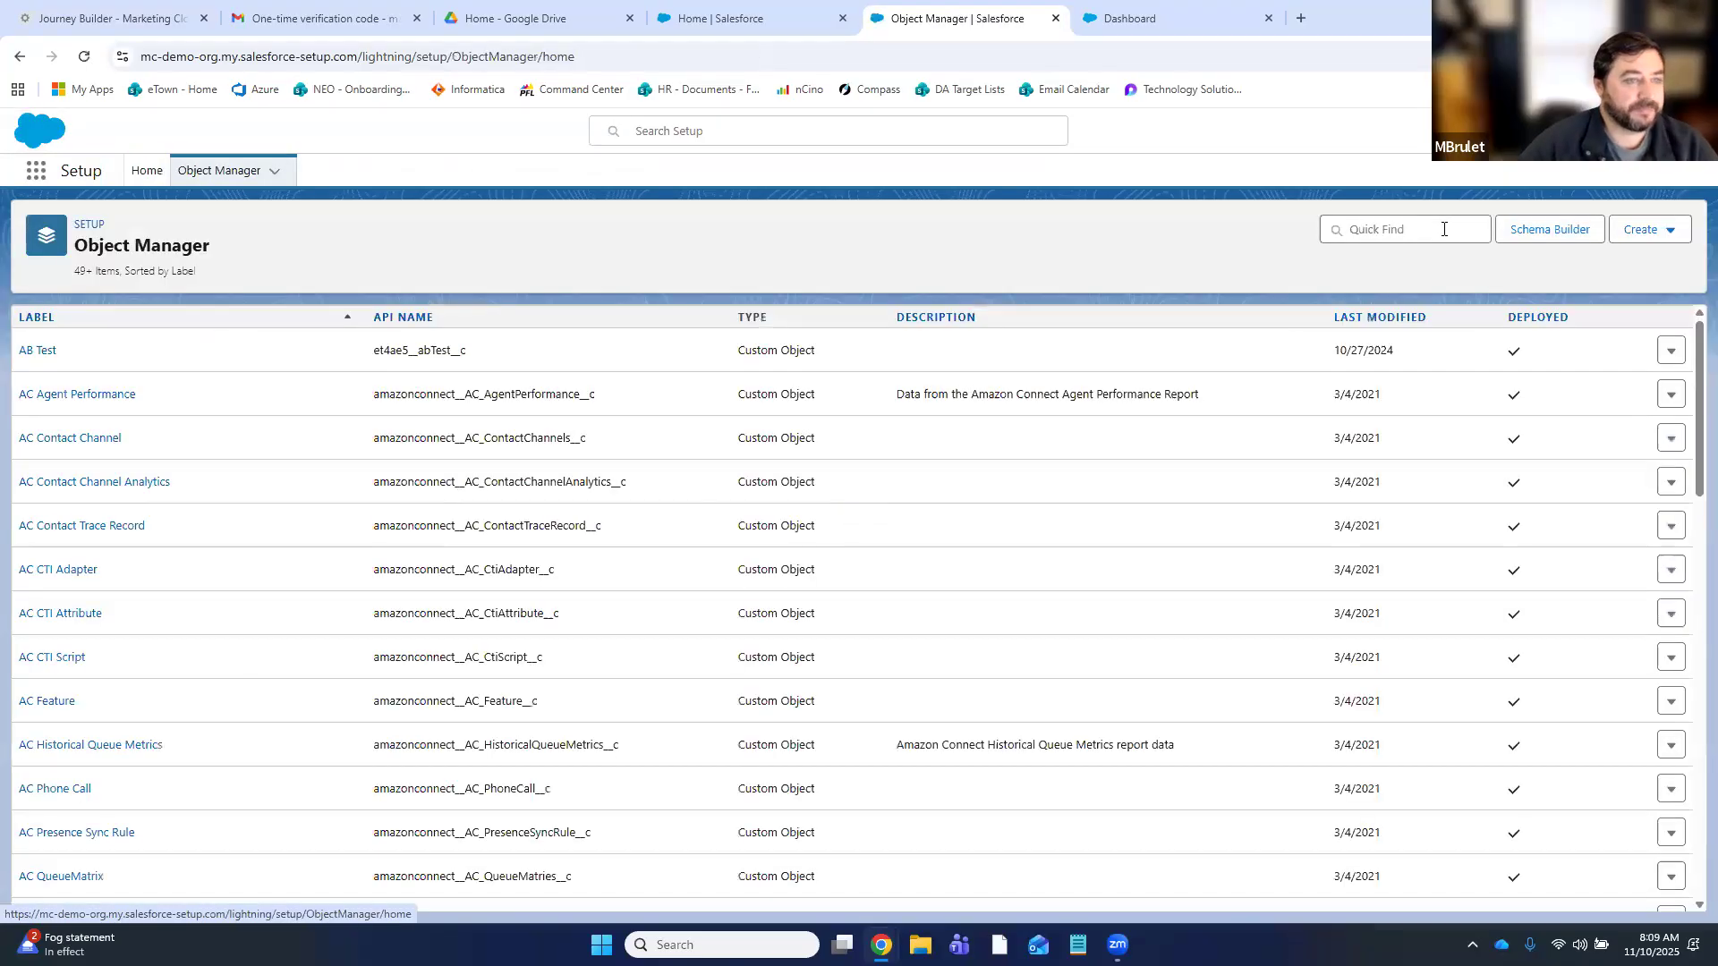
left_click(1444, 229)
type("case")
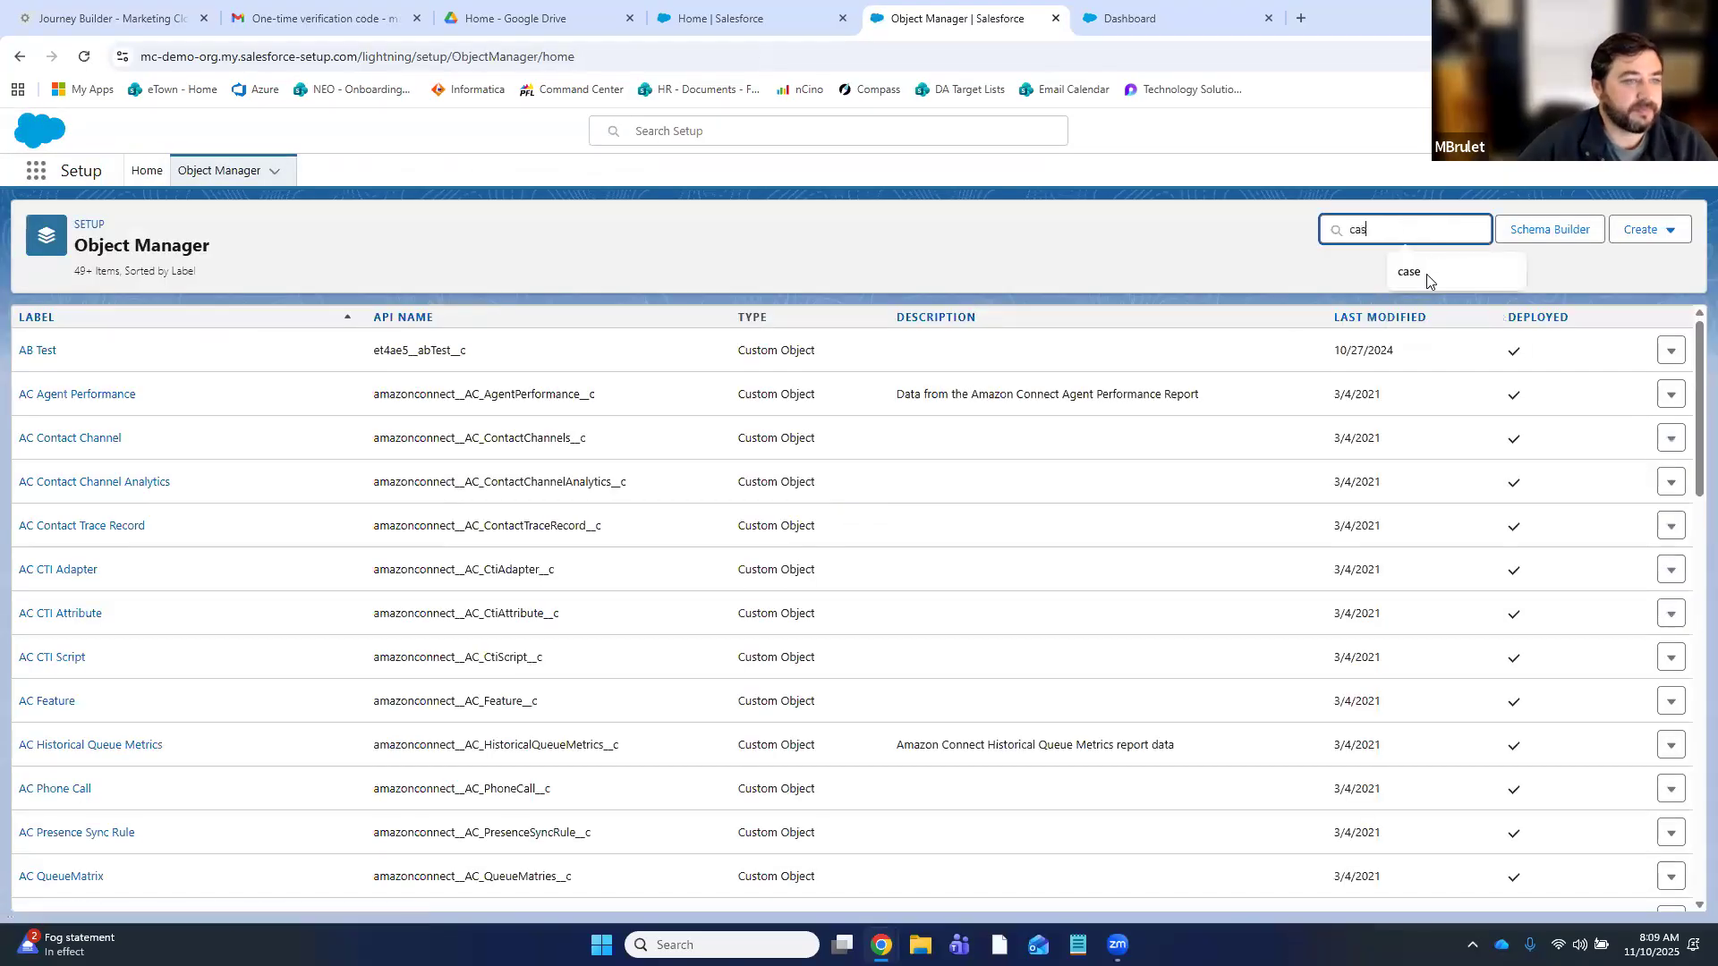
left_click(31, 349)
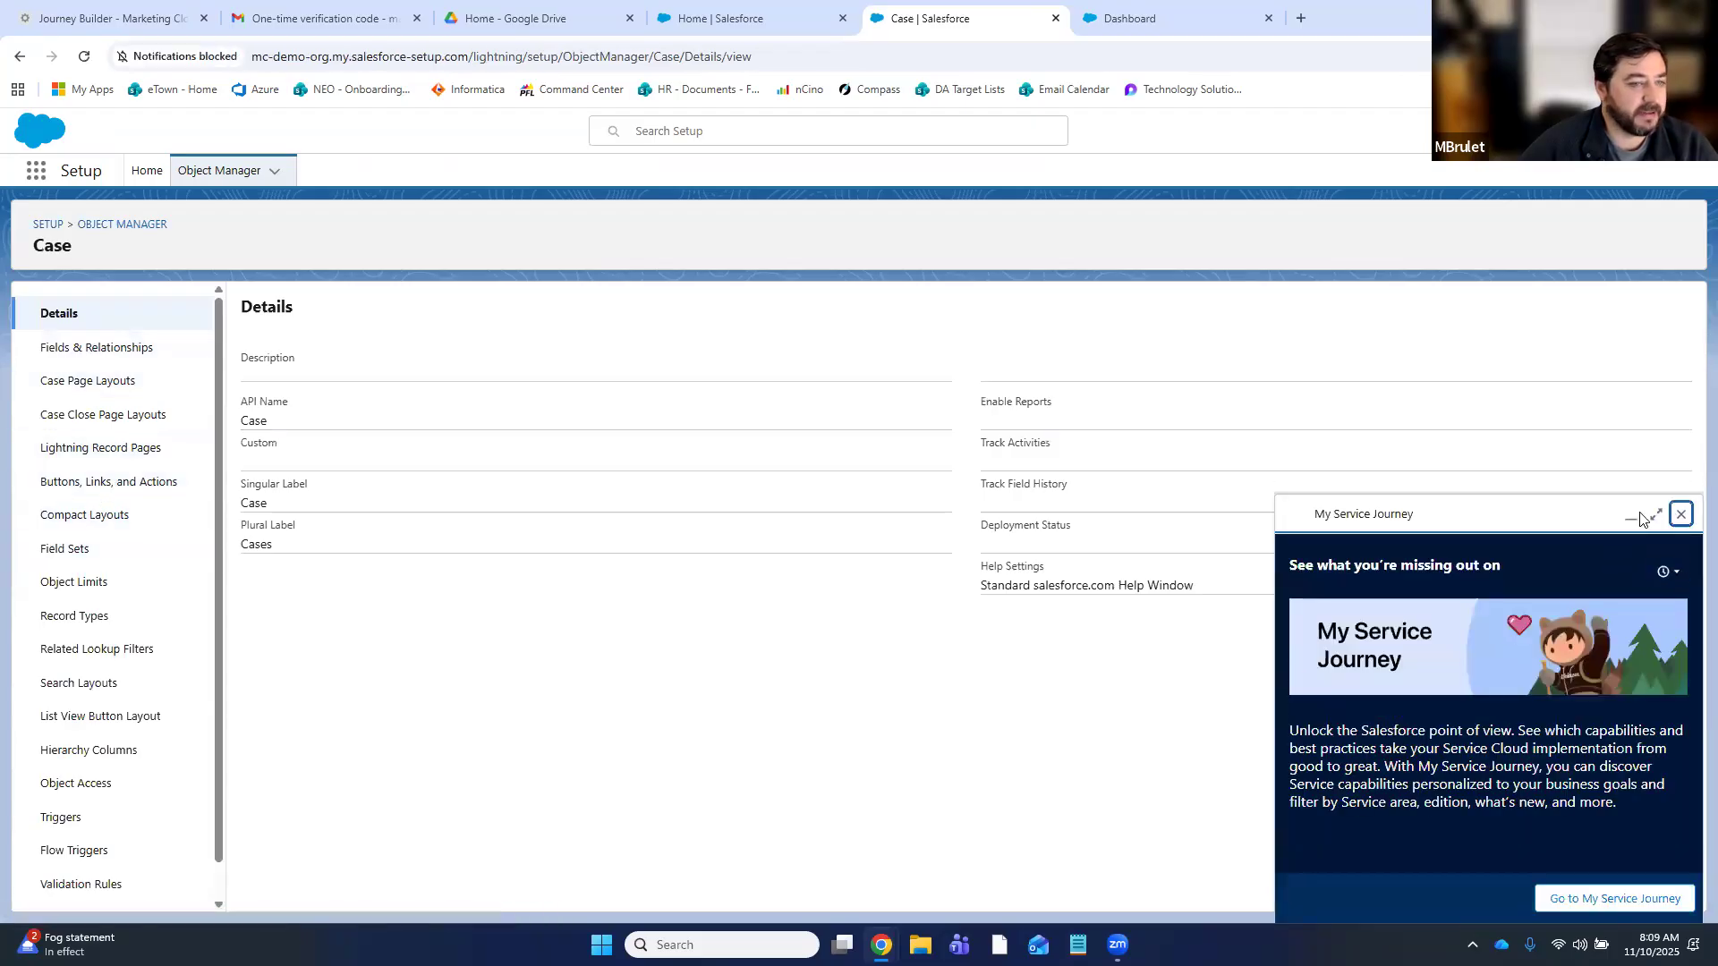
left_click(1679, 518)
left_click(101, 626)
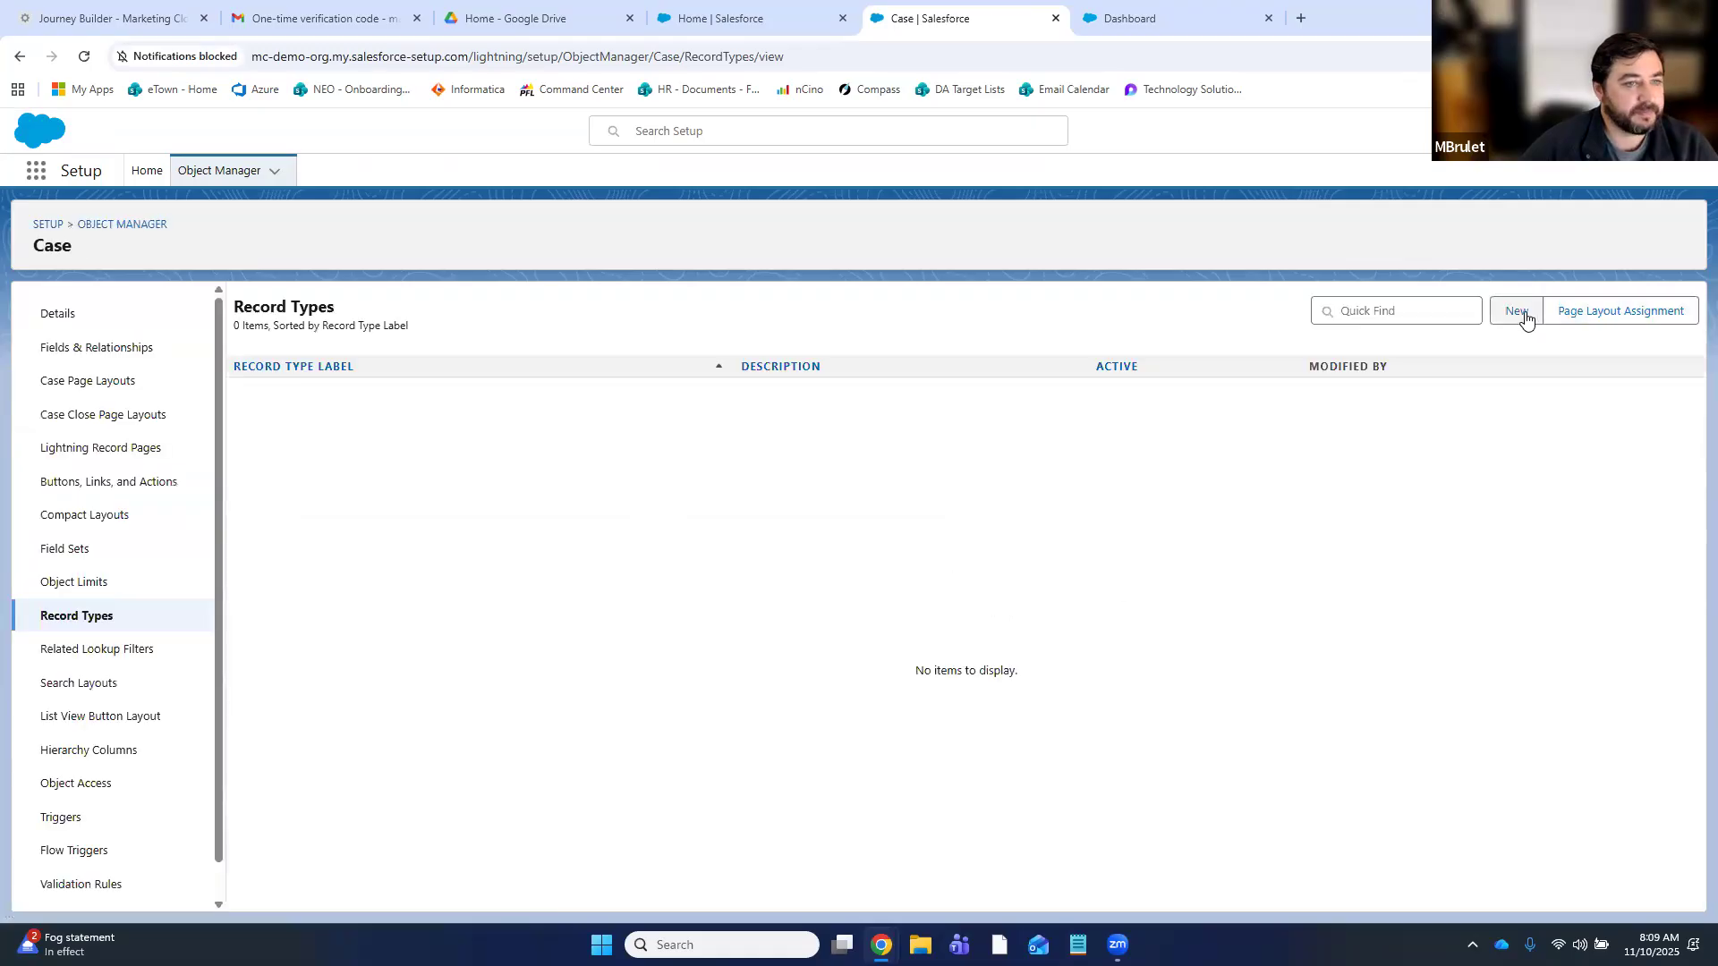
left_click(1520, 312)
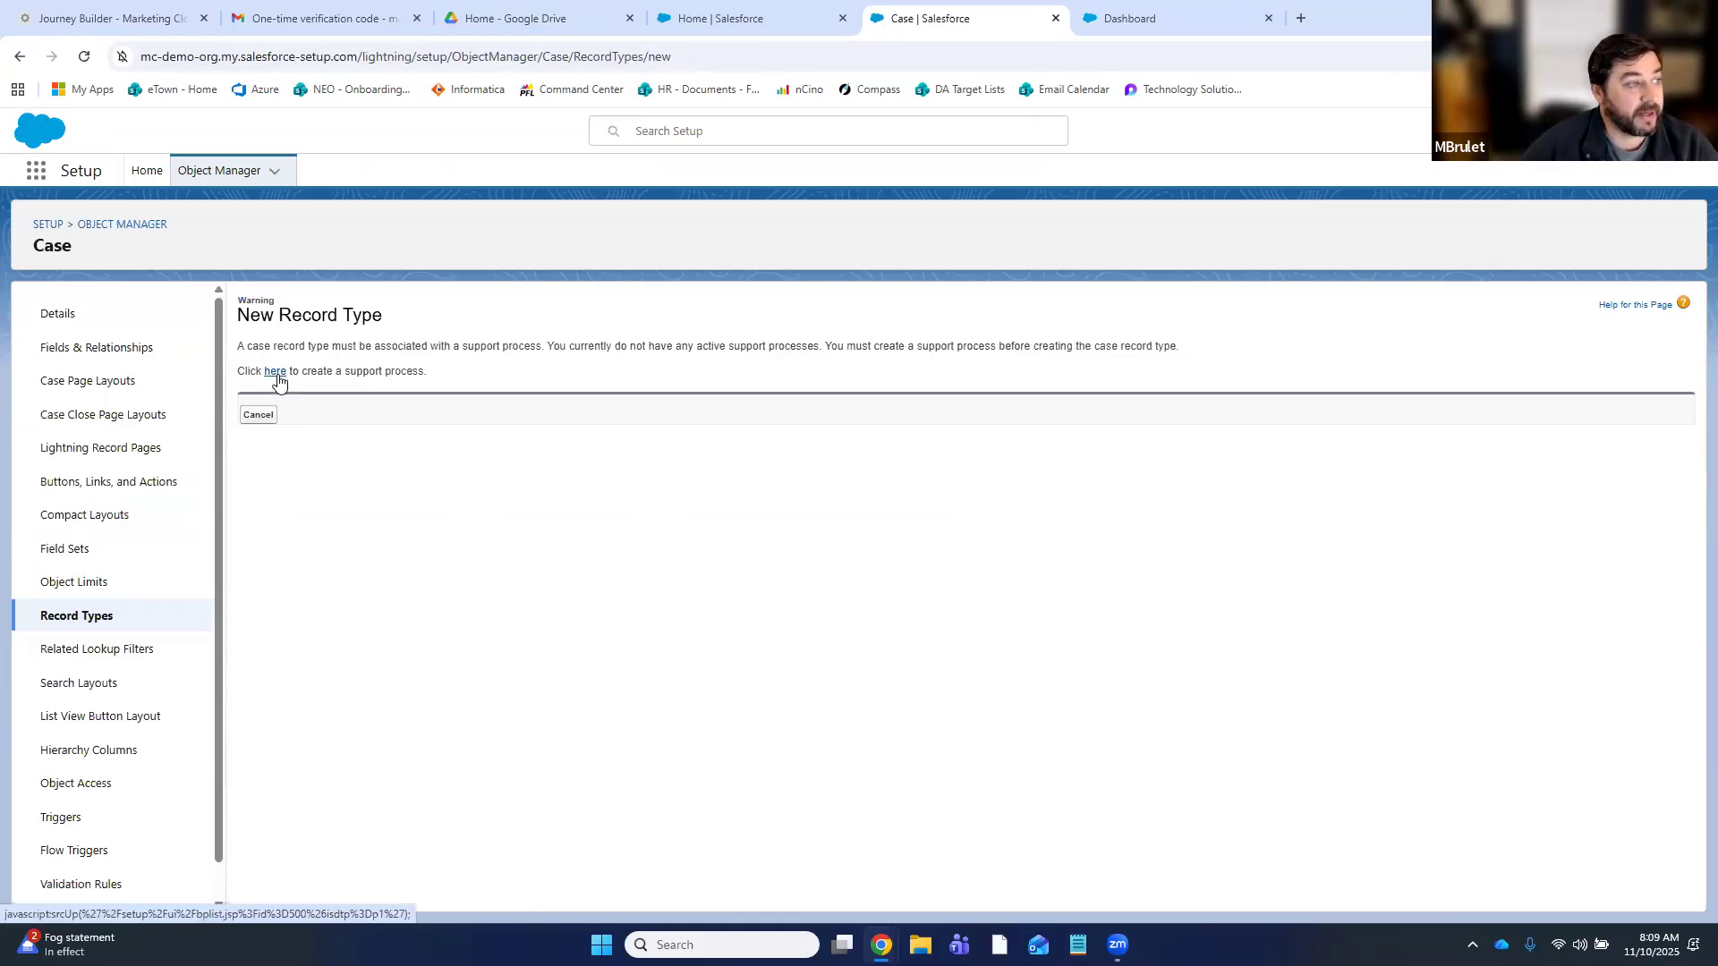
- Save the Member Survey Followup support process, described 'Used to support followup on submitted member surveys'
left_click(278, 375)
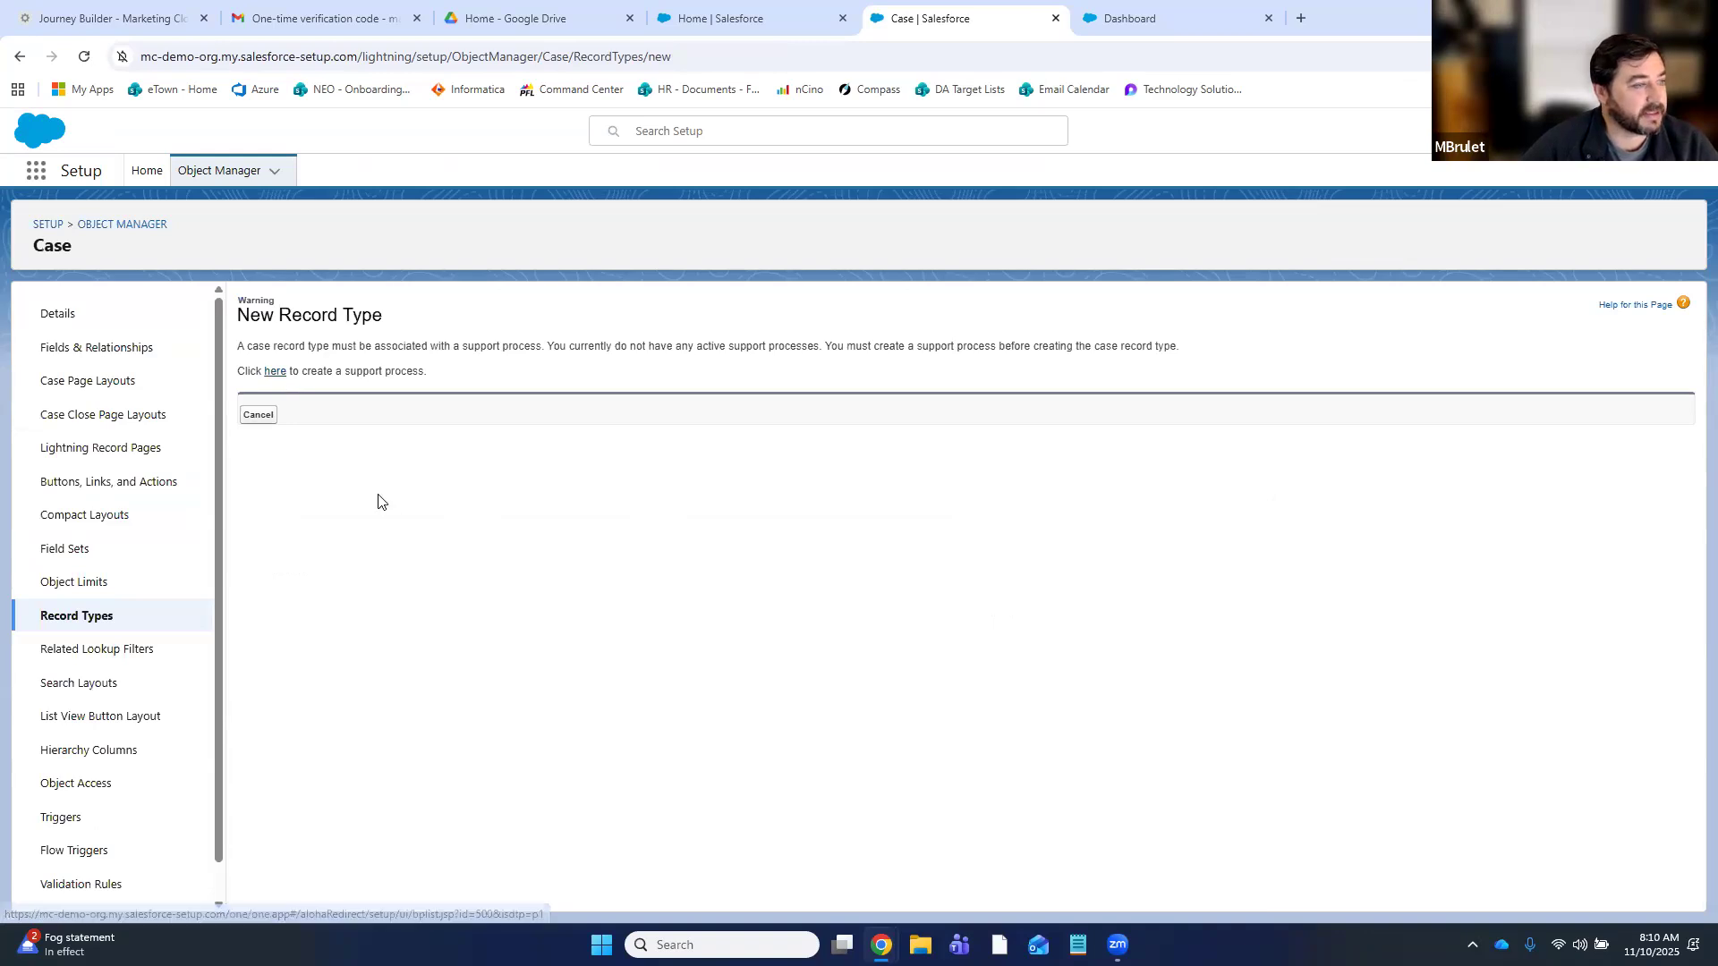
left_click(716, 410)
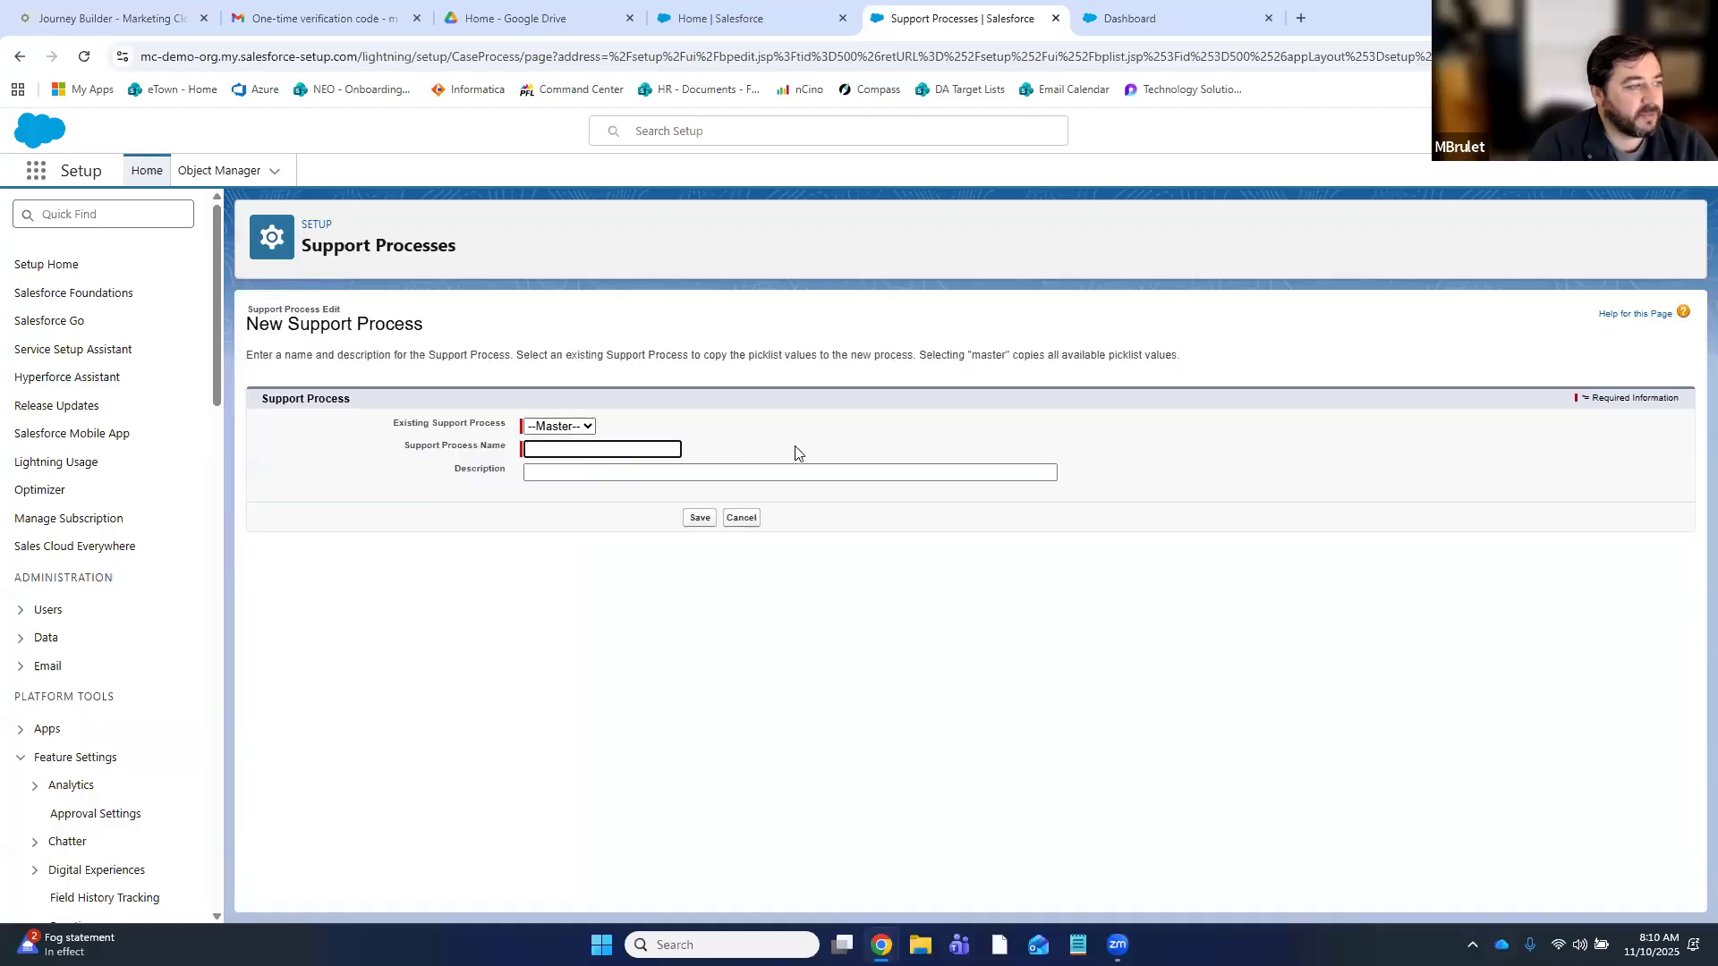
type("Member Survey Followup")
key("Tab")
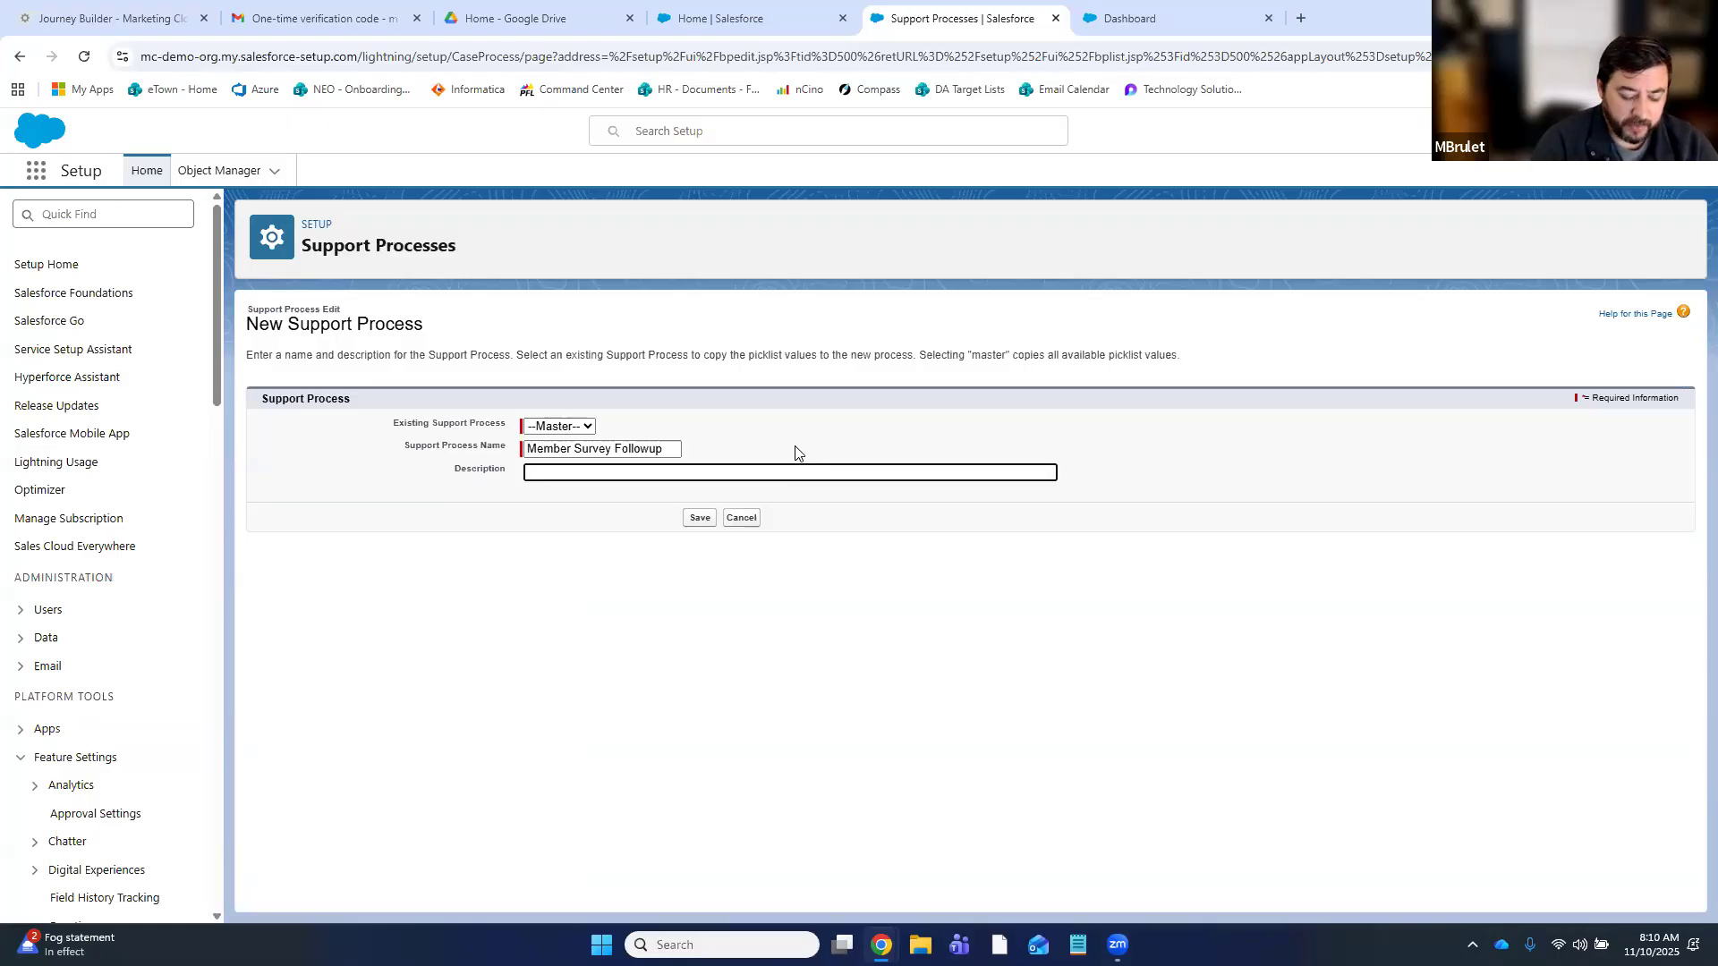
type("Used to support followup on submitted member surveys")
left_click(799, 819)
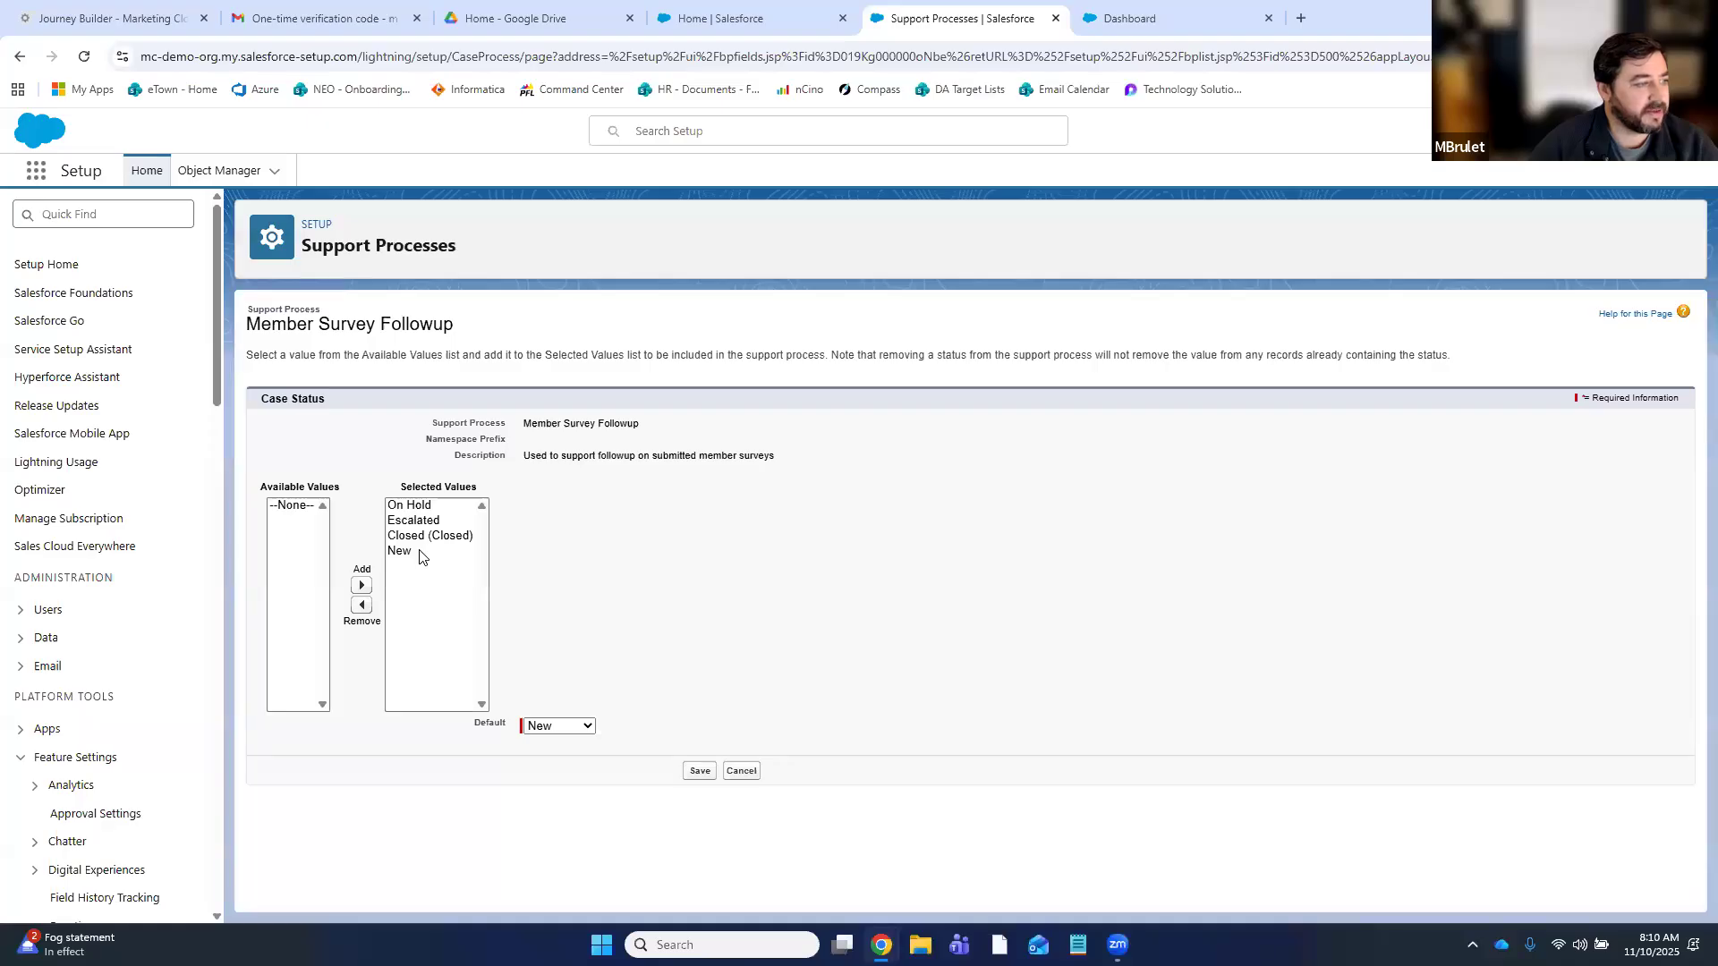
left_click(707, 773)
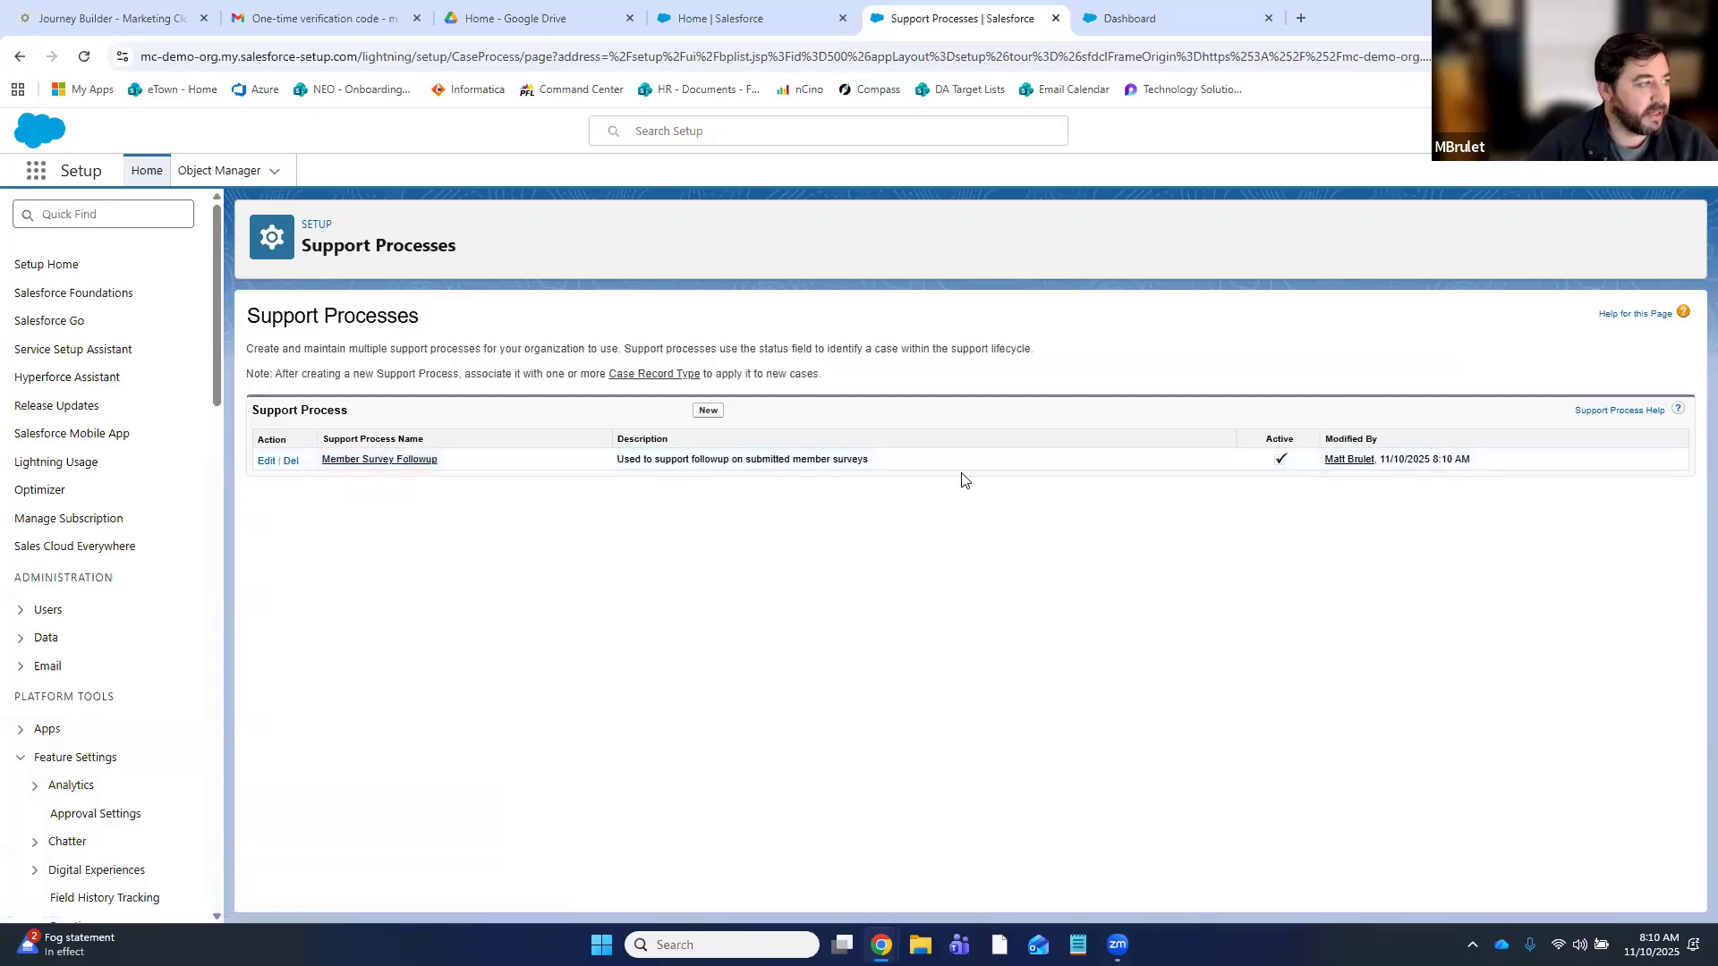
- Return to Object Manager, open Case > Record Types, and start a new record type
left_click(218, 171)
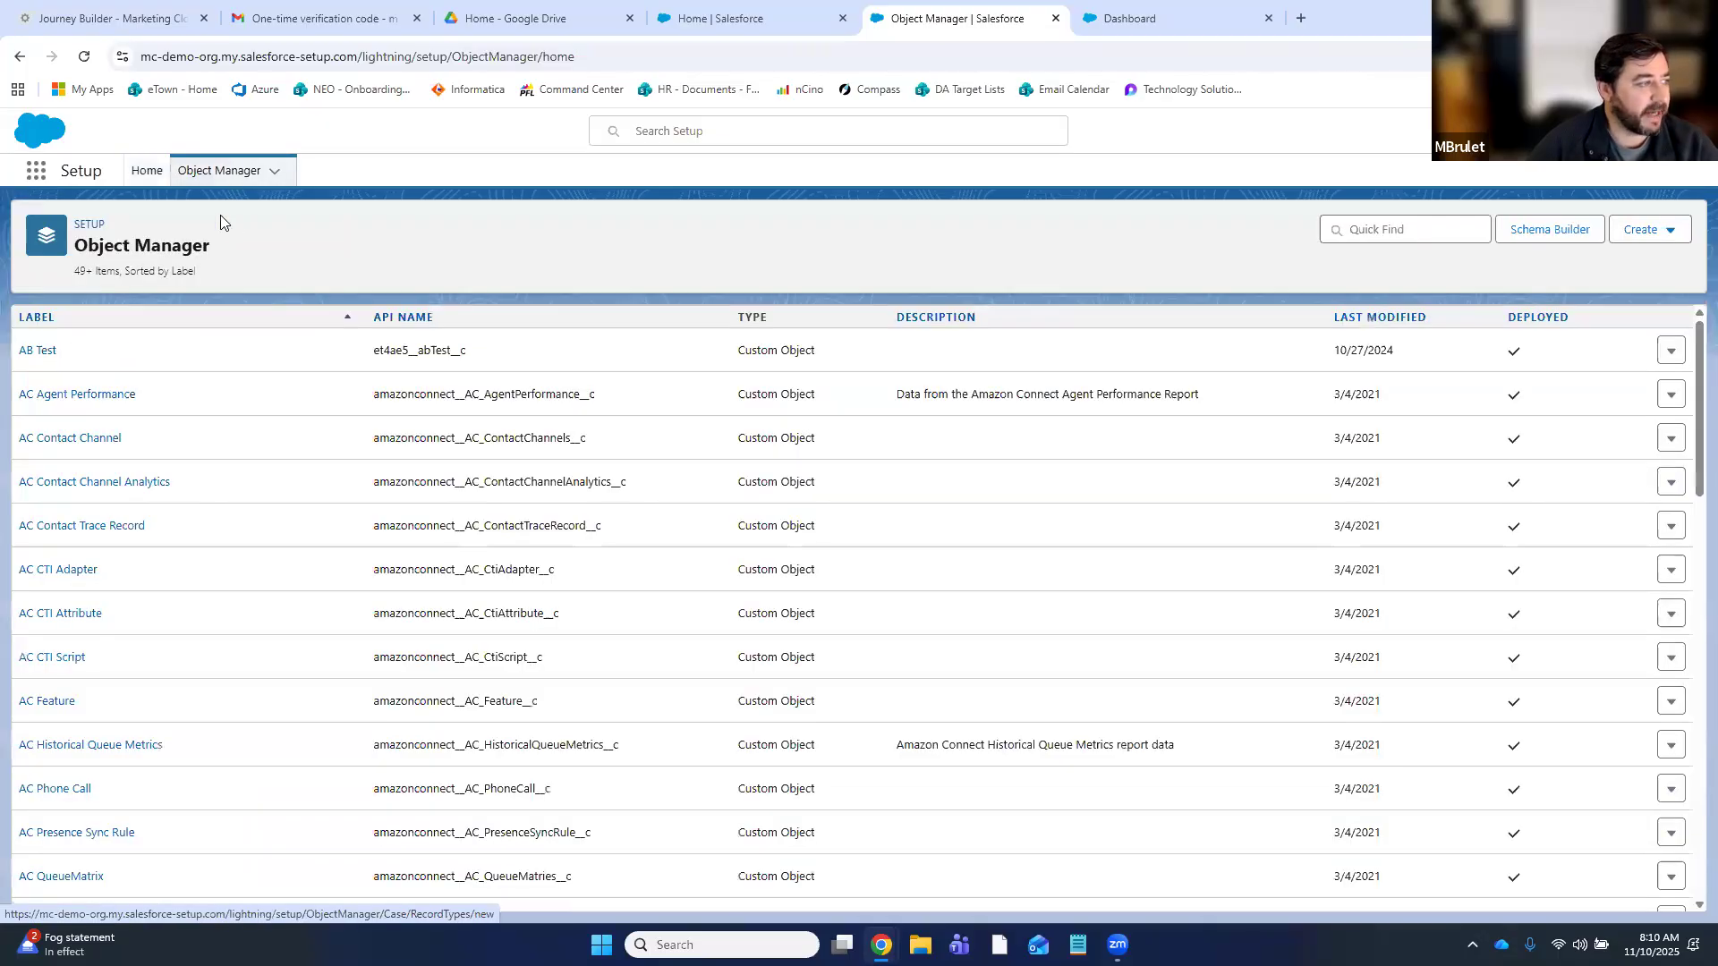
left_click(1394, 231)
type("case")
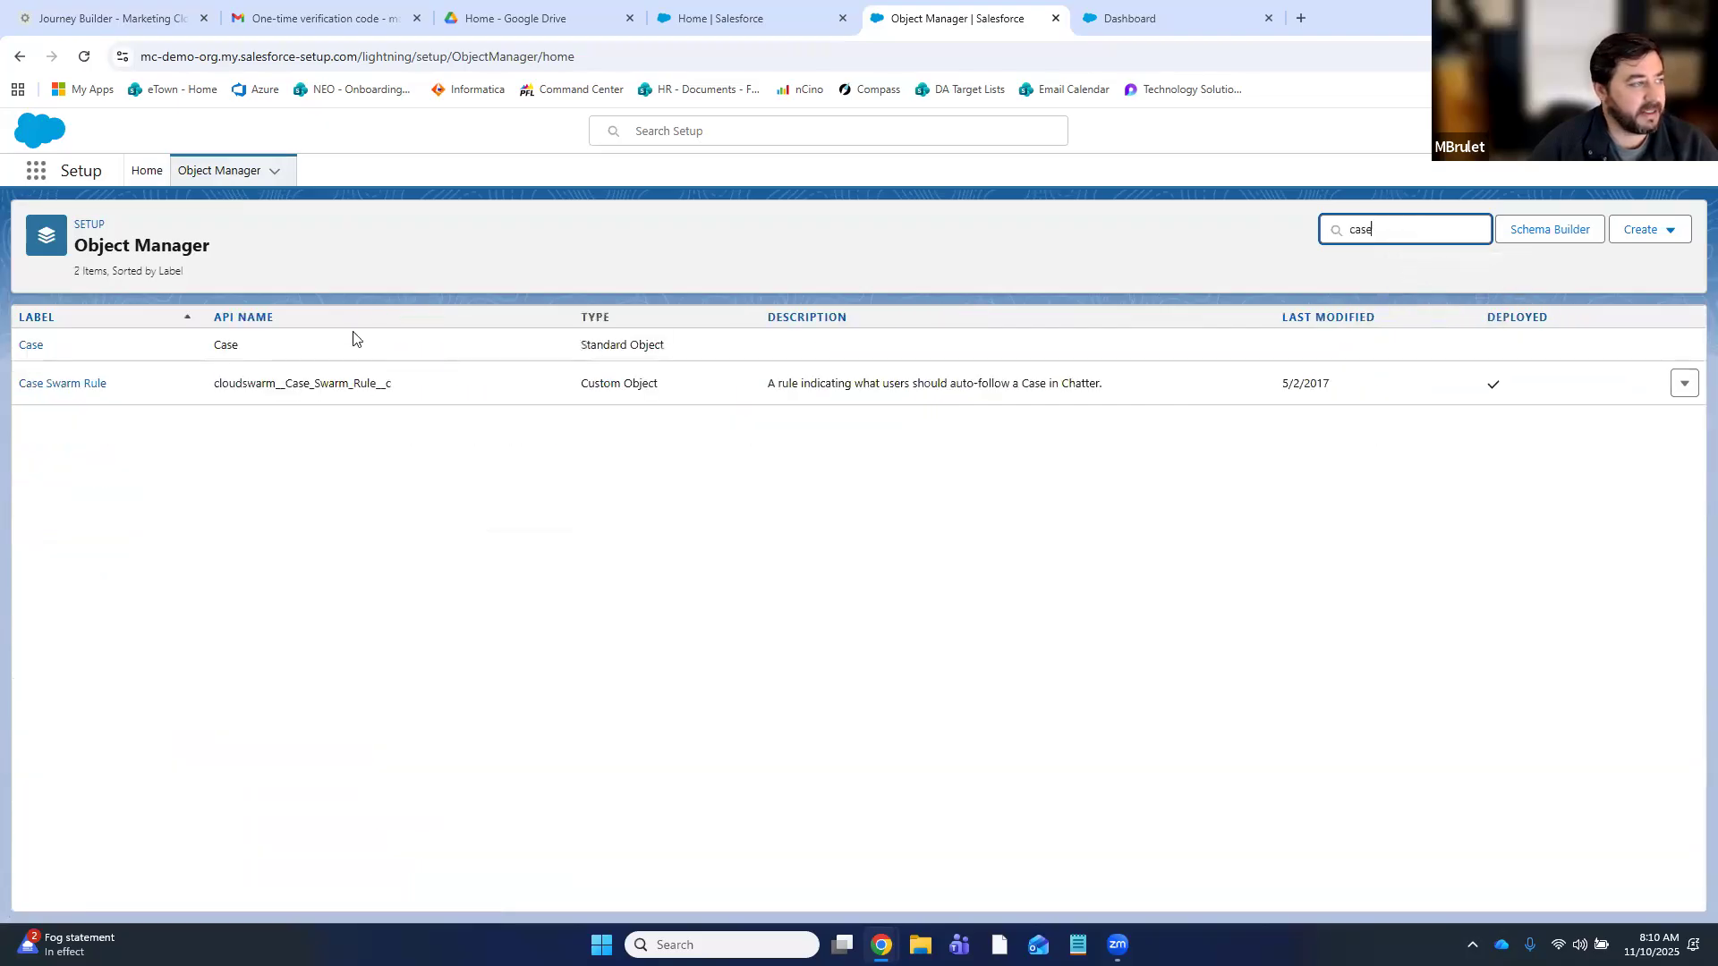
left_click(31, 345)
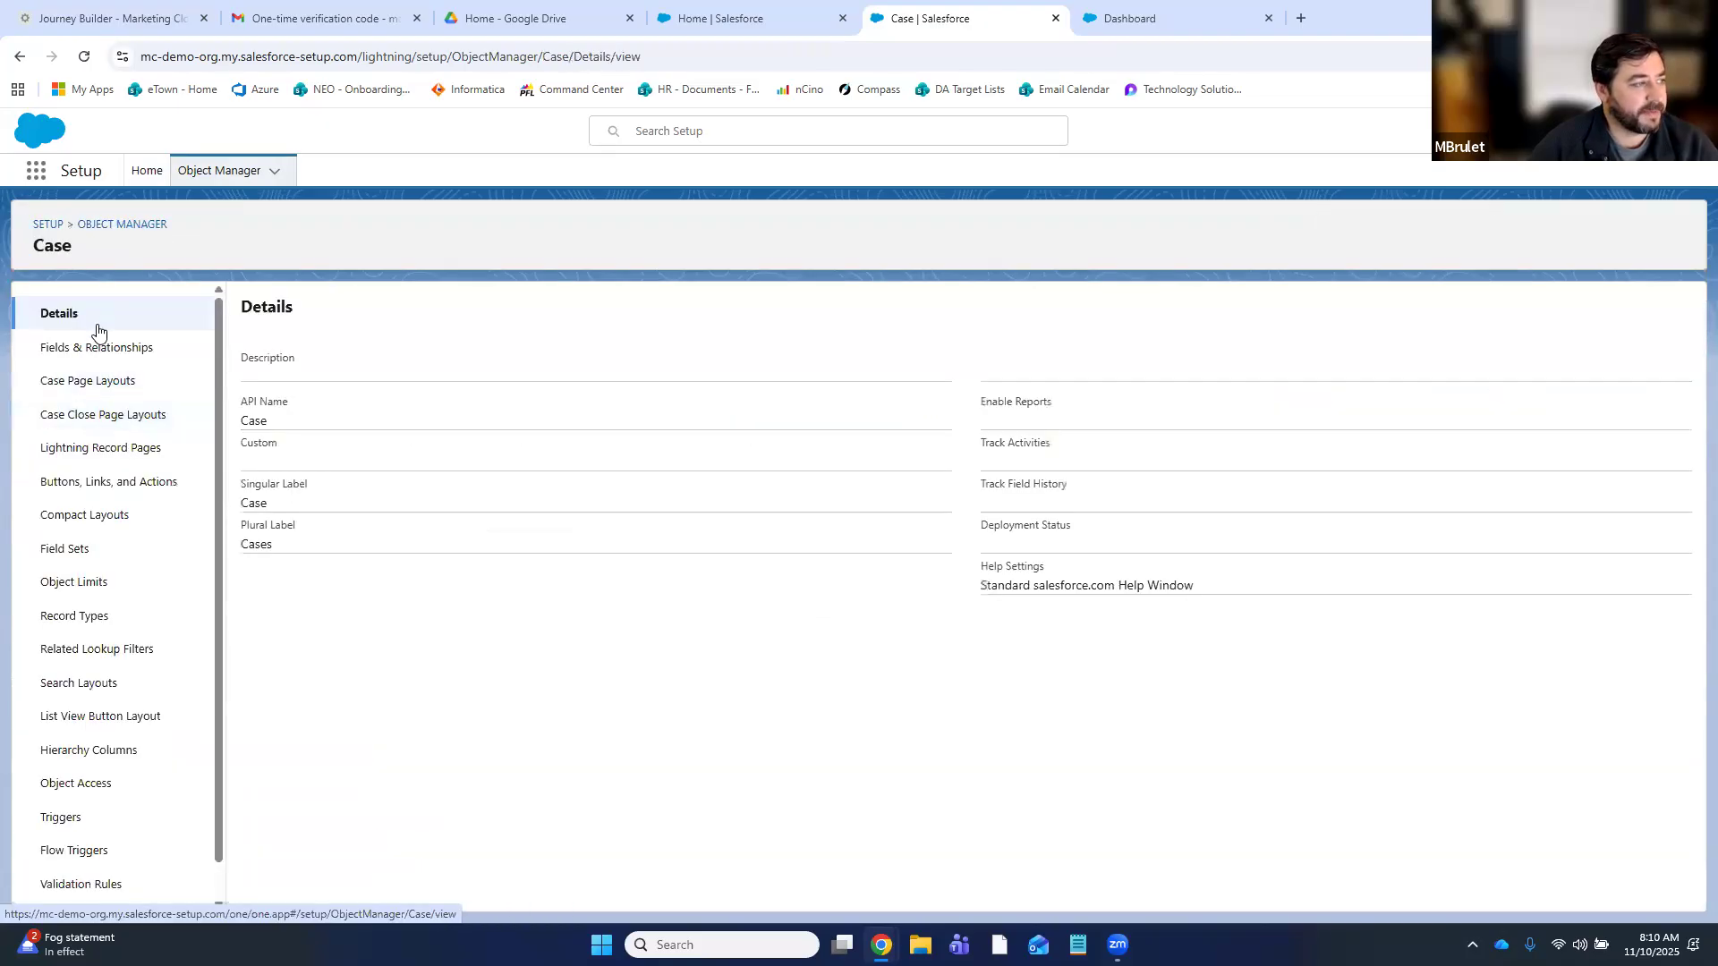
left_click(89, 625)
left_click(1518, 312)
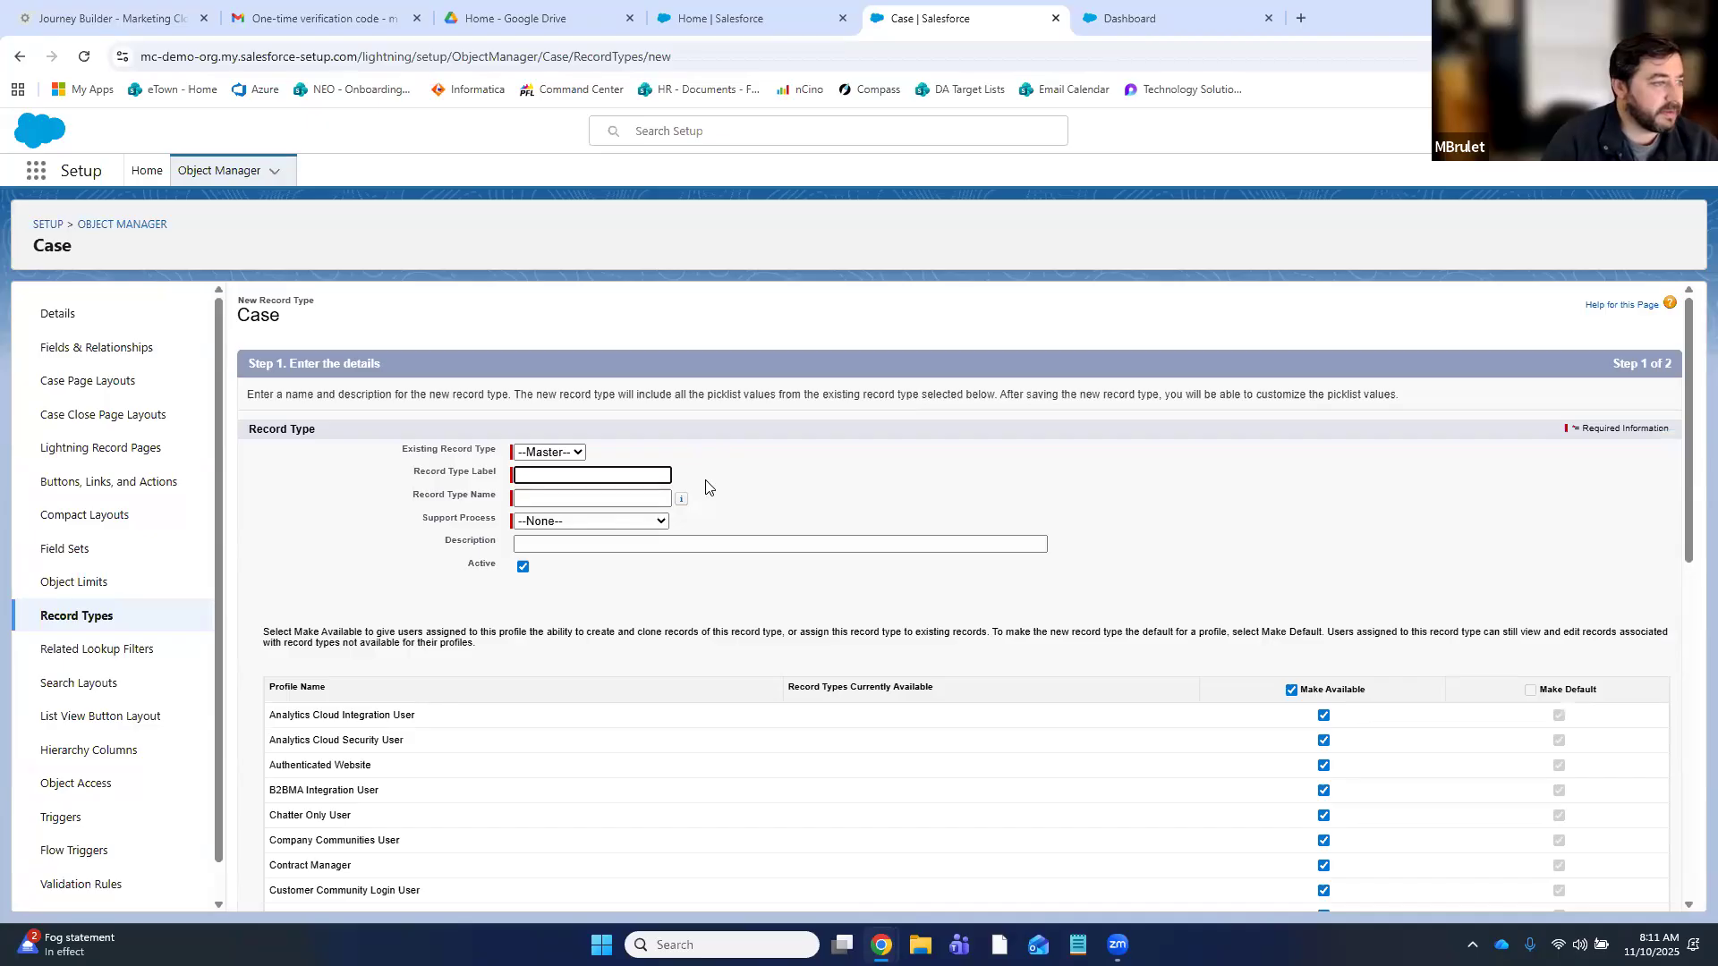
- Enter the record type label 'Member Experience Survey Followup Review' from a saved suggestion
left_click(789, 481)
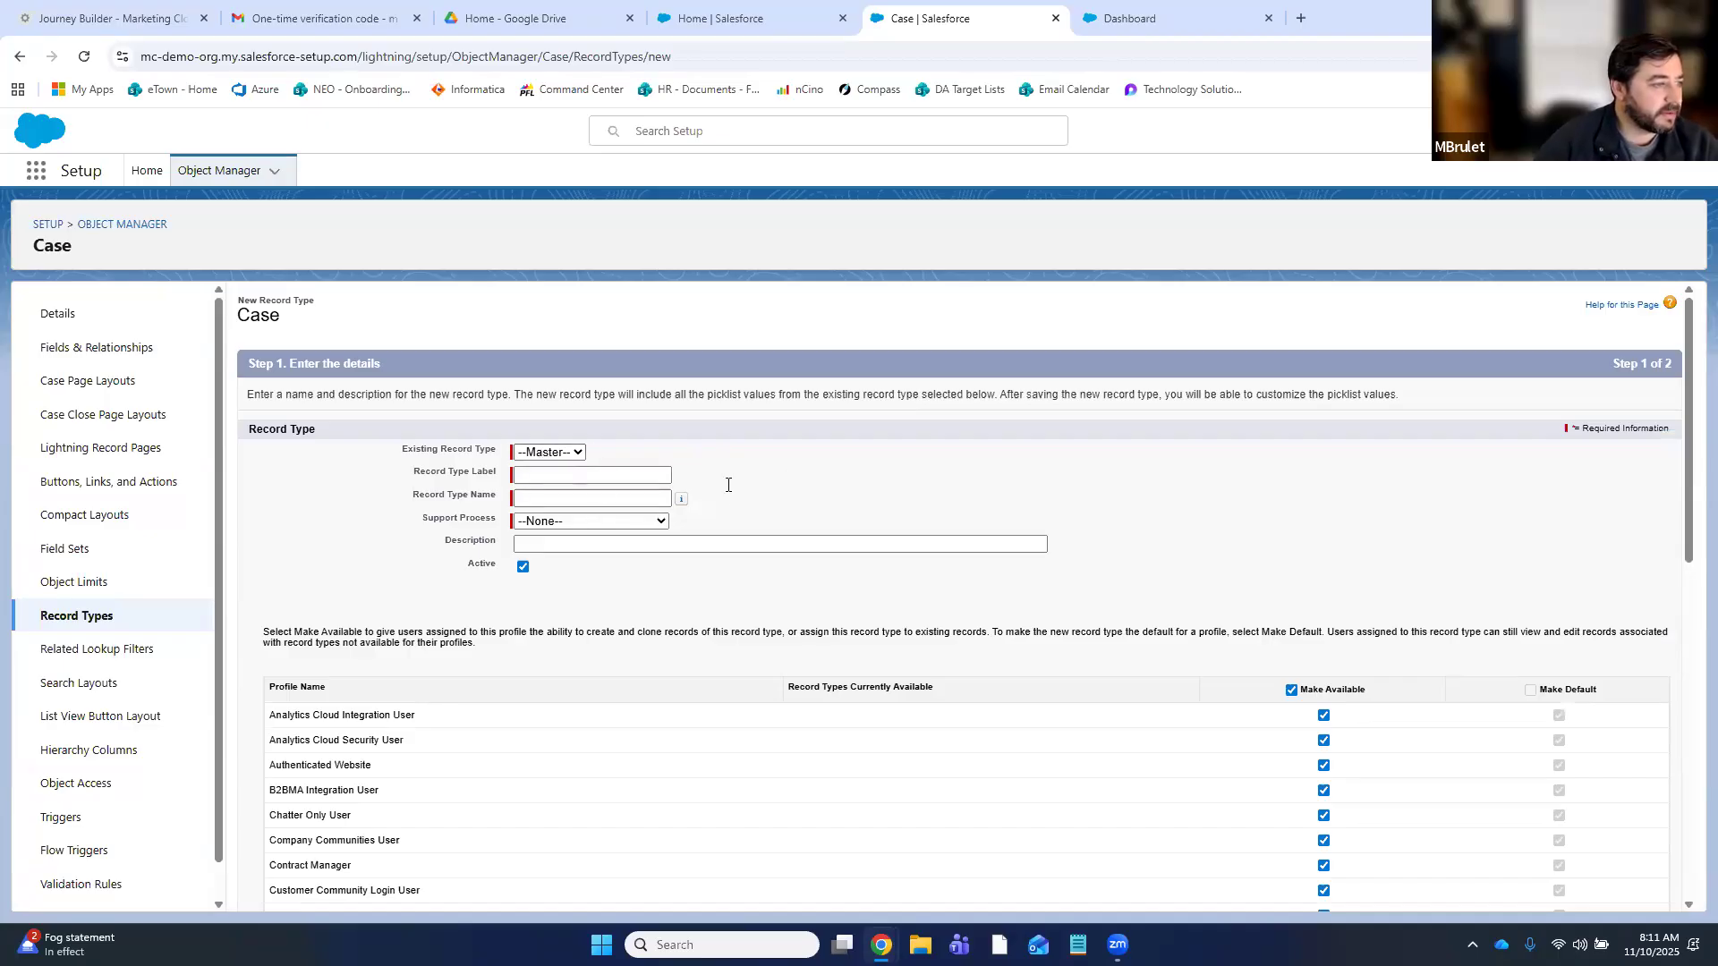
left_click(609, 480)
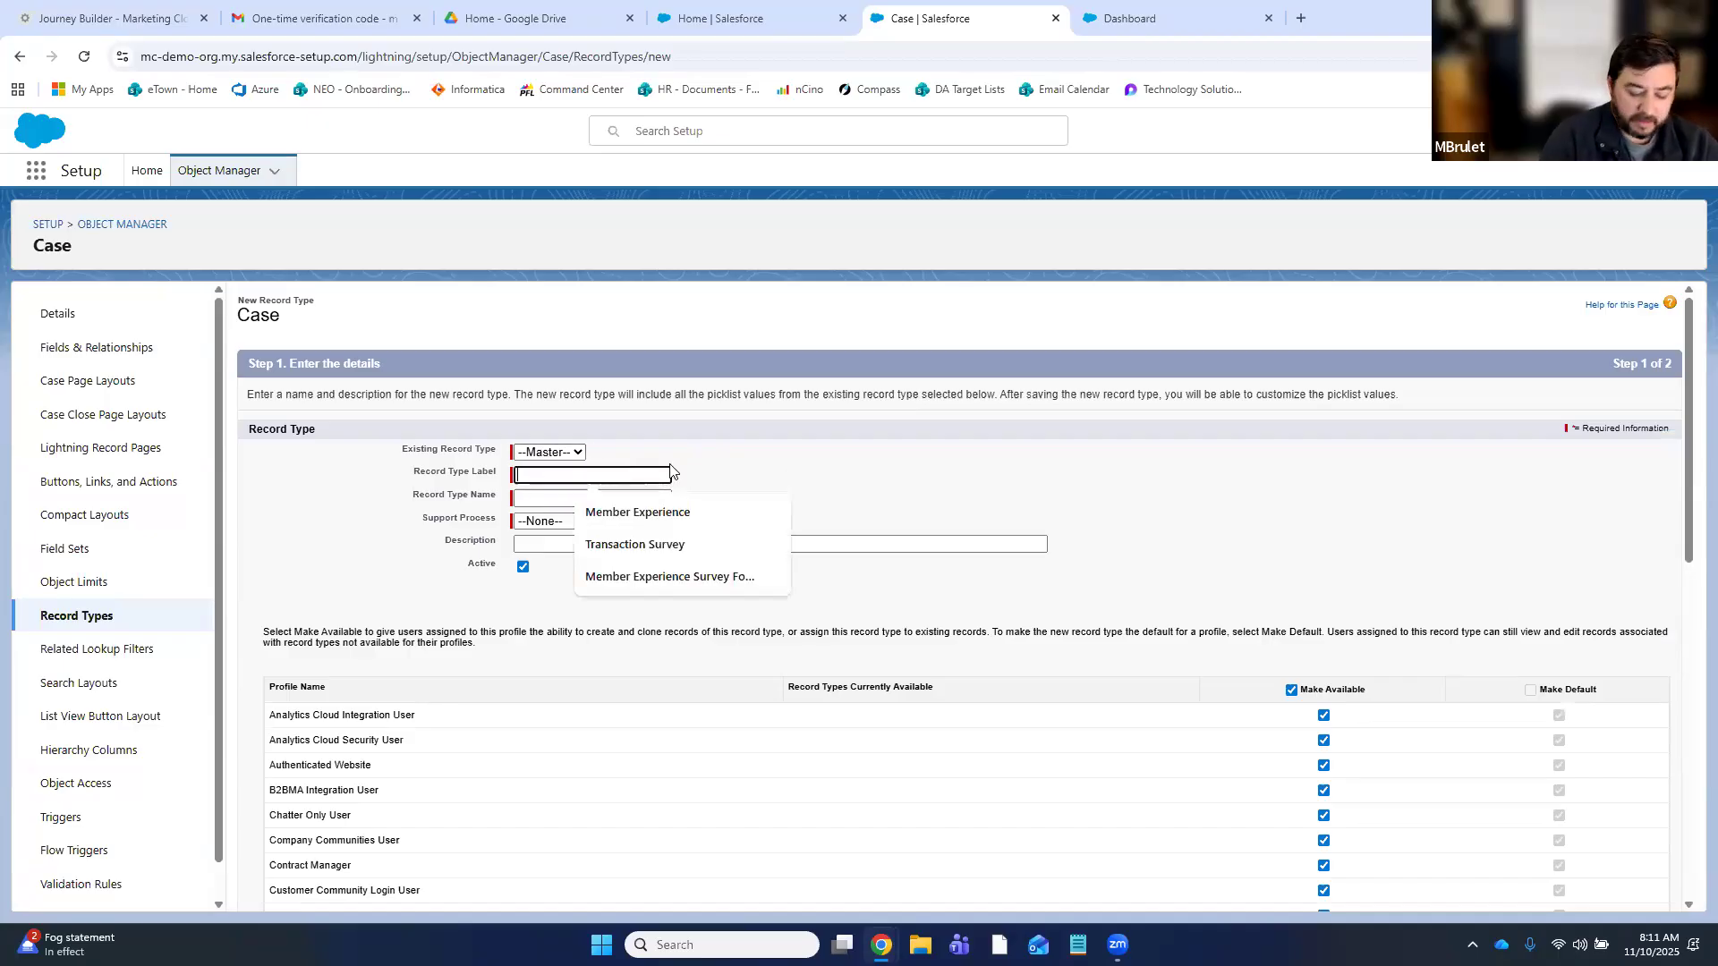
type("Member Experience Survey")
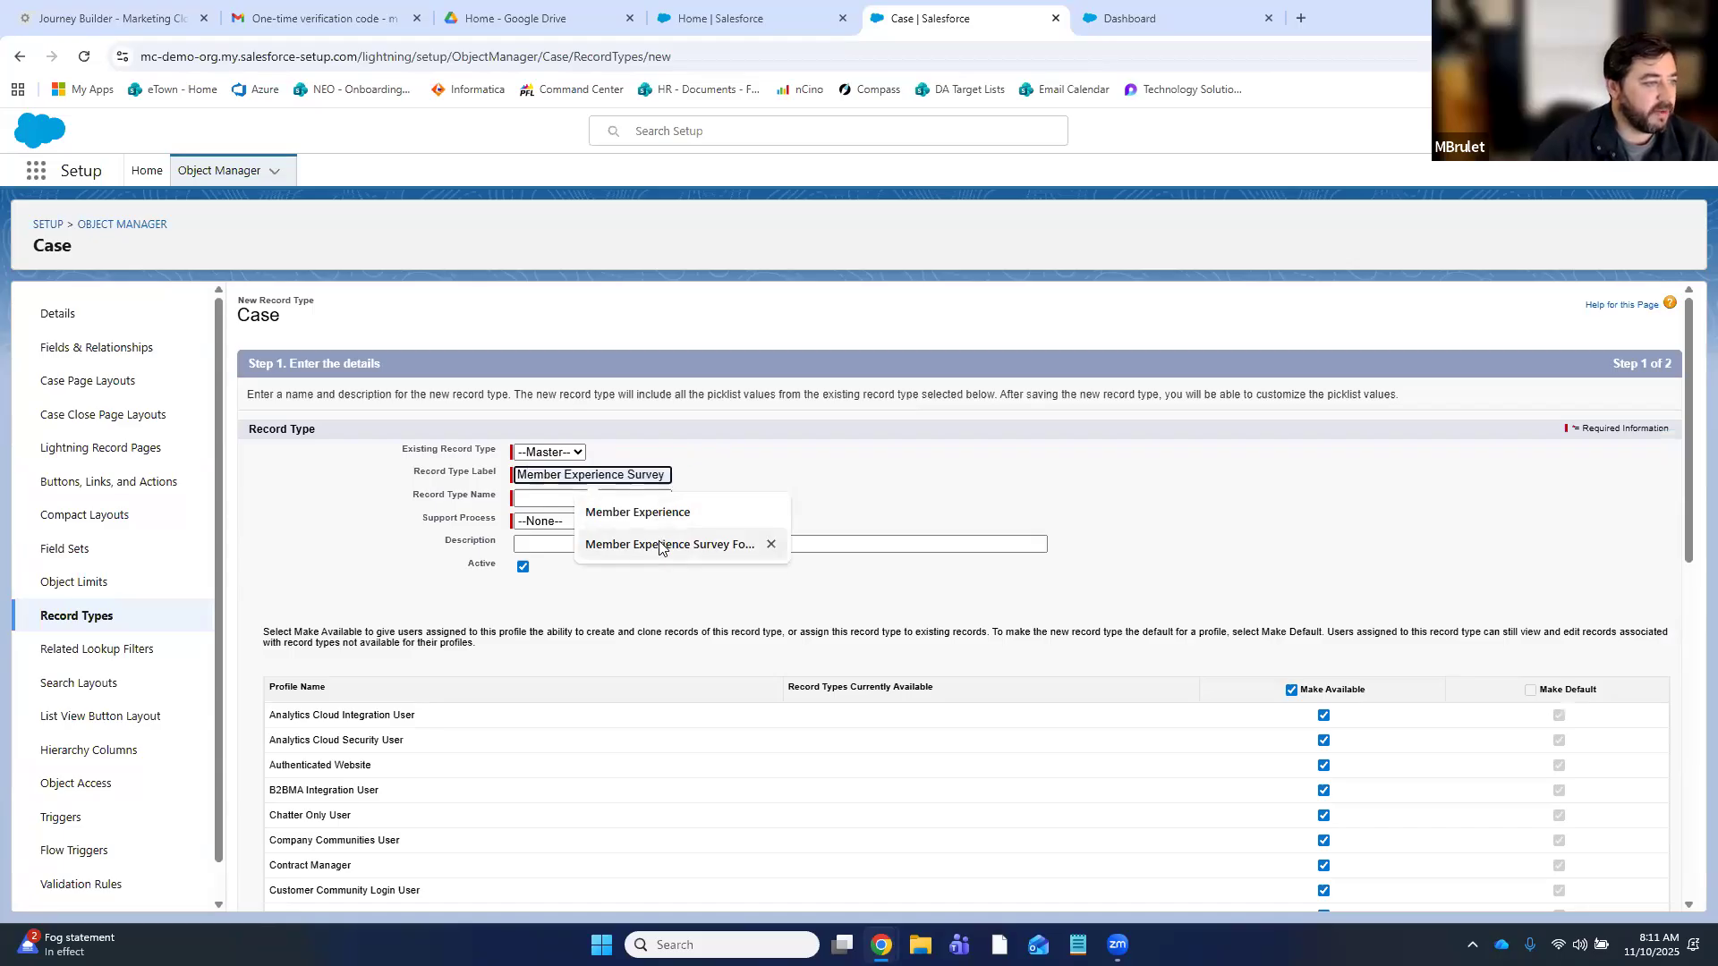
left_click(660, 545)
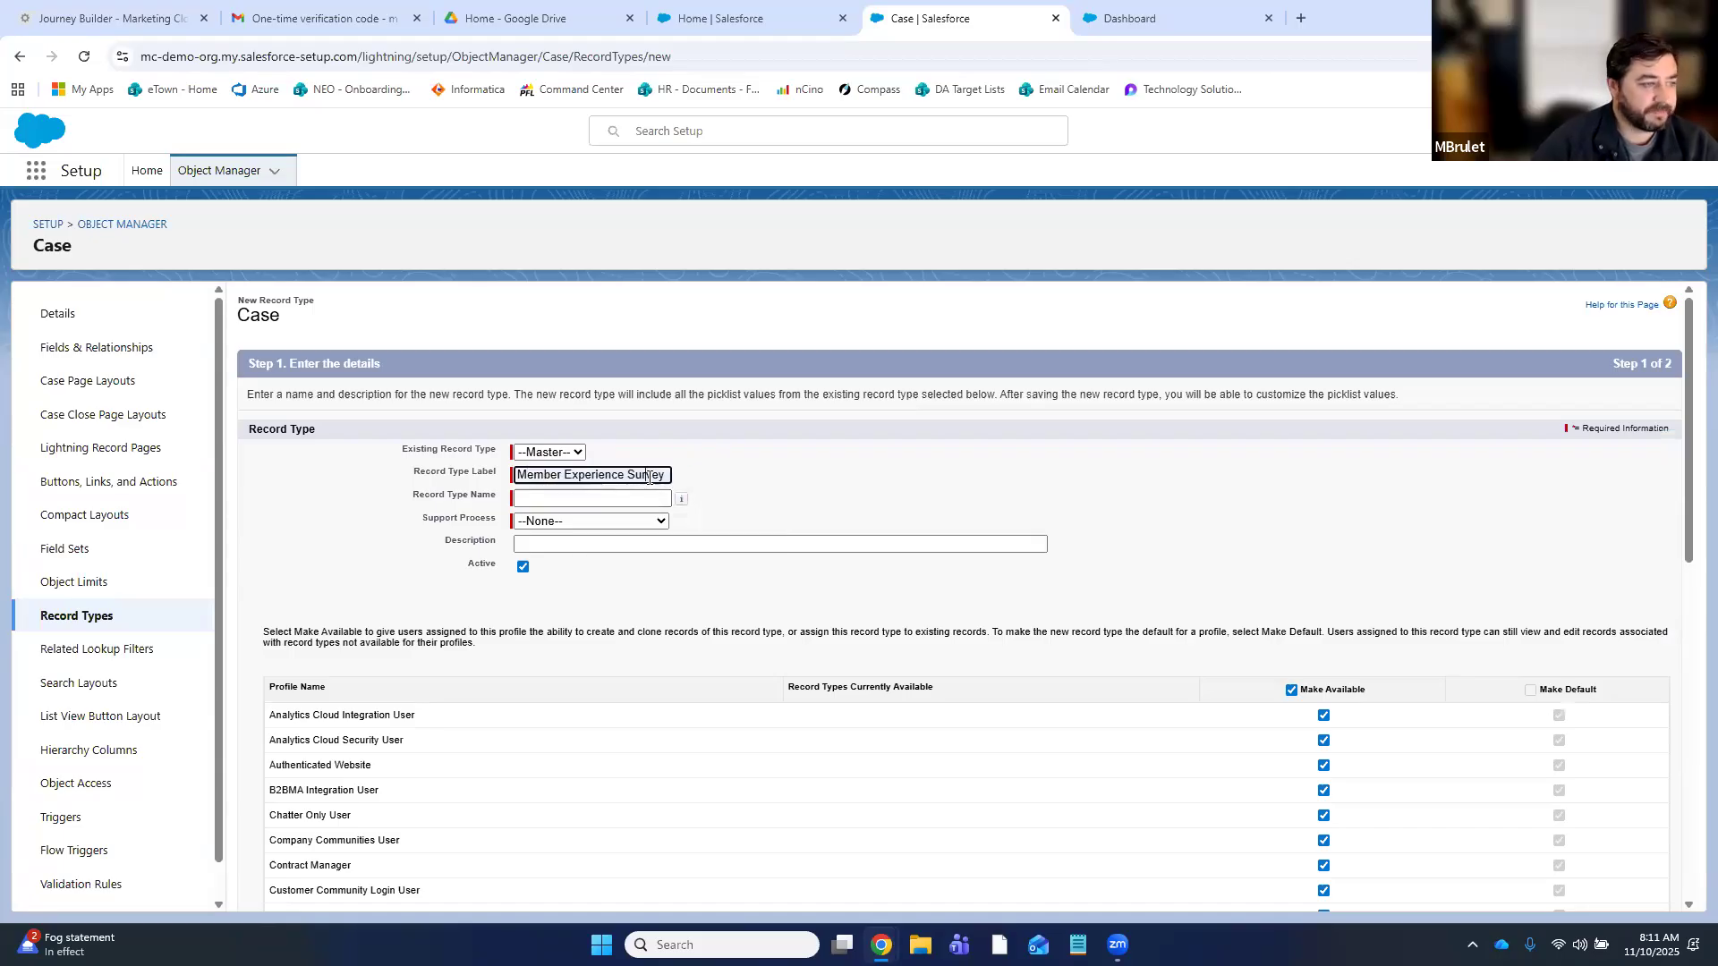
key("End")
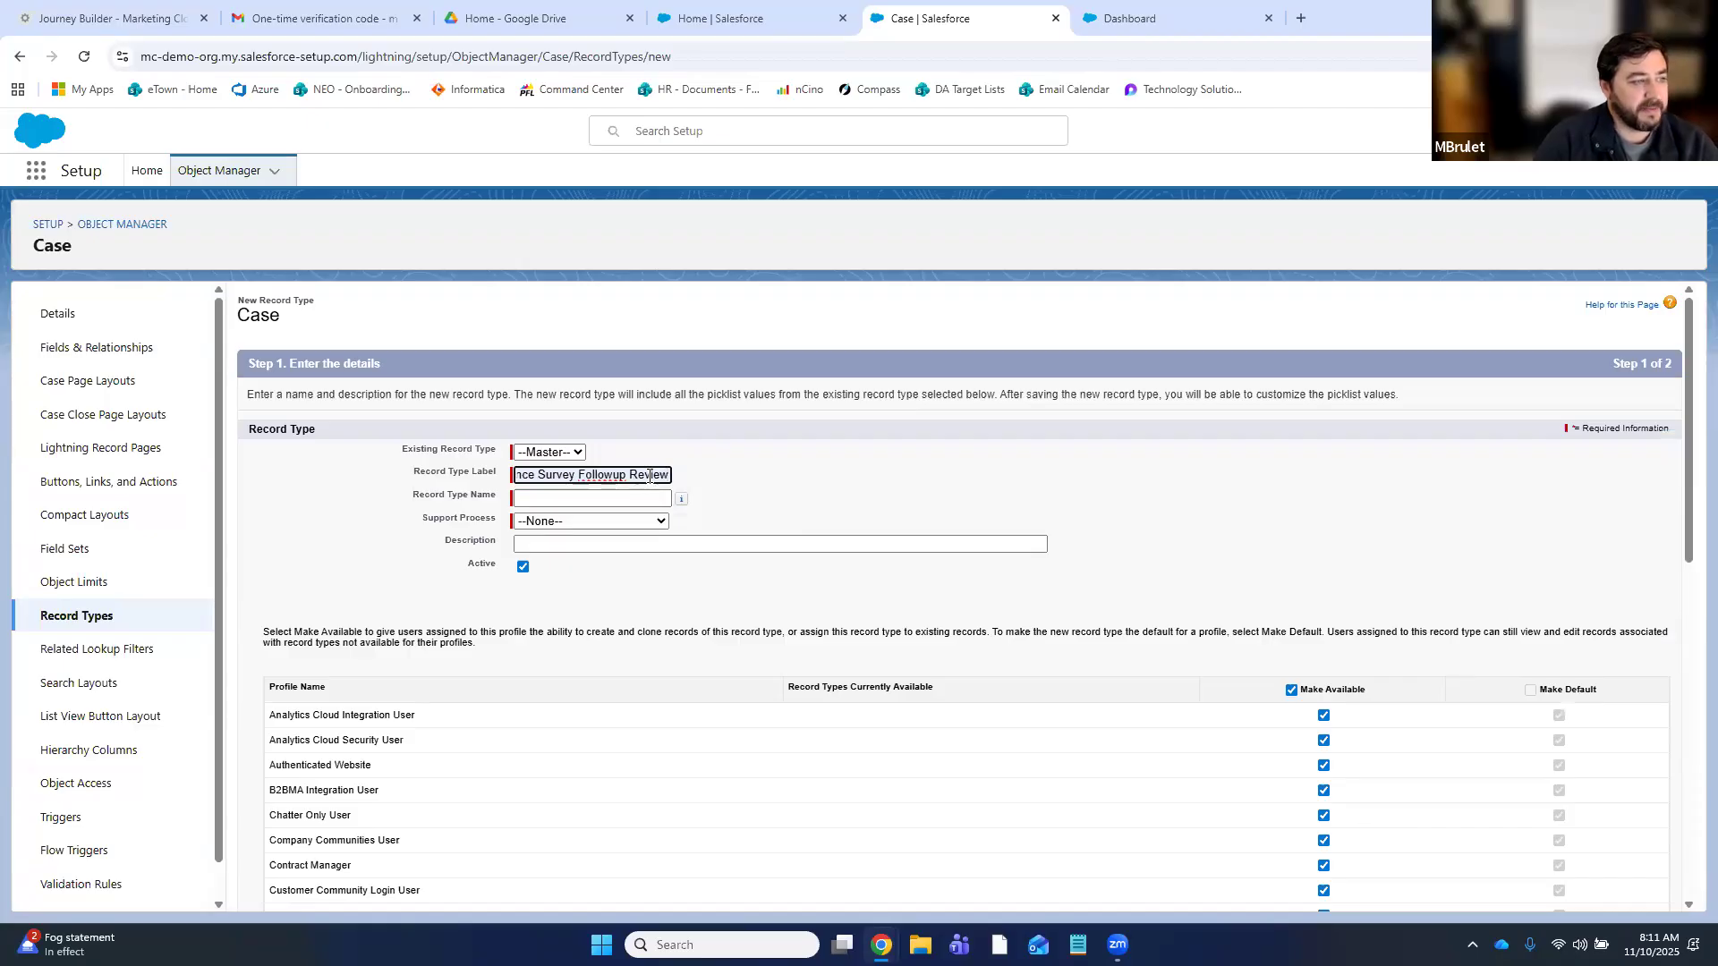
double_click(650, 475)
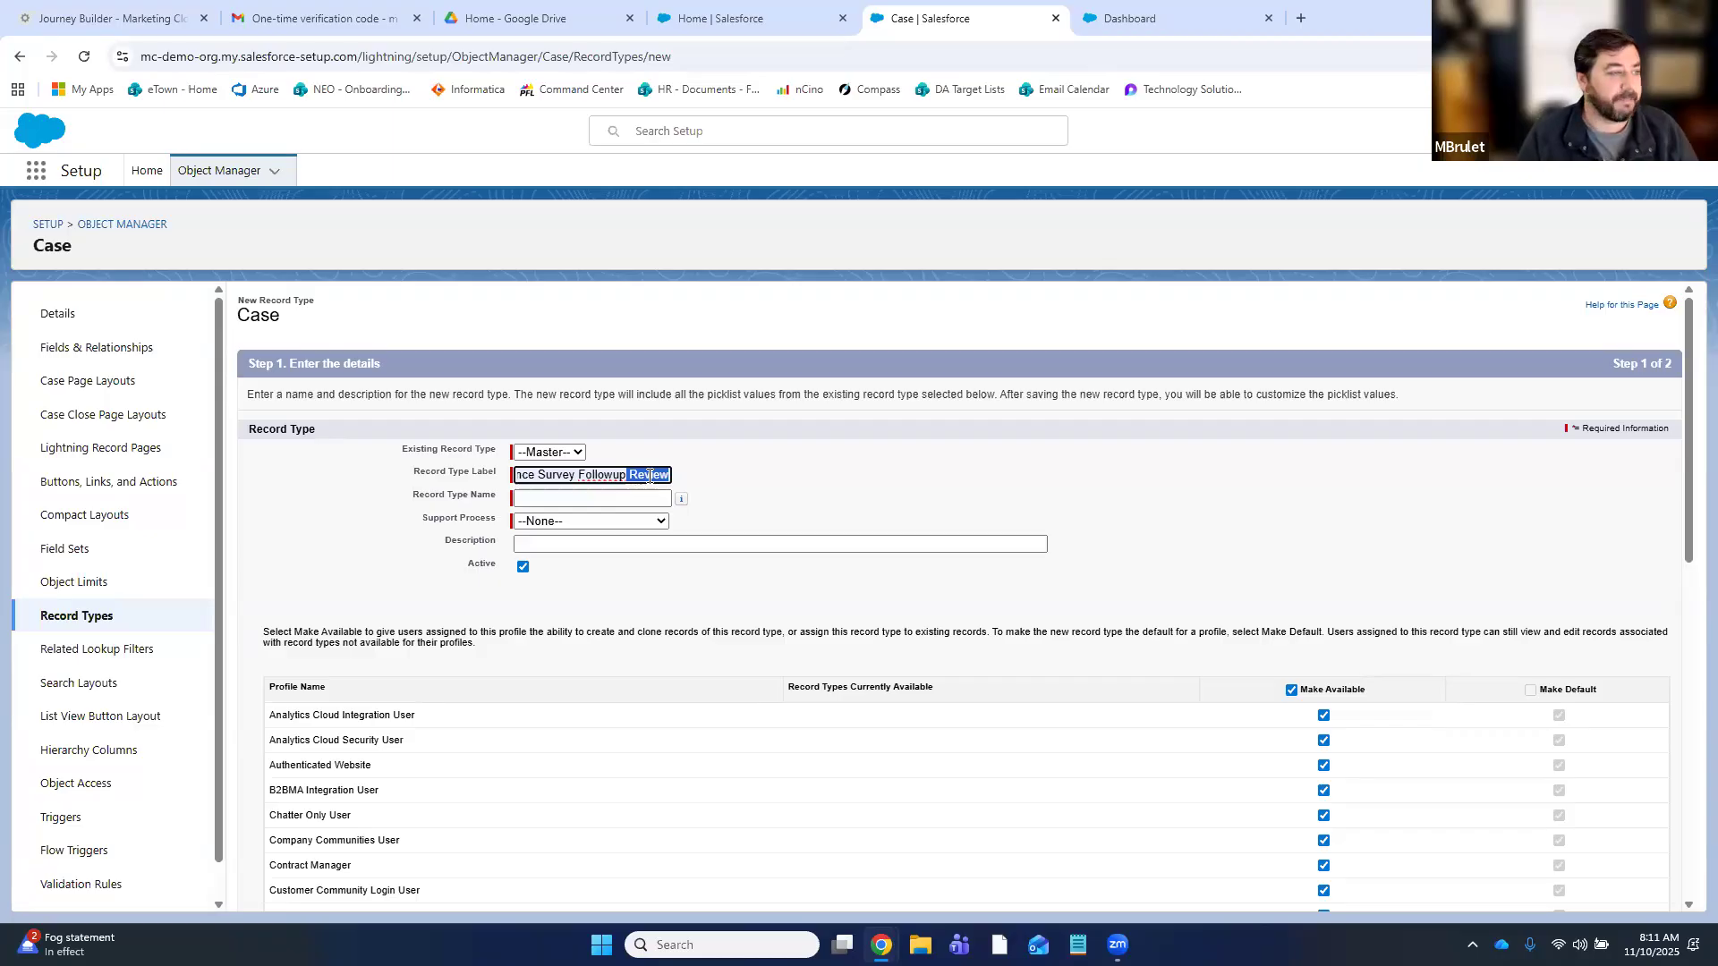
left_click(550, 497)
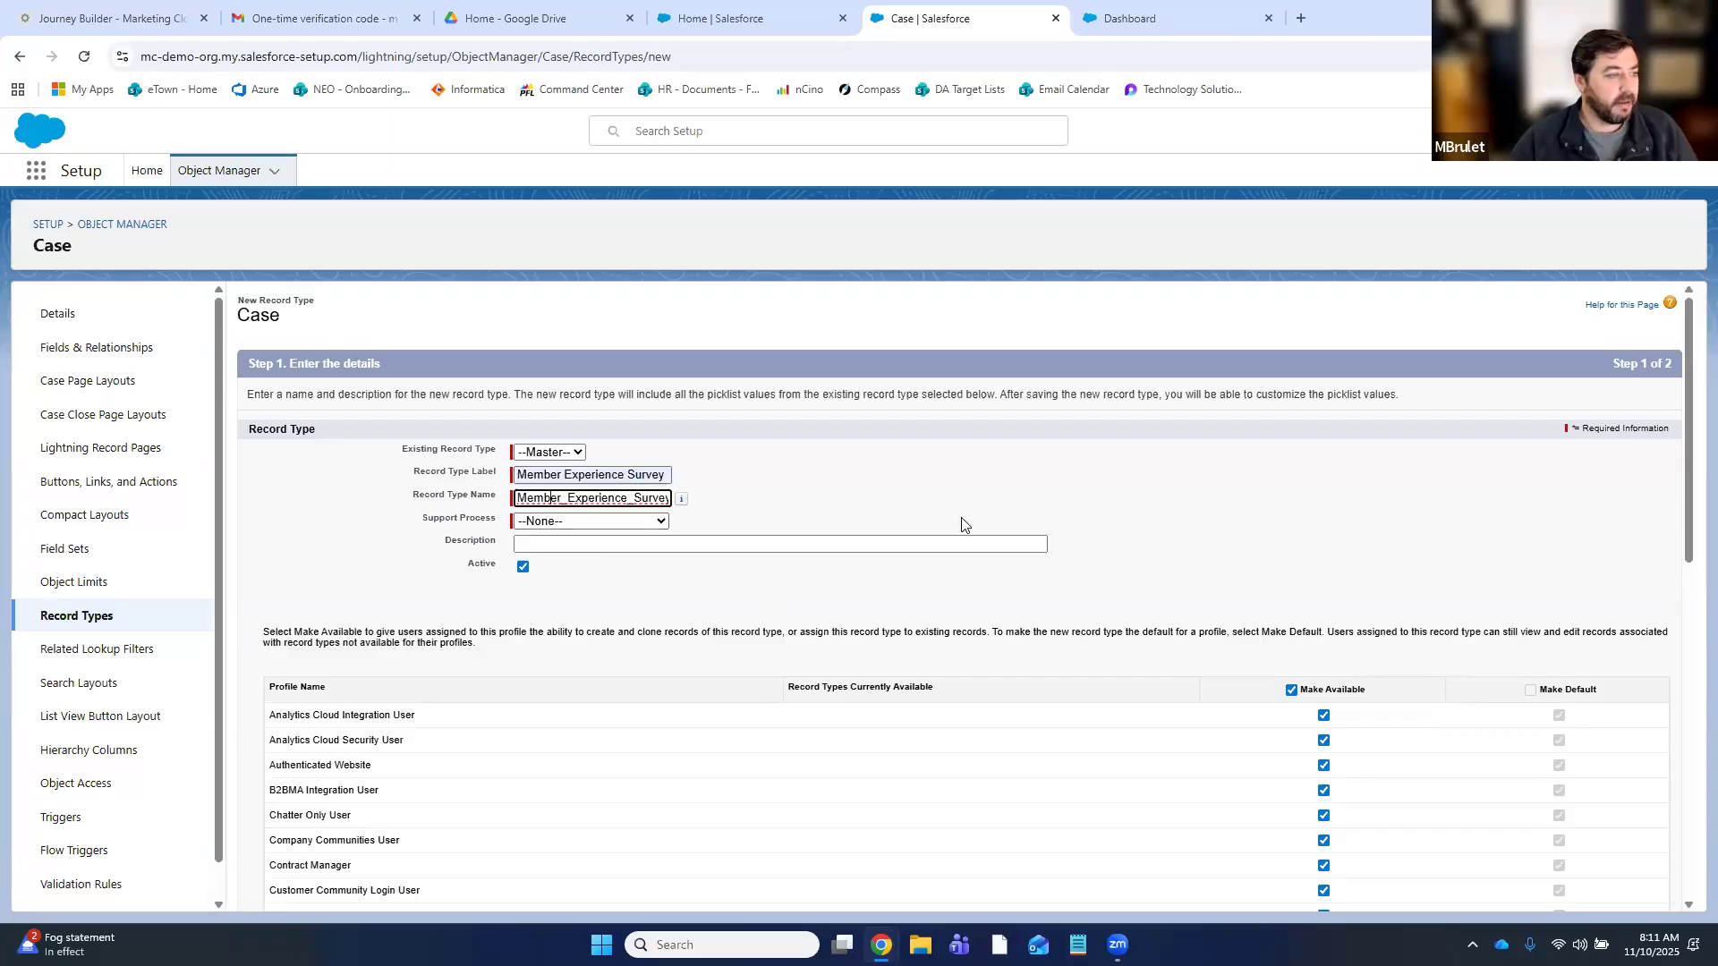
- Choose the Member Survey Followup support process, add the member experience description, and review profiles
left_click(592, 520)
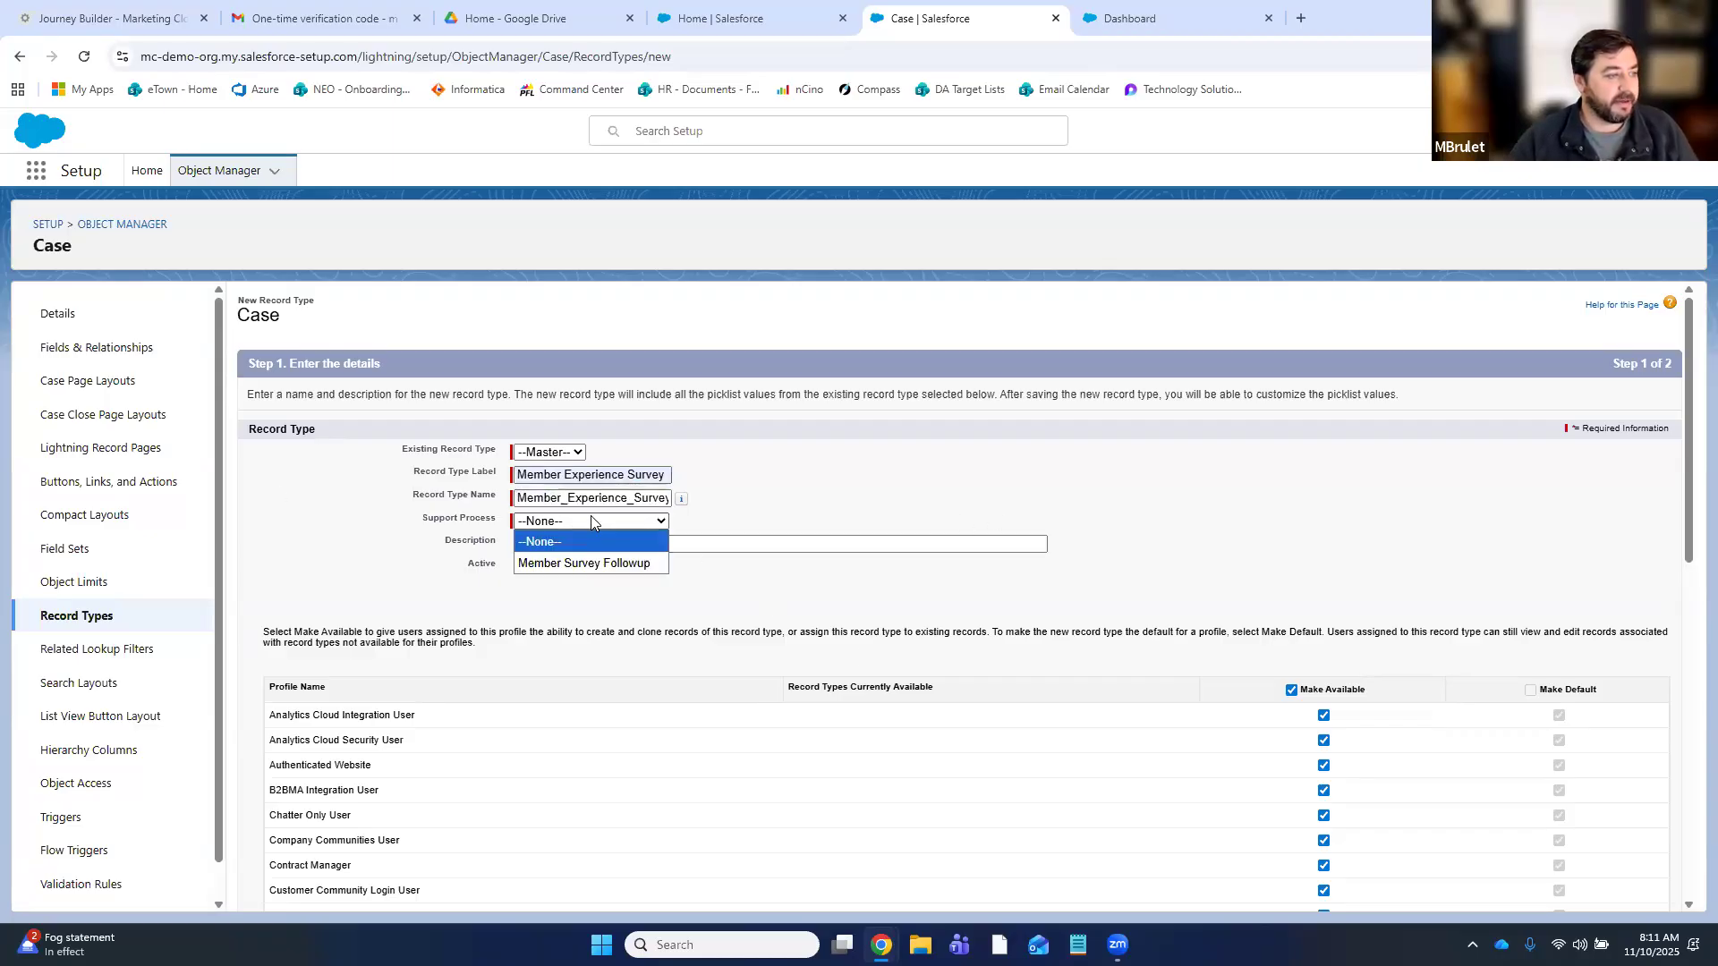
left_click(585, 563)
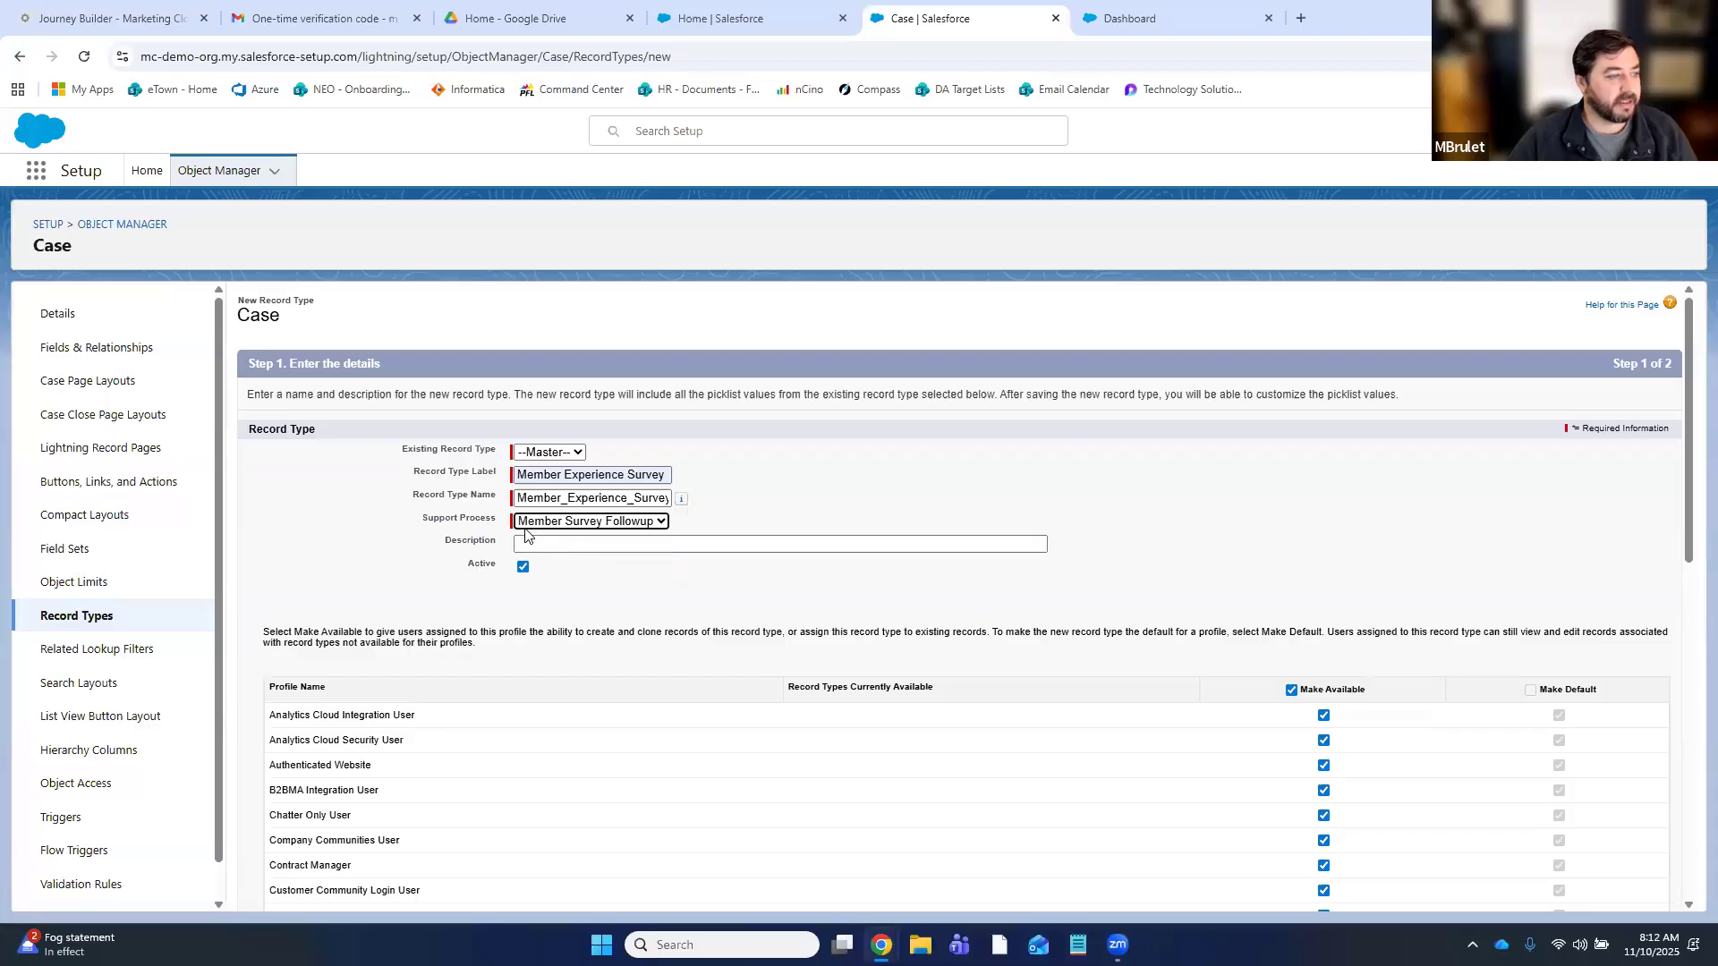
left_click(624, 543)
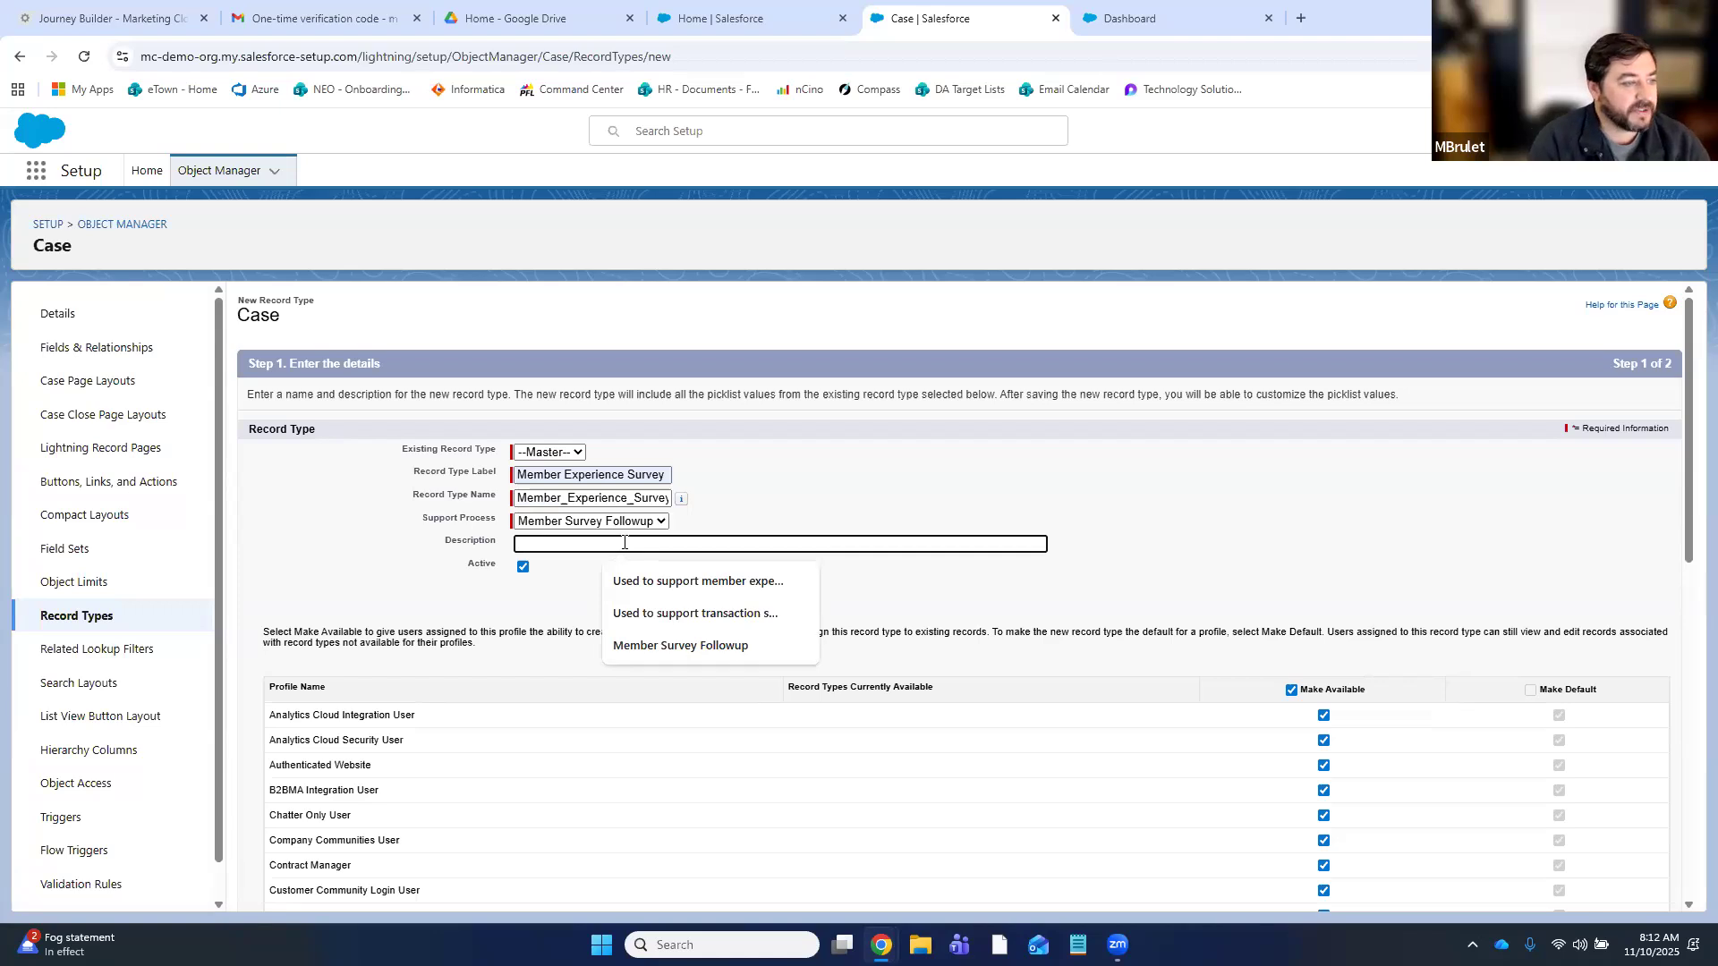
left_click(663, 582)
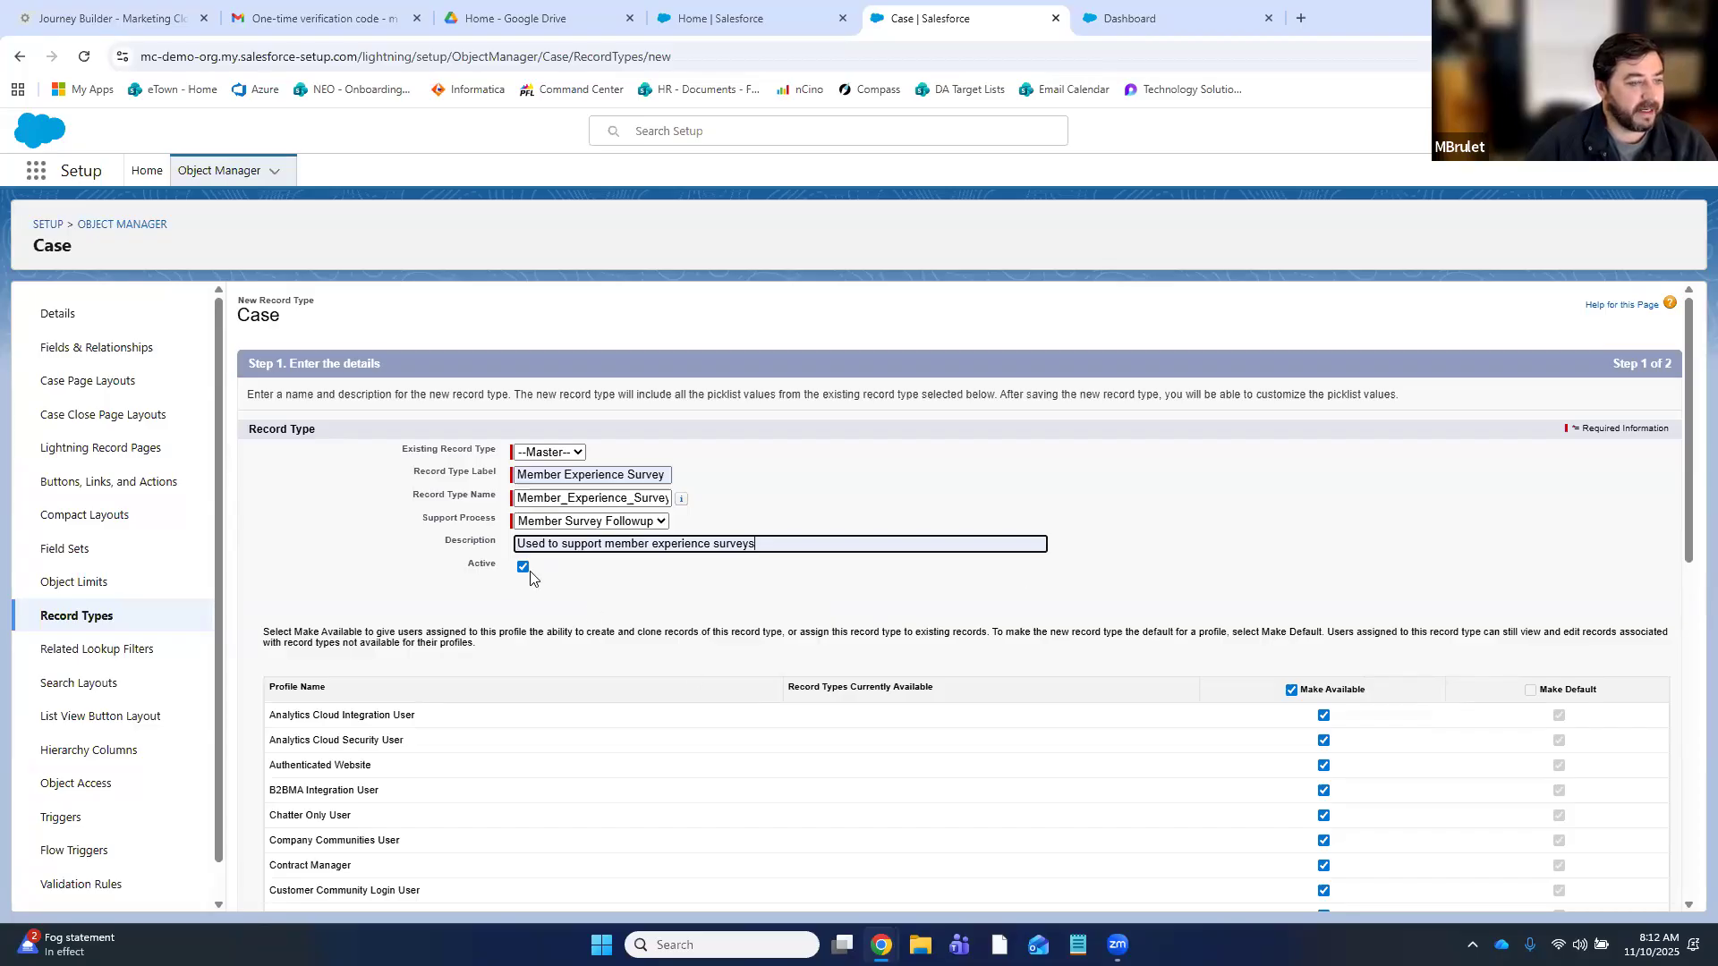
scroll(1427, 707, "down", 5)
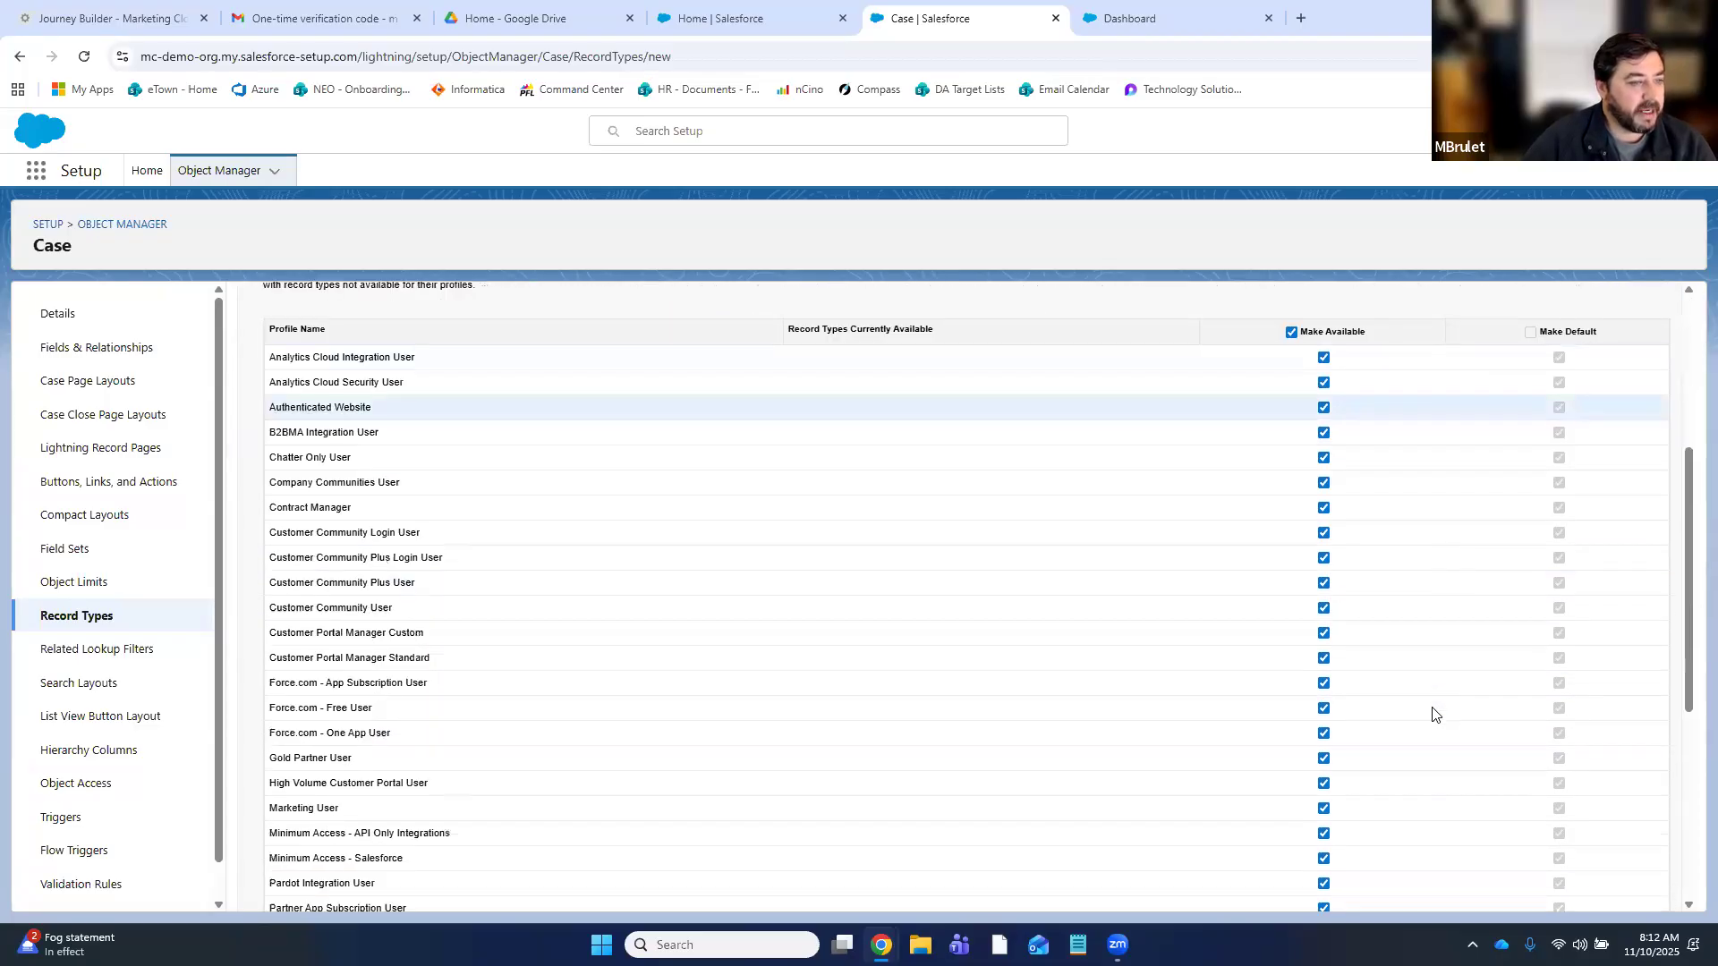
scroll(1431, 712, "down", 4)
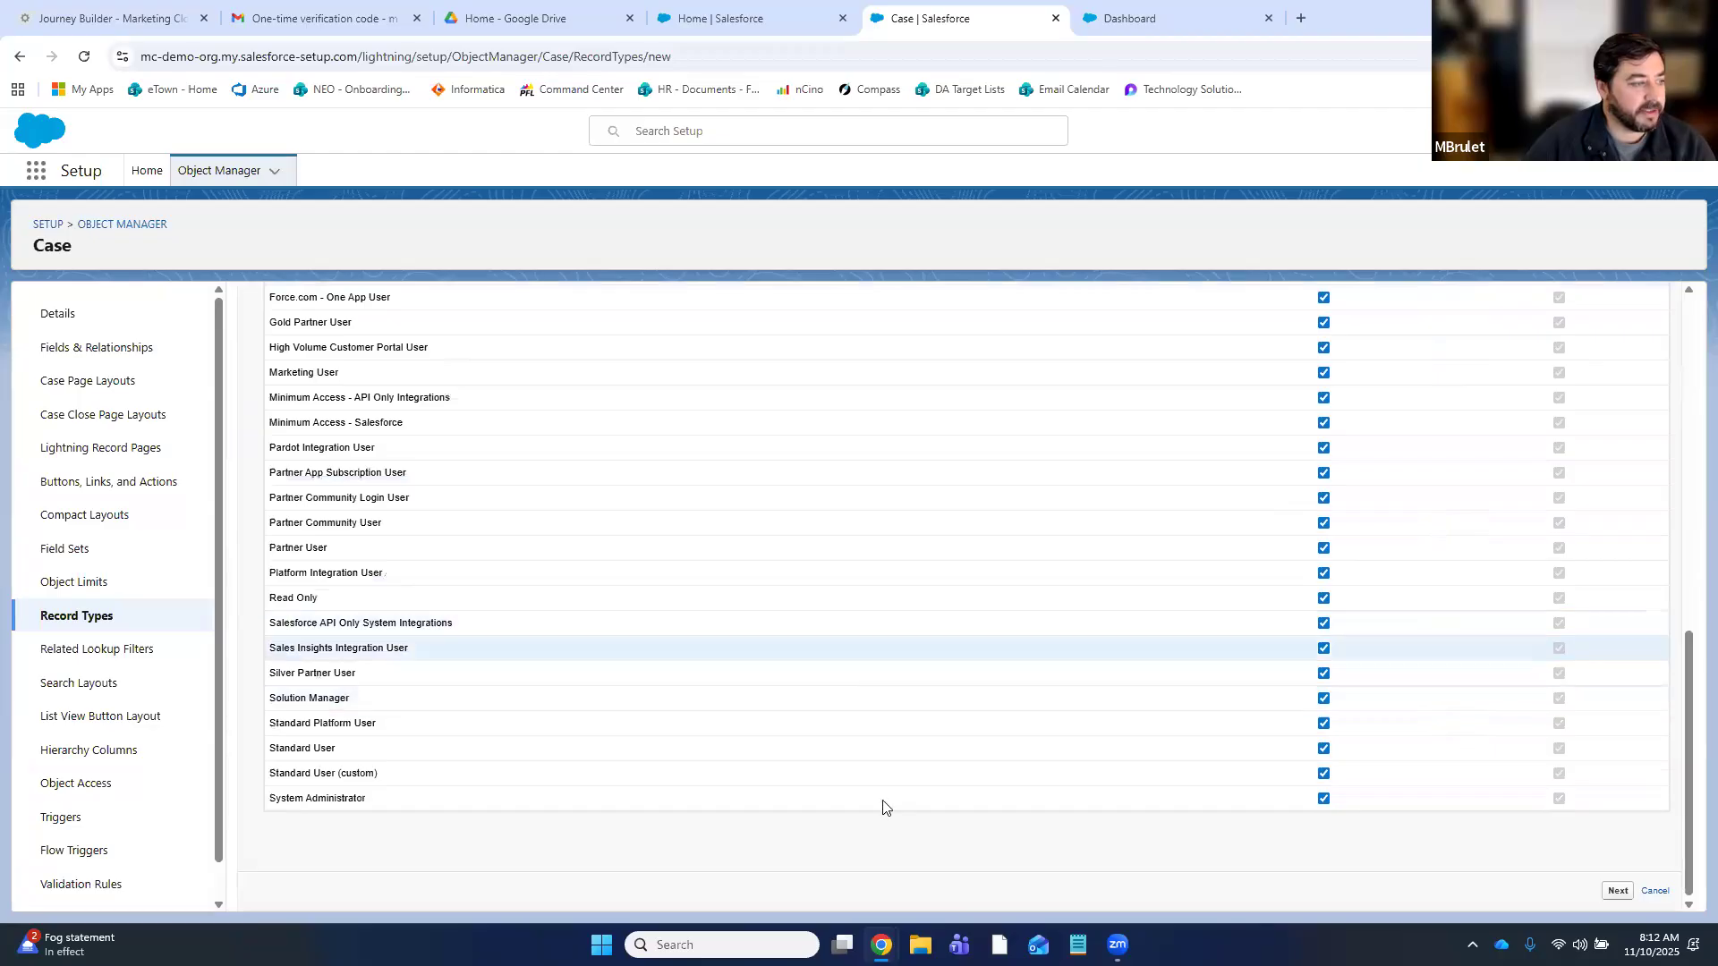
scroll(952, 729, "up", 6)
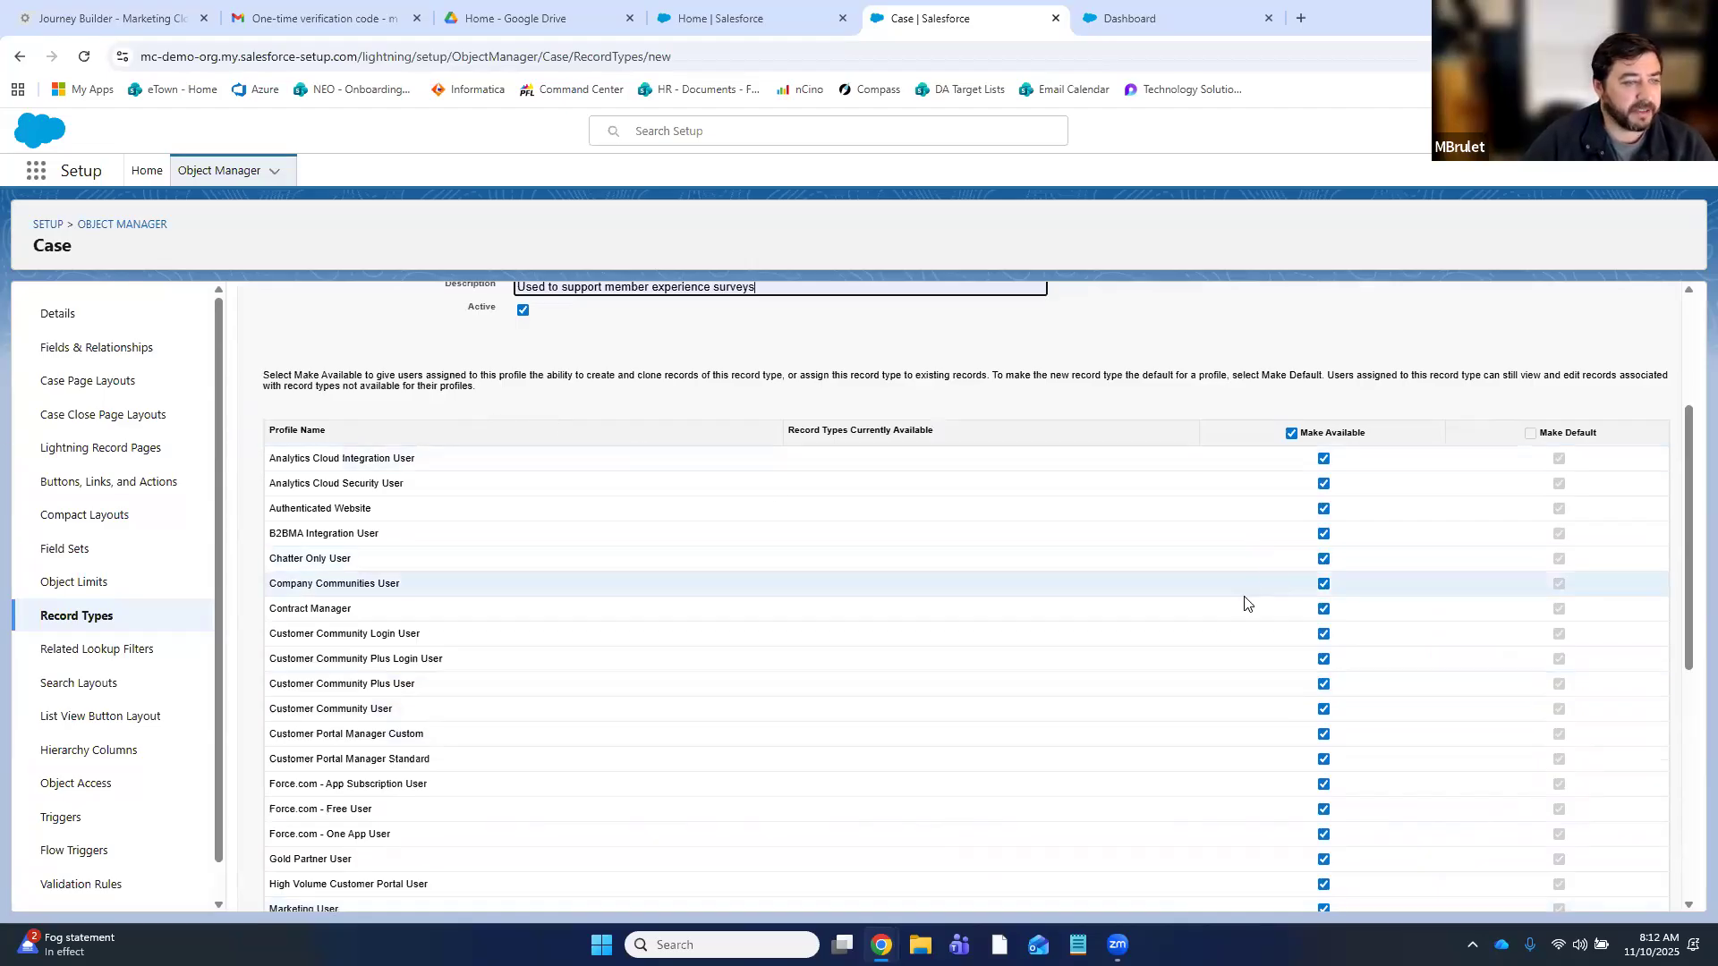
scroll(1260, 601, "down", 6)
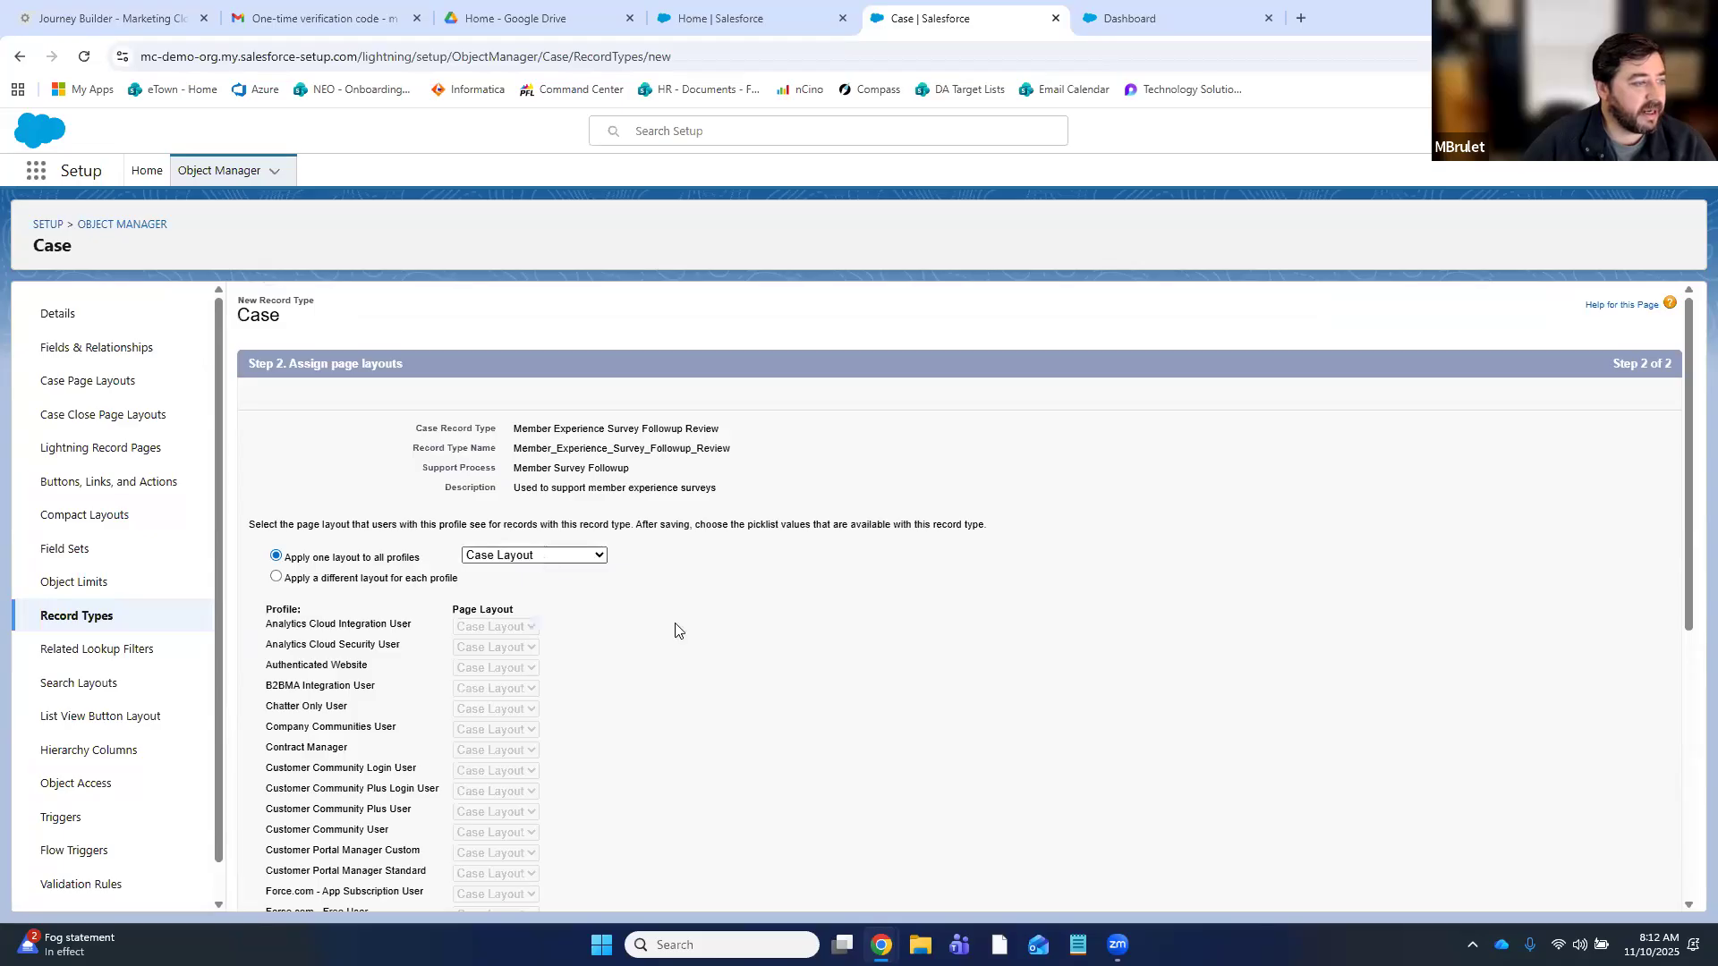
- Save the record type with Case Layout applied to all profiles
scroll(676, 631, "down", 4)
scroll(676, 631, "down", 2)
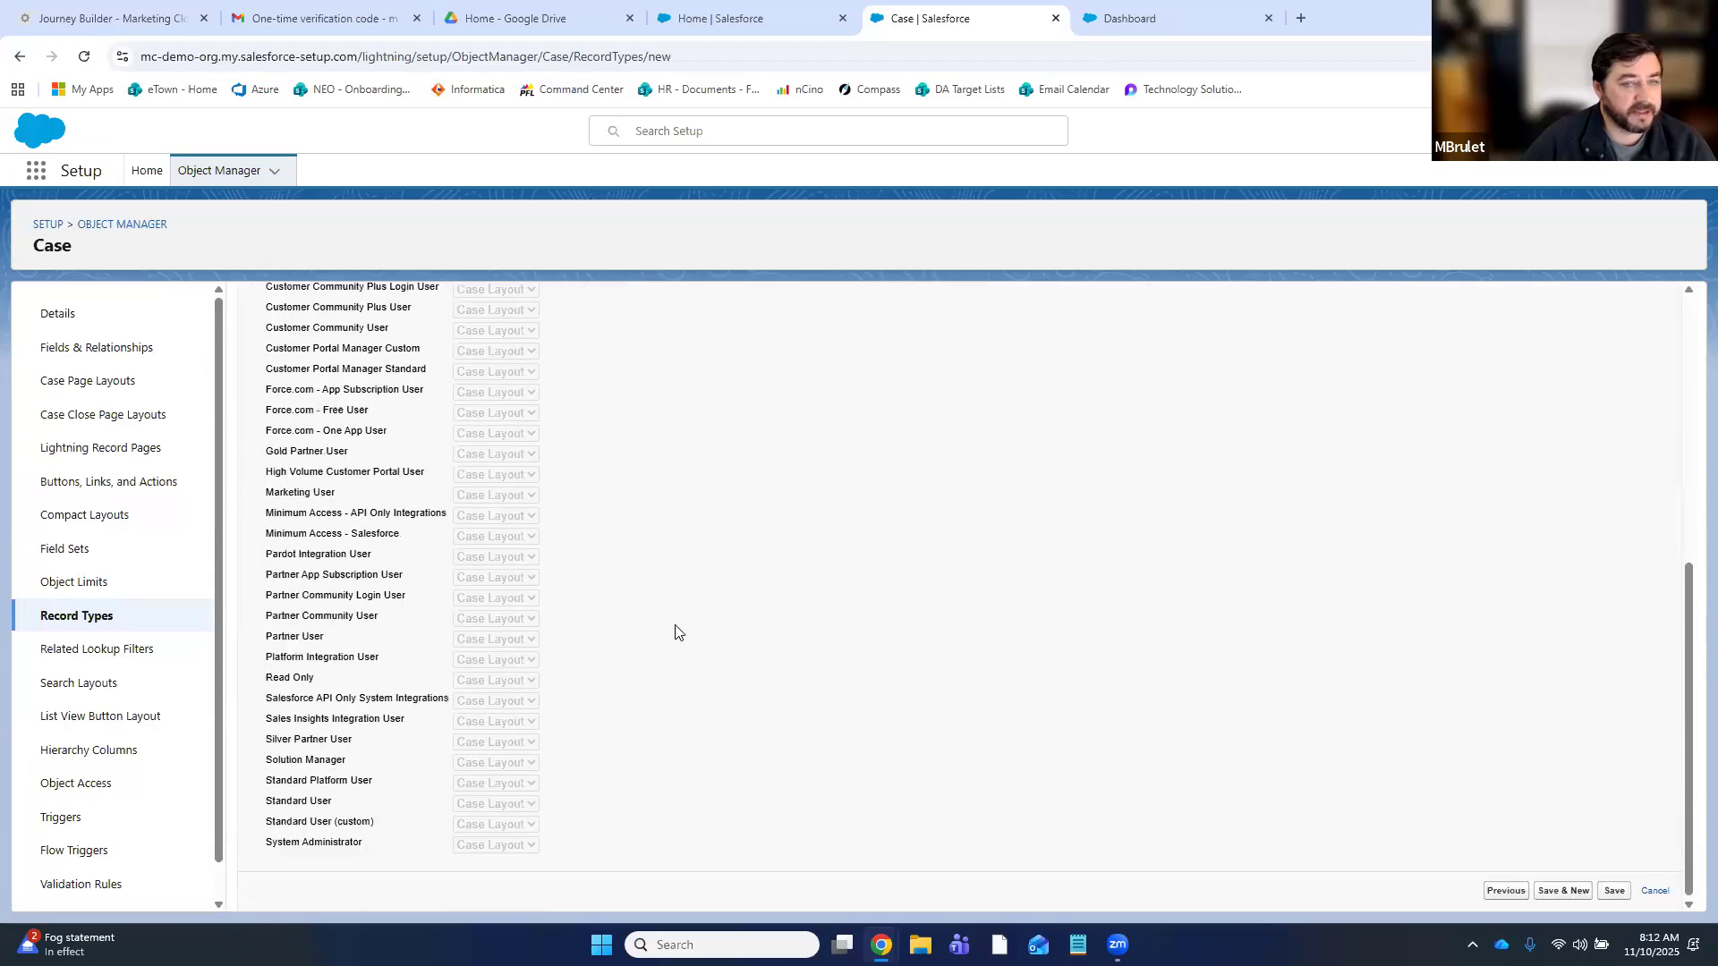
scroll(677, 633, "up", 5)
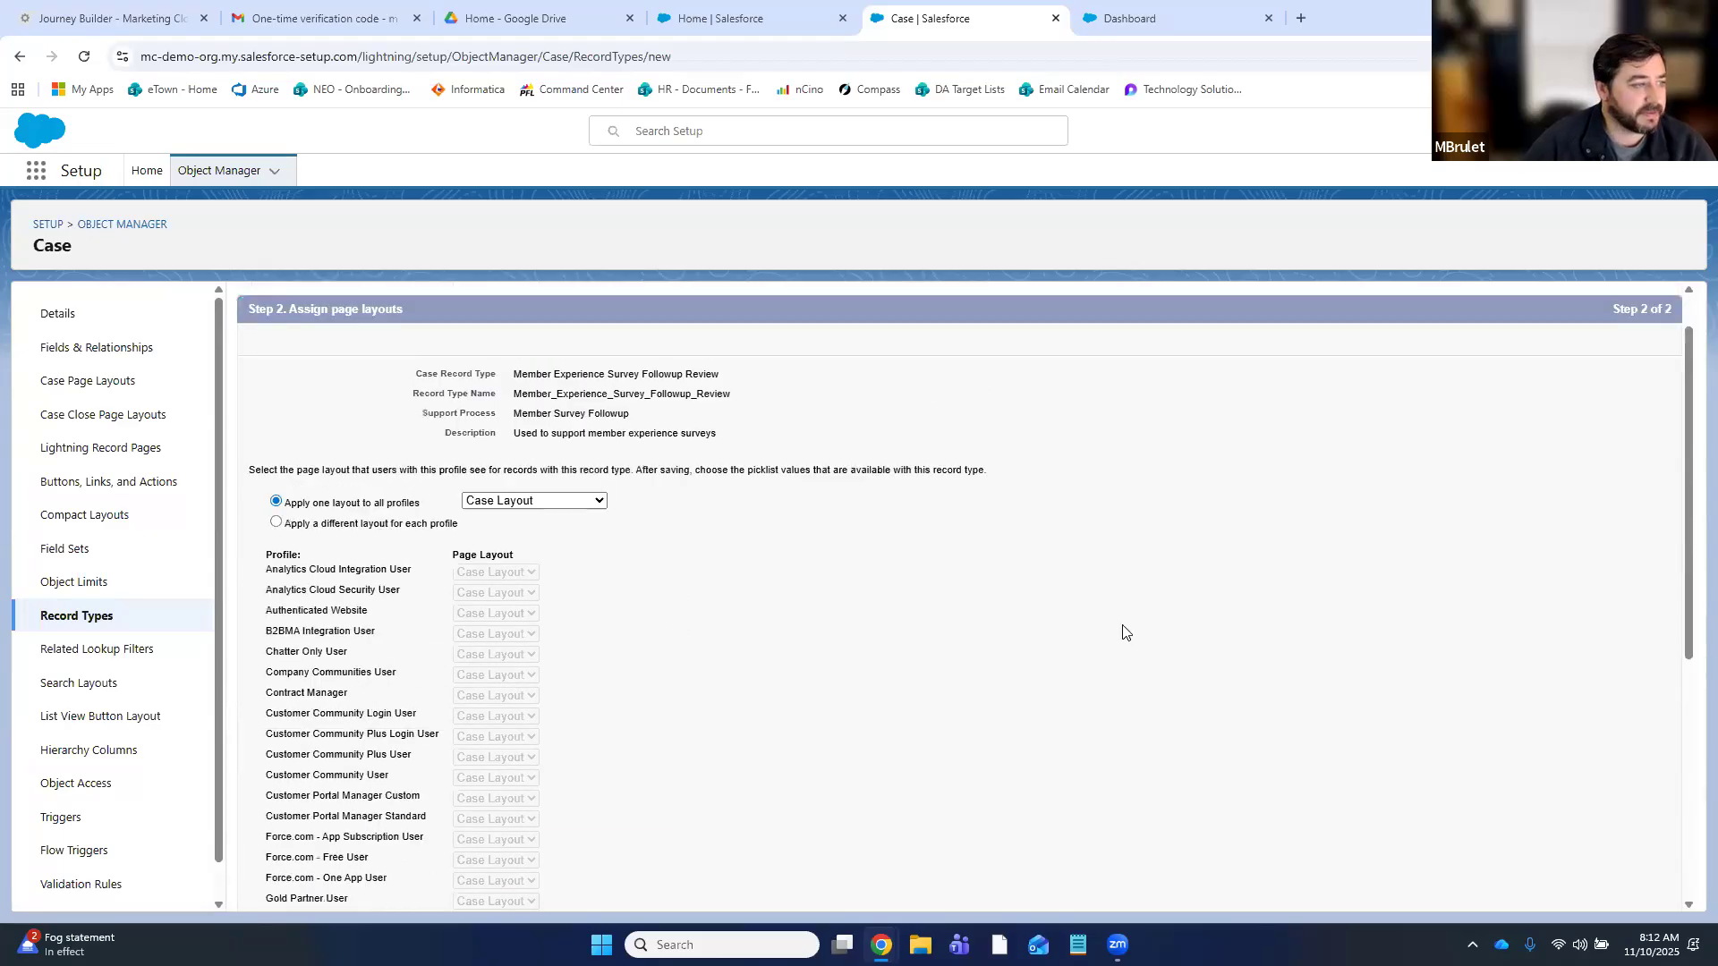
scroll(1469, 738, "down", 5)
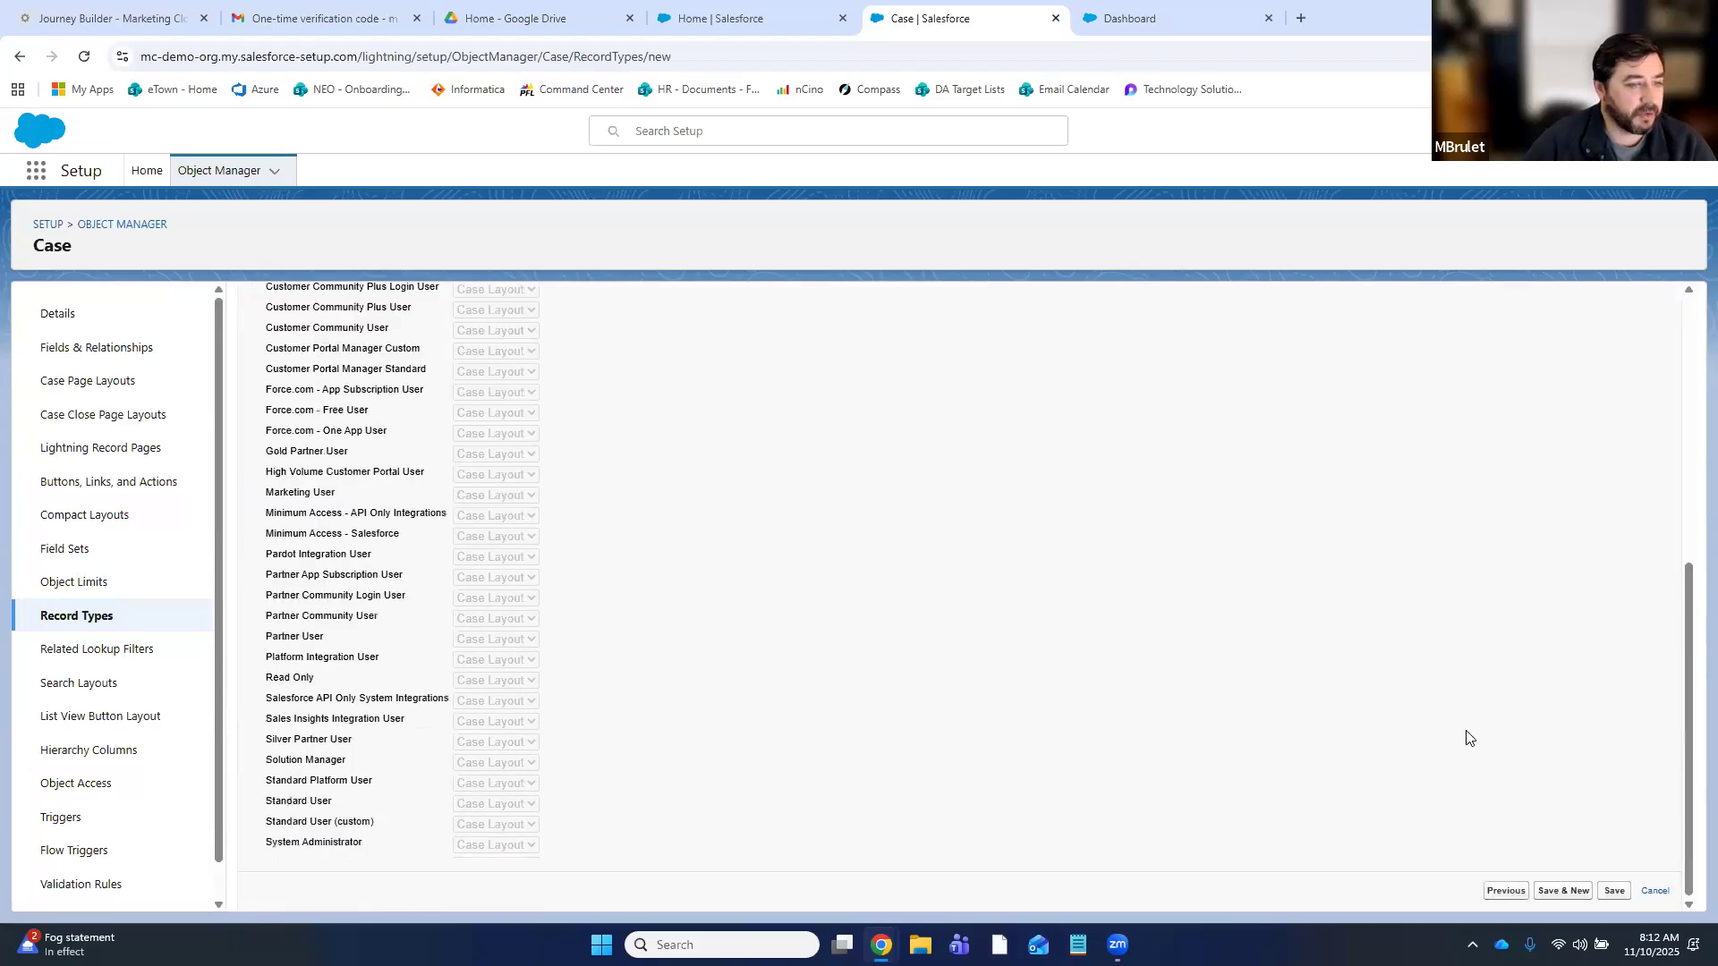
left_click(1614, 891)
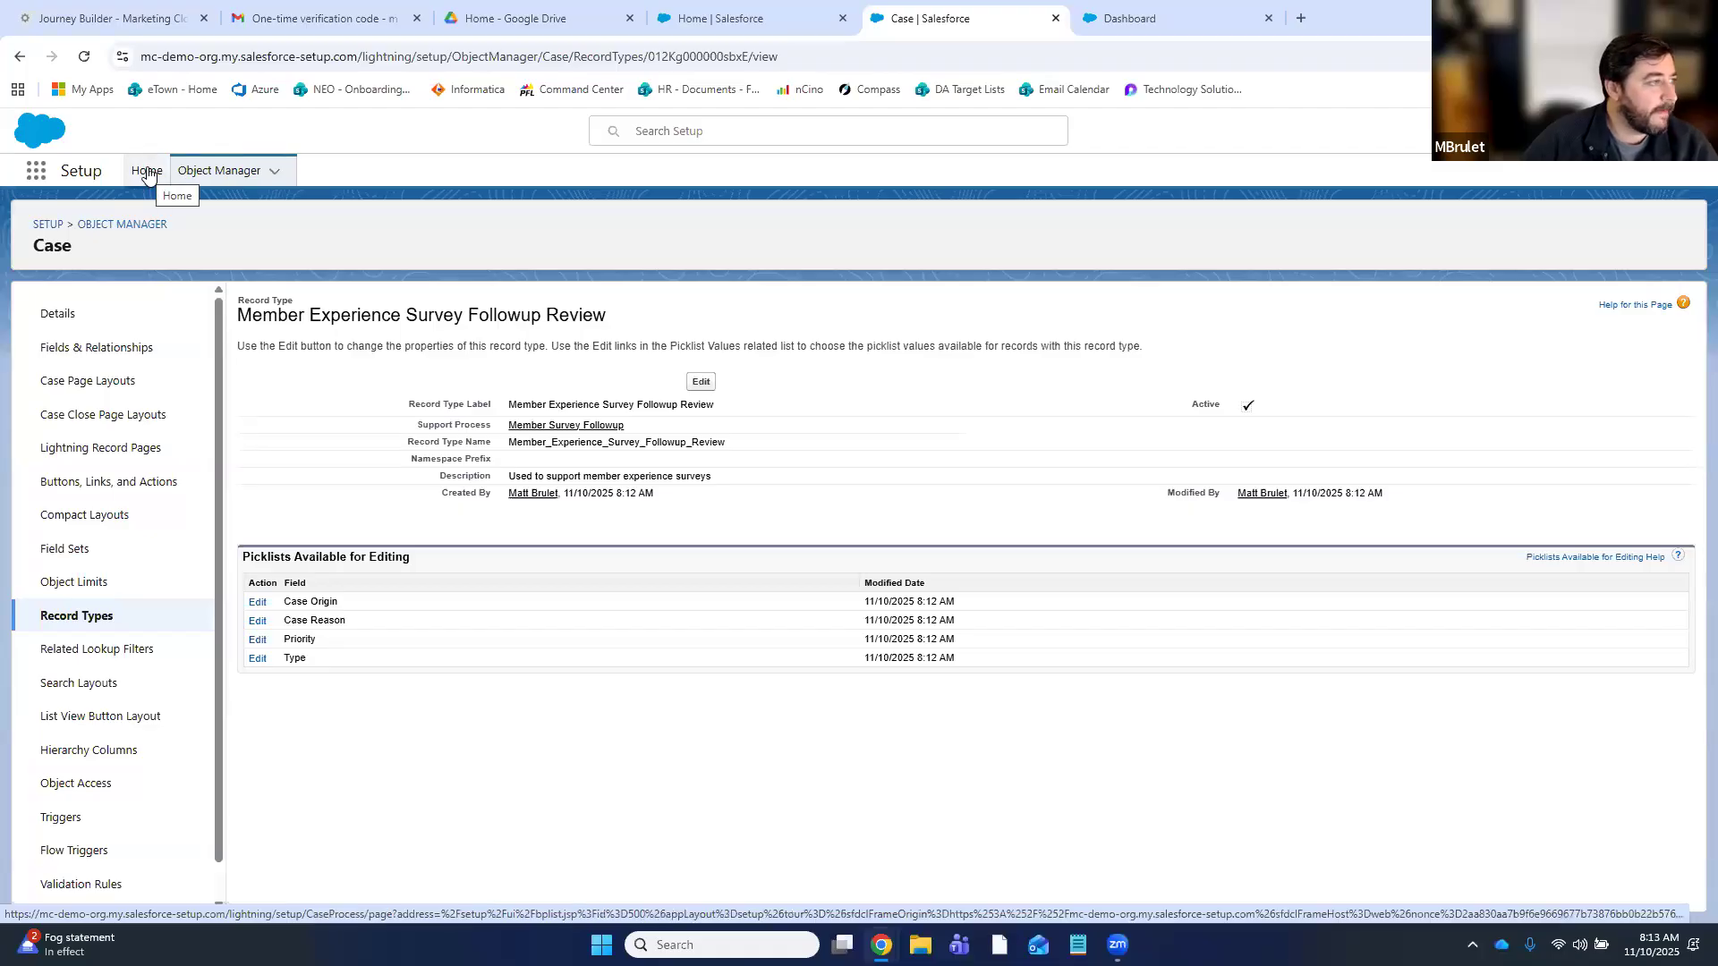
left_click(35, 170)
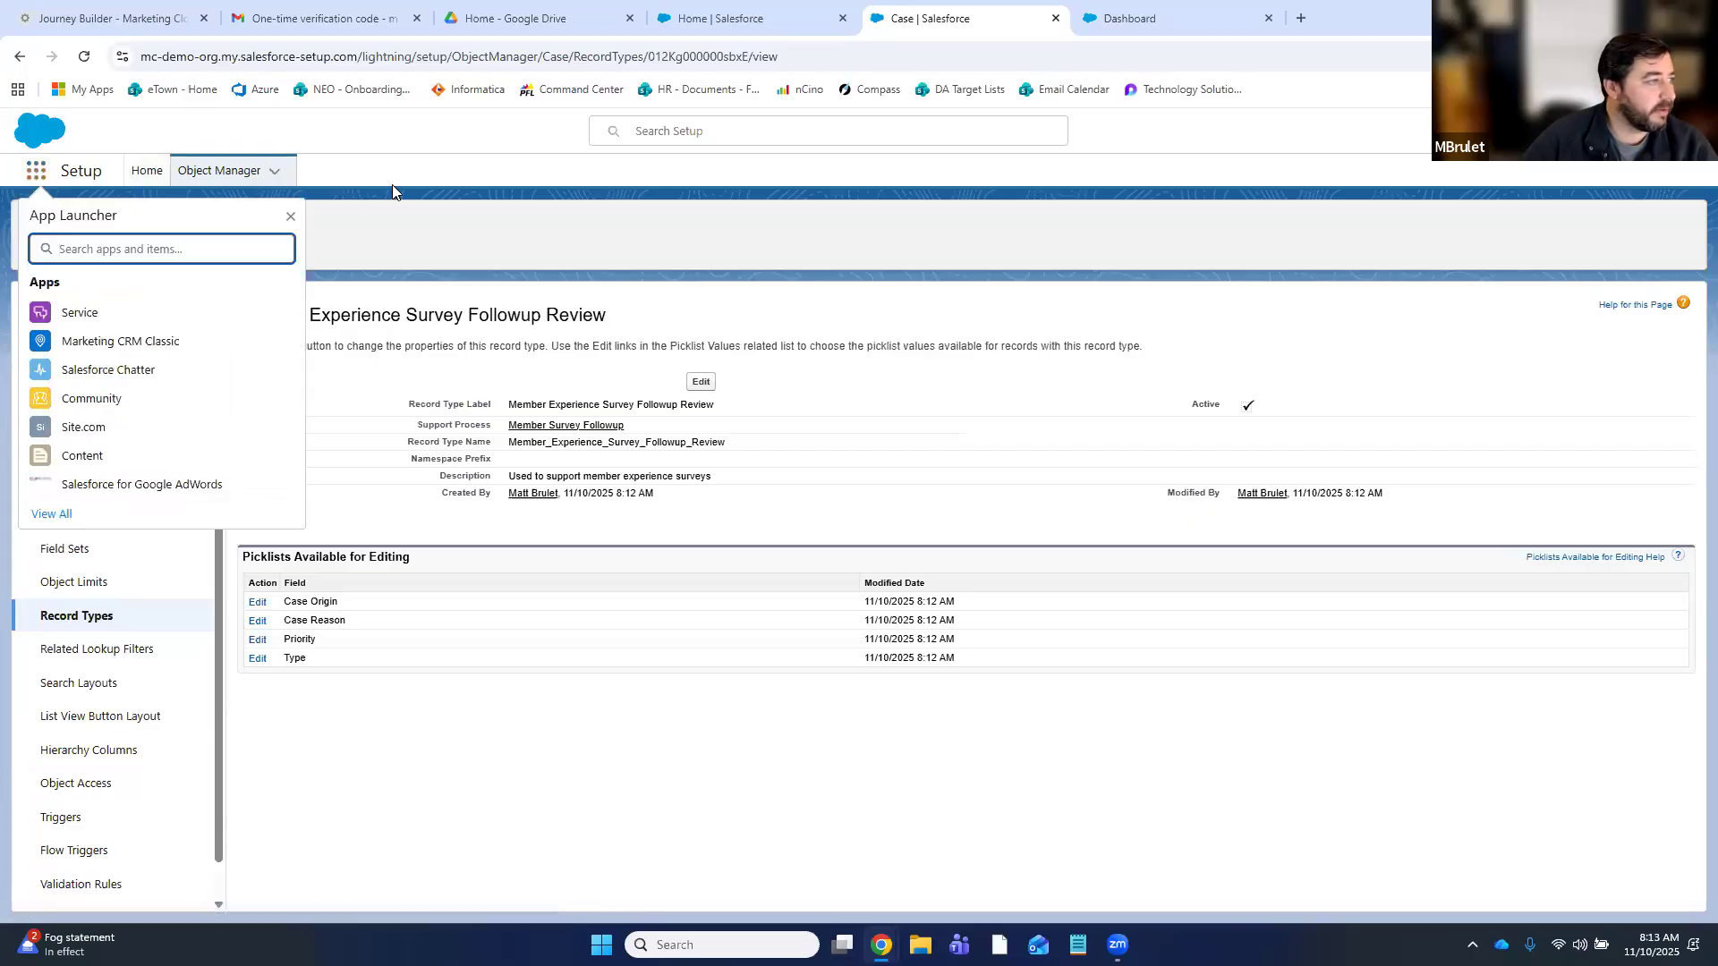
- From the Setup home page, Quick Find 'que' and open the Queues page
key("Escape")
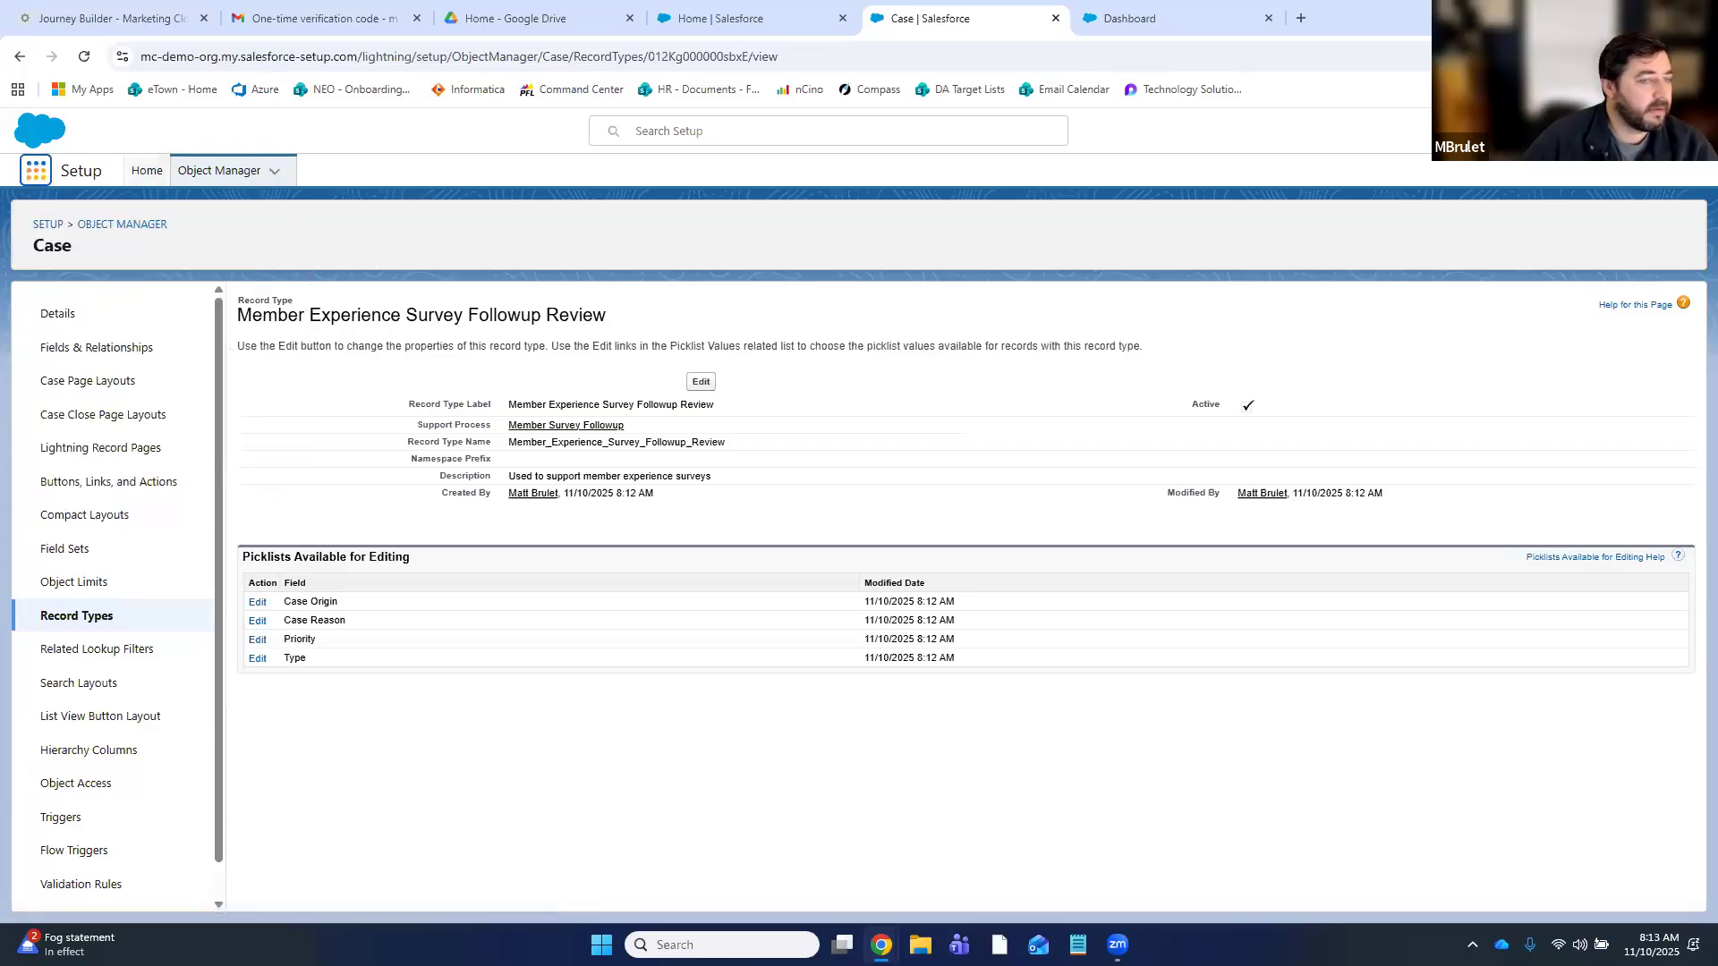
left_click(145, 170)
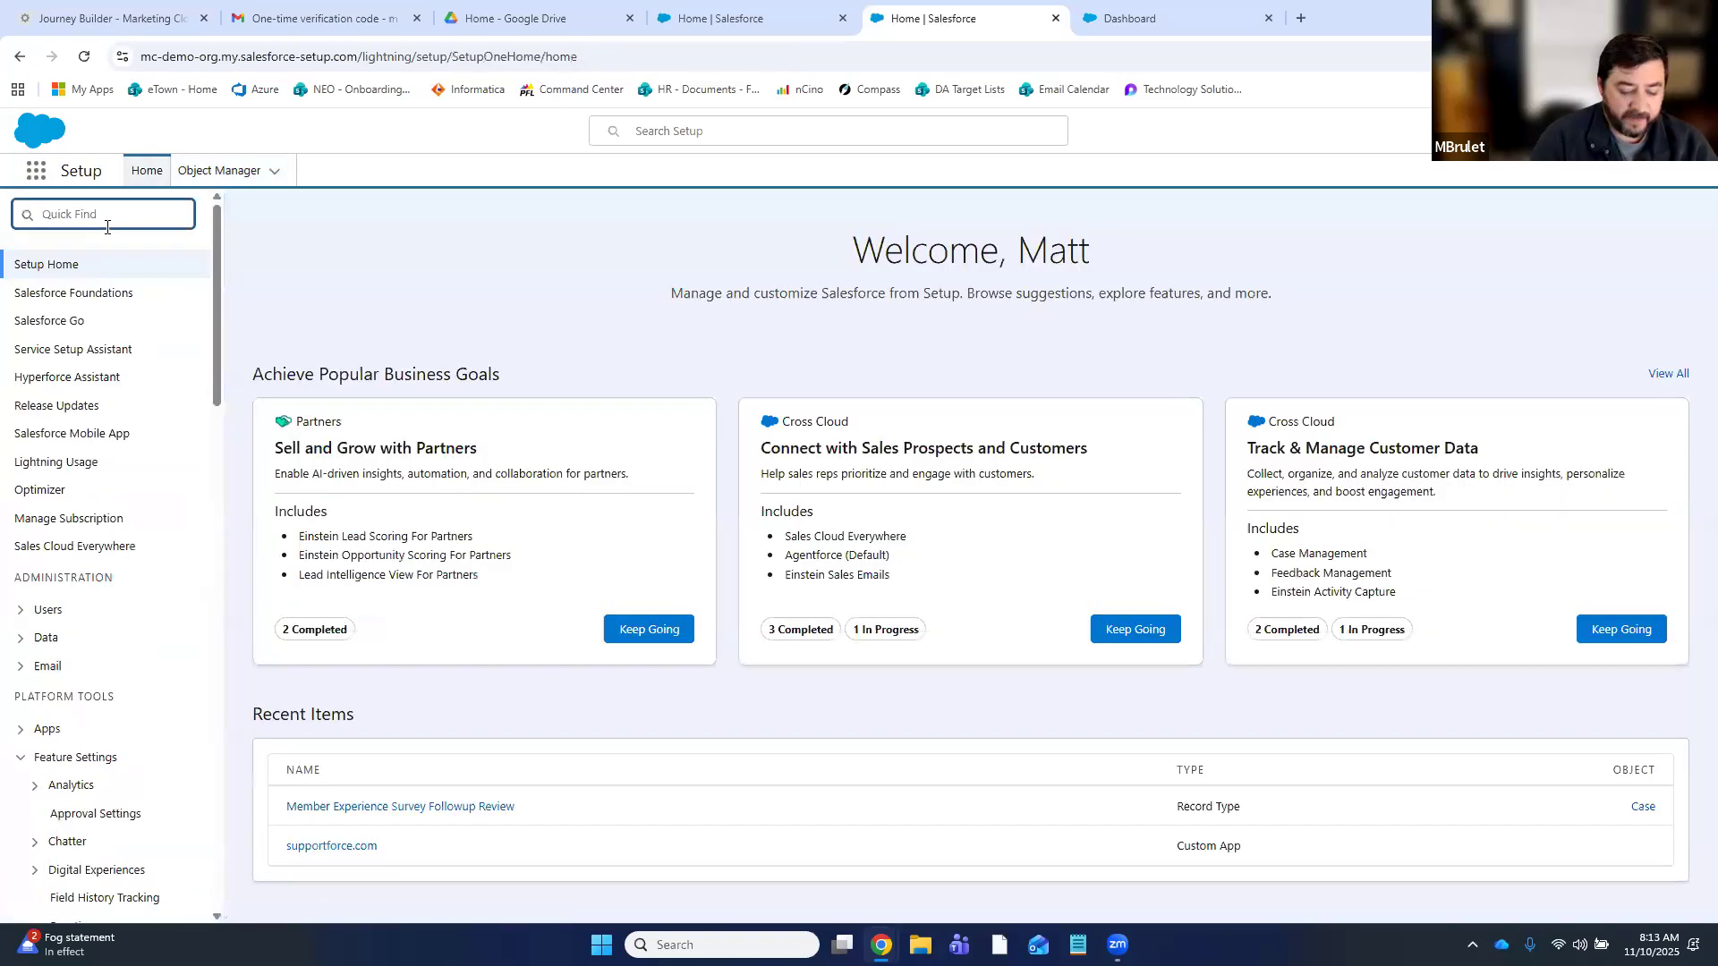
type("que")
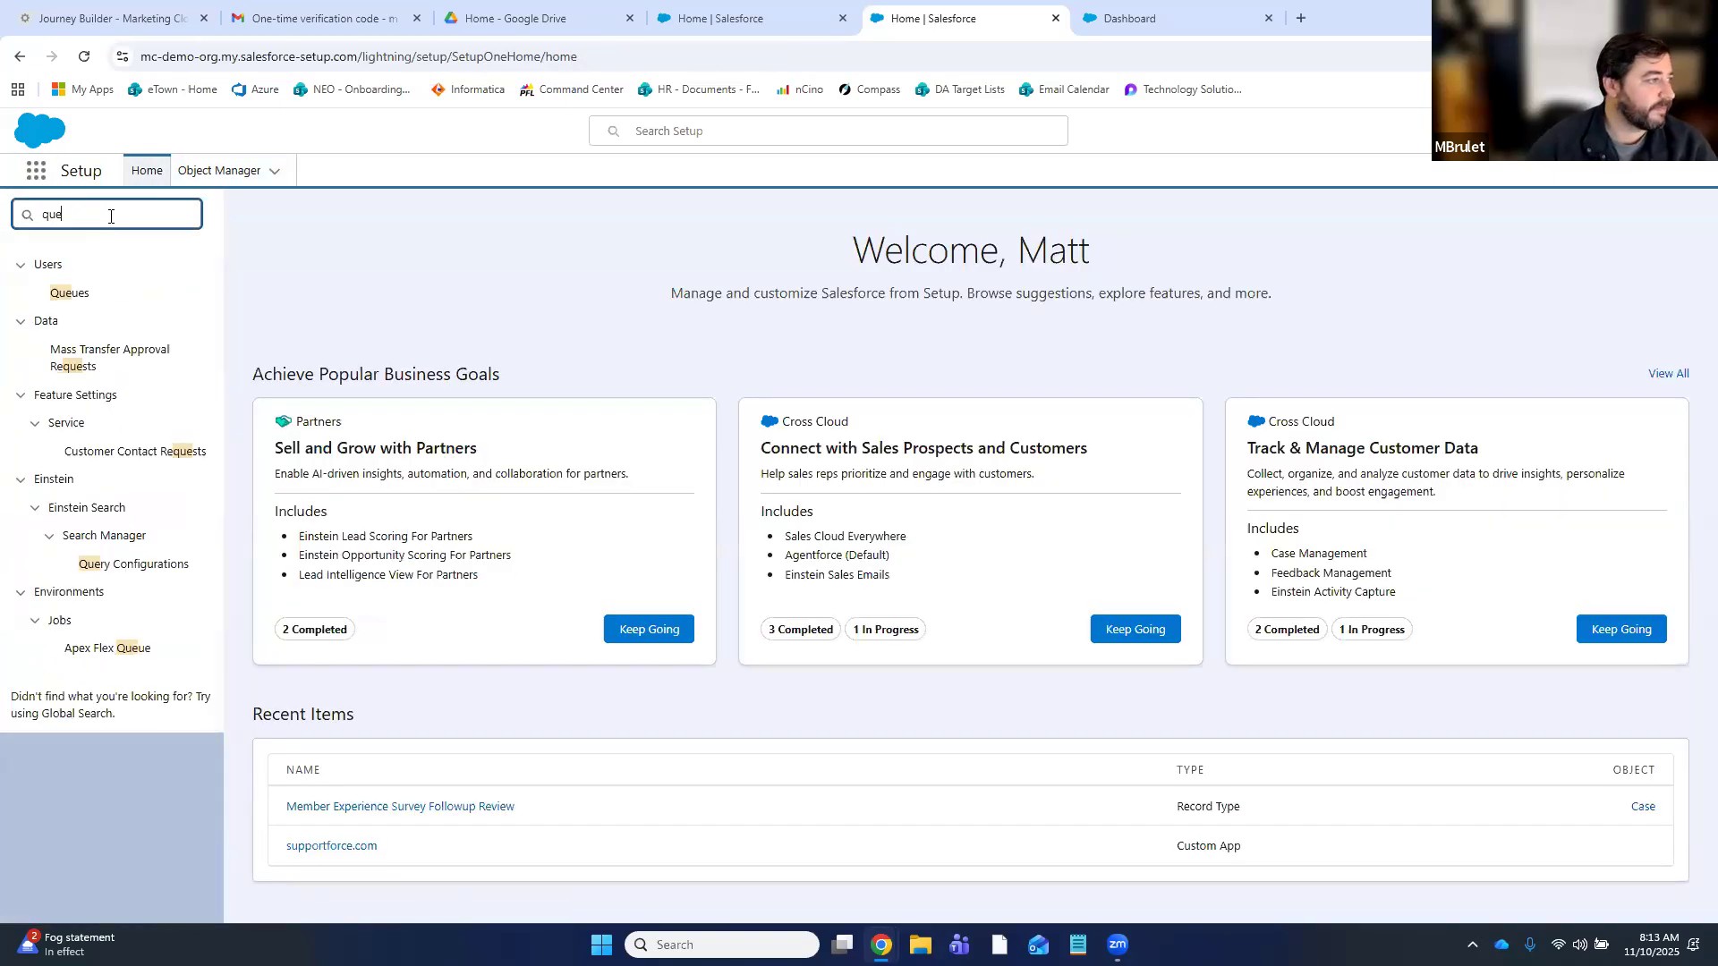
left_click(79, 296)
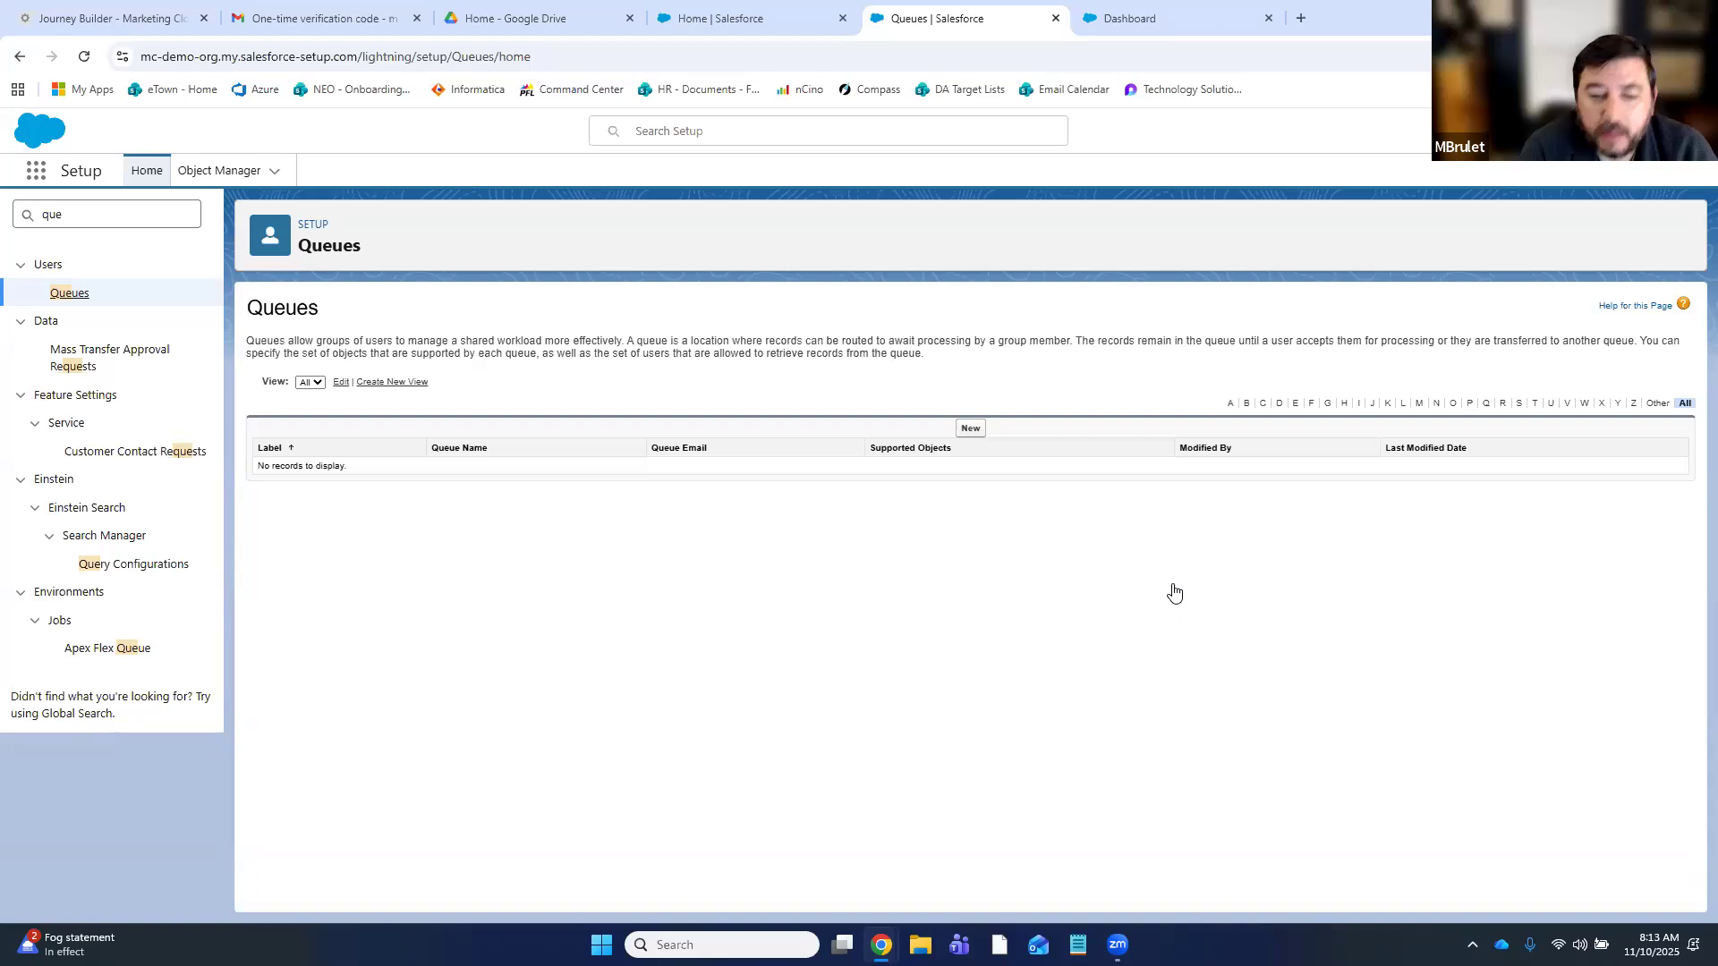
- In a new tab, search 'youtube handsonsfmc' and open the Hands On SFMC channel
key("ctrl+t")
type("you")
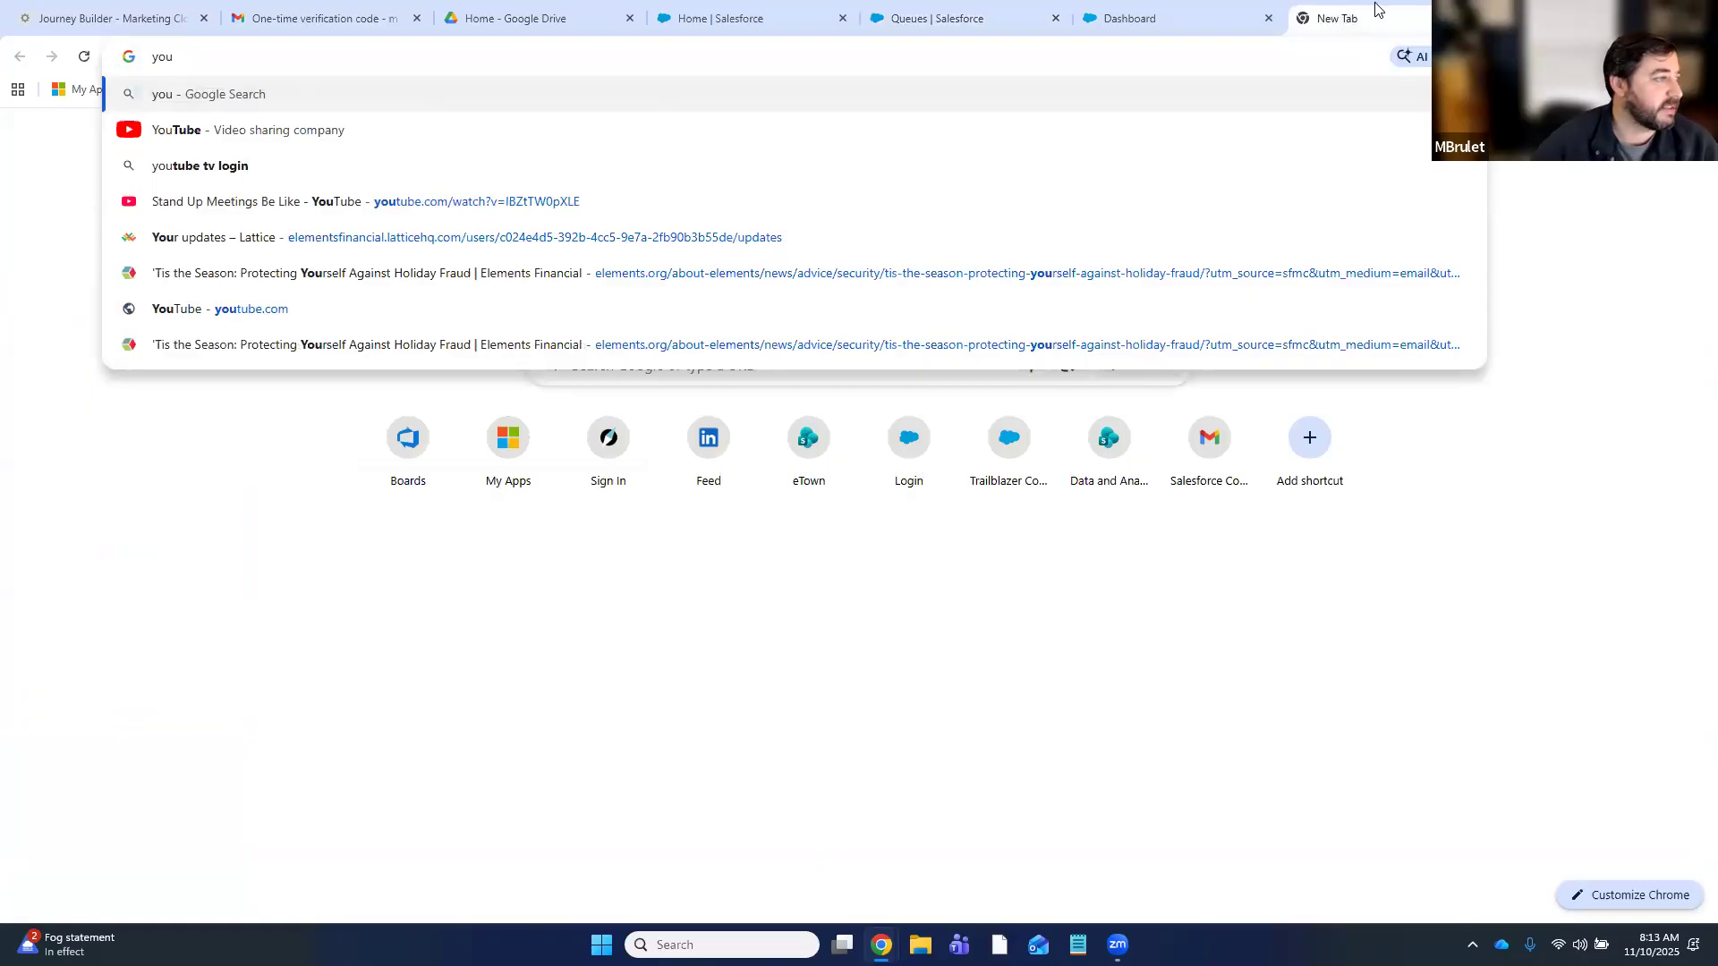
type("tube hands")
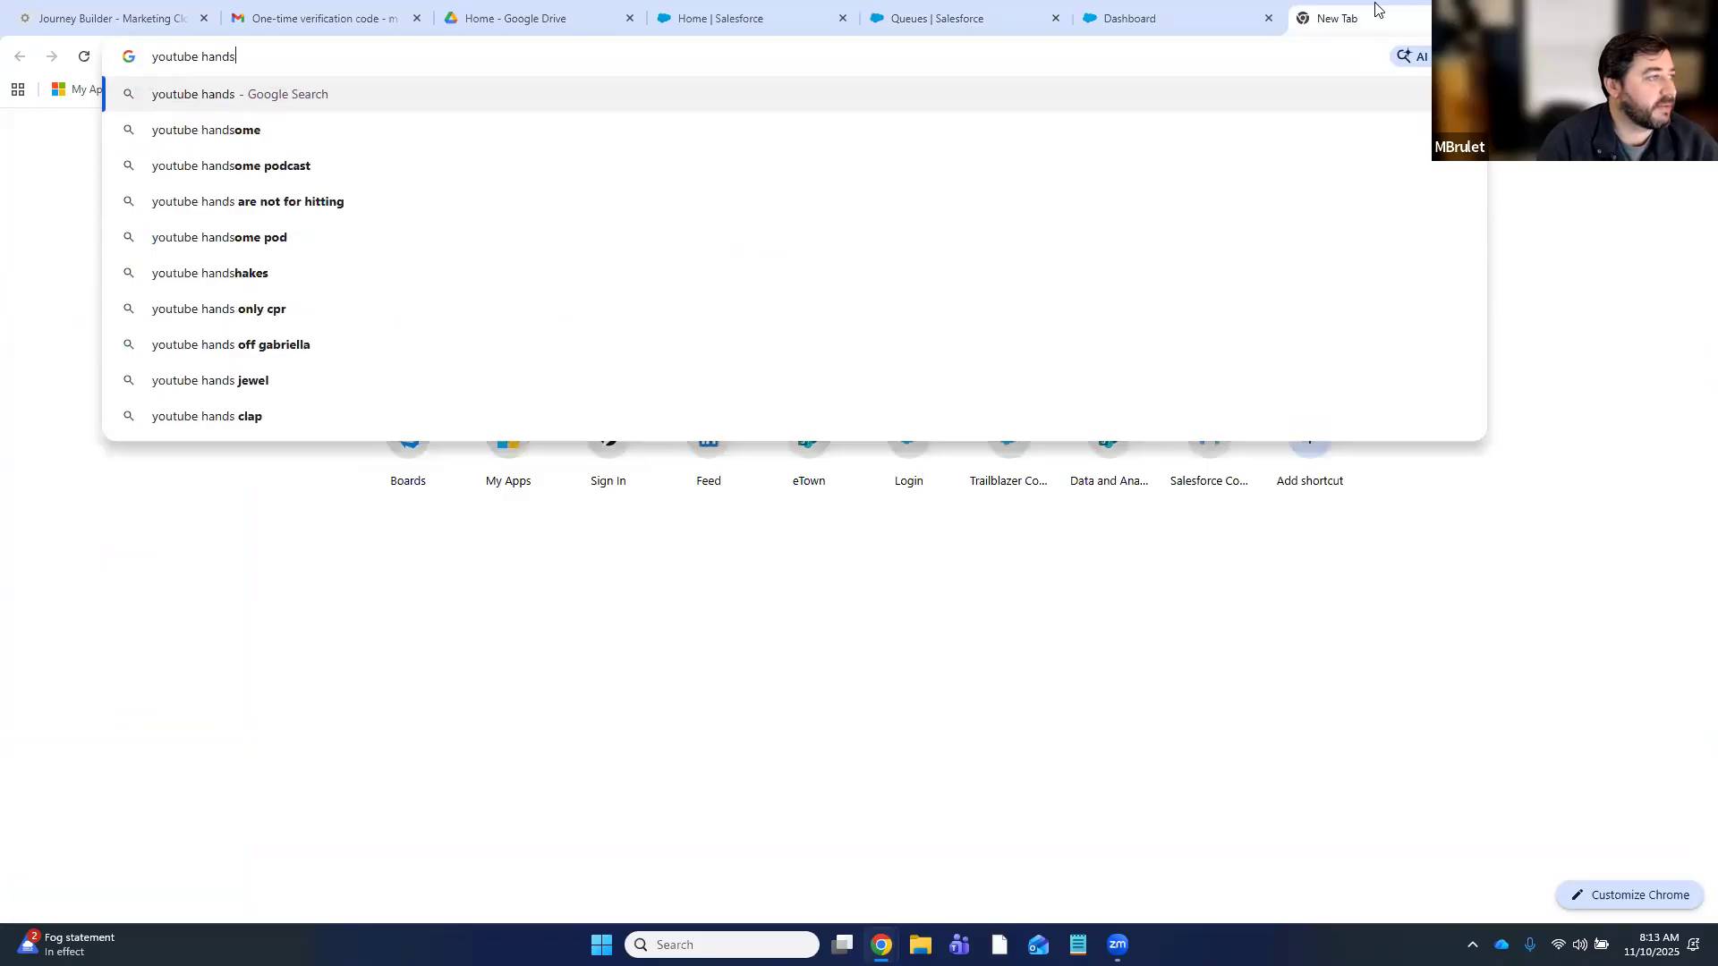
type("onsfmc")
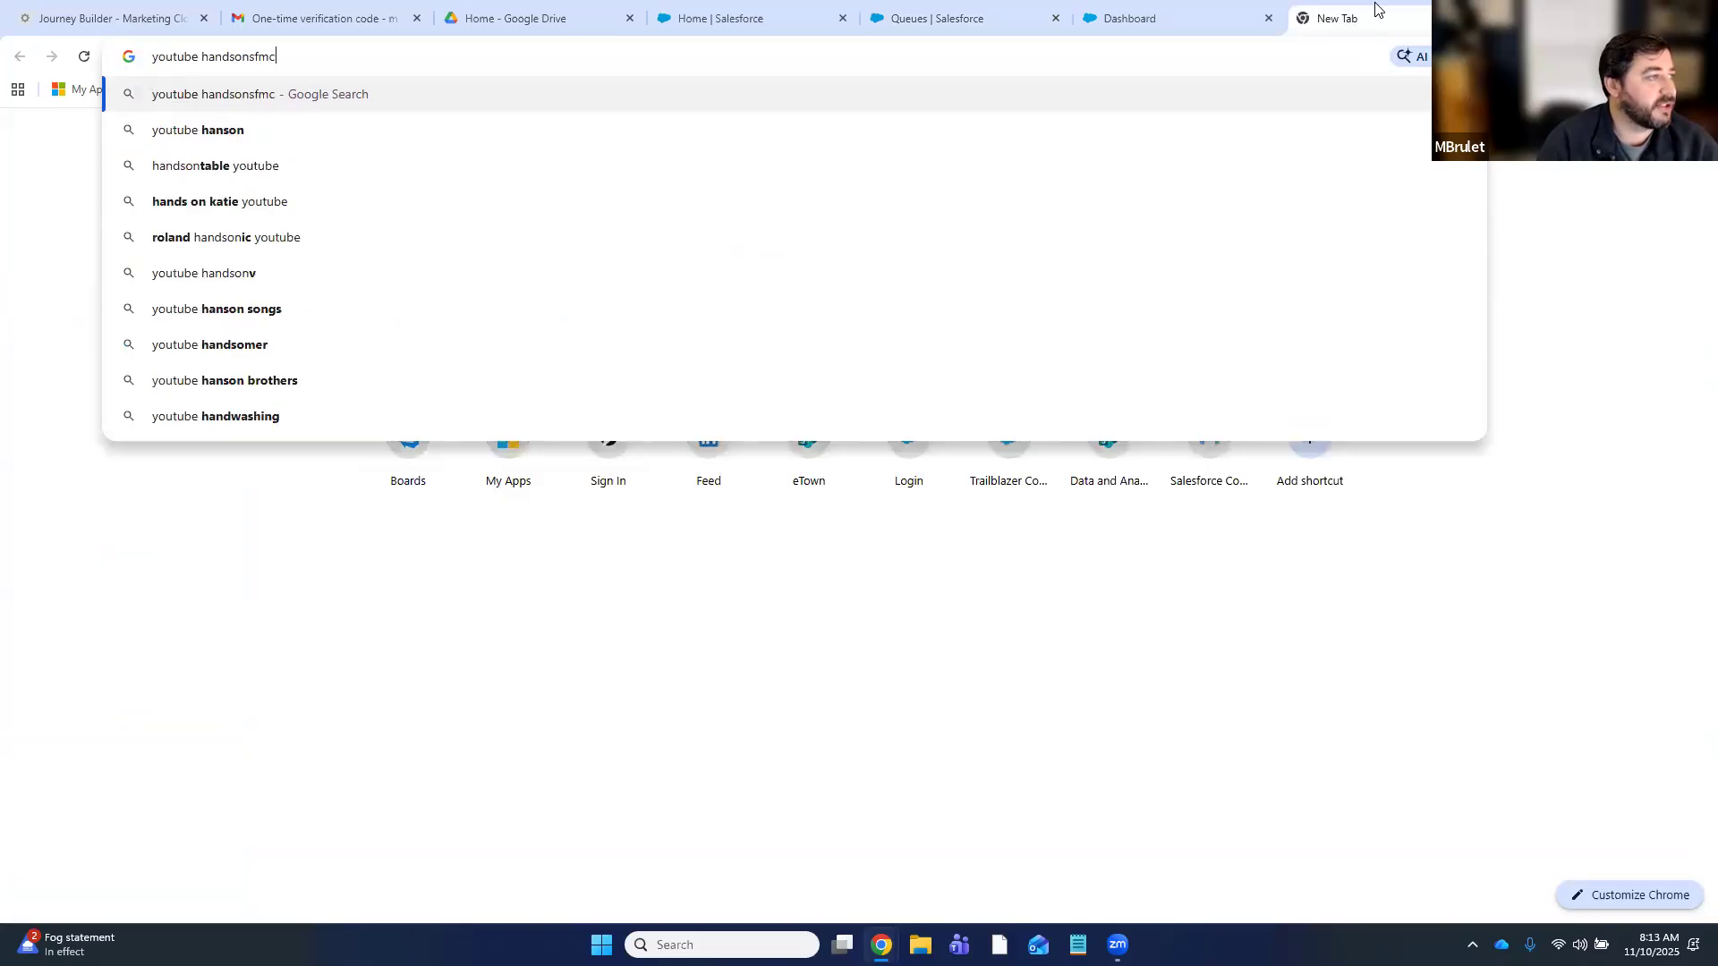
key("Return")
left_click(273, 345)
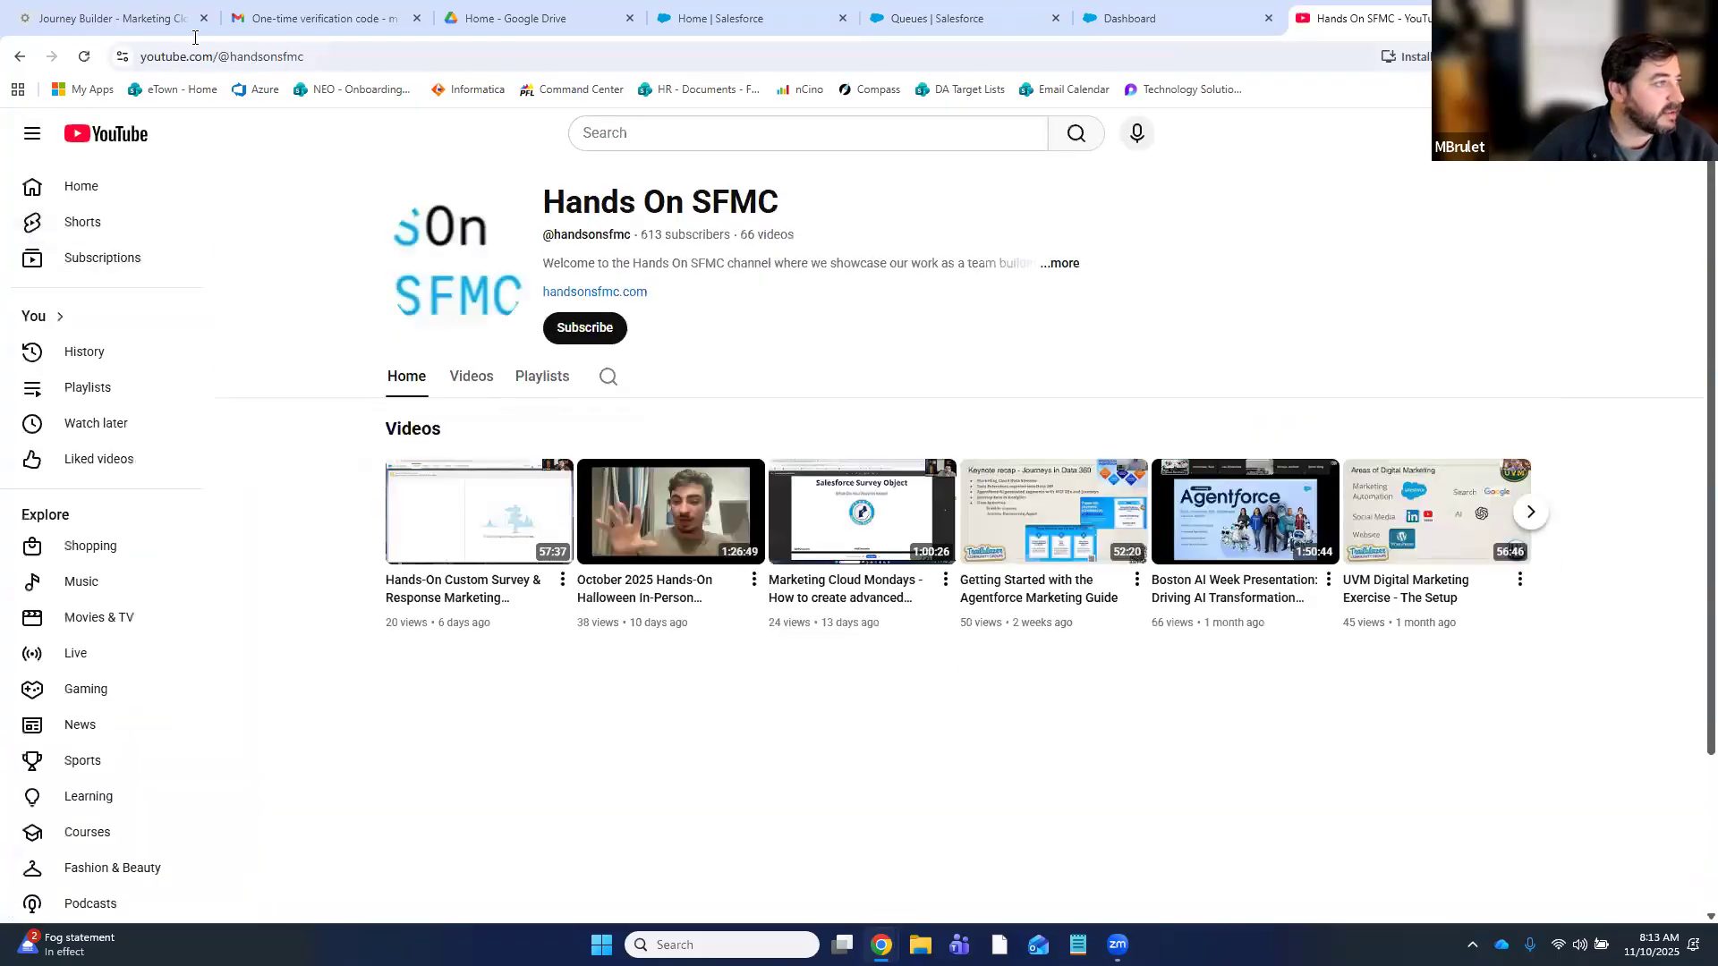
- Select the channel page's address, then return to the Journey Builder journey tab
left_click(255, 57)
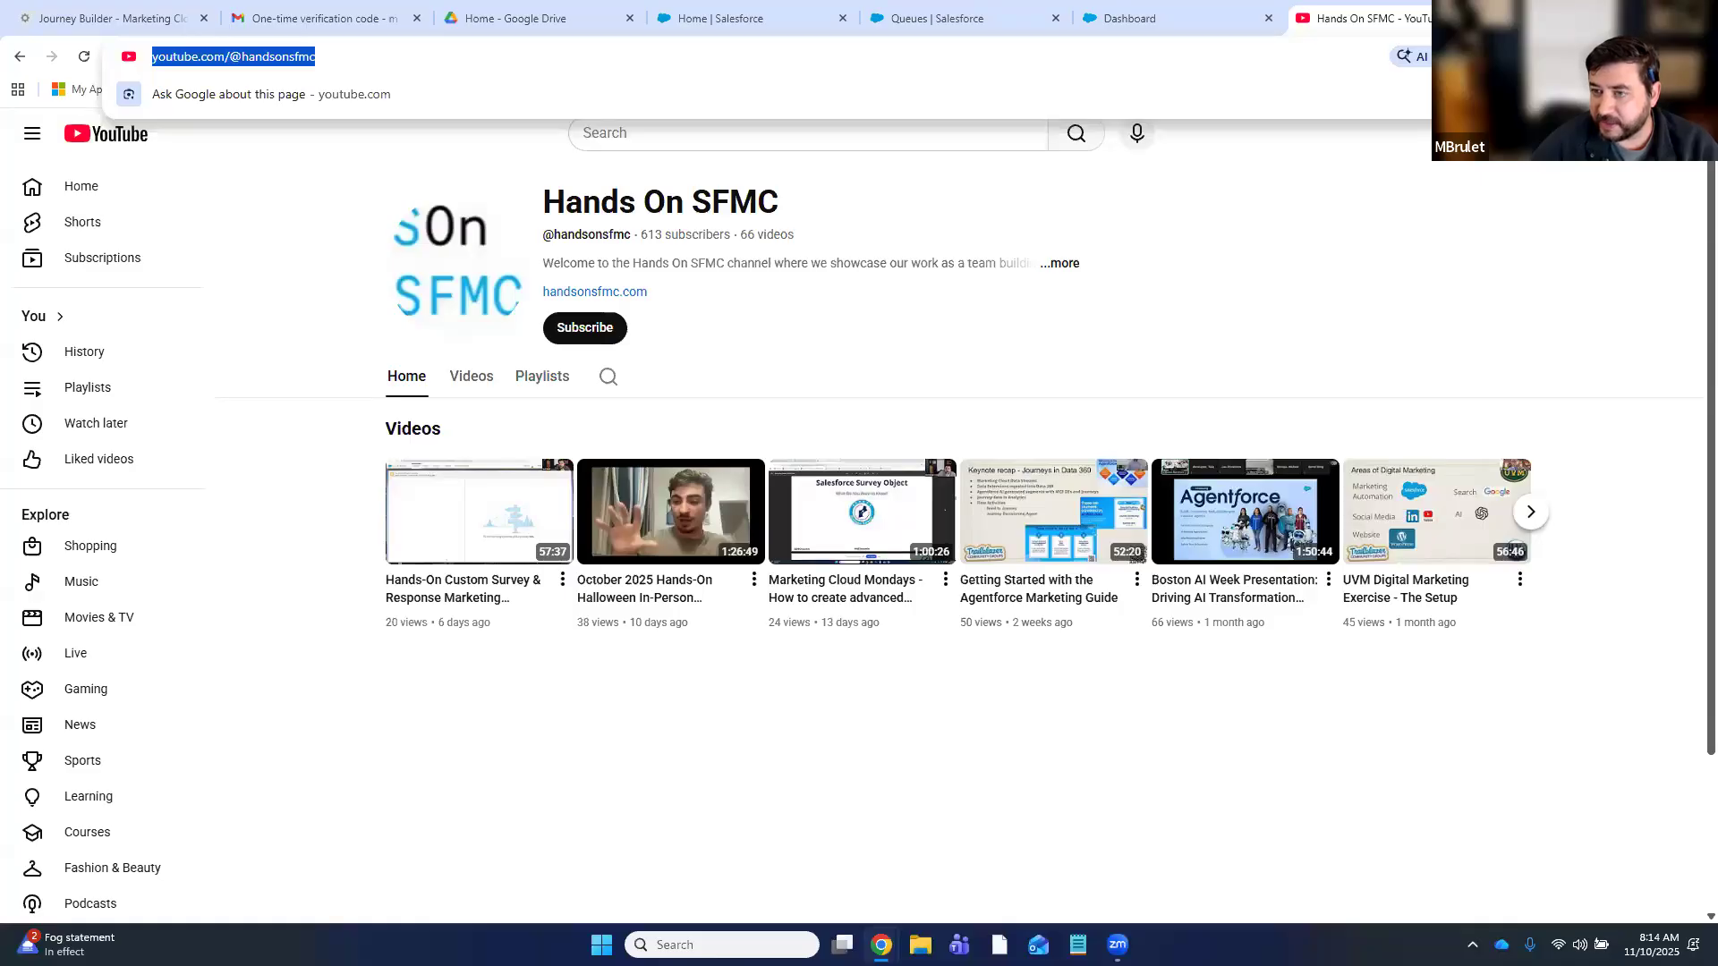
key("alt+Tab")
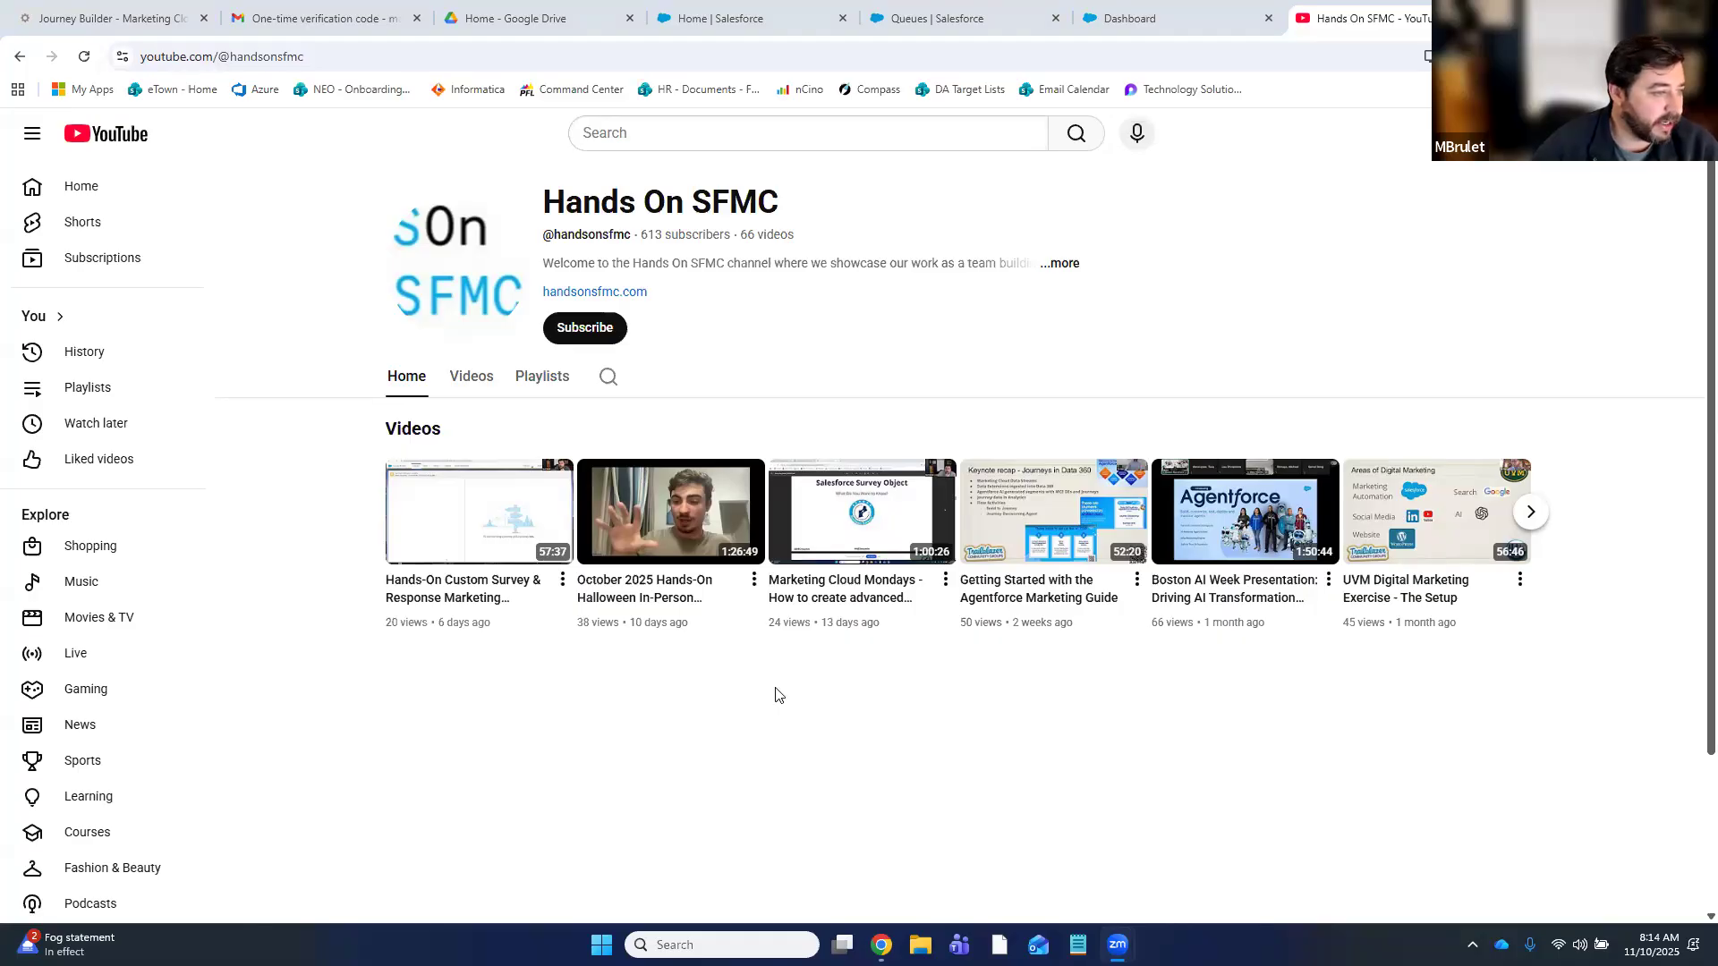
mouse_move(843, 569)
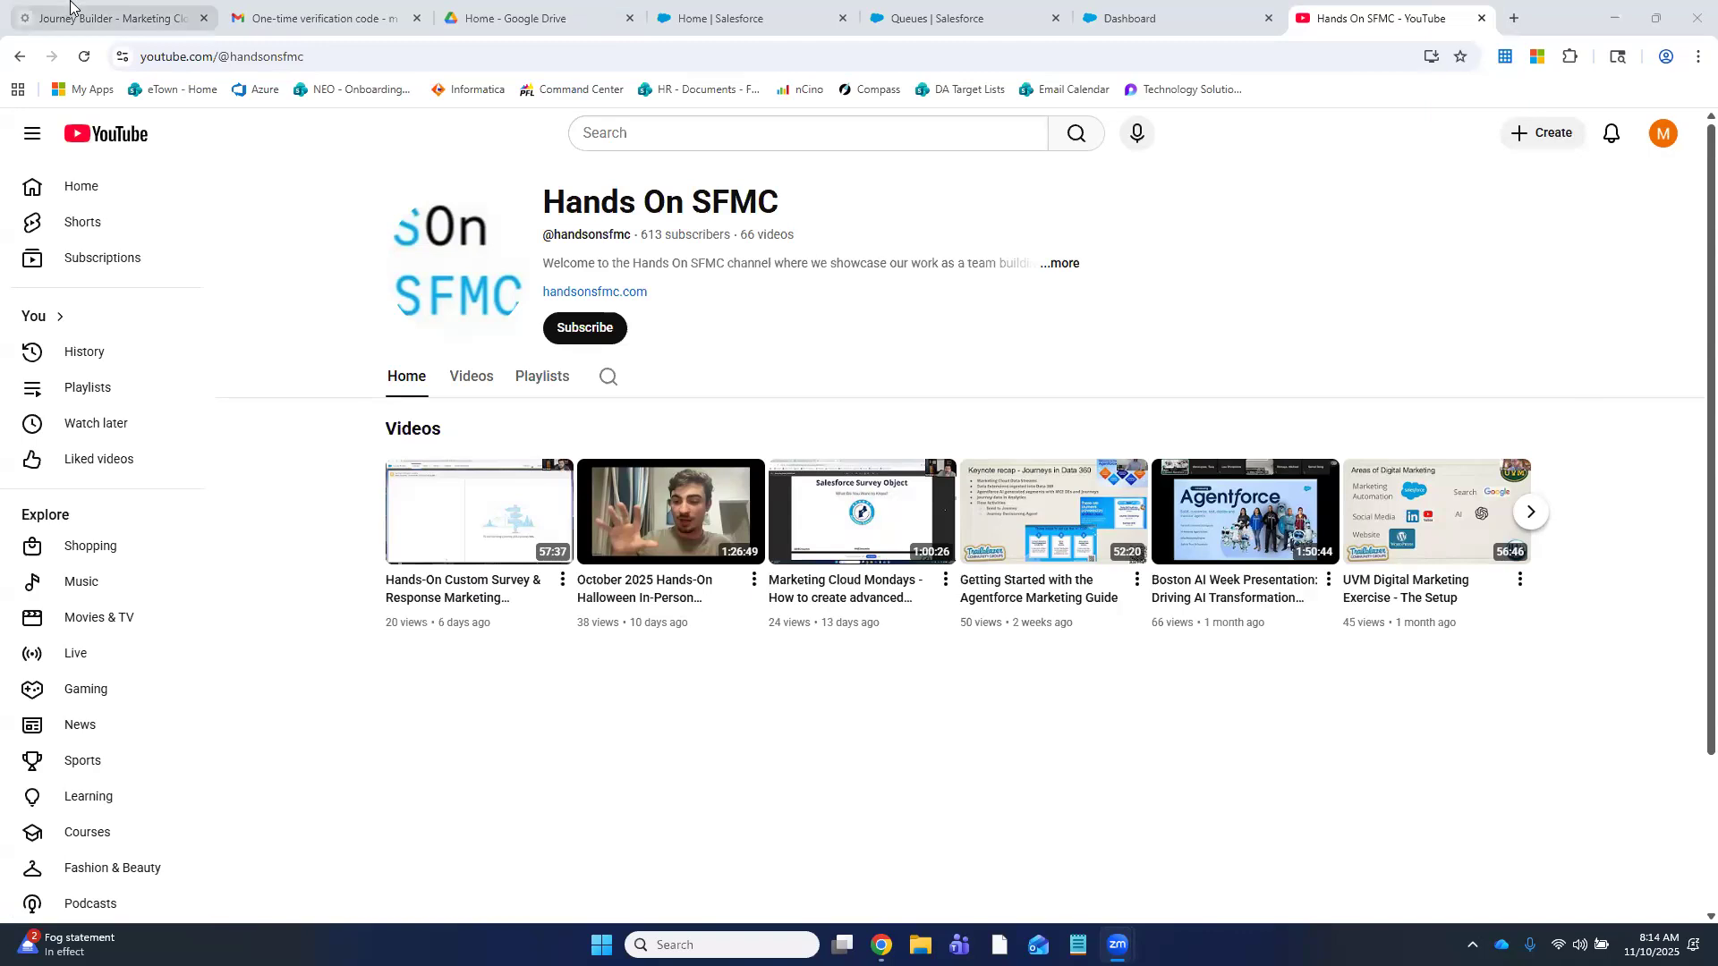
left_click(140, 27)
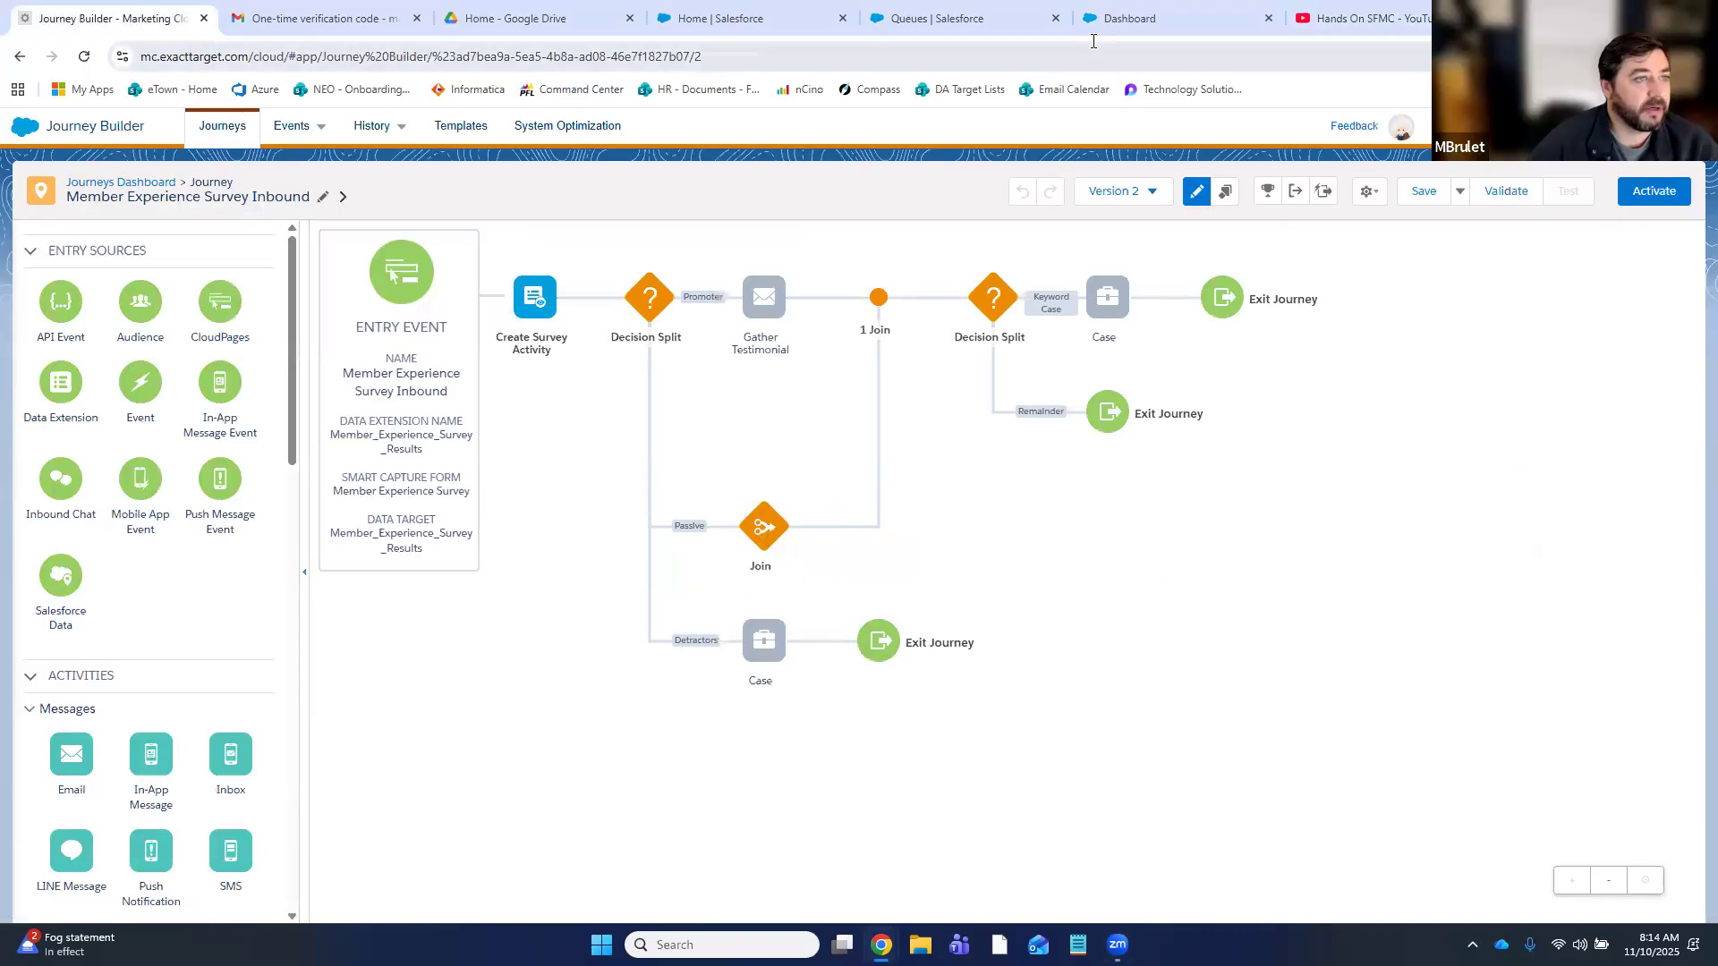
- Dismiss the navigation tips on the Salesforce home tab and return to the Queues tab
left_click(742, 18)
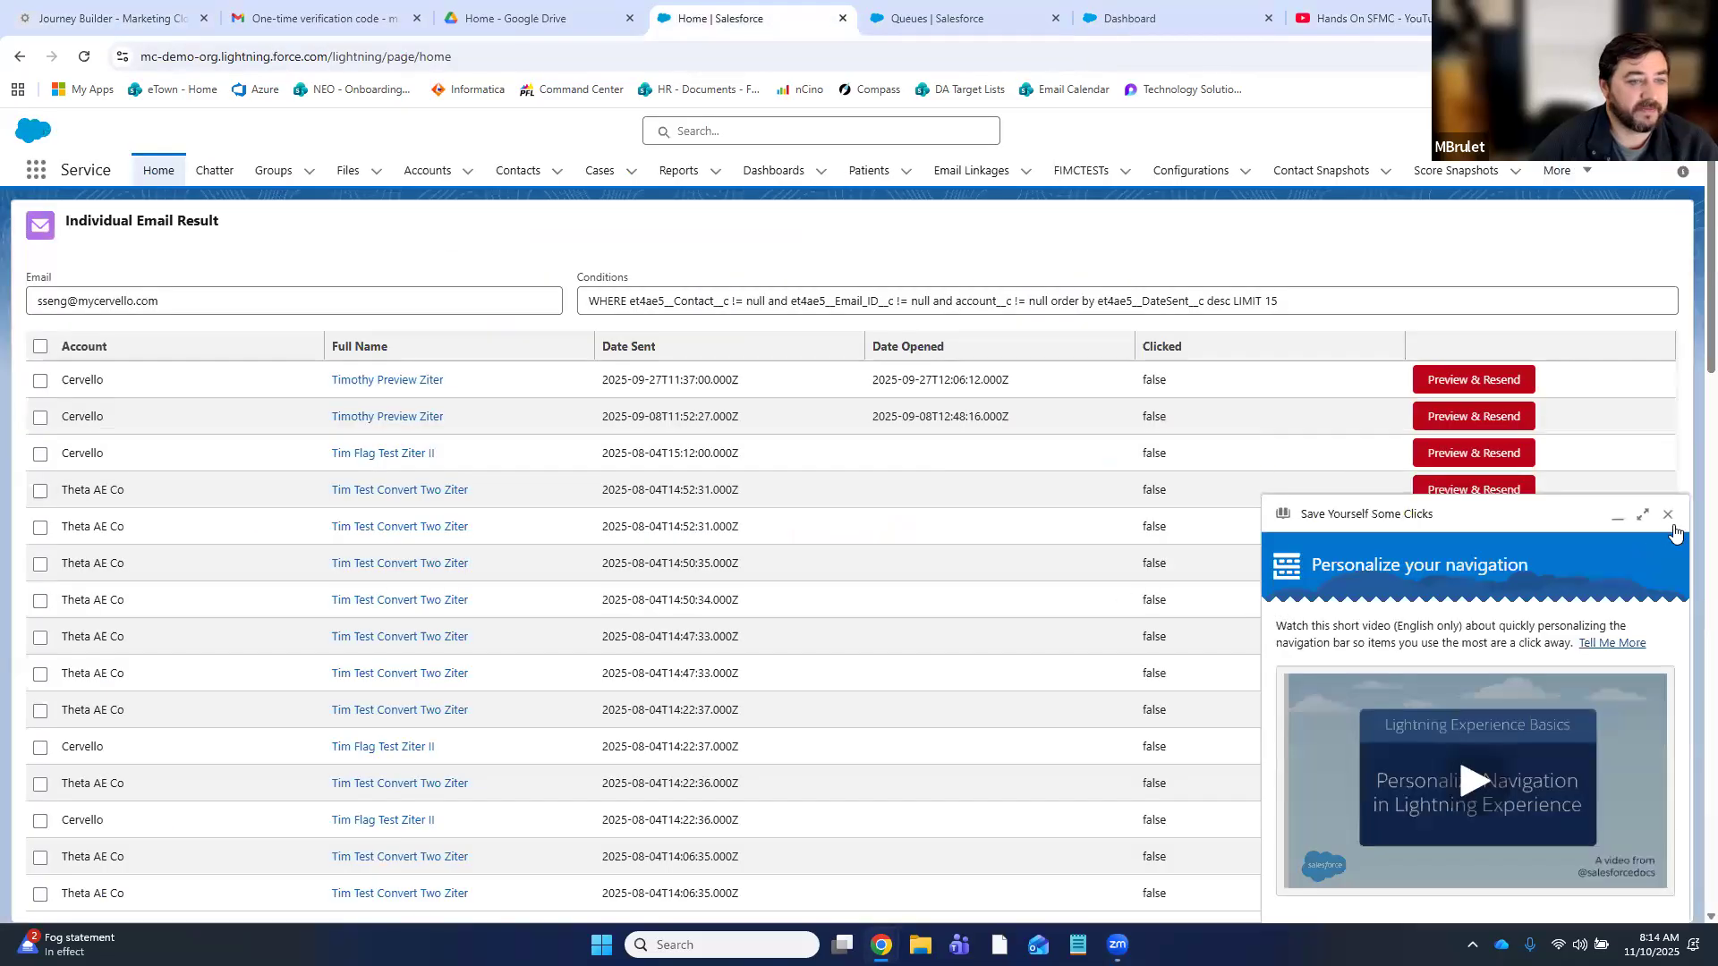
left_click(1666, 521)
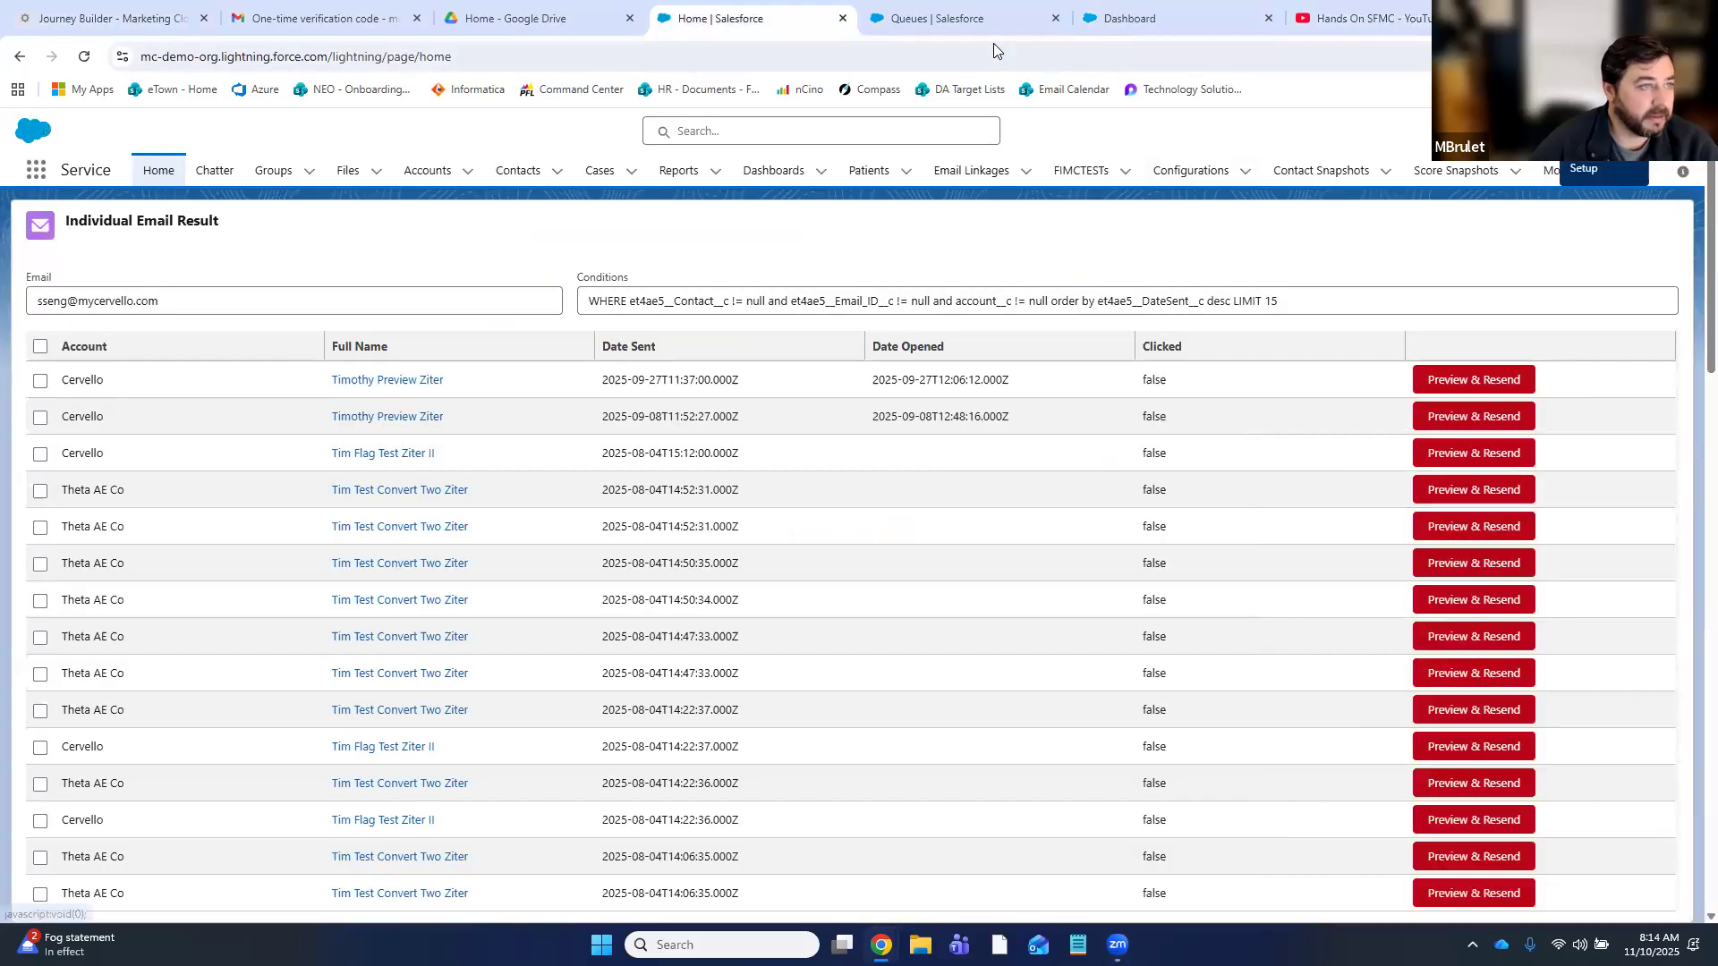
left_click(947, 27)
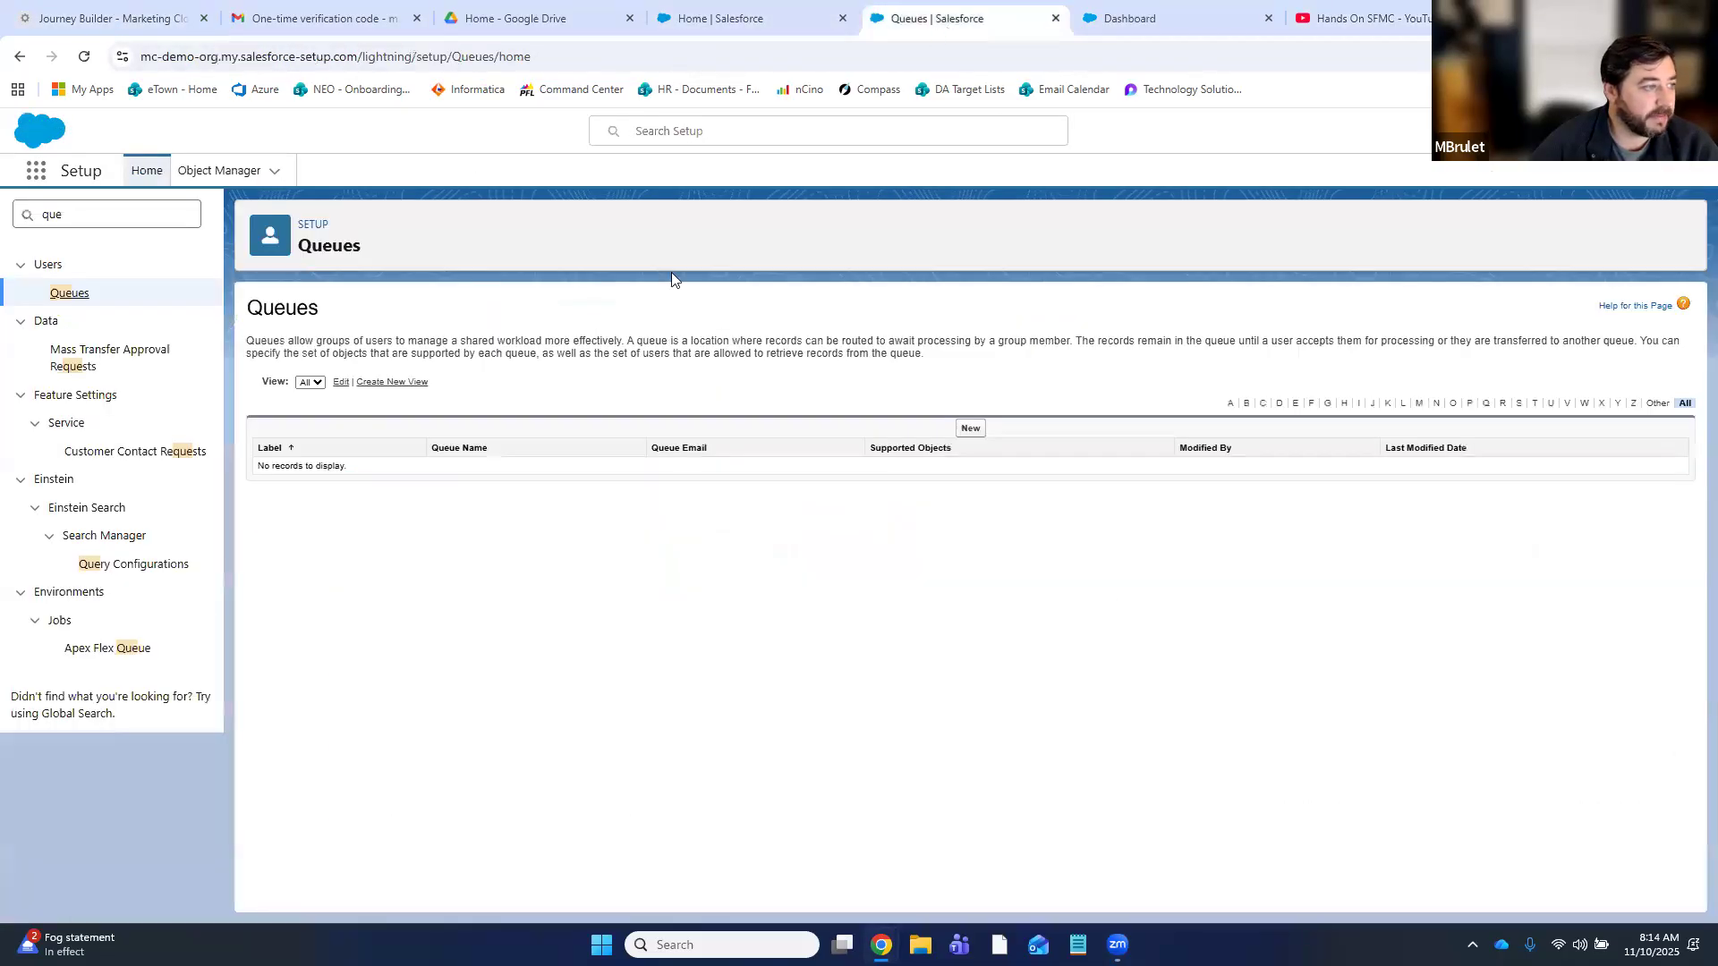
- Start a new queue labelled 'Member Experience Survey' so the queue name fills in
left_click(970, 430)
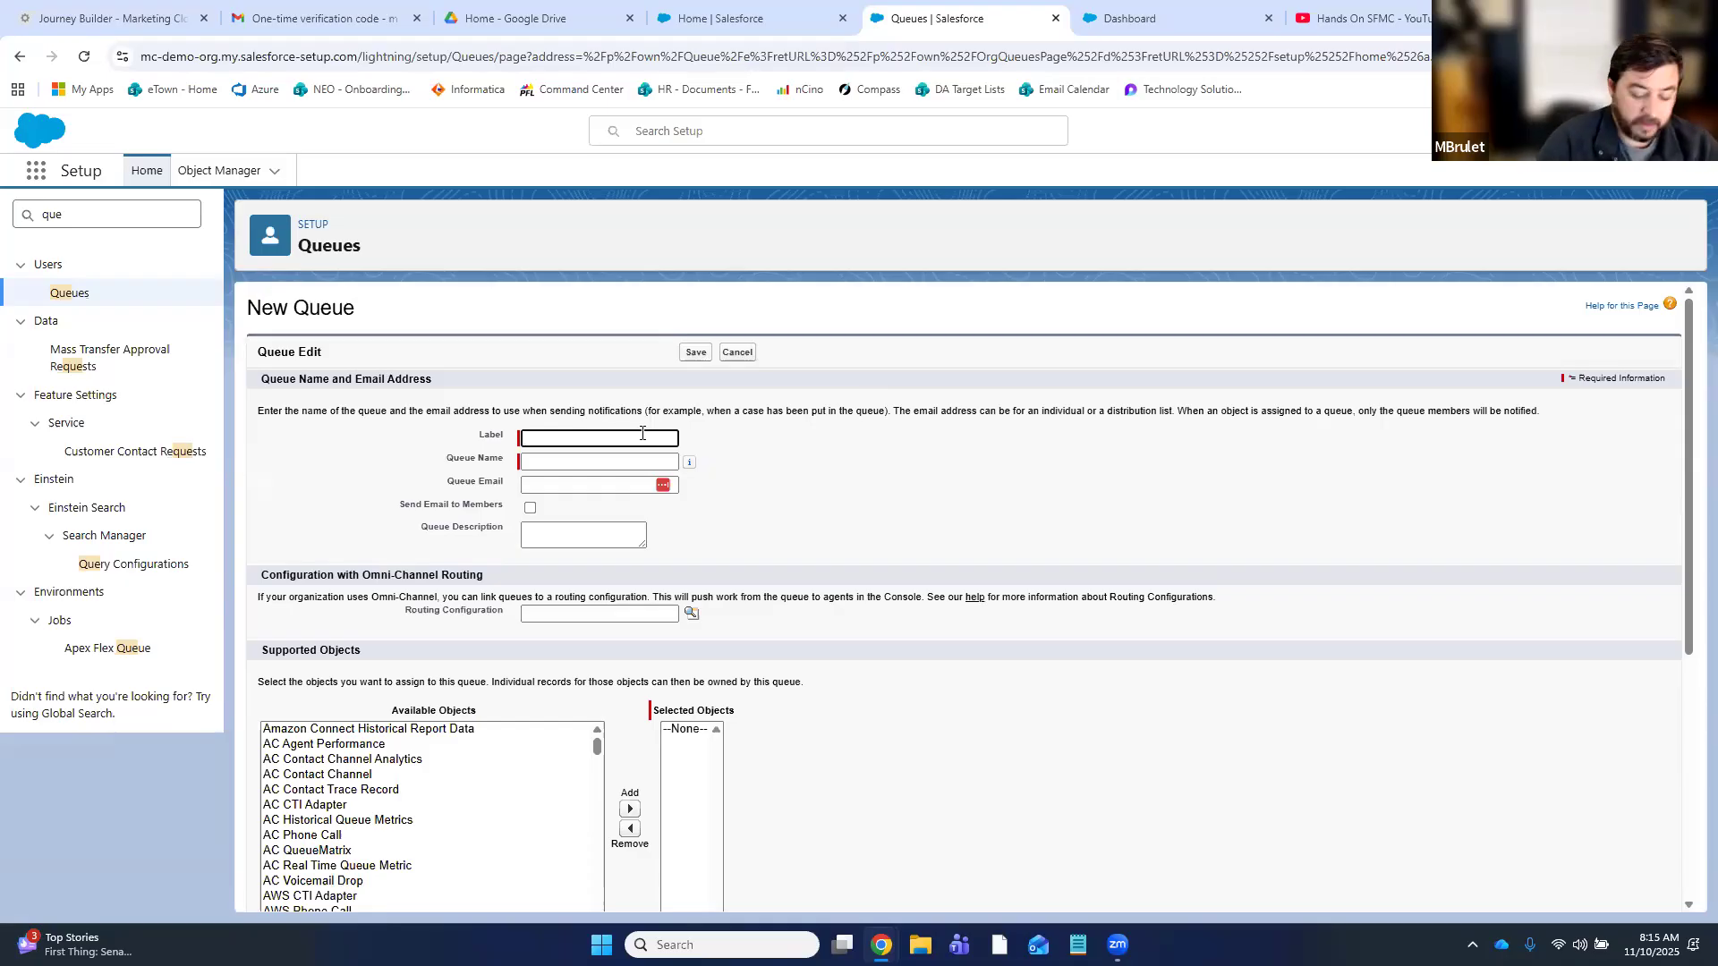
type("Member ")
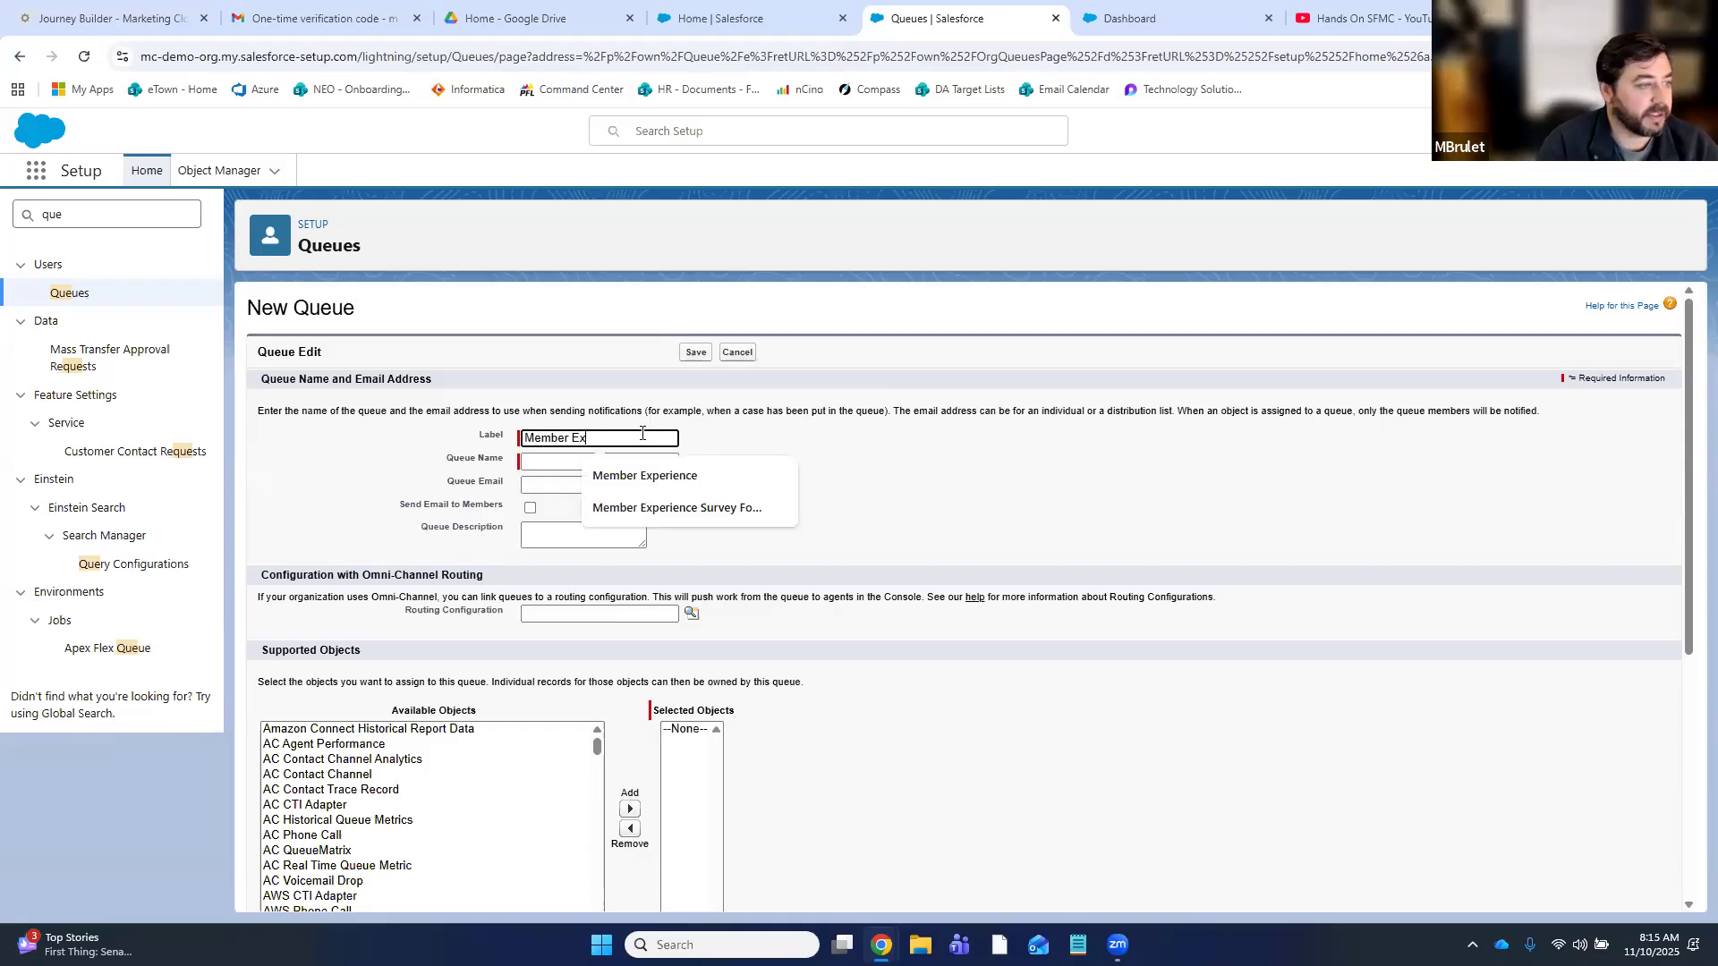
type("Ex")
left_click(667, 508)
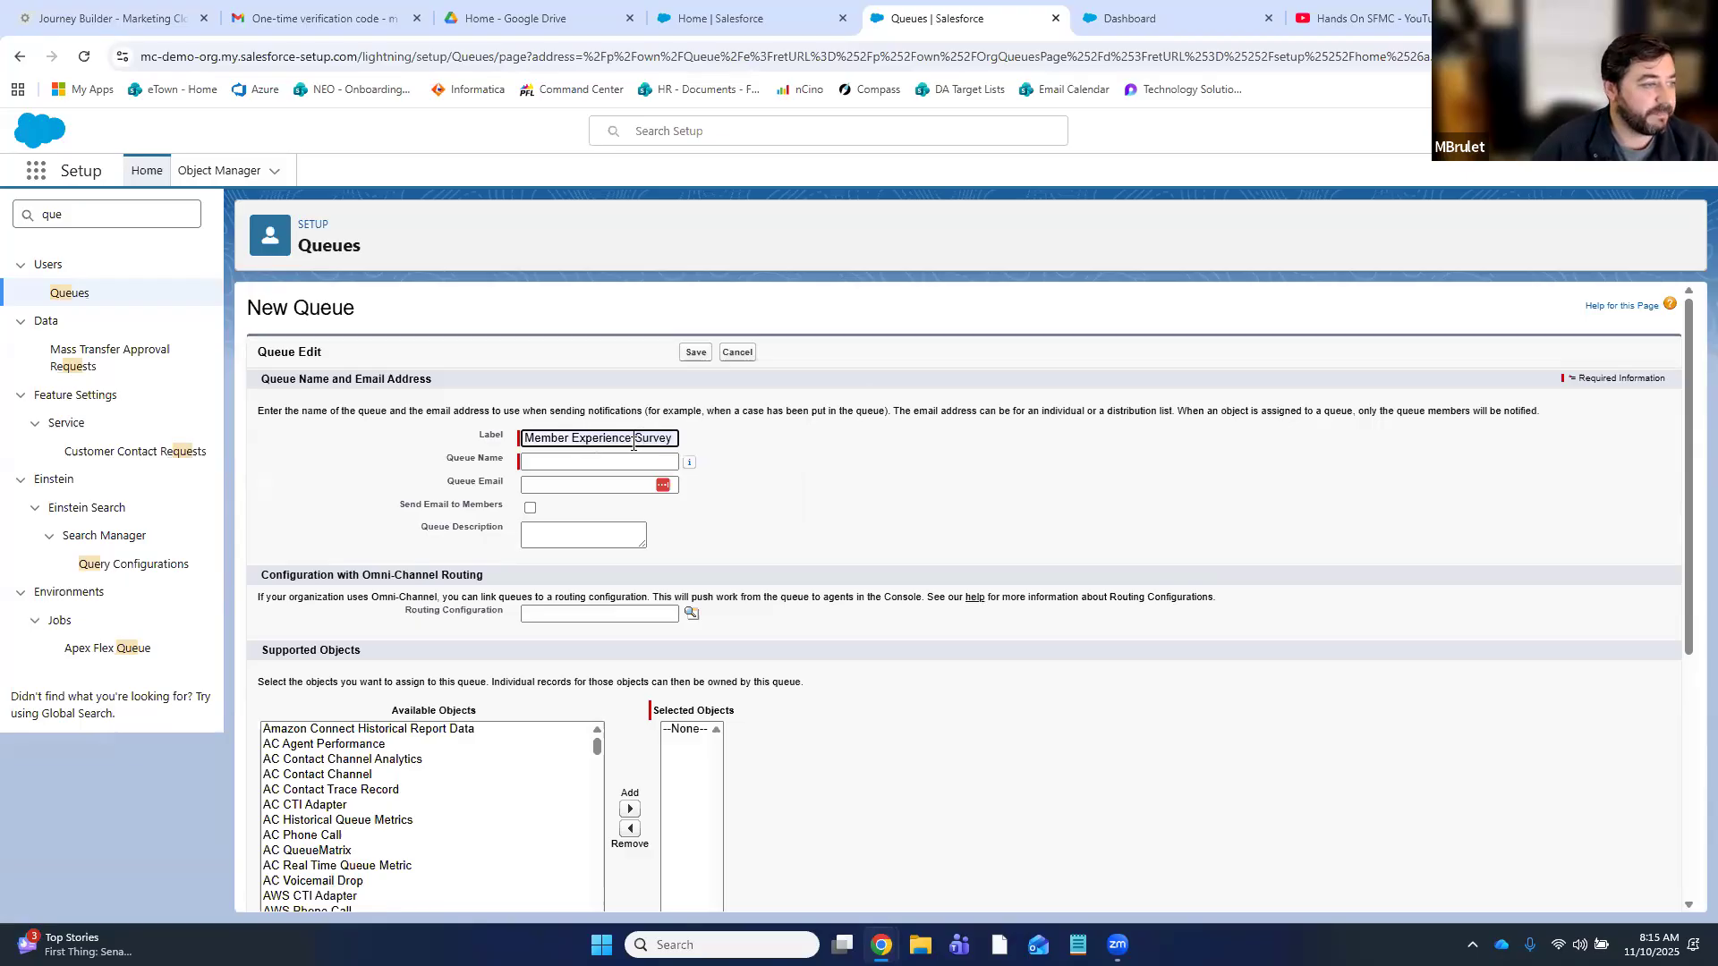
left_click(732, 502)
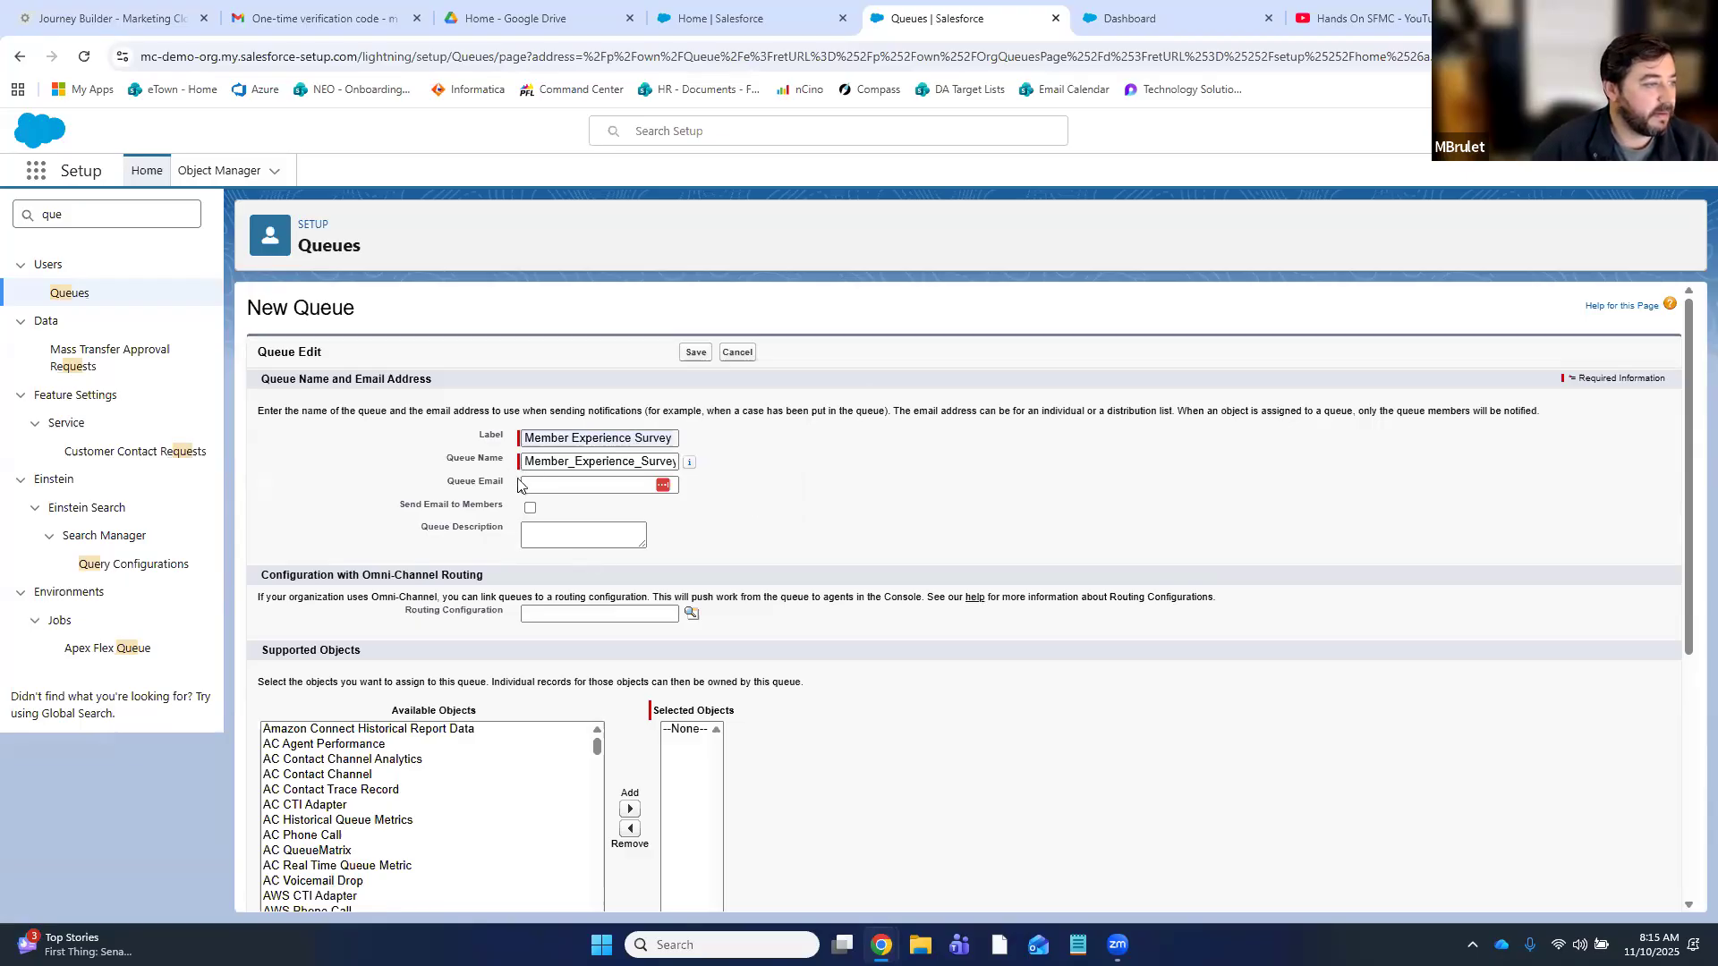
- Enter the queue's contact e-mail address in the Queue Email field
left_click(574, 488)
left_click(575, 488)
left_click(836, 491)
left_click(603, 489)
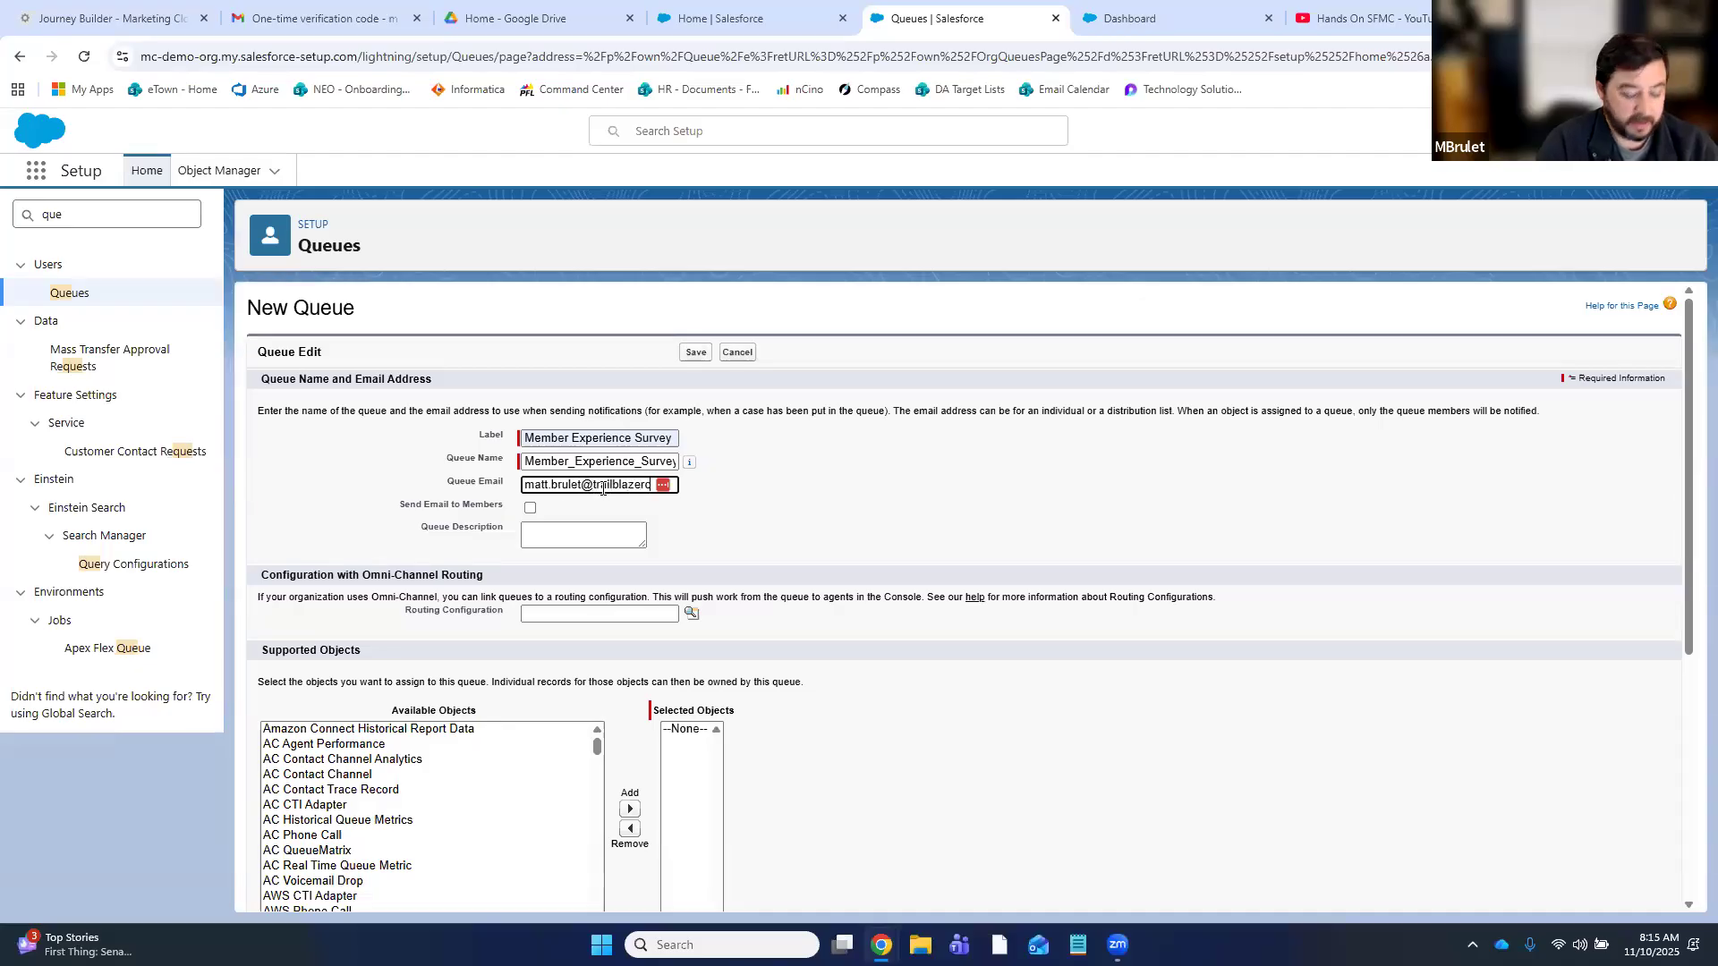
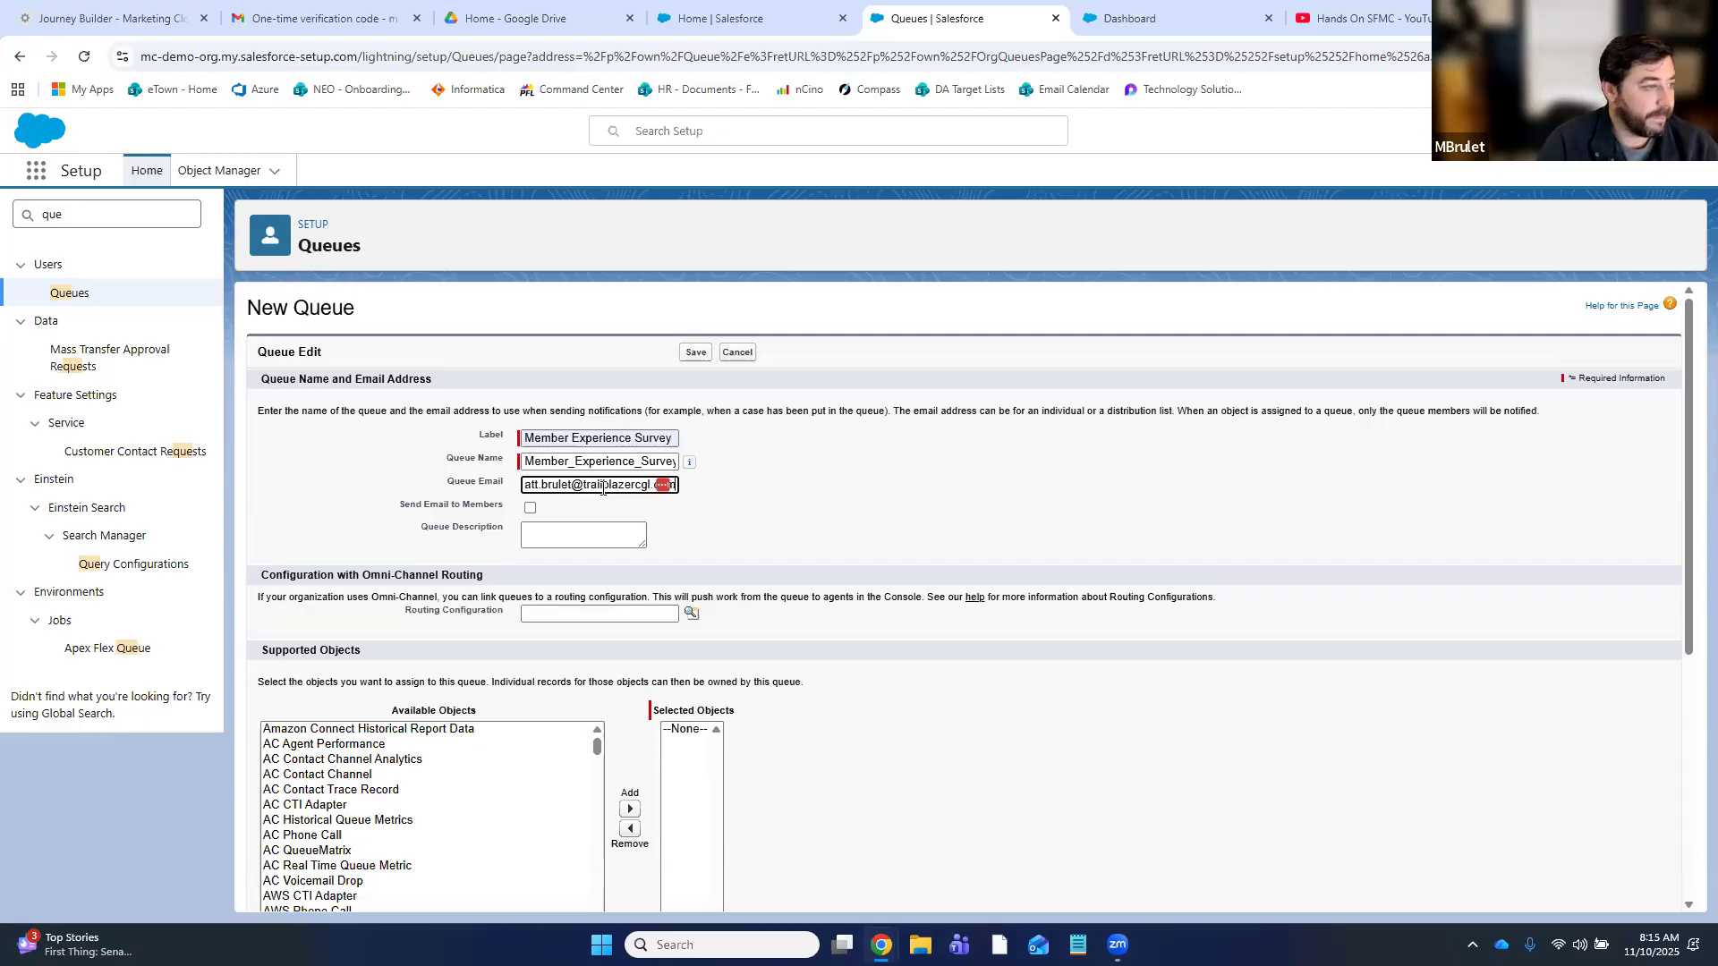
left_click(769, 533)
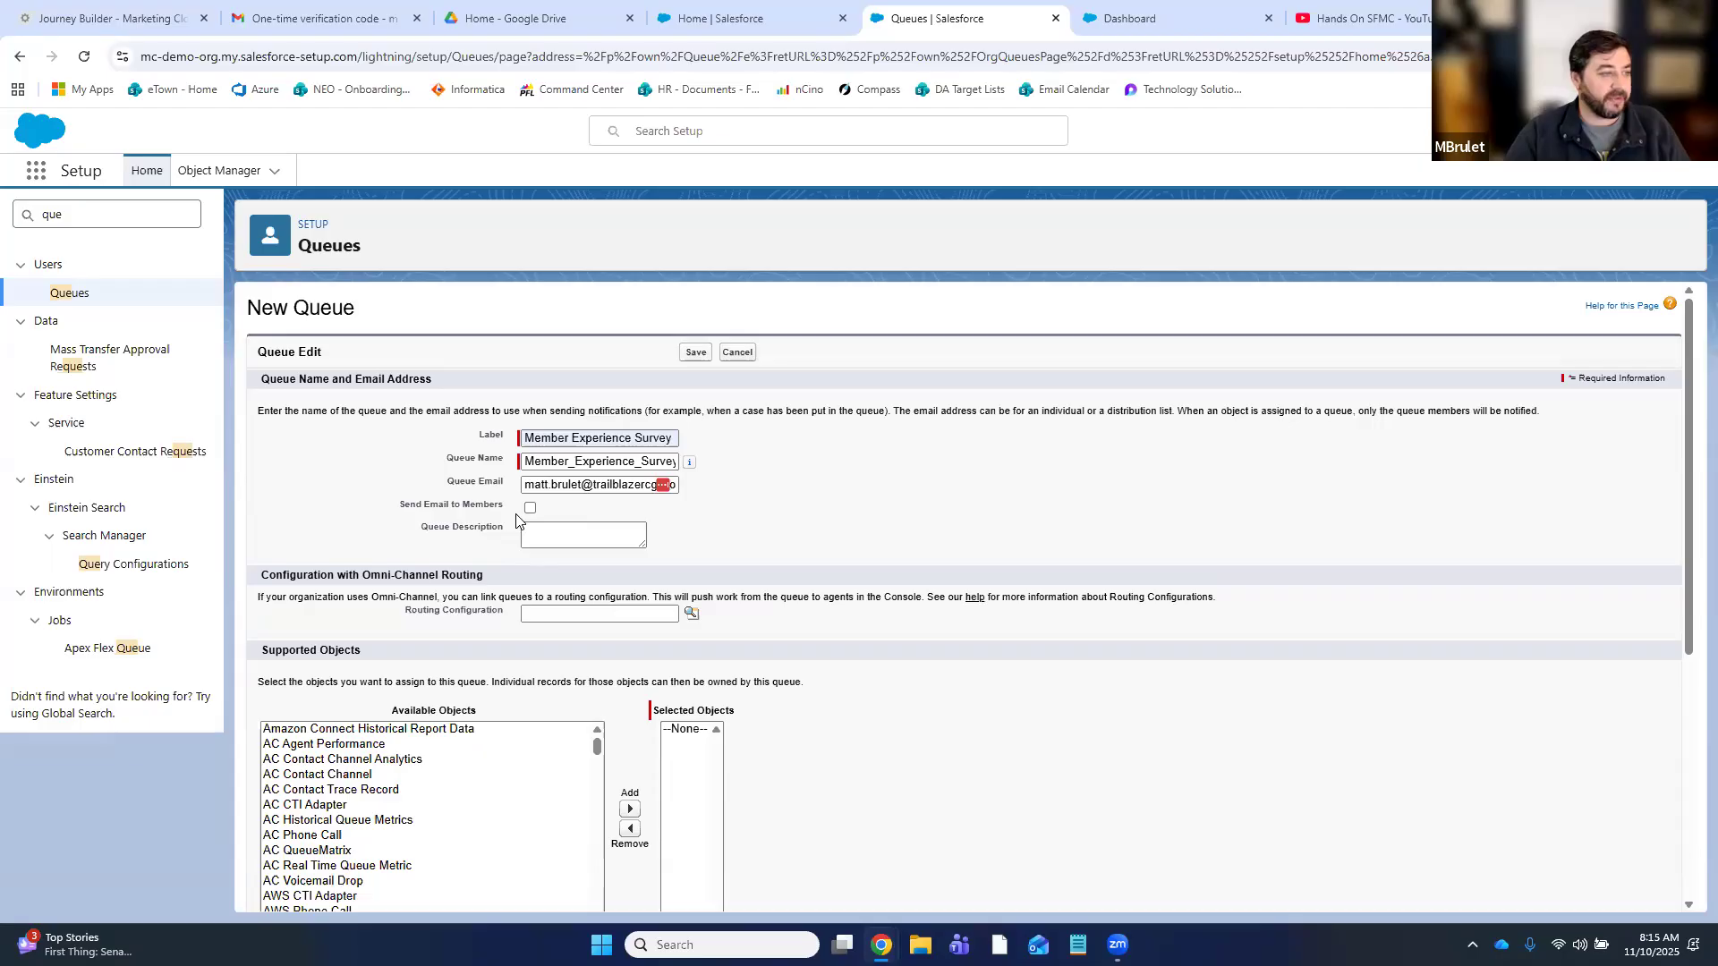
- Set the queue description to 'Contains member survey review cases for followup'
left_click(571, 536)
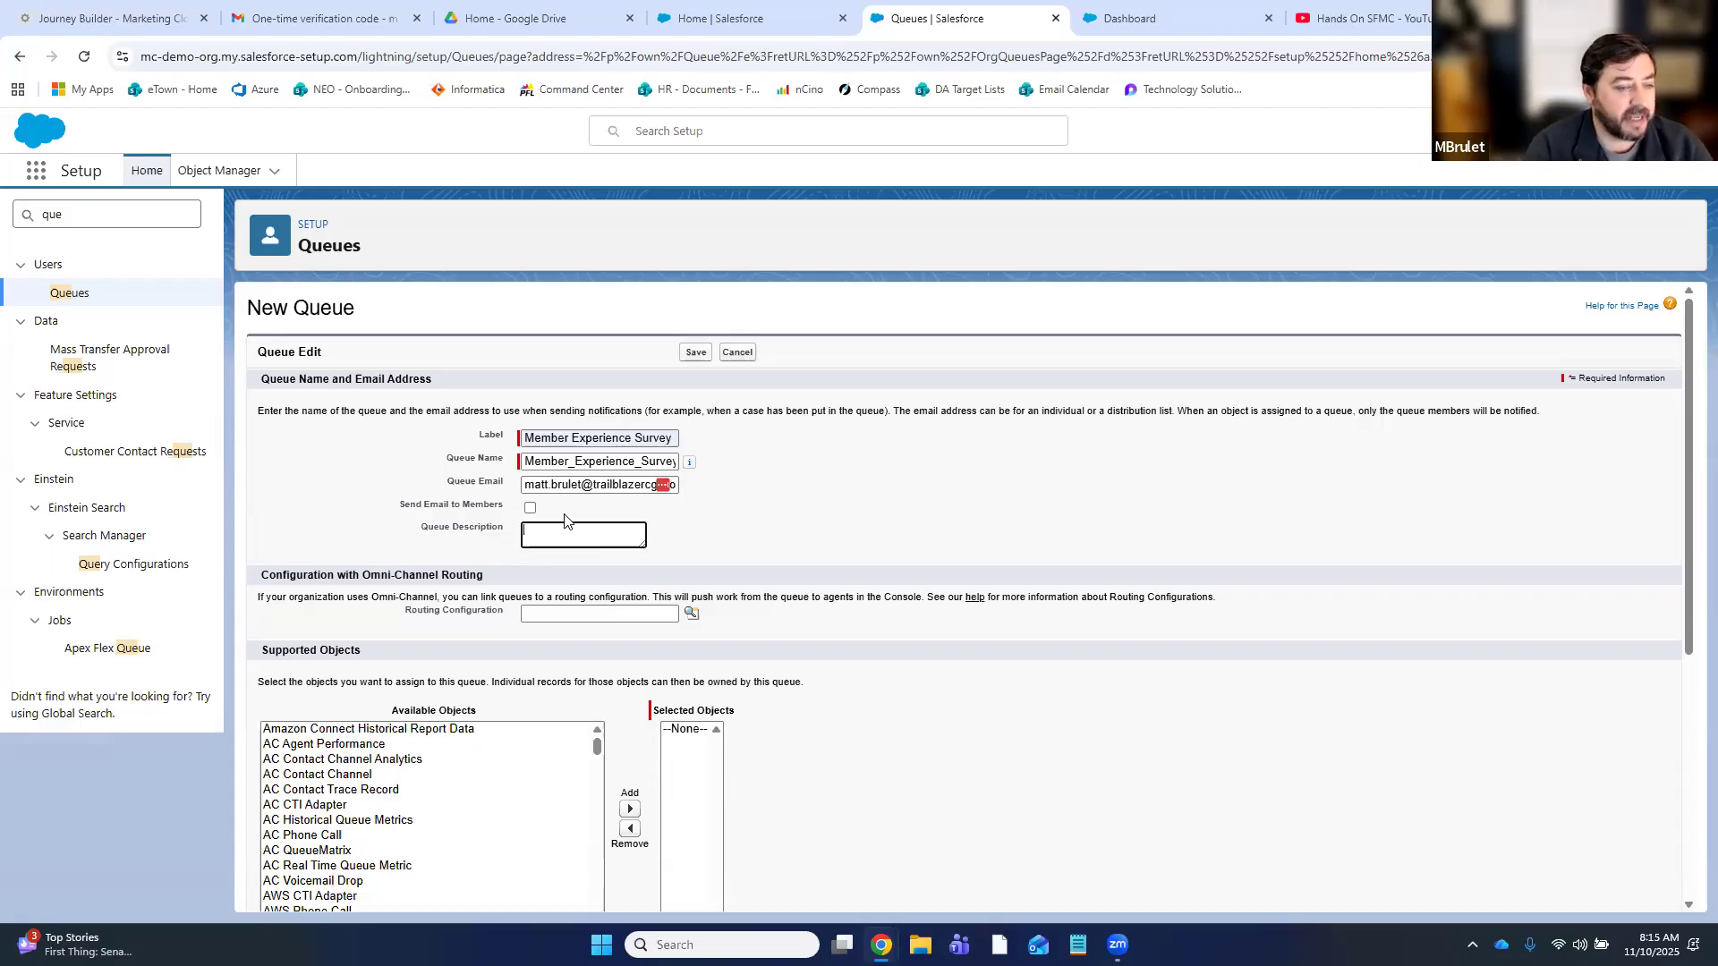
type("Contains member survey")
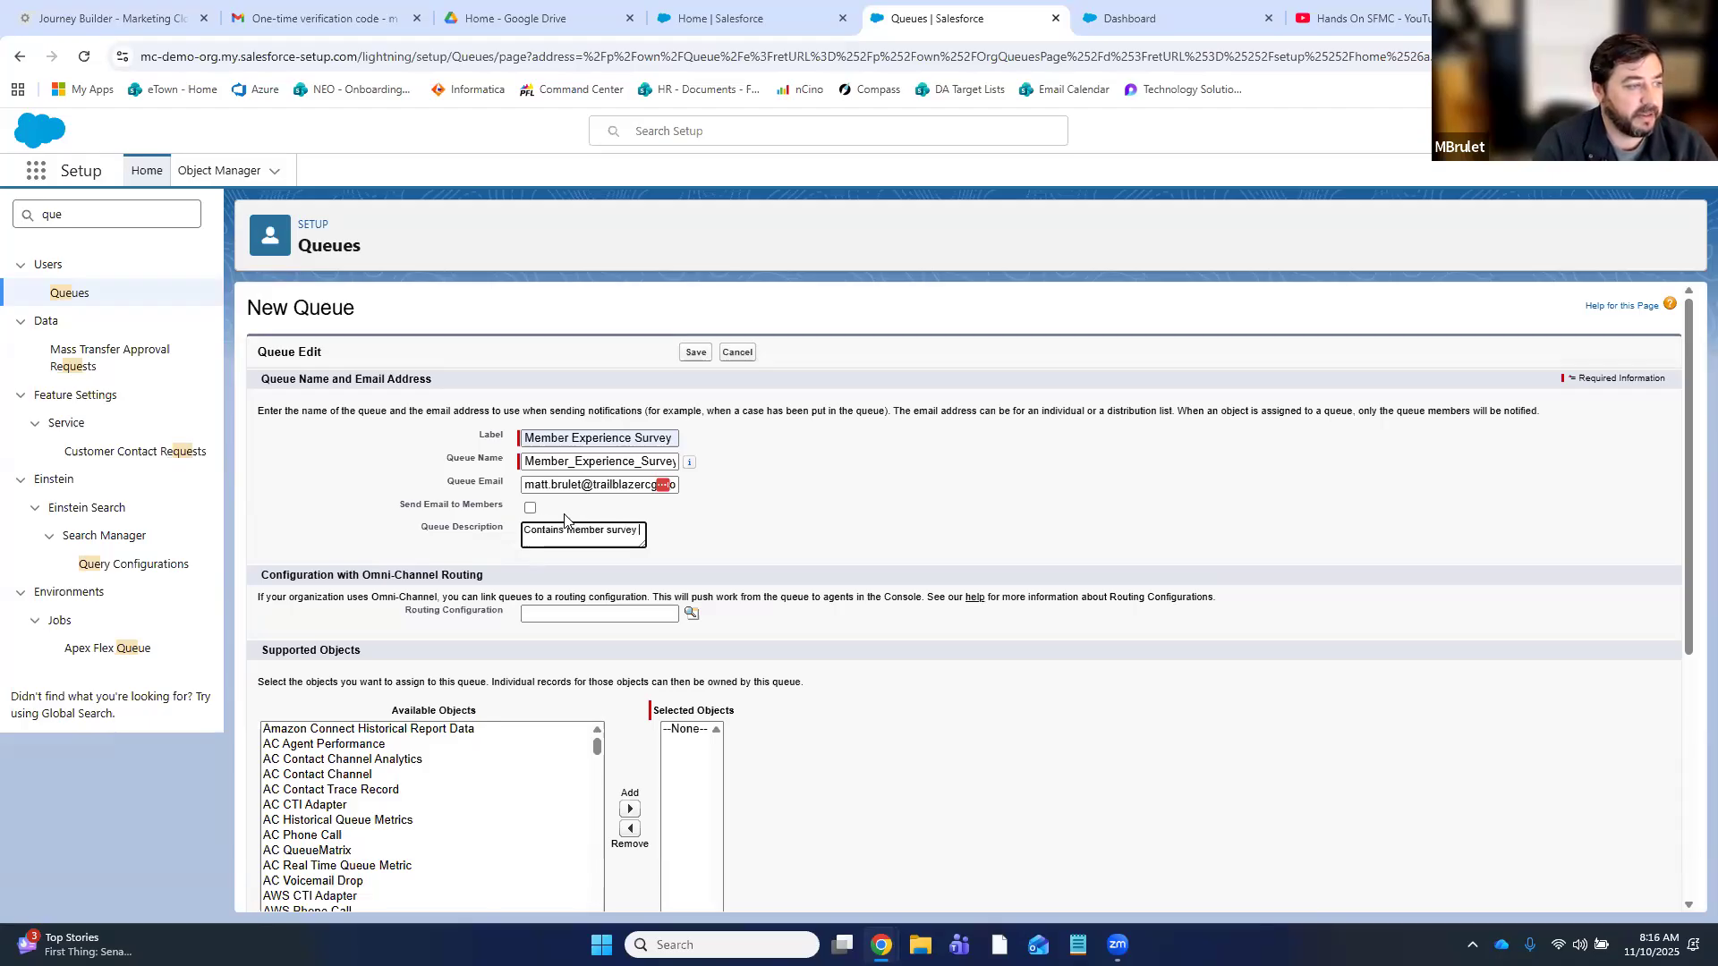
type(" review cases for followup")
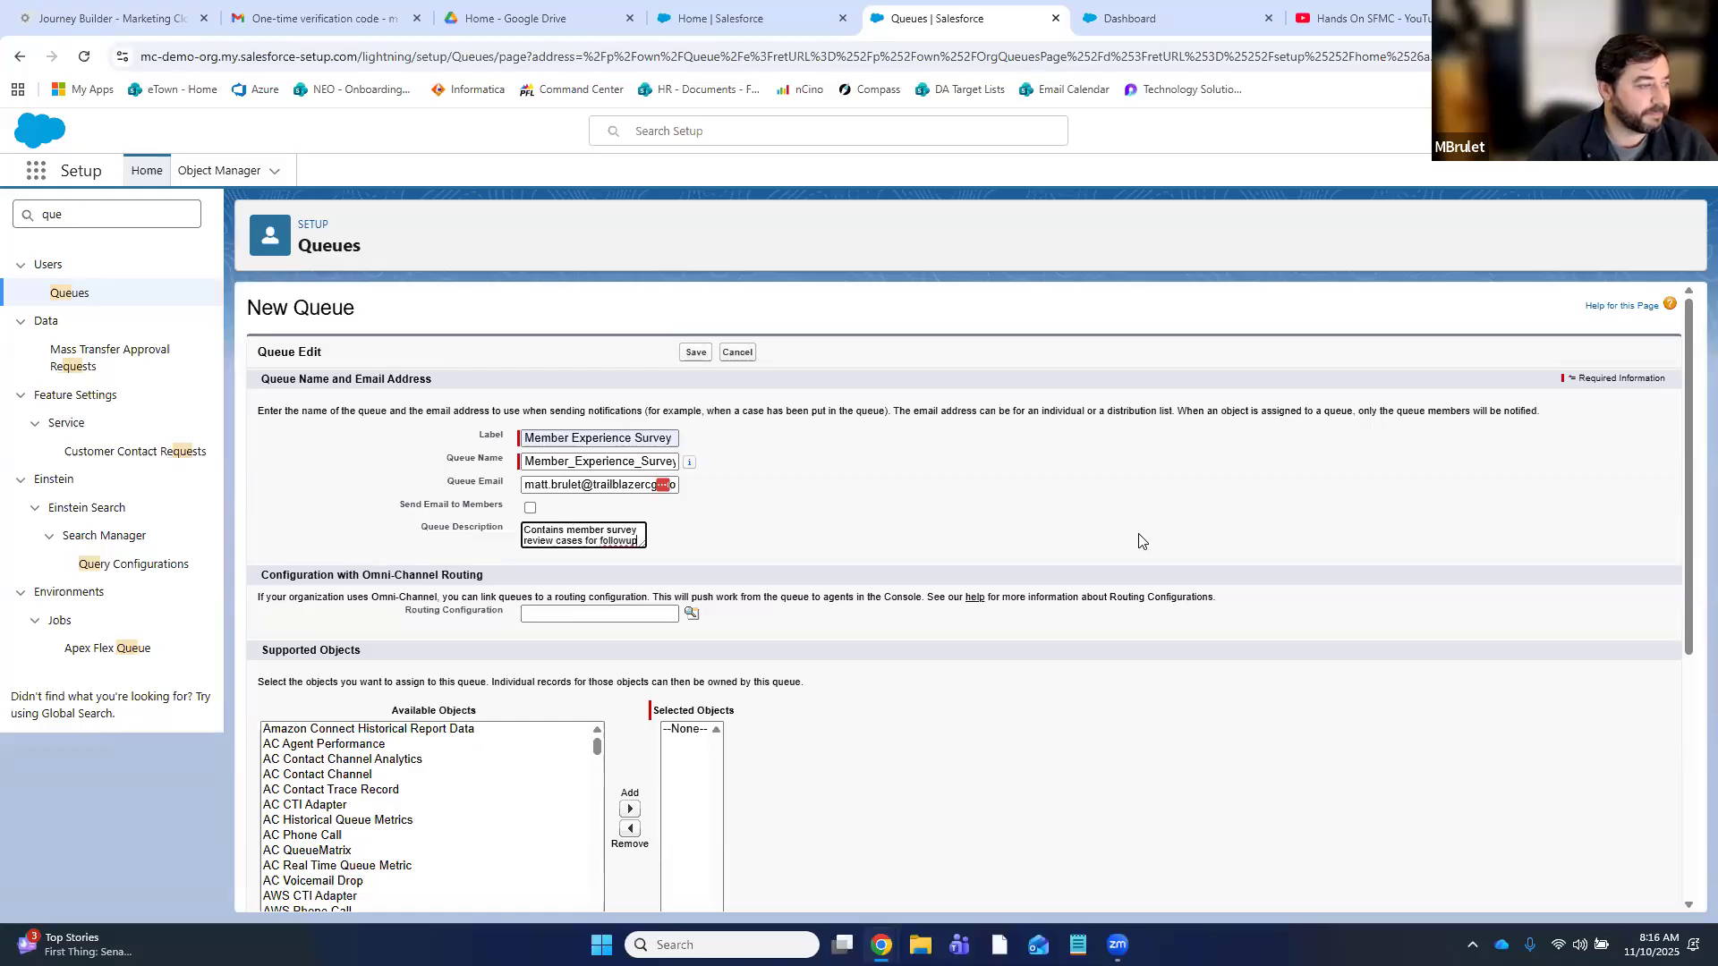
left_click(1395, 748)
- Add Case to the queue's supported objects
scroll(1227, 691, "down", 2)
scroll(458, 608, "down", 10)
scroll(438, 617, "up", 10)
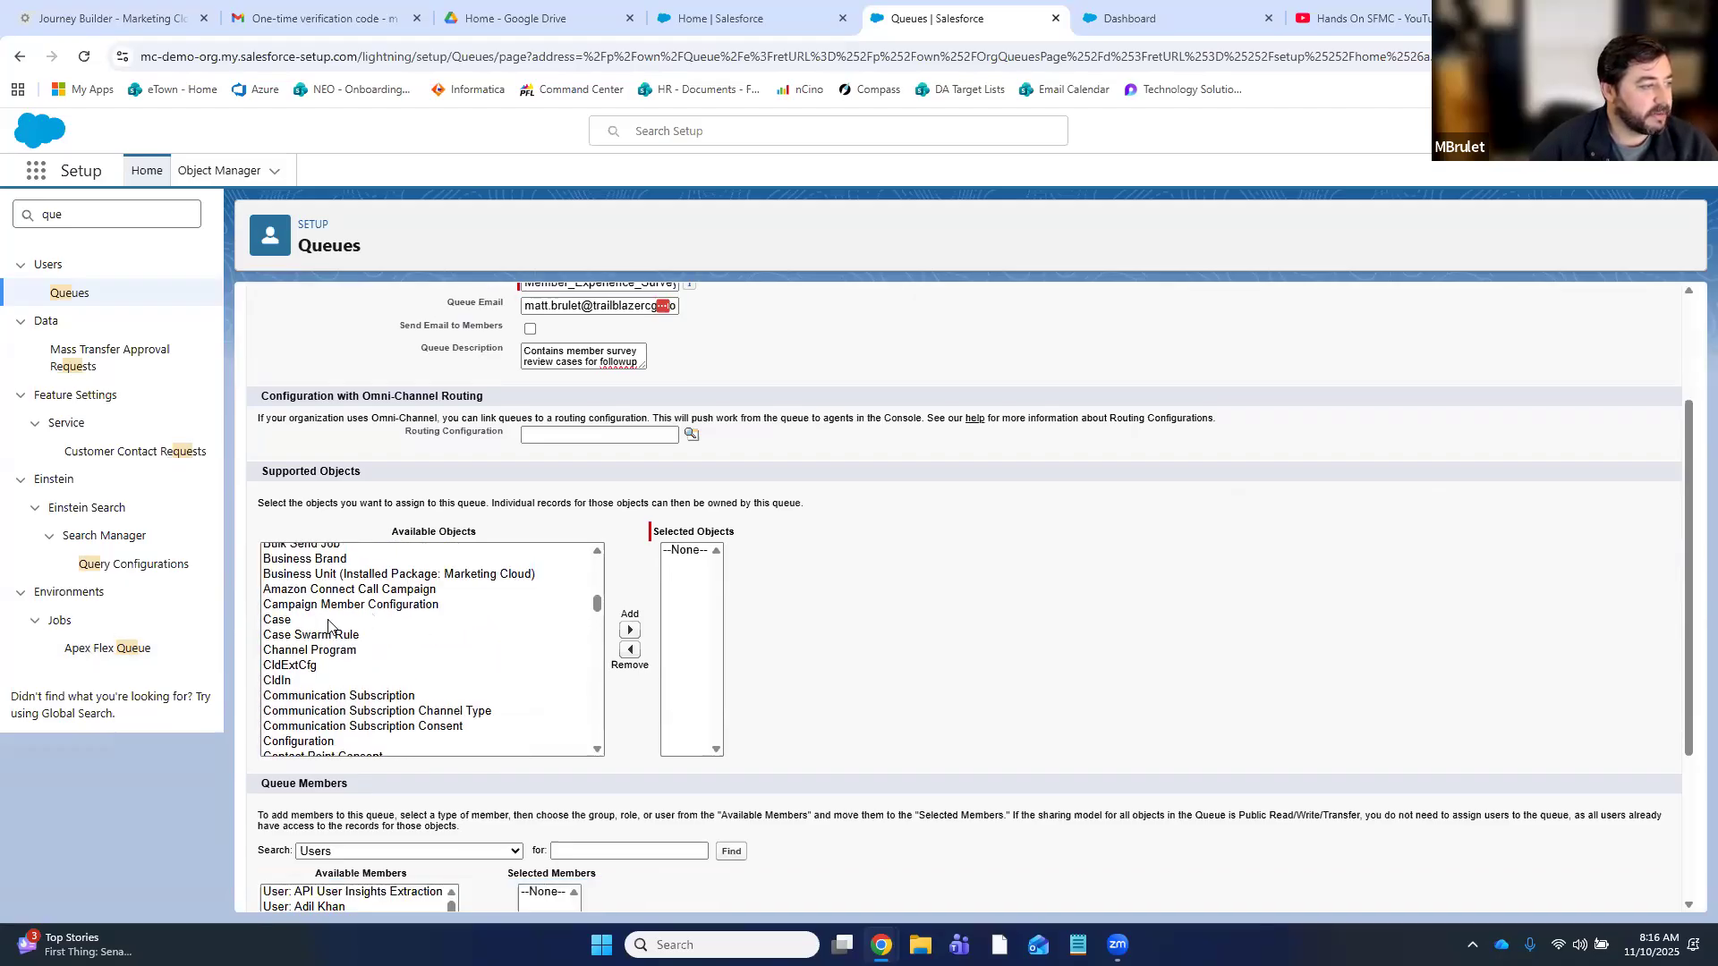
left_click(315, 620)
left_click(629, 631)
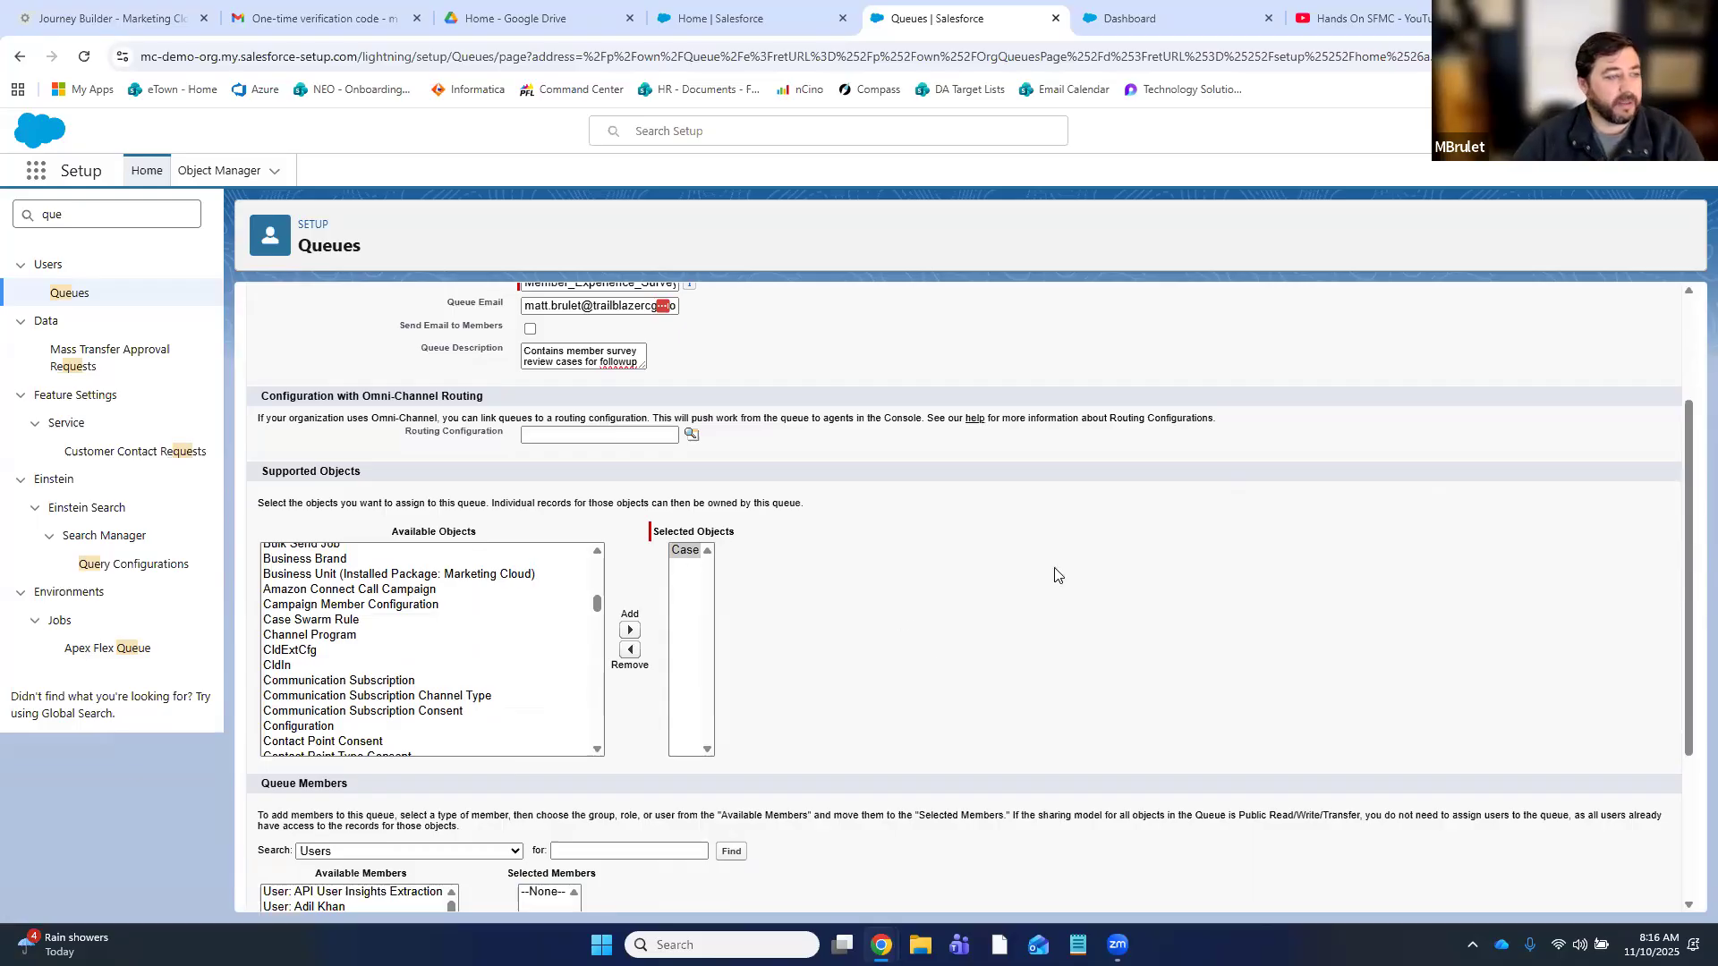
- Add one user as a queue member and save the queue
scroll(1141, 614, "down", 3)
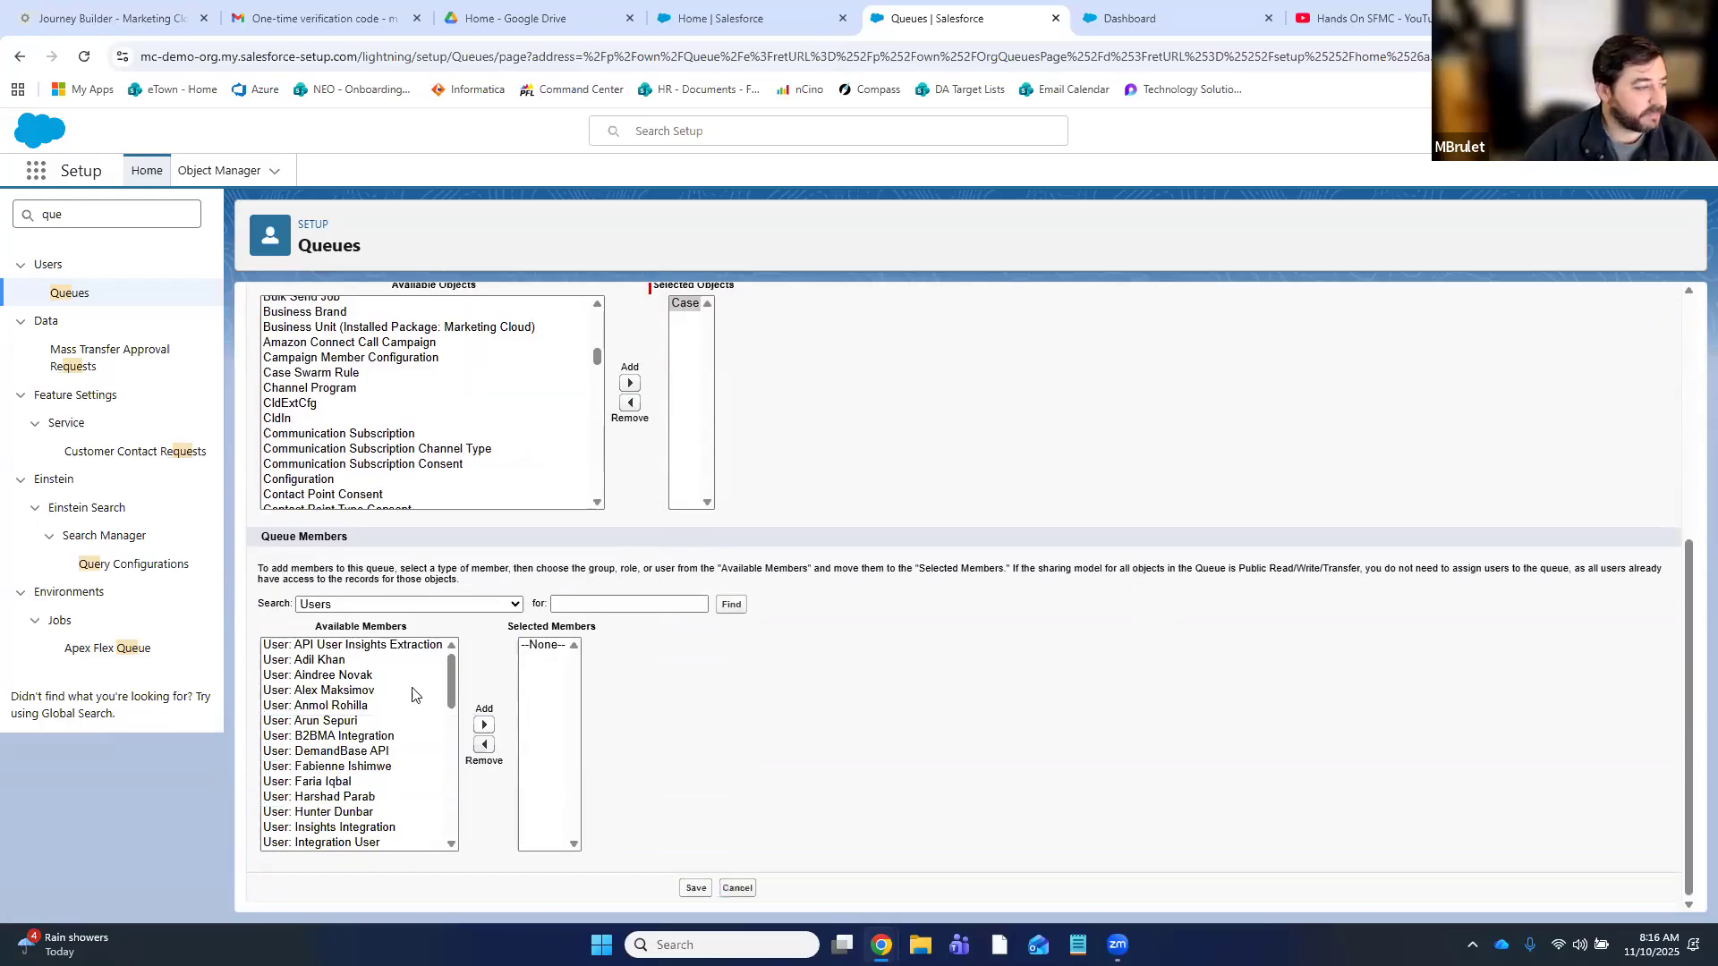
scroll(358, 743, "down", 6)
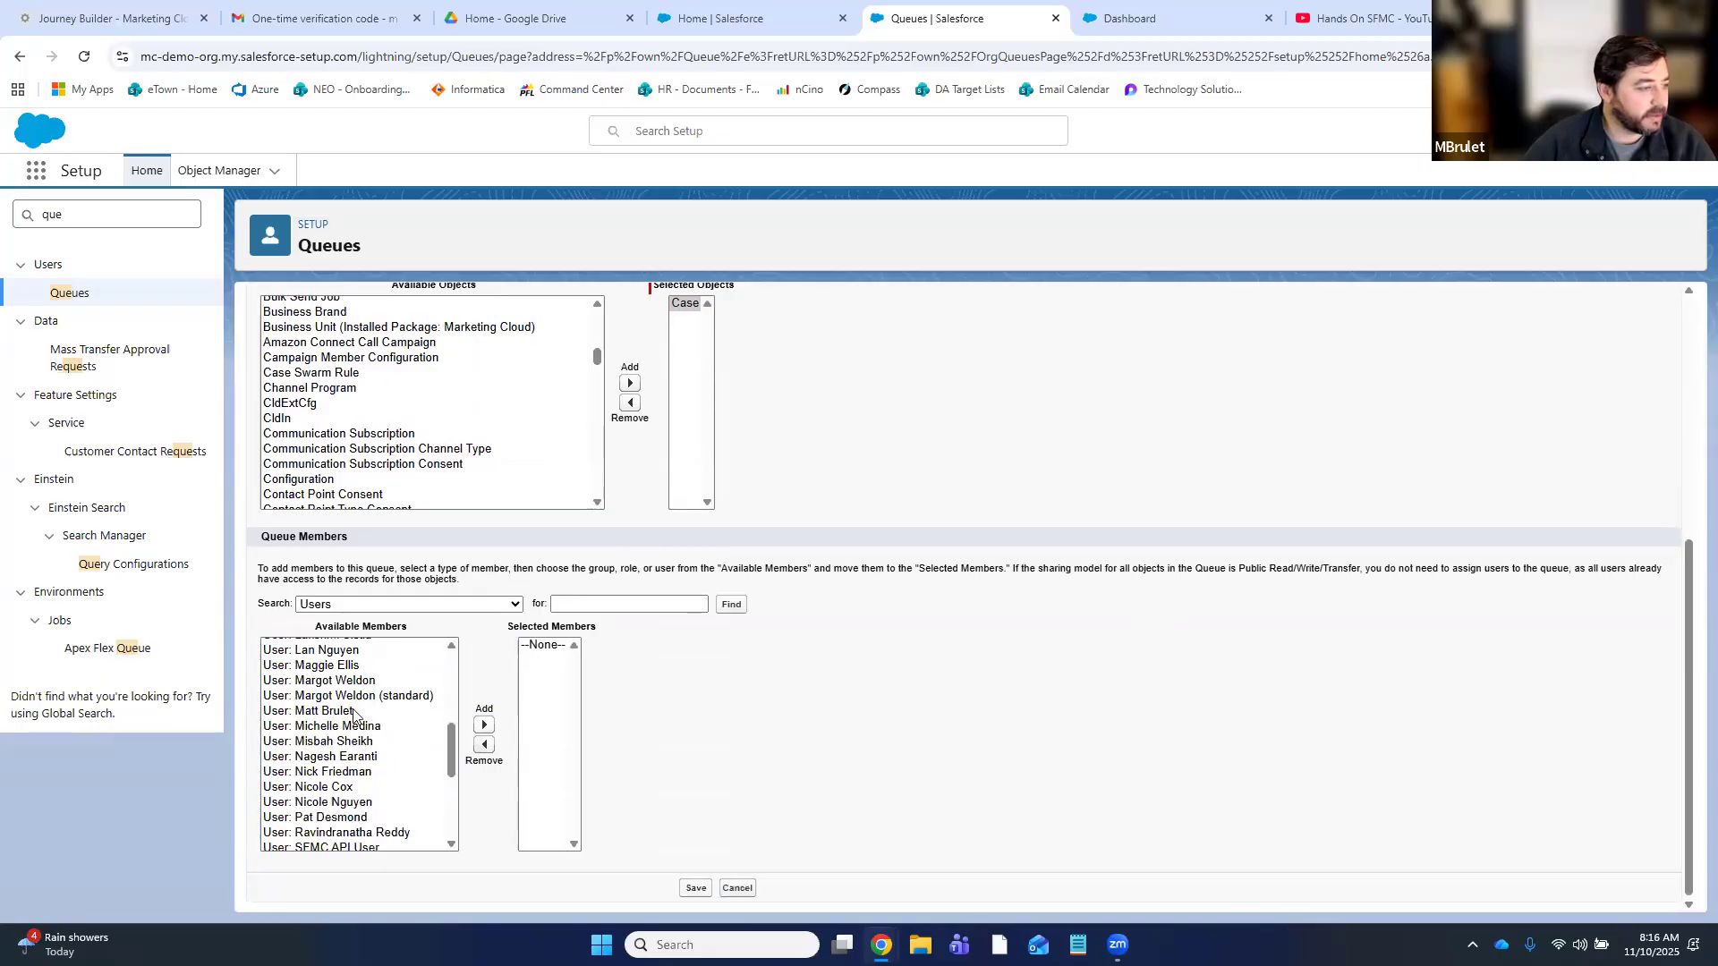
left_click(358, 712)
left_click(484, 724)
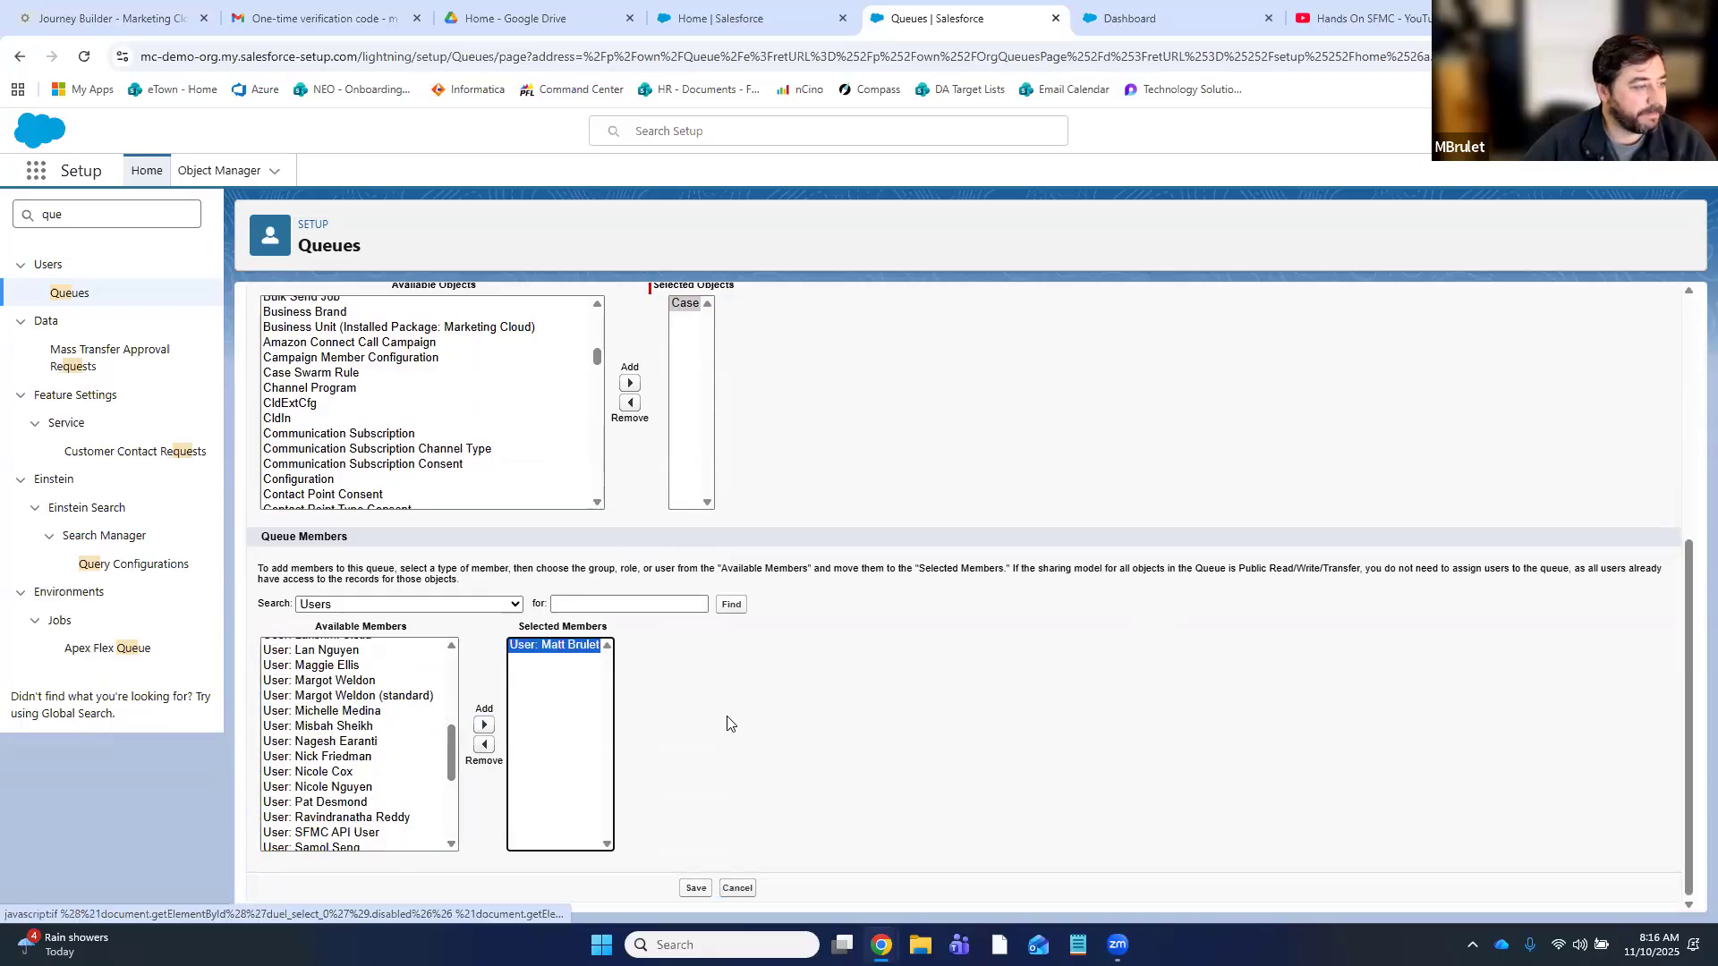
left_click(861, 815)
left_click(700, 894)
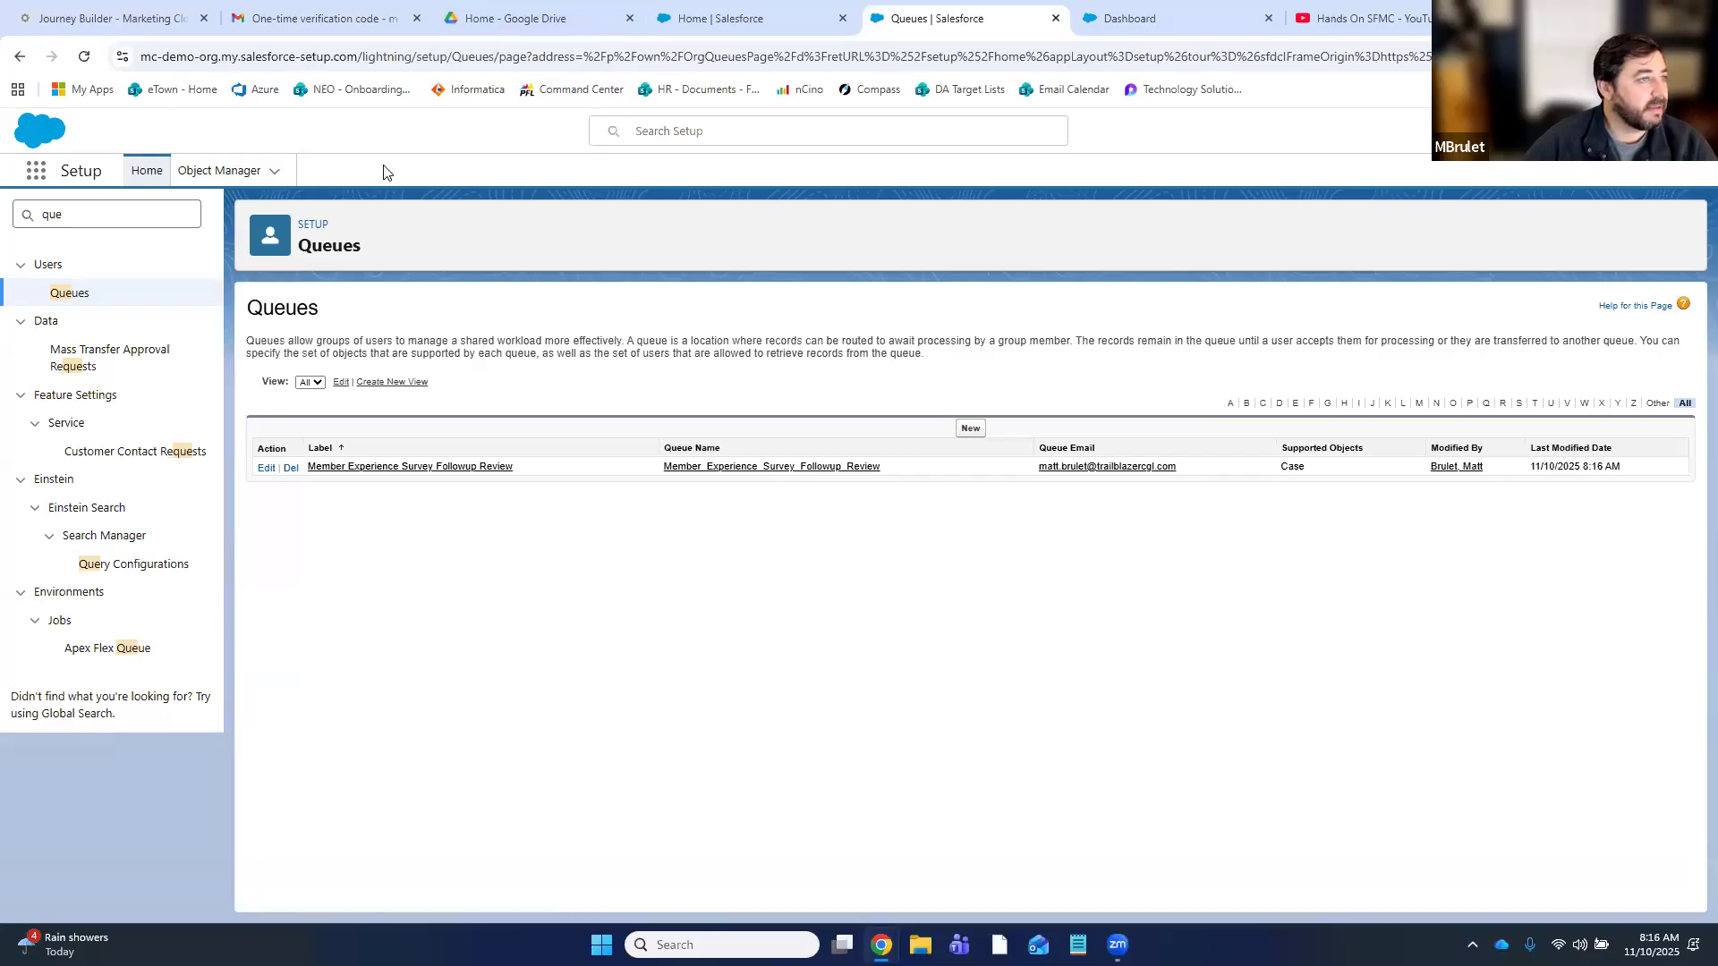
- View the empty Member Experience Survey Followup Review cases list, then return to Journey Builder
key("ctrl+shift+Tab")
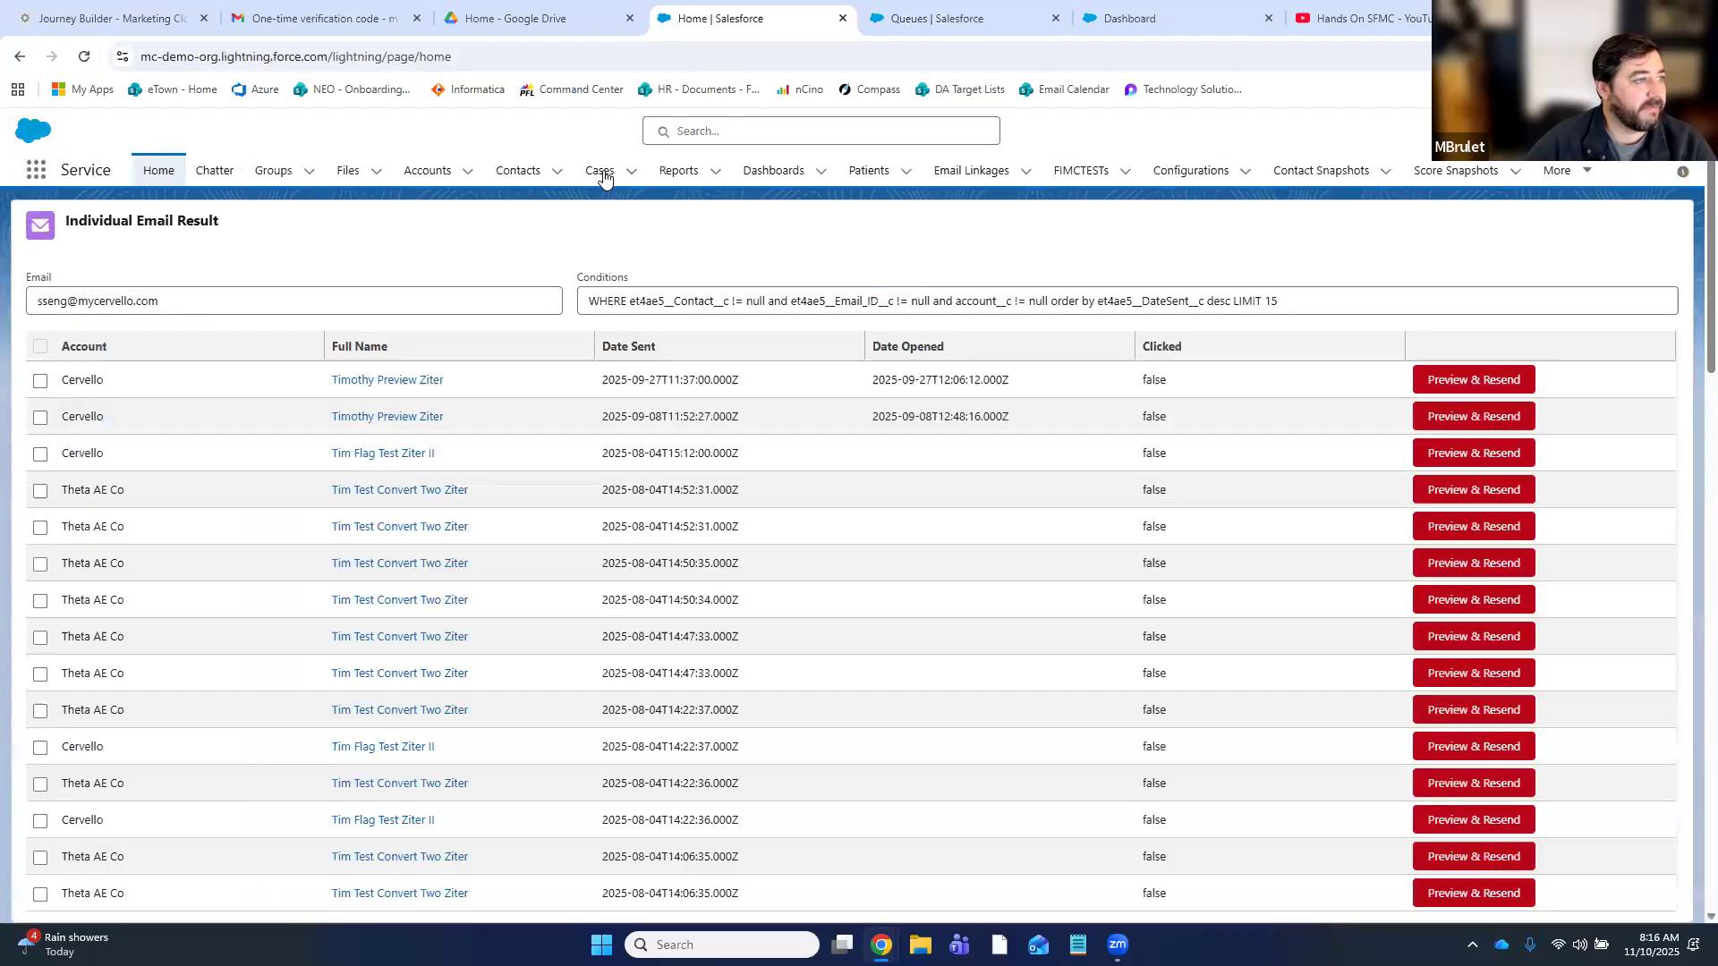
left_click(605, 177)
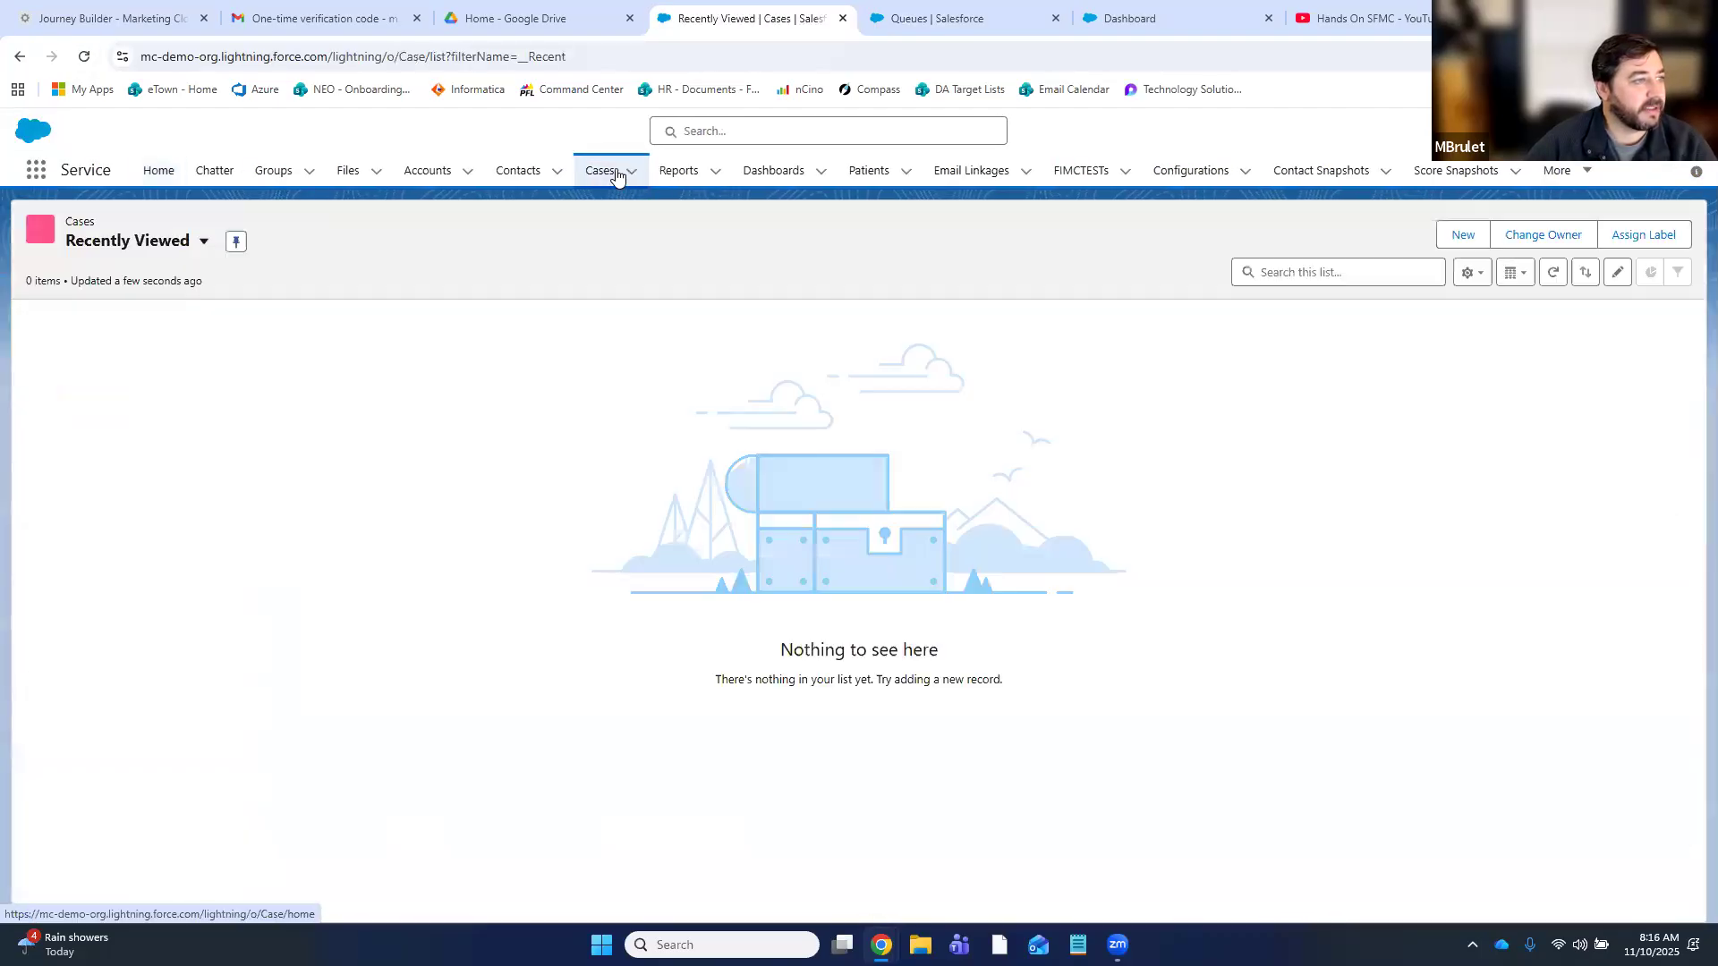
left_click(111, 247)
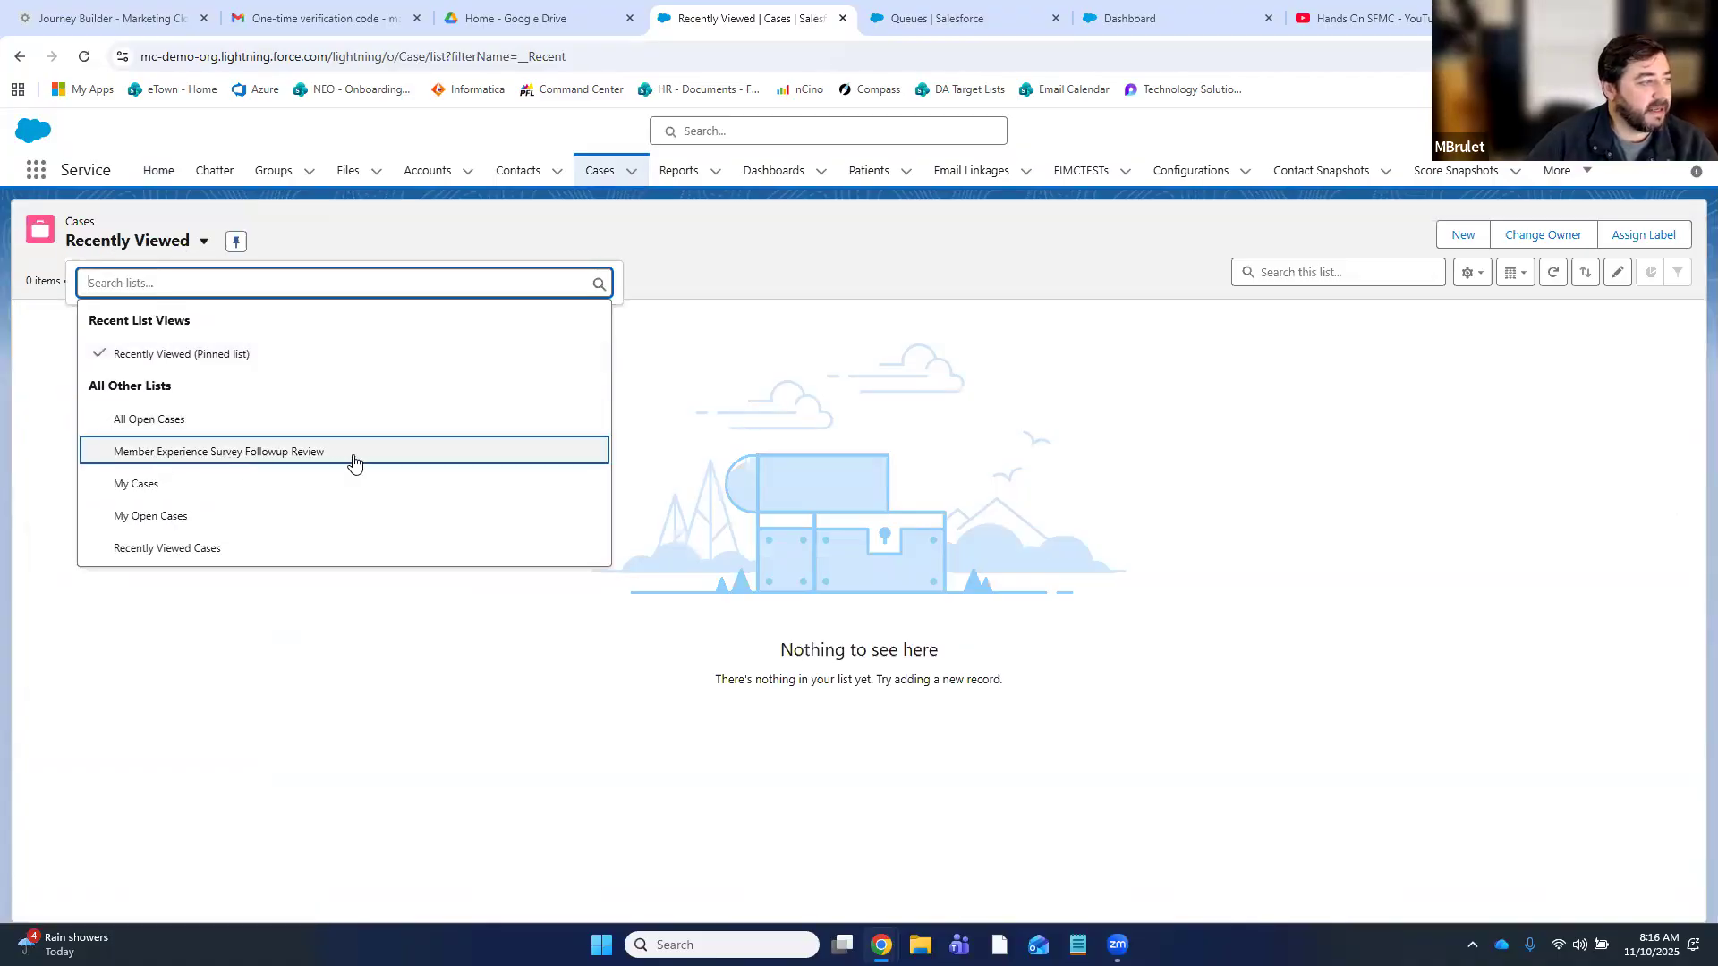
left_click(262, 454)
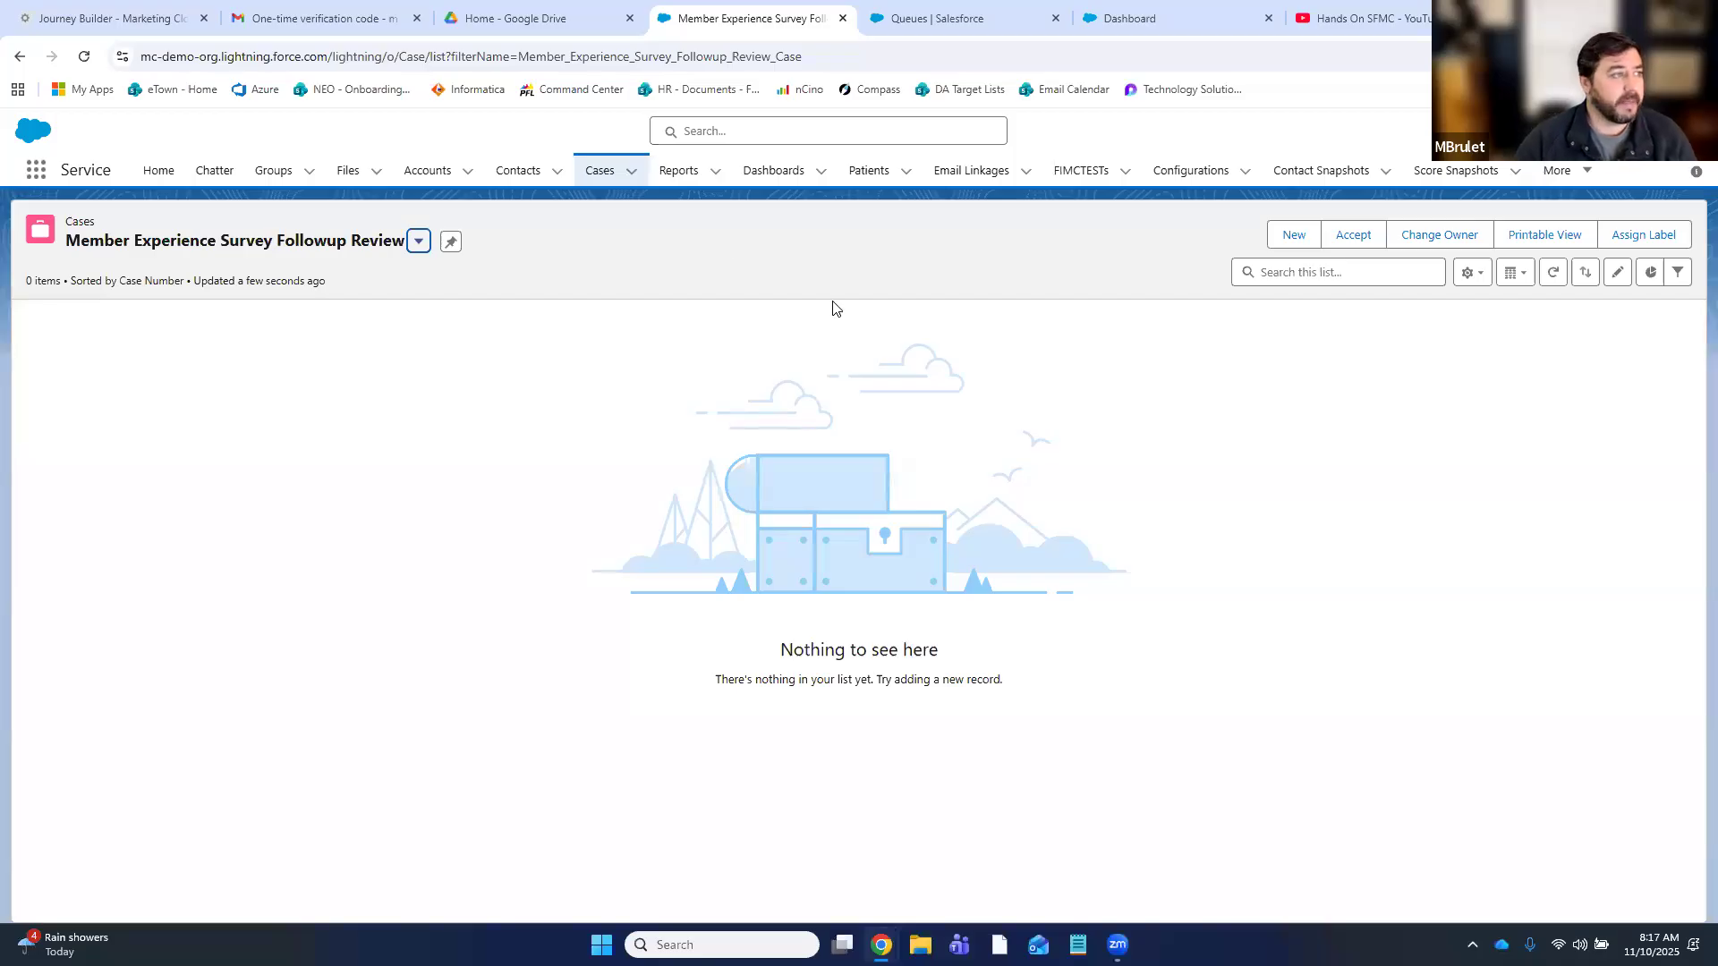
left_click(116, 18)
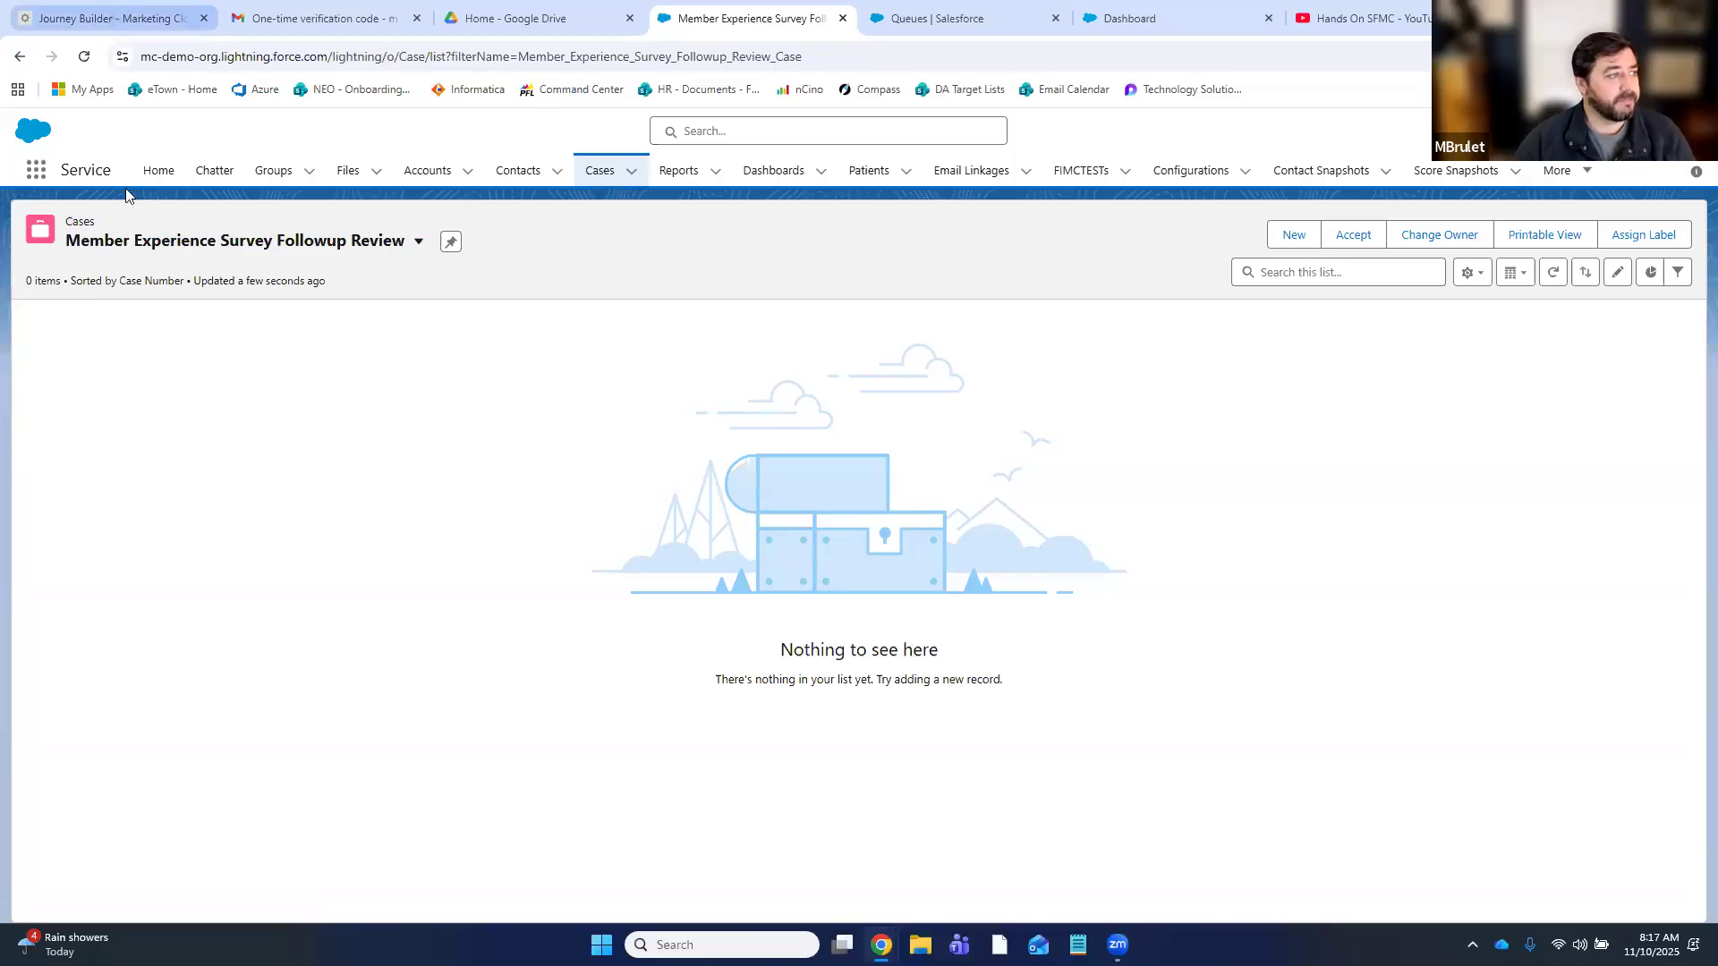
- Open Email Studio in a new browser tab and move that tab to first position
mouse_move(25, 148)
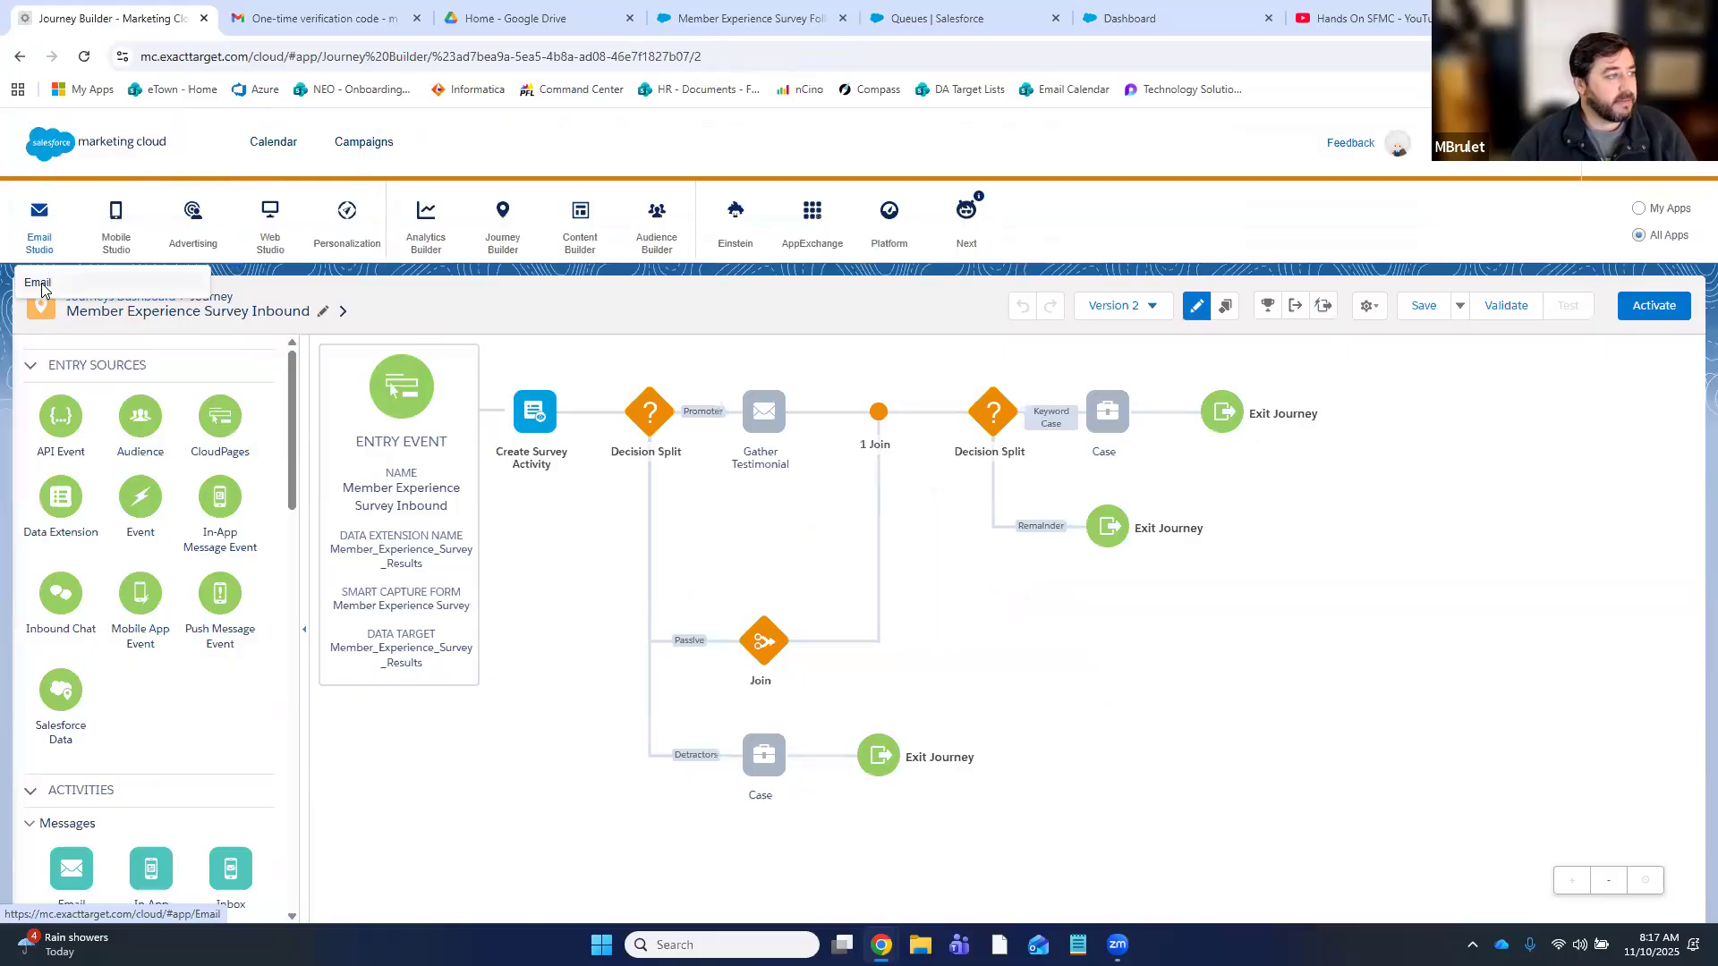
right_click(41, 282)
left_click(75, 308)
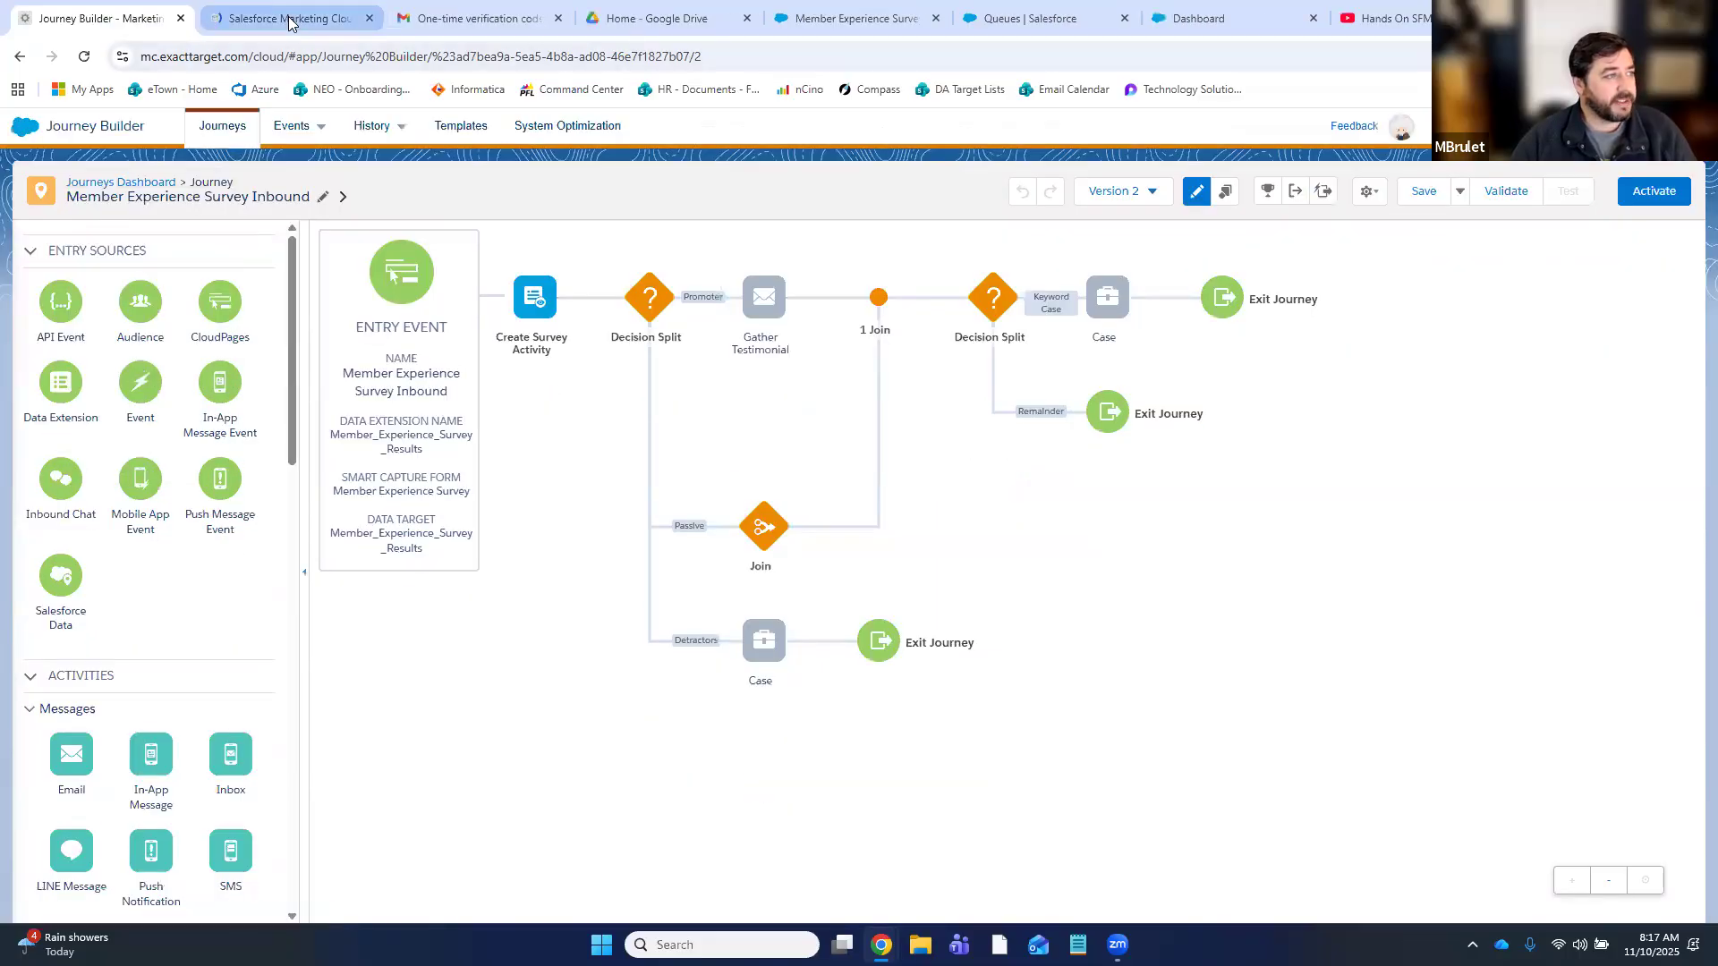
left_click(228, 19)
left_click_drag(228, 18, 123, 27)
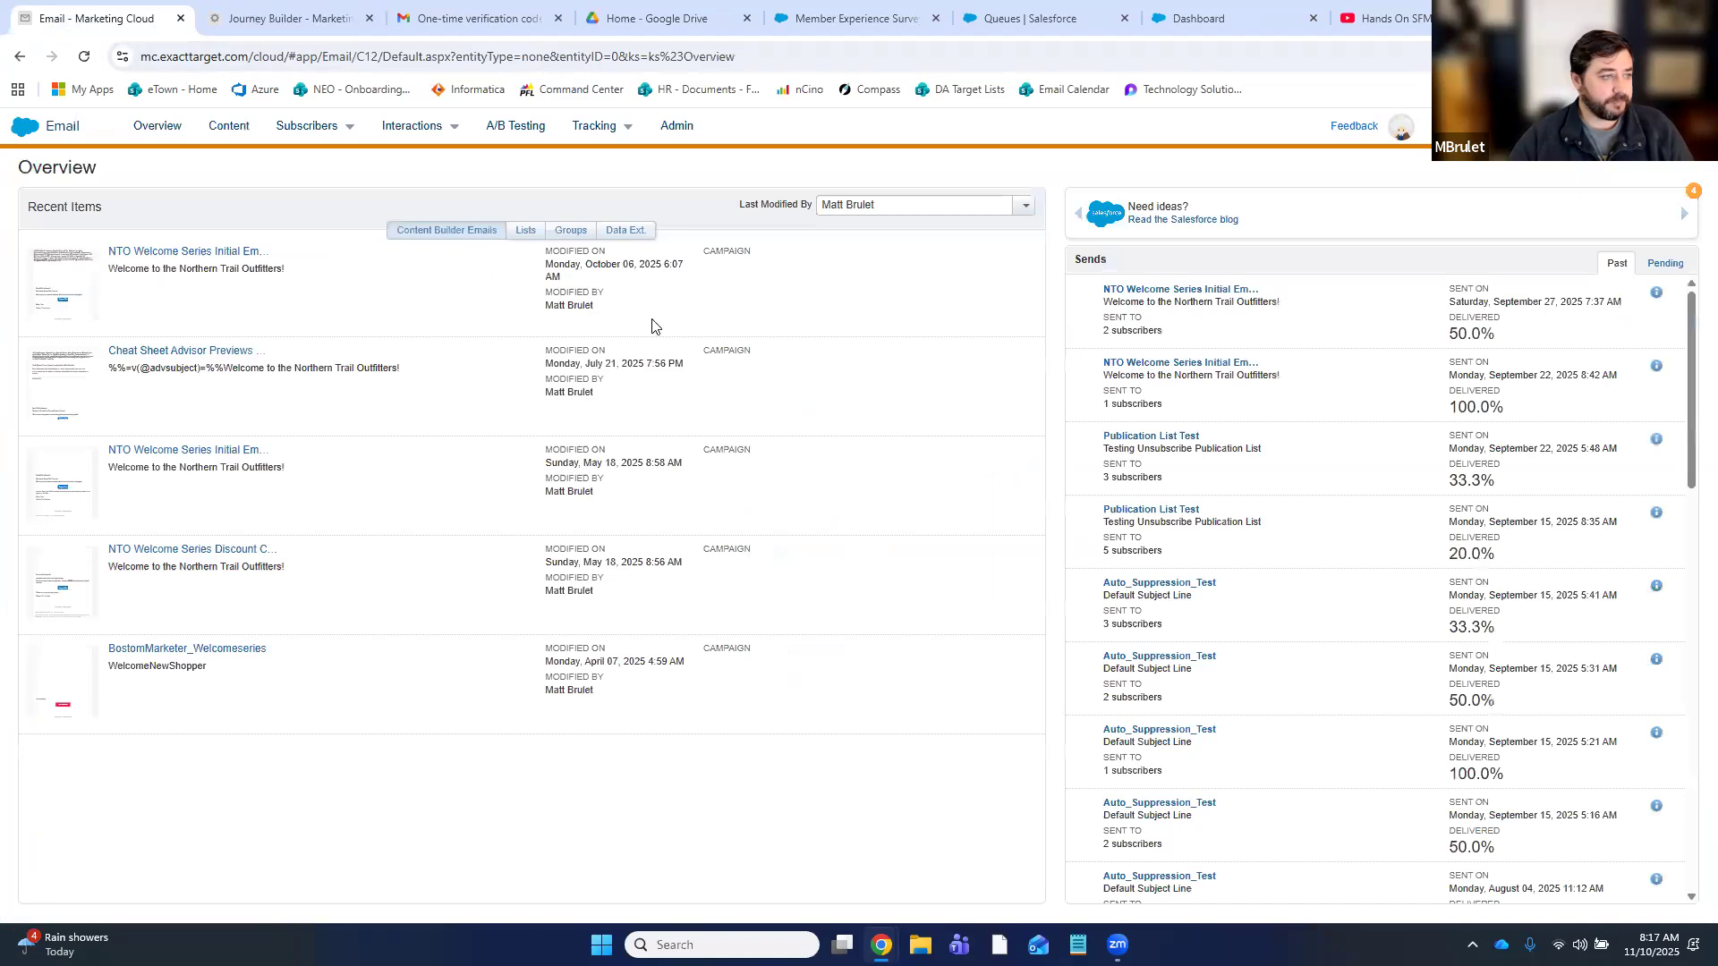
- Open the Member_Experience_Survey_Results data extension in the BostonMarketerGroup folder
mouse_move(290, 135)
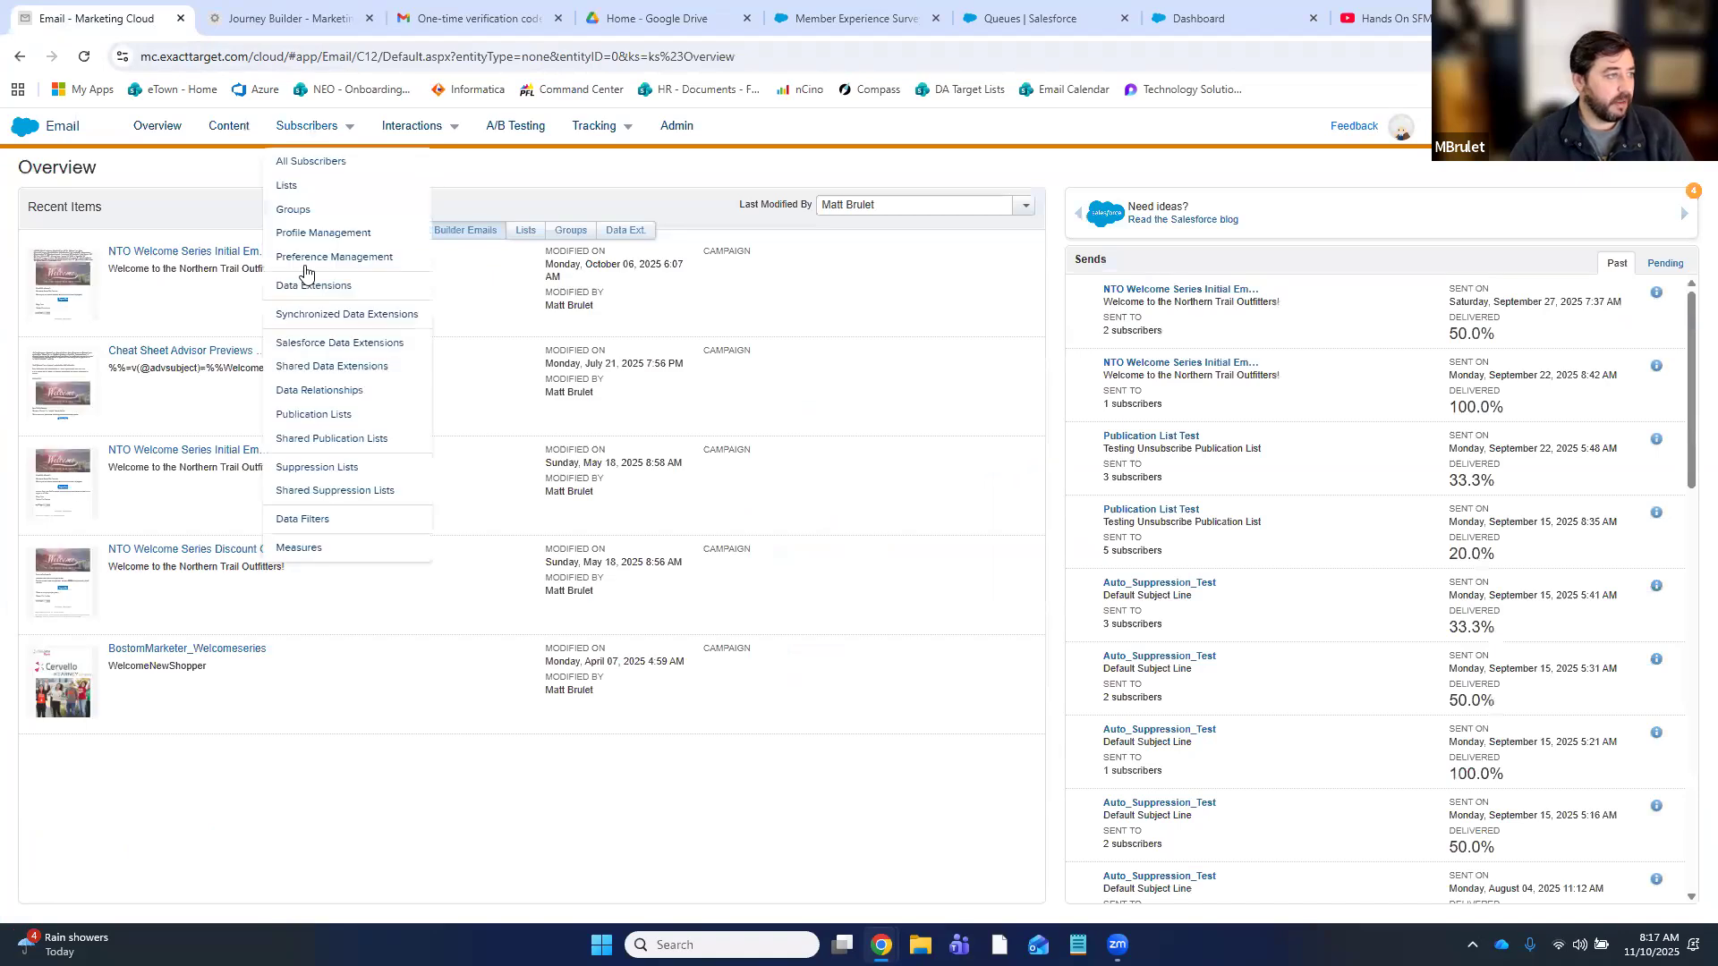
left_click(358, 317)
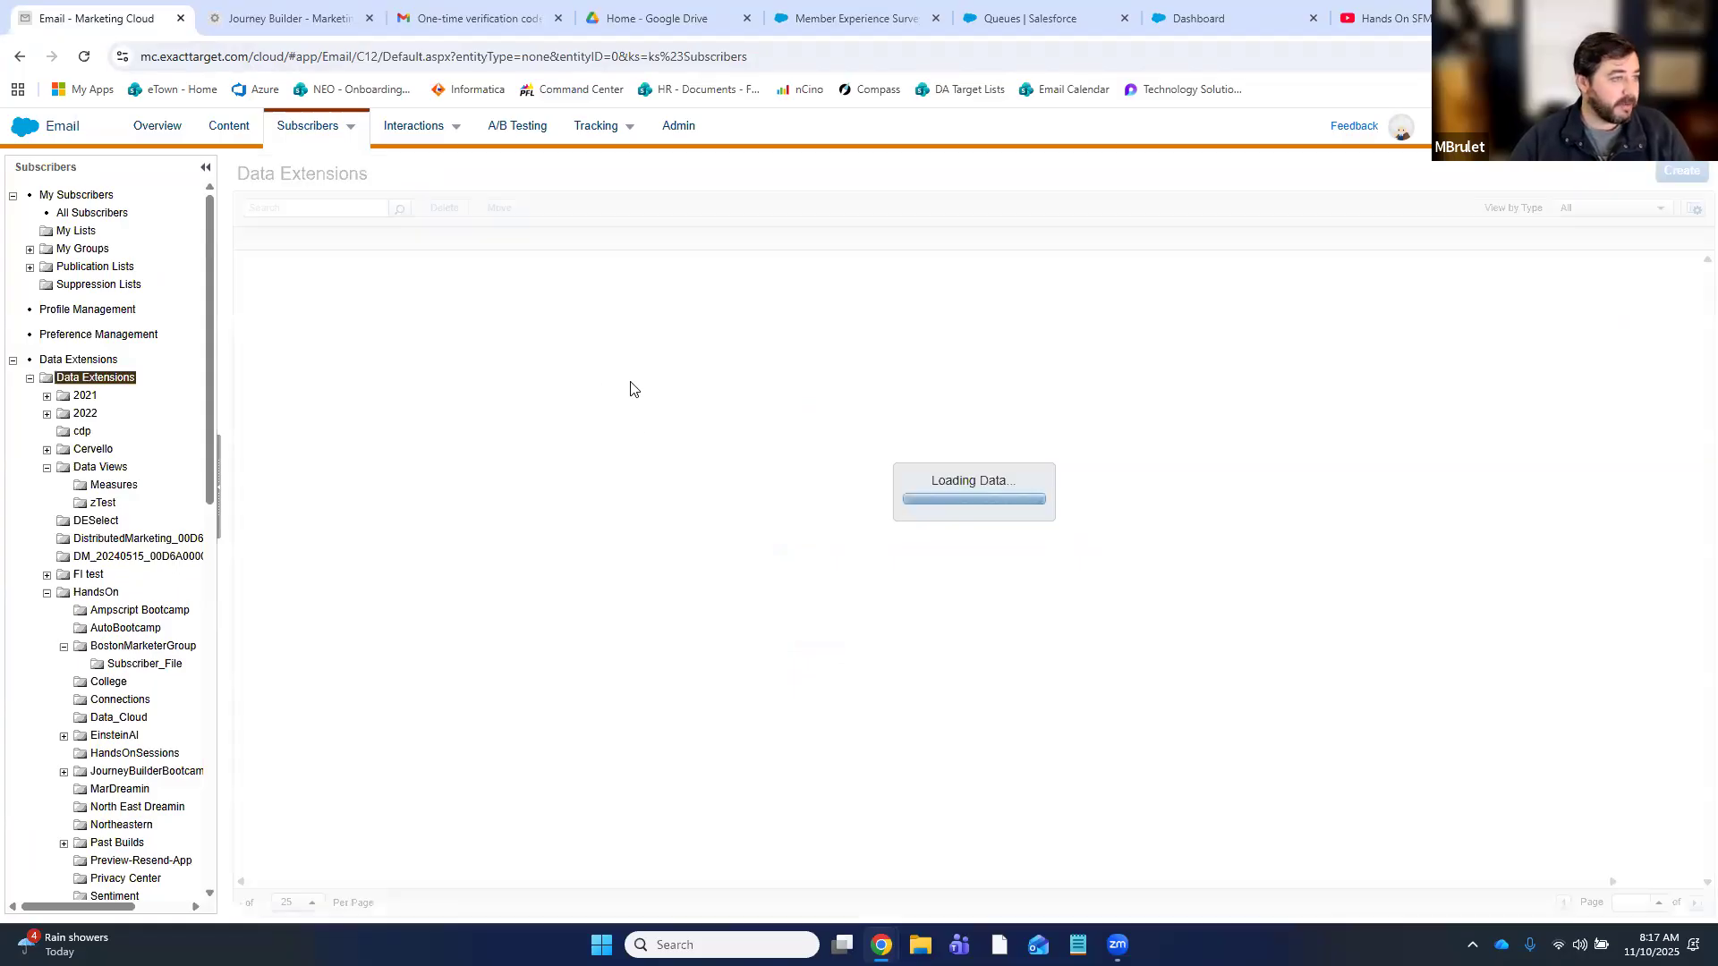
scroll(77, 616, "down", 3)
scroll(108, 519, "up", 2)
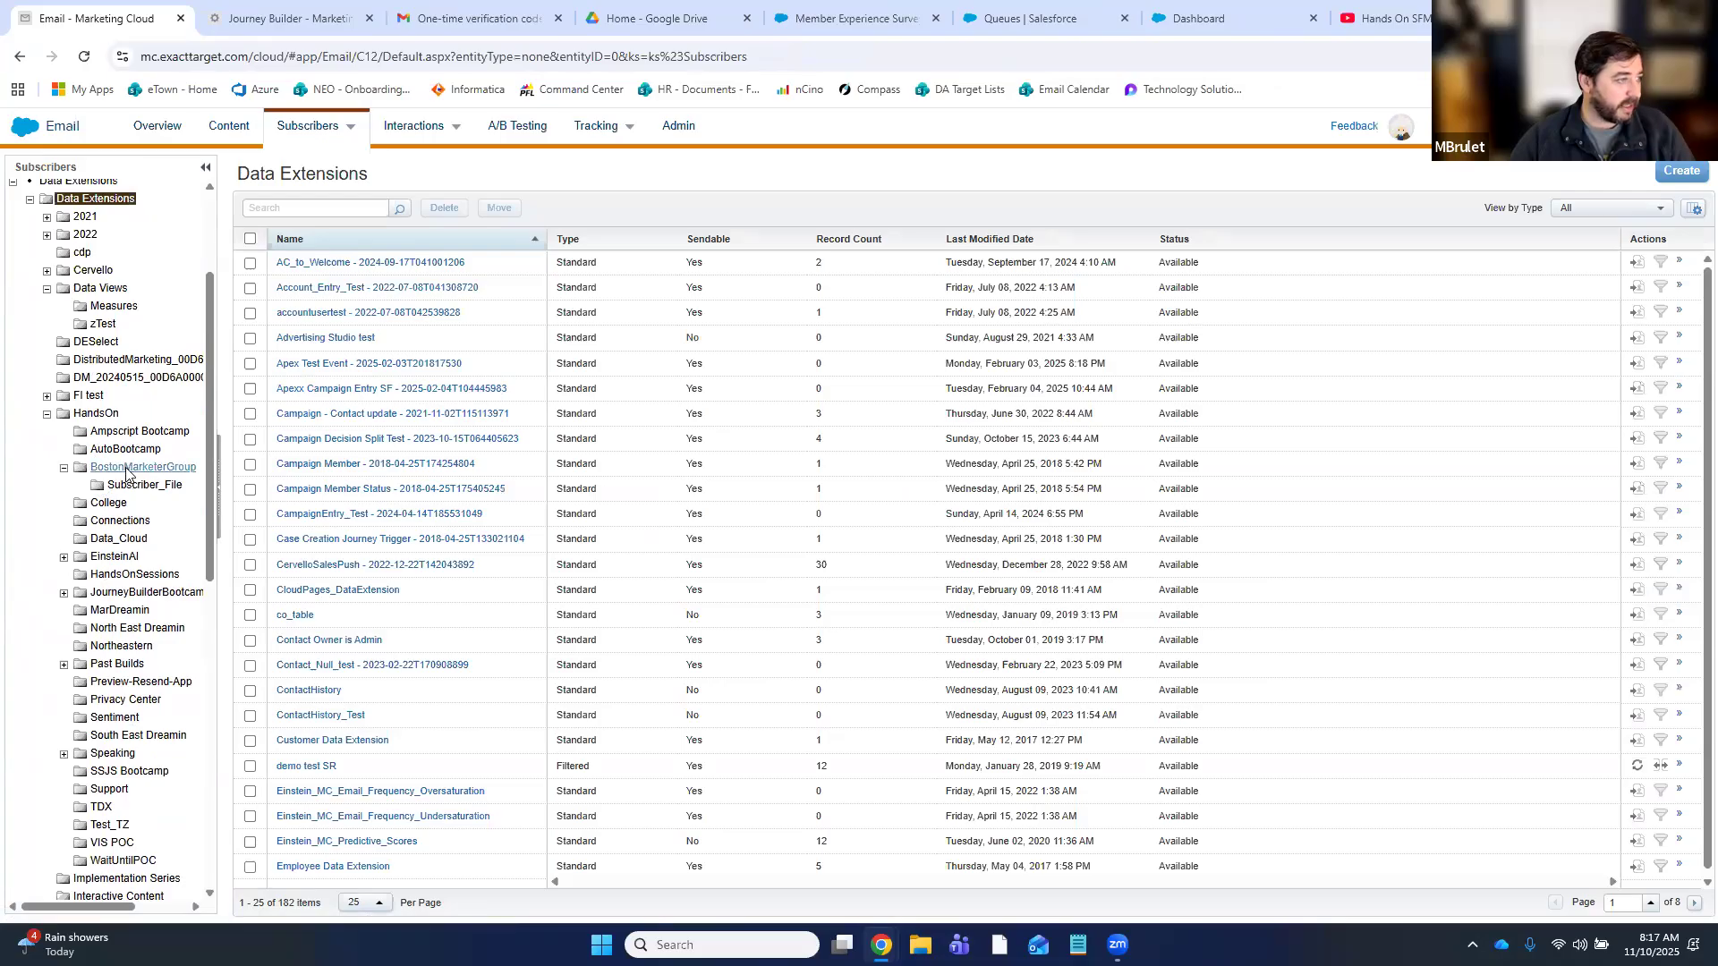
left_click(125, 469)
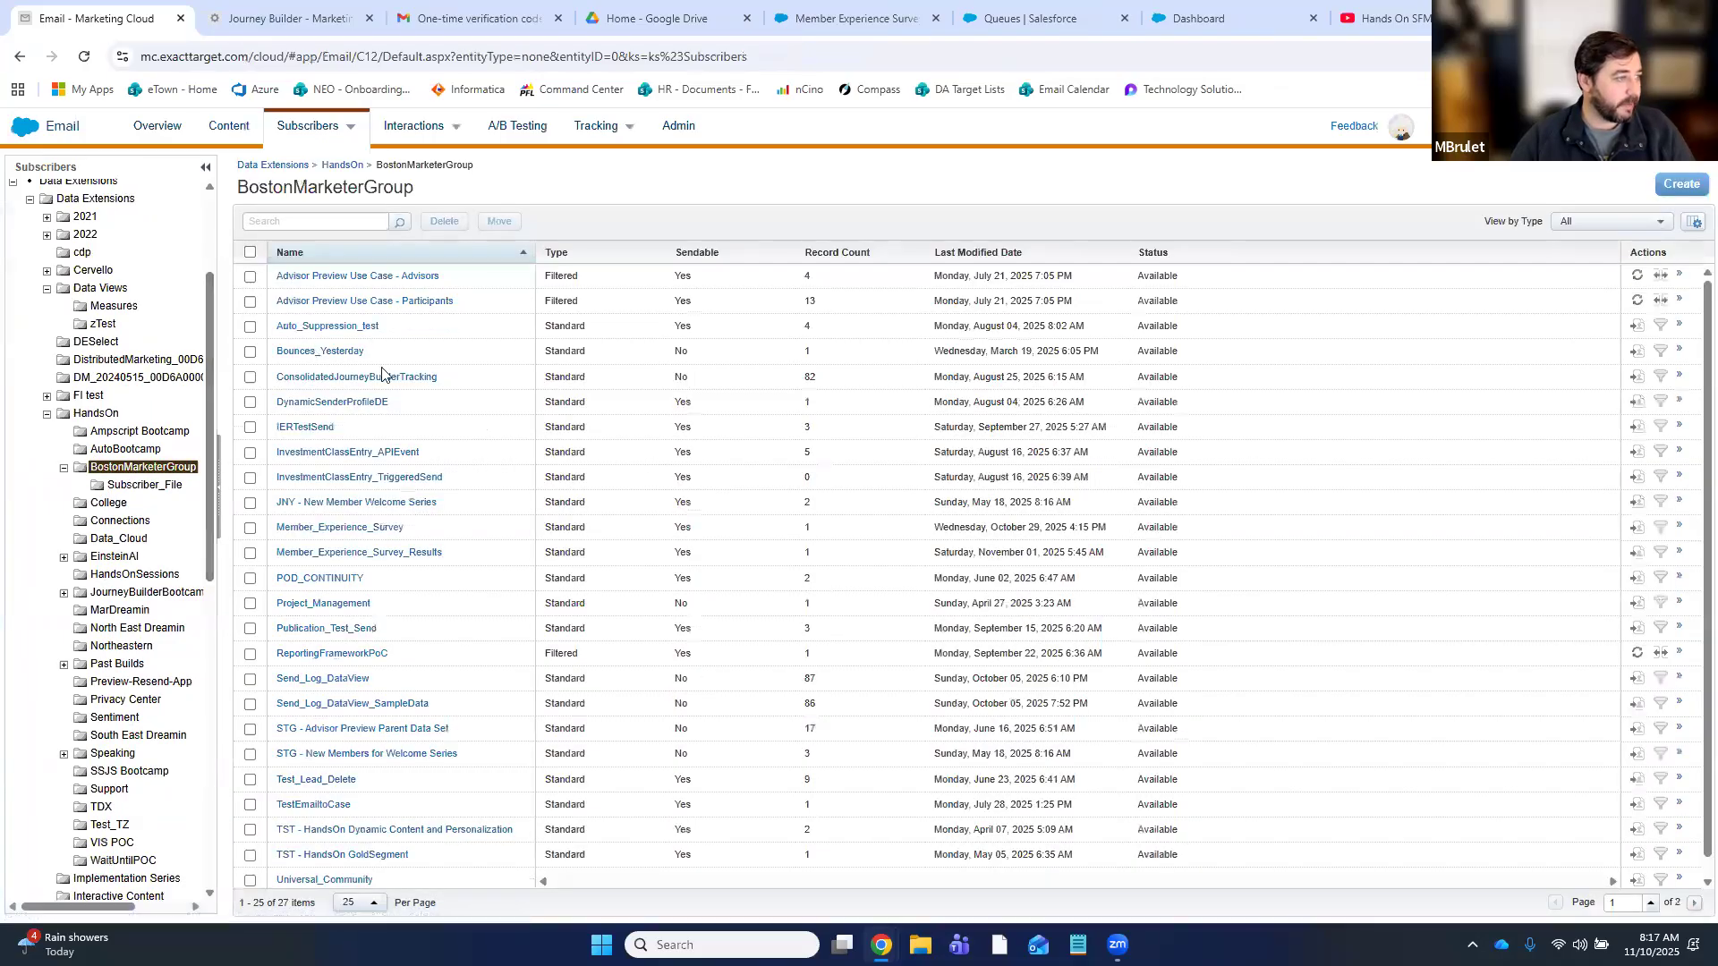
scroll(414, 687, "down", 1)
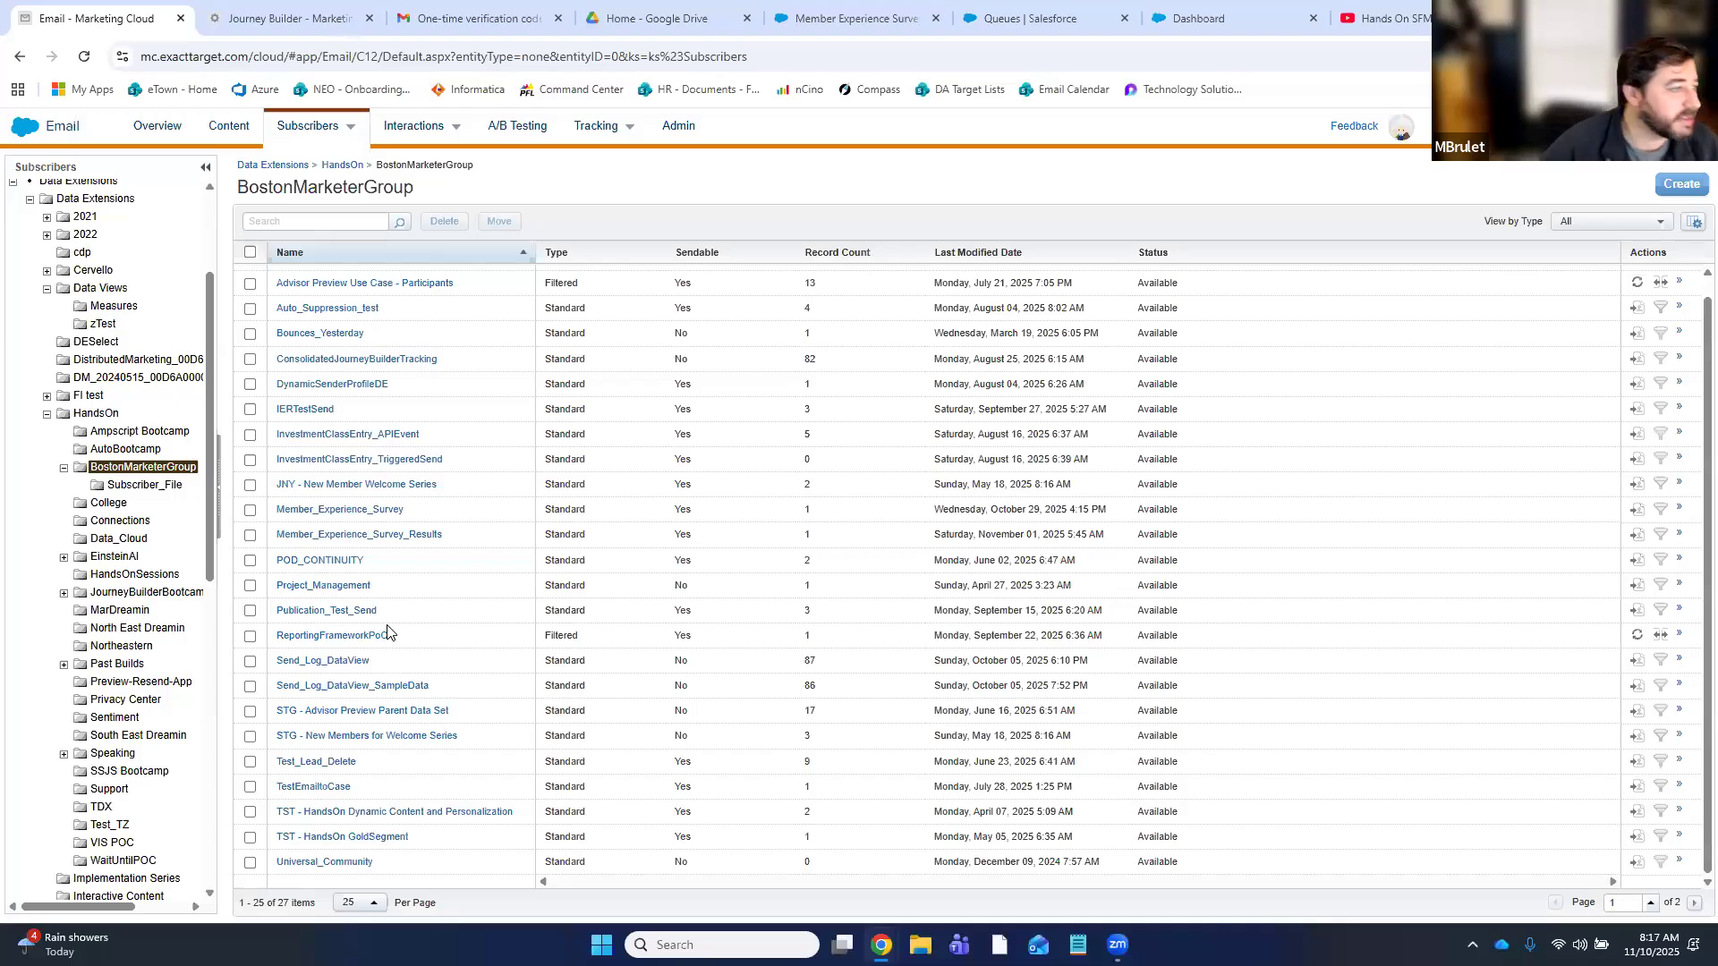
left_click(395, 537)
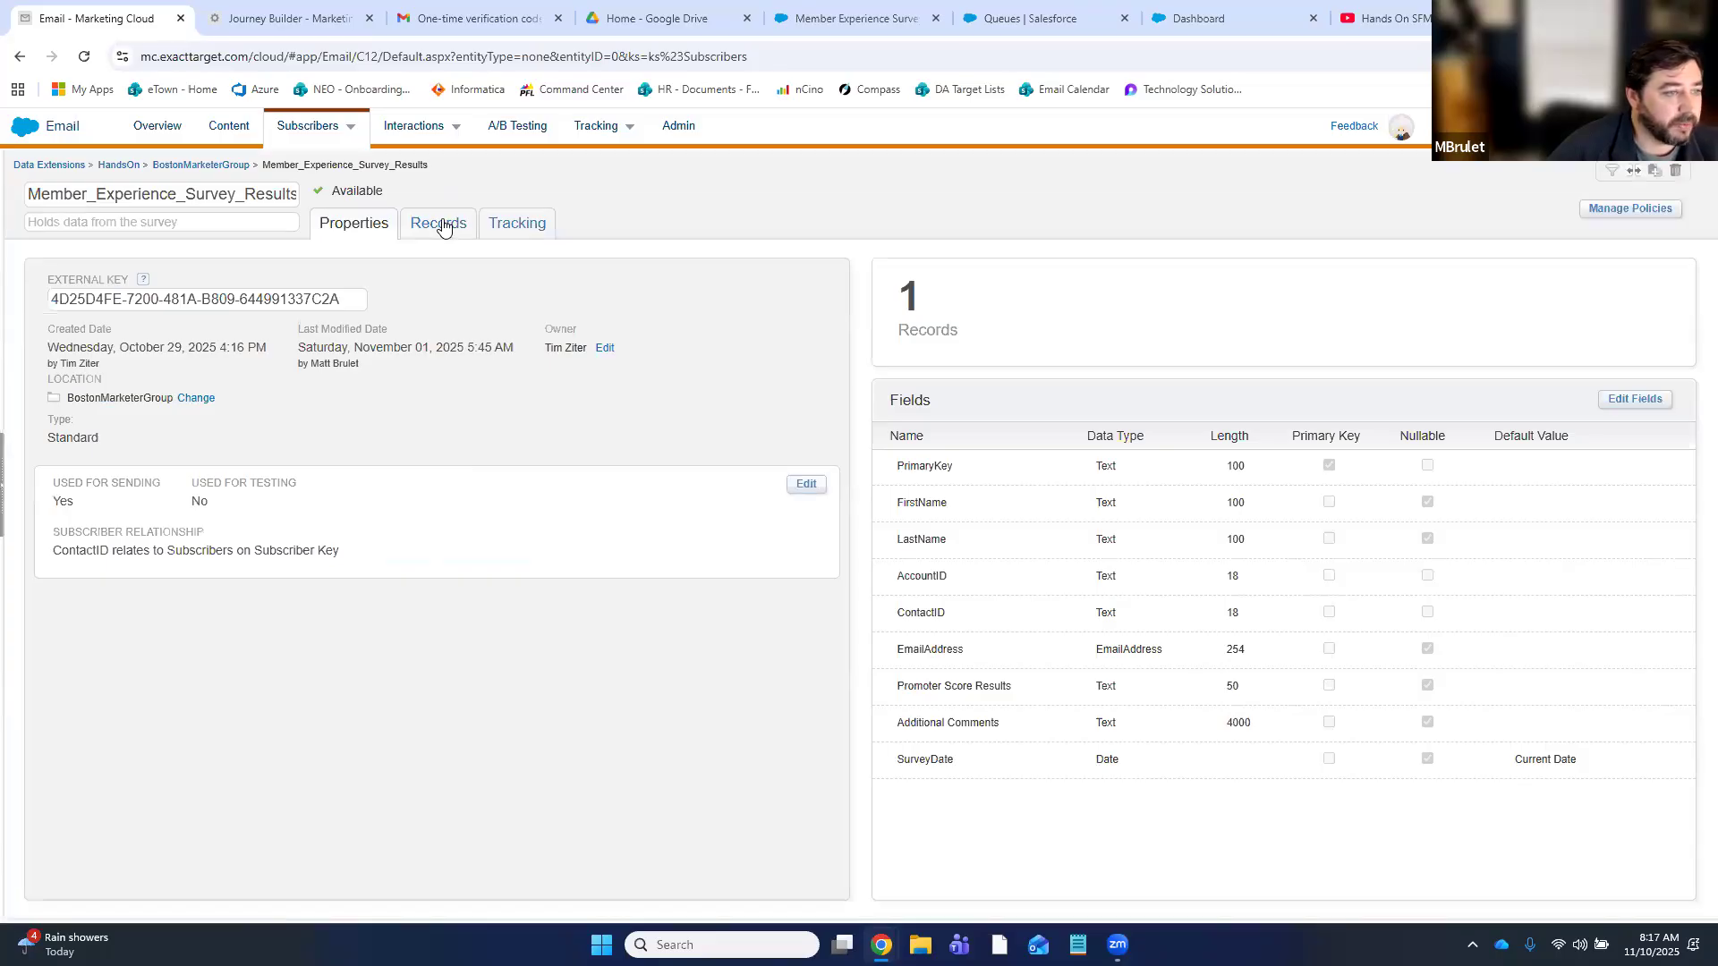
- Clear all survey records from the data extension and go back to the journey canvas
left_click(442, 227)
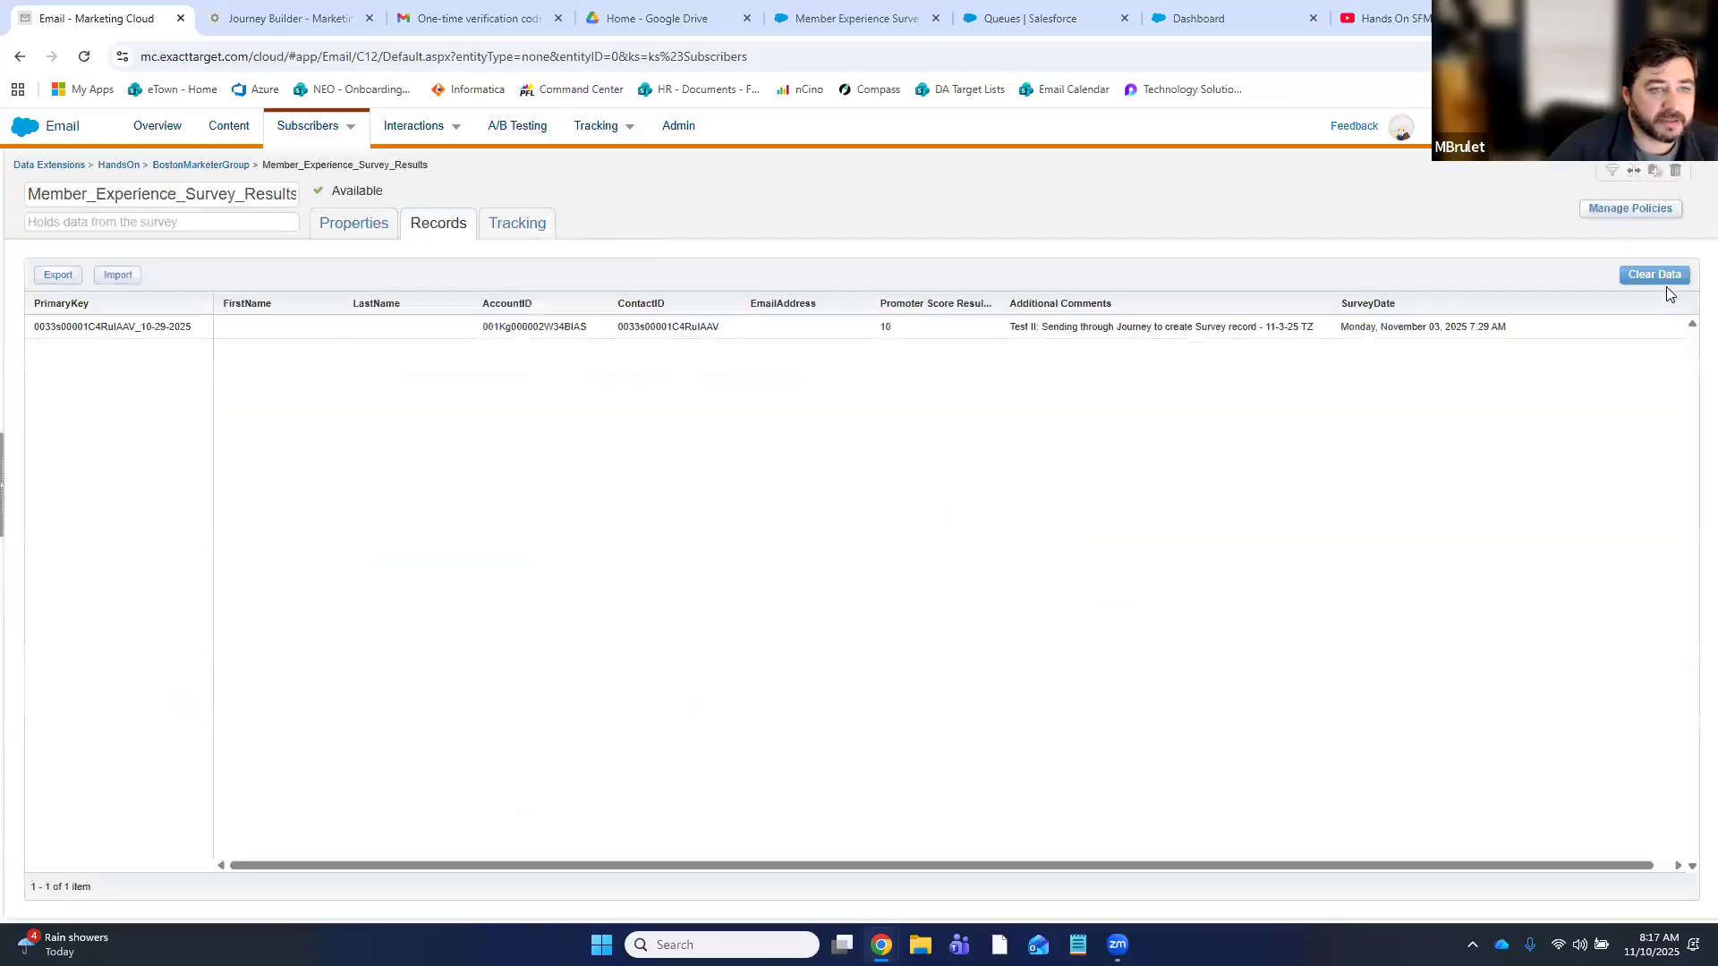
left_click(1654, 275)
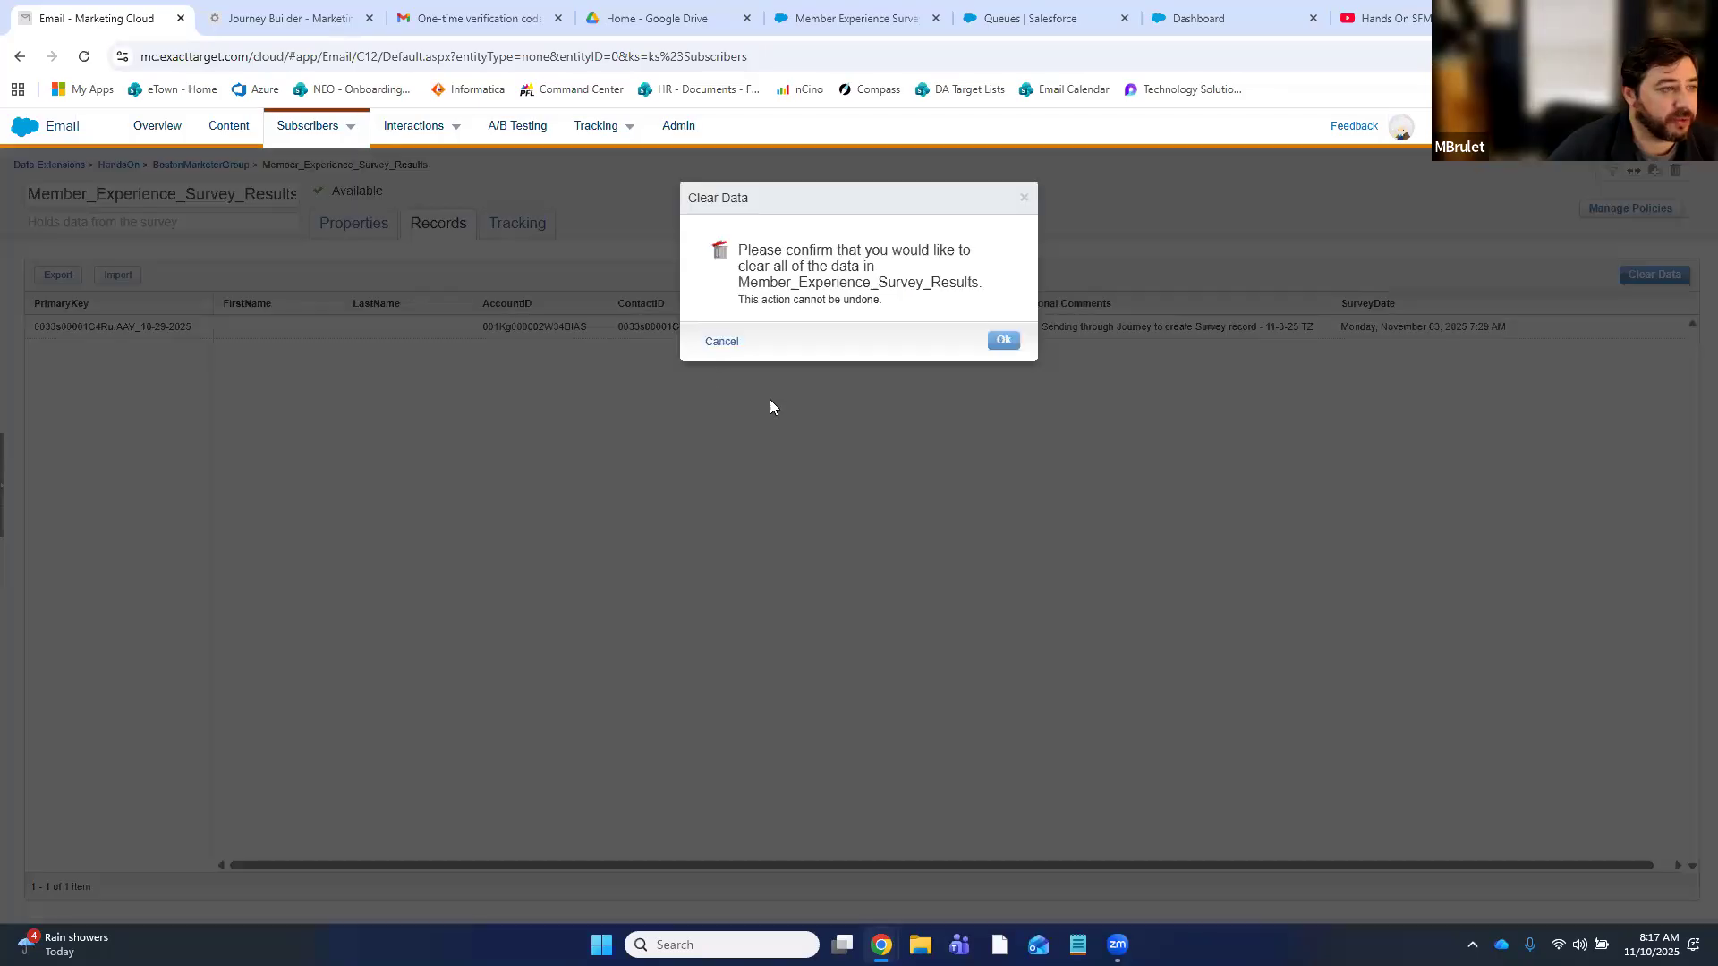
left_click(1003, 338)
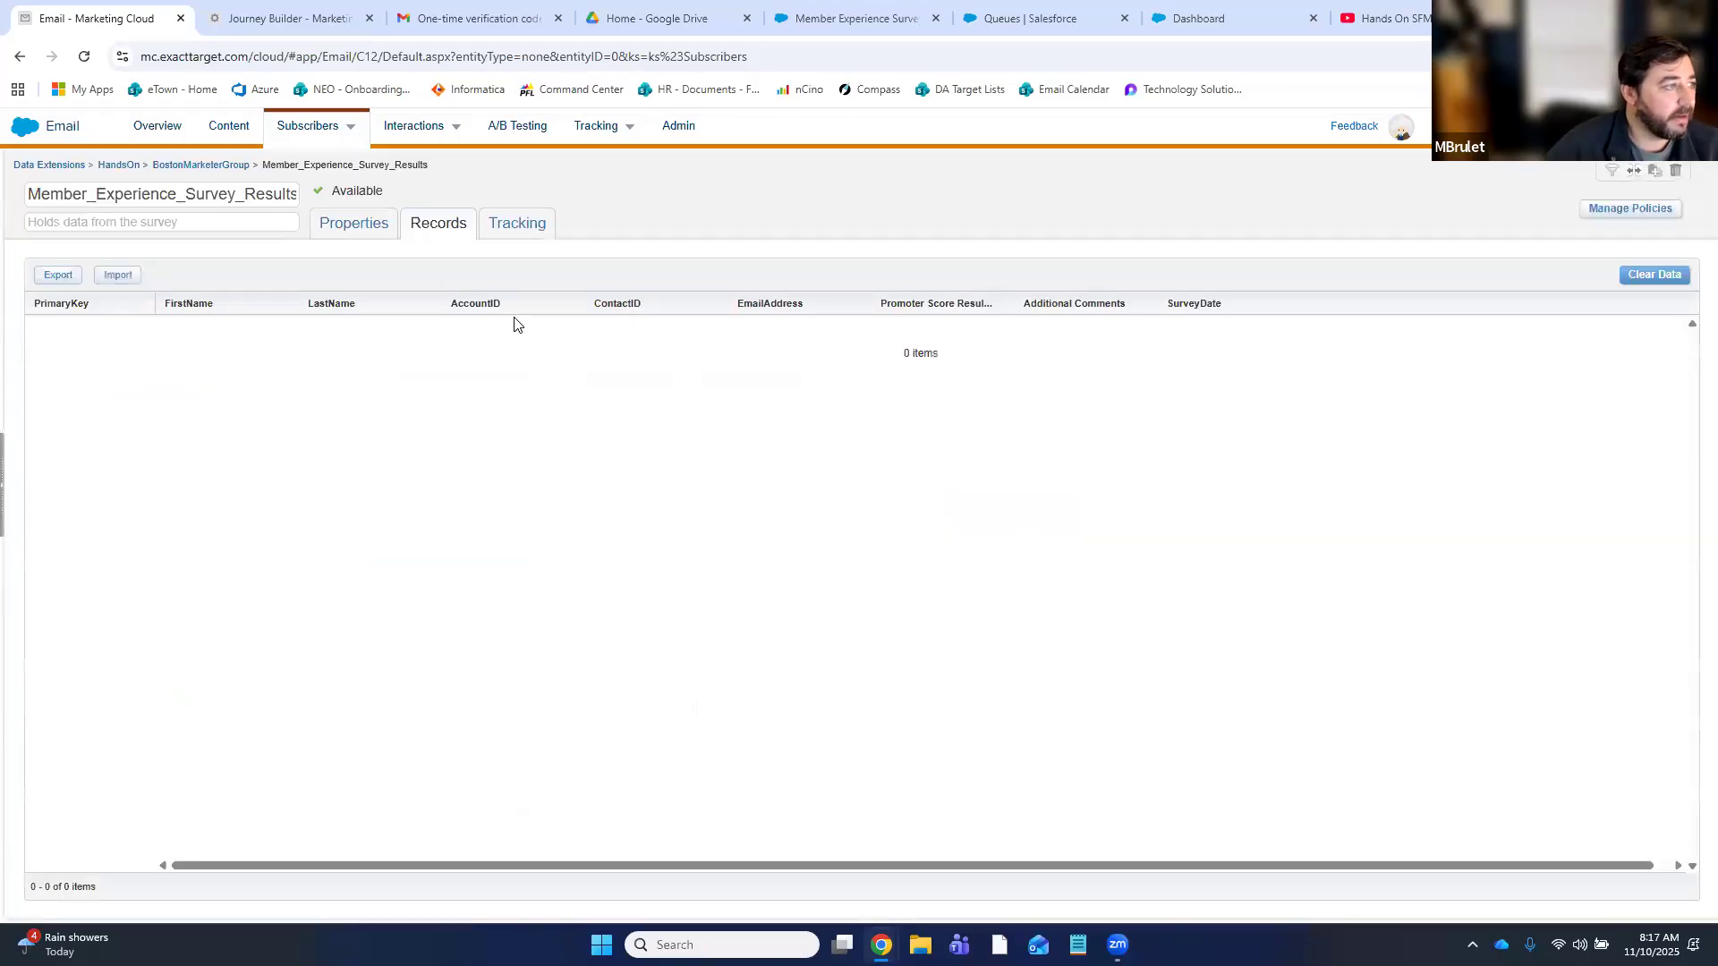
left_click(332, 5)
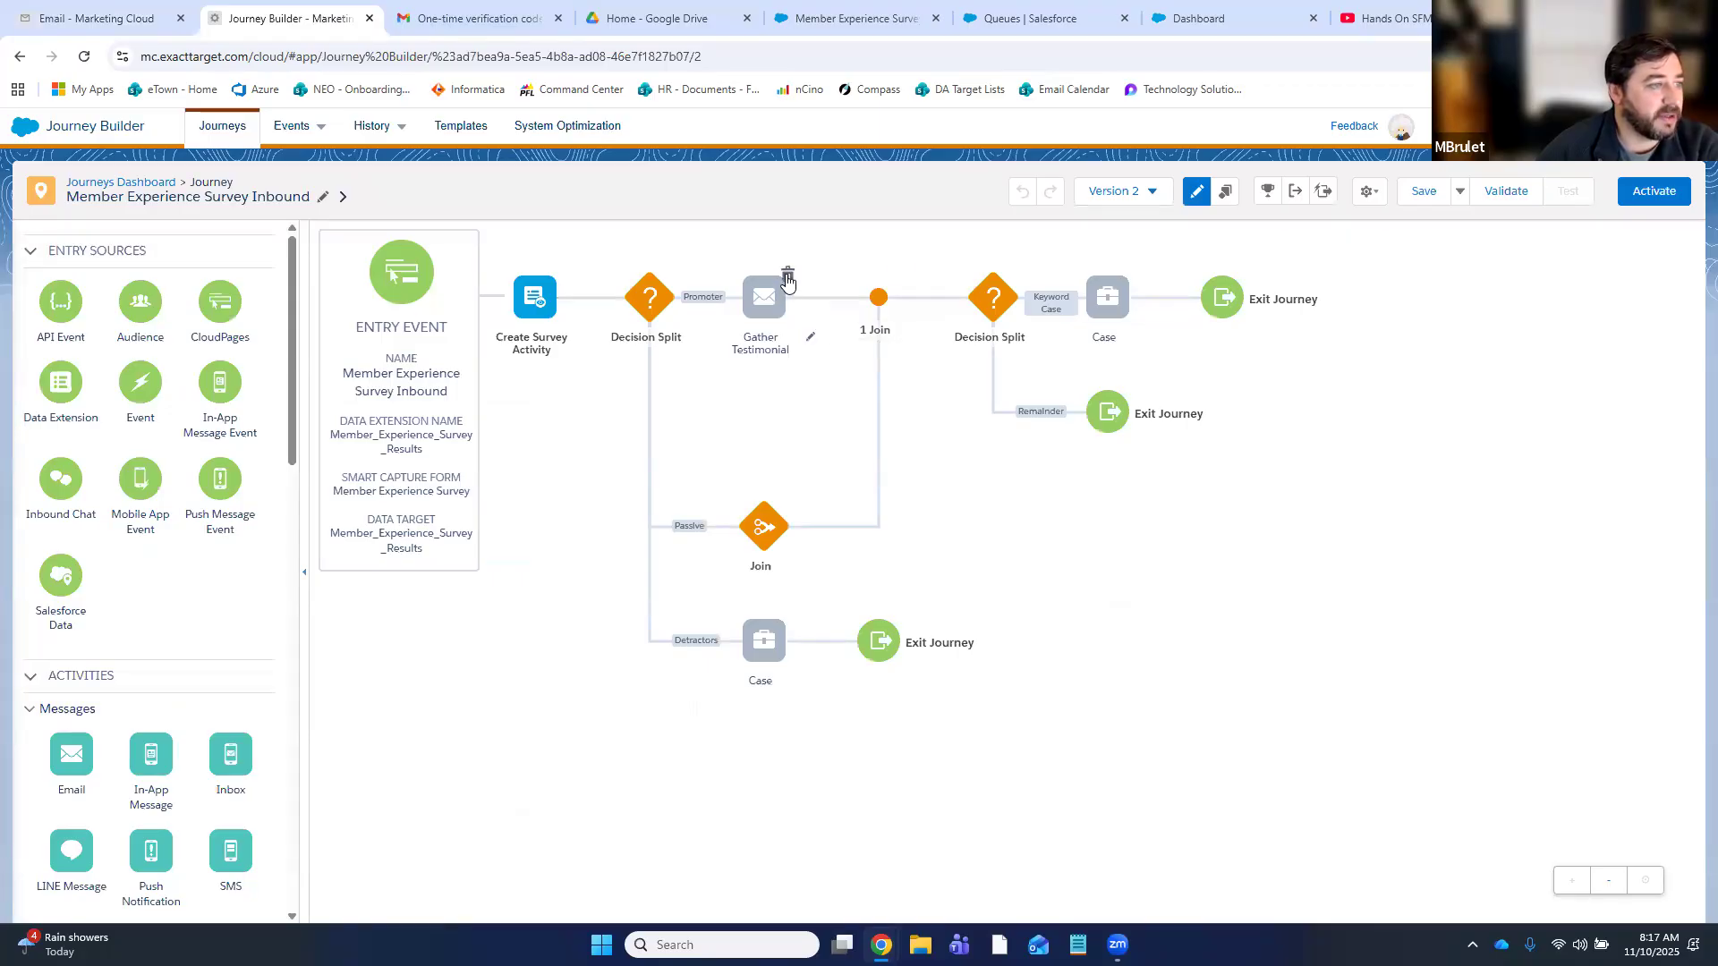
left_click(787, 274)
left_click(932, 318)
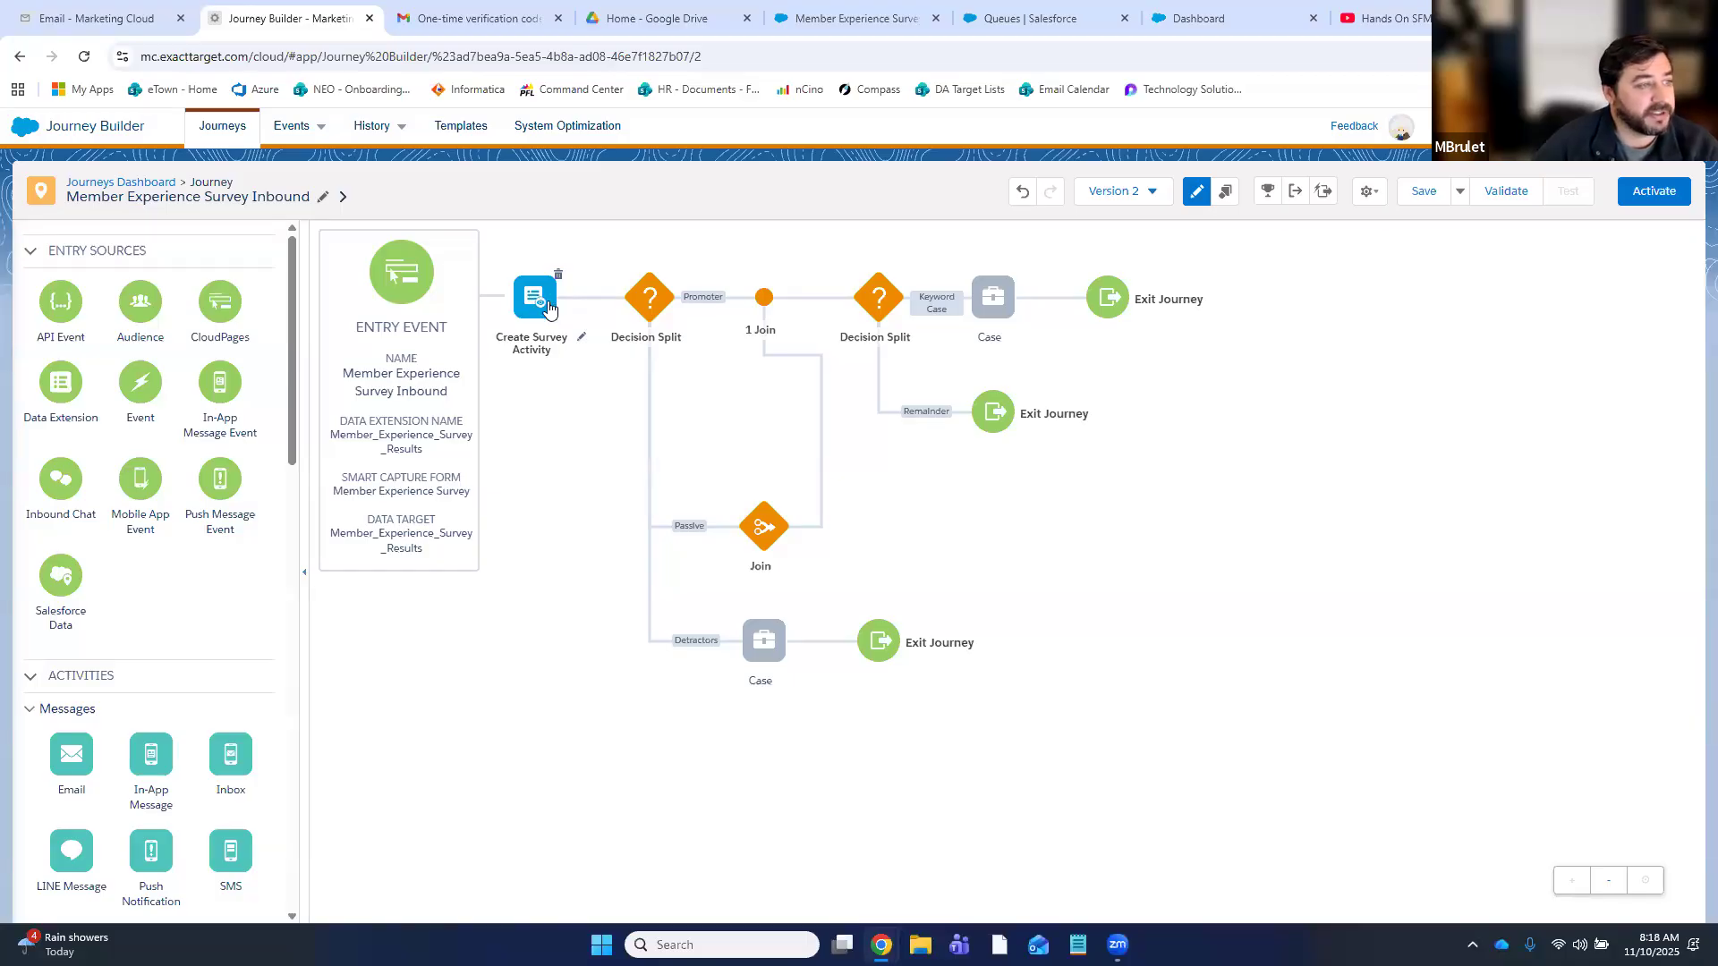
left_click(650, 300)
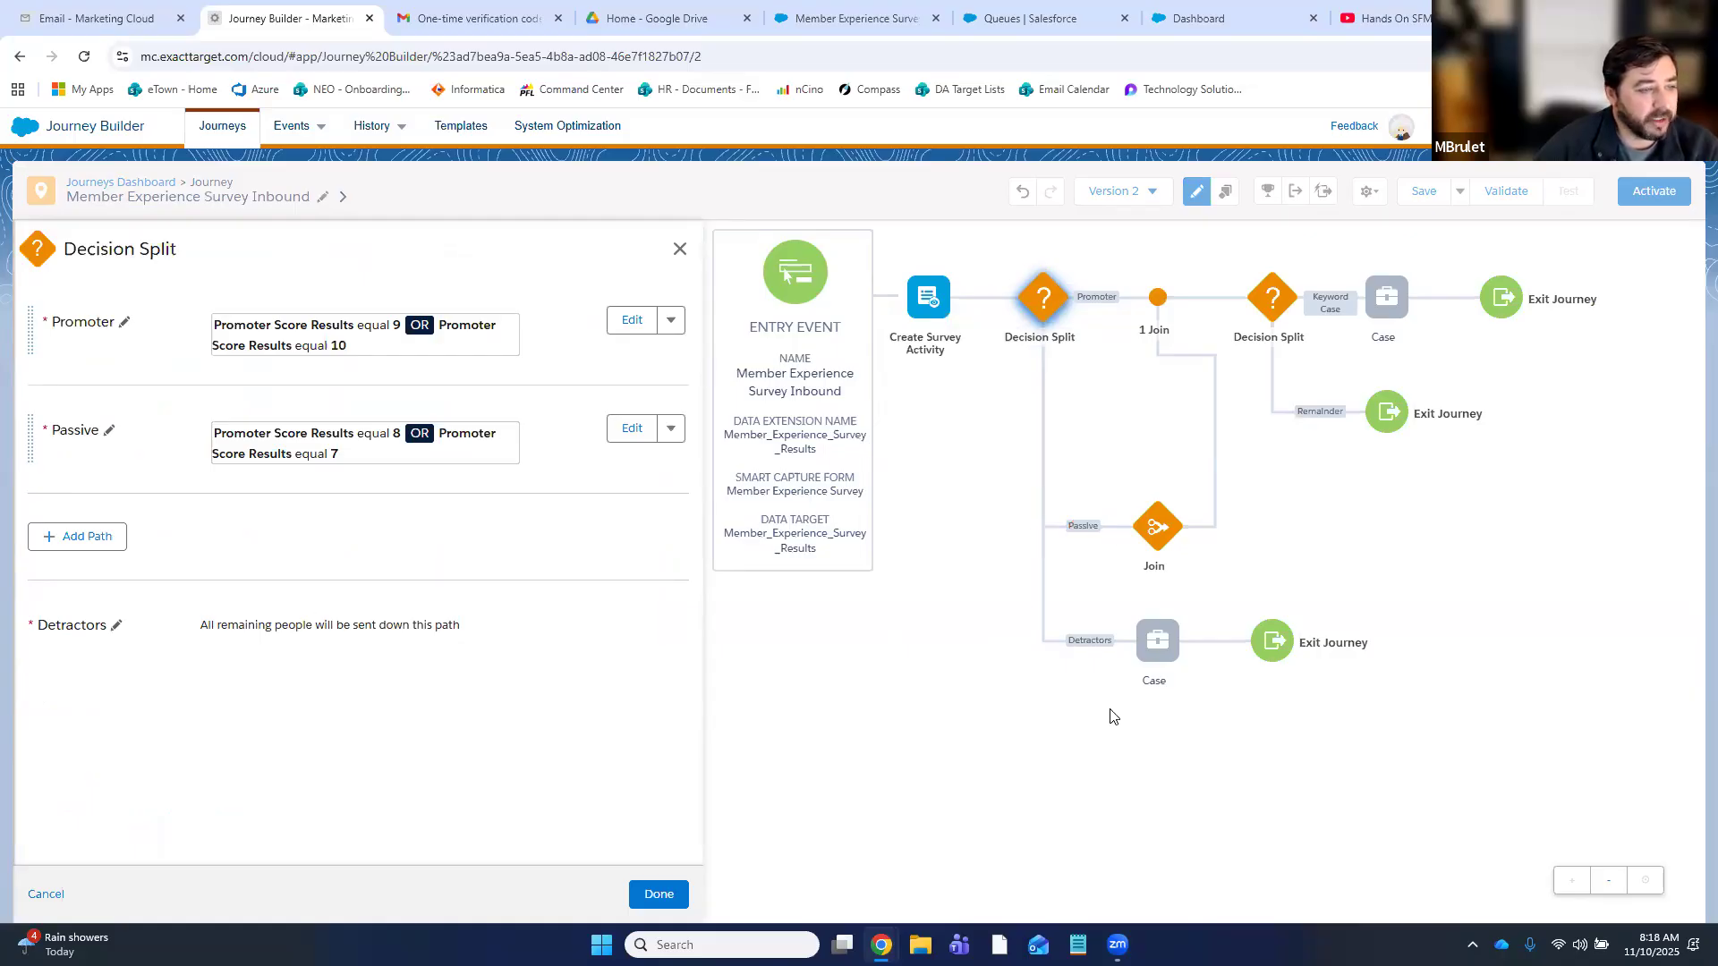
left_click(680, 255)
left_click(662, 435)
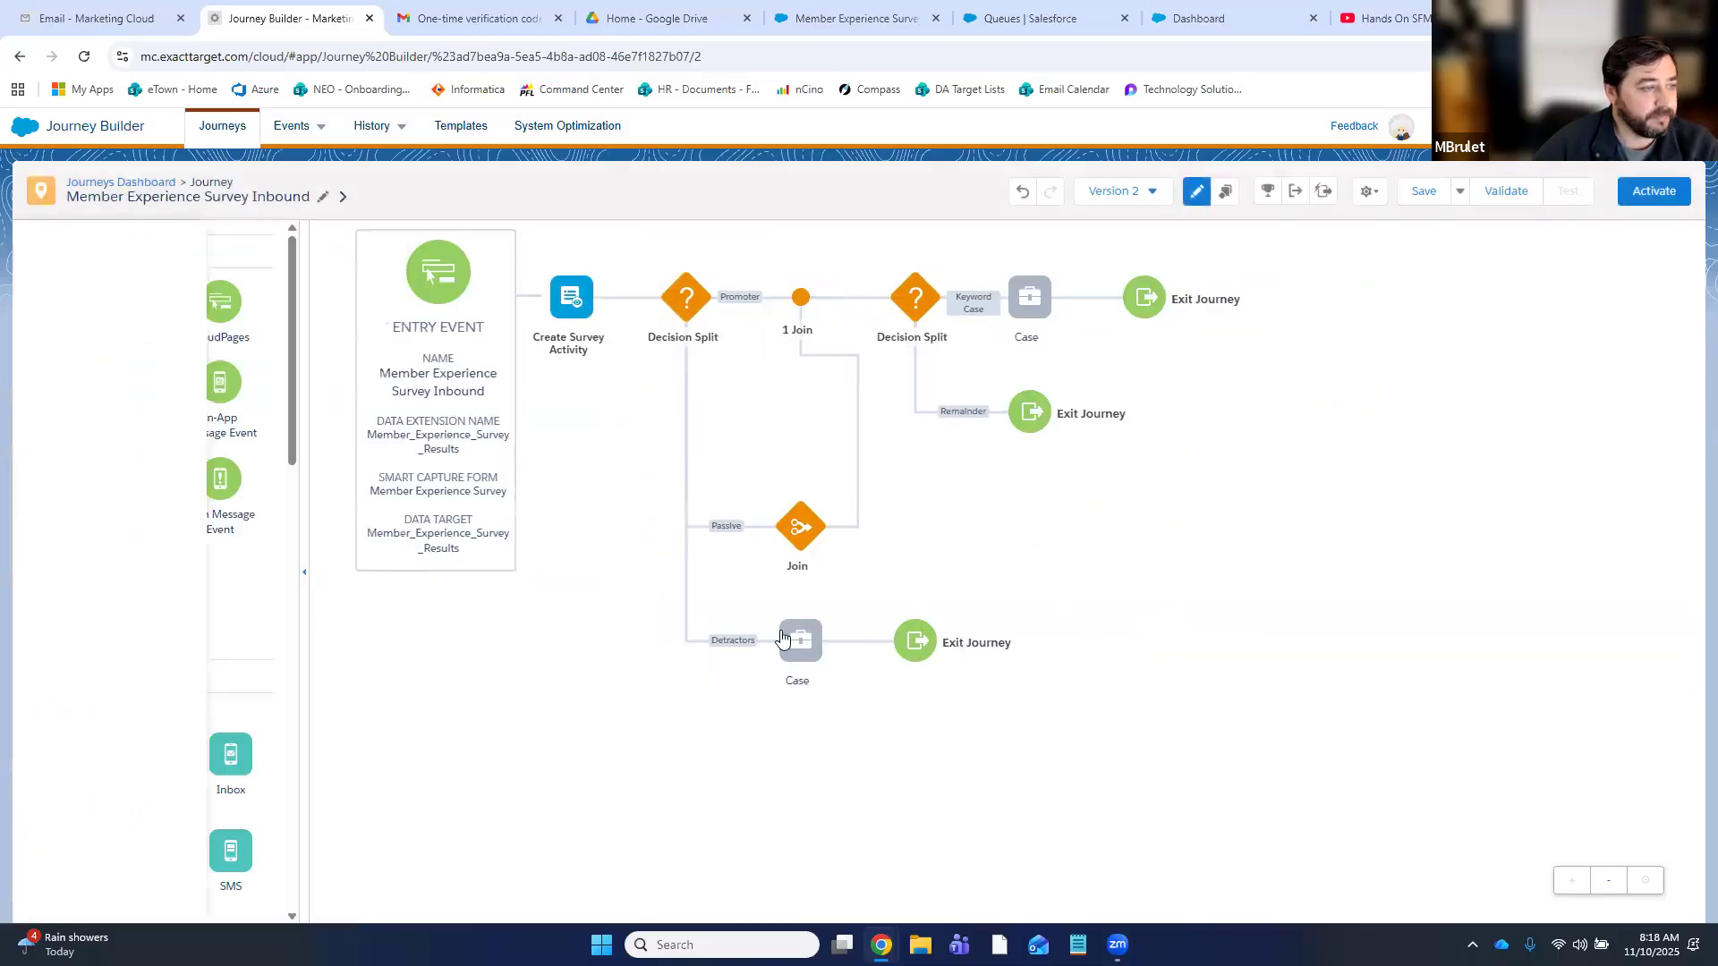
- Set the Detractors Case activity to create a new case and proceed to field mapping
left_click(763, 656)
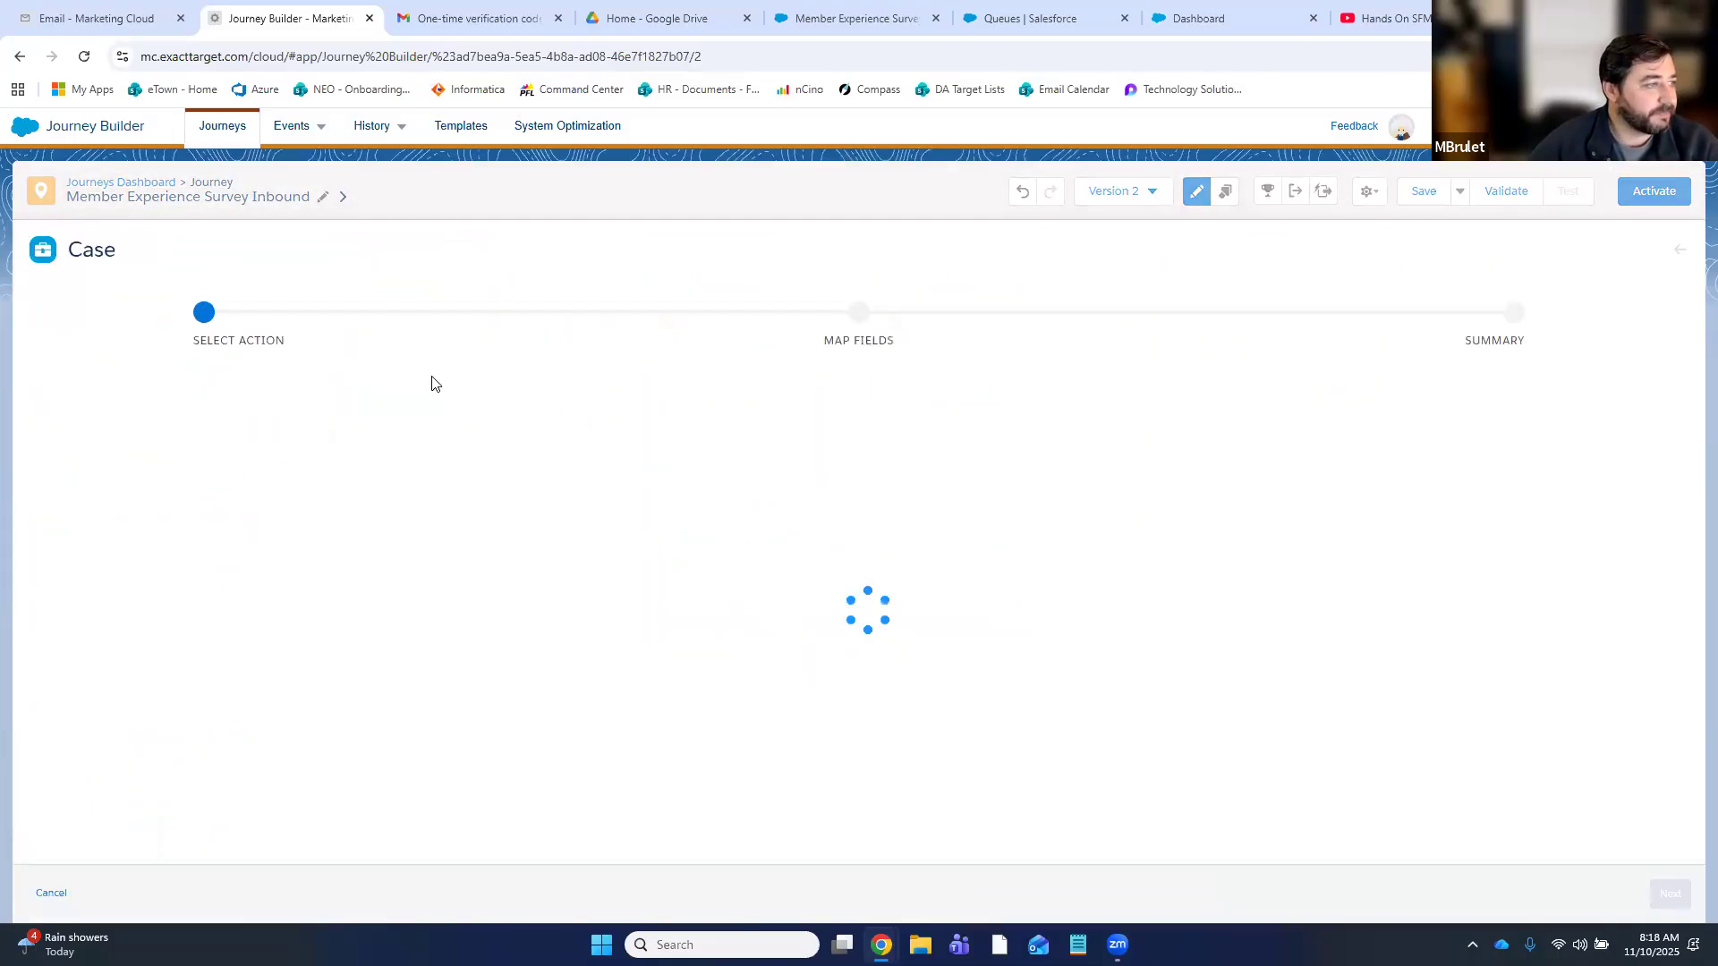
left_click(271, 485)
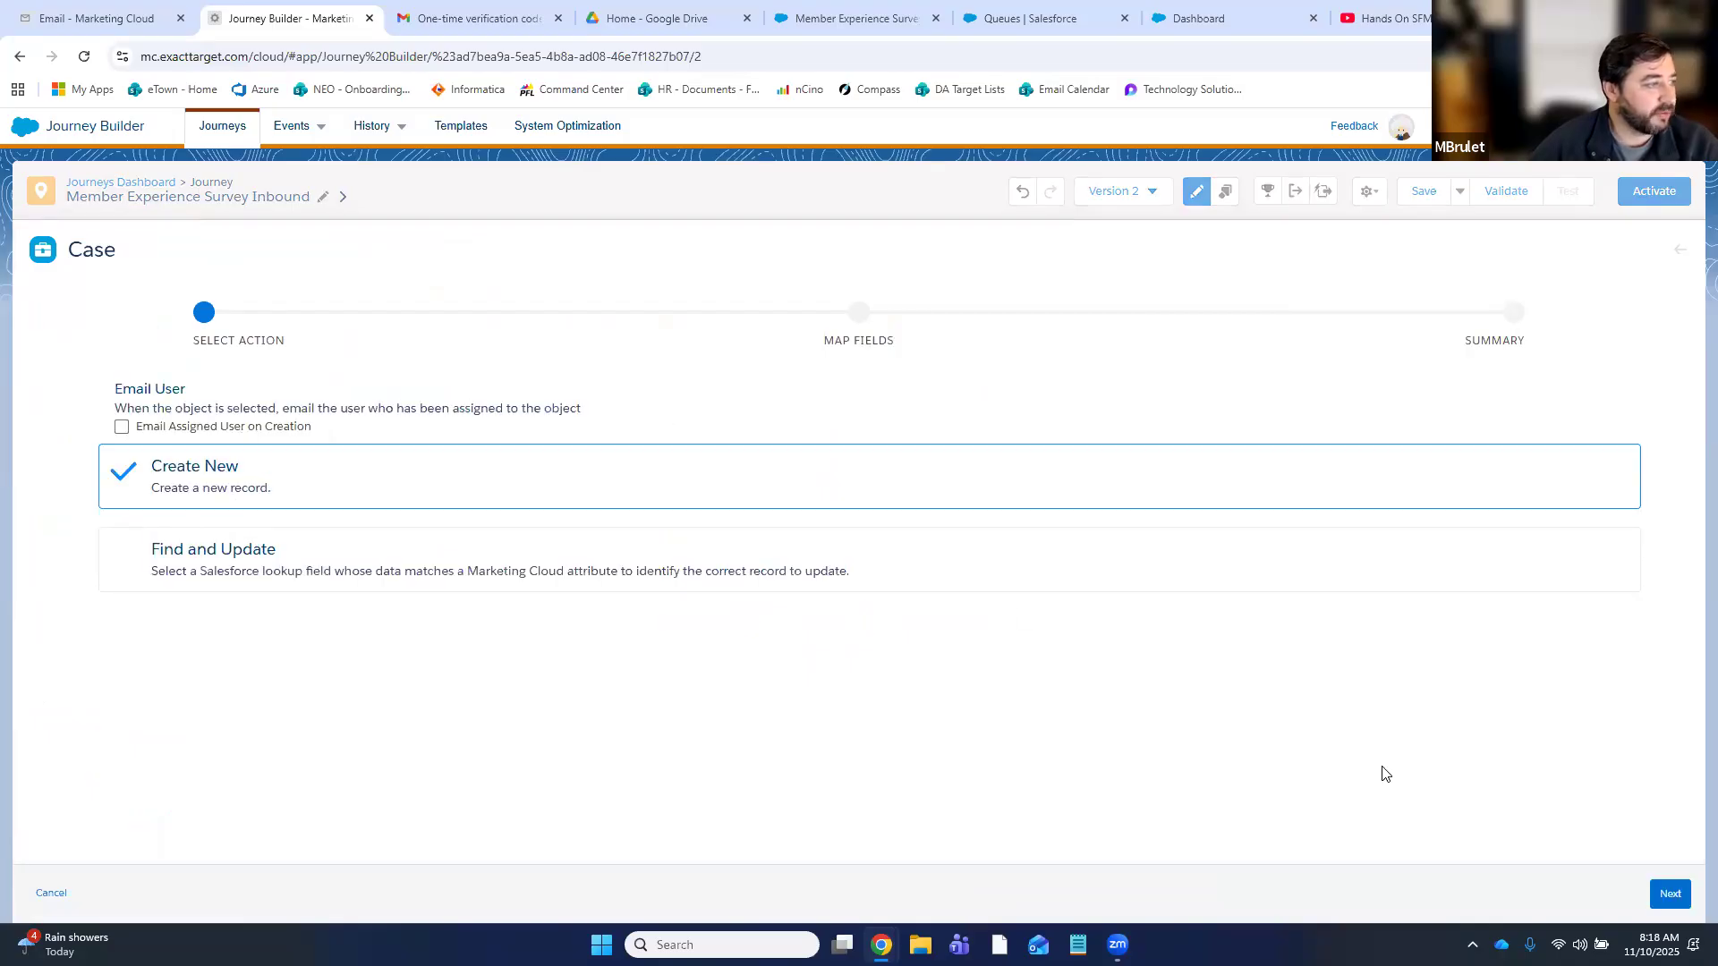
left_click(1670, 895)
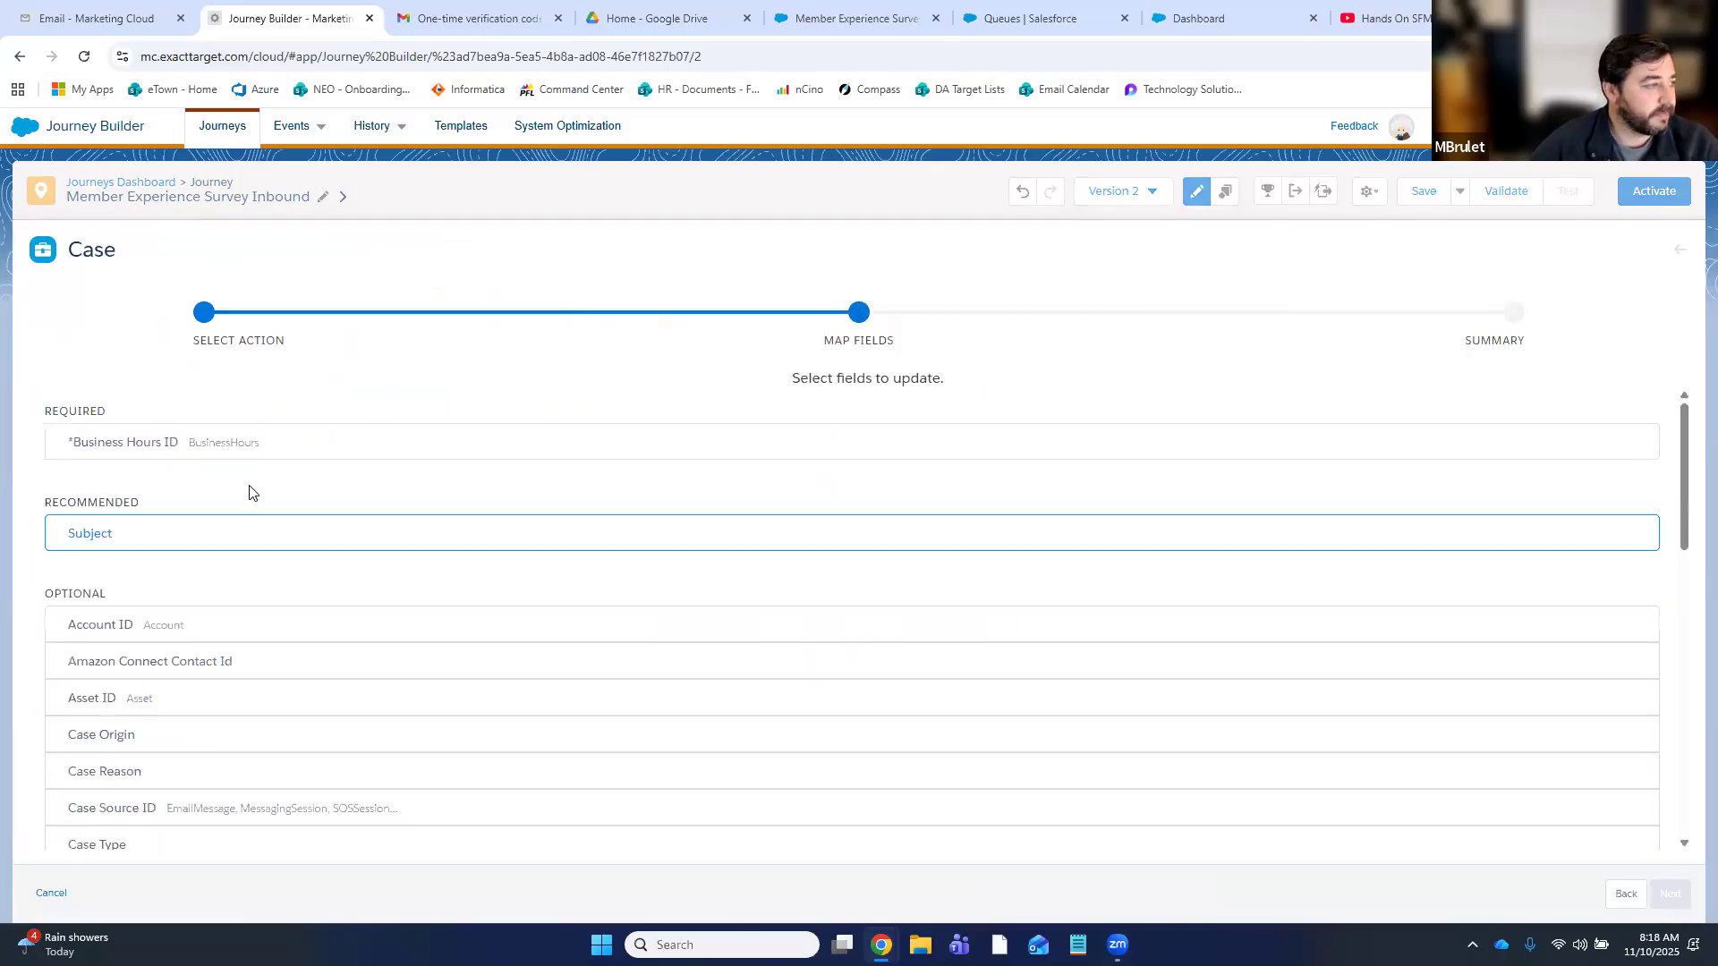
- Map Business Hours ID to Default via a %%% search, then begin the Subject mapping
left_click(299, 445)
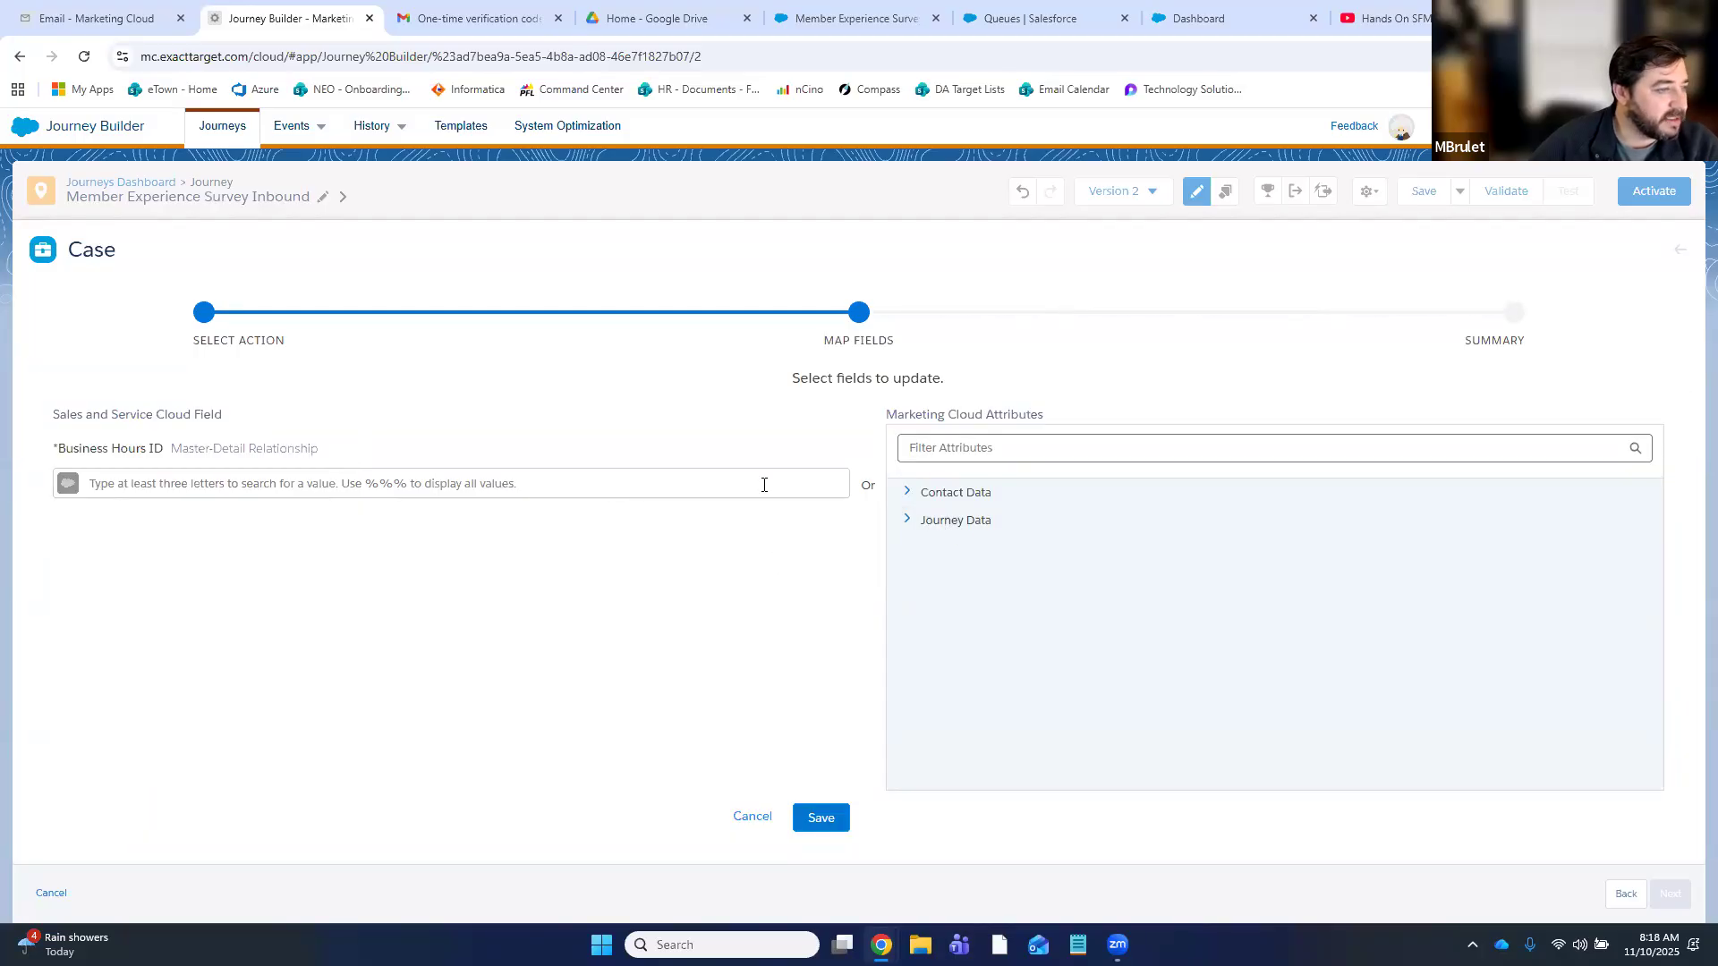
left_click(480, 486)
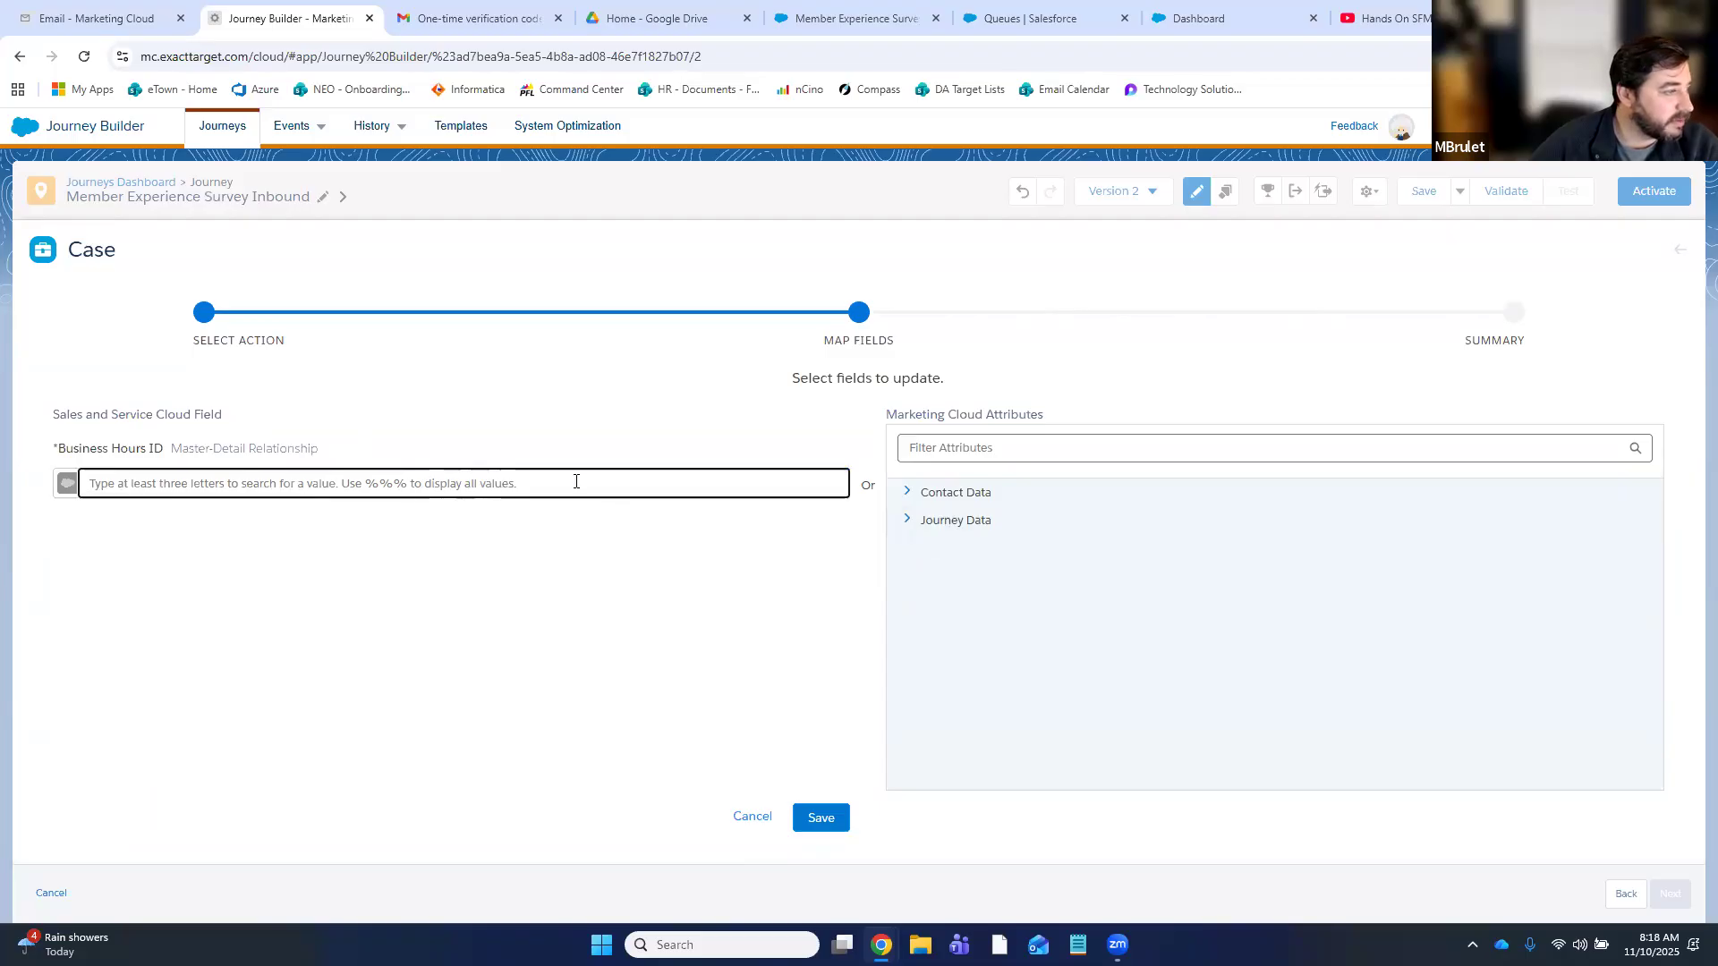
type("%%%")
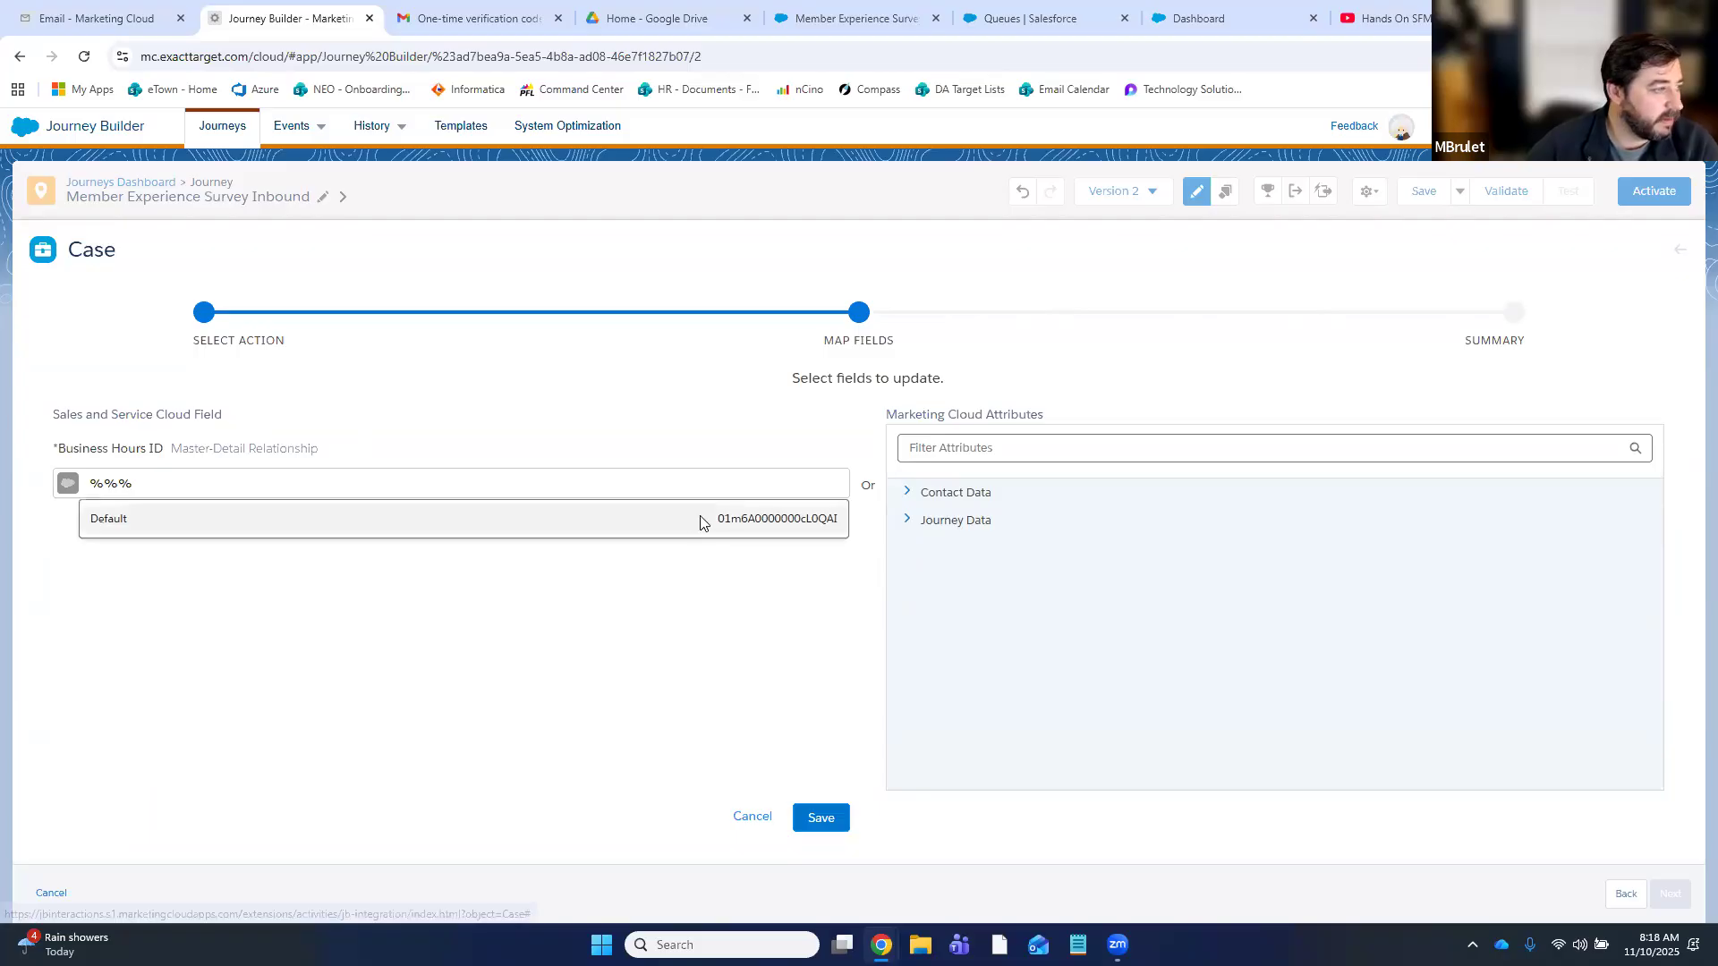
left_click(702, 523)
left_click(821, 817)
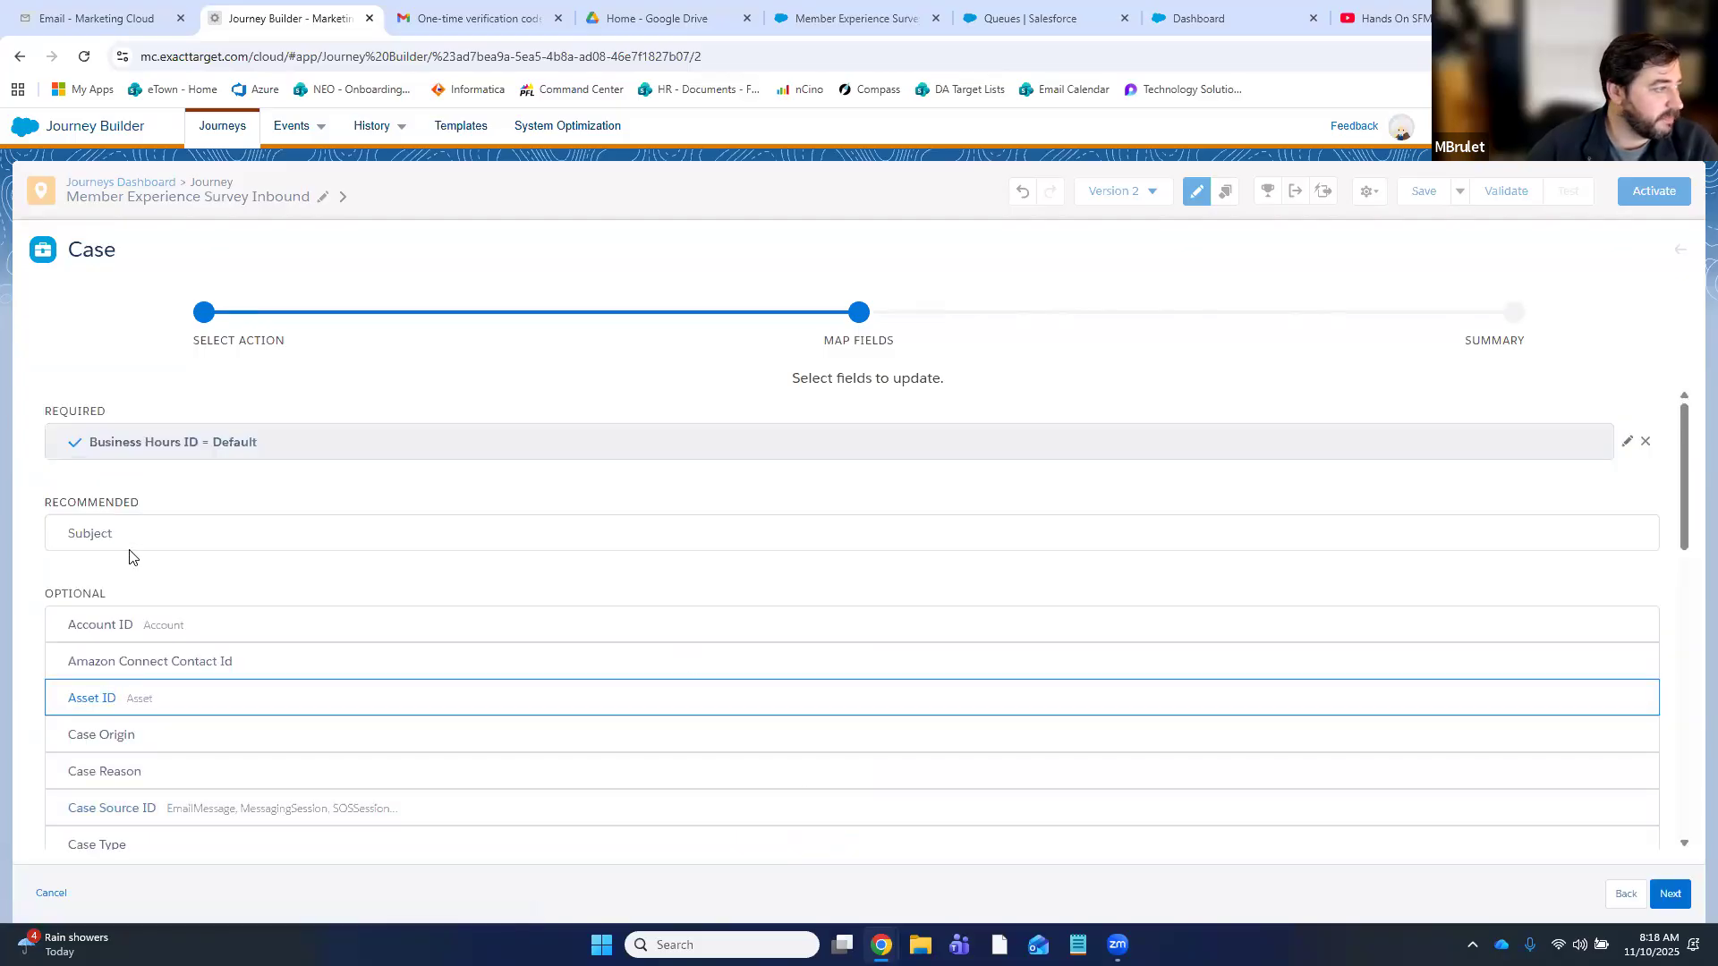
left_click(255, 540)
left_click(609, 483)
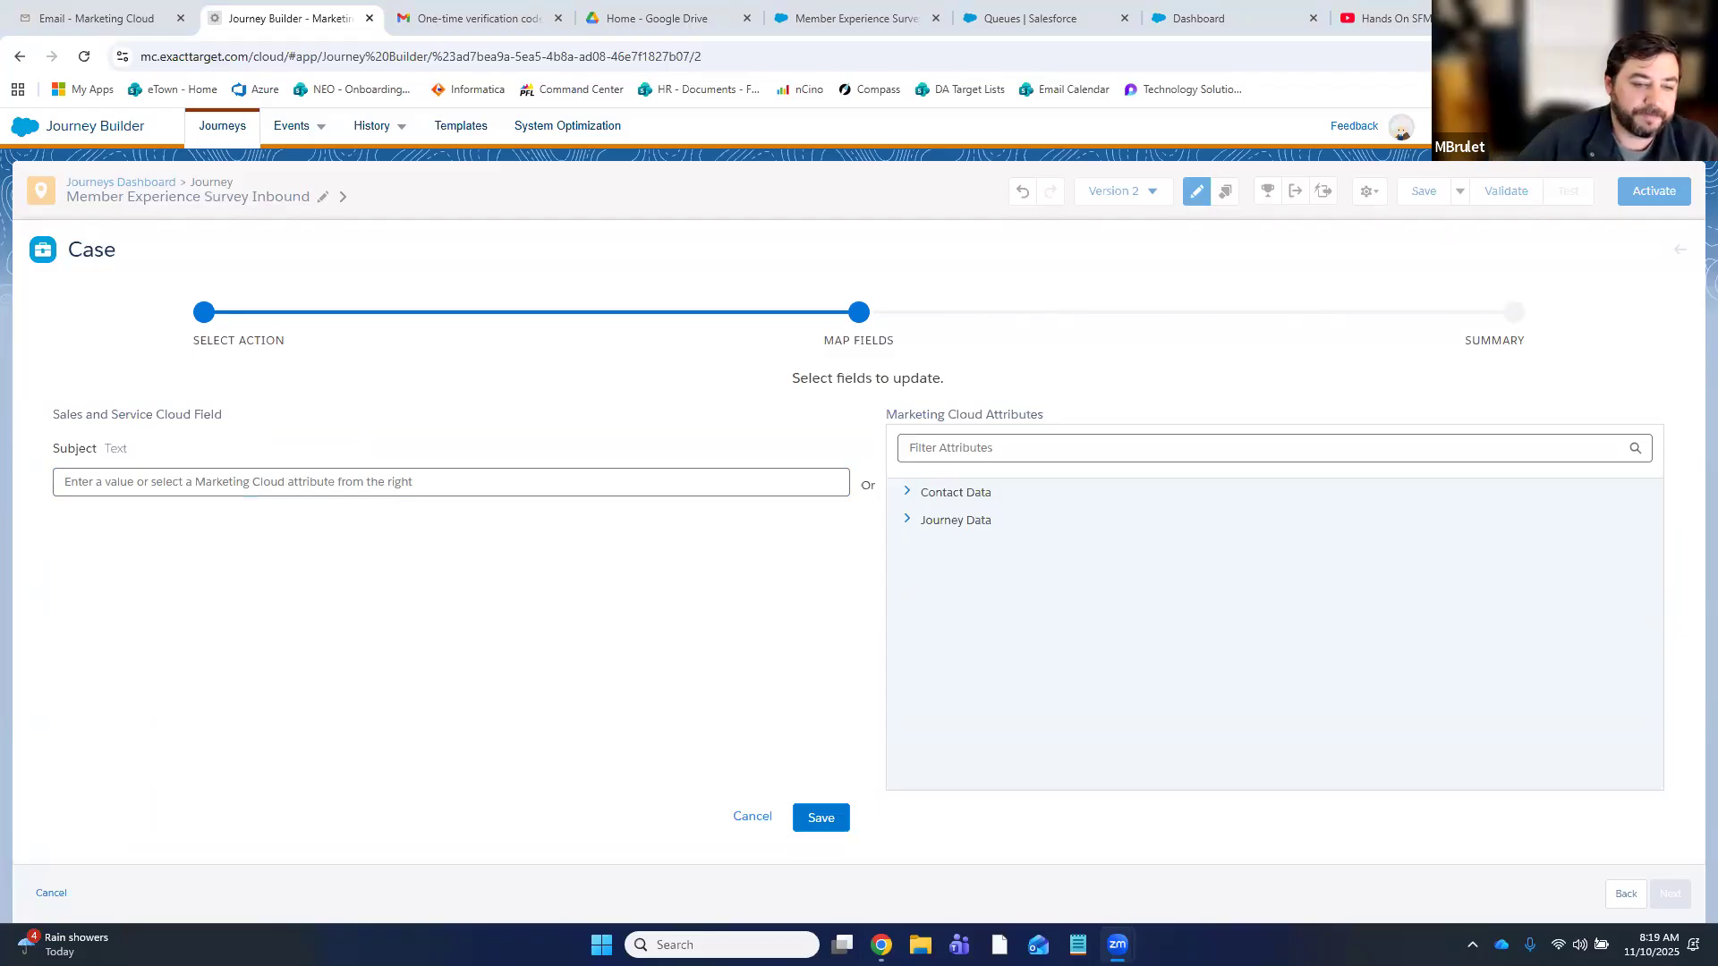
- Save the case Subject as 'Member Experience Survey Review Followup'
left_click(269, 476)
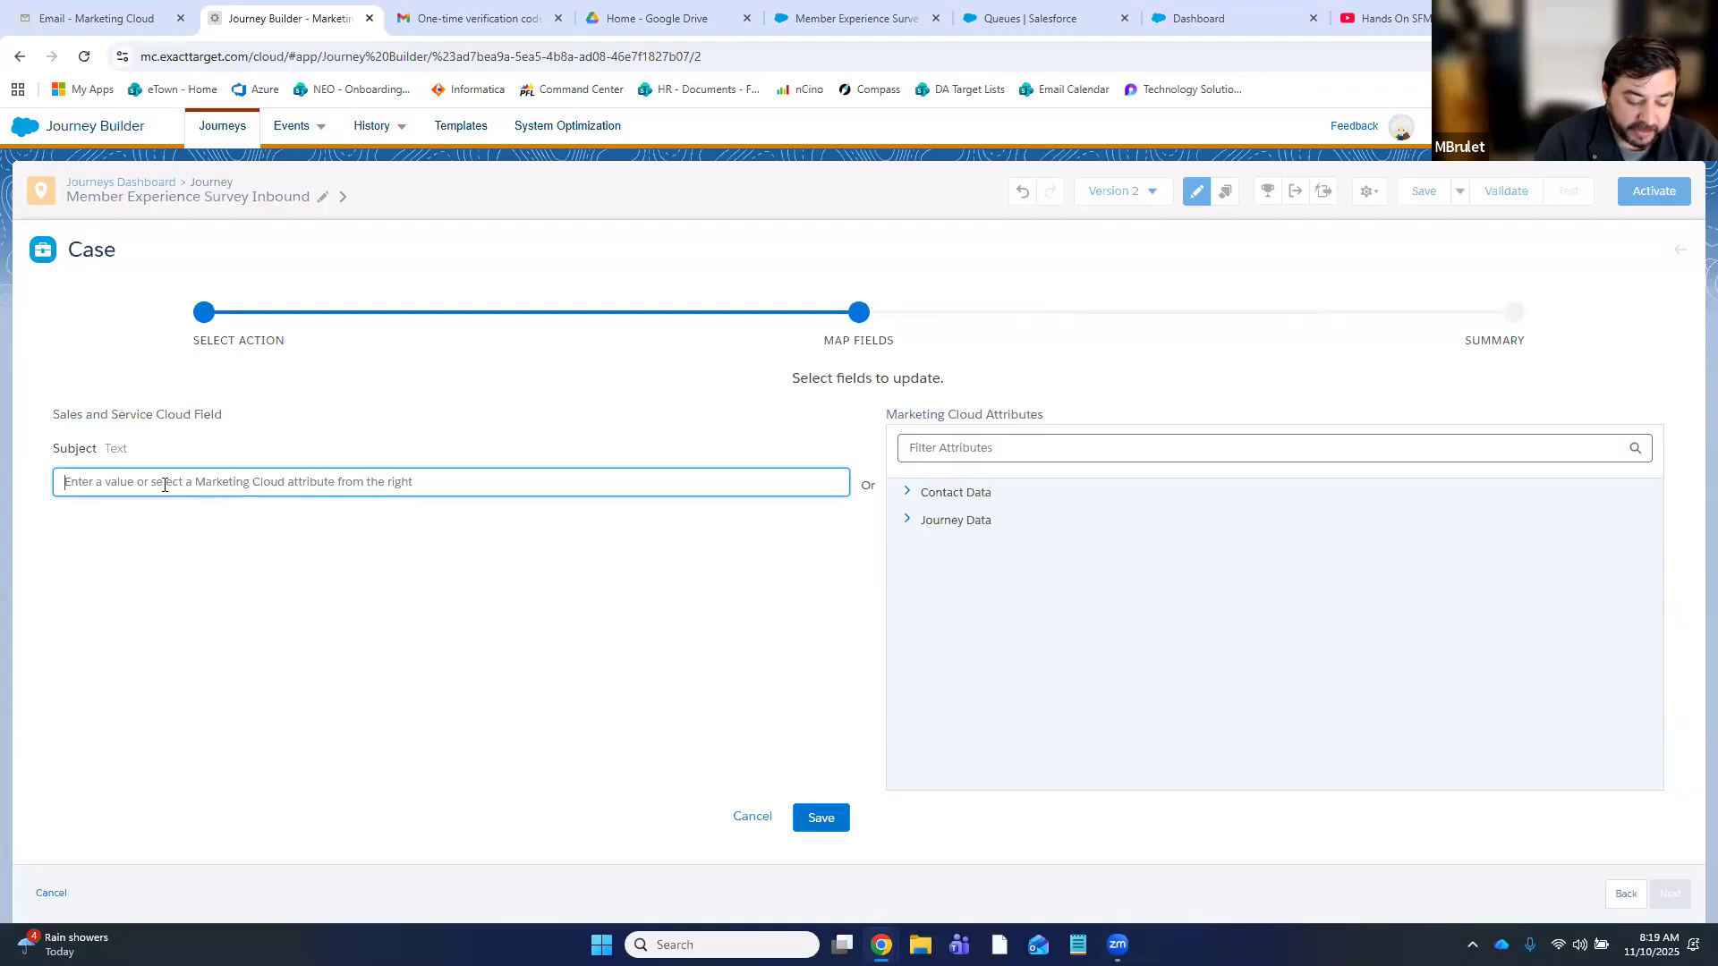
type("Member Experience Survey")
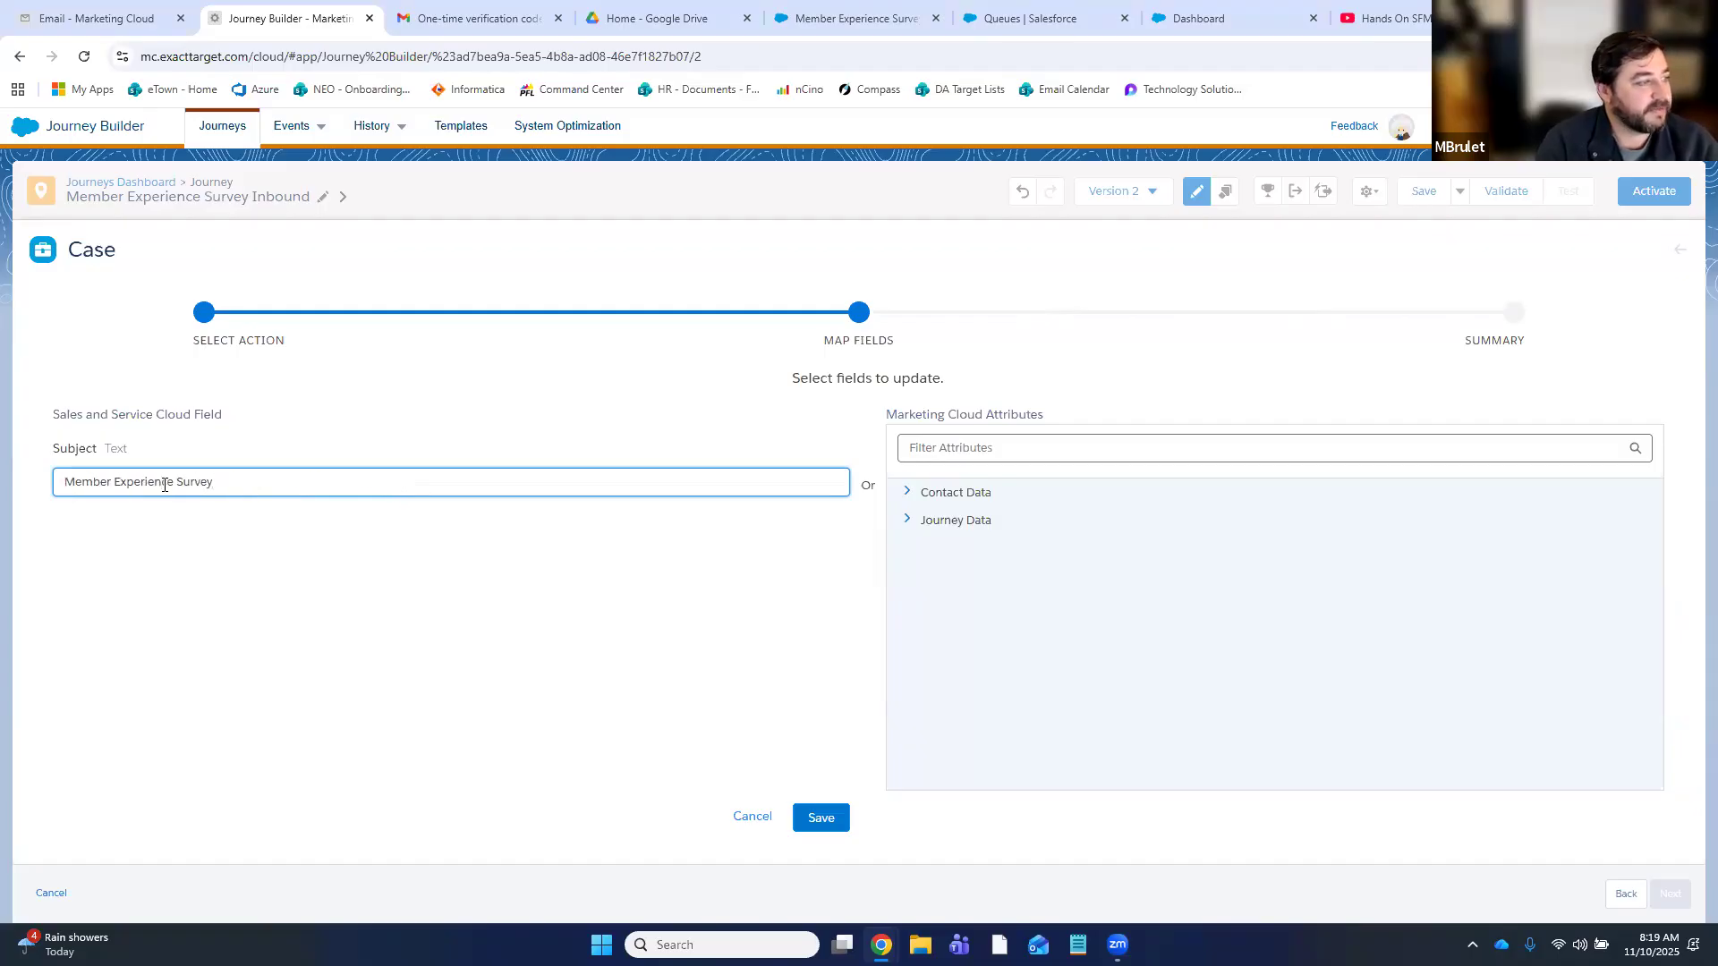
type(" Review Followup")
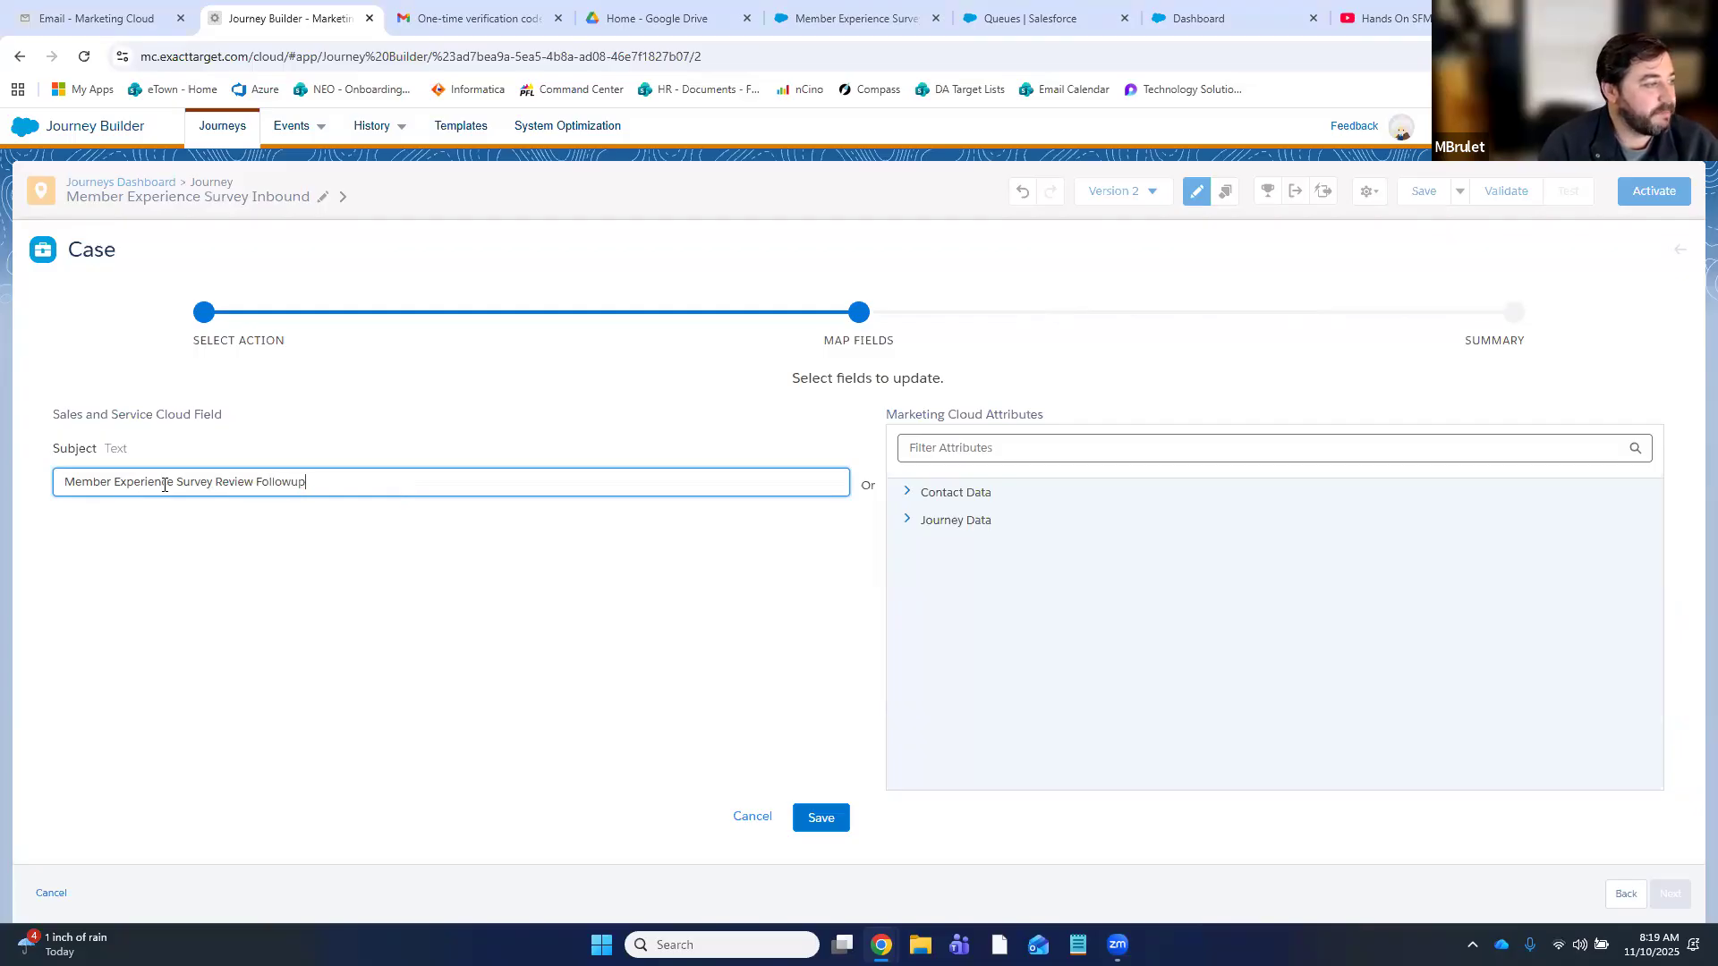
left_click(821, 818)
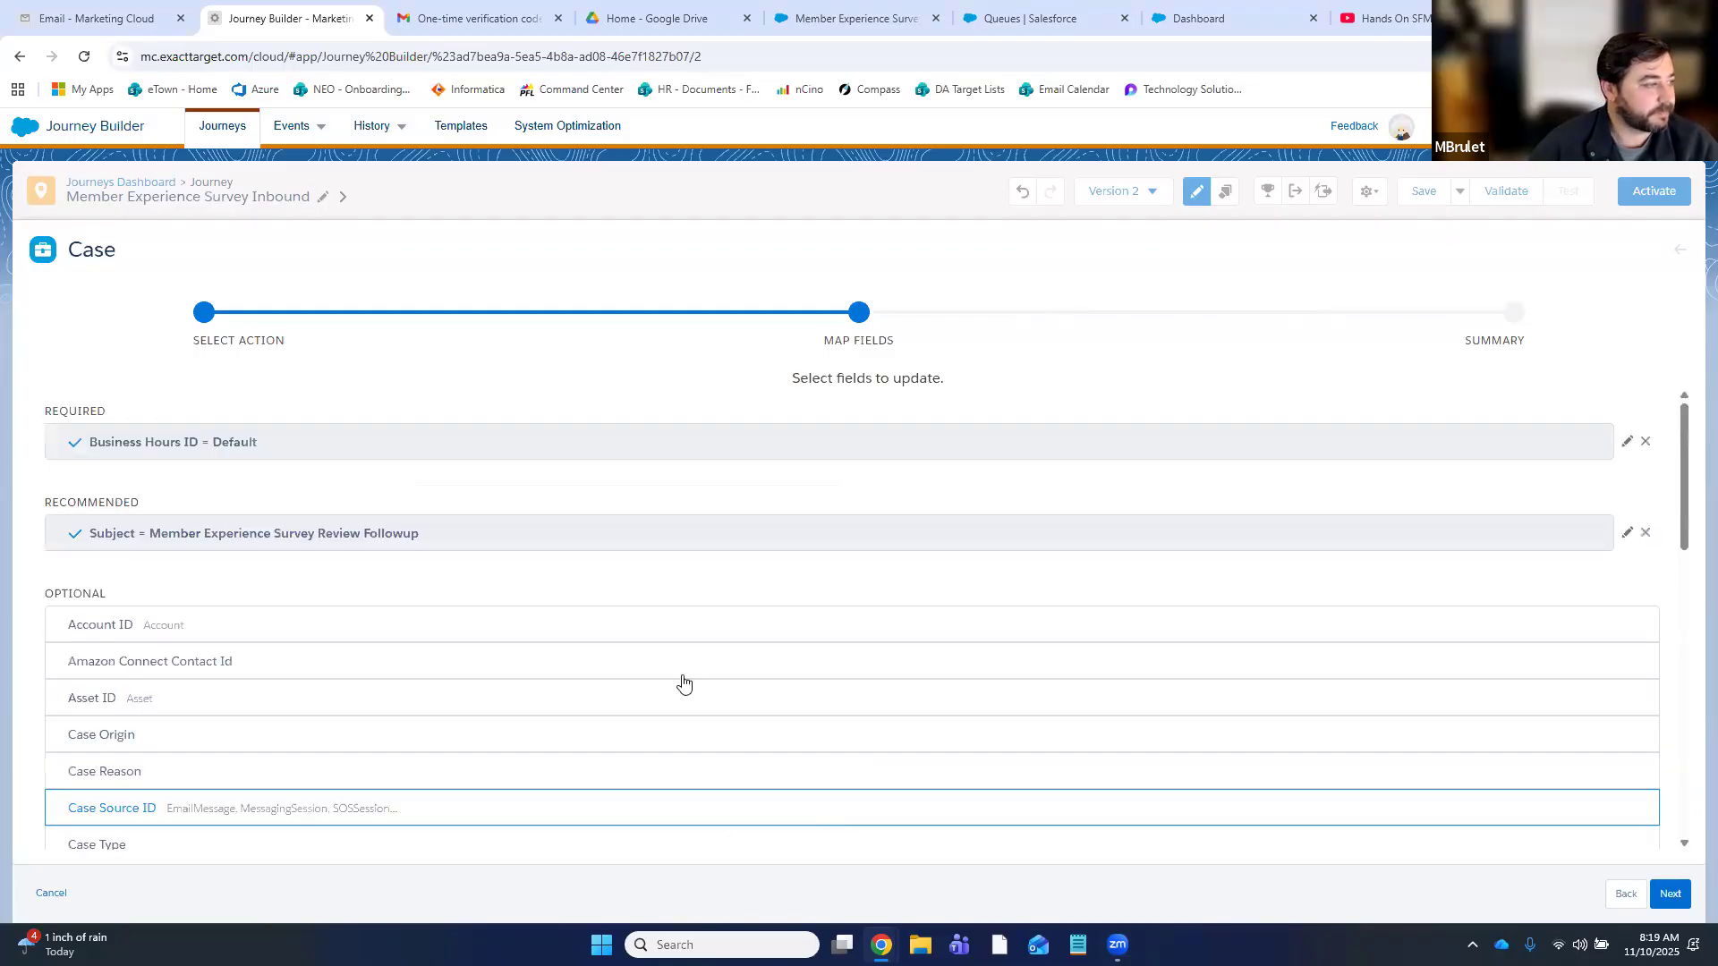
scroll(358, 627, "down", 1)
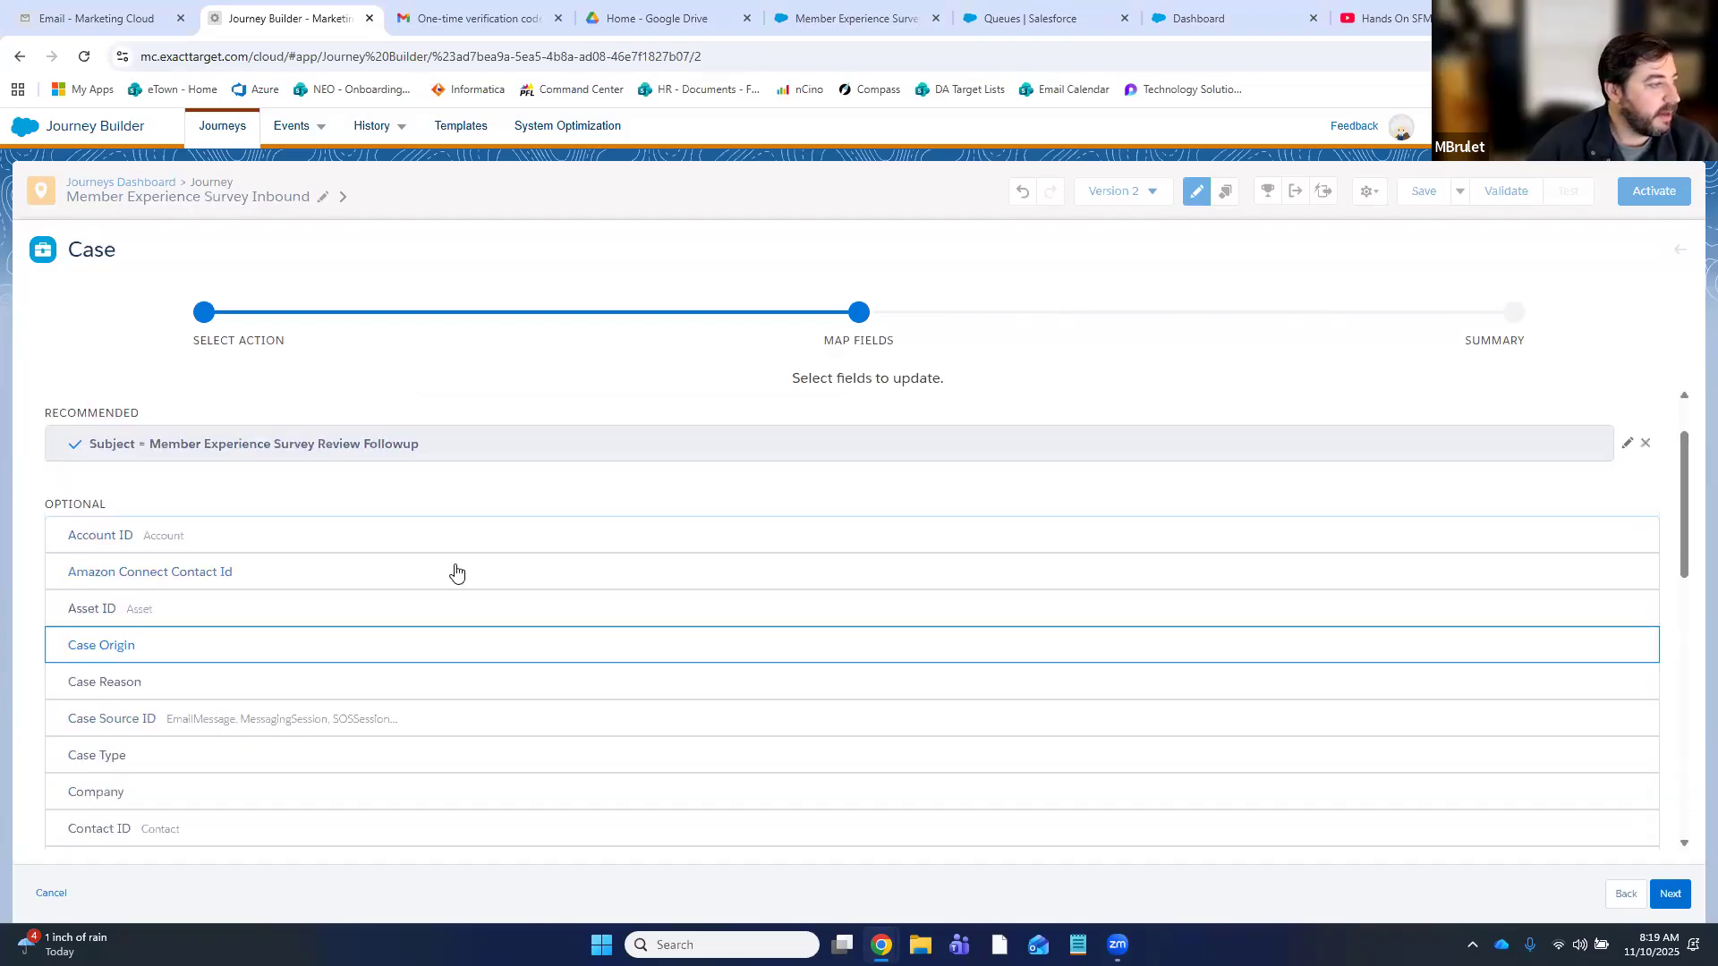
- Map Account ID to Journey Data > Entry: TRIGGER > AccountID
left_click(224, 537)
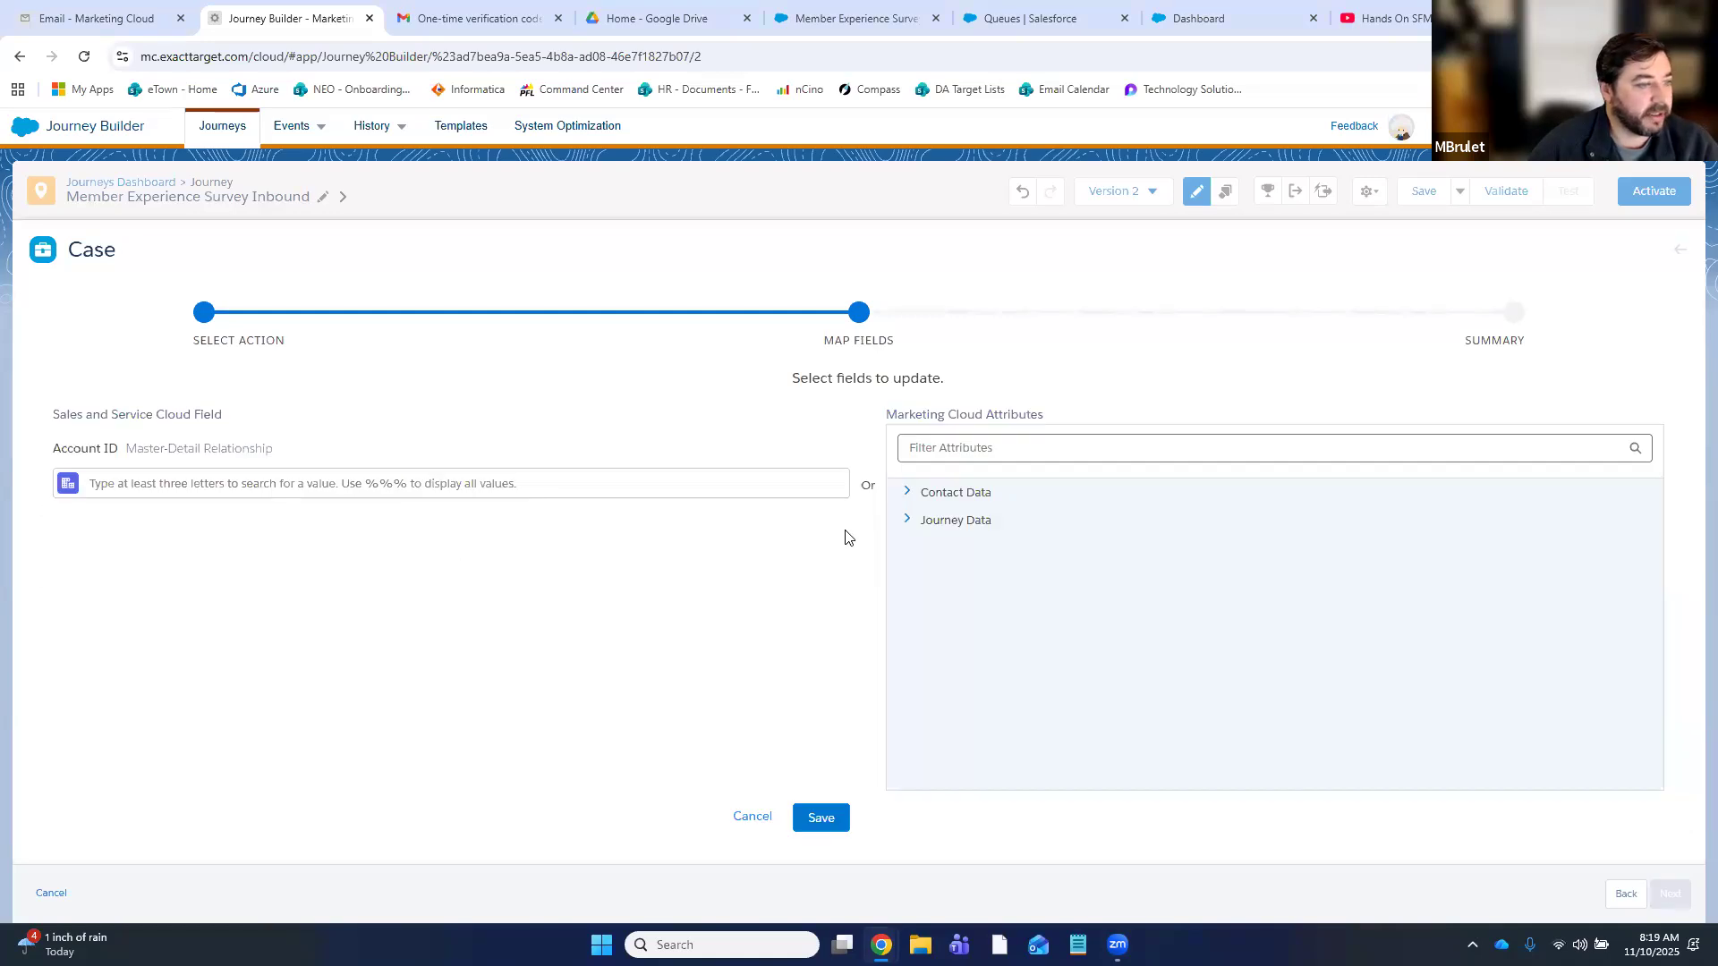
left_click(929, 526)
left_click(940, 577)
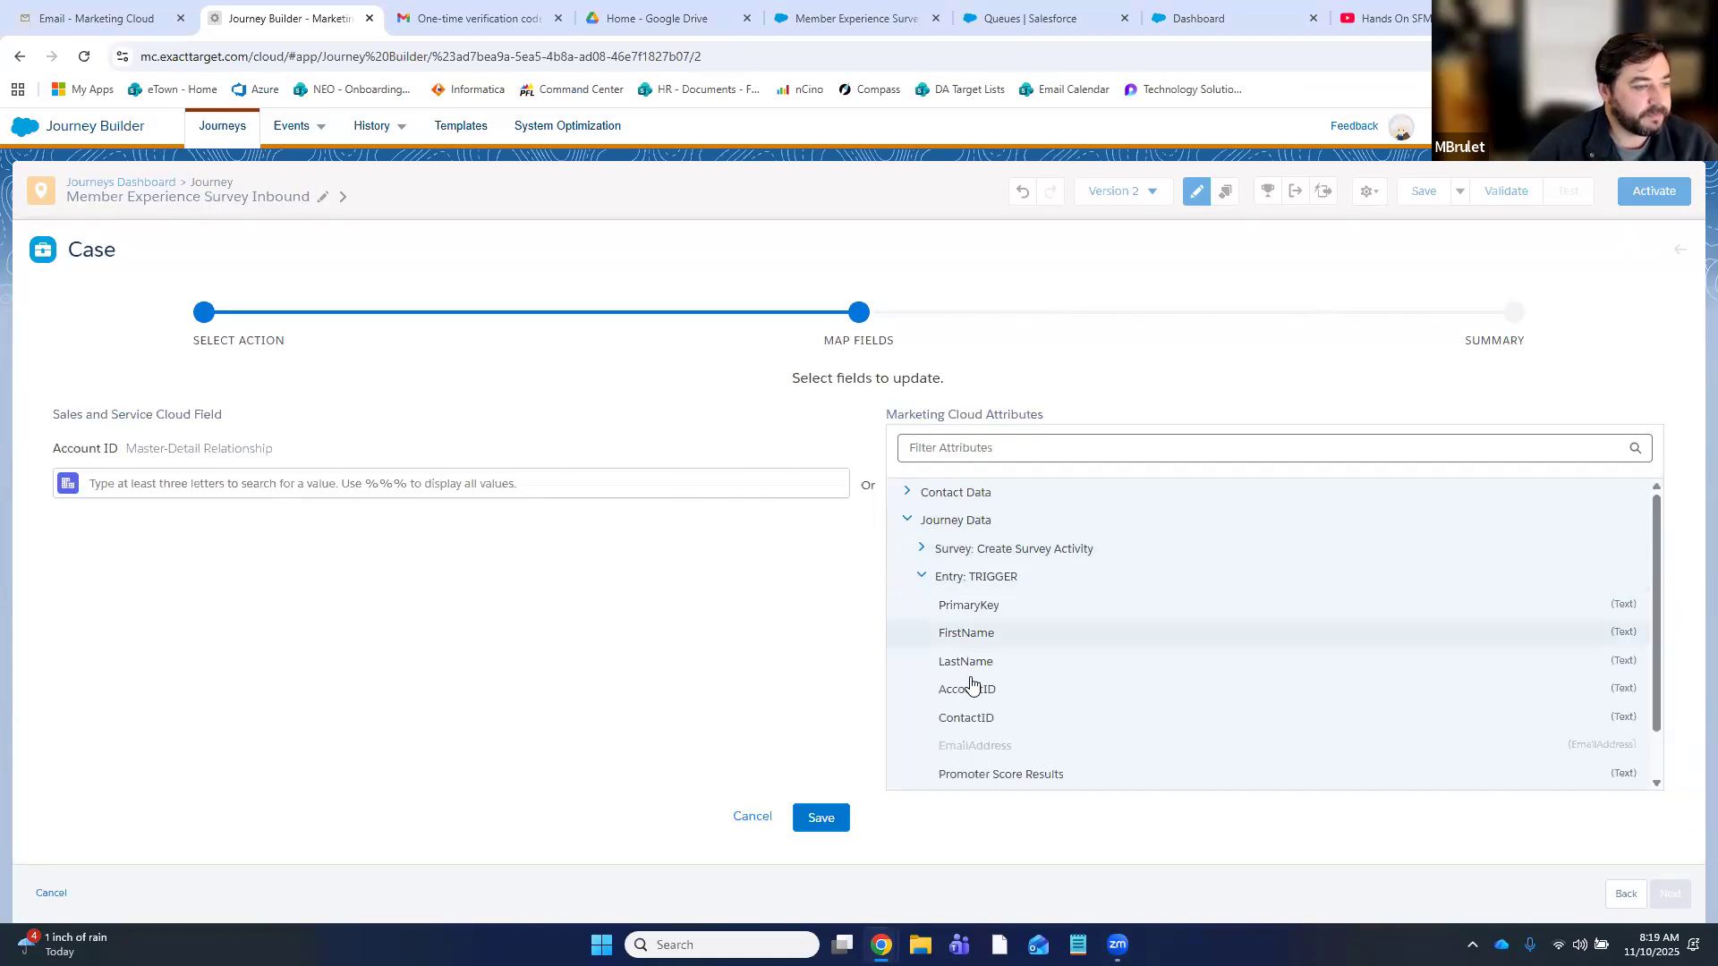
left_click(913, 683)
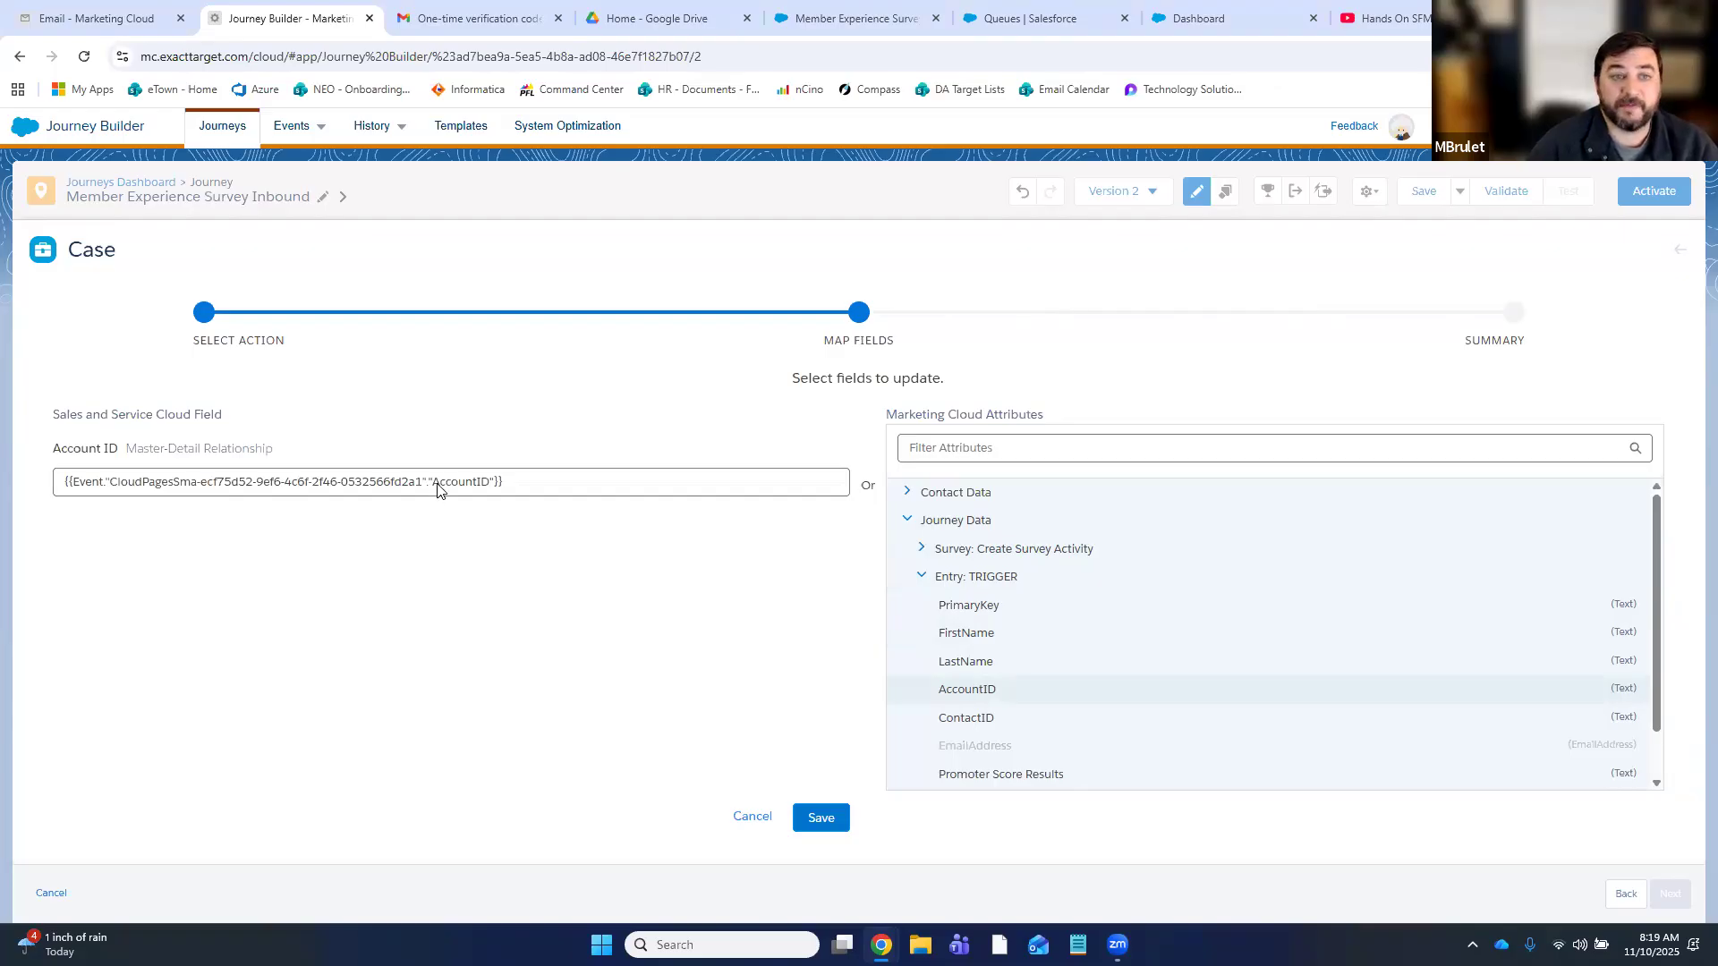
left_click(820, 818)
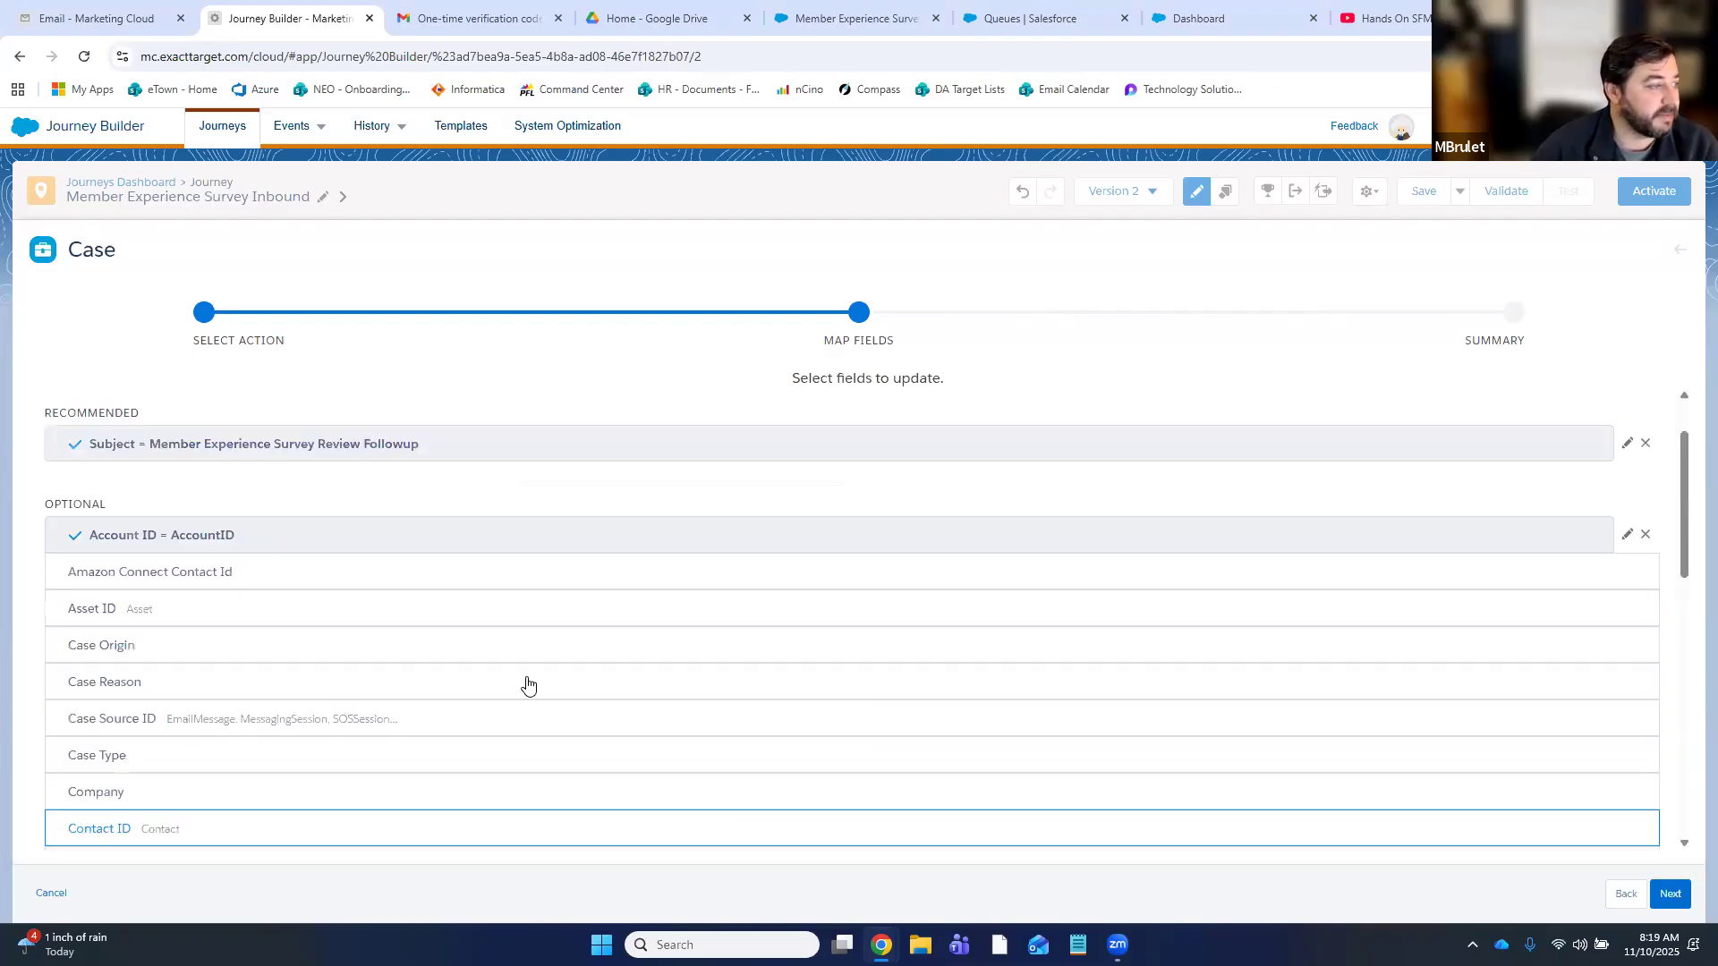
- Set Case Origin to Web, leaving Case Type unmapped
left_click(167, 652)
left_click(165, 491)
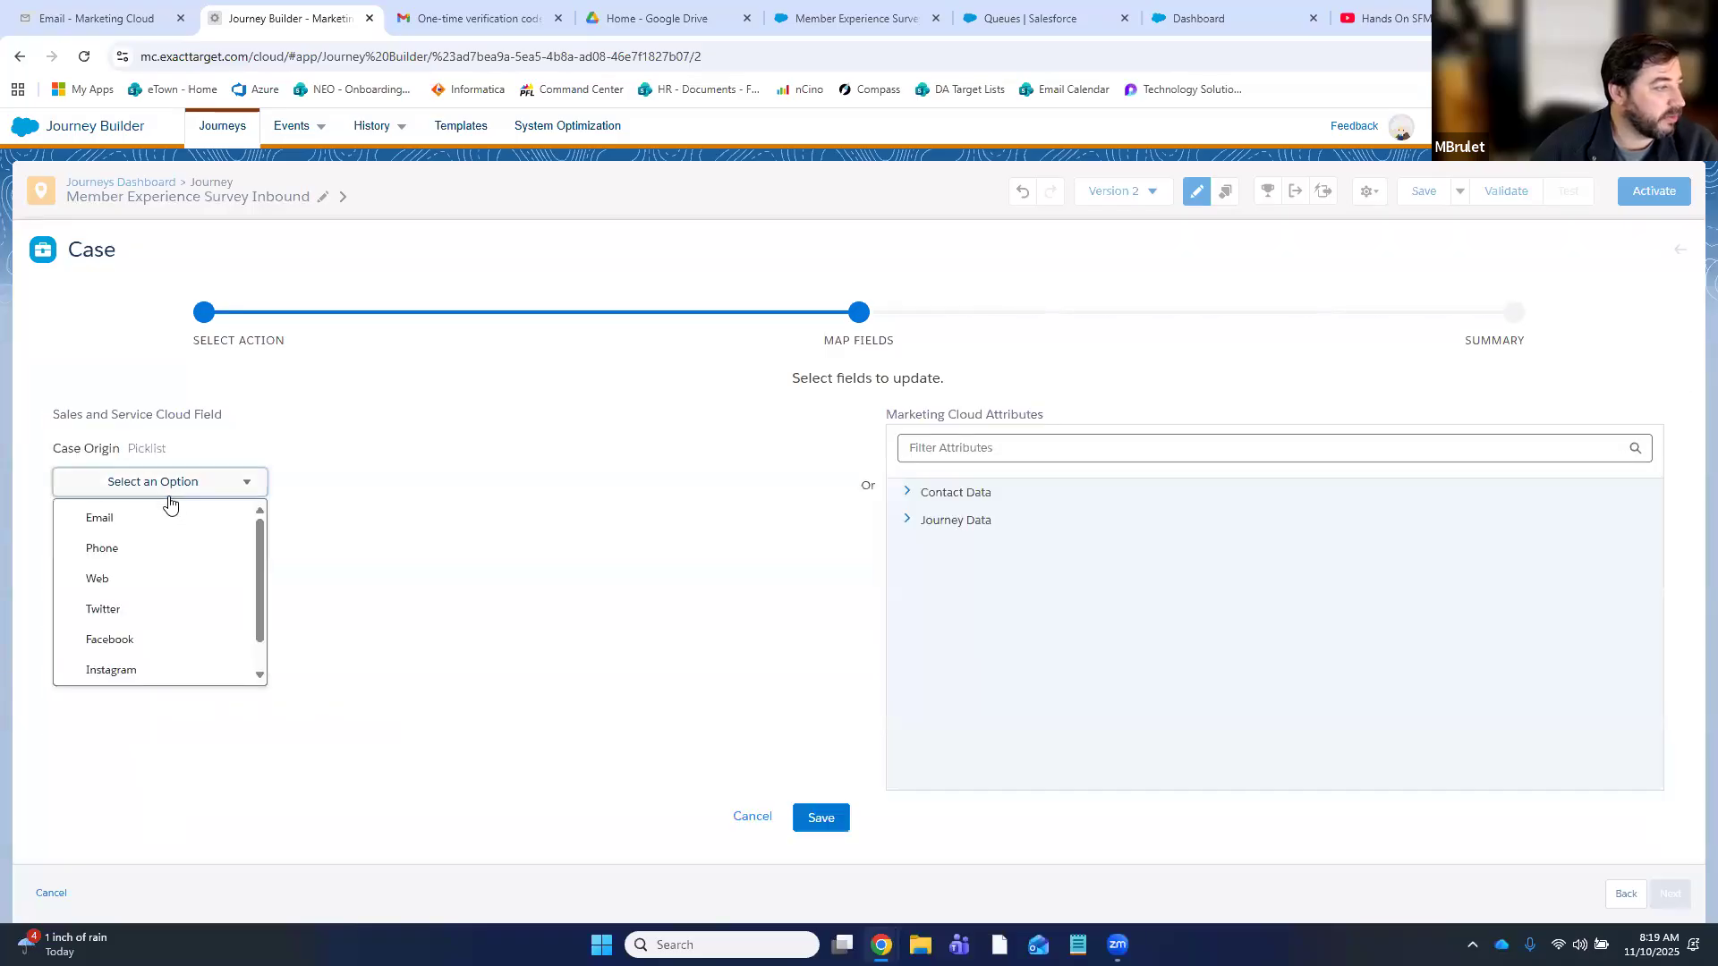
left_click(112, 580)
left_click(821, 818)
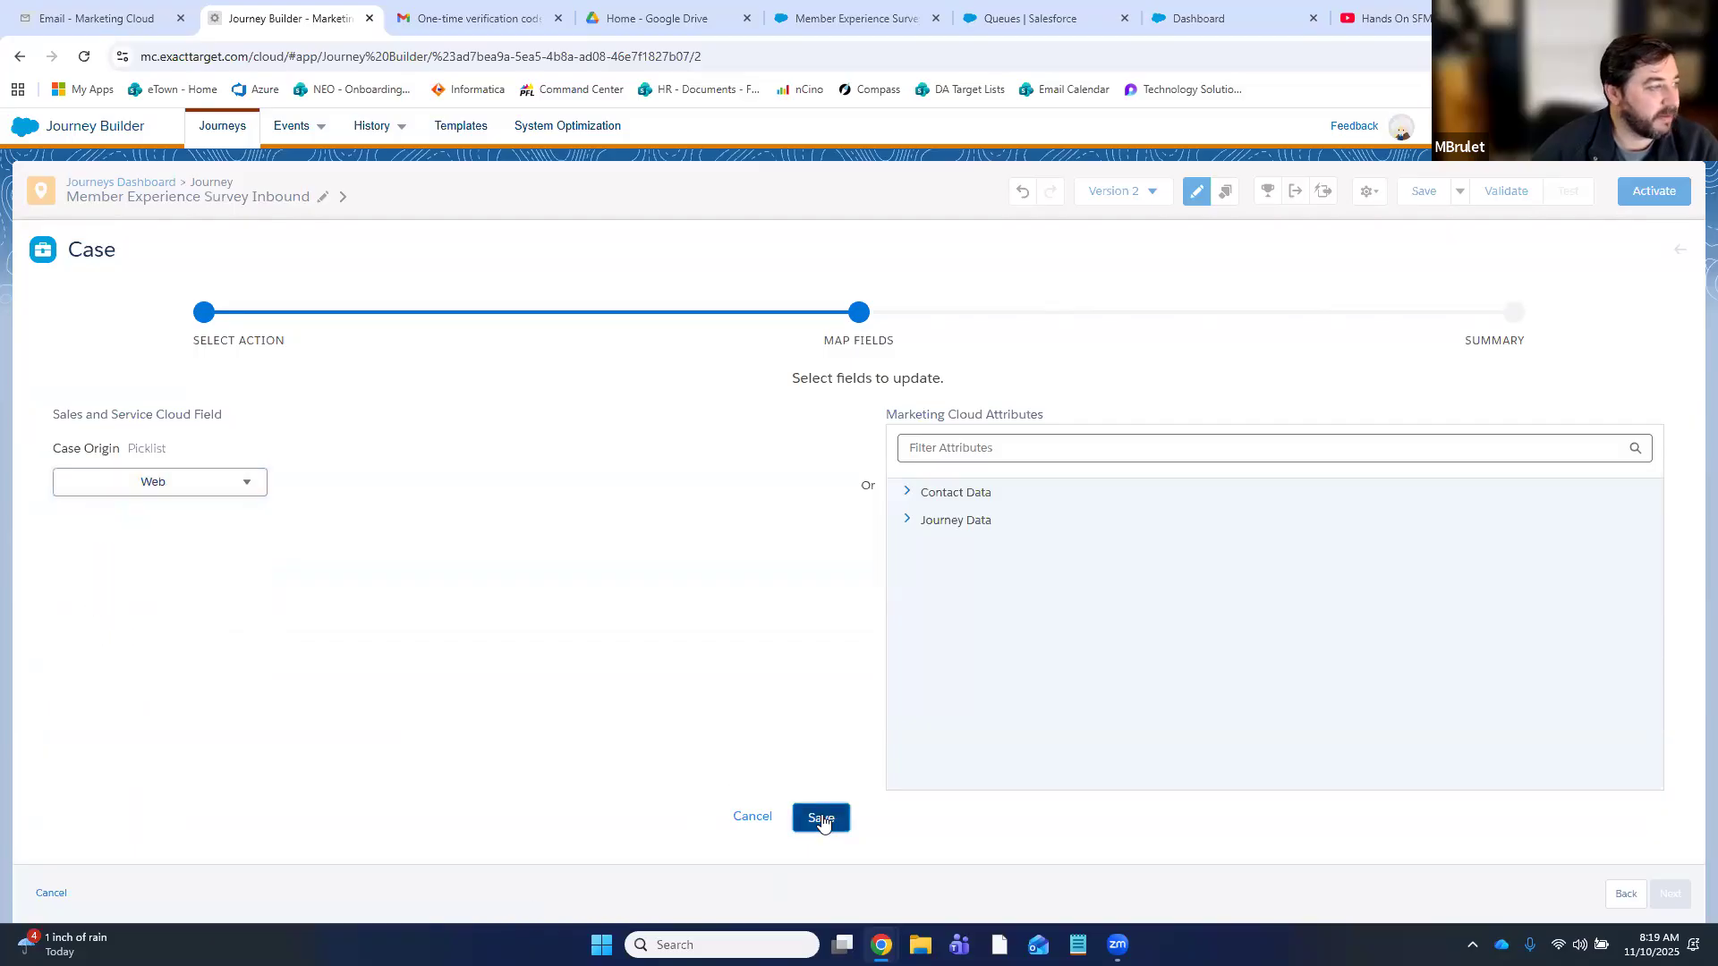
scroll(138, 614, "down", 2)
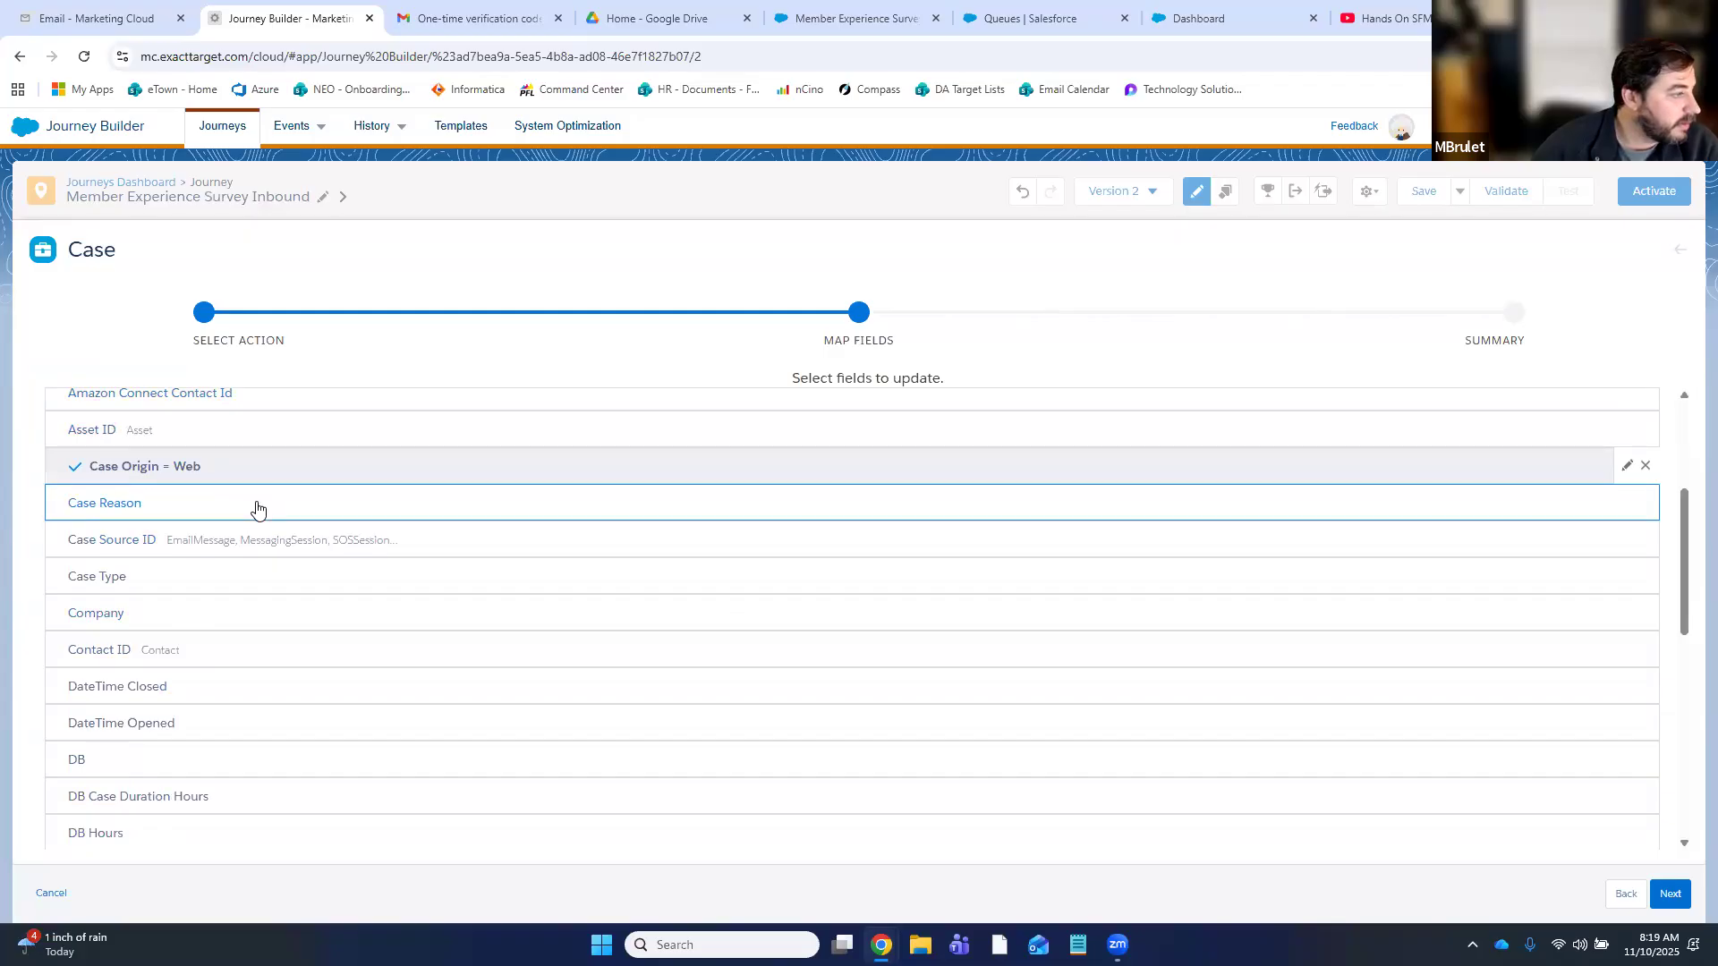
left_click(226, 583)
left_click(191, 484)
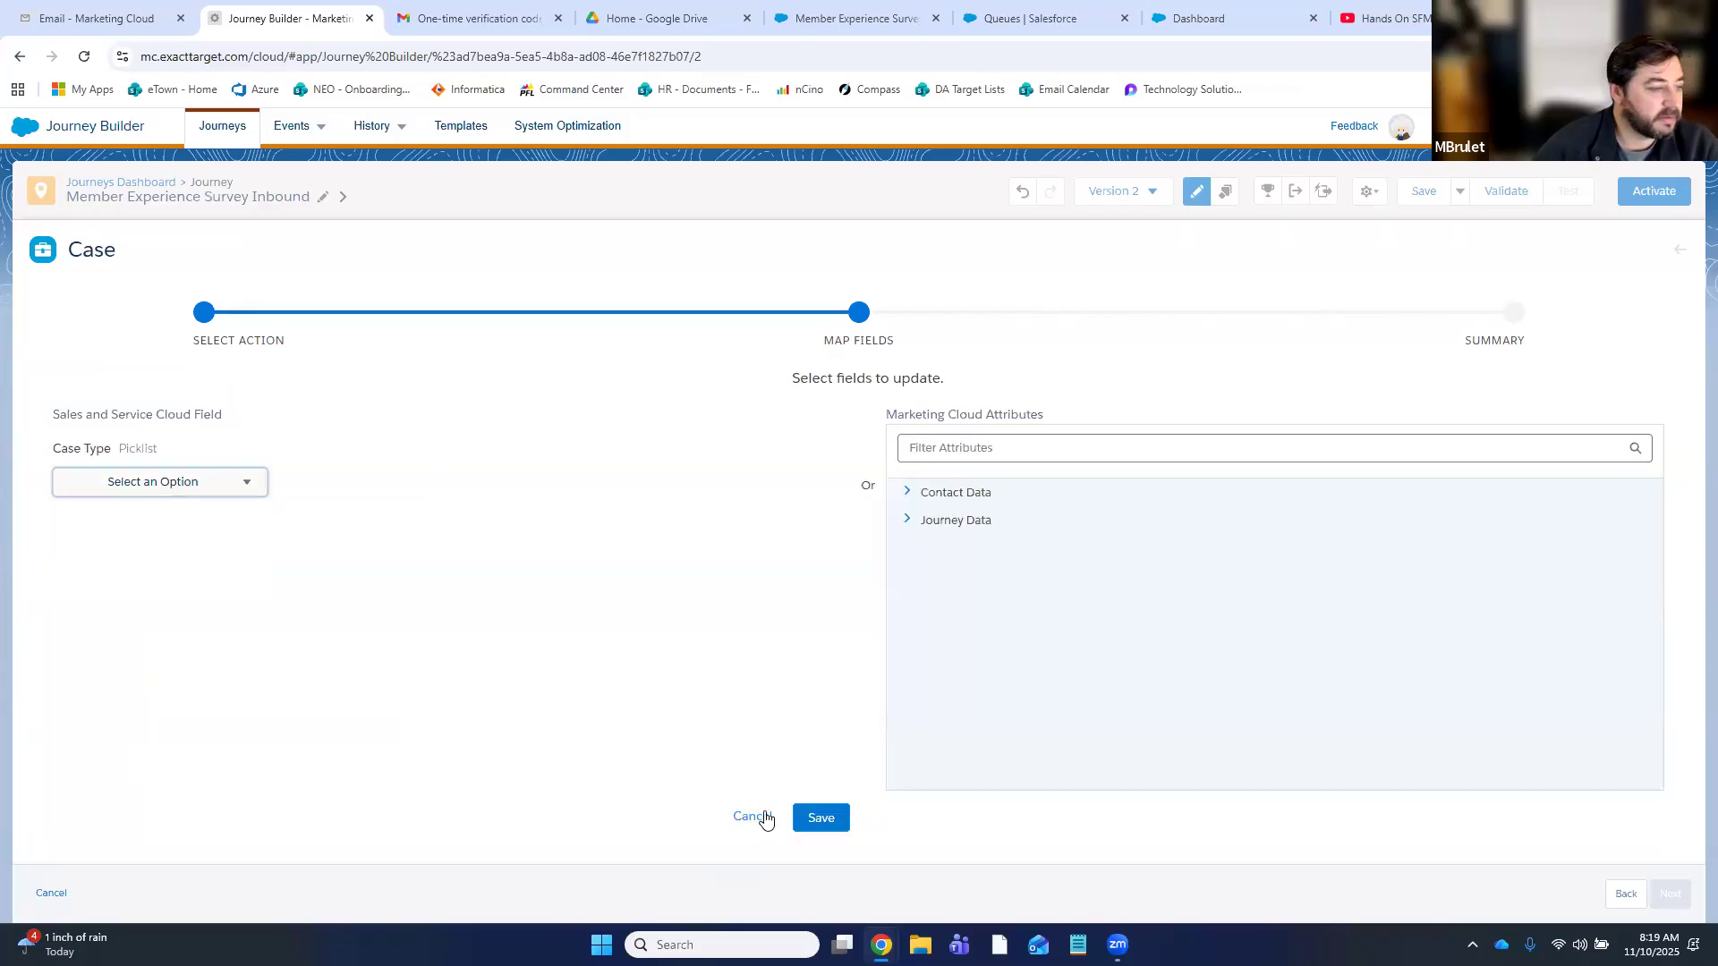
left_click(756, 817)
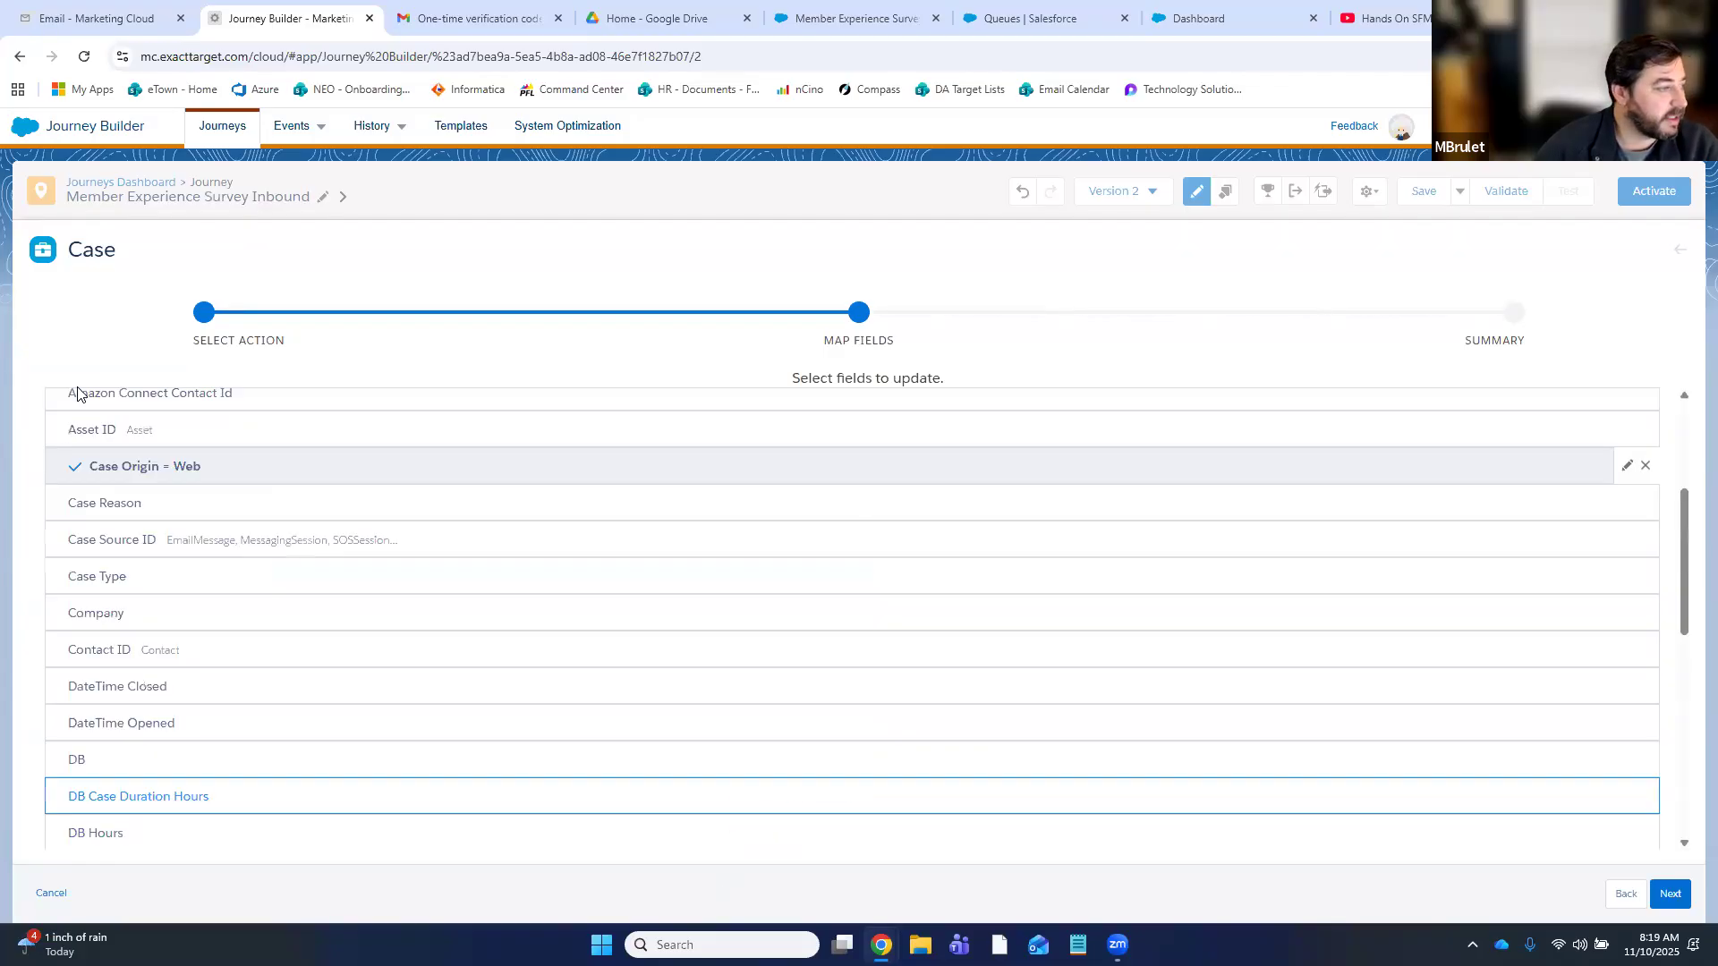
- Assign Contact ID to the person in the journey
left_click(206, 645)
left_click(62, 512)
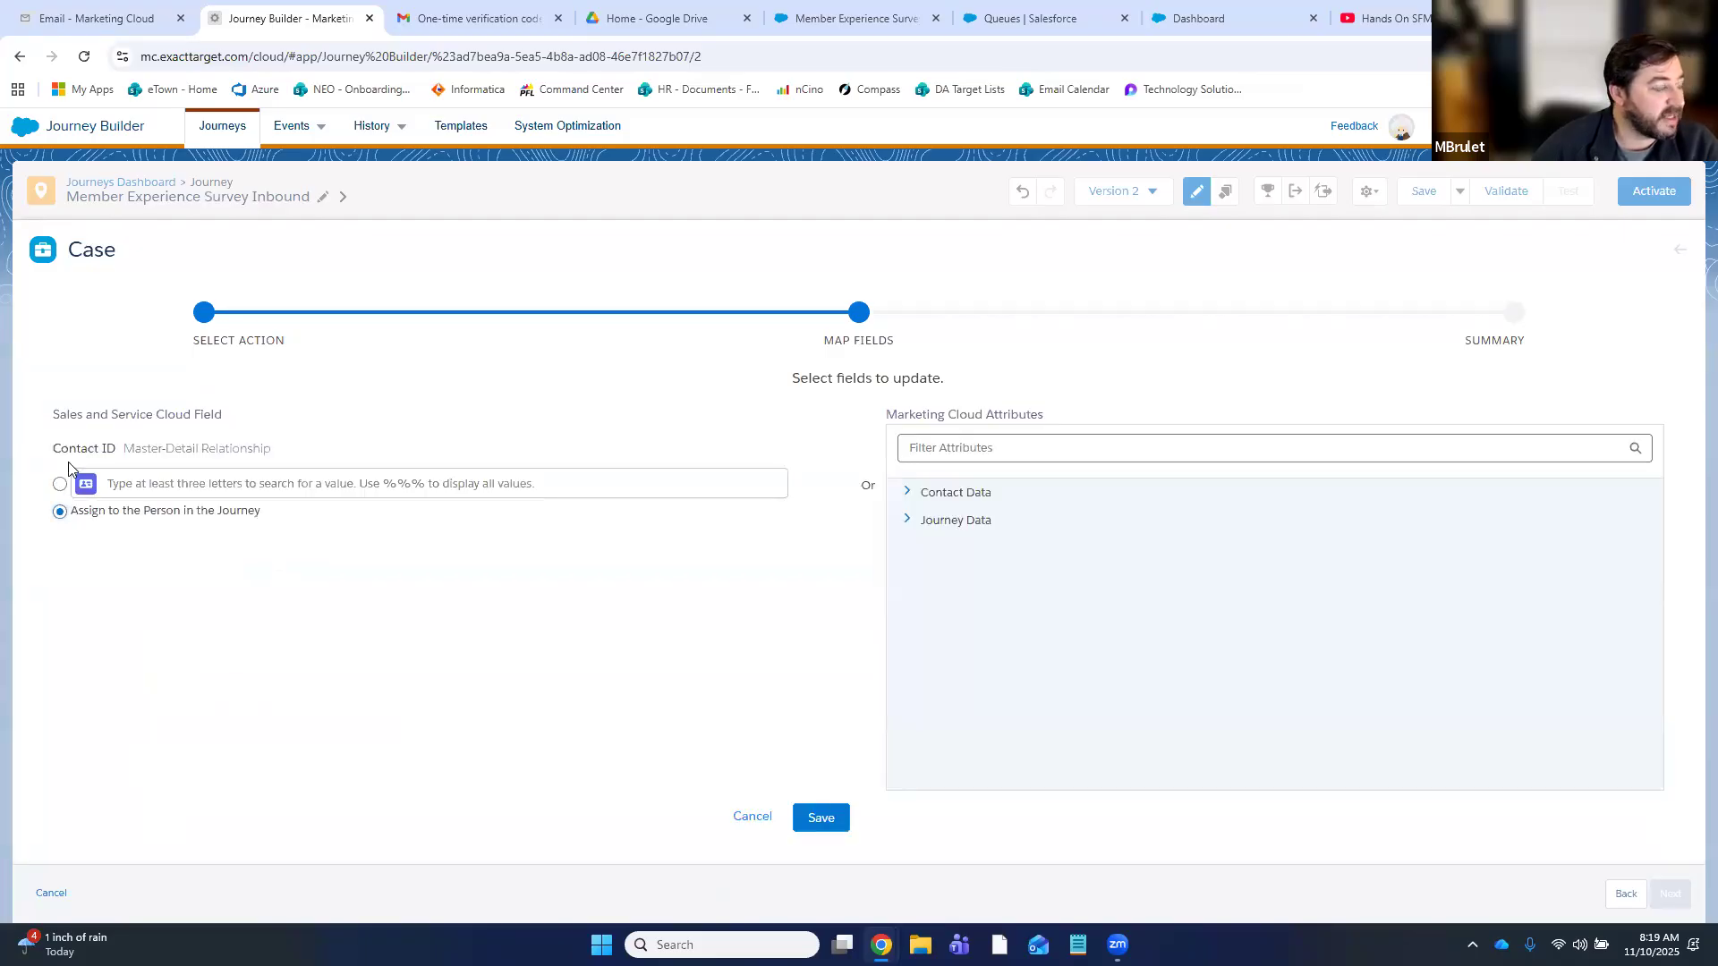
left_click(829, 829)
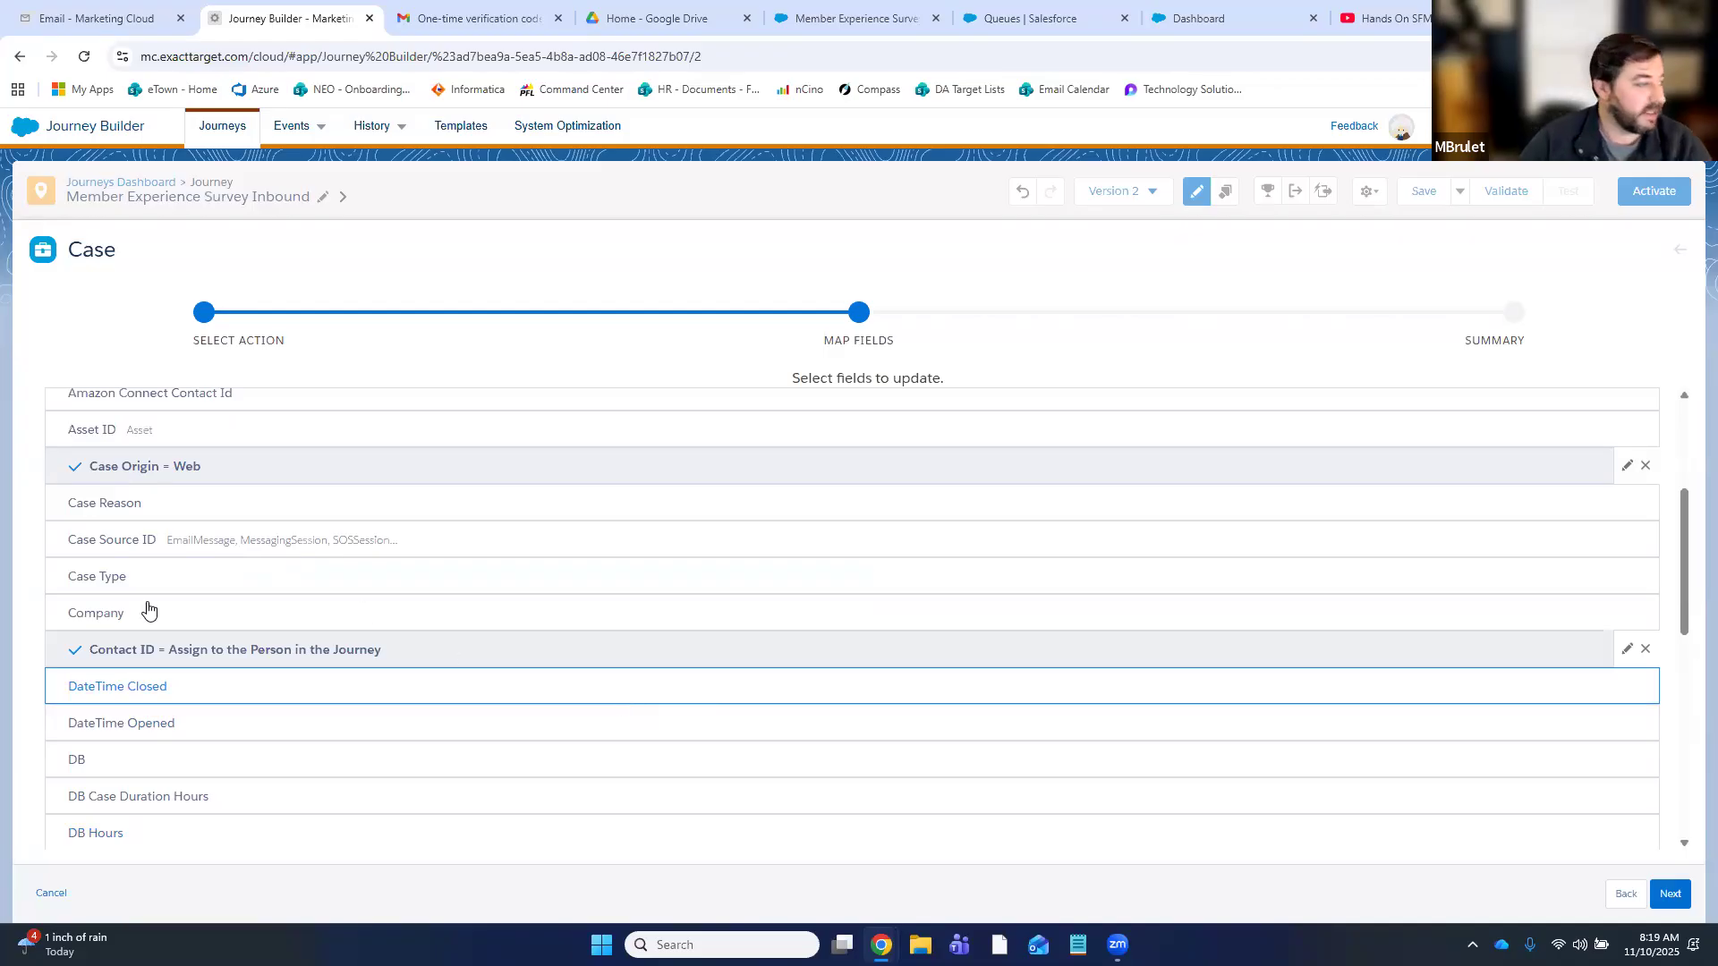
scroll(310, 599, "down", 2)
scroll(310, 598, "down", 1)
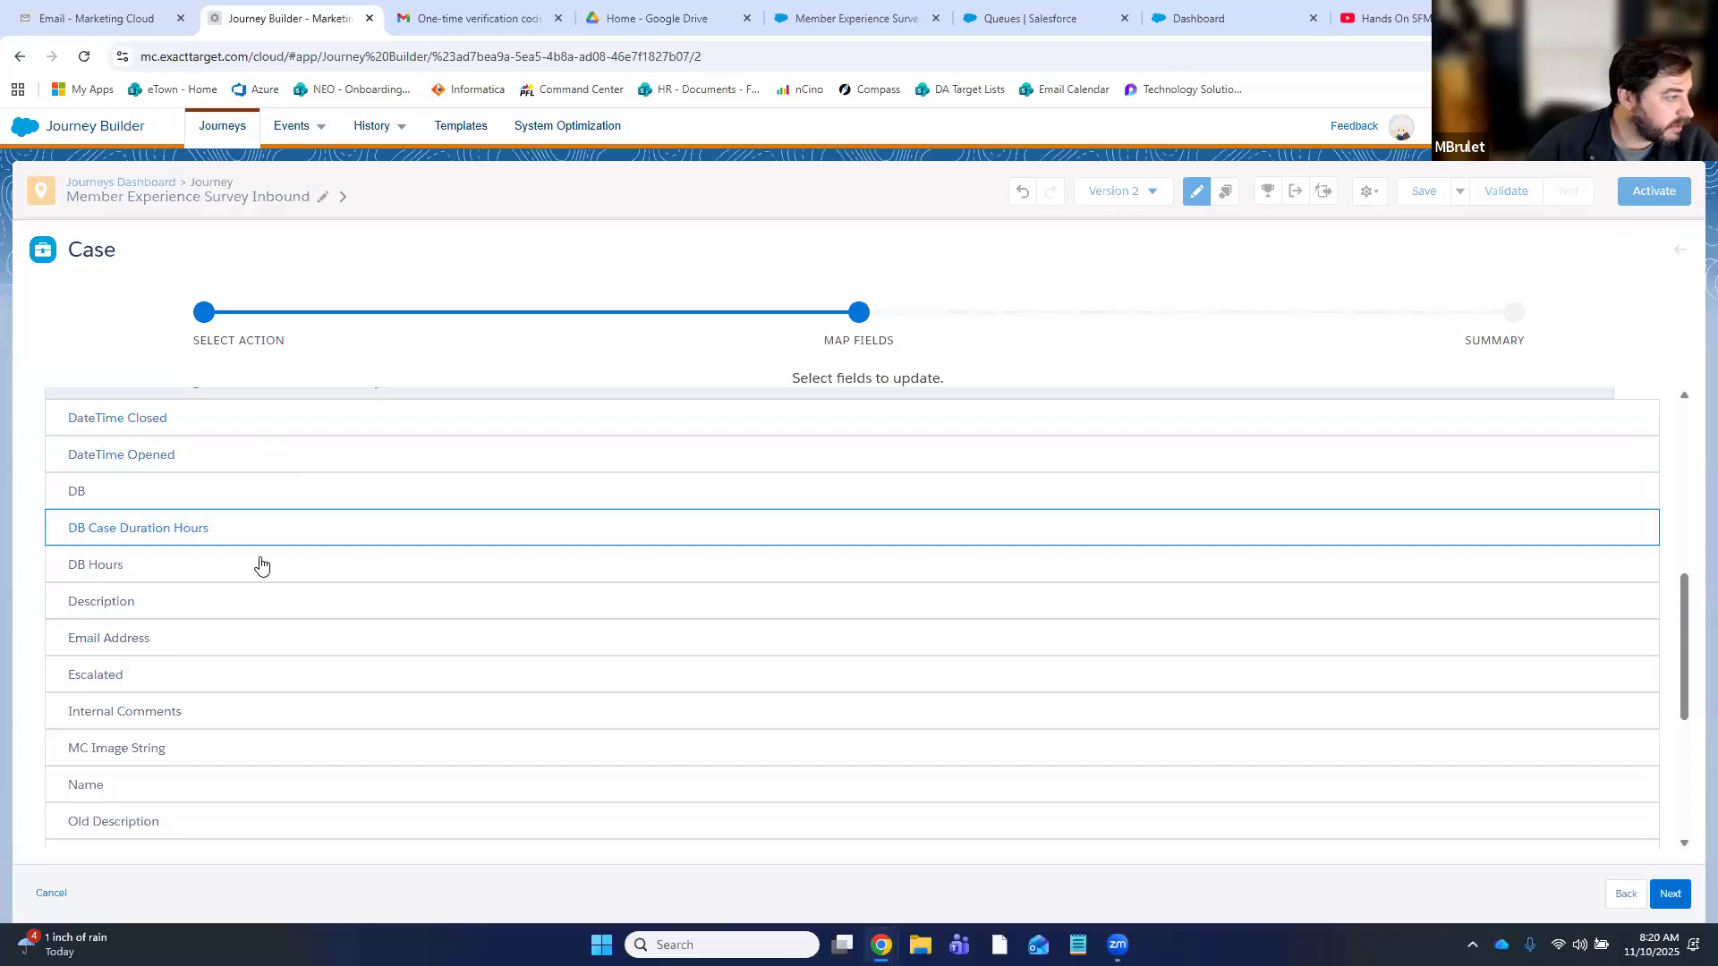
scroll(252, 630, "down", 1)
scroll(252, 630, "up", 1)
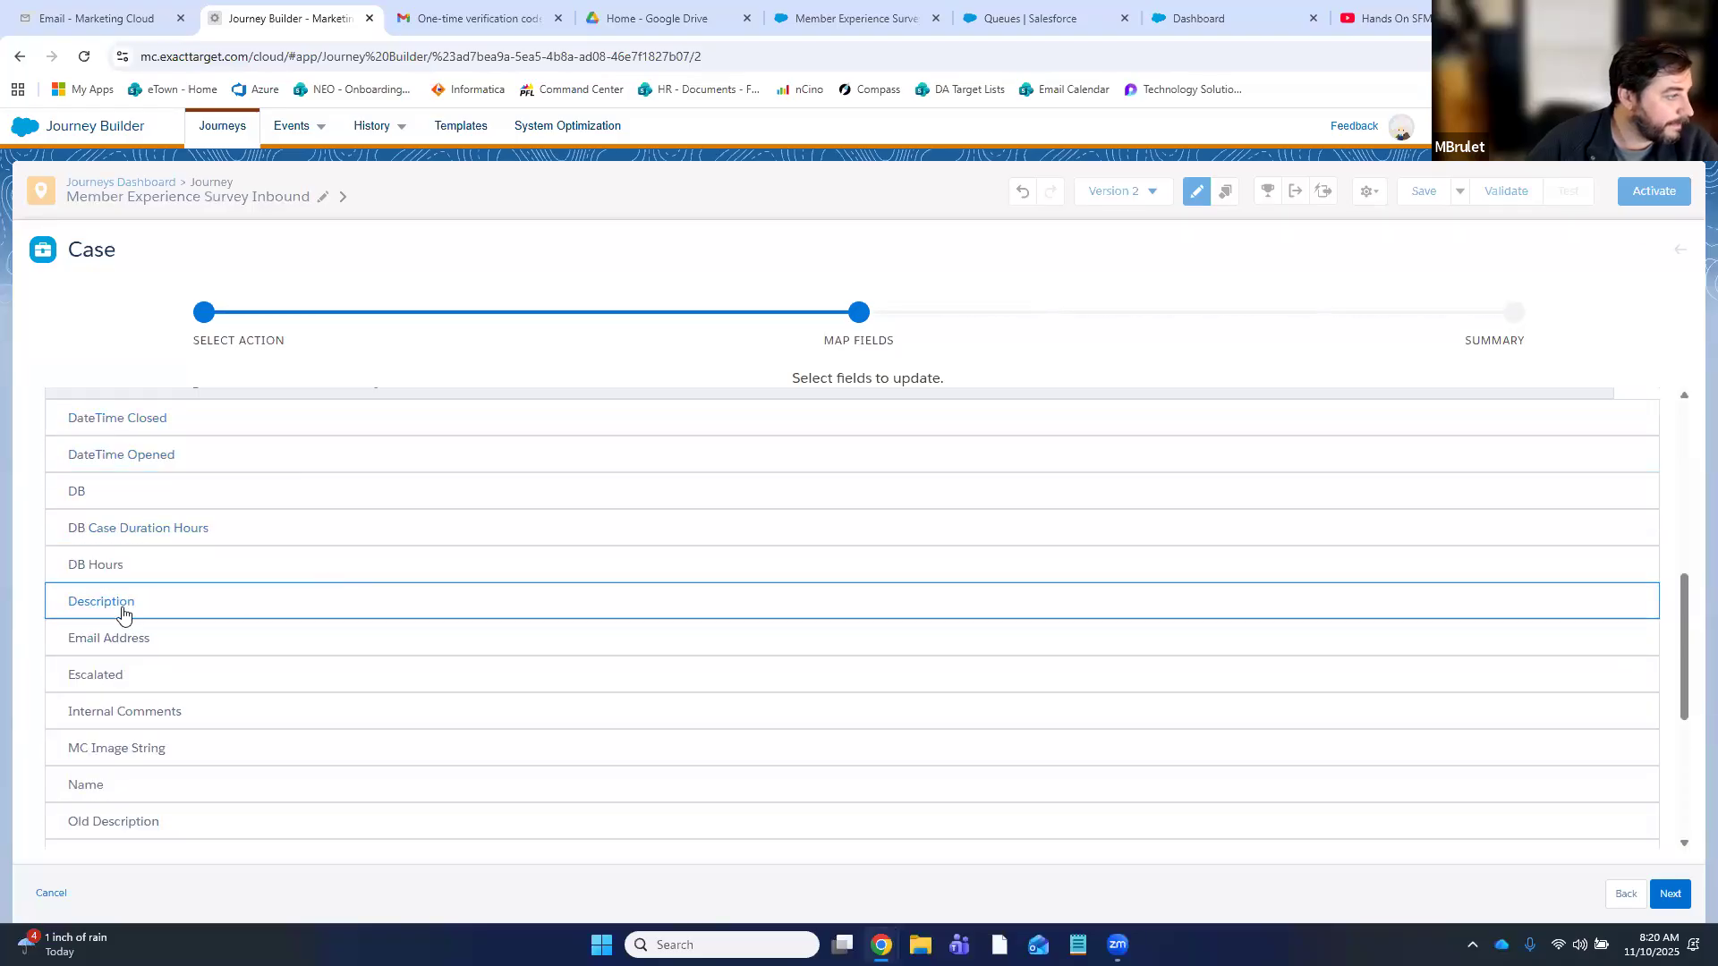
left_click(268, 595)
- Insert the Entry: TRIGGER Promoter Score Results reference into the case Description
left_click(386, 495)
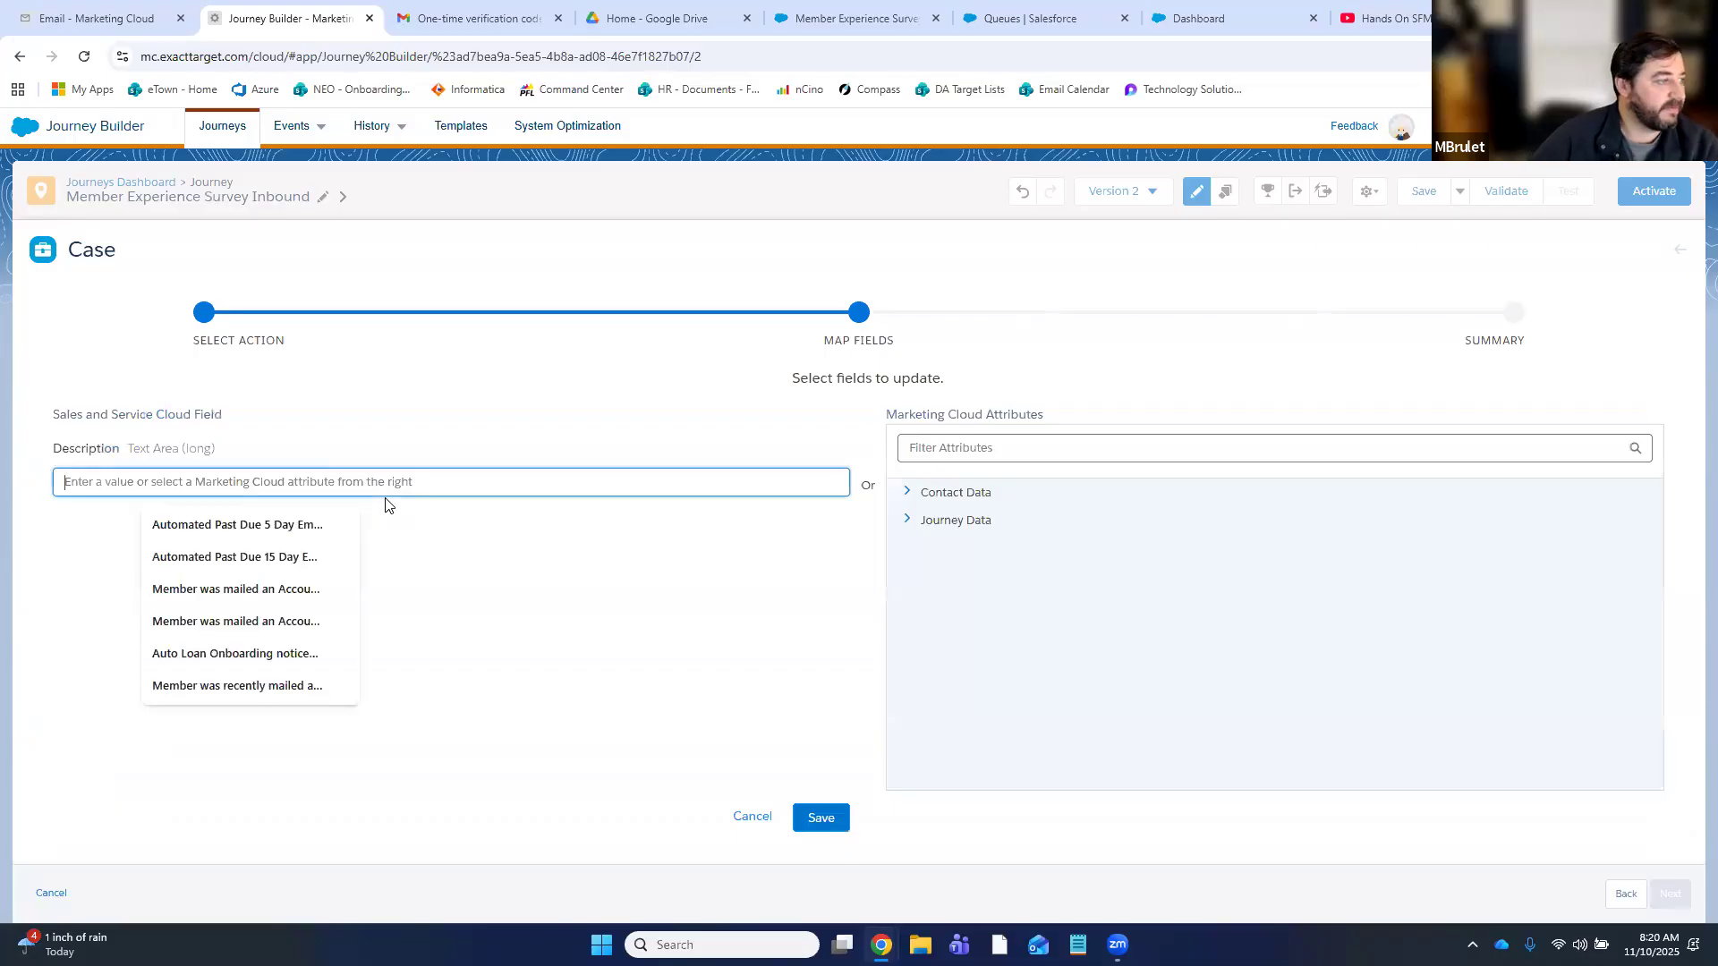
left_click(959, 520)
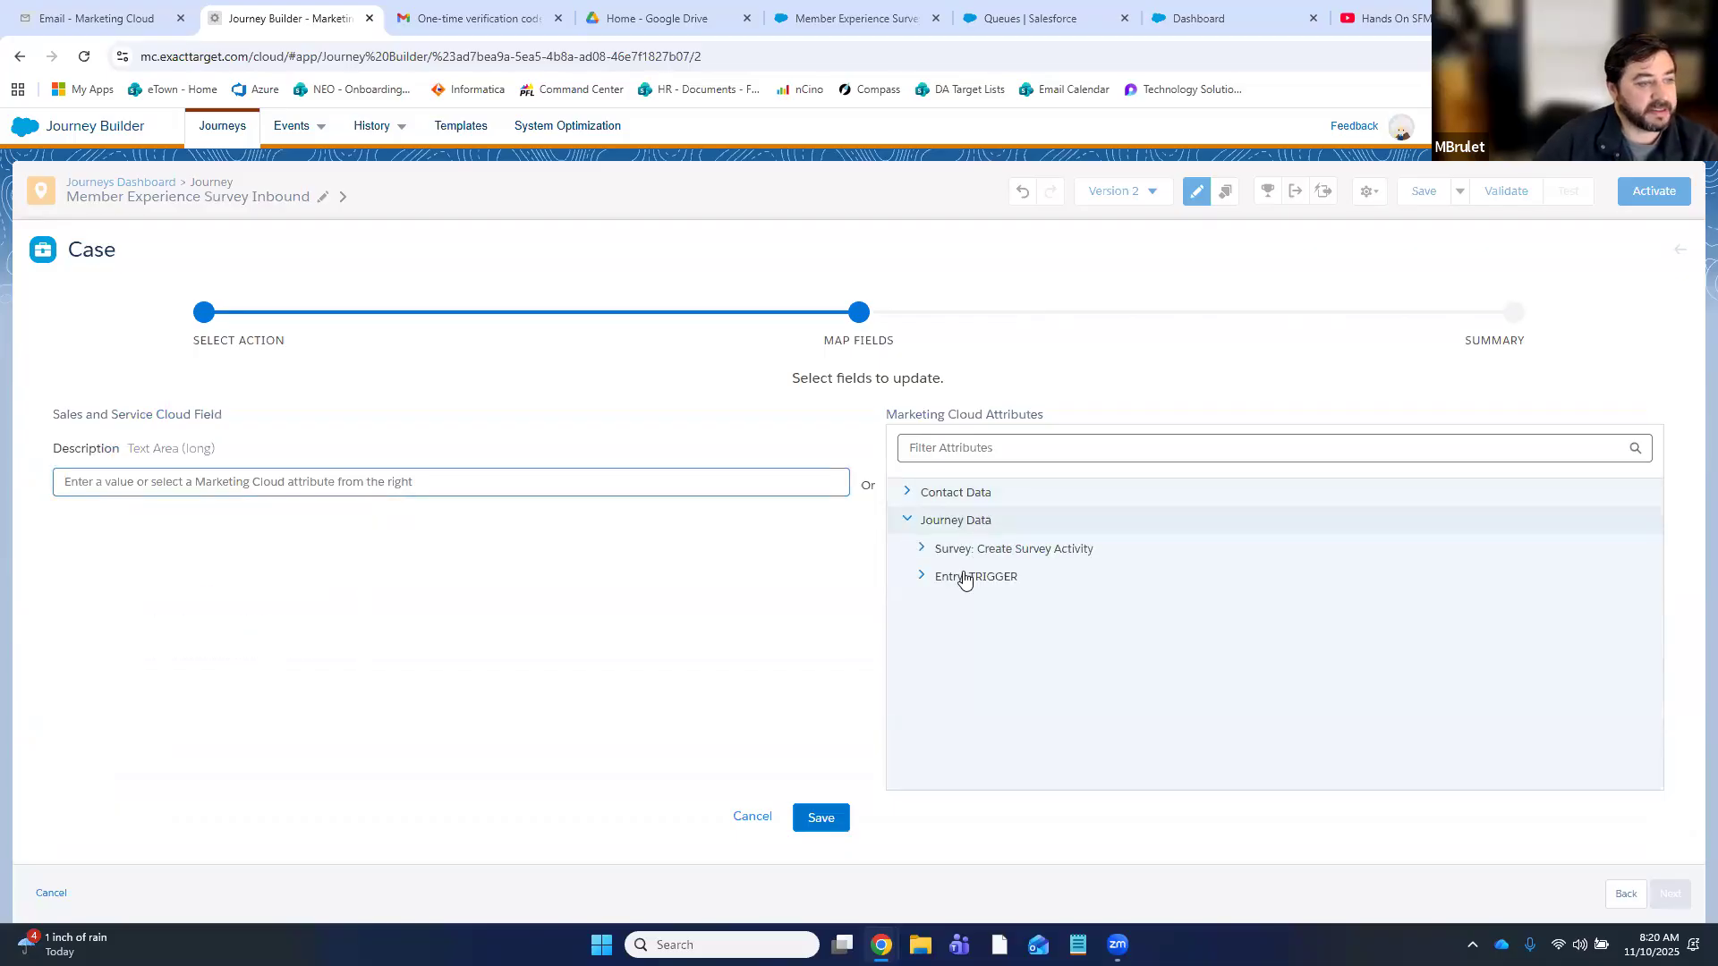
left_click(962, 579)
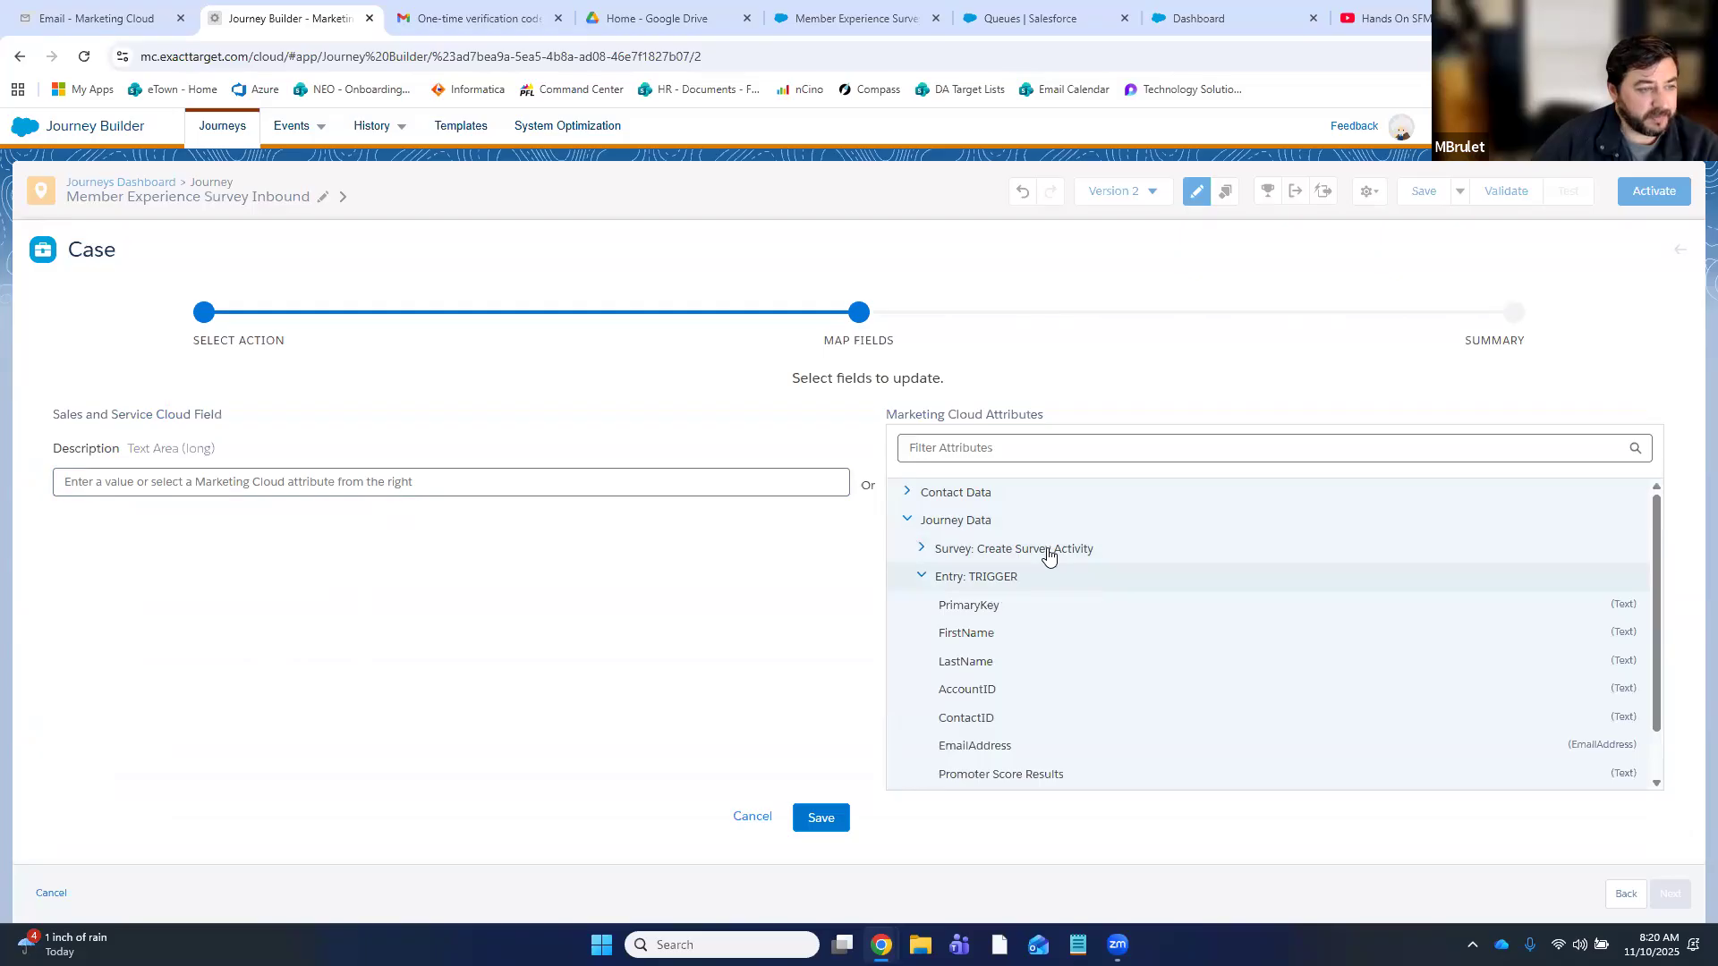
scroll(1056, 645, "down", 2)
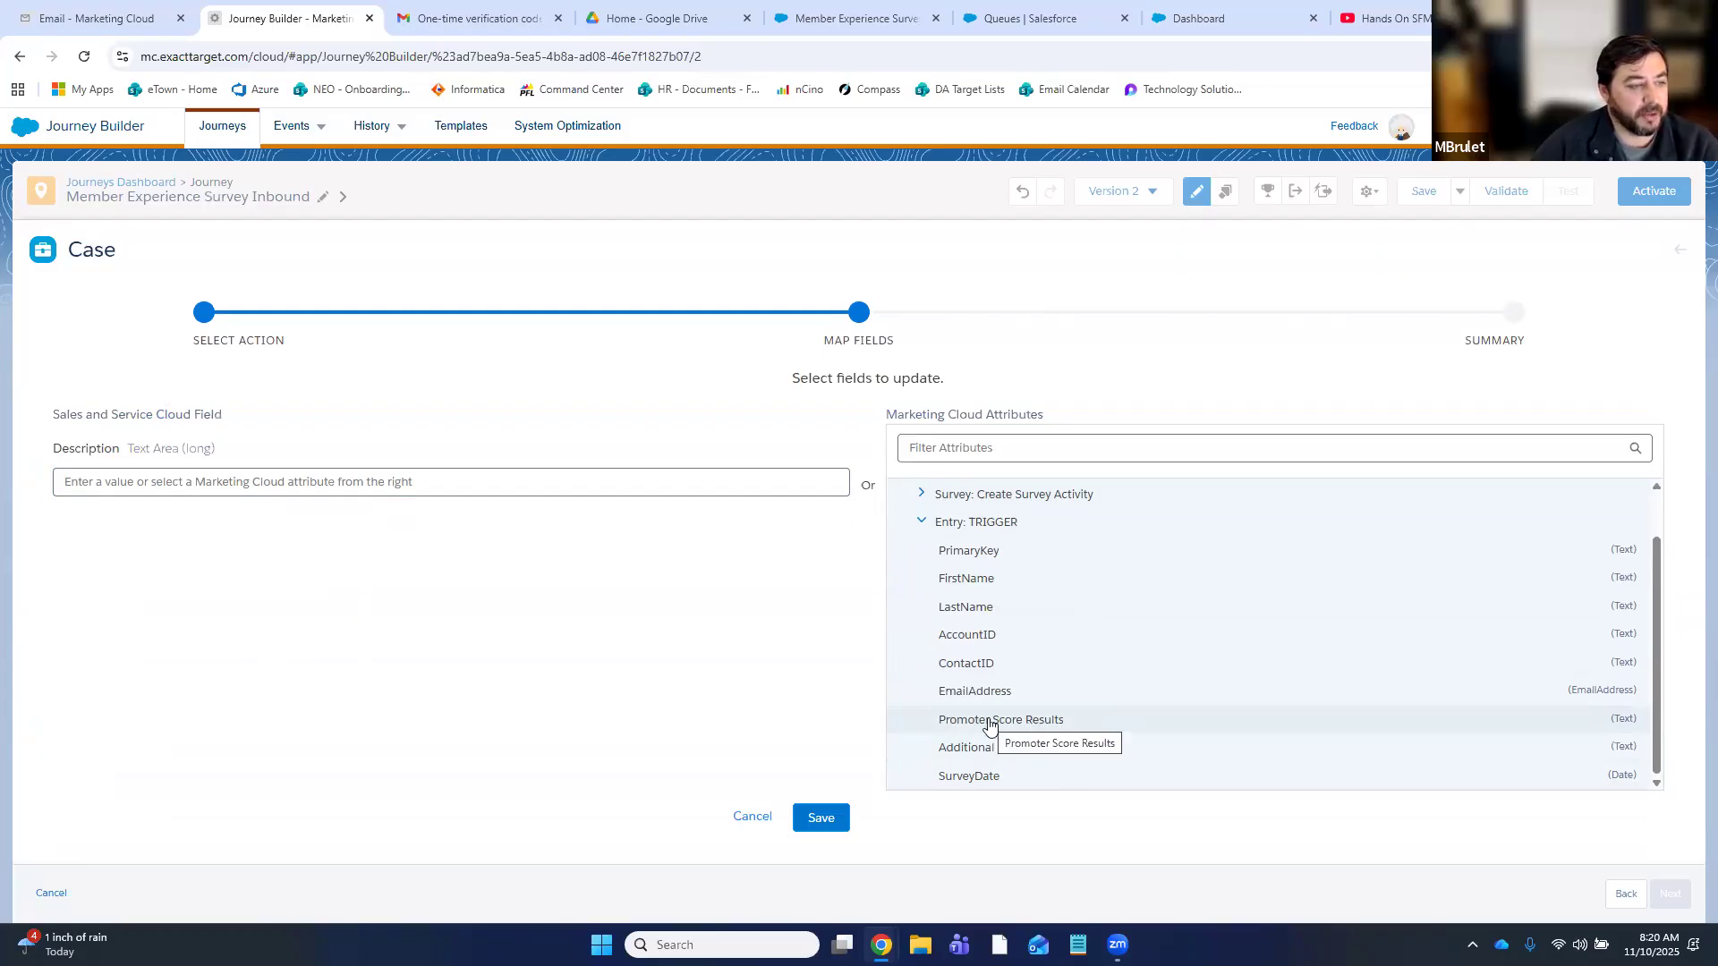
left_click_drag(990, 724, 576, 472)
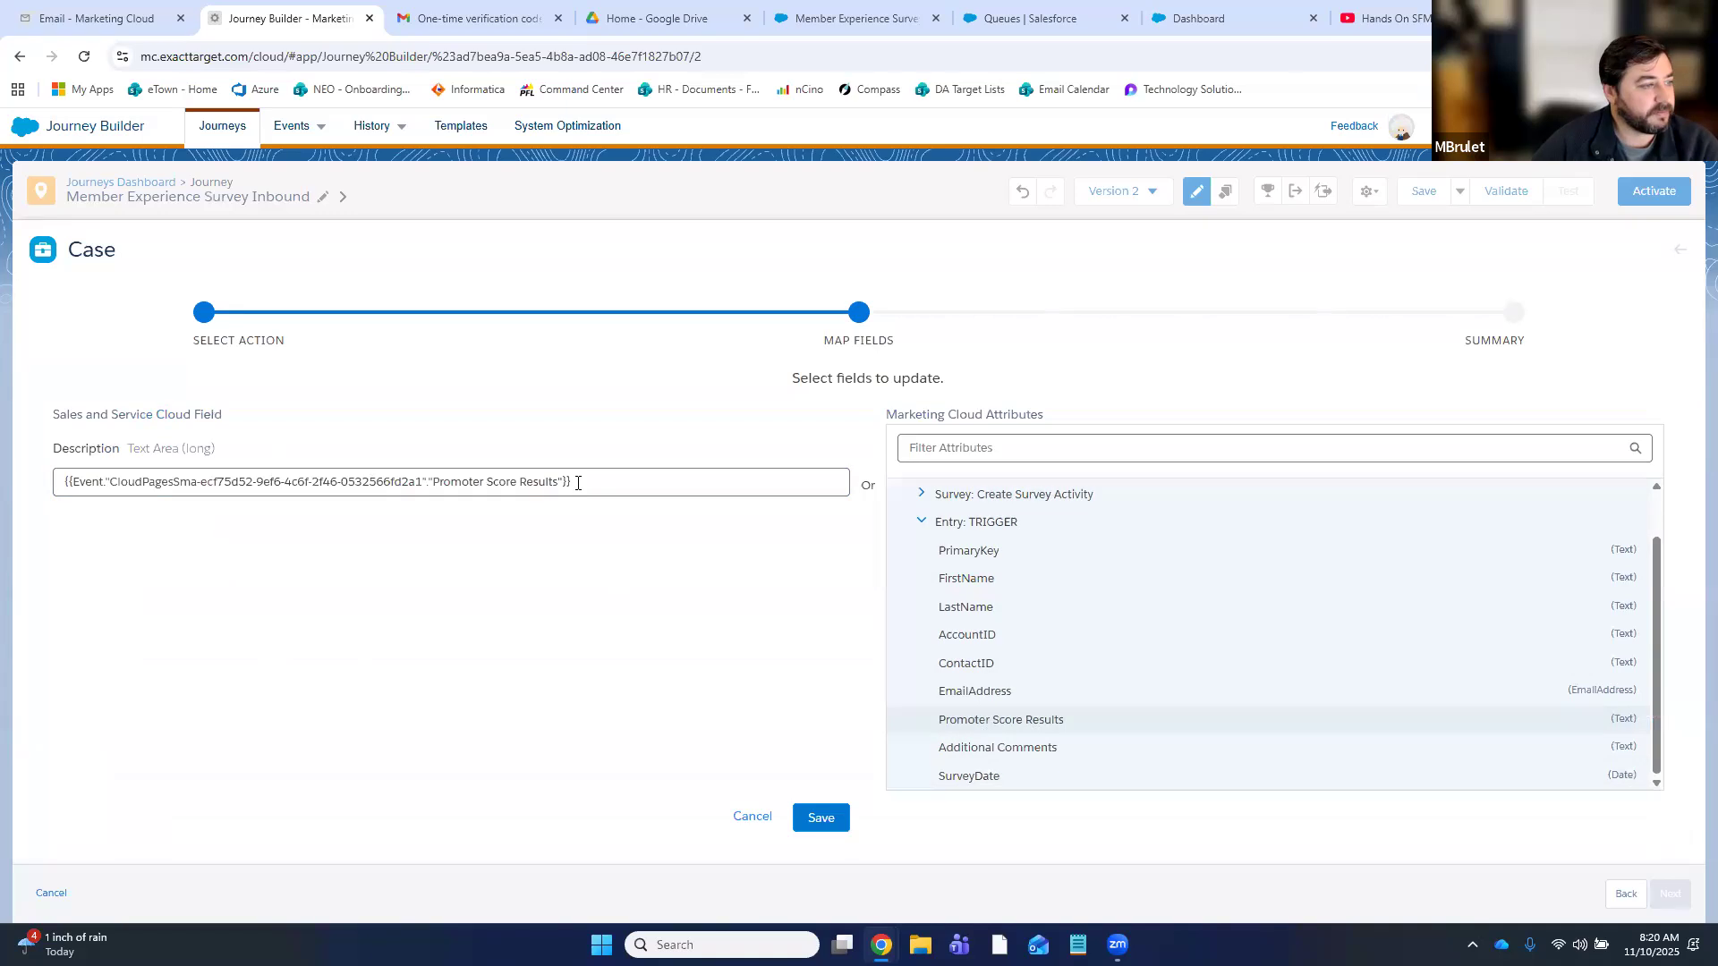
left_click(579, 483)
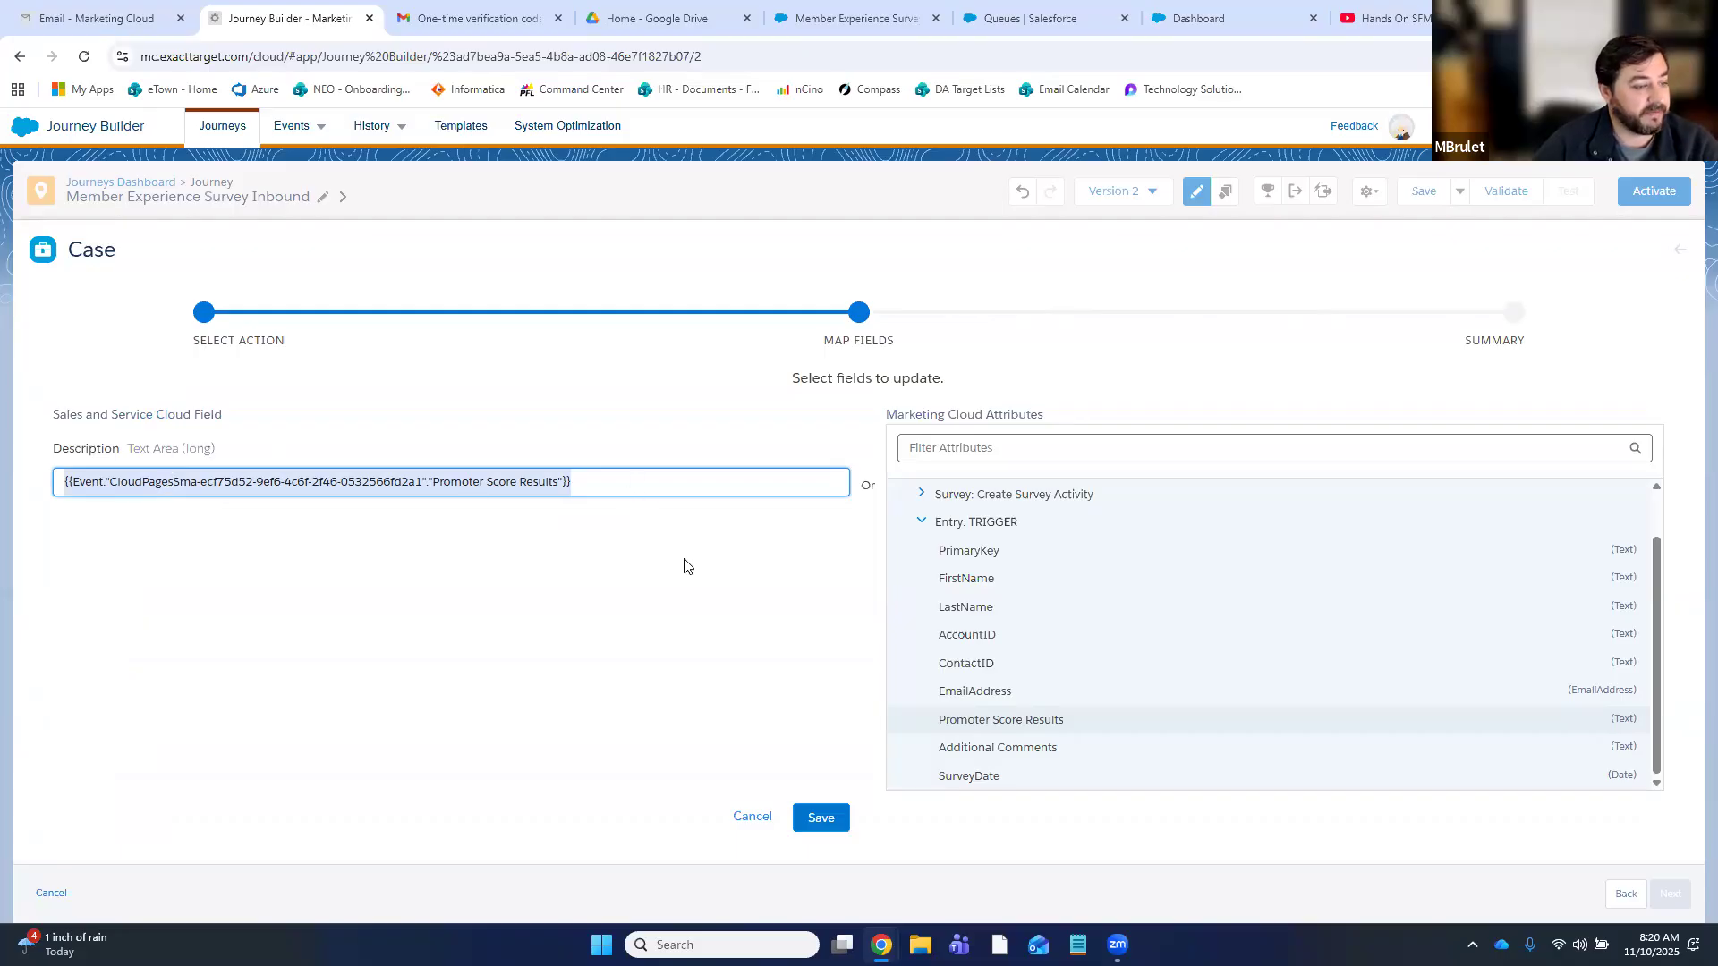
- Rewrite the Description as a low Promoter Score note asking to review survey comments for followup
triple_click(527, 485)
key("ctrl+c")
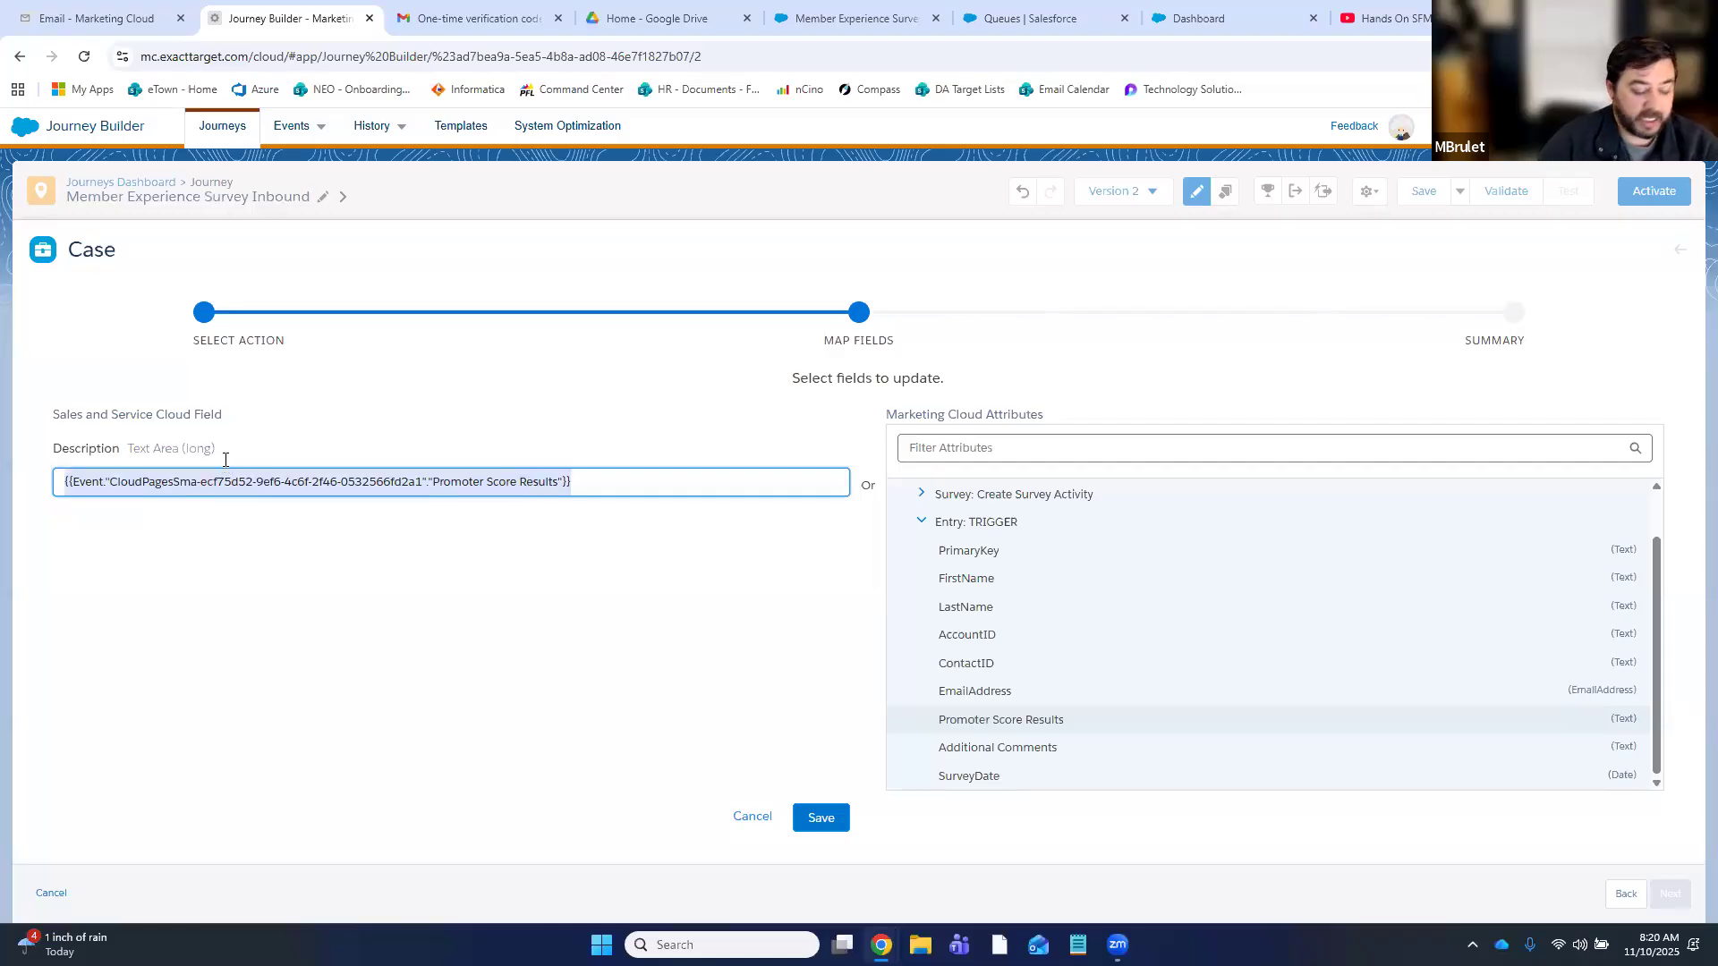
type("Member submitted a")
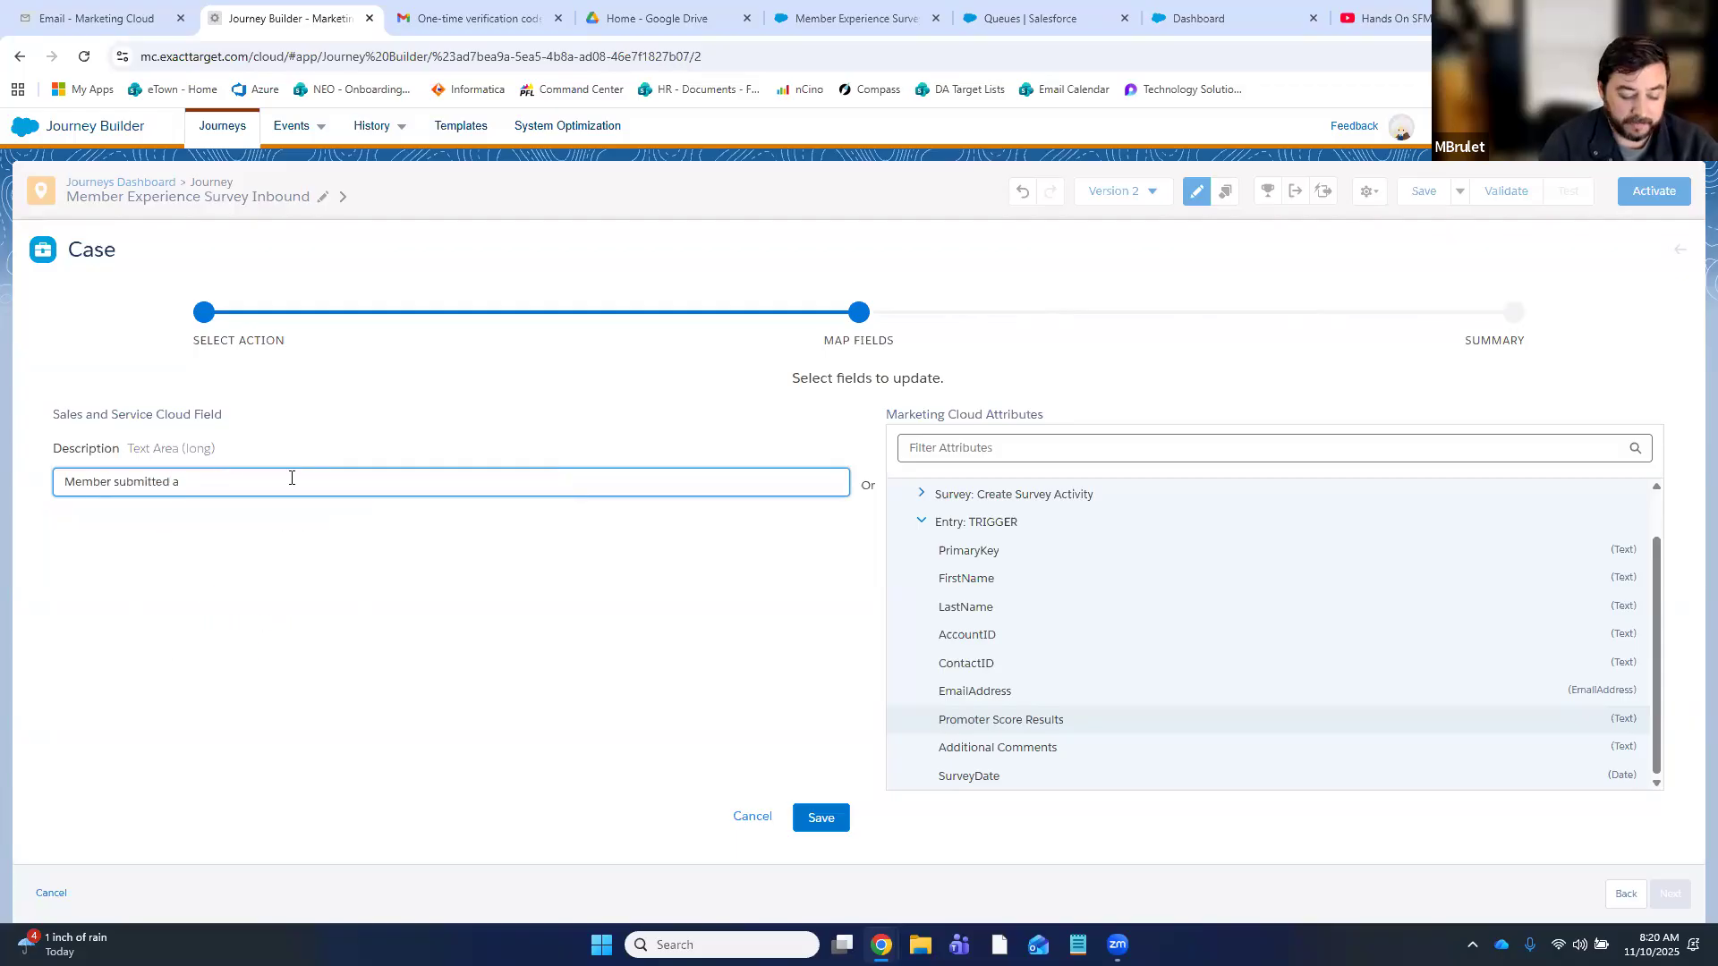
type("xper")
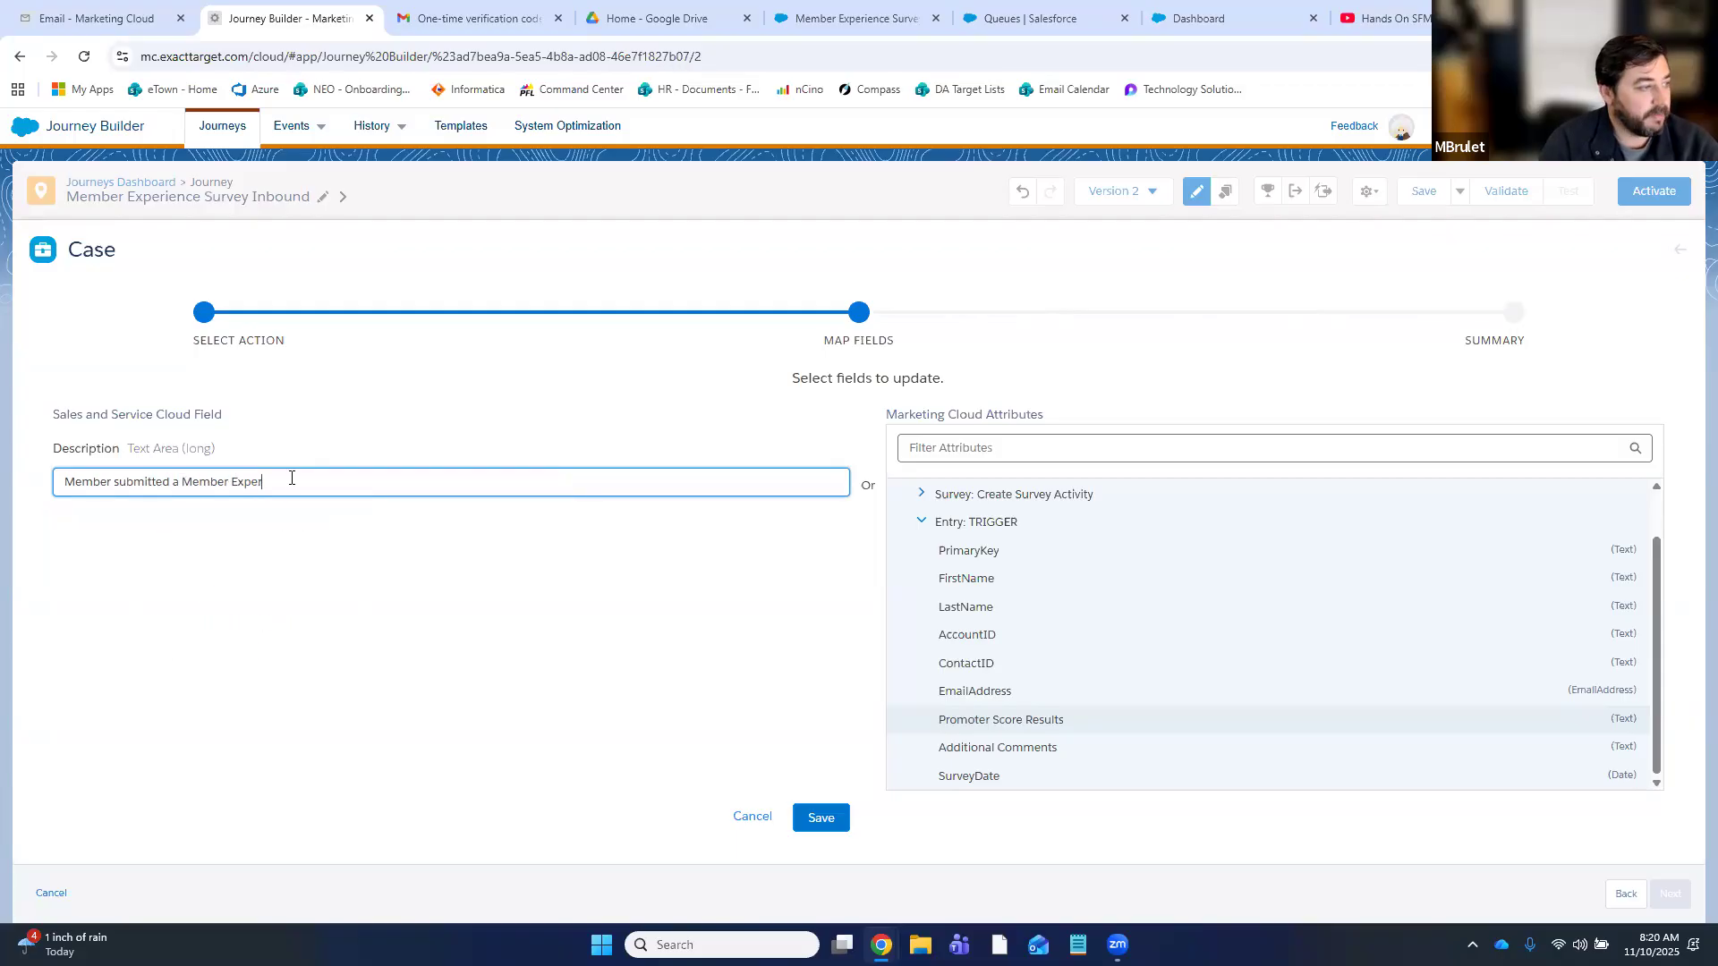
type("ience Survey with a")
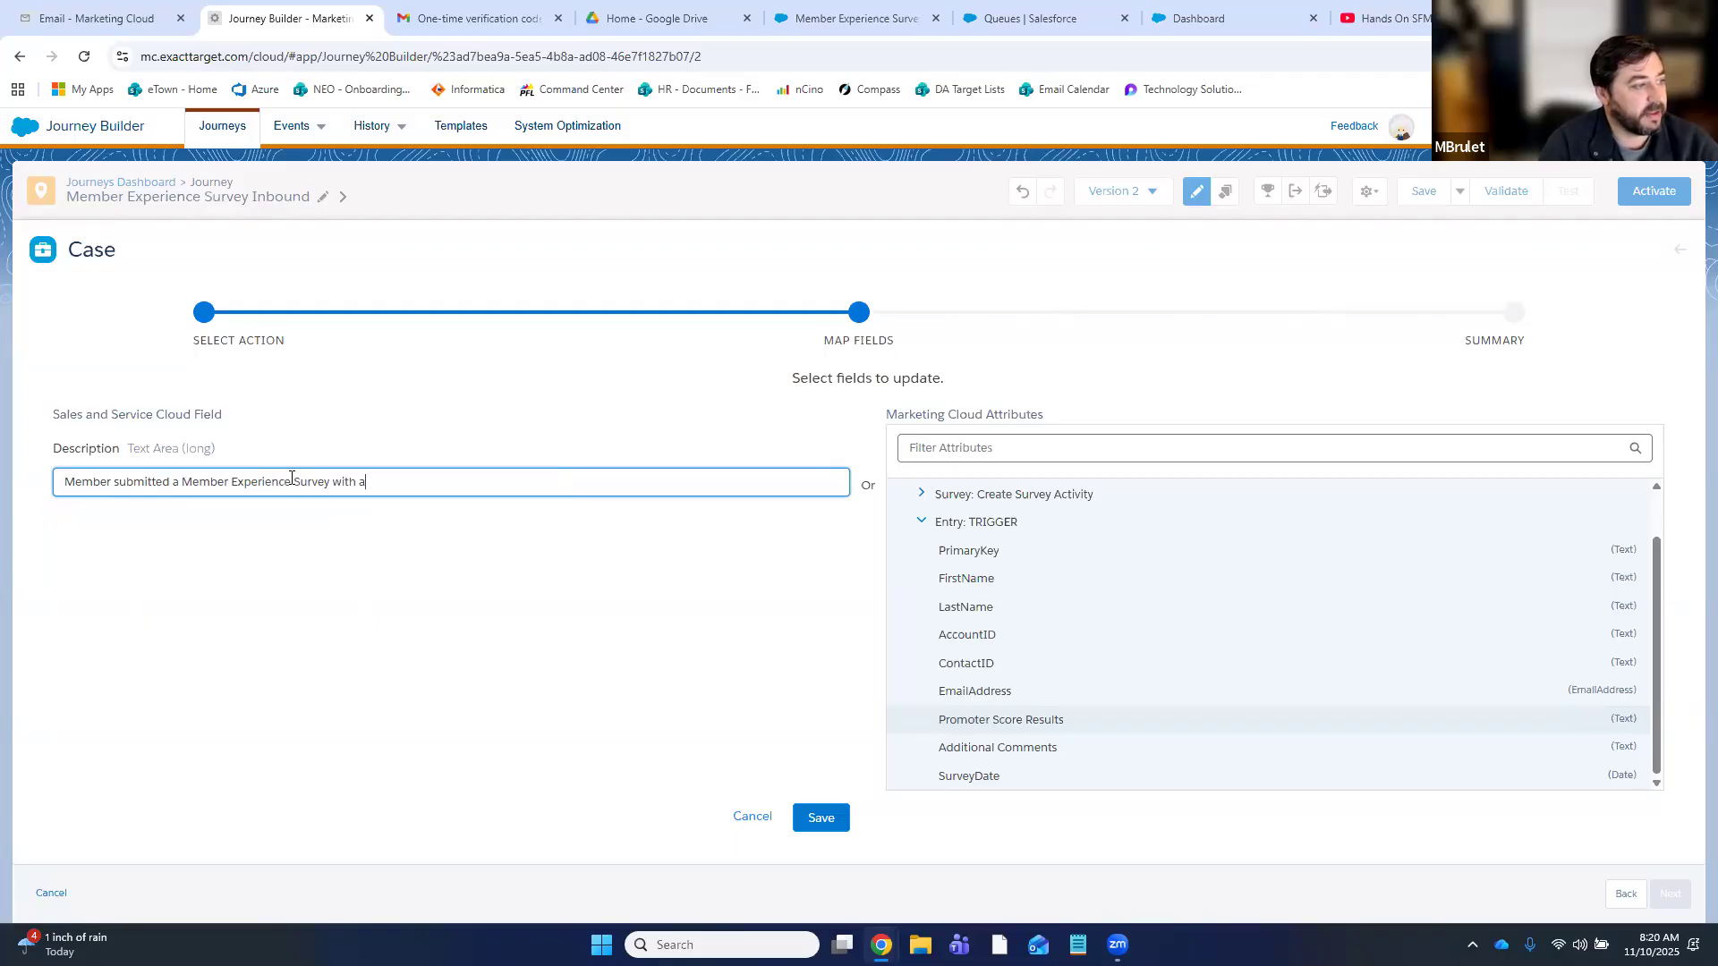
type(" low Promoter Score")
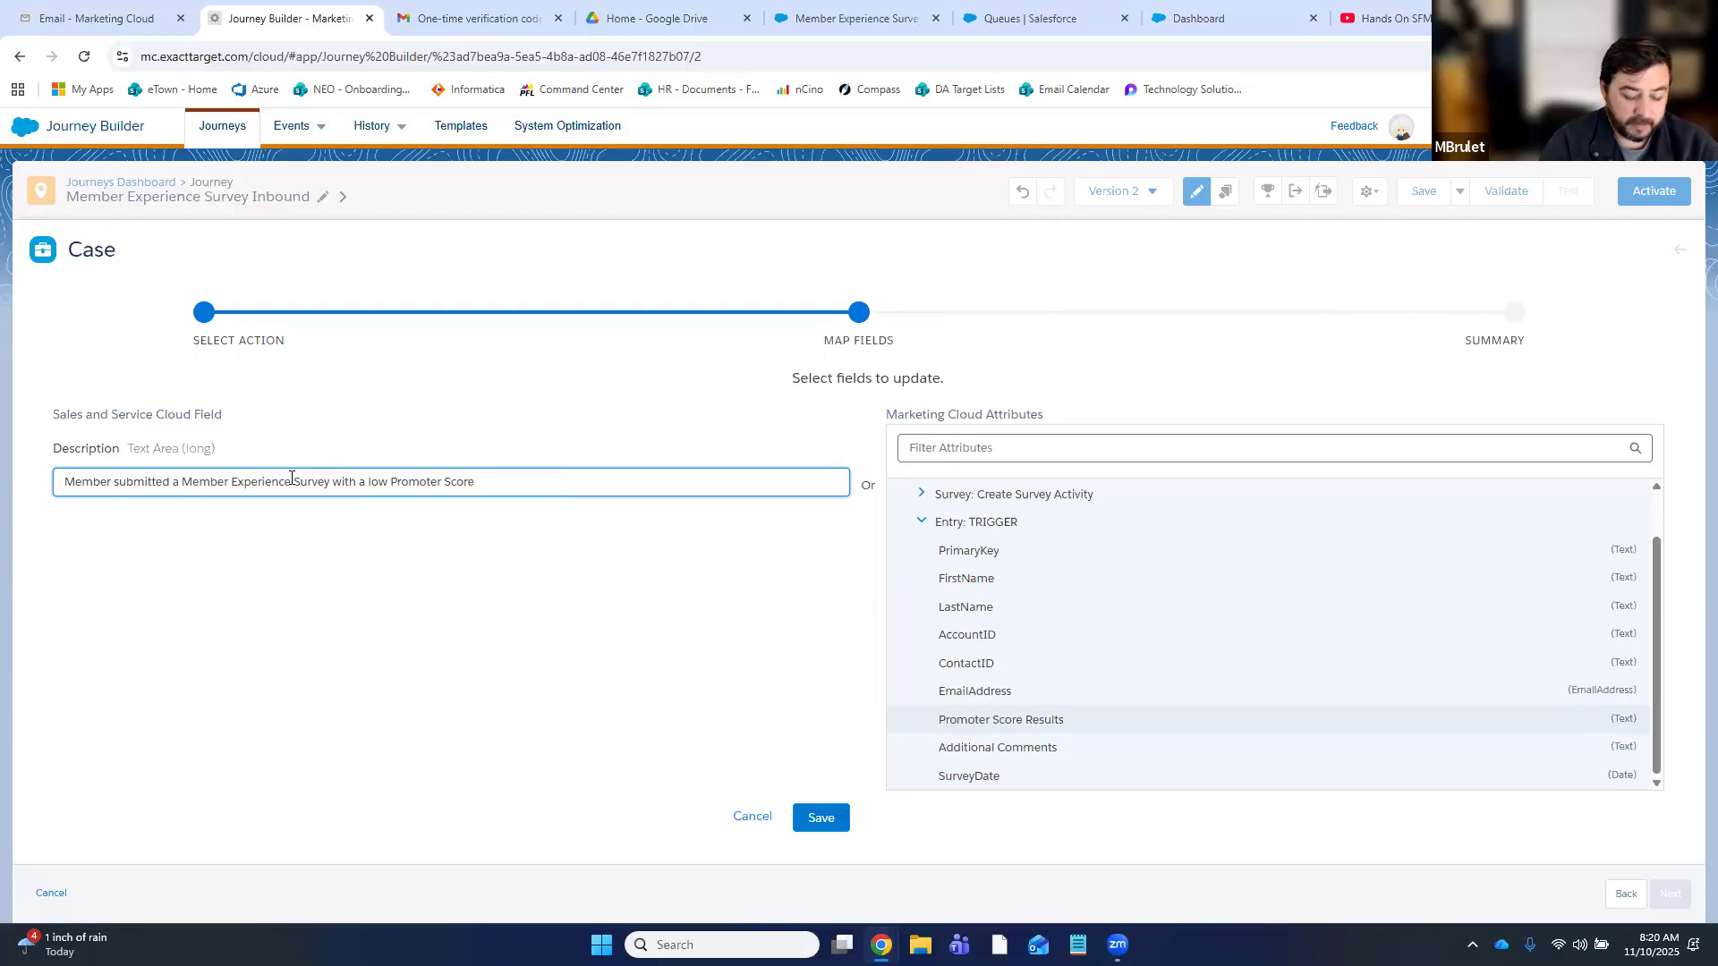
type(" value of")
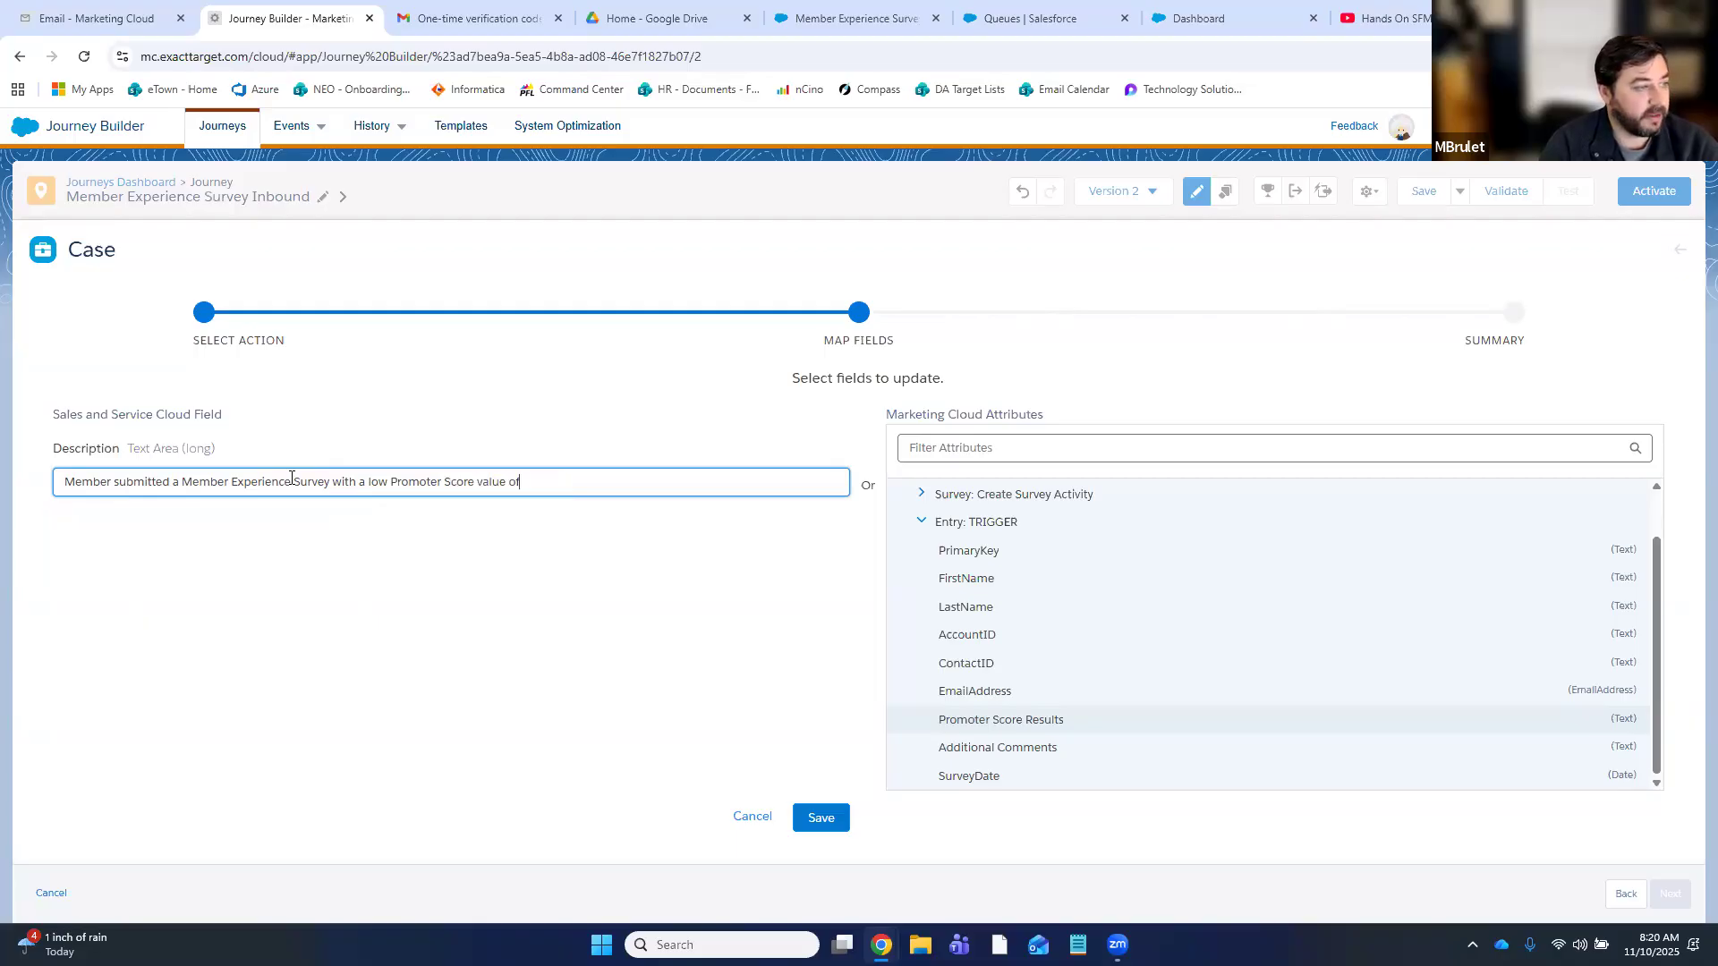
key("ctrl+v")
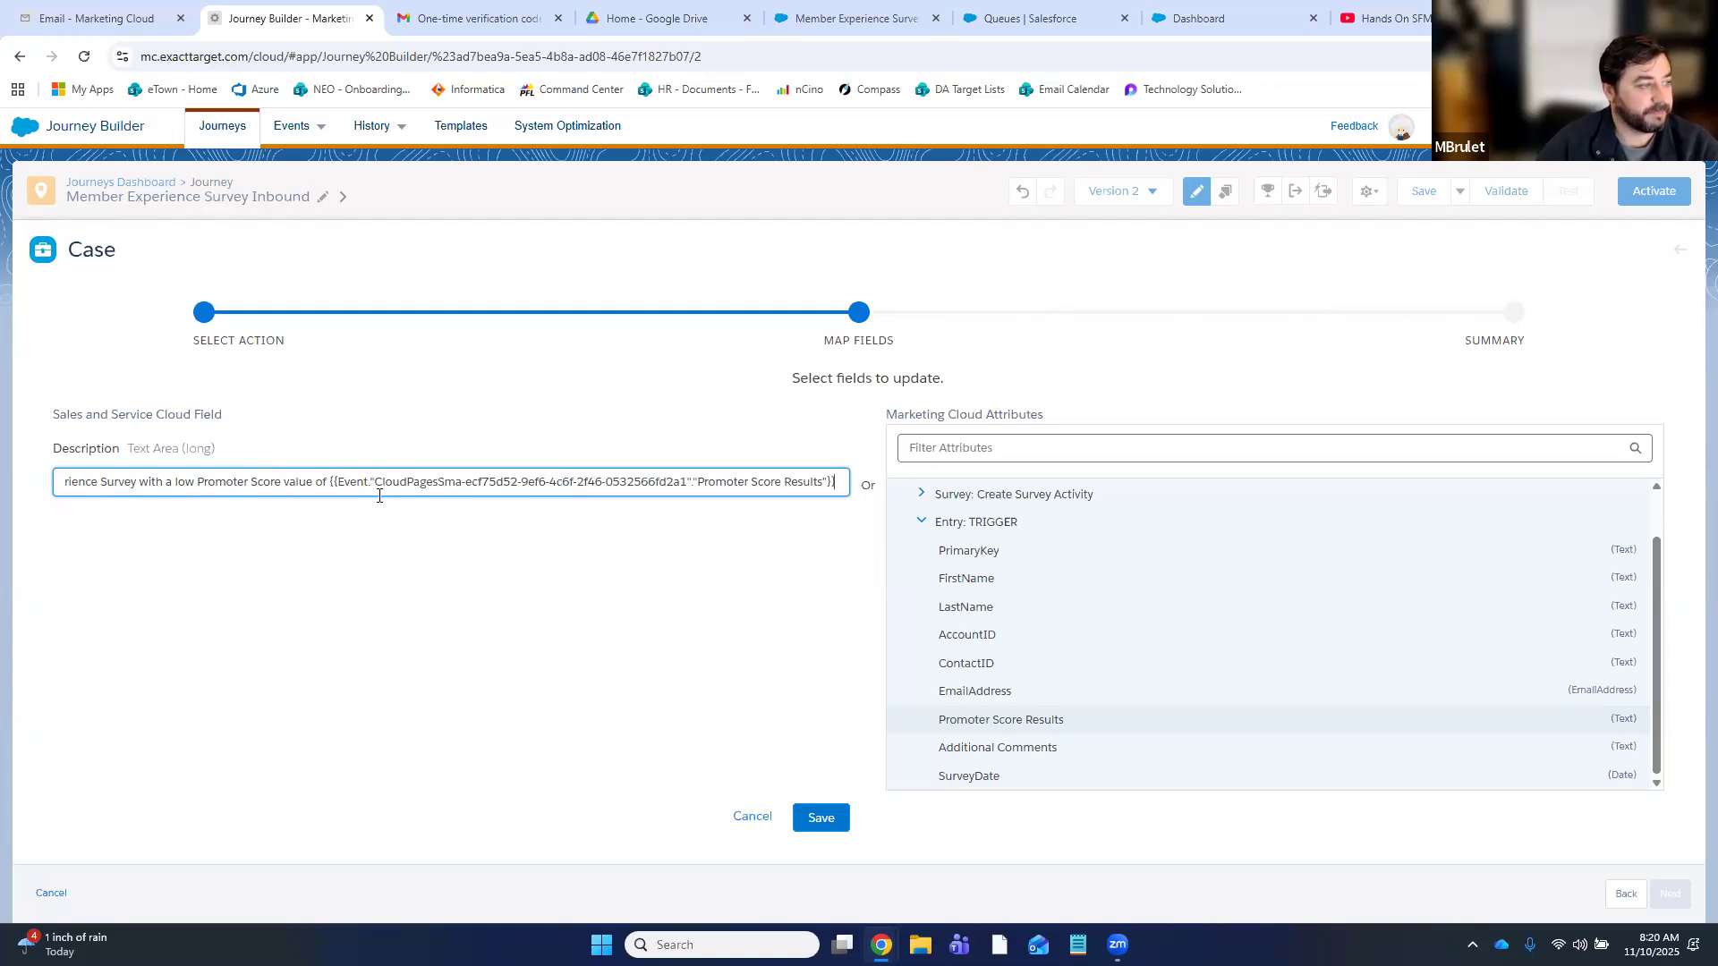
type(". ")
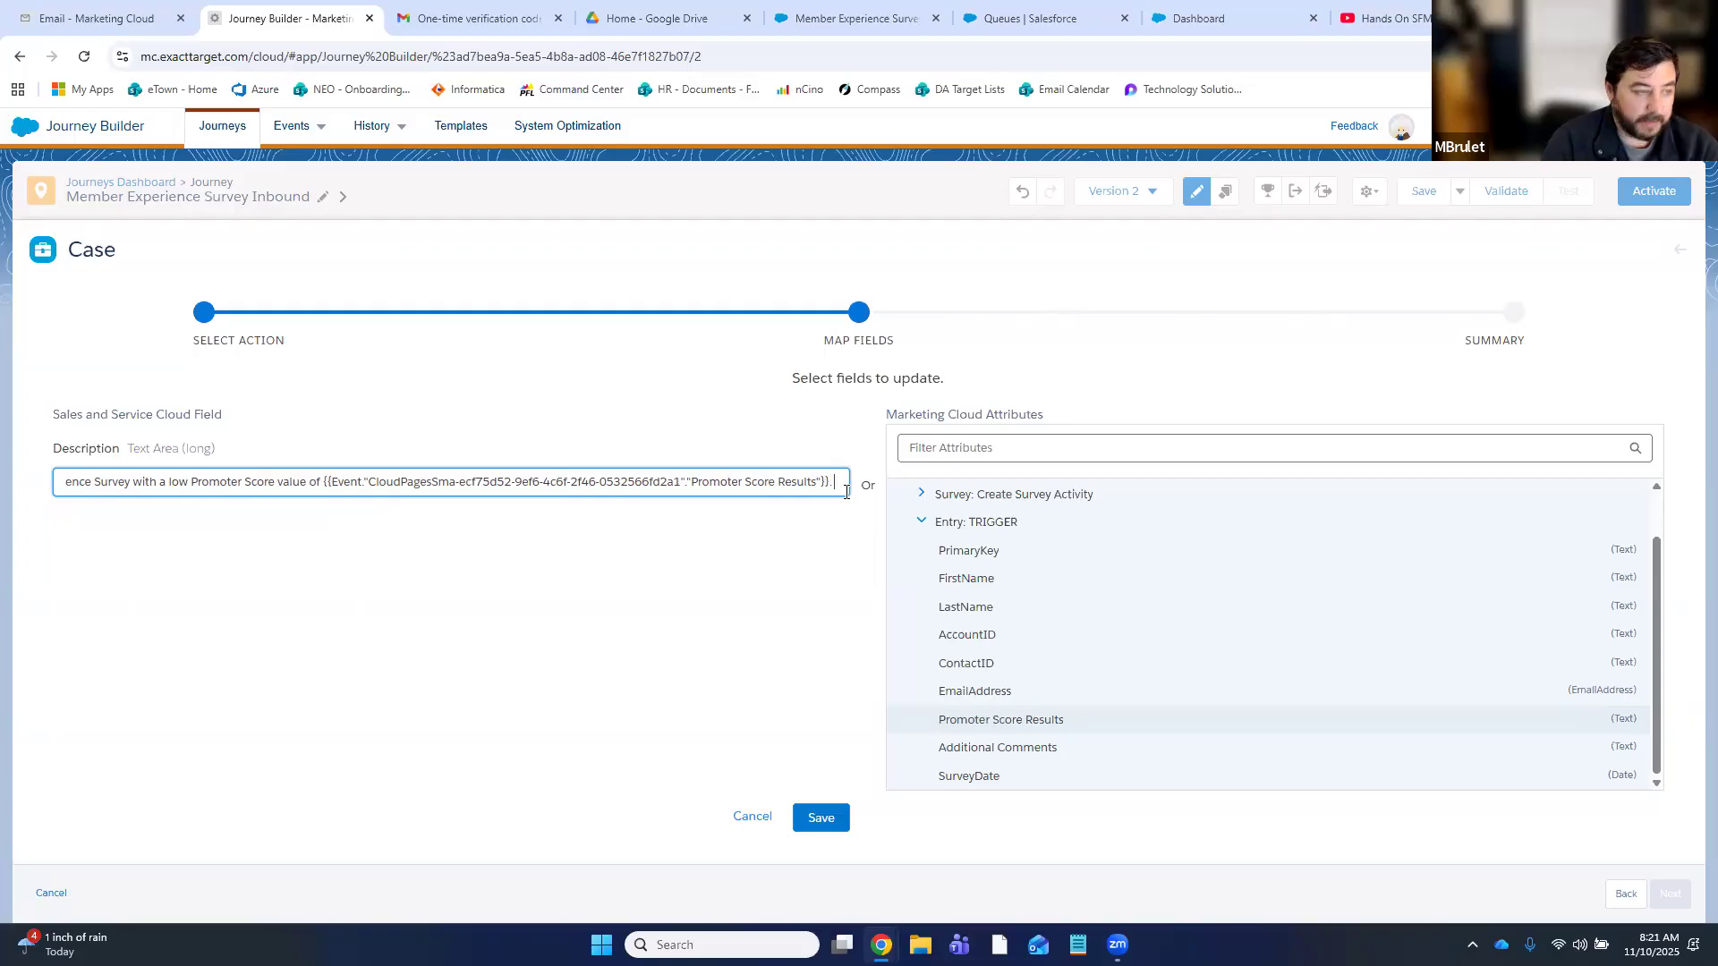
type("Please review the survey comments")
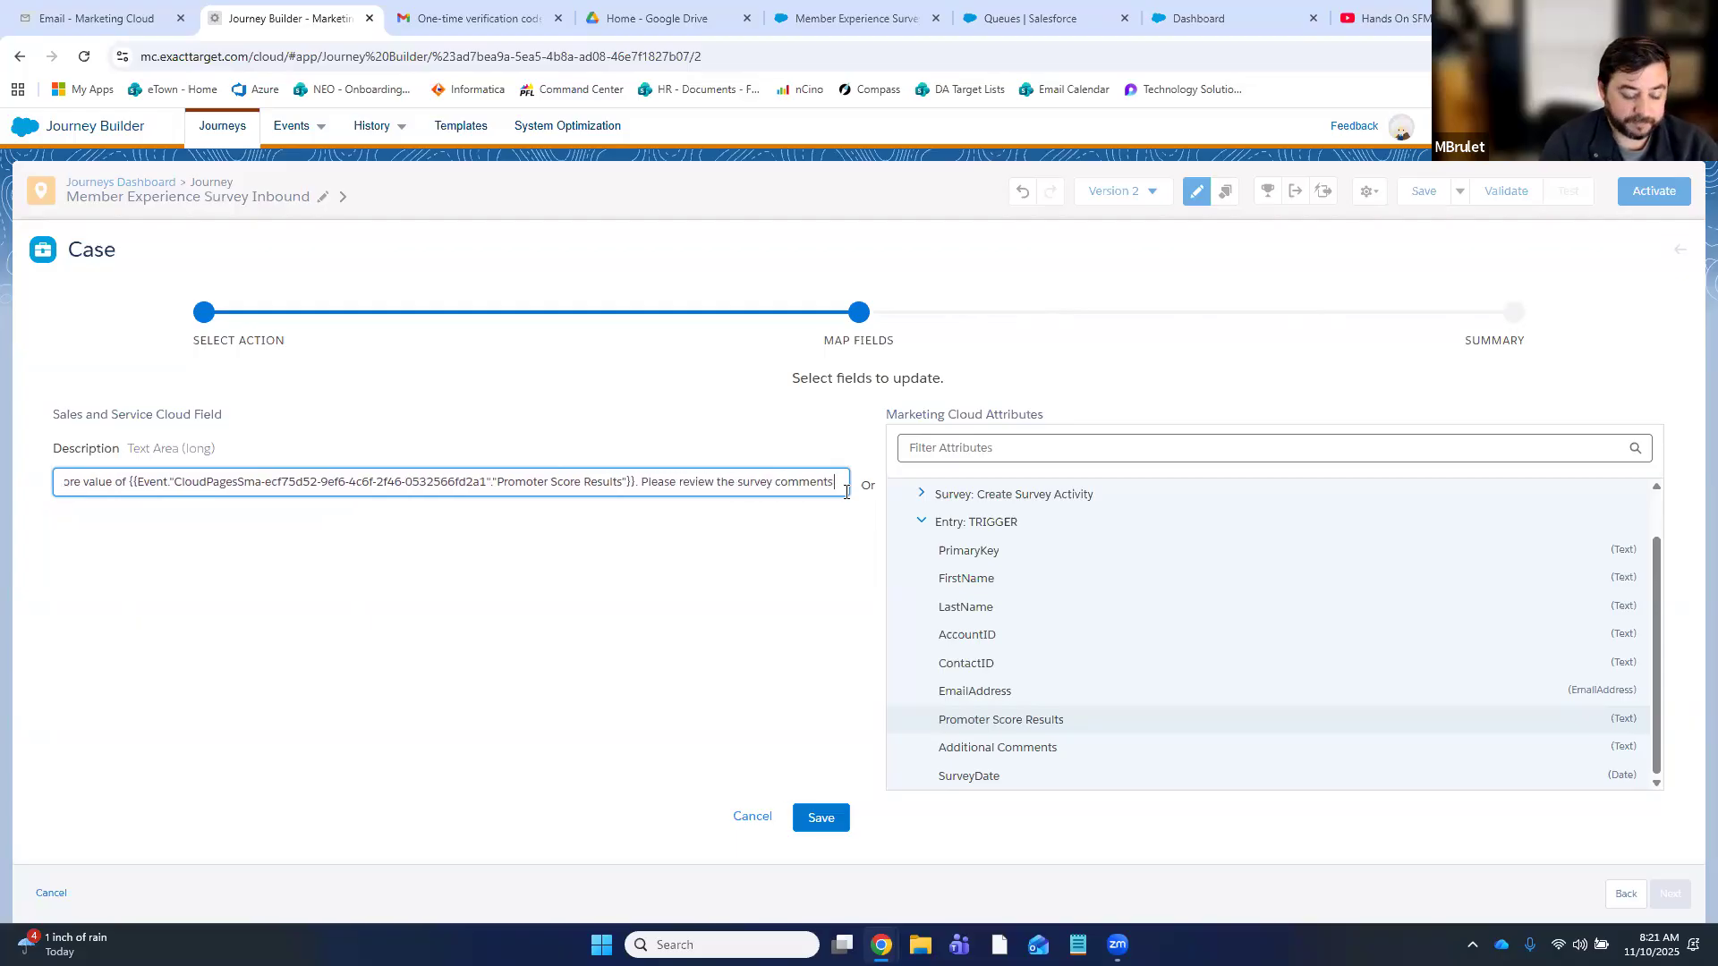
type(" to")
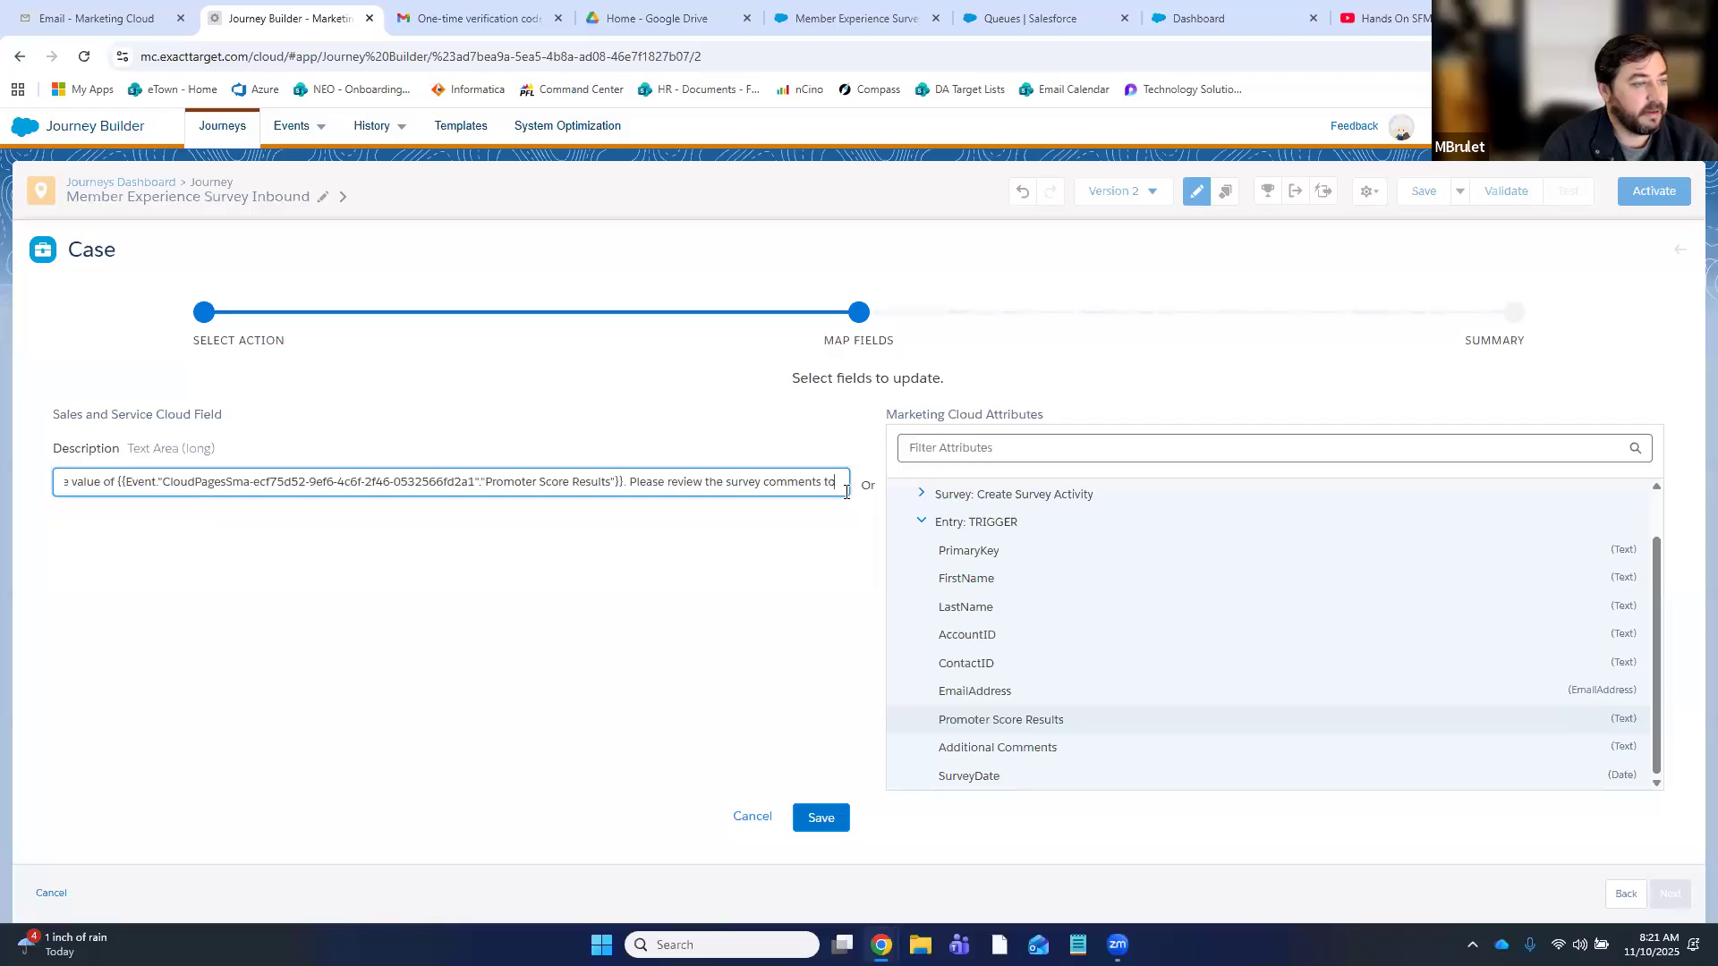
type(" evaluate f")
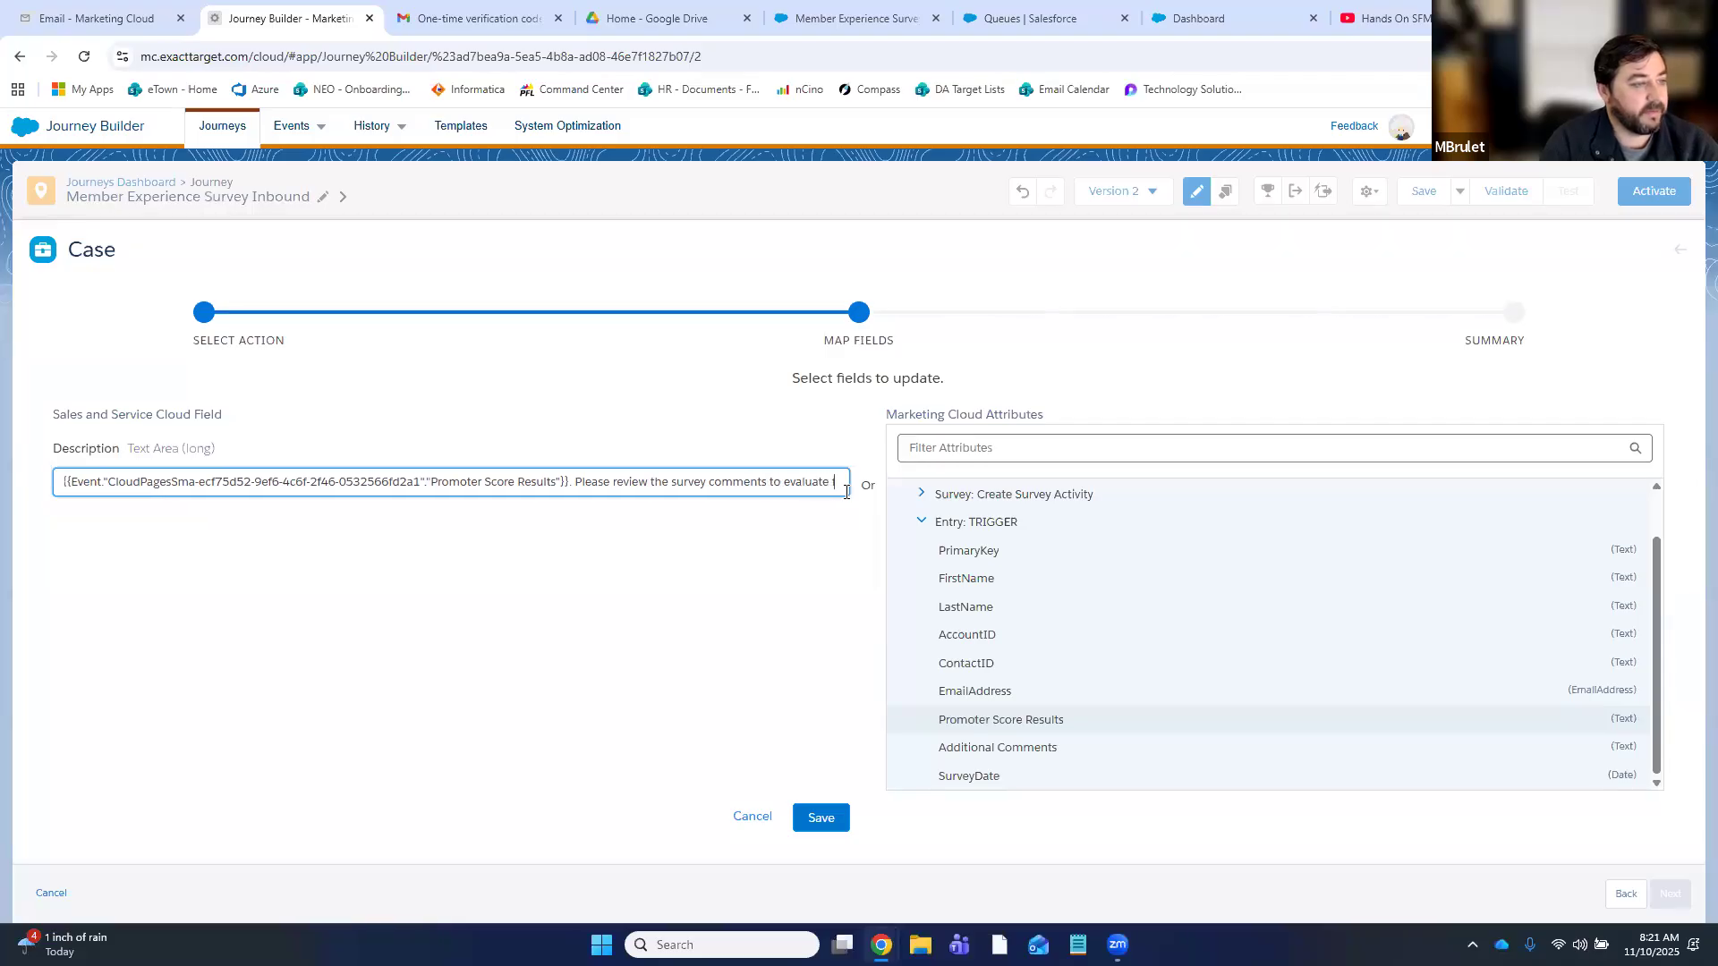
type("or followup.")
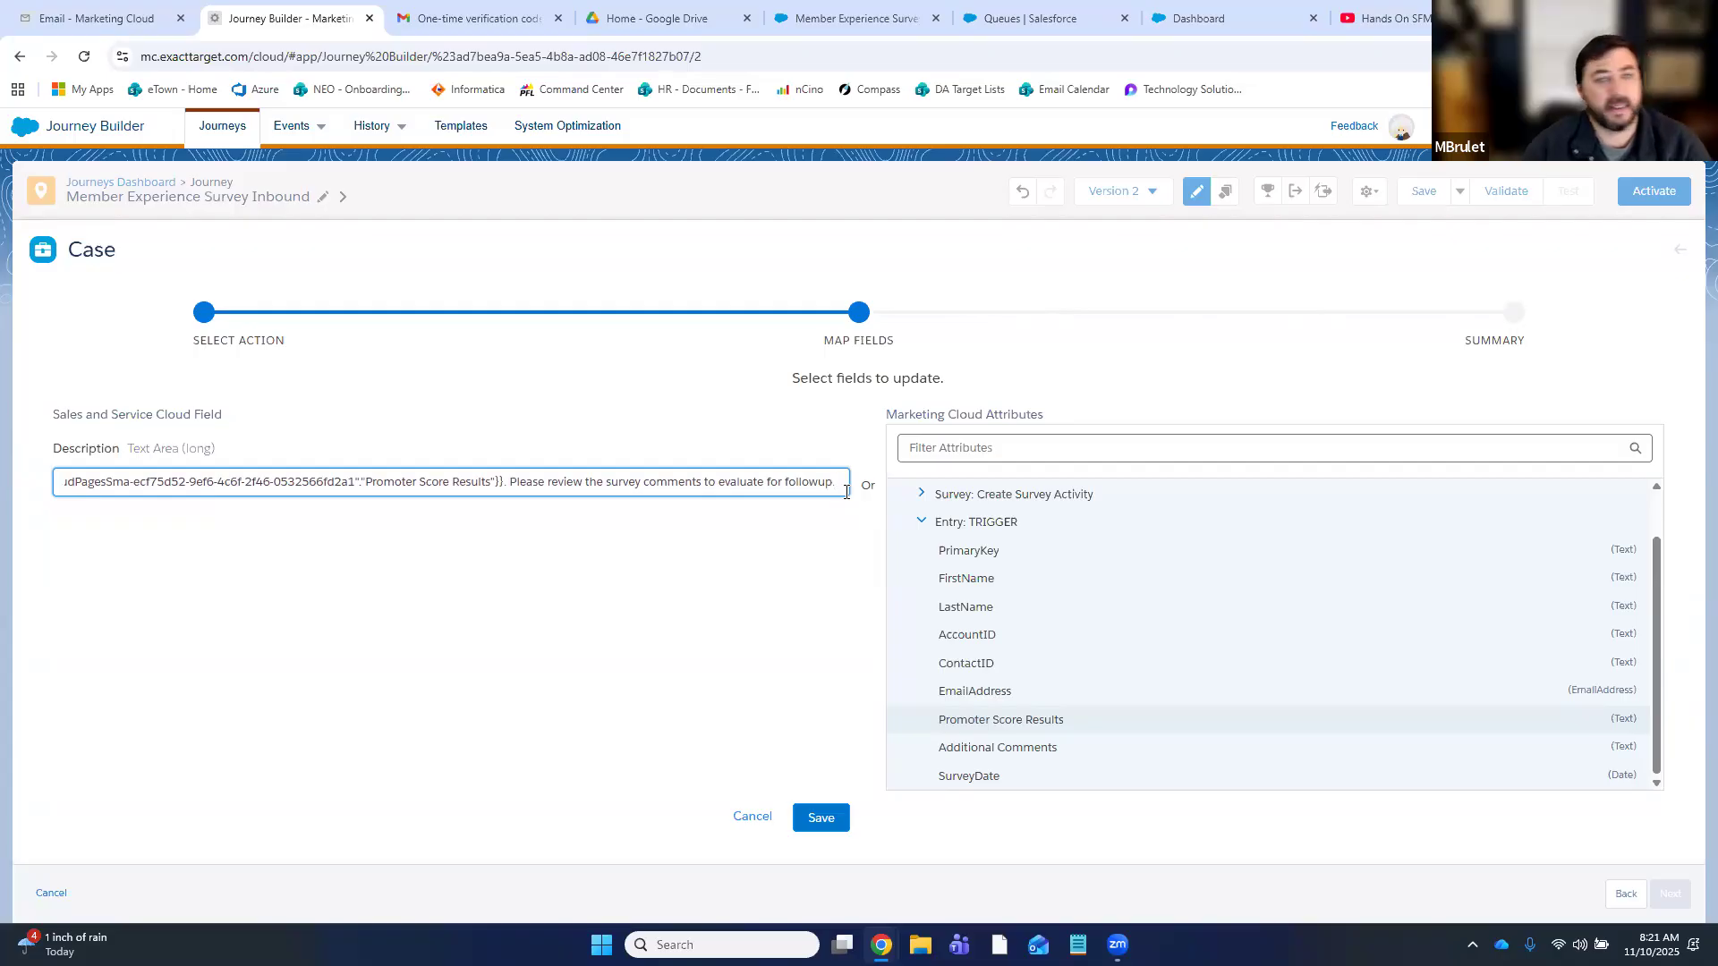
key("BackSpace")
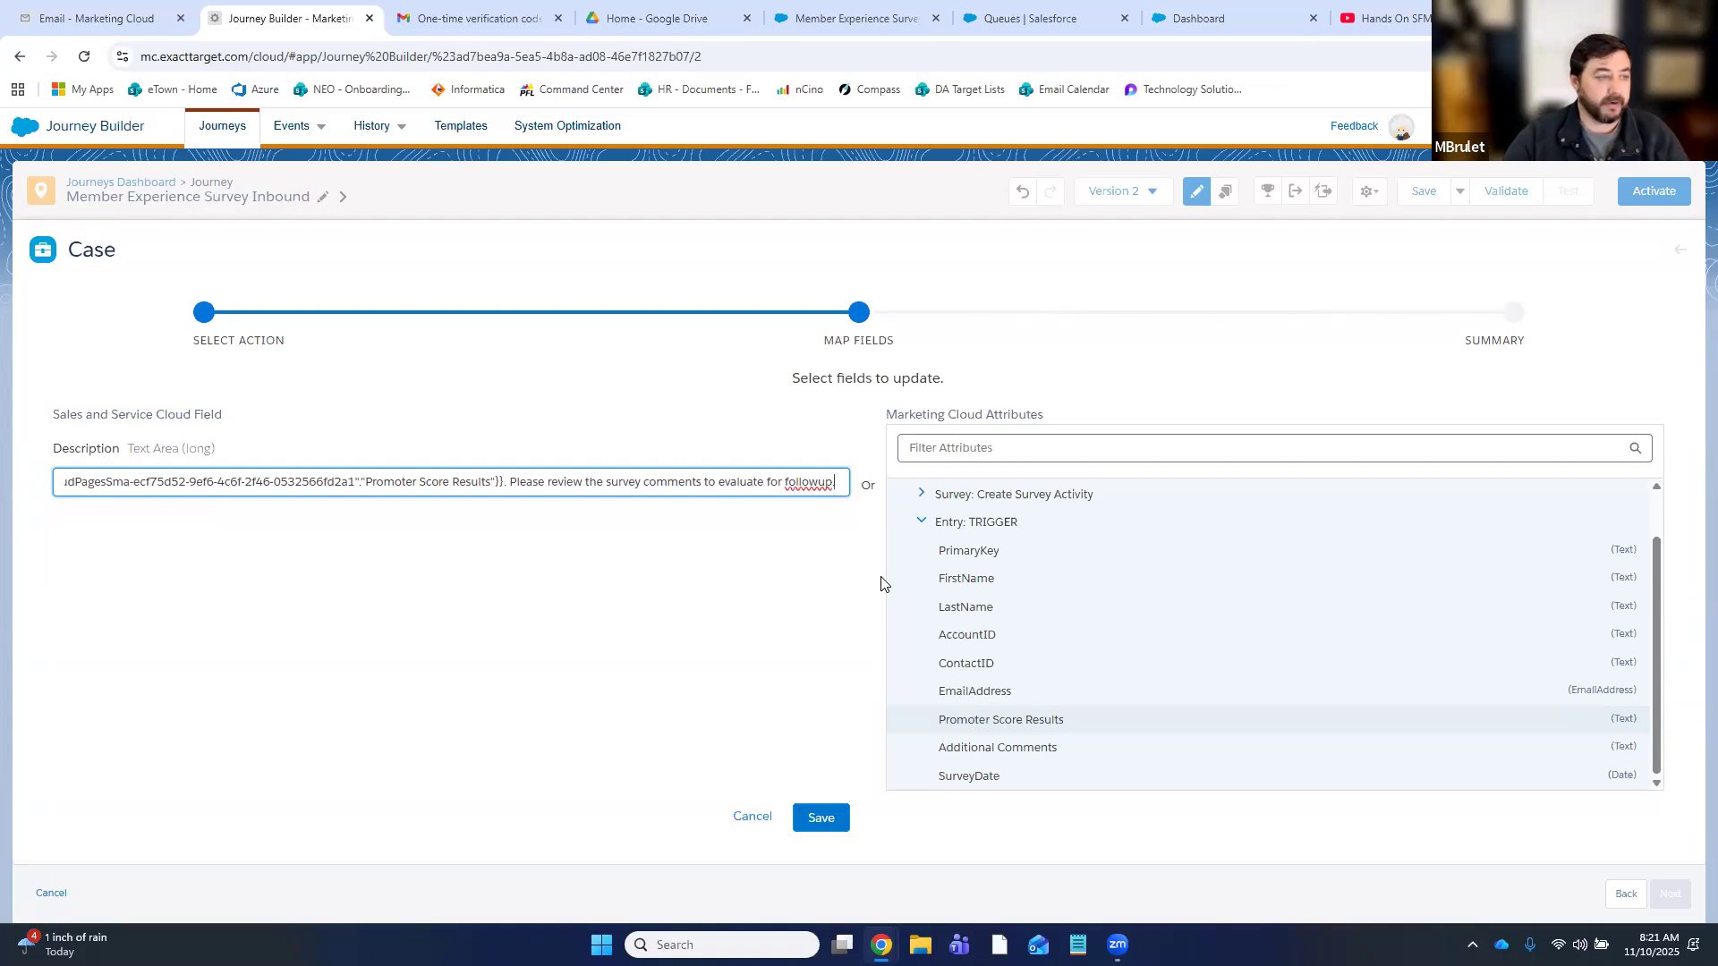
- Save the Description mapping and search Owner ID values for 'member'
left_click(819, 818)
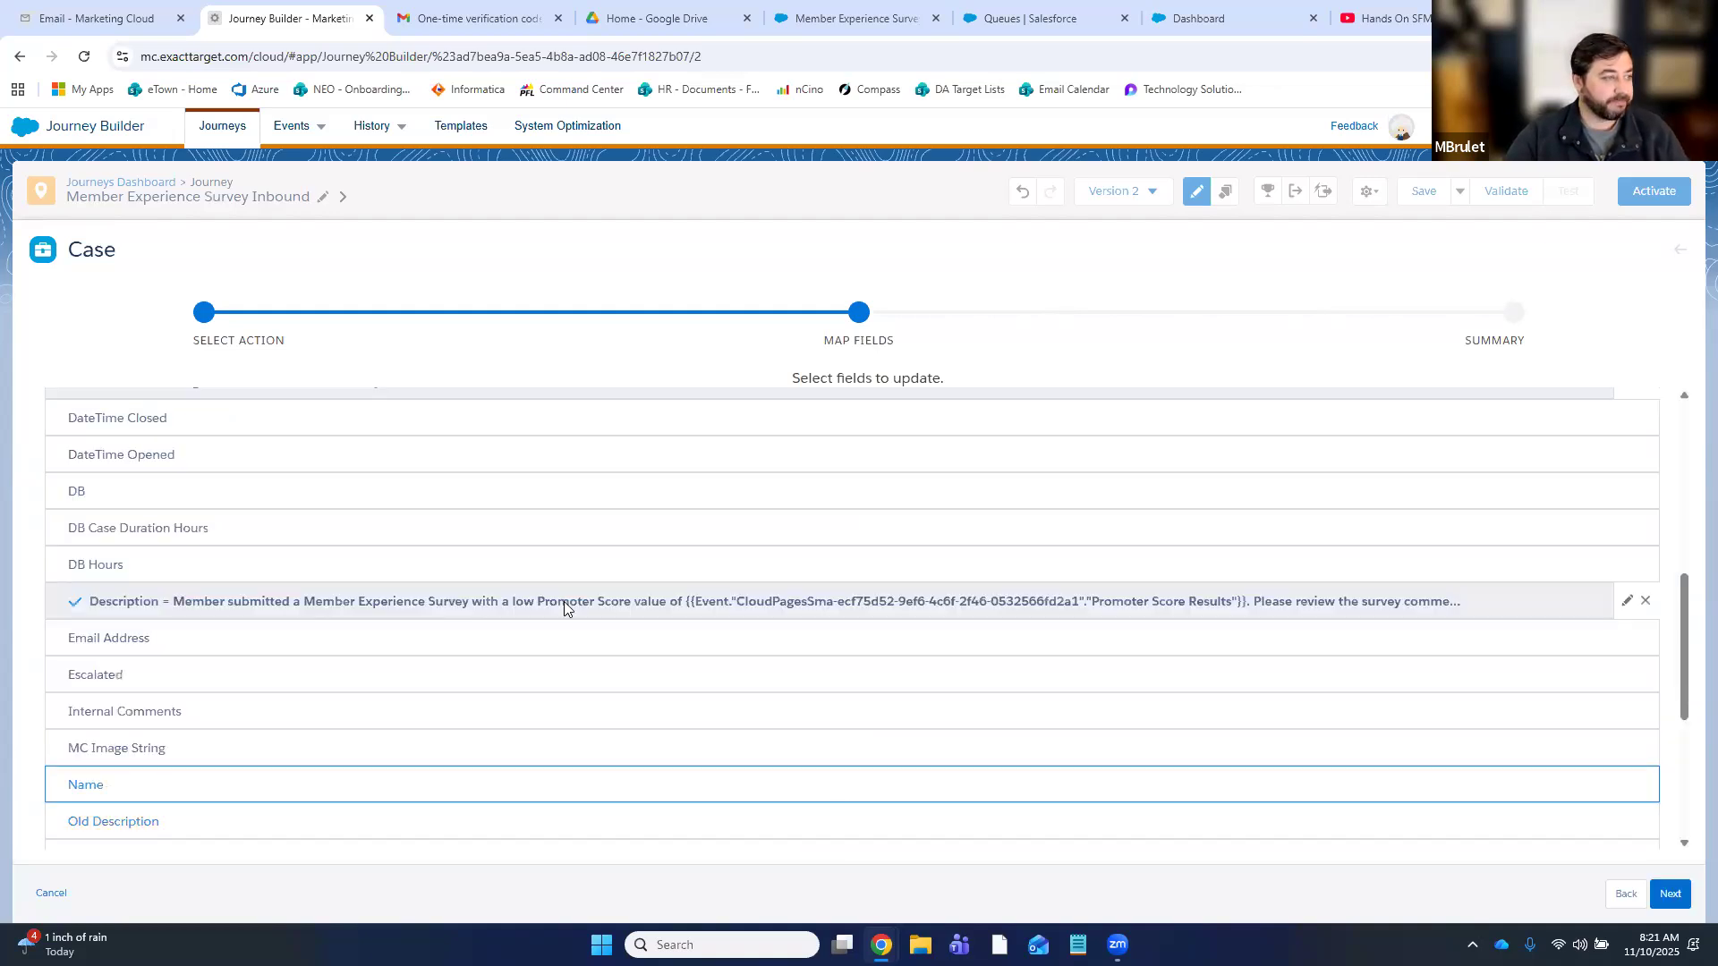
scroll(362, 666, "down", 3)
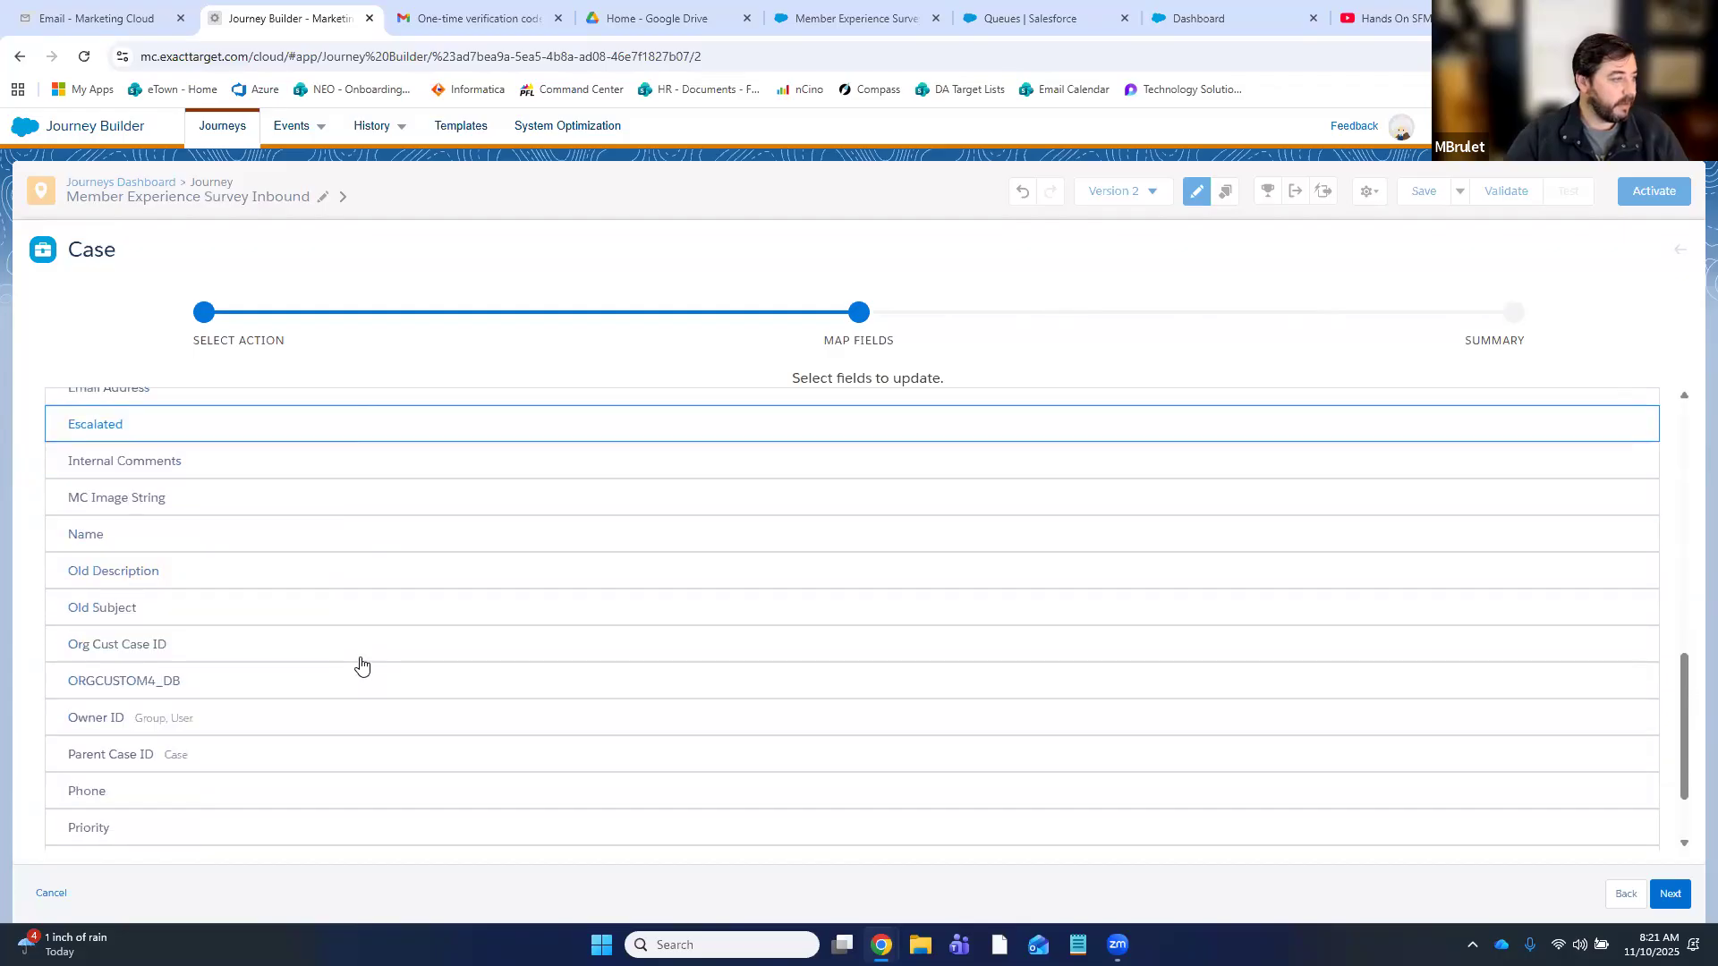
scroll(361, 666, "down", 2)
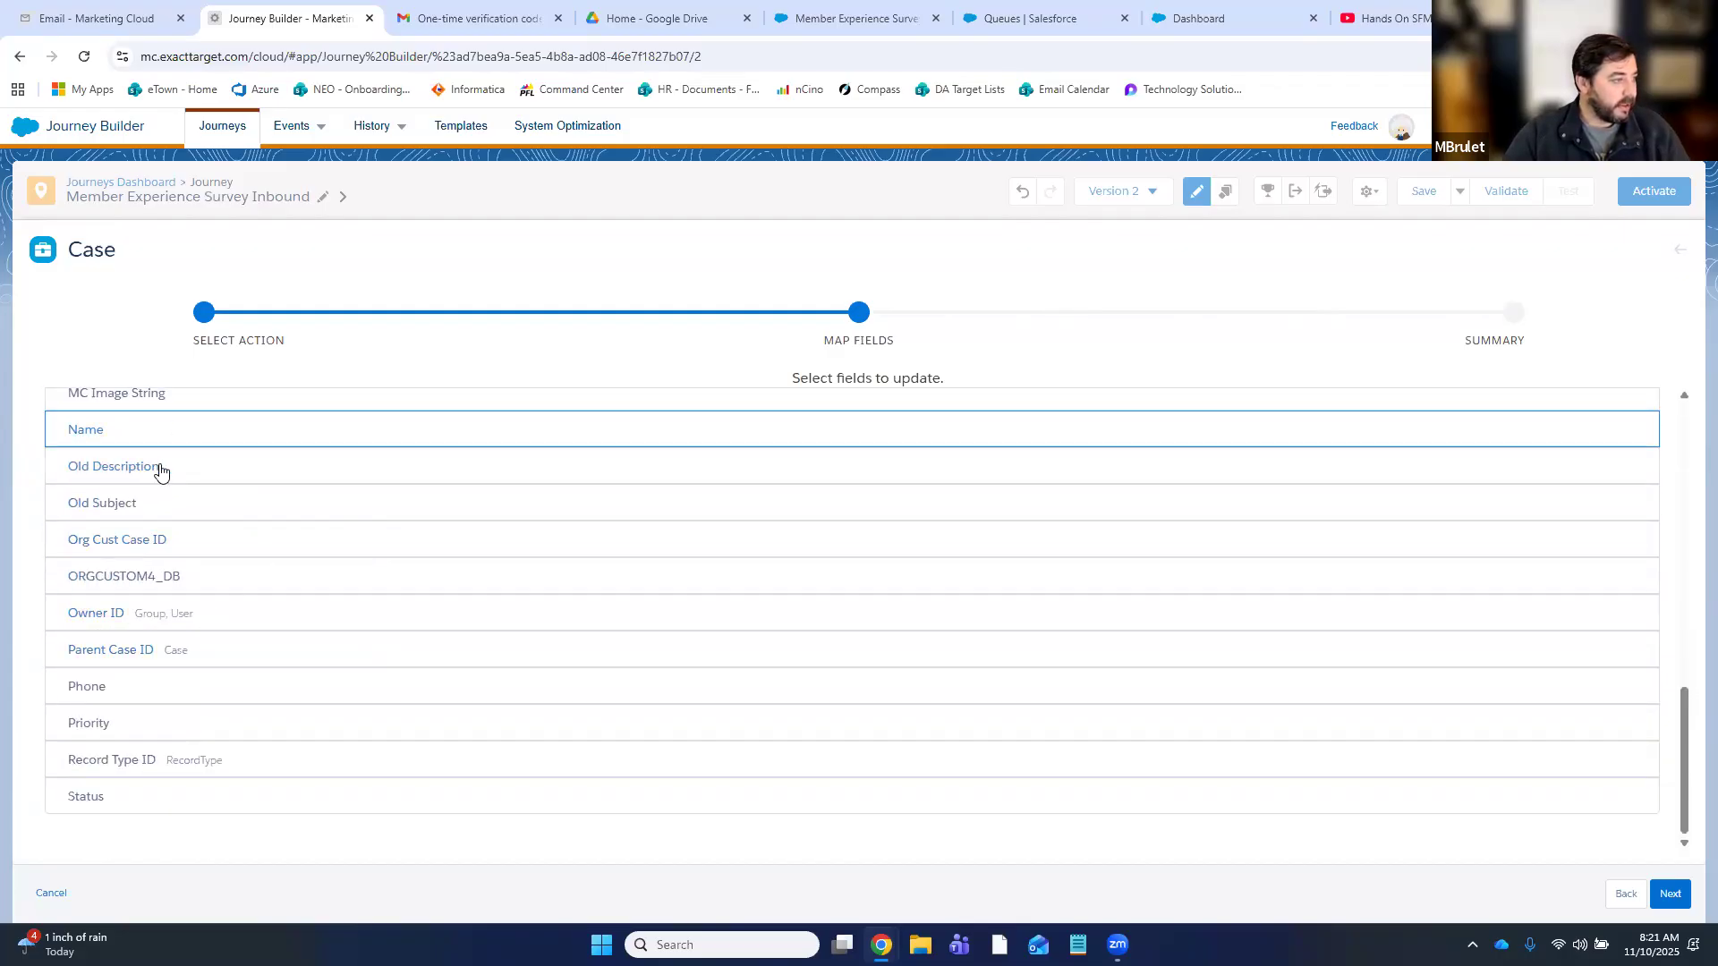
left_click(143, 615)
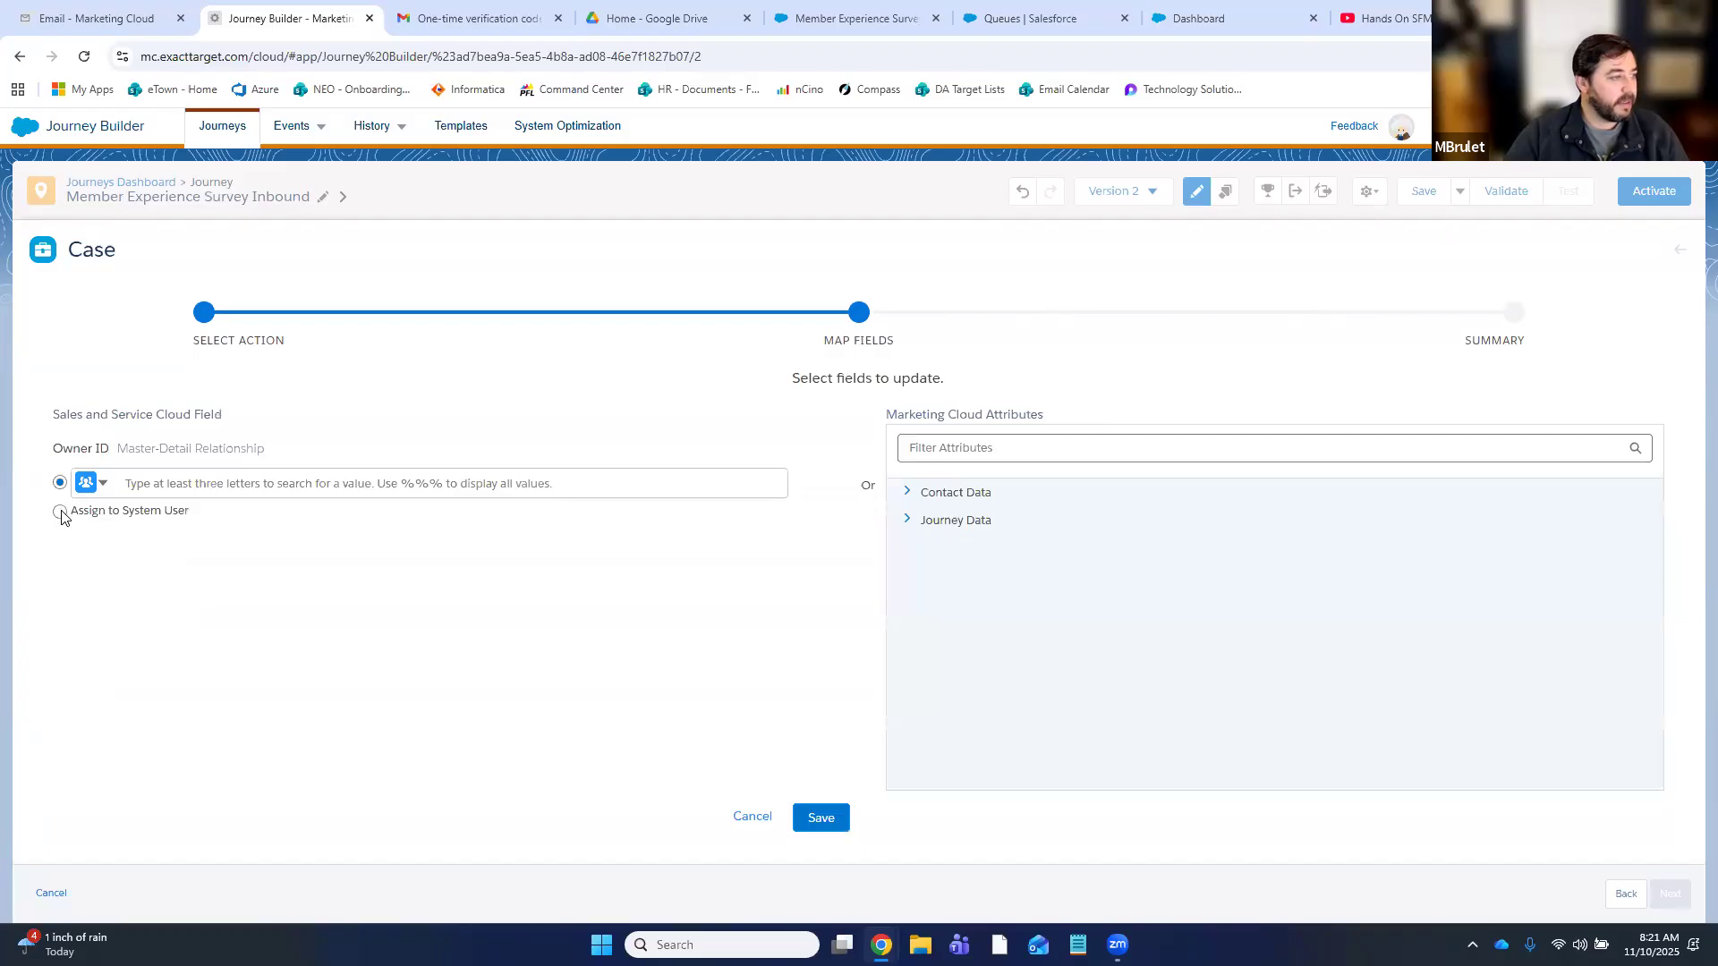
left_click(400, 480)
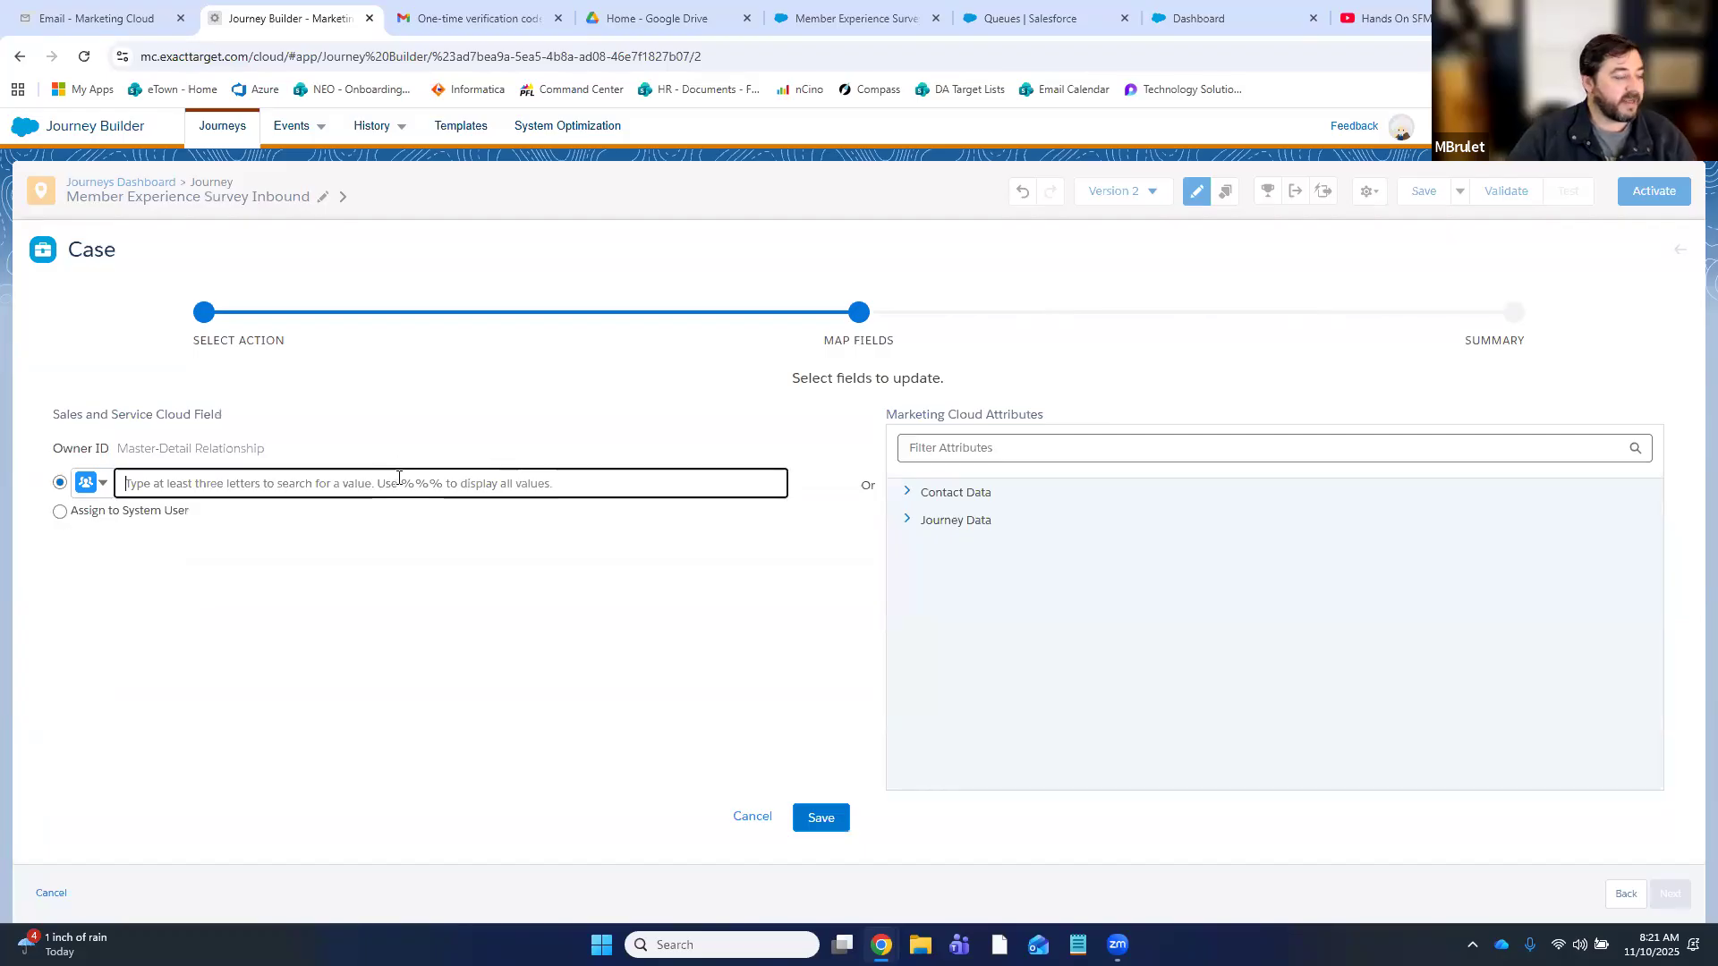
type("member")
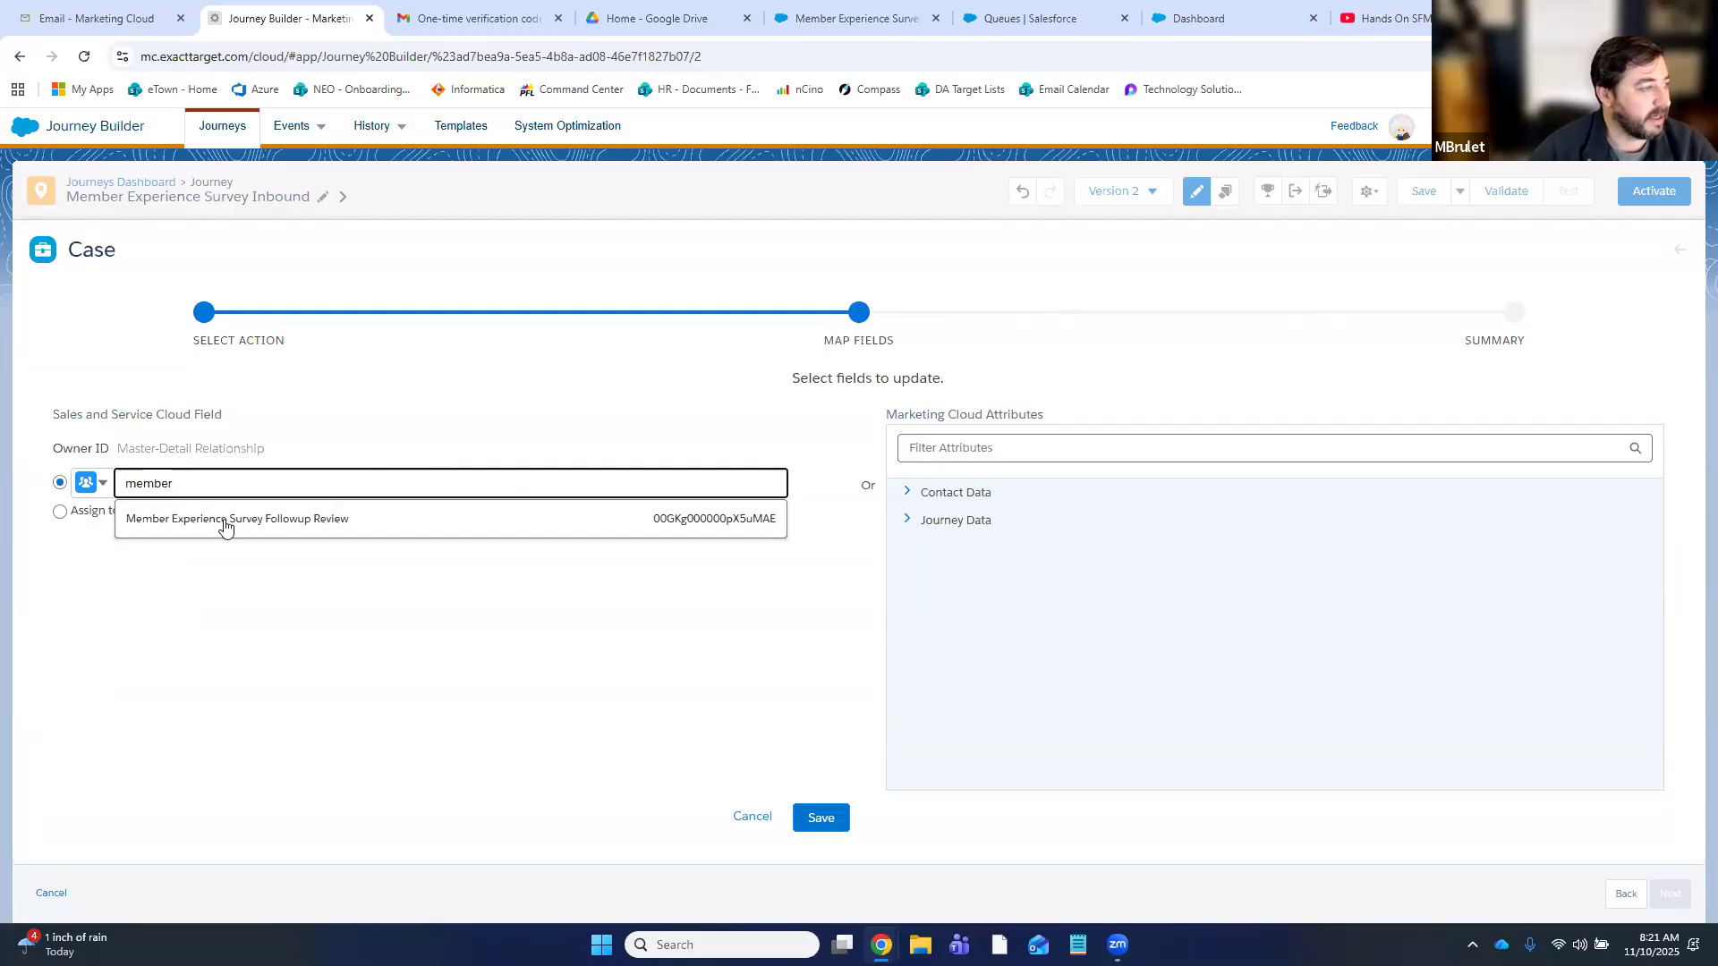
- Set Owner ID to the Member Experience Survey Followup Review queue and Priority to Medium
left_click(718, 523)
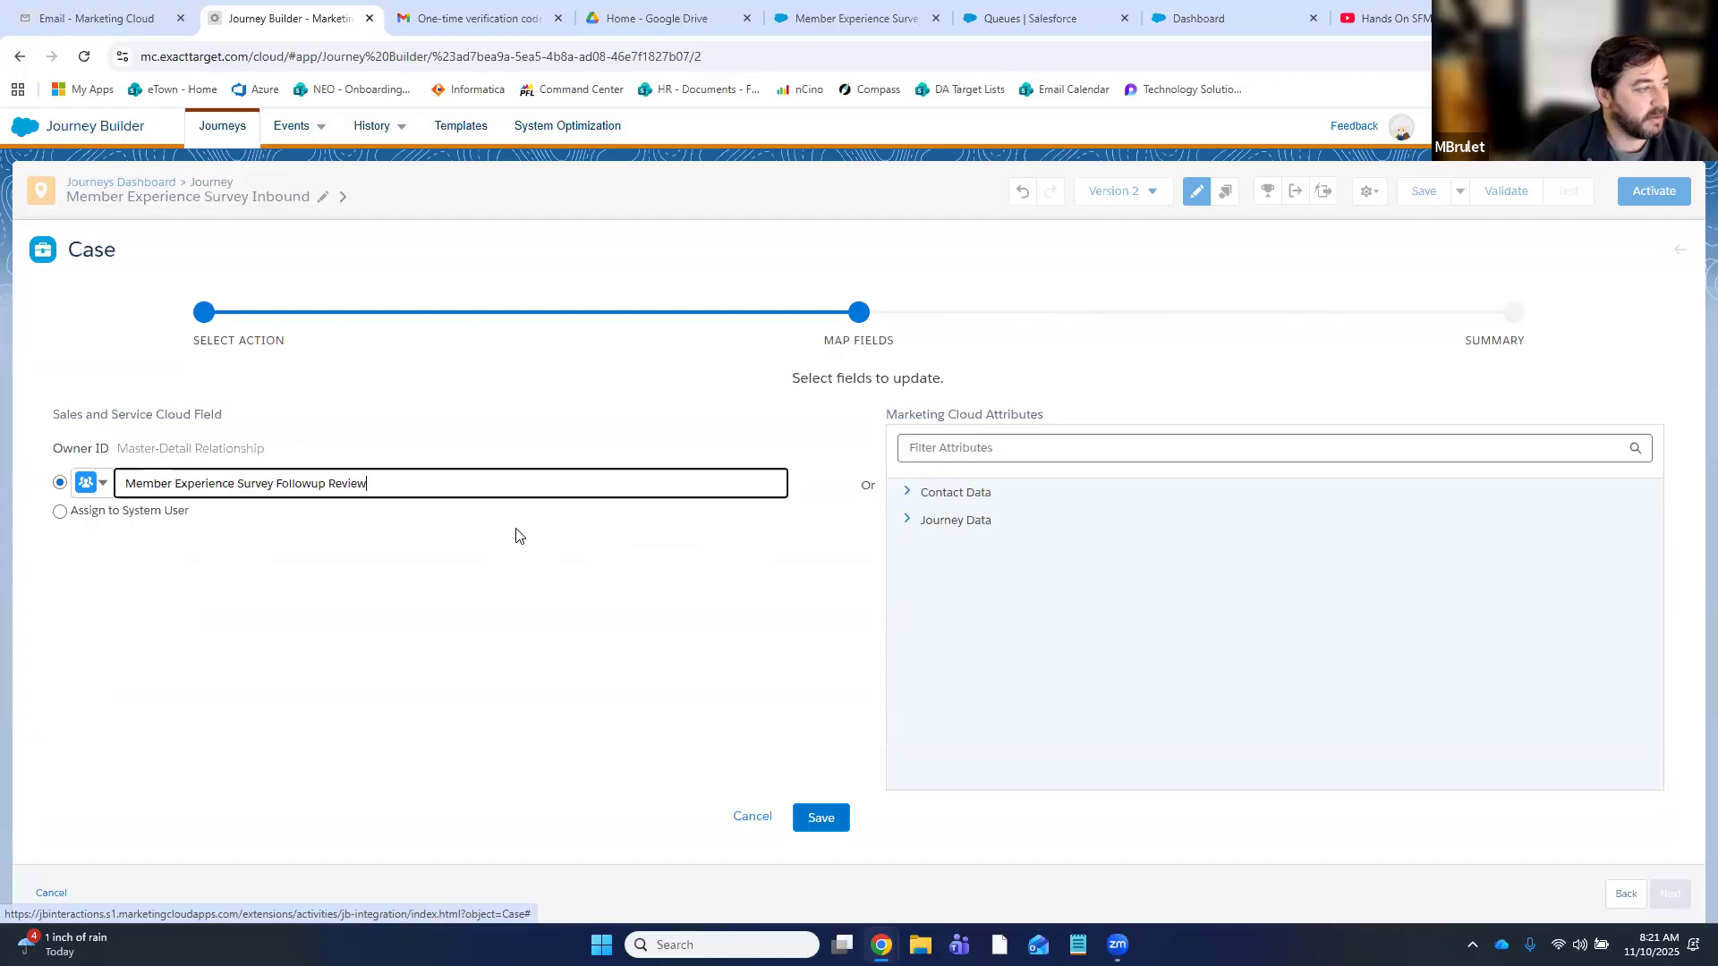
left_click(821, 818)
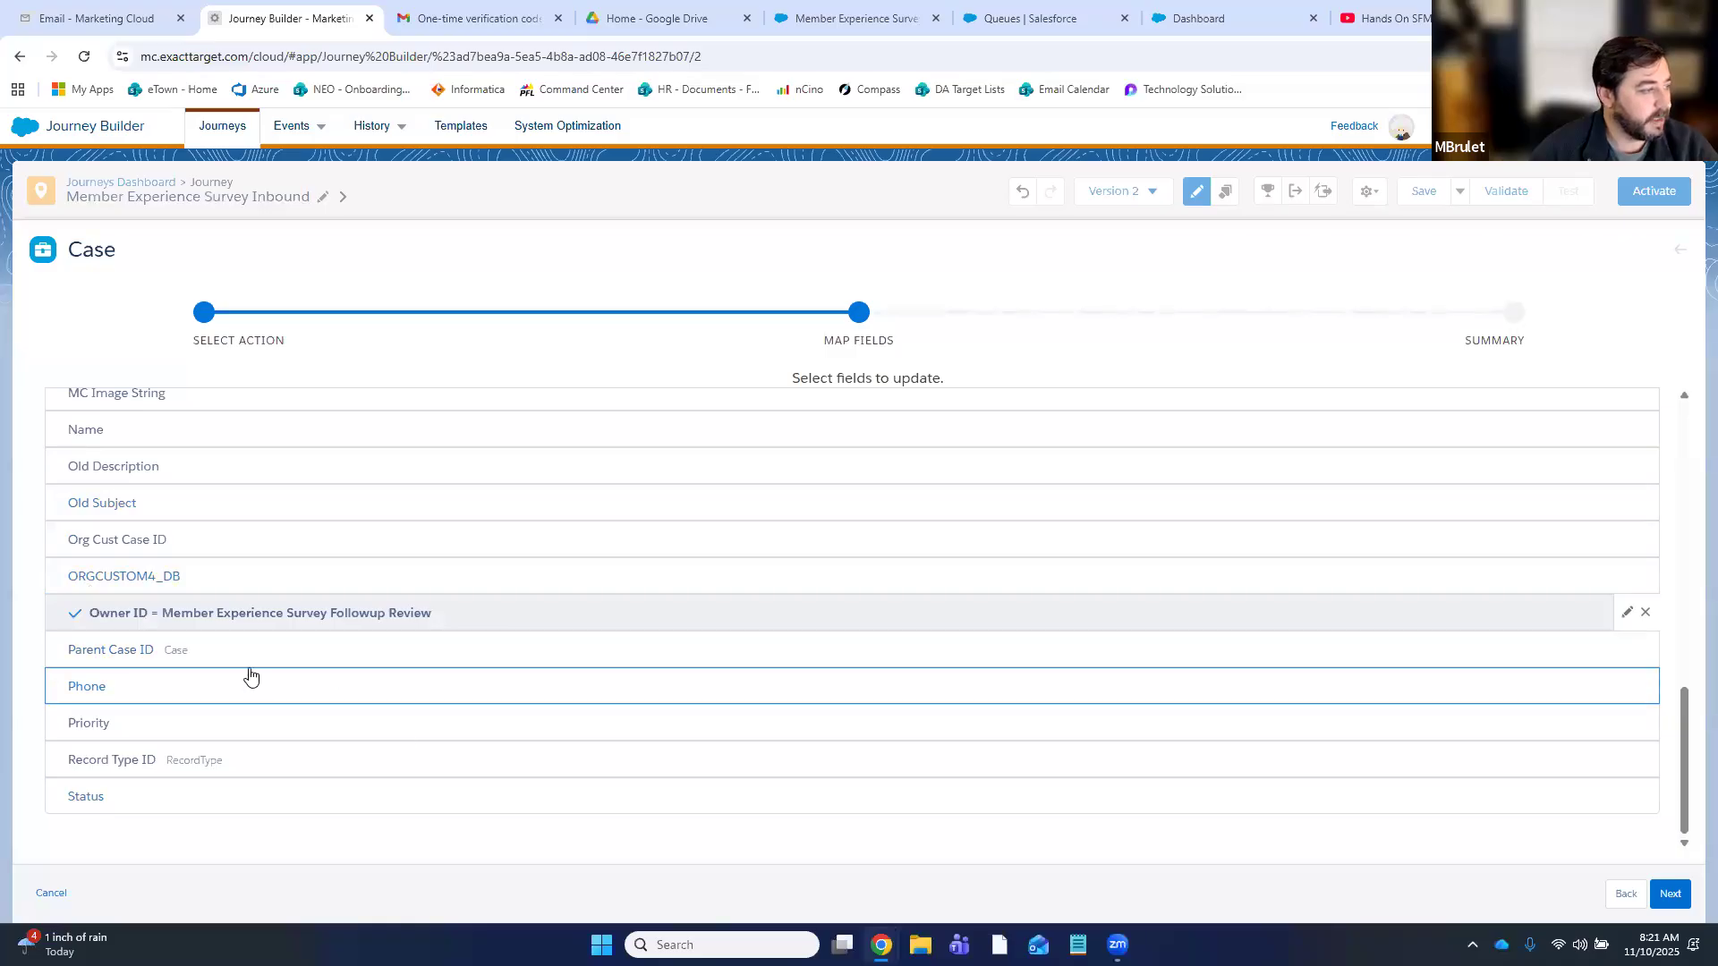
left_click(108, 725)
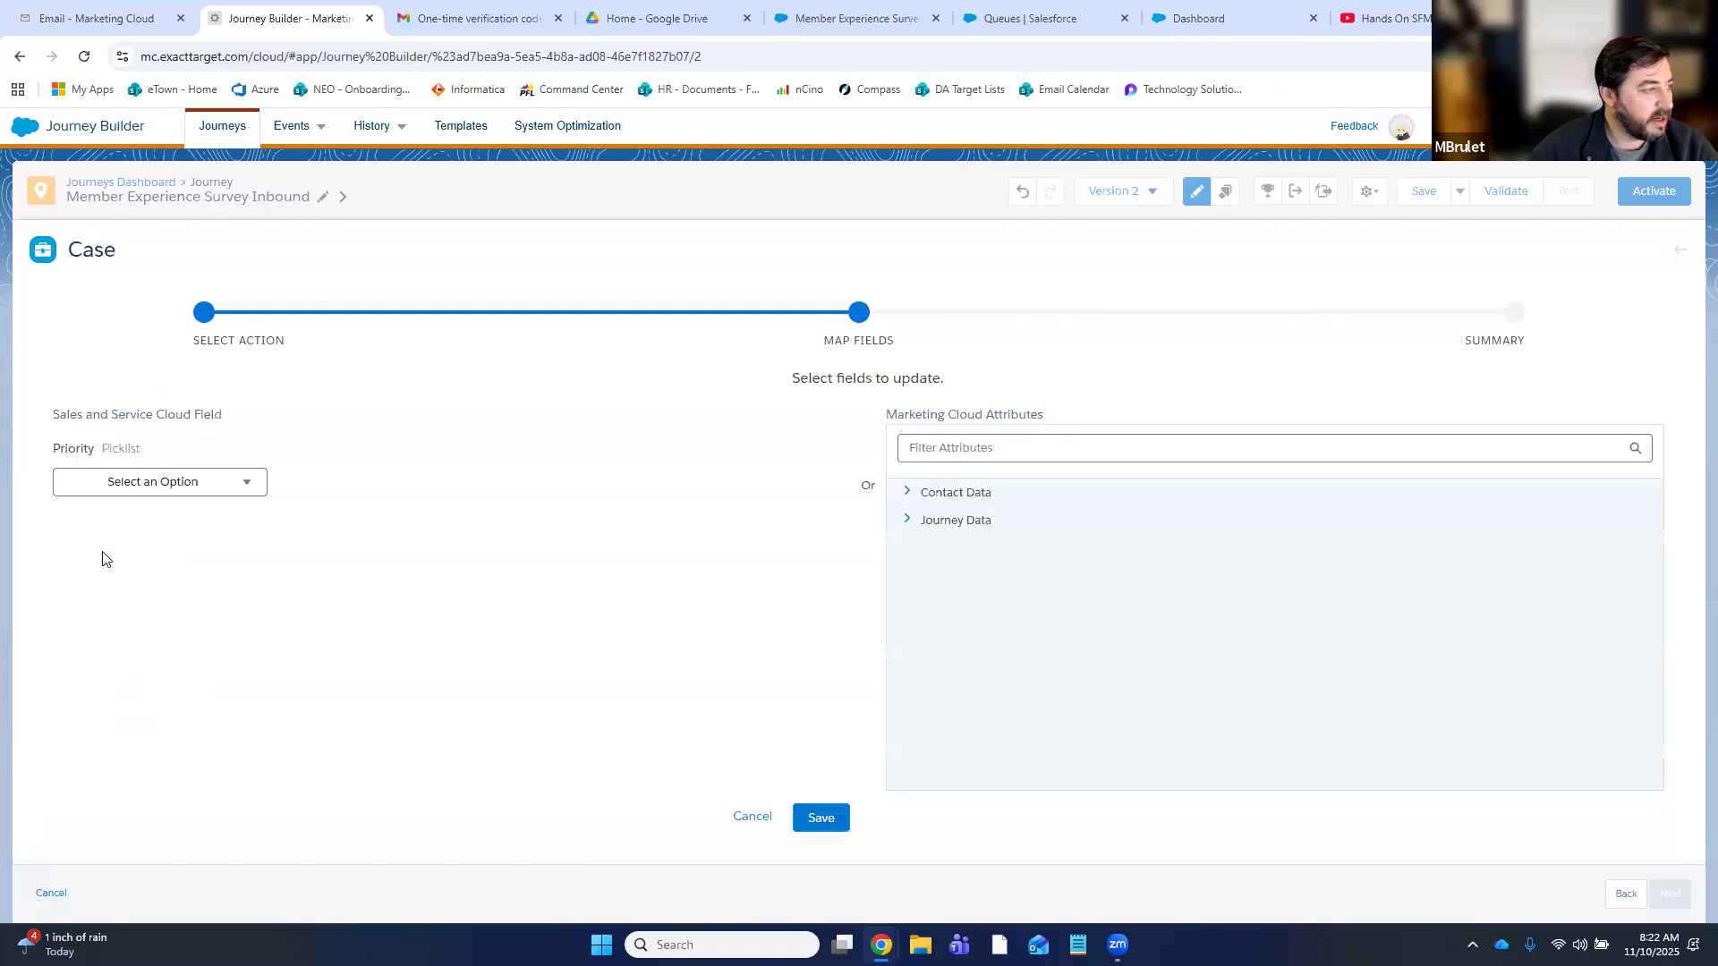
left_click(122, 491)
left_click(119, 549)
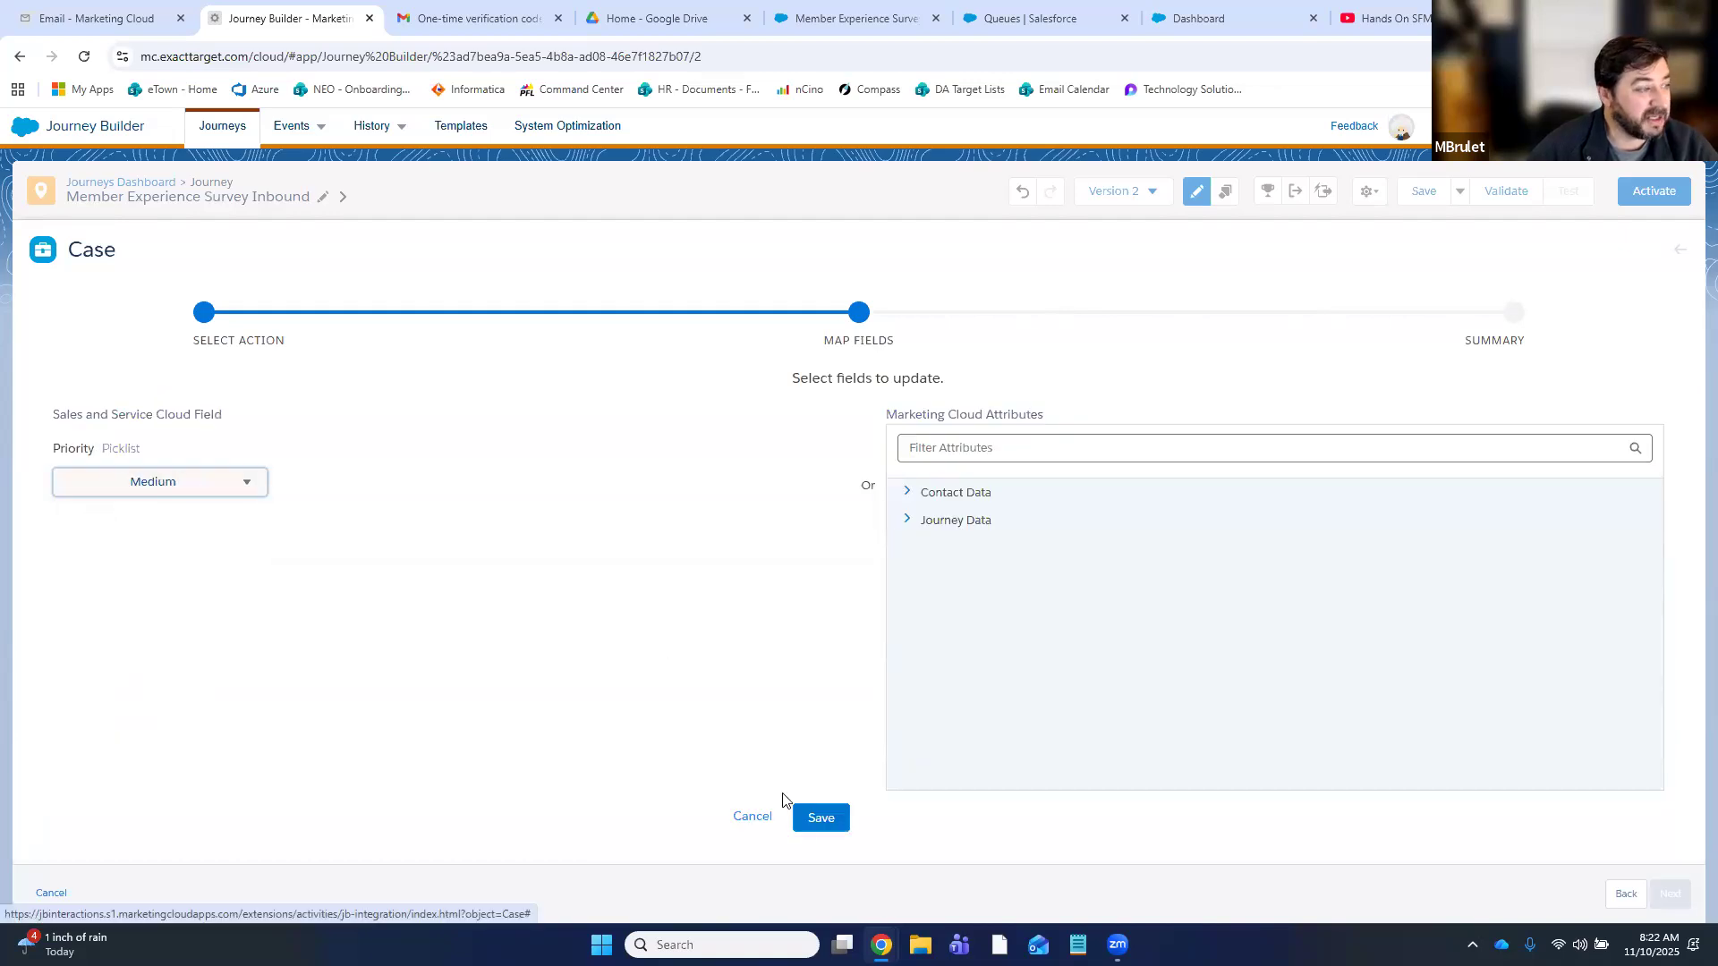
left_click(819, 817)
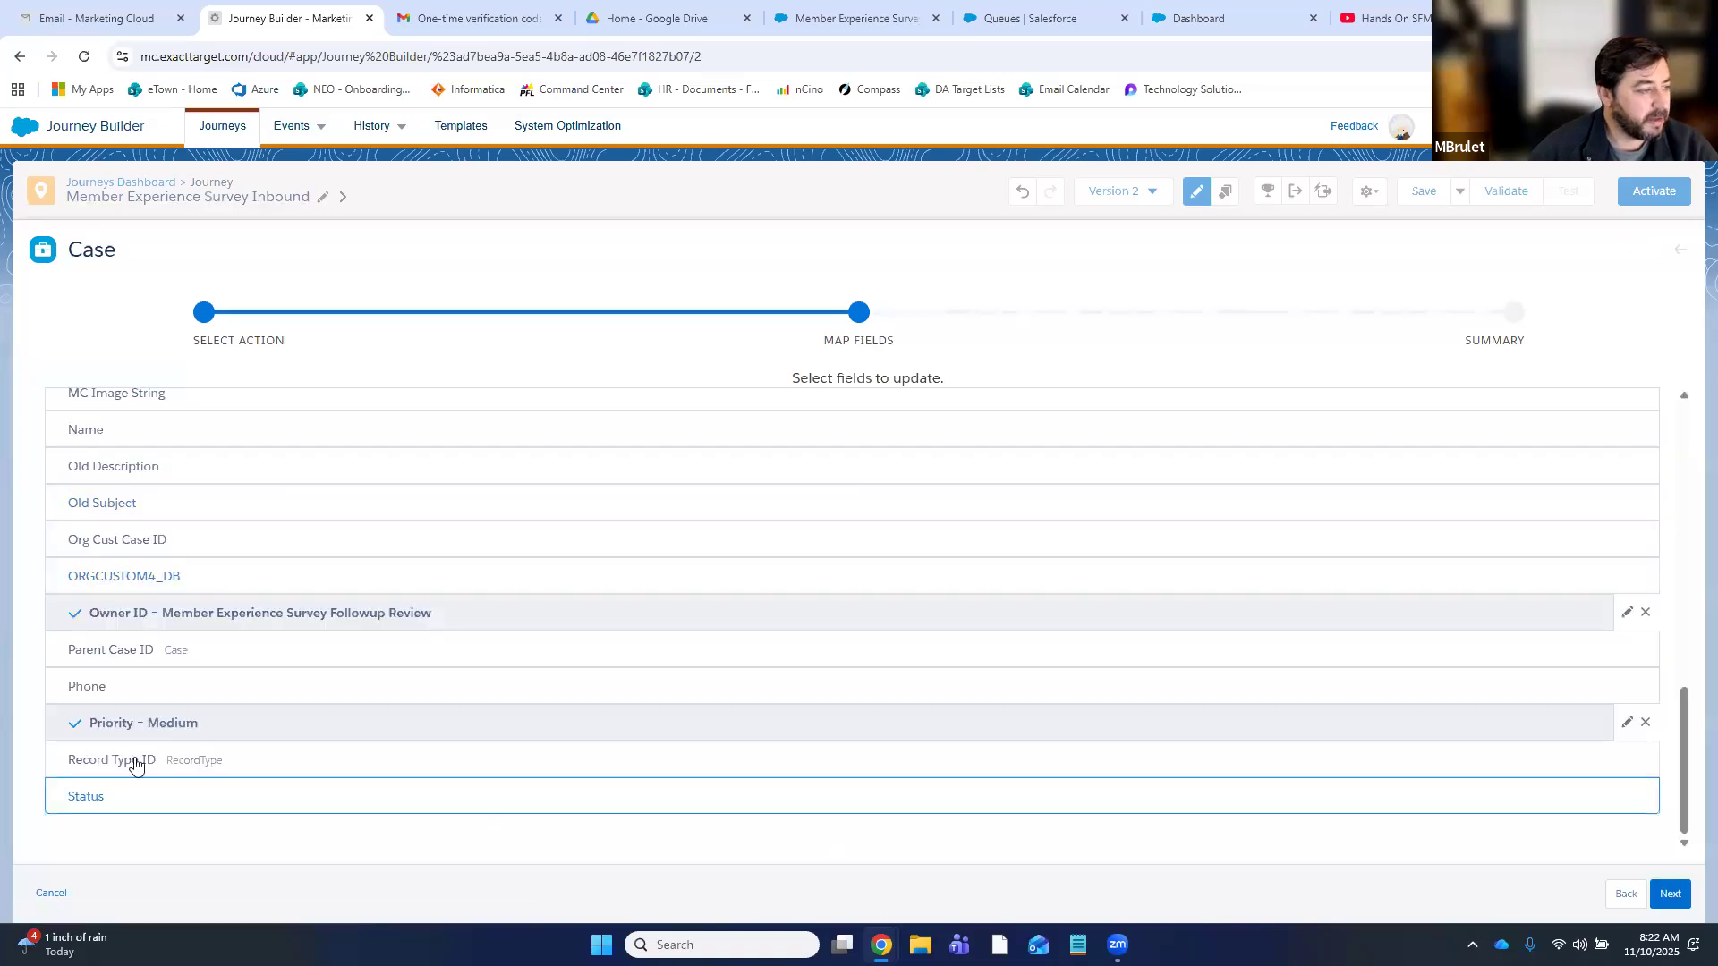
- Map Record Type ID to Member Experience Survey Followup Review and Status to New
left_click(204, 759)
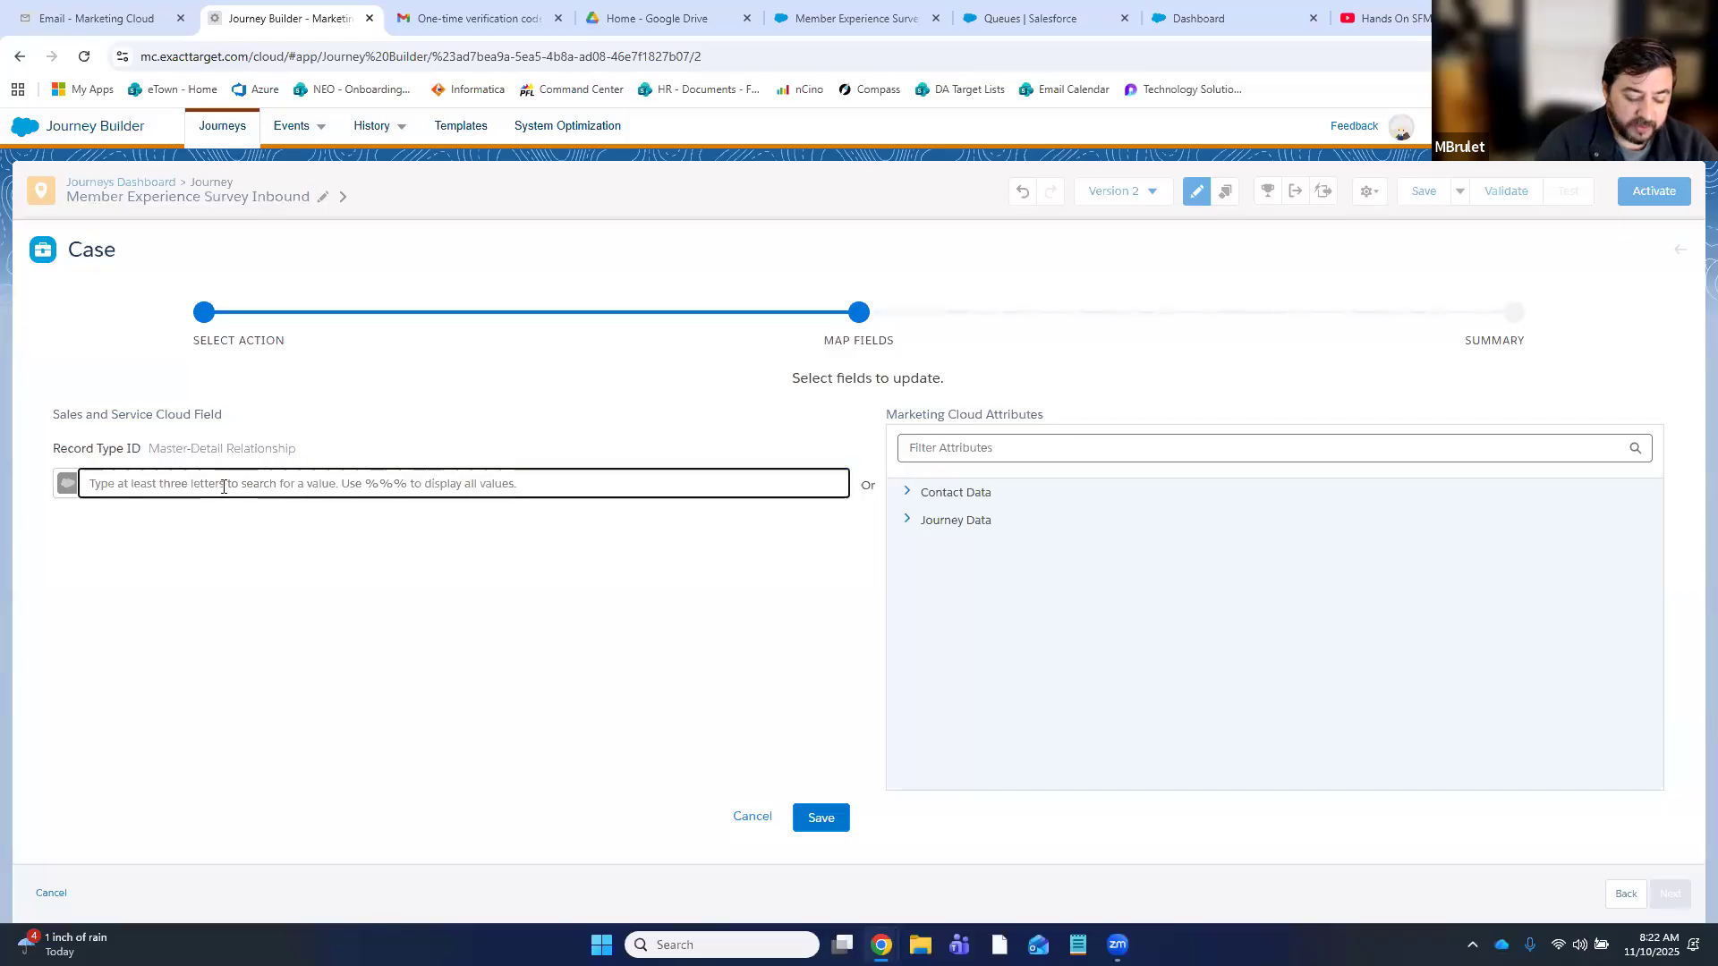
type("member")
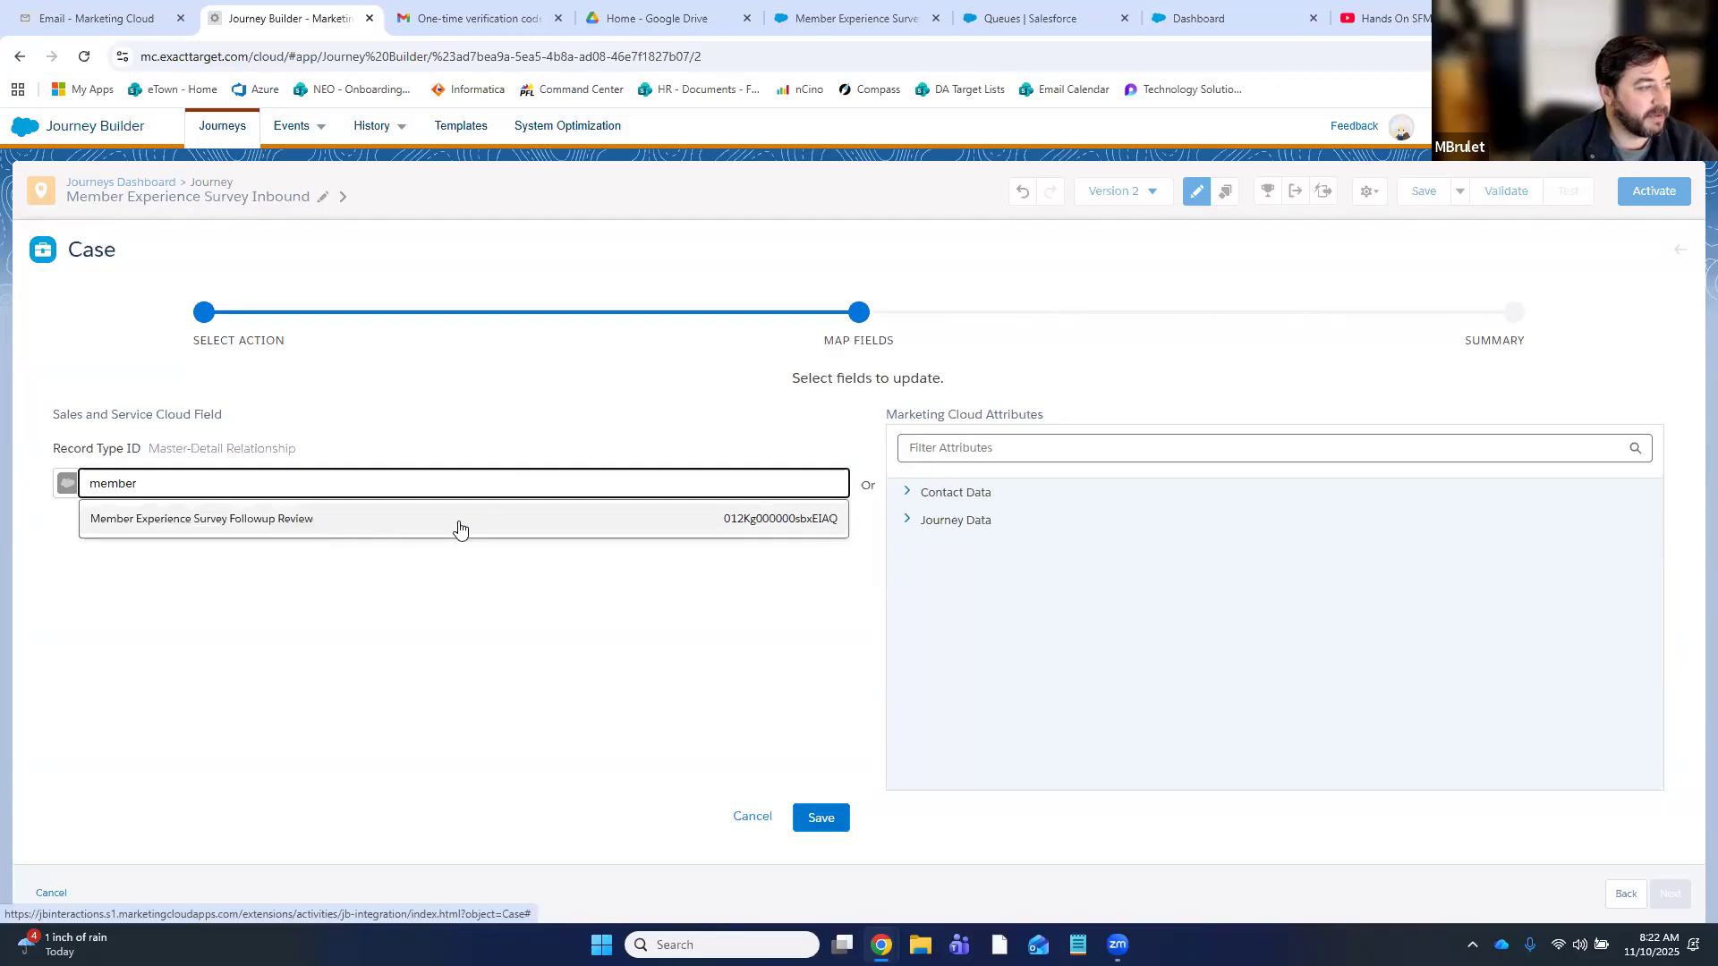
left_click(787, 526)
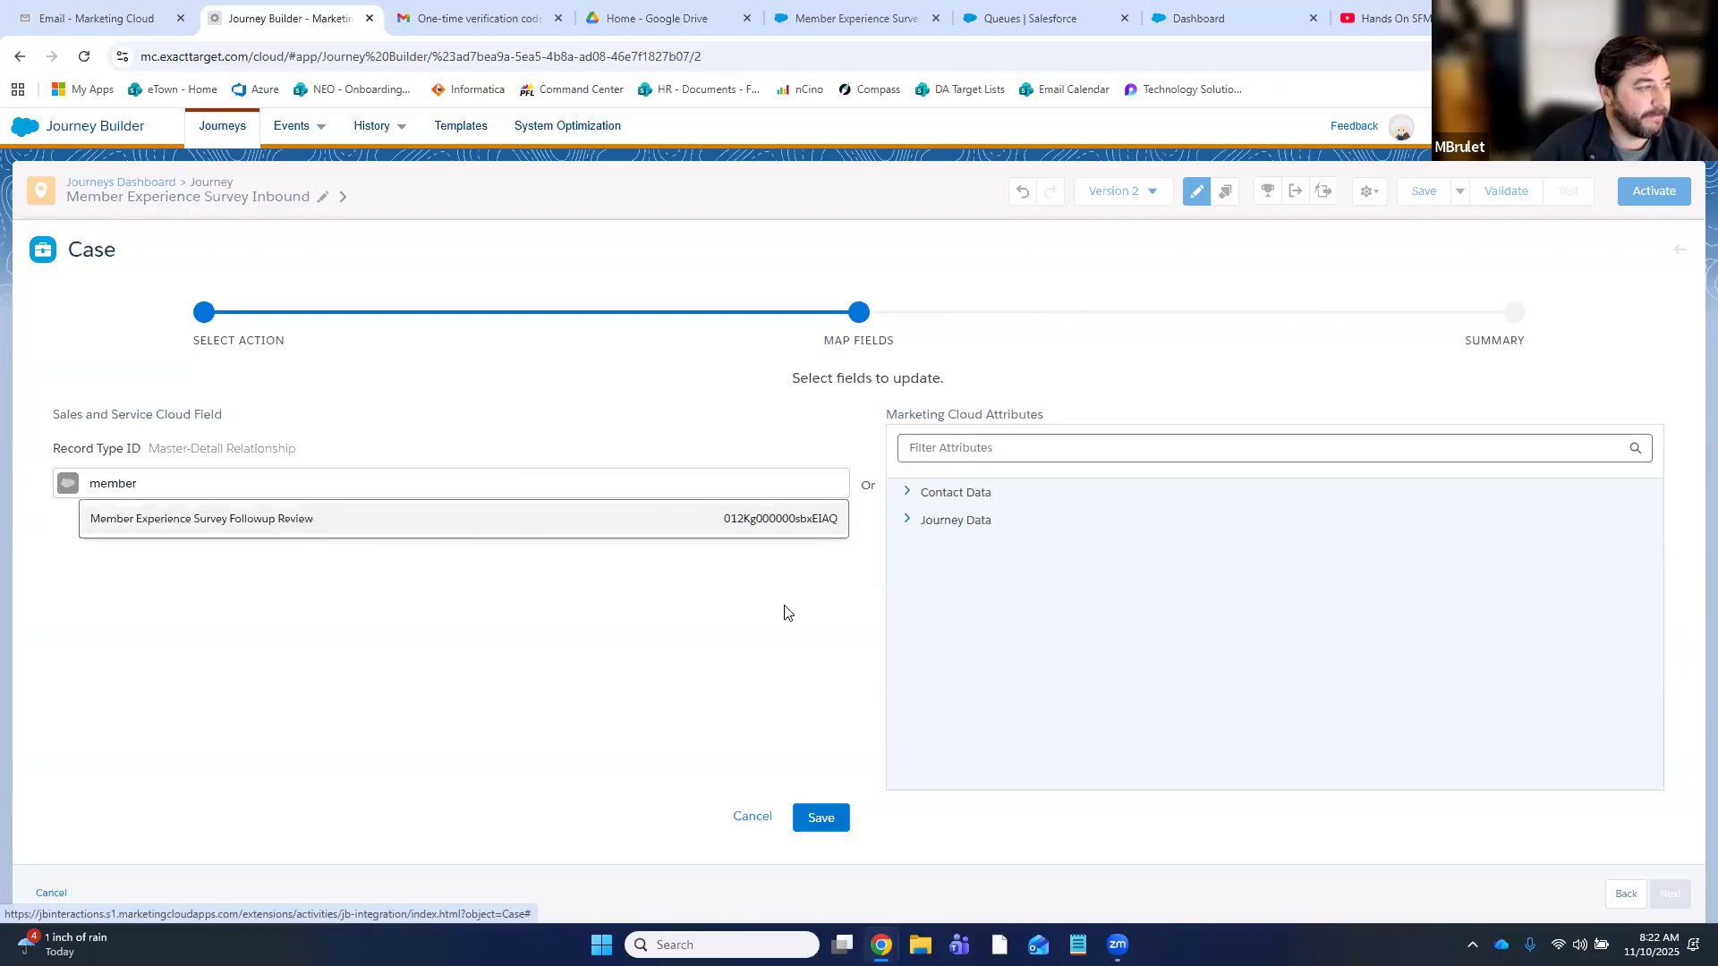
left_click(822, 817)
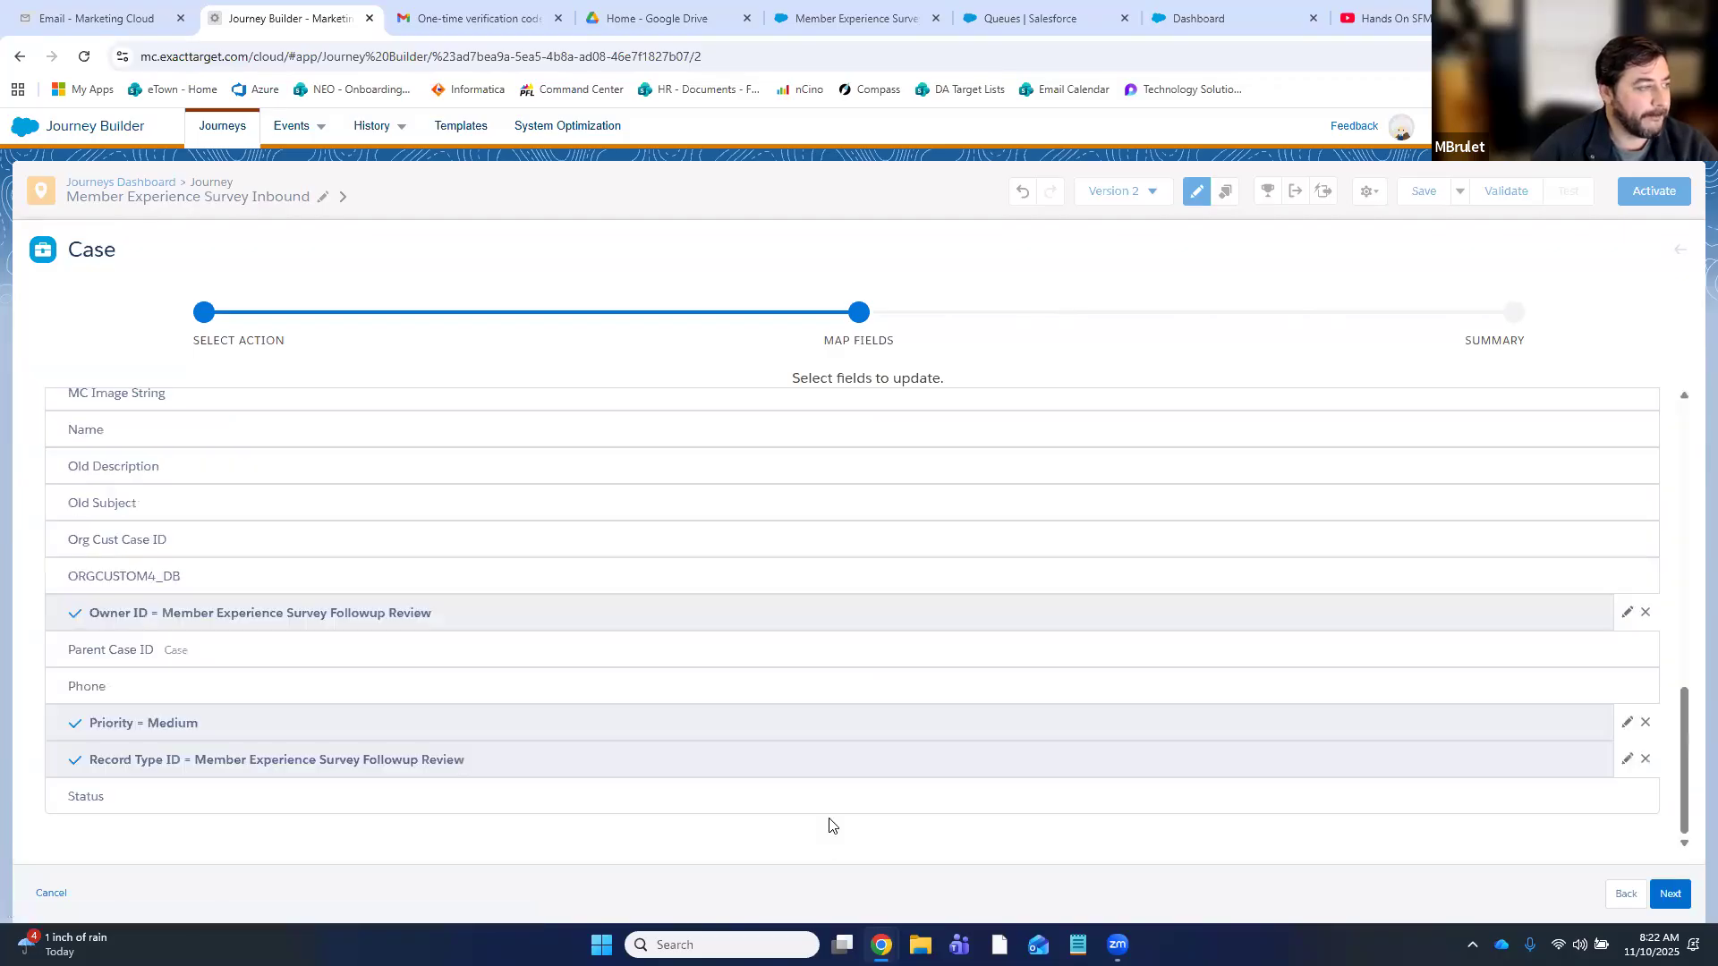
left_click(131, 811)
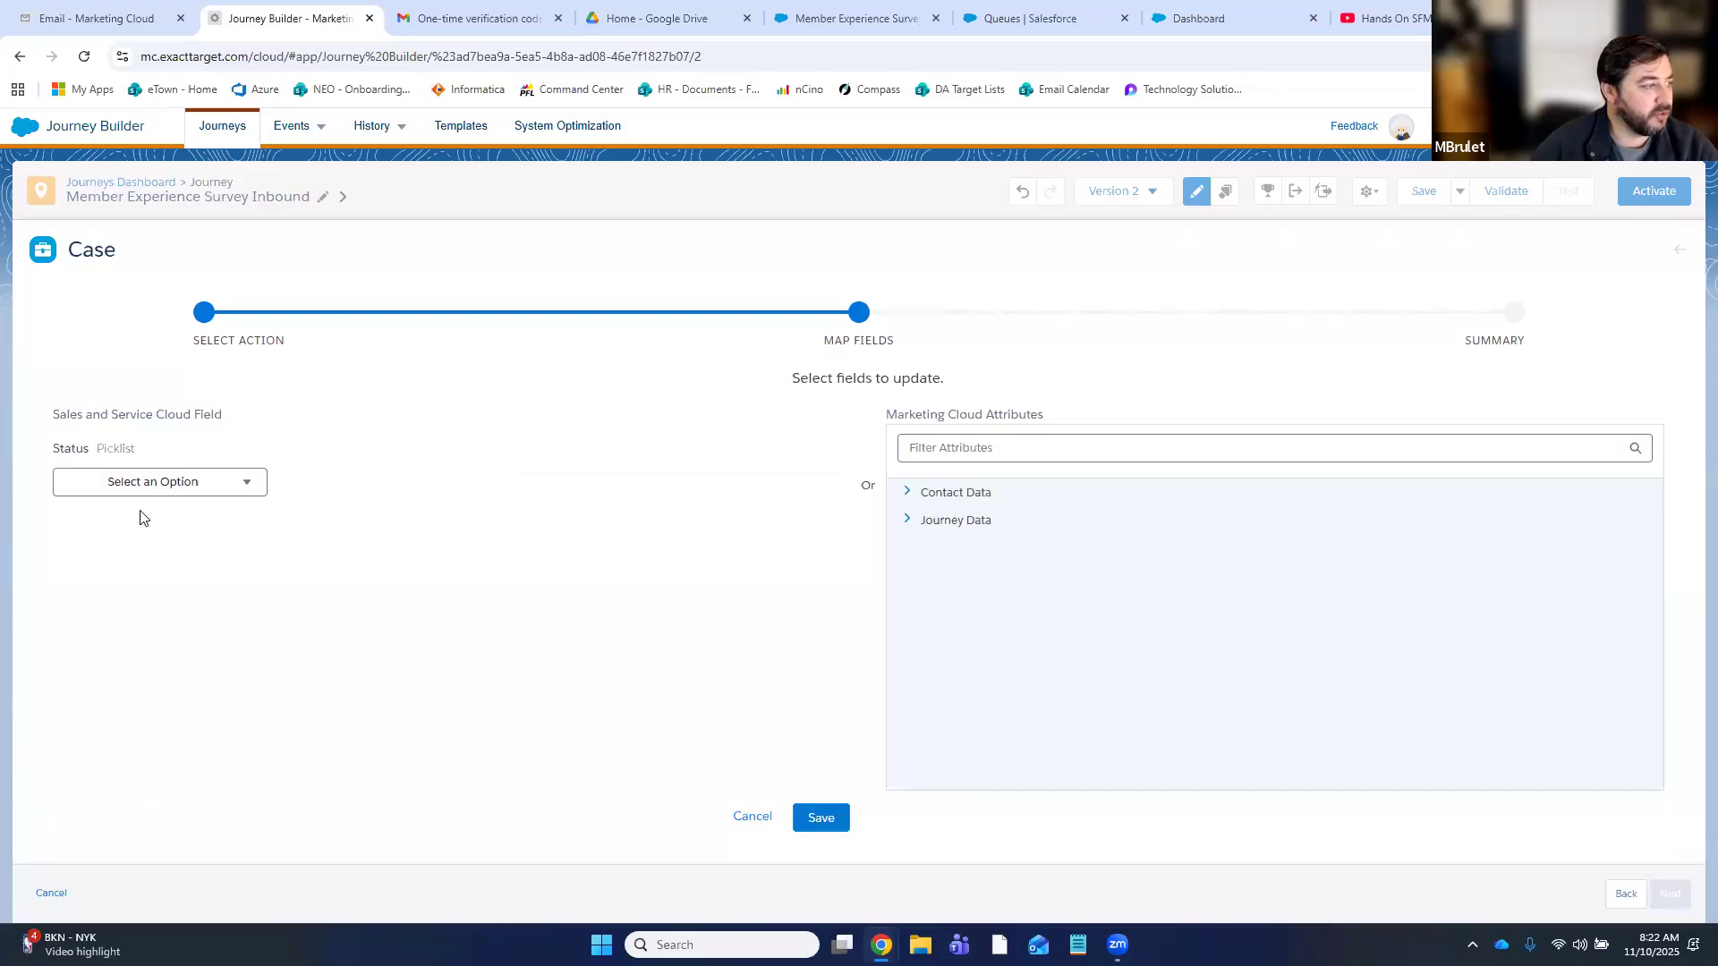
left_click(153, 491)
left_click(114, 610)
left_click(821, 818)
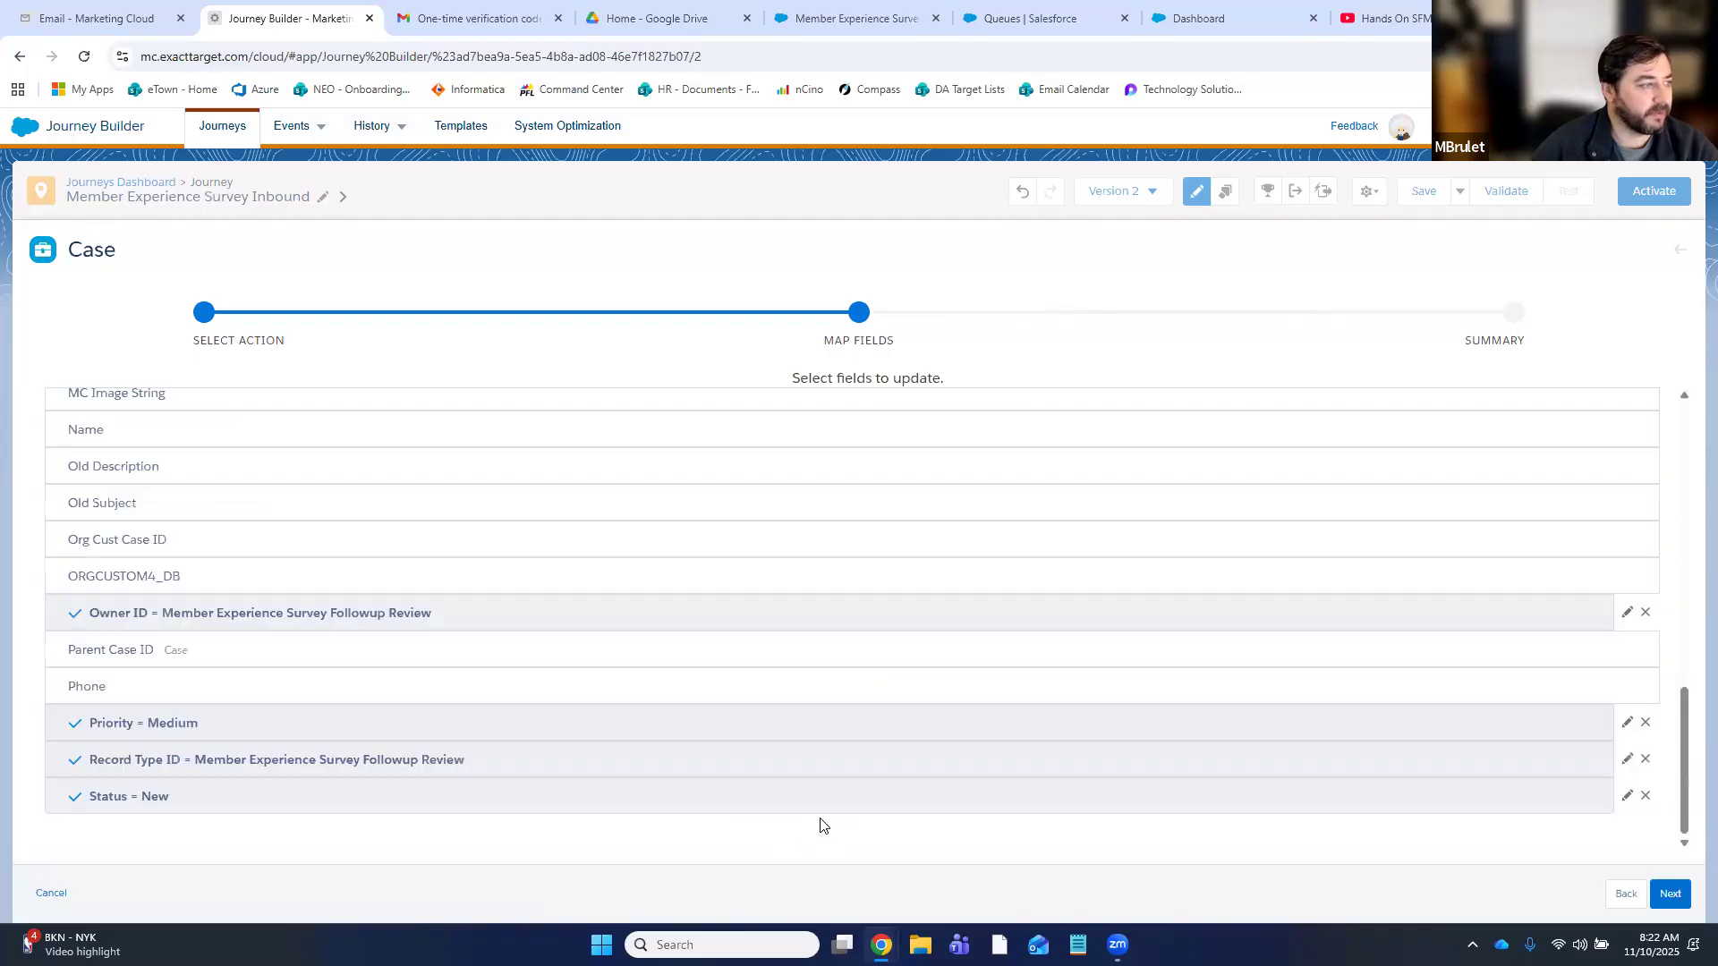
scroll(952, 771, "up", 10)
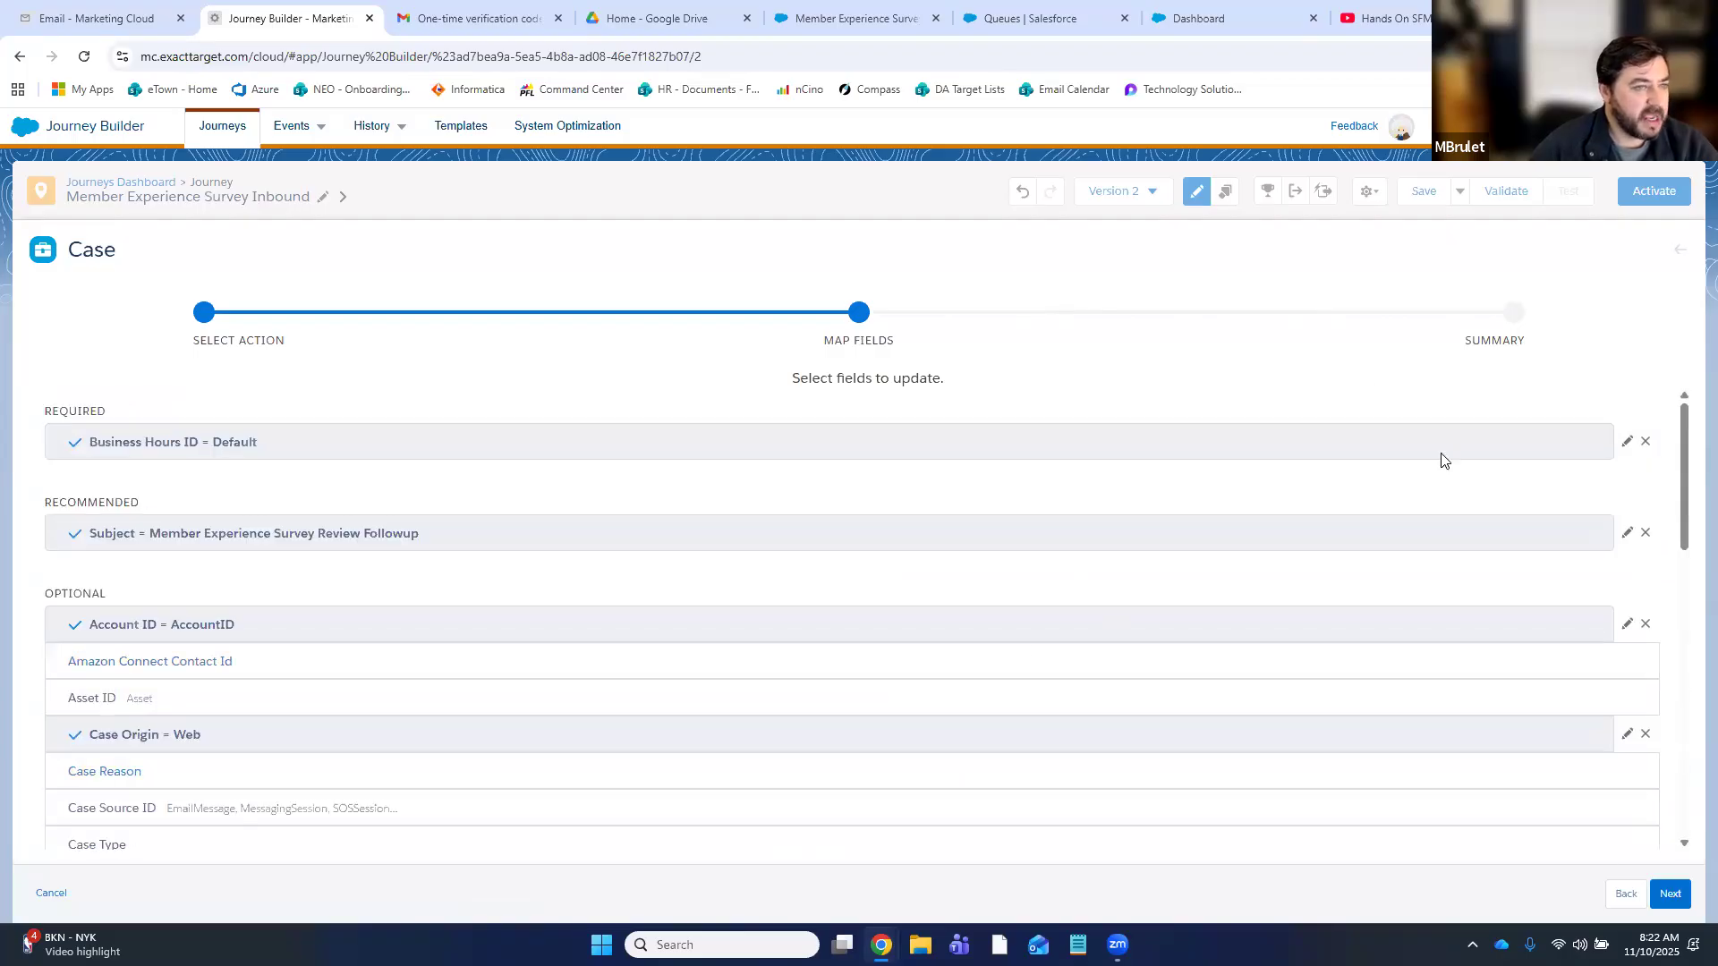
- On the Summary, name the Detractor Case activity 'Create followup review case' and finish it
left_click(1670, 895)
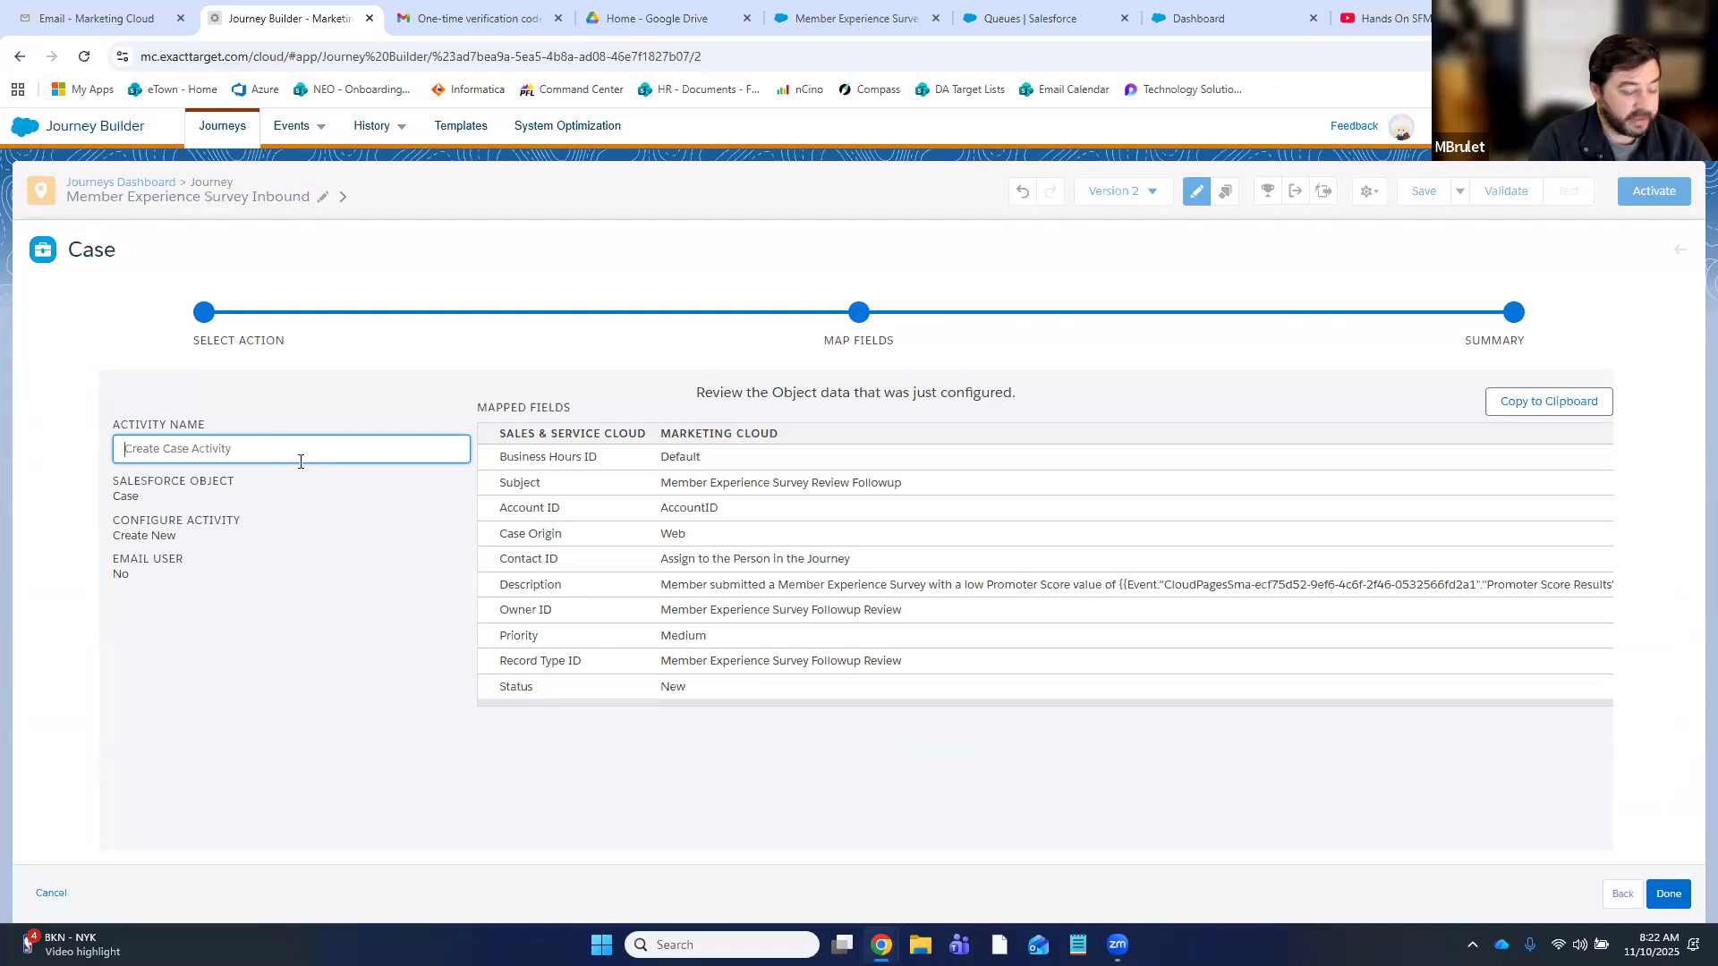
type("Create followup review case")
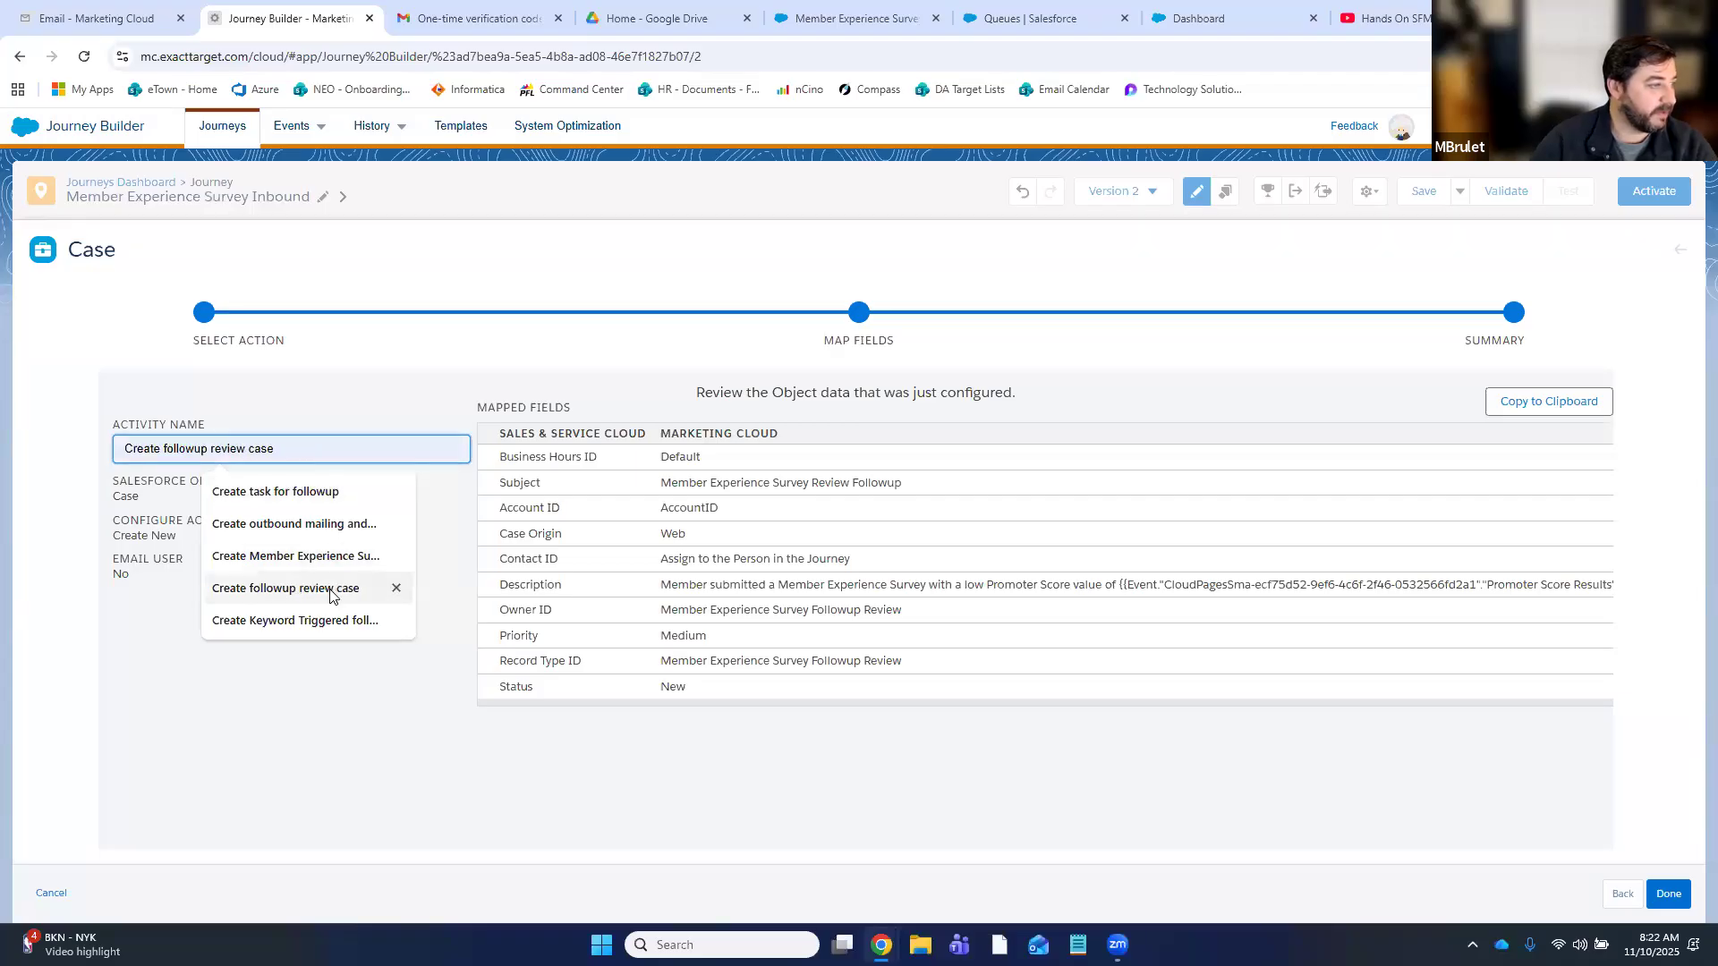
left_click(330, 592)
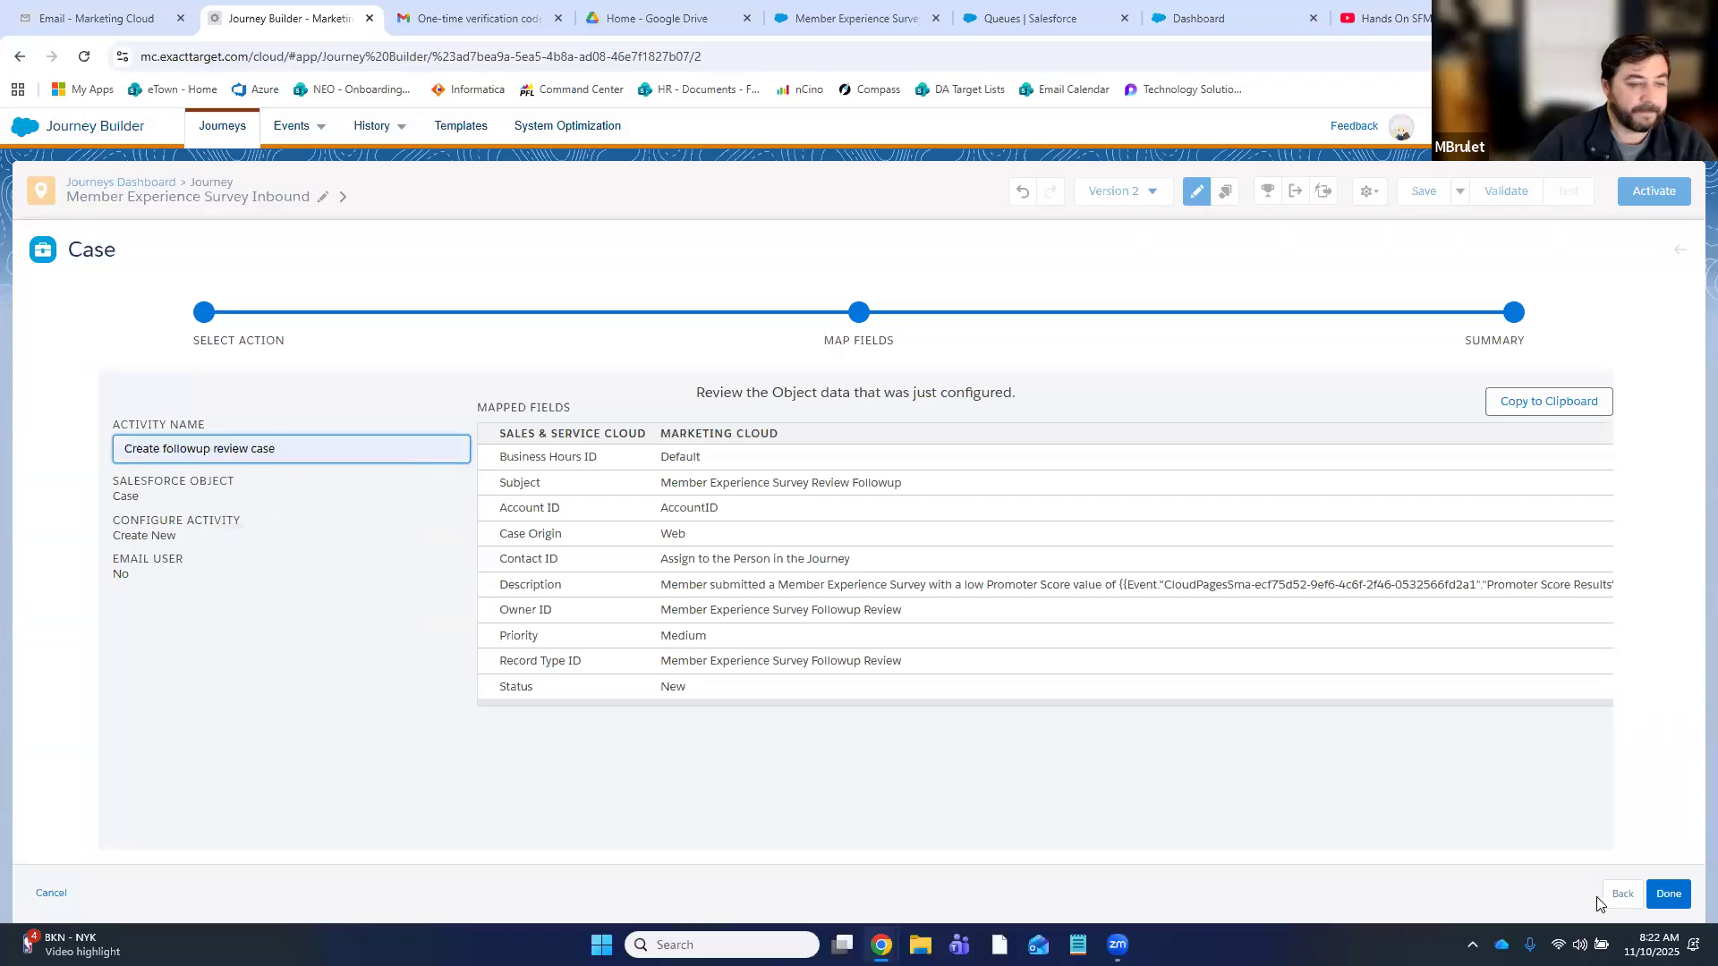
left_click(1671, 895)
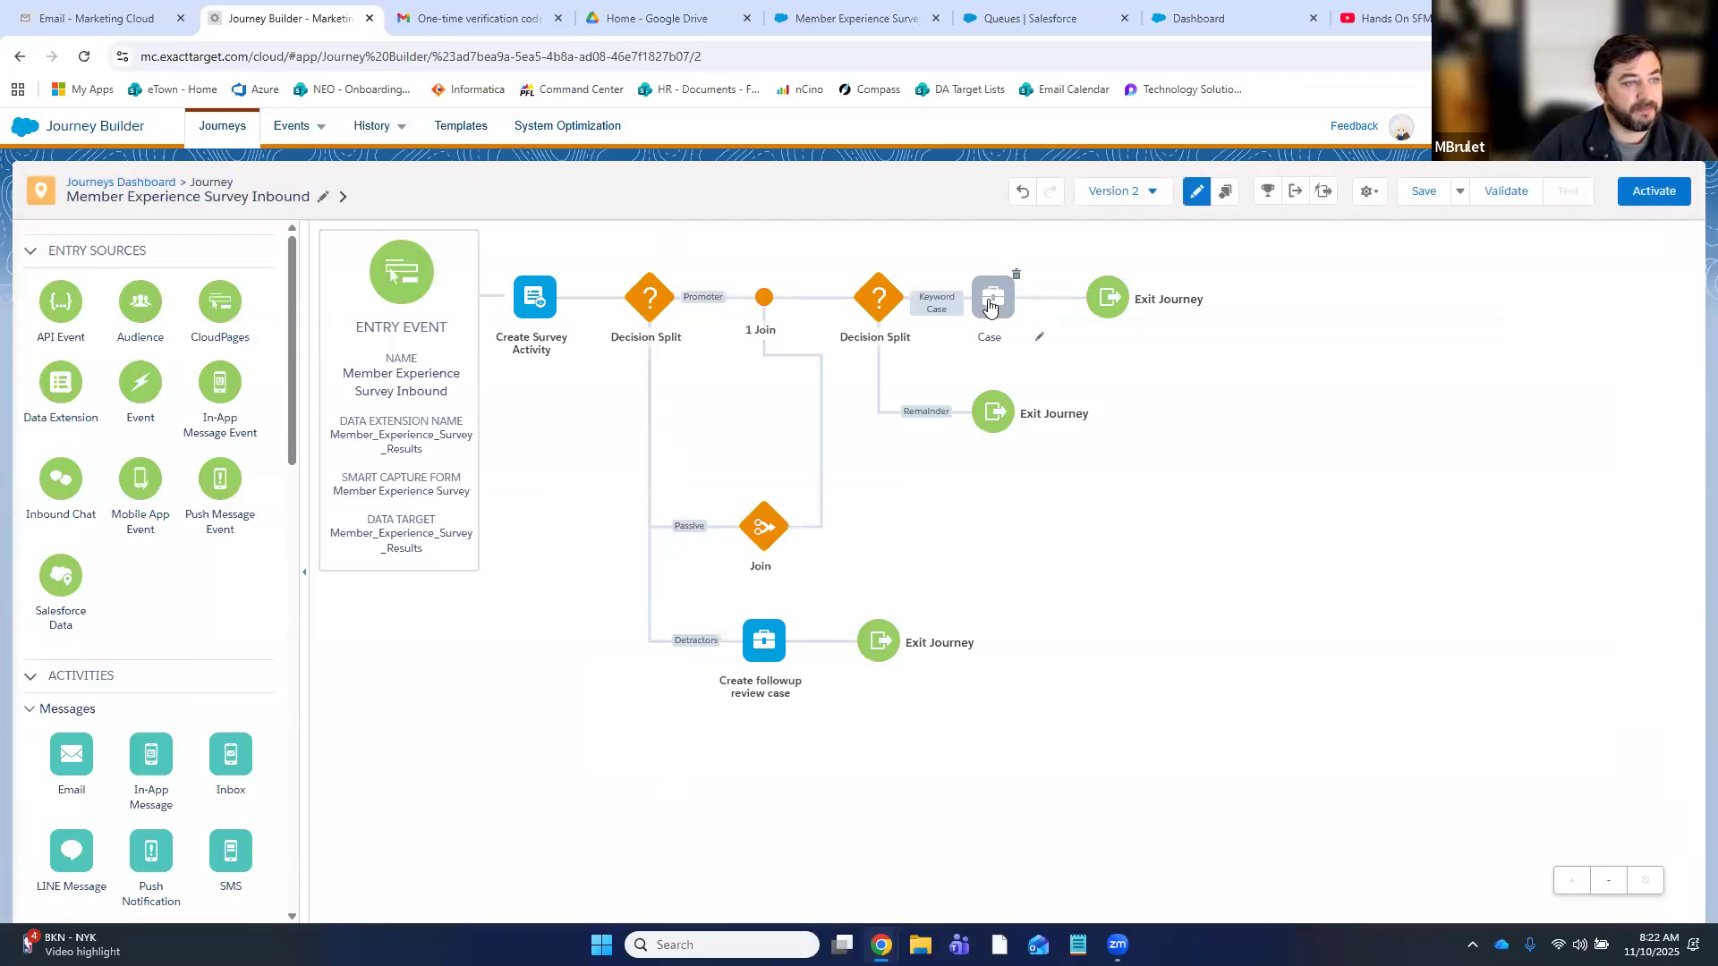
- Delete the leftover Case activity on the Keyword Case path and save the journey
left_click(1017, 274)
left_click(1161, 320)
left_click(1422, 193)
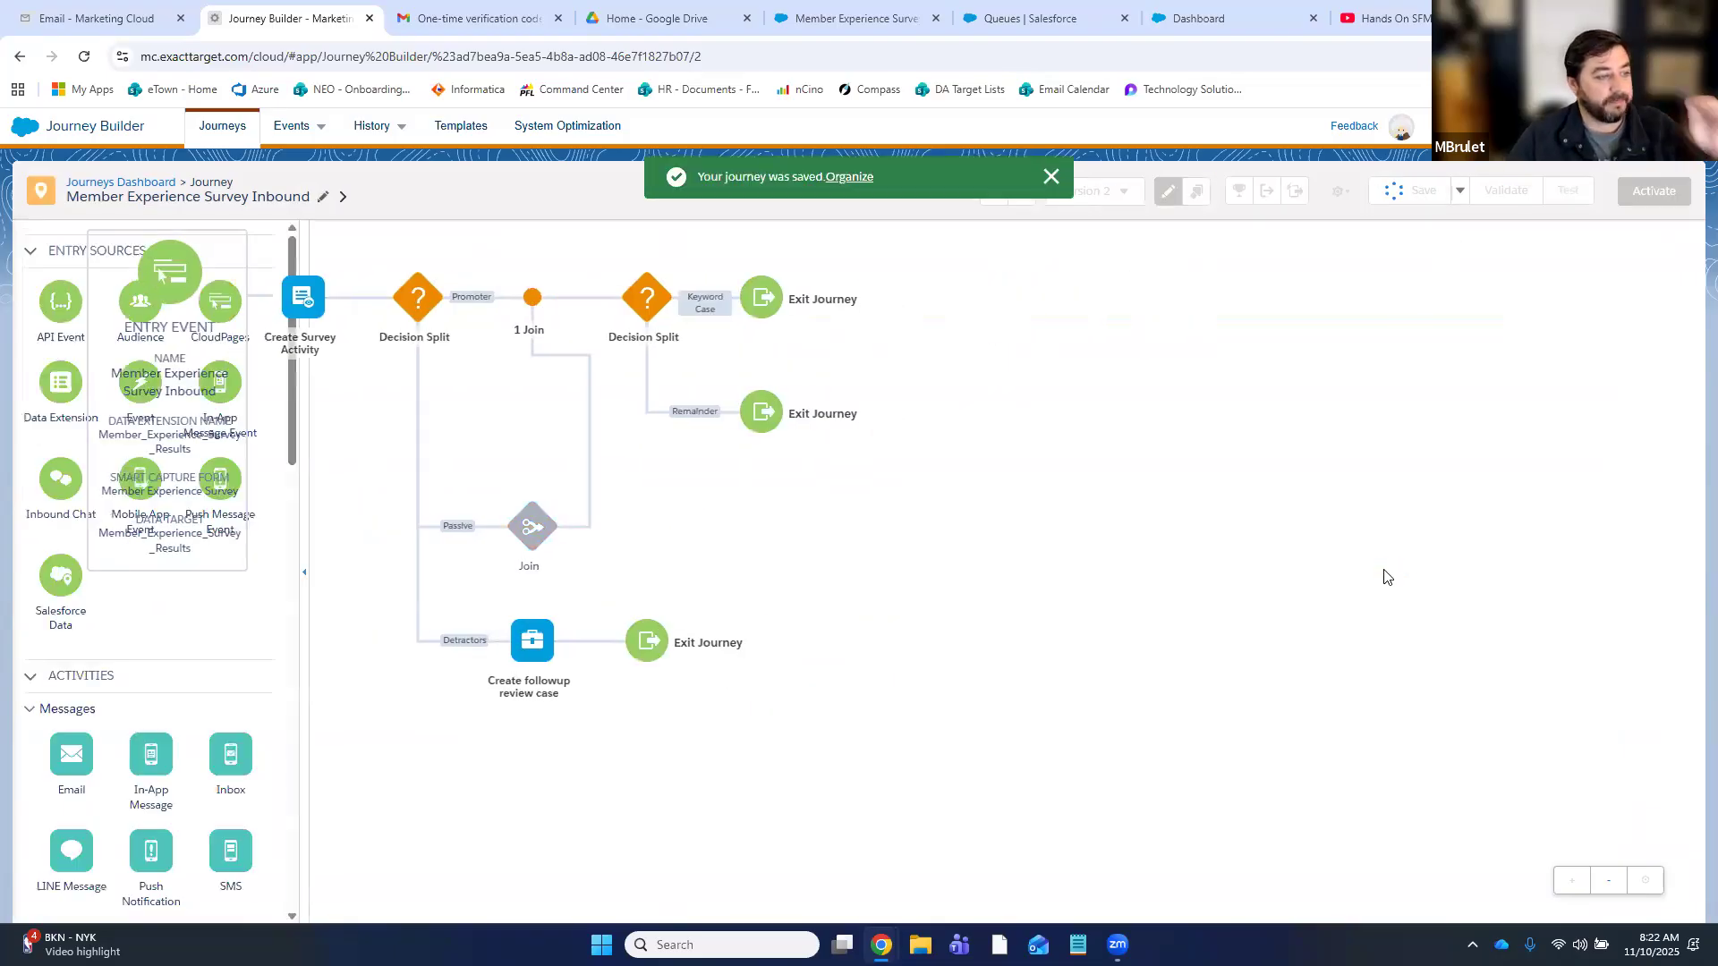
- Check the second Decision Split without changes, then validate the journey
left_click(880, 307)
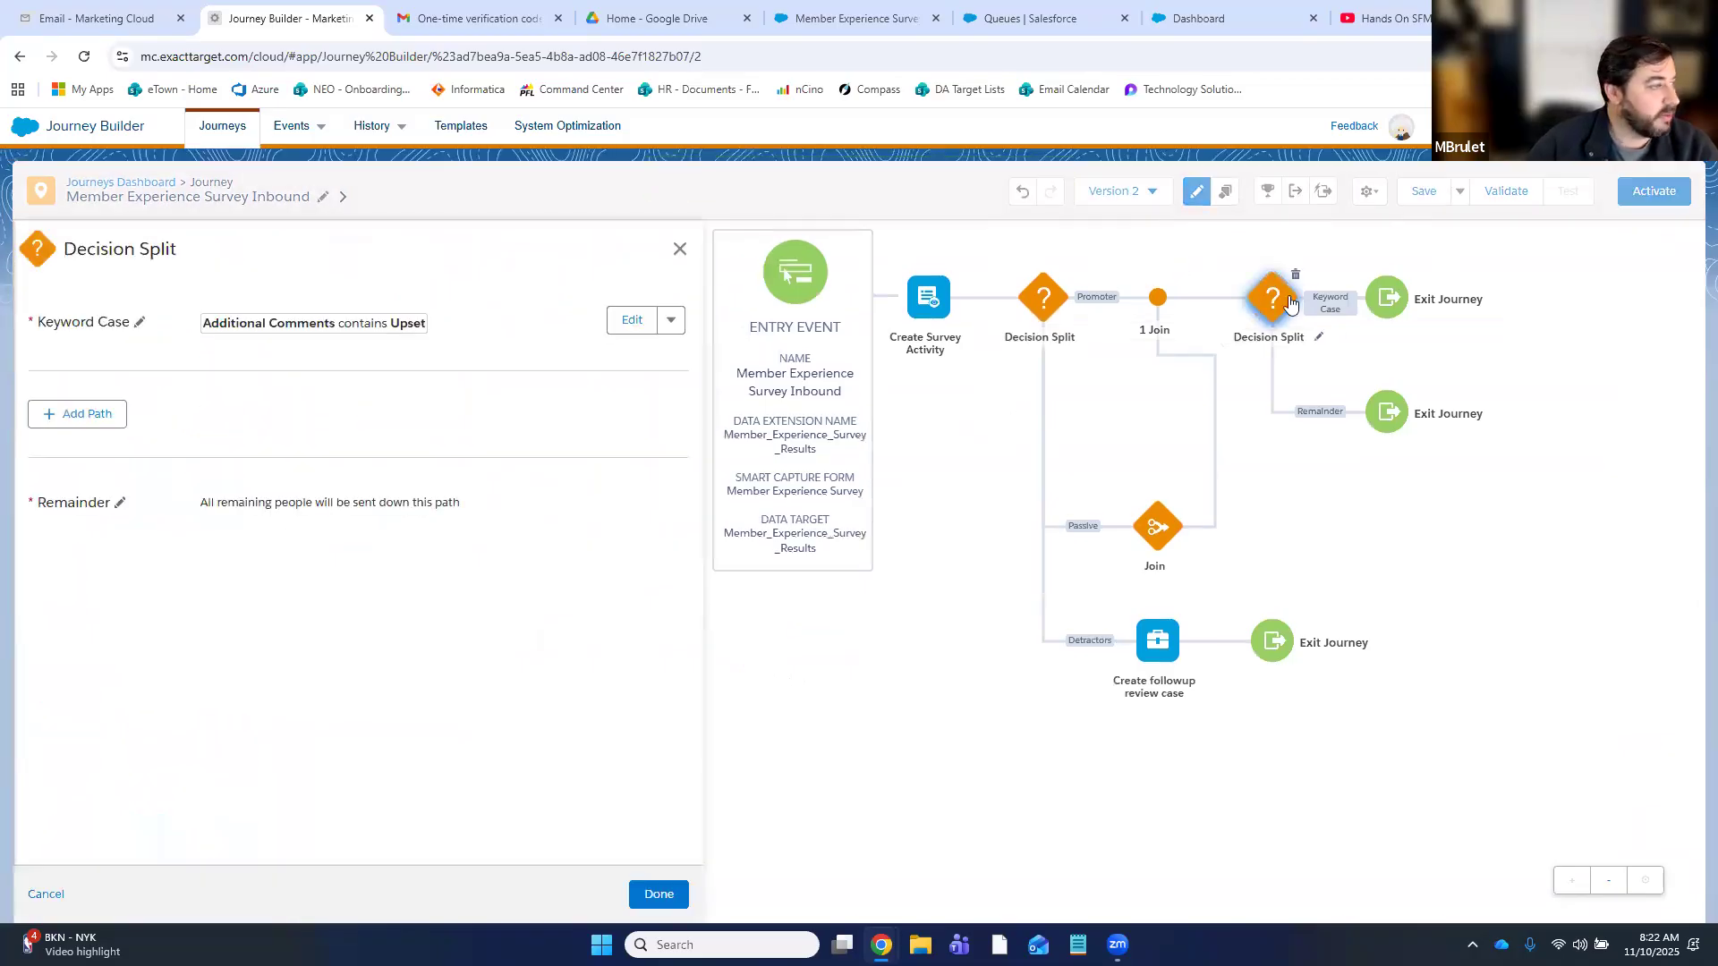
left_click(680, 253)
left_click(649, 436)
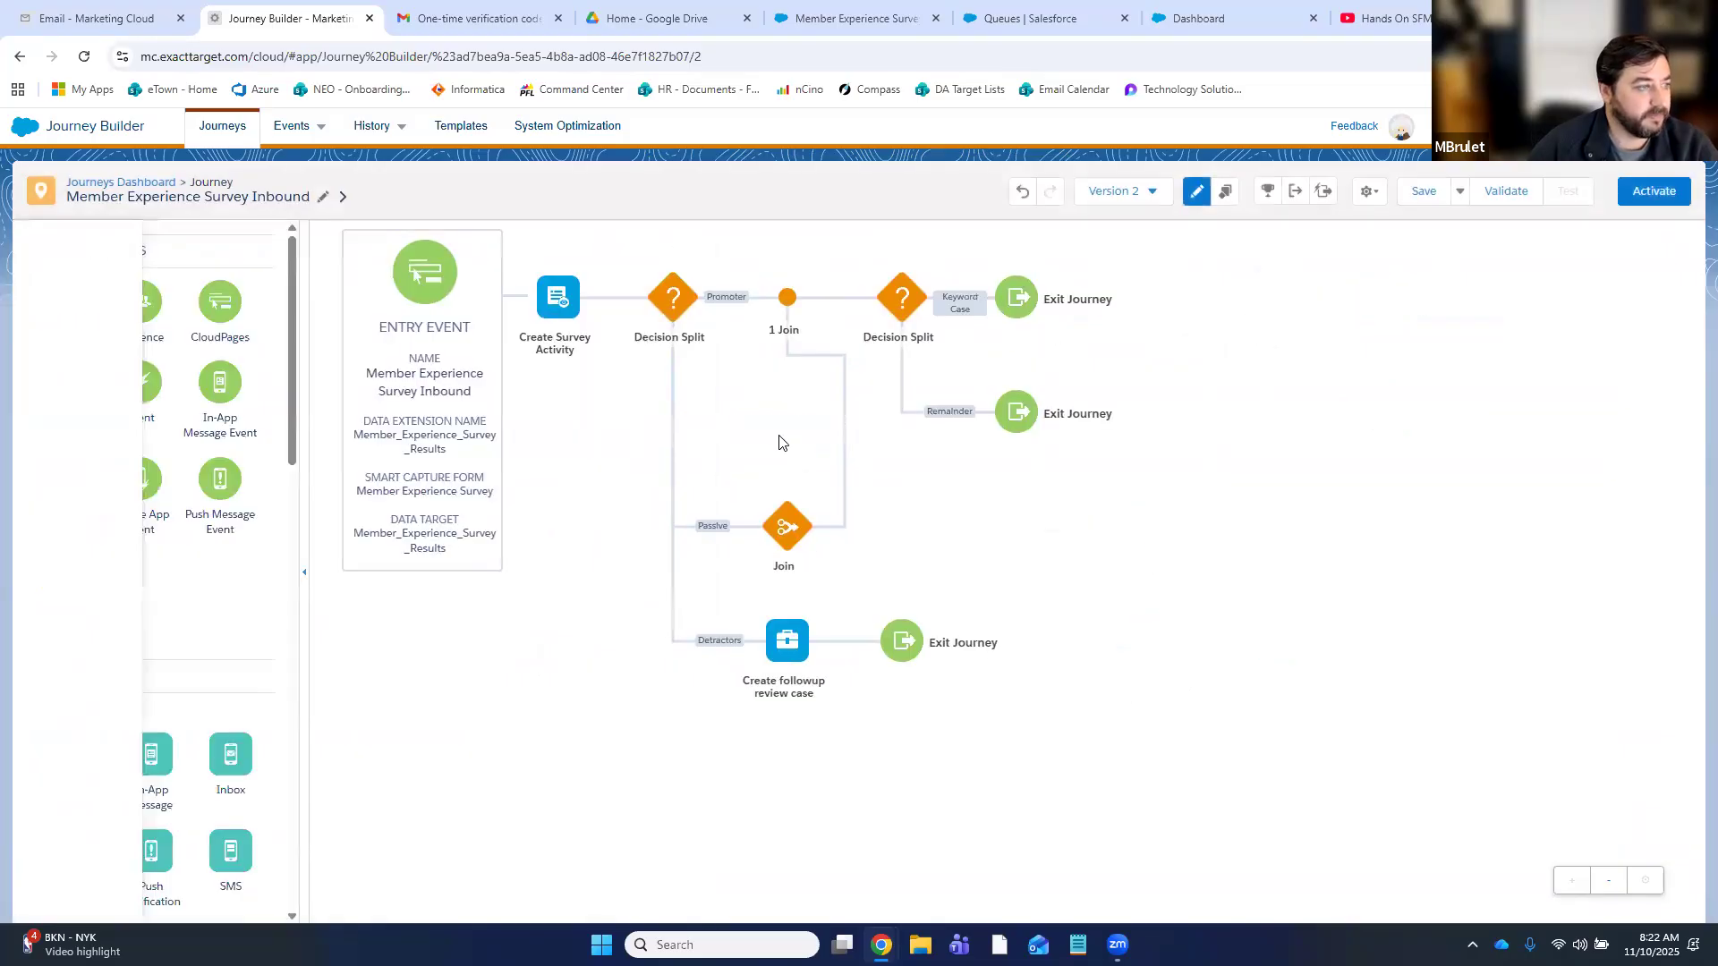
left_click(1506, 190)
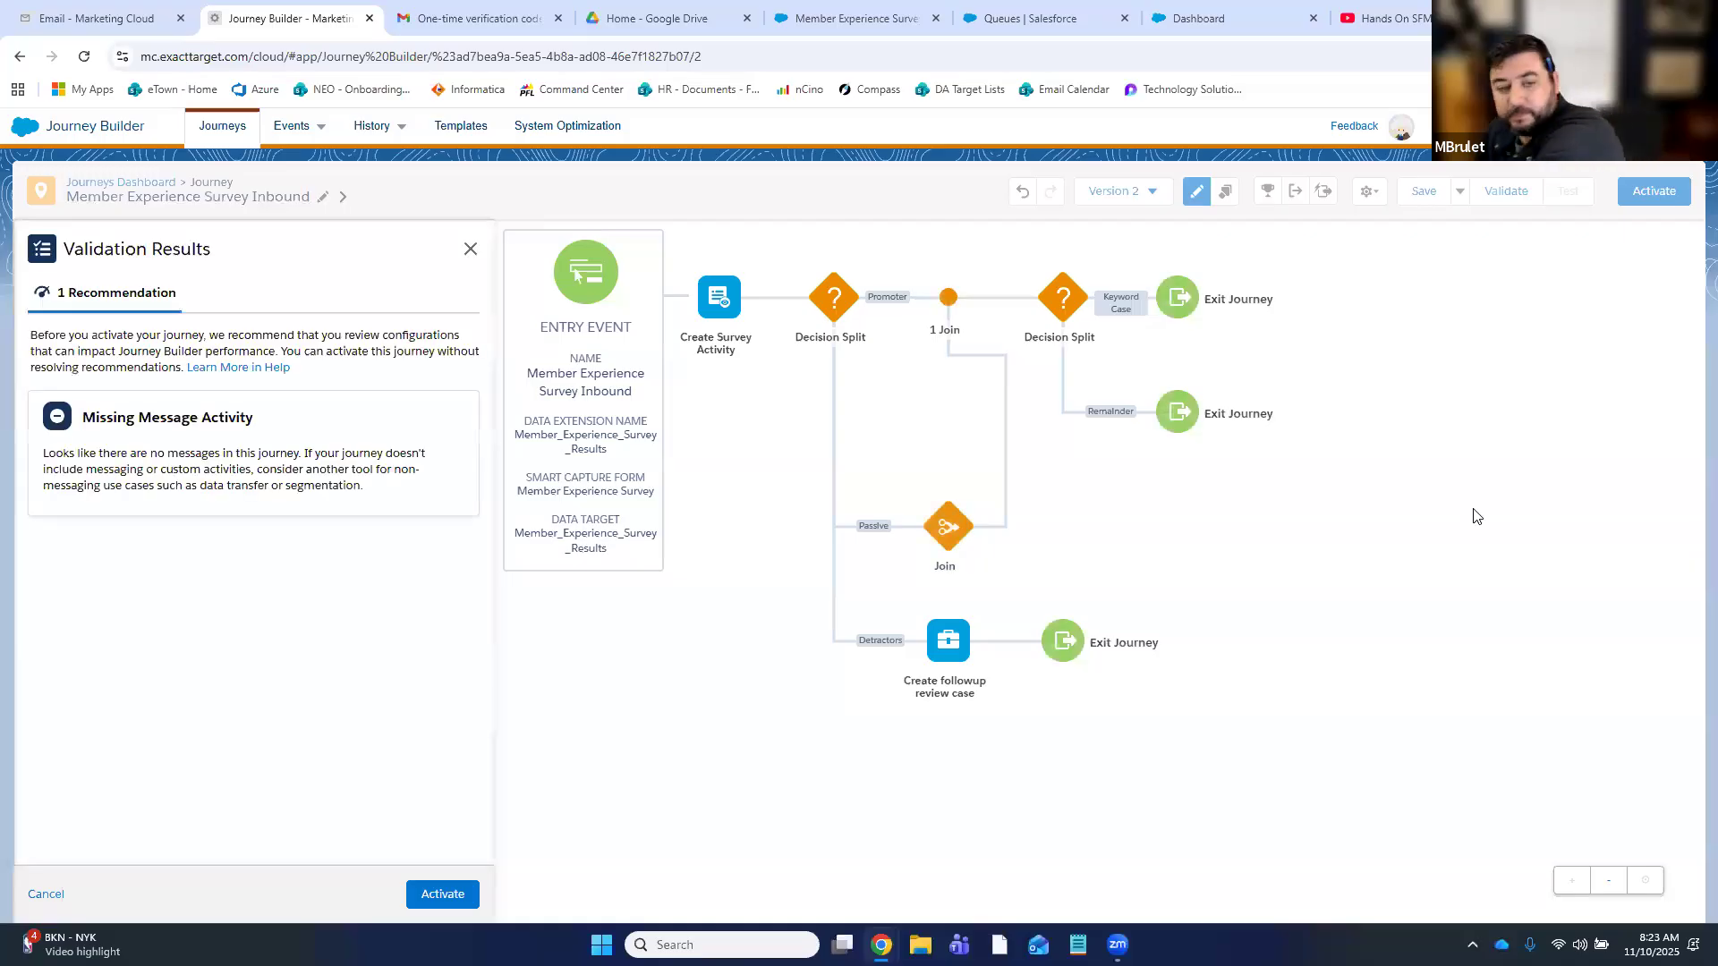
- Activate Version 2 of Member Experience Survey Inbound from Validation Results and return to the journey
left_click(443, 894)
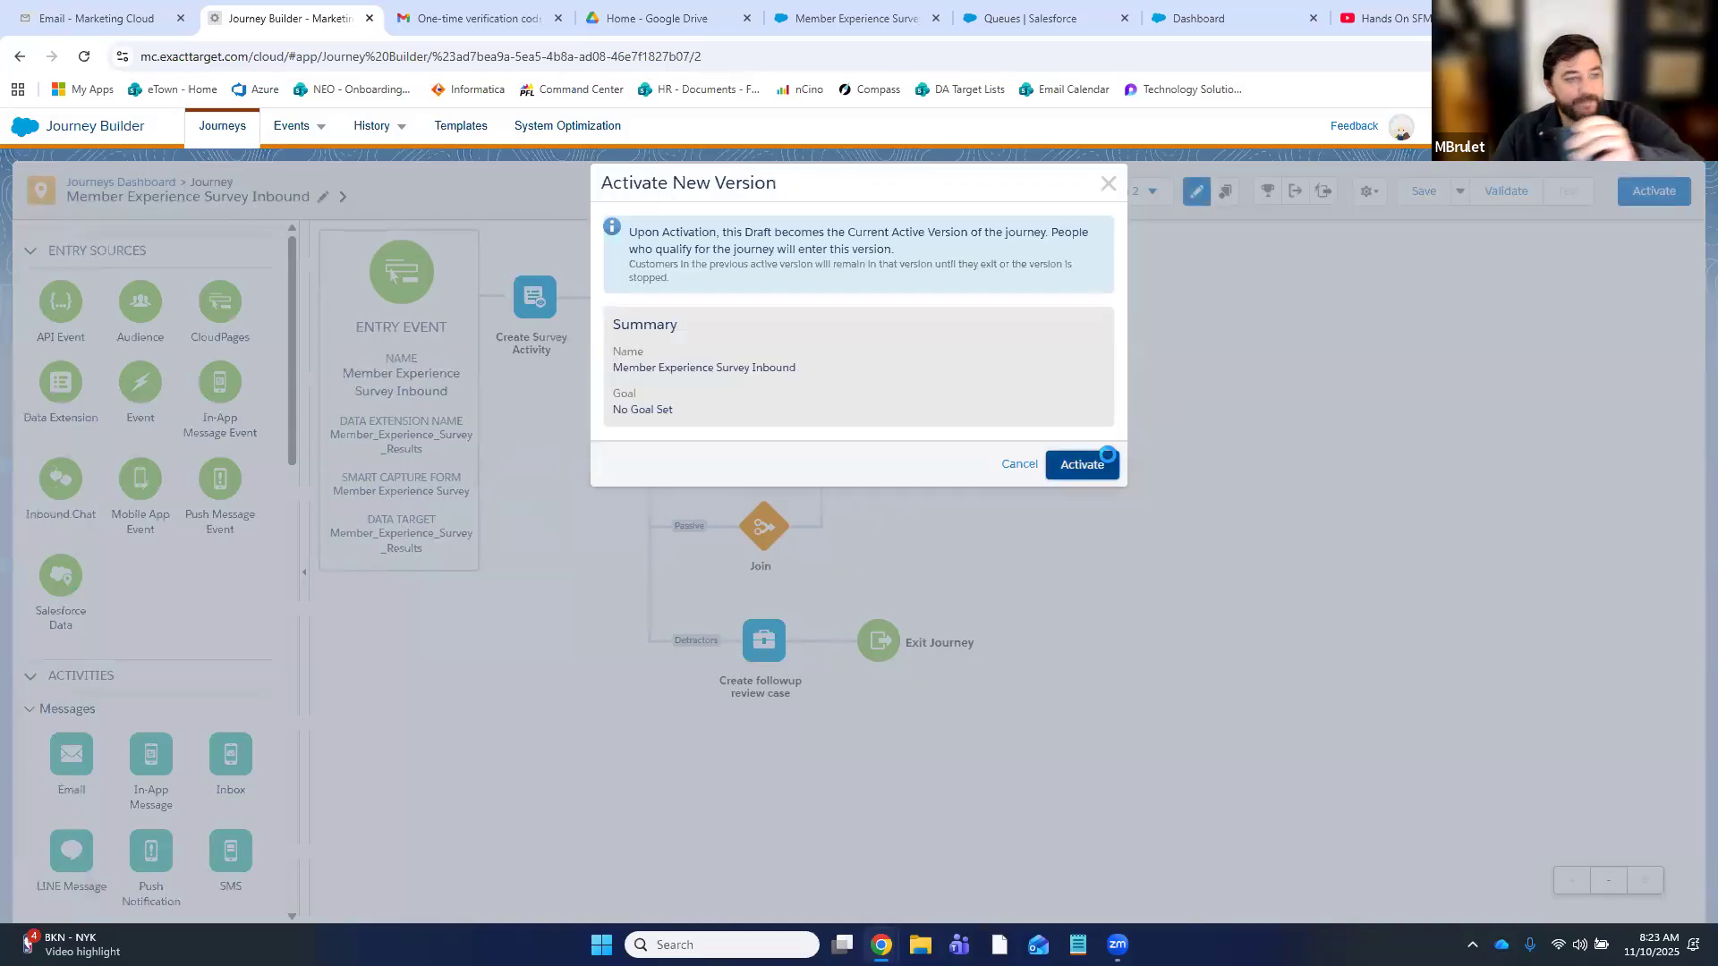
left_click(1106, 455)
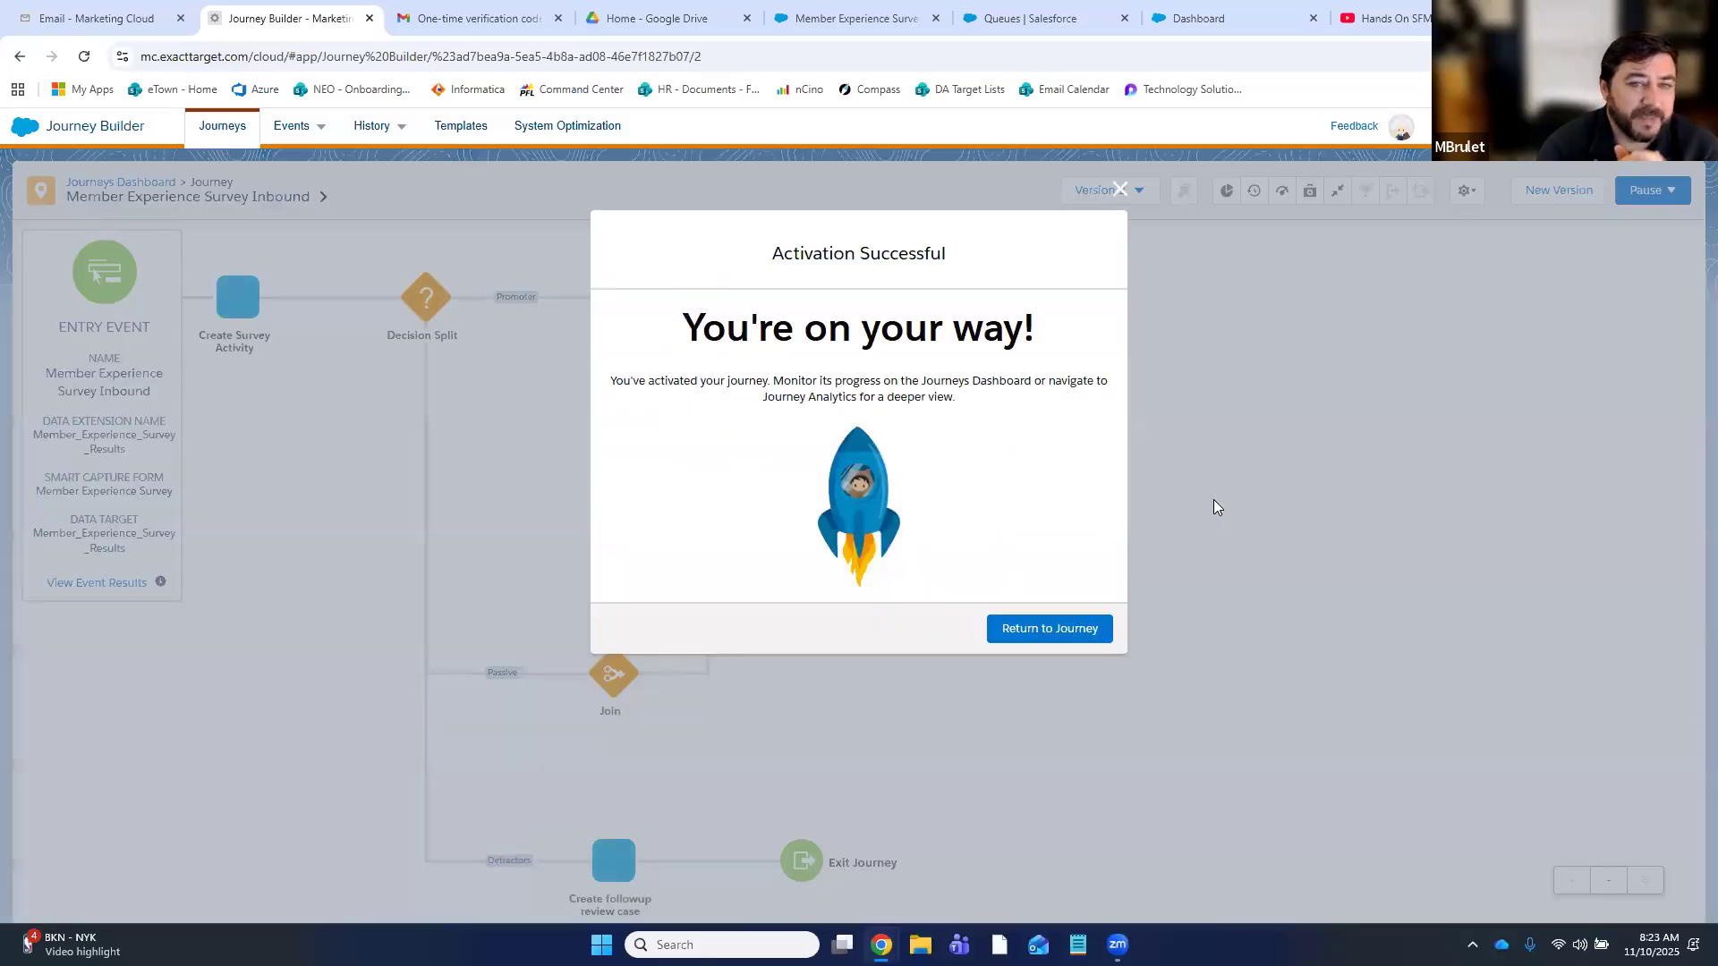
left_click(1038, 630)
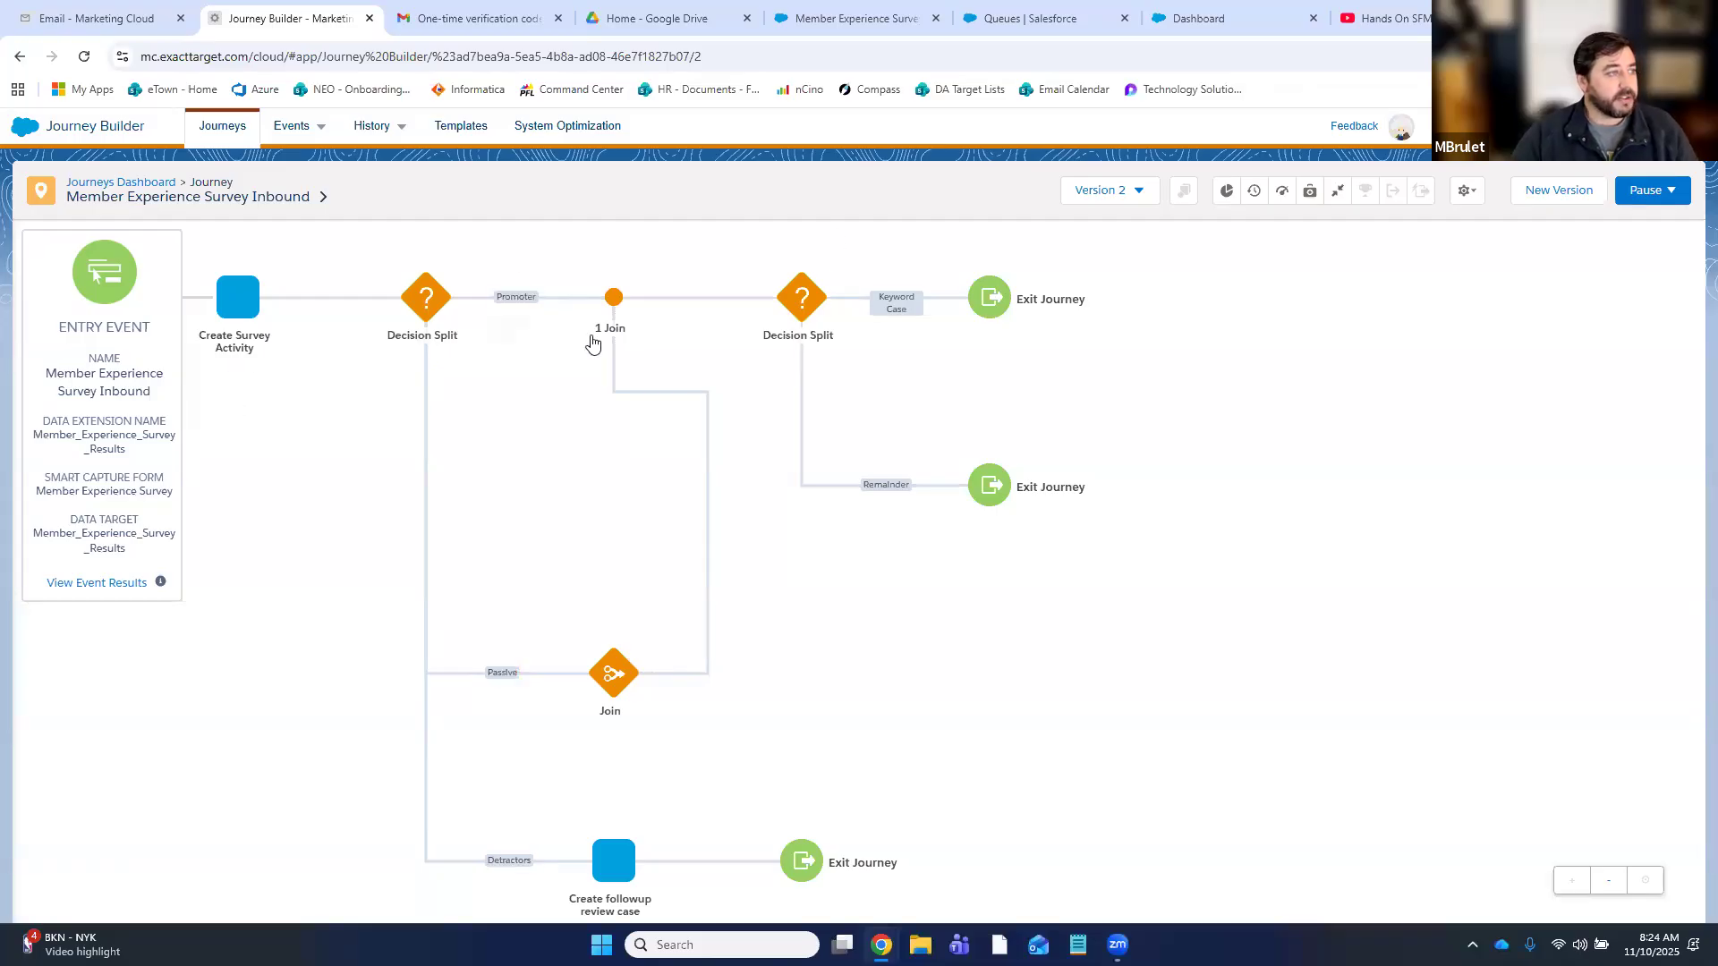
- In Email Studio, open Survey Email in Preview and Test
left_click(79, 17)
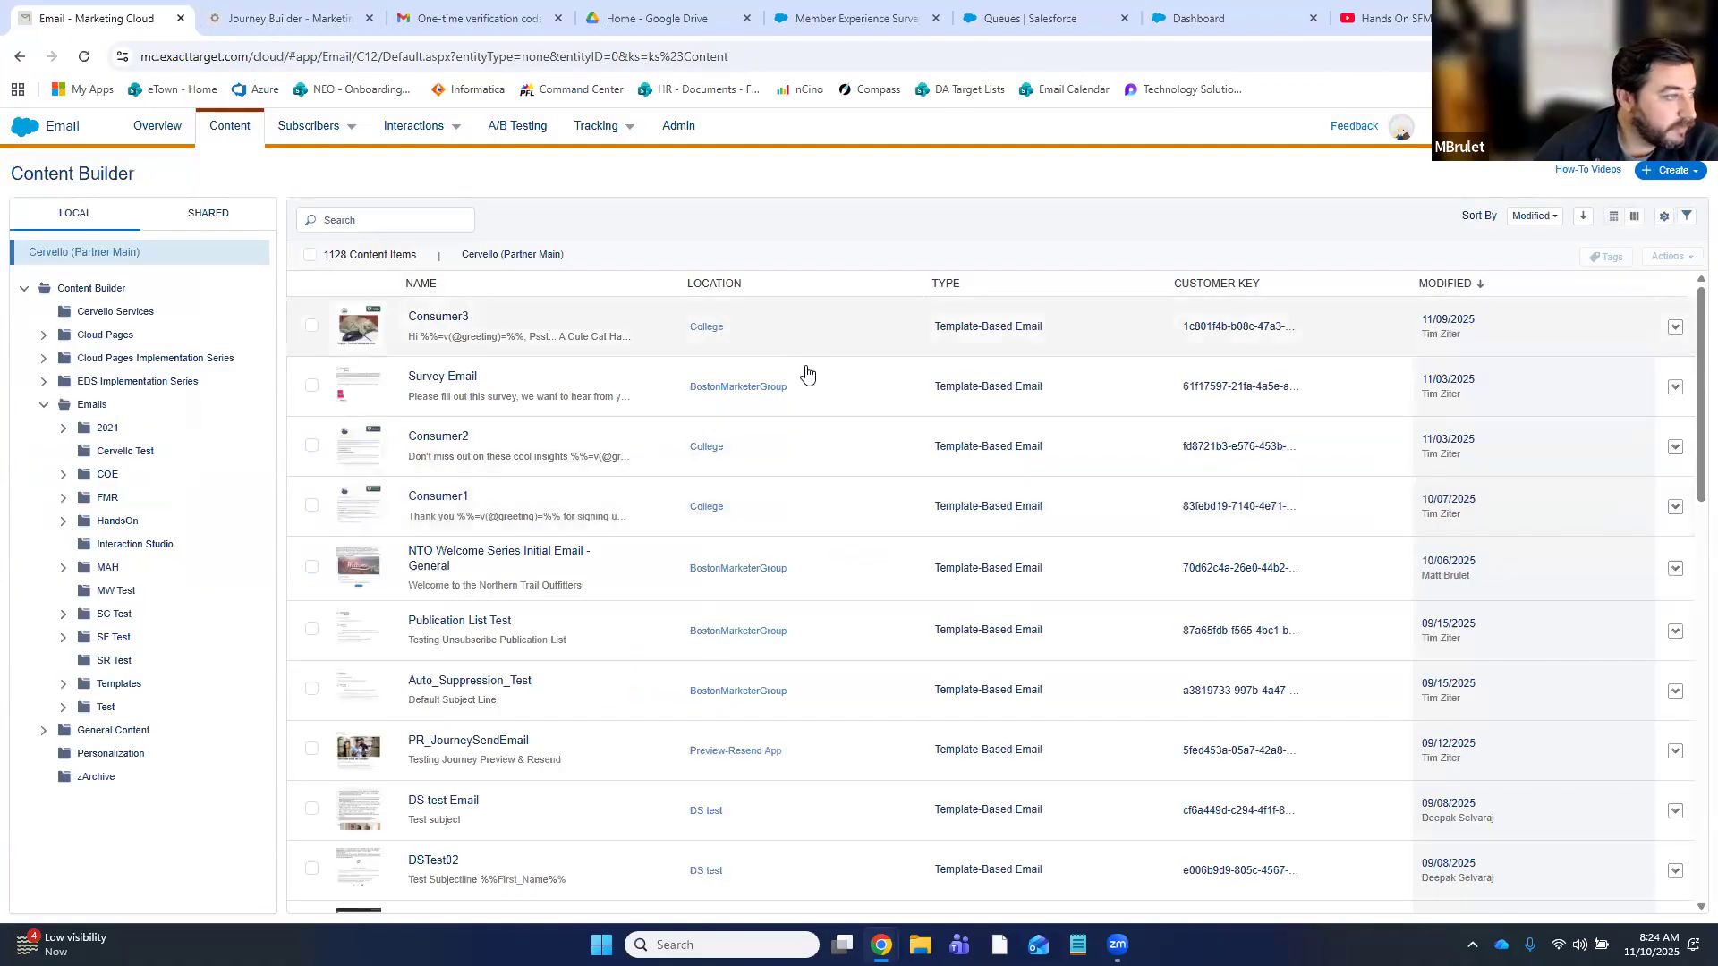
left_click(859, 390)
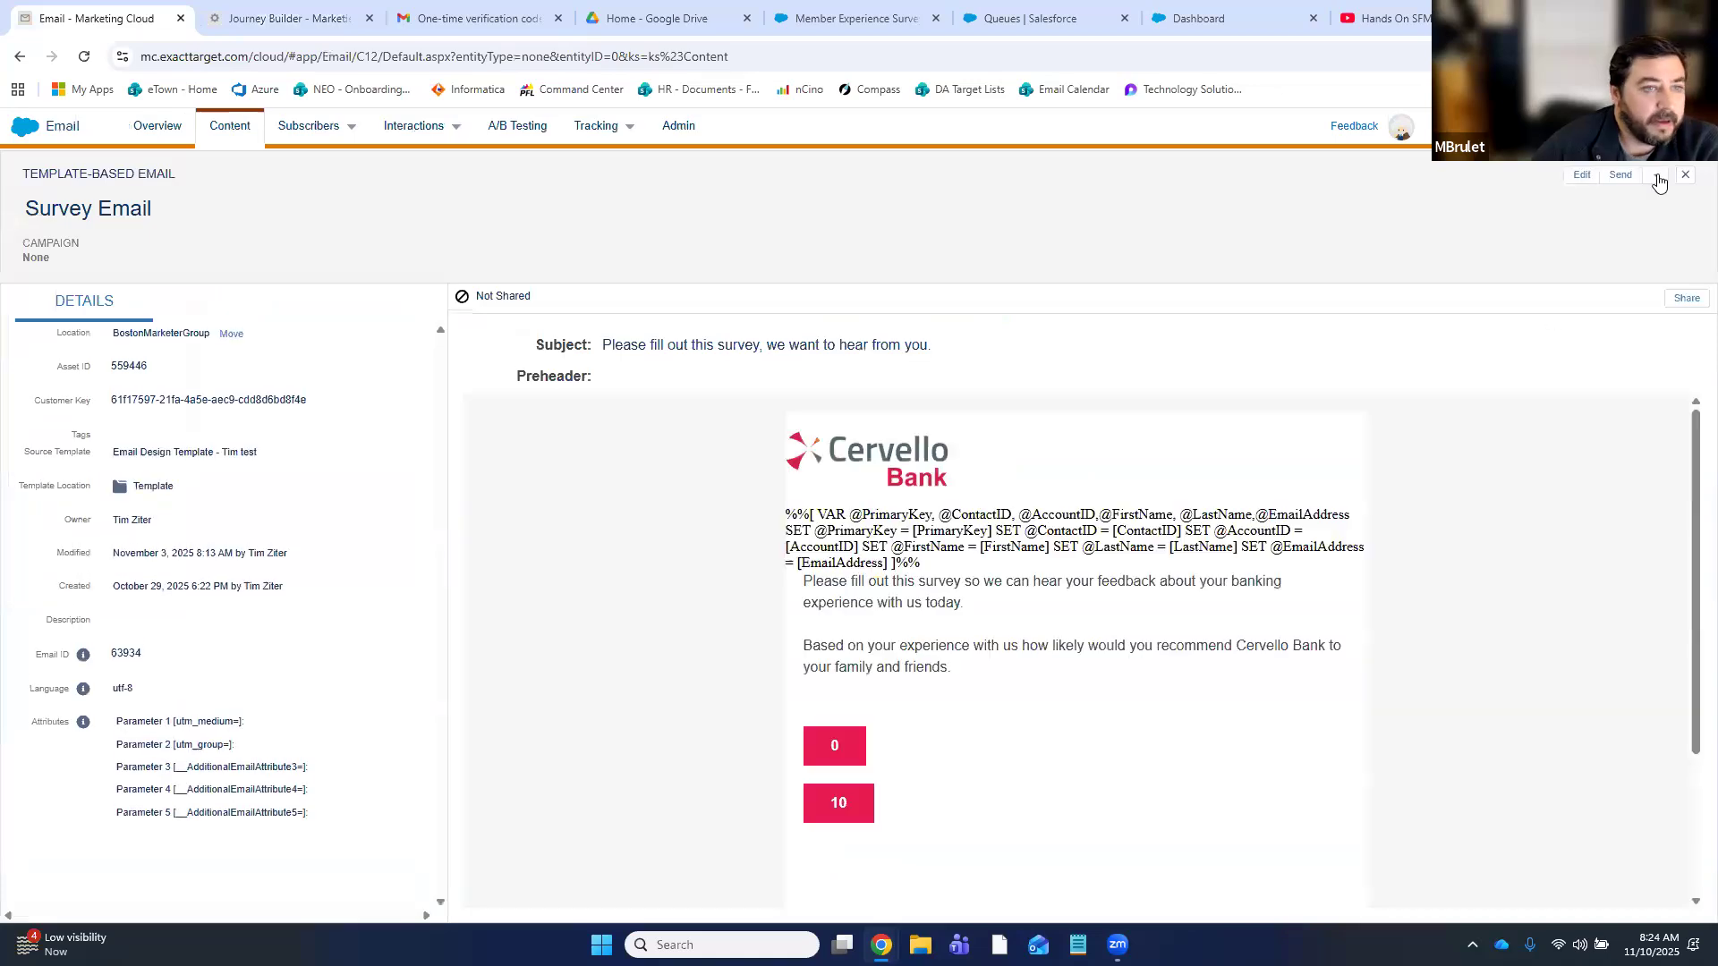
left_click(1657, 176)
left_click(1601, 195)
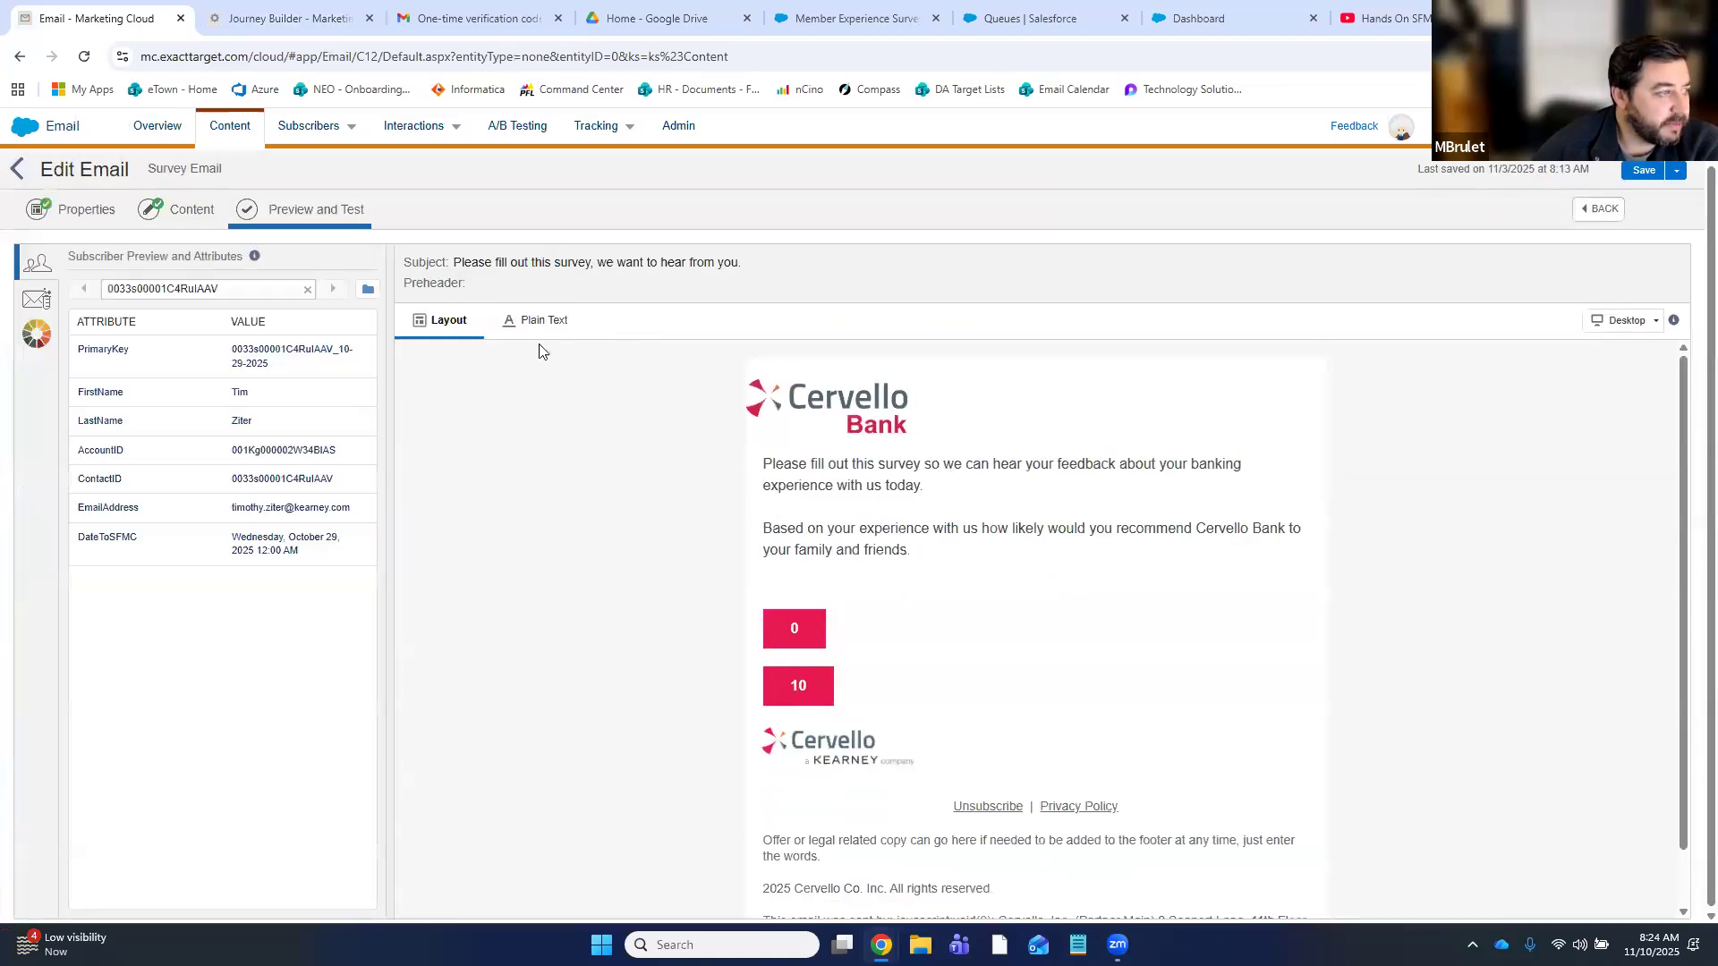
- Preview the email with a subscriber from Data Extensions > HandsOn > BostonMarketerGroup > Member_Experience_Survey
left_click(367, 290)
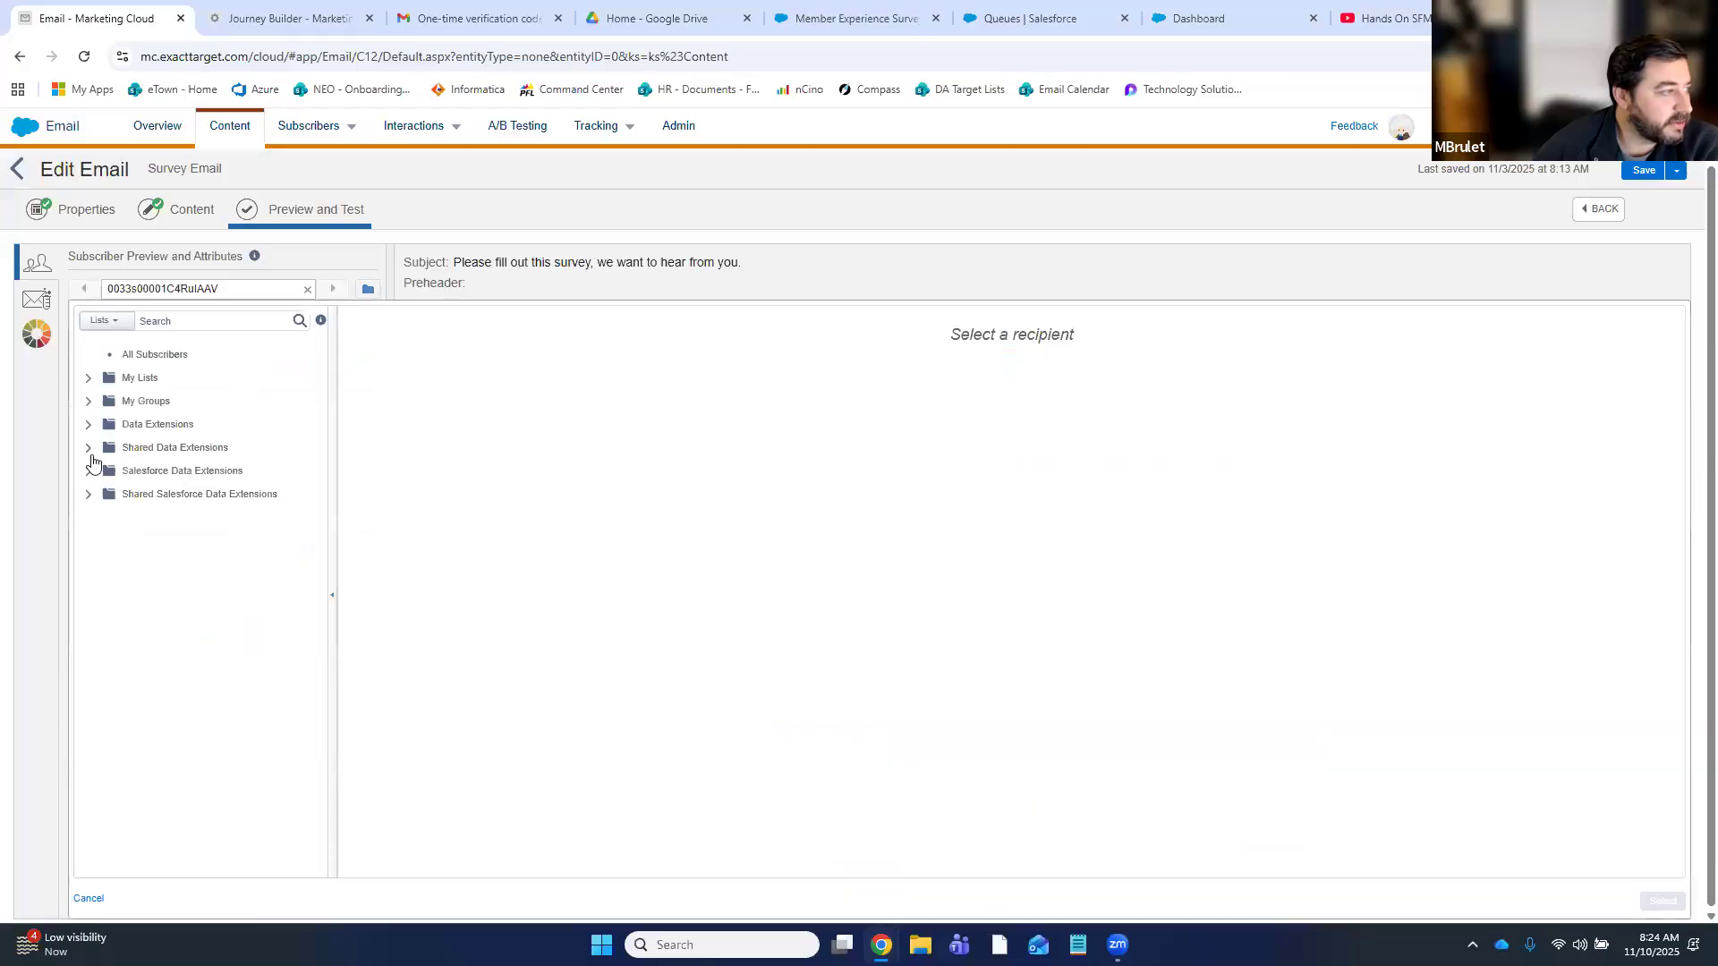
left_click(127, 426)
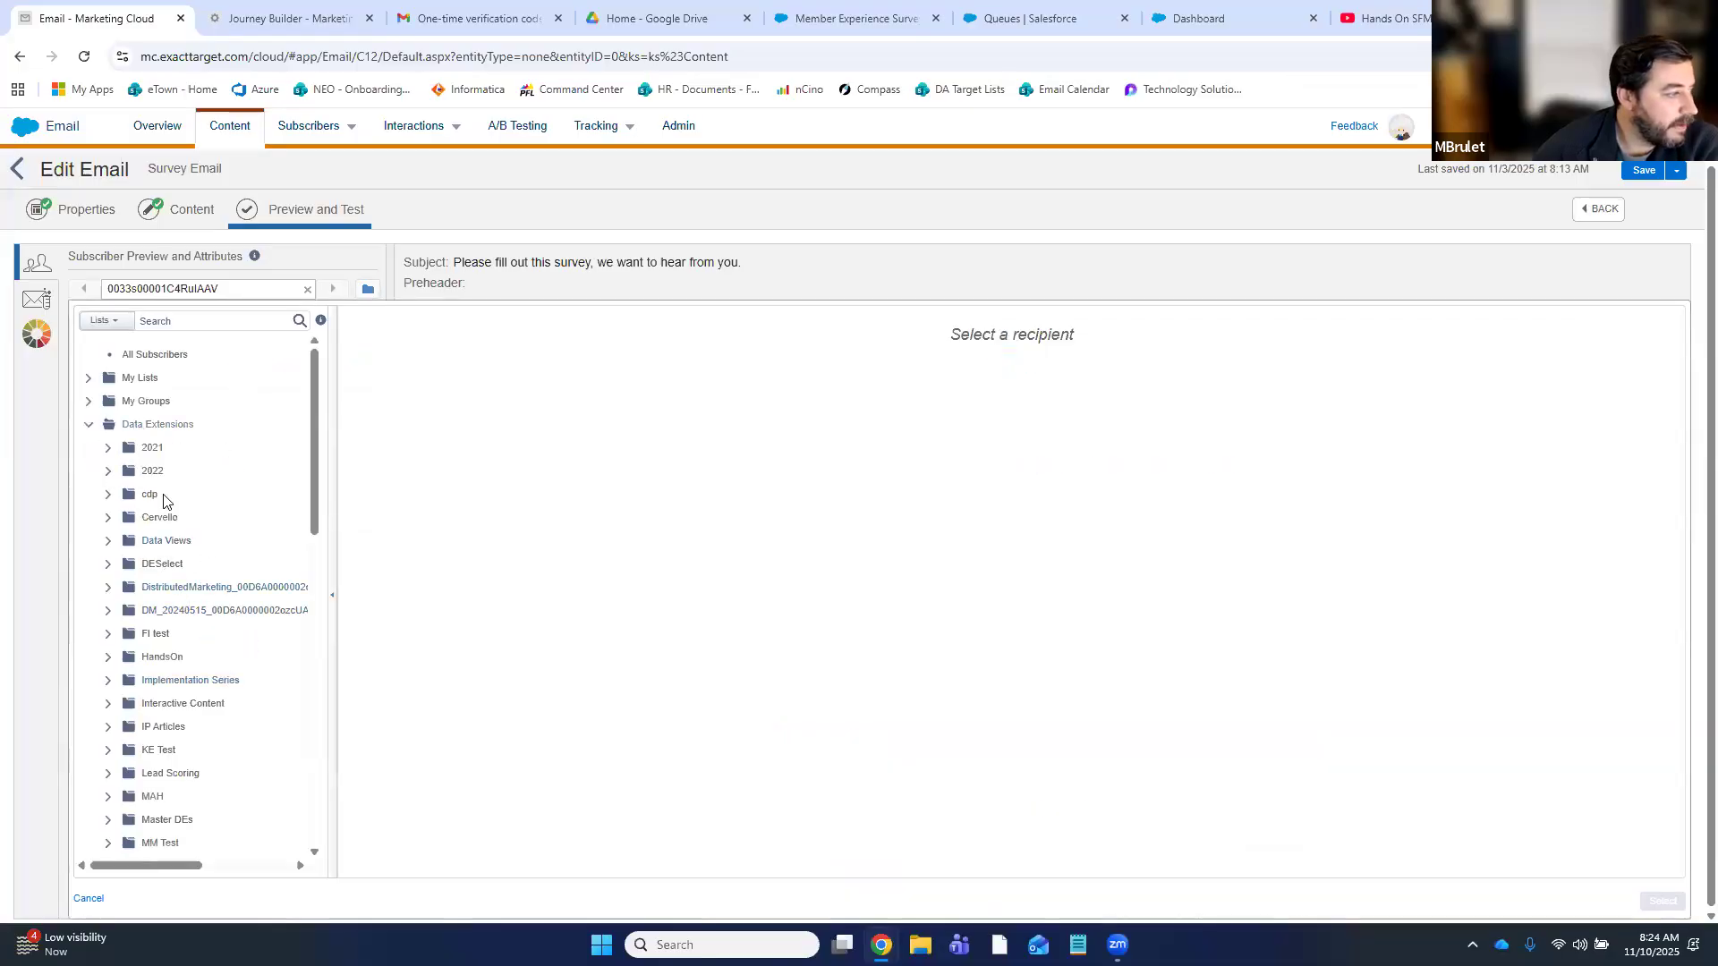
left_click(155, 661)
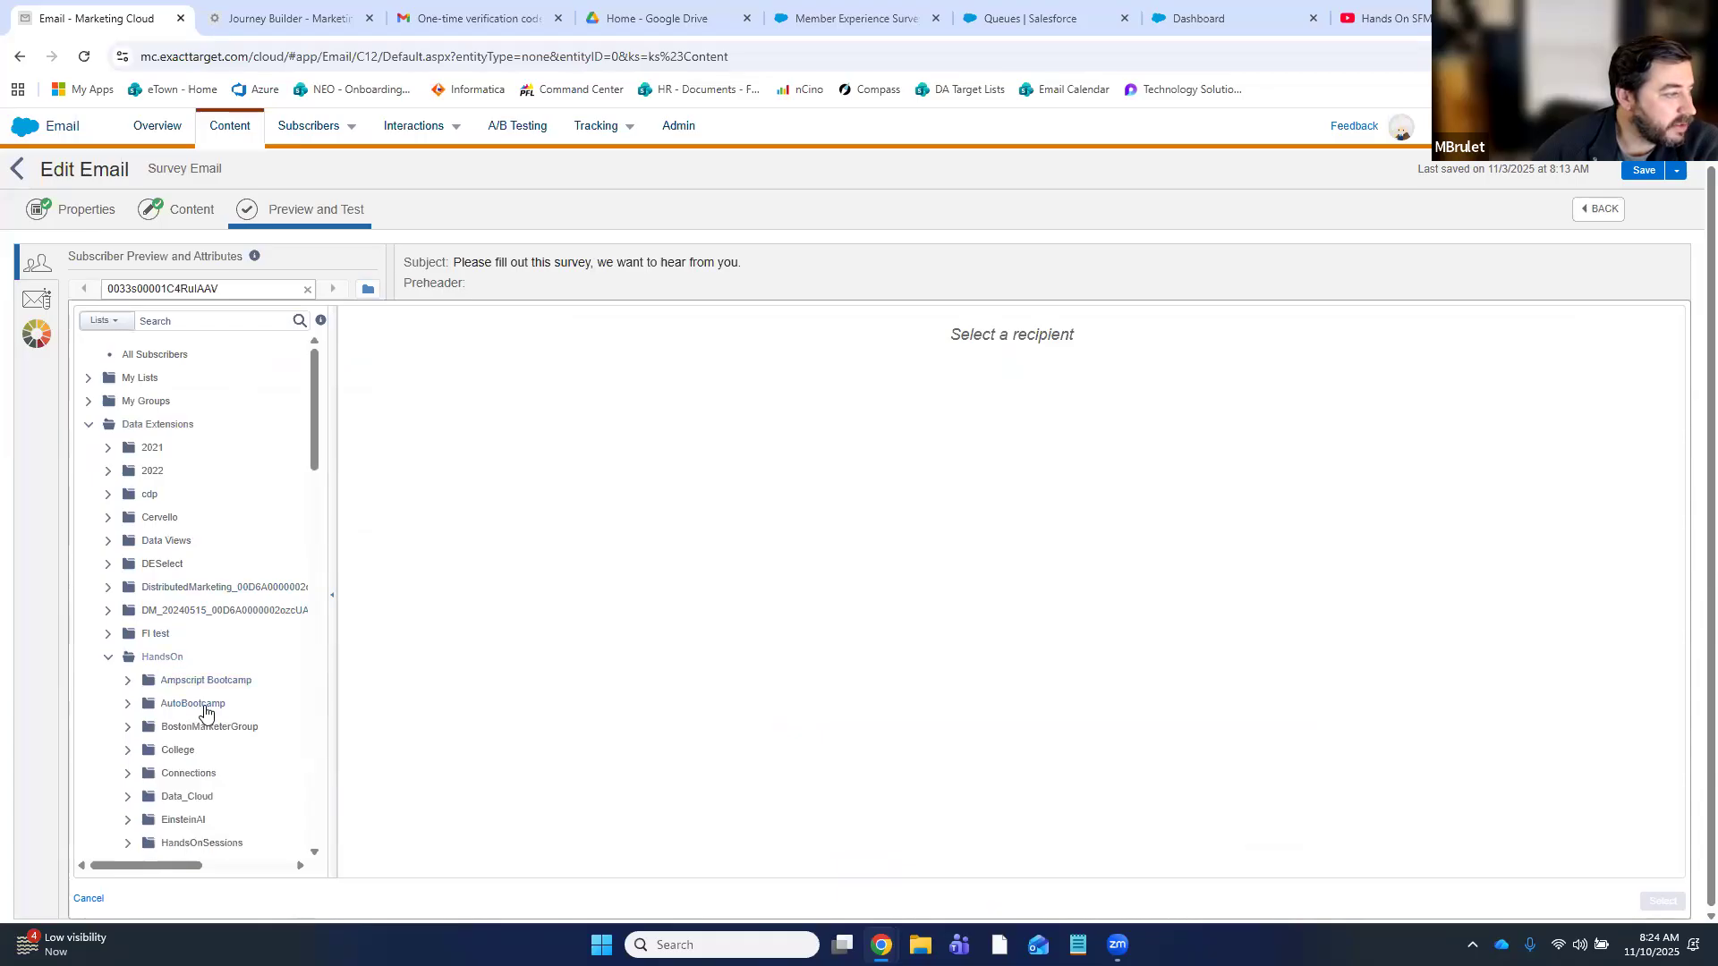
left_click(240, 720)
scroll(240, 720, "down", 4)
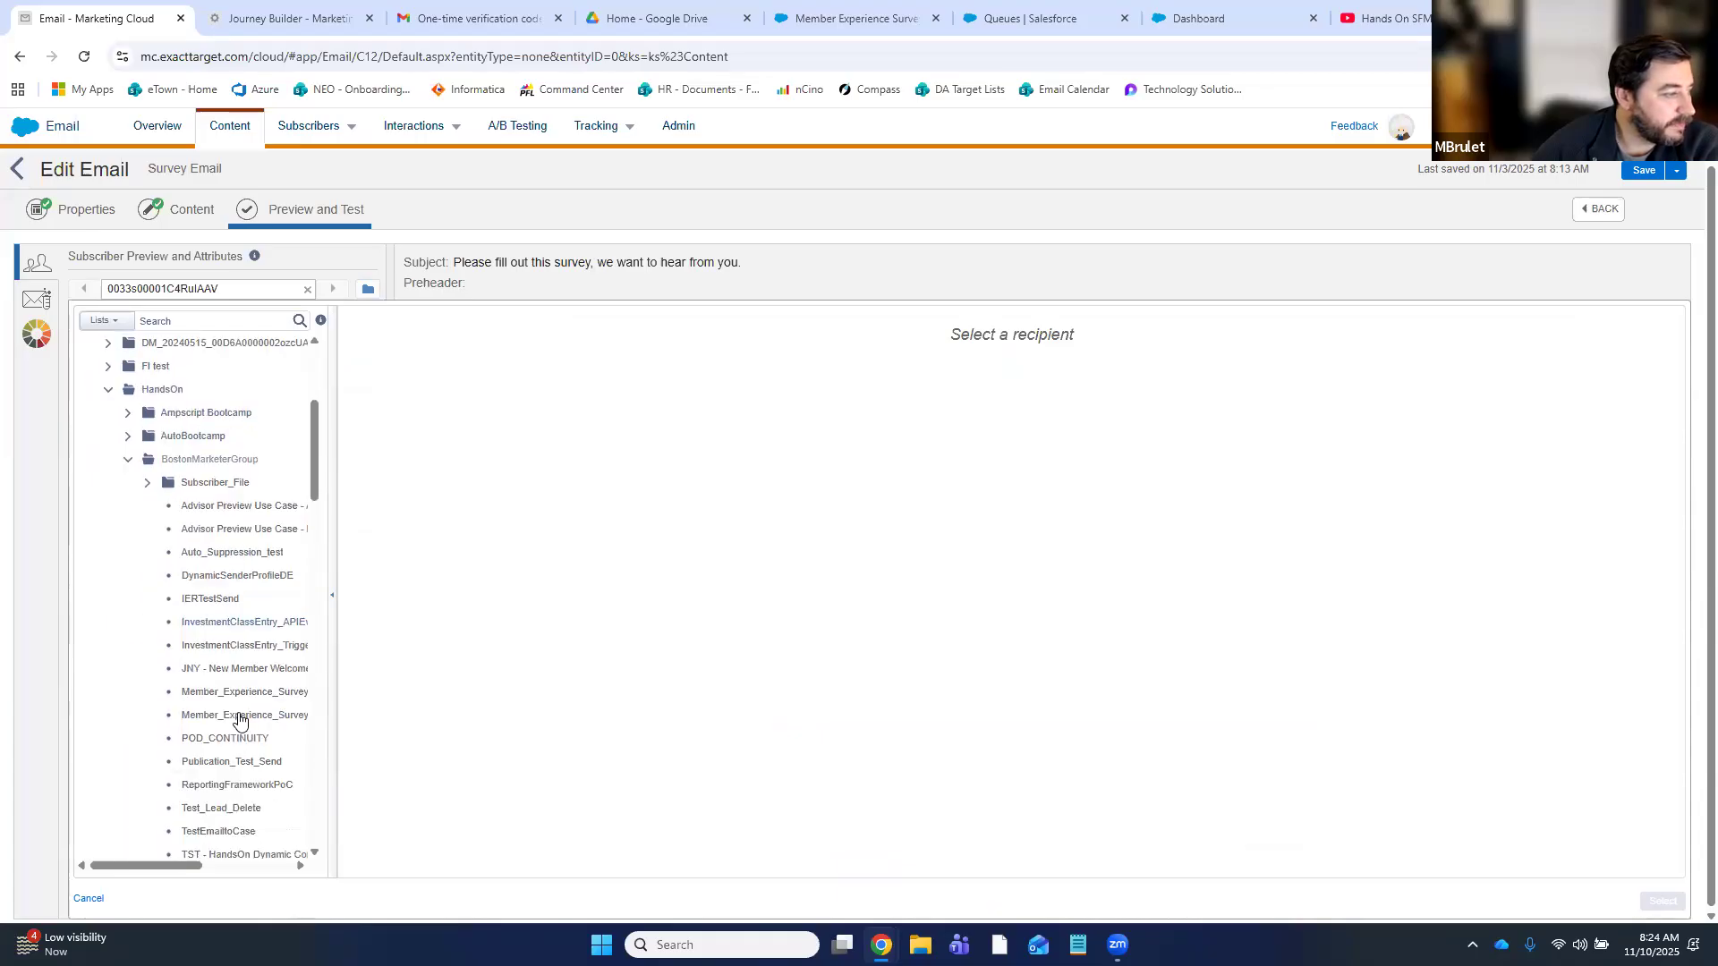
left_click_drag(173, 875, 209, 868)
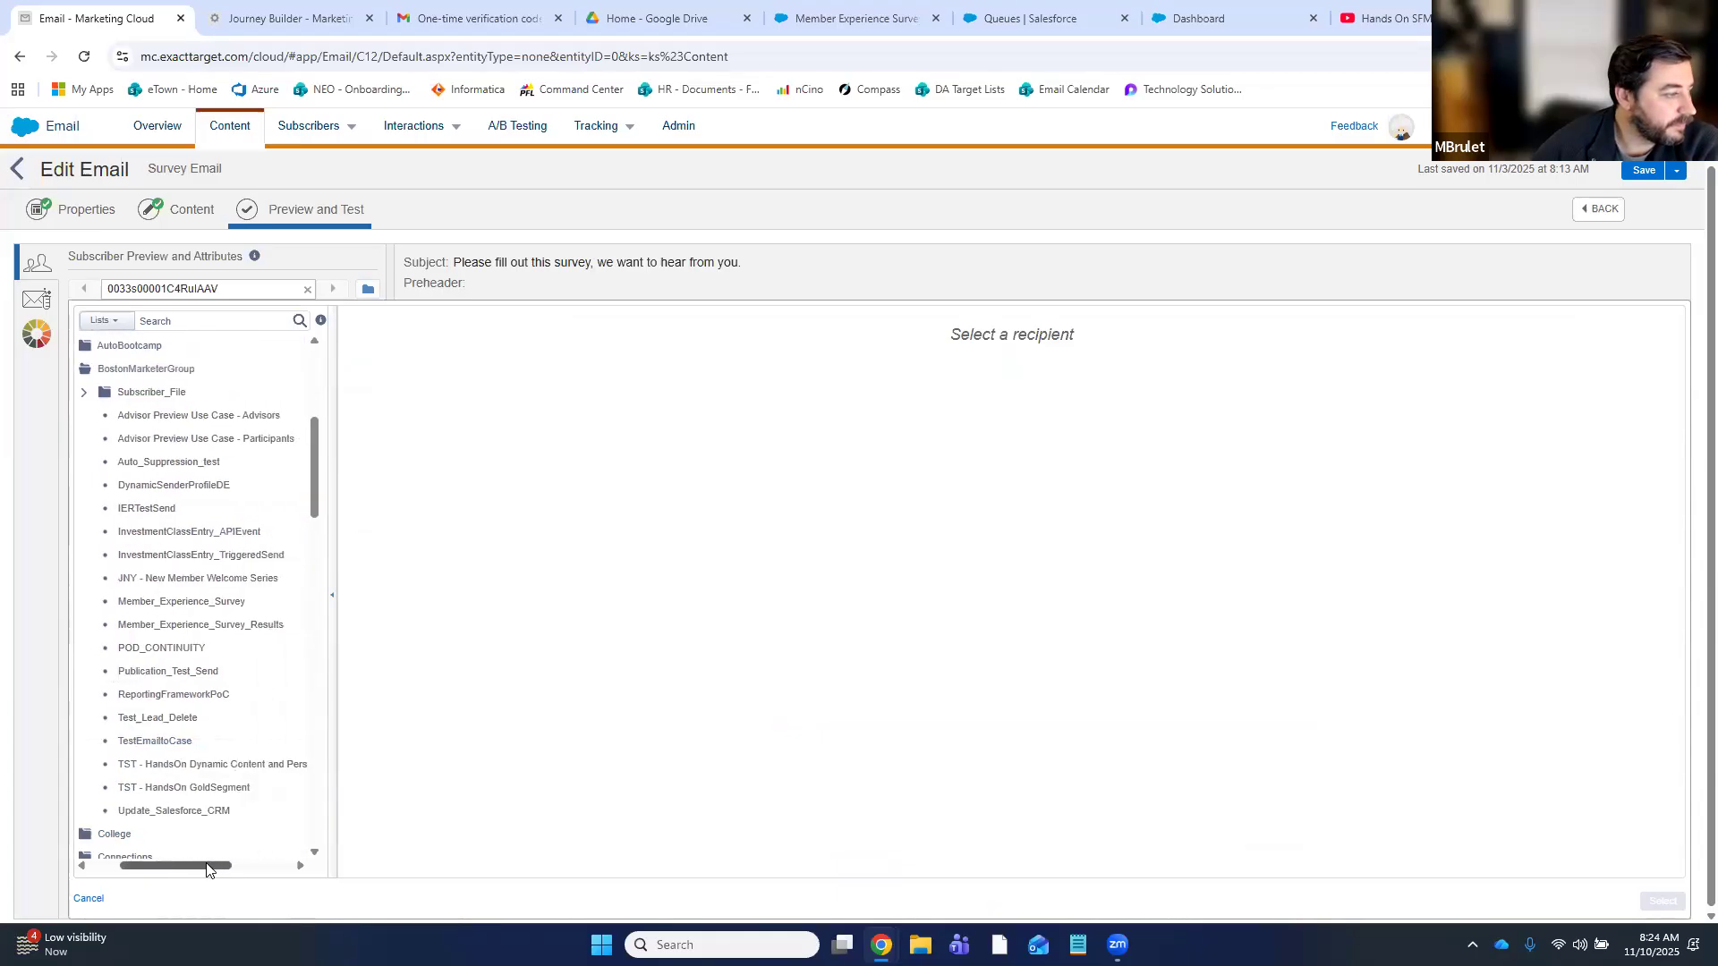
left_click(184, 603)
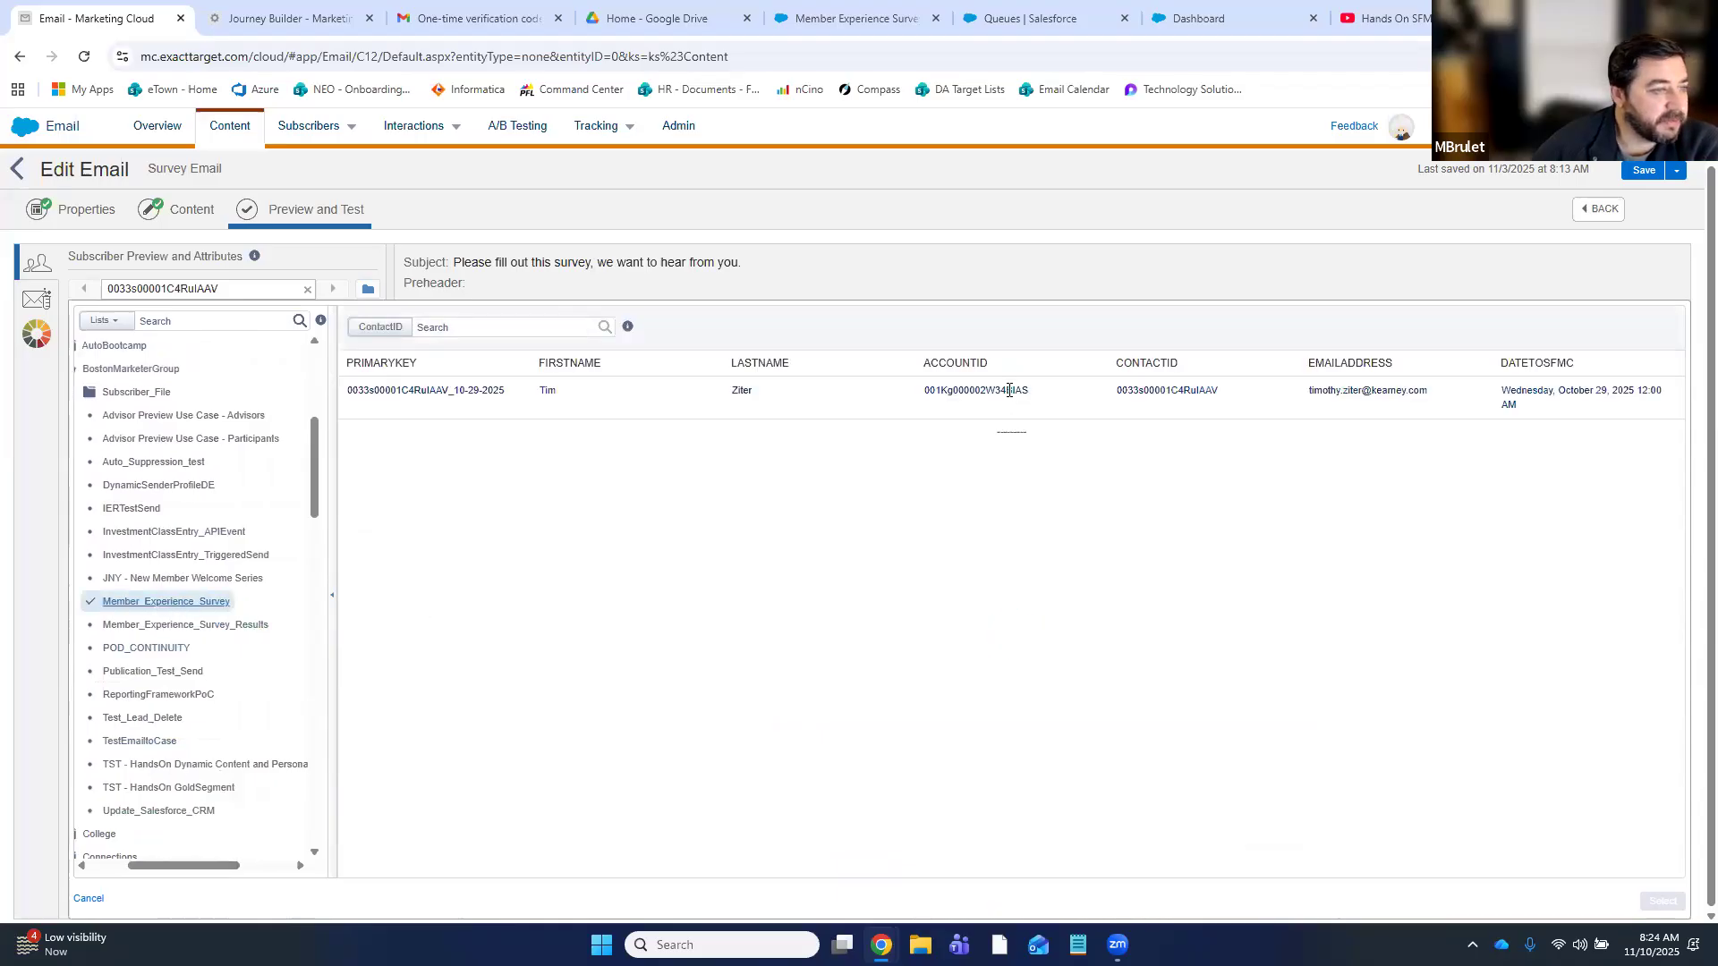
left_click(407, 394)
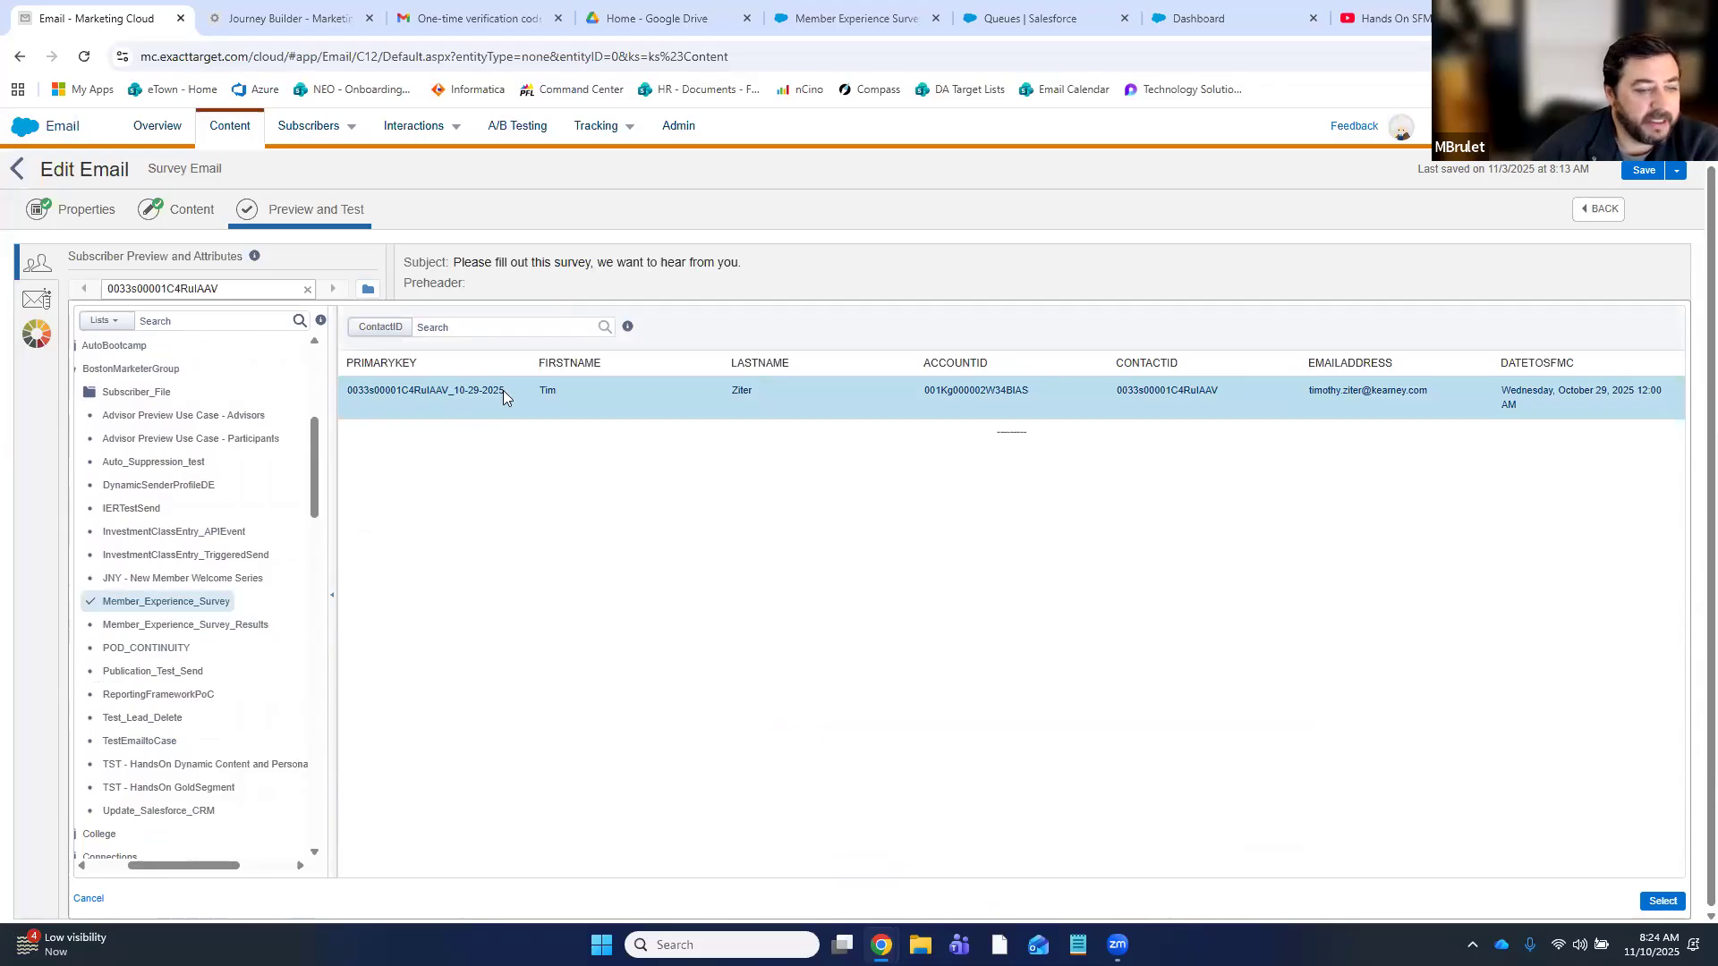
left_click(1662, 902)
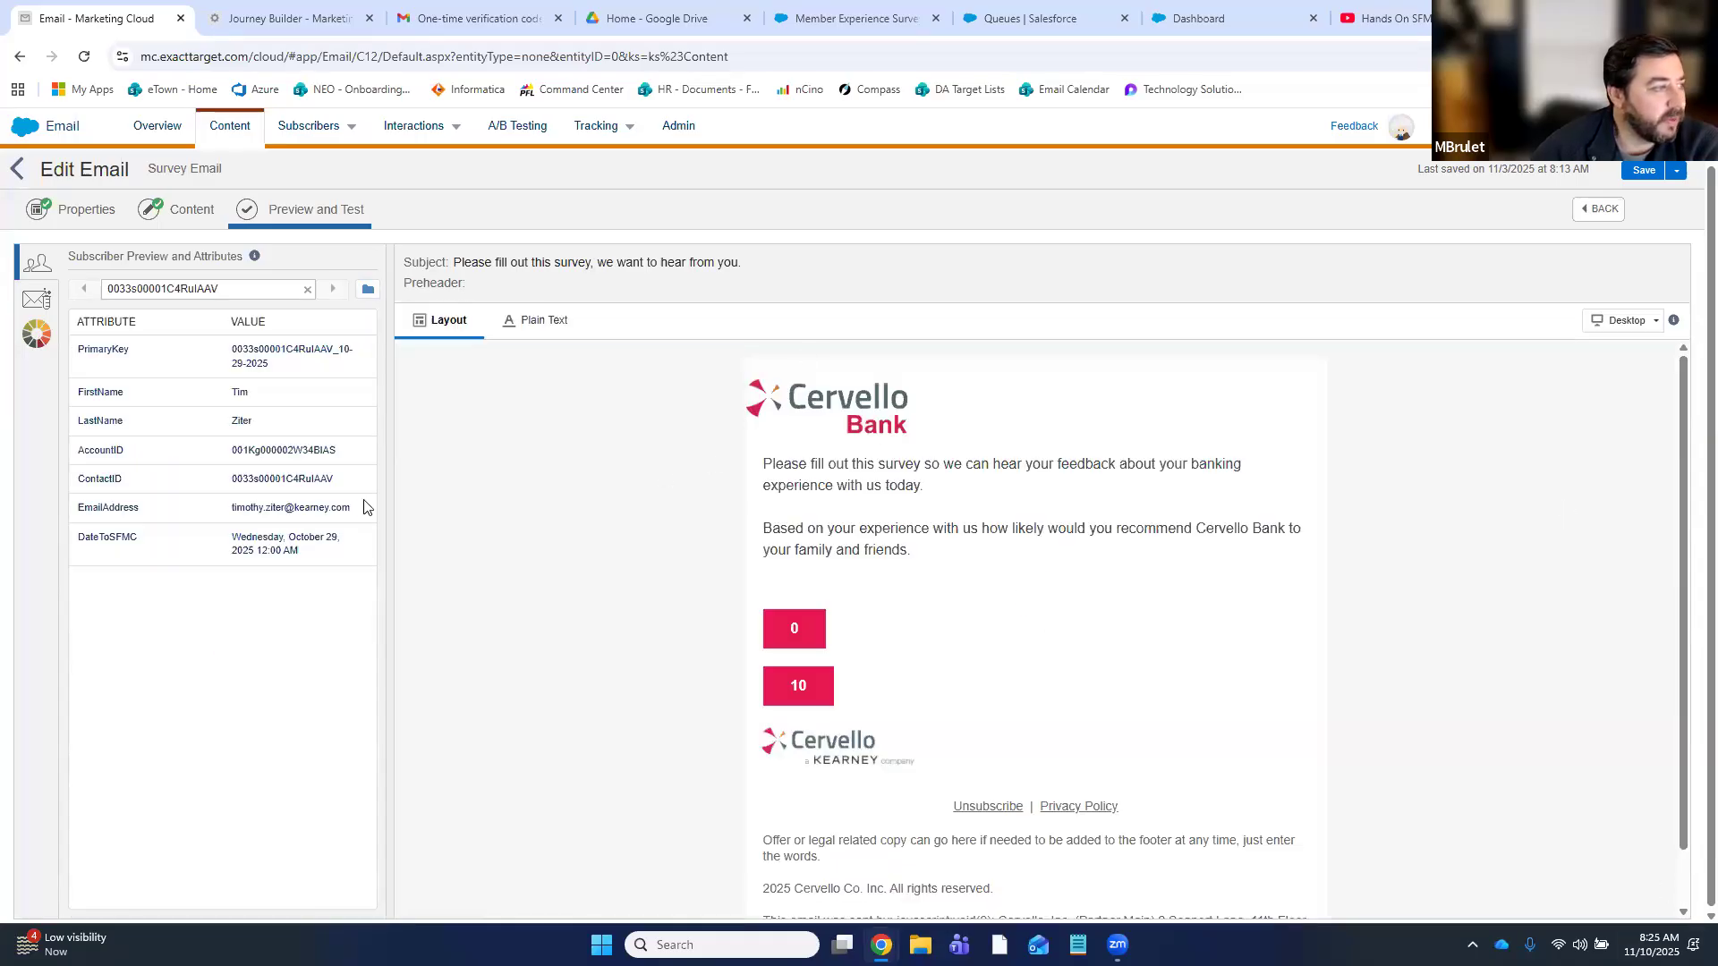
- Submit the survey with score 0 and reason 'I'm upset and want to have a followup case created'
left_click(793, 629)
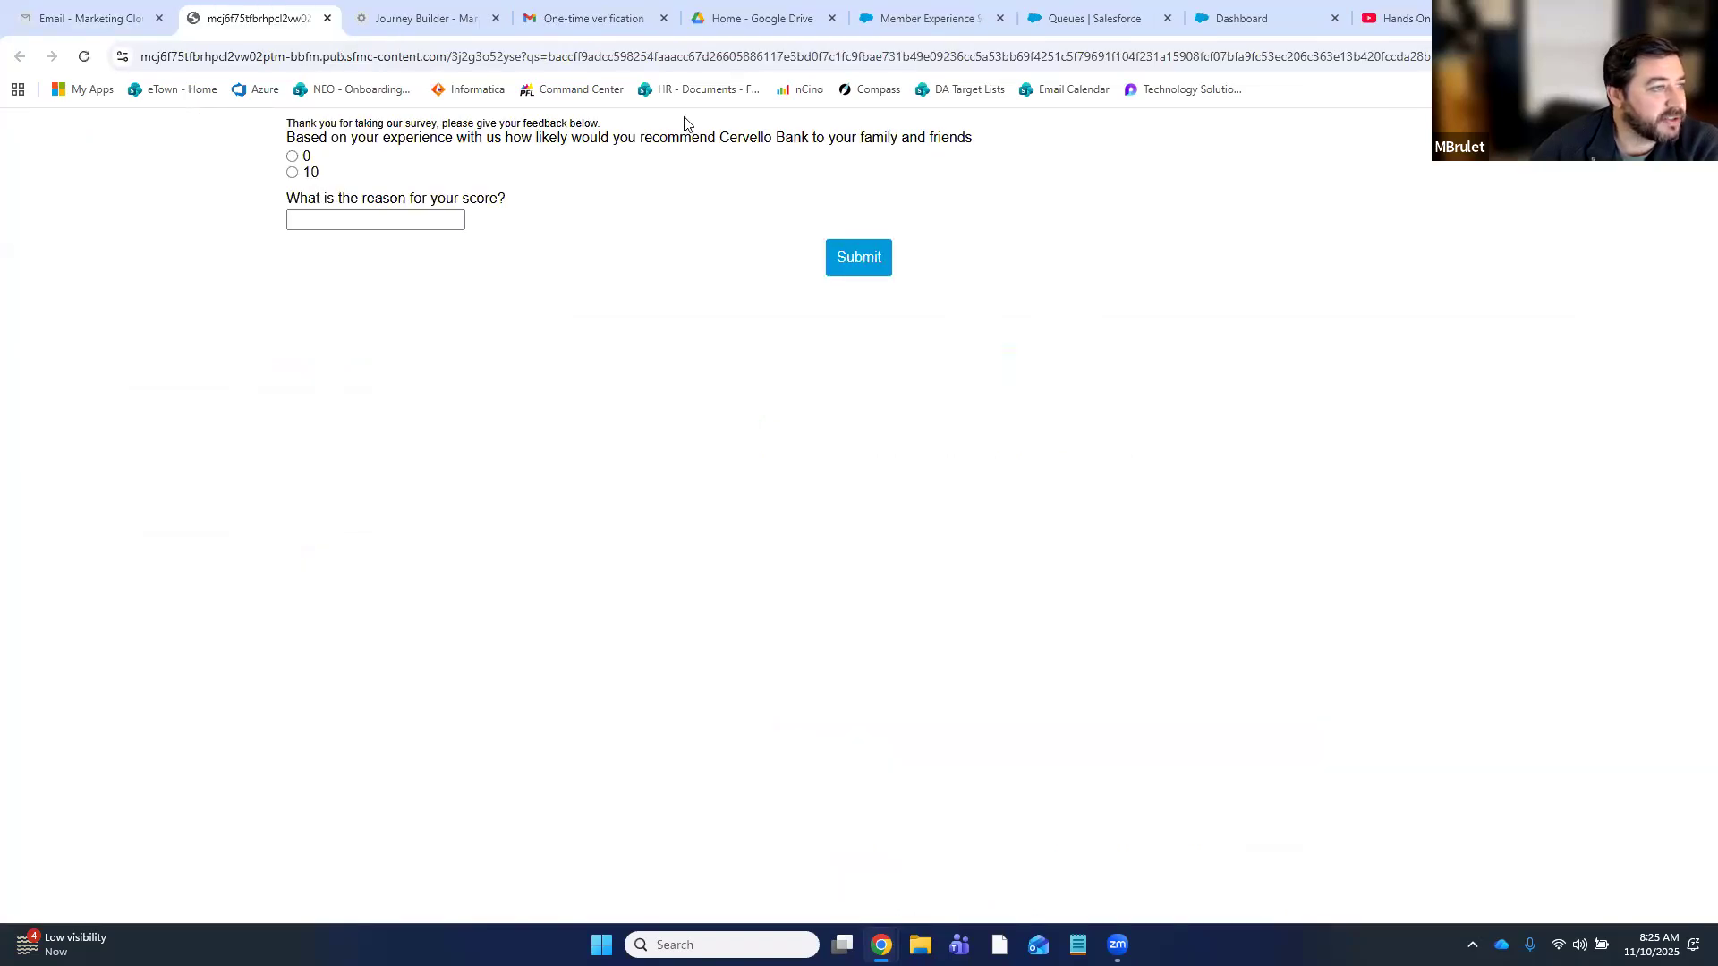
left_click(293, 157)
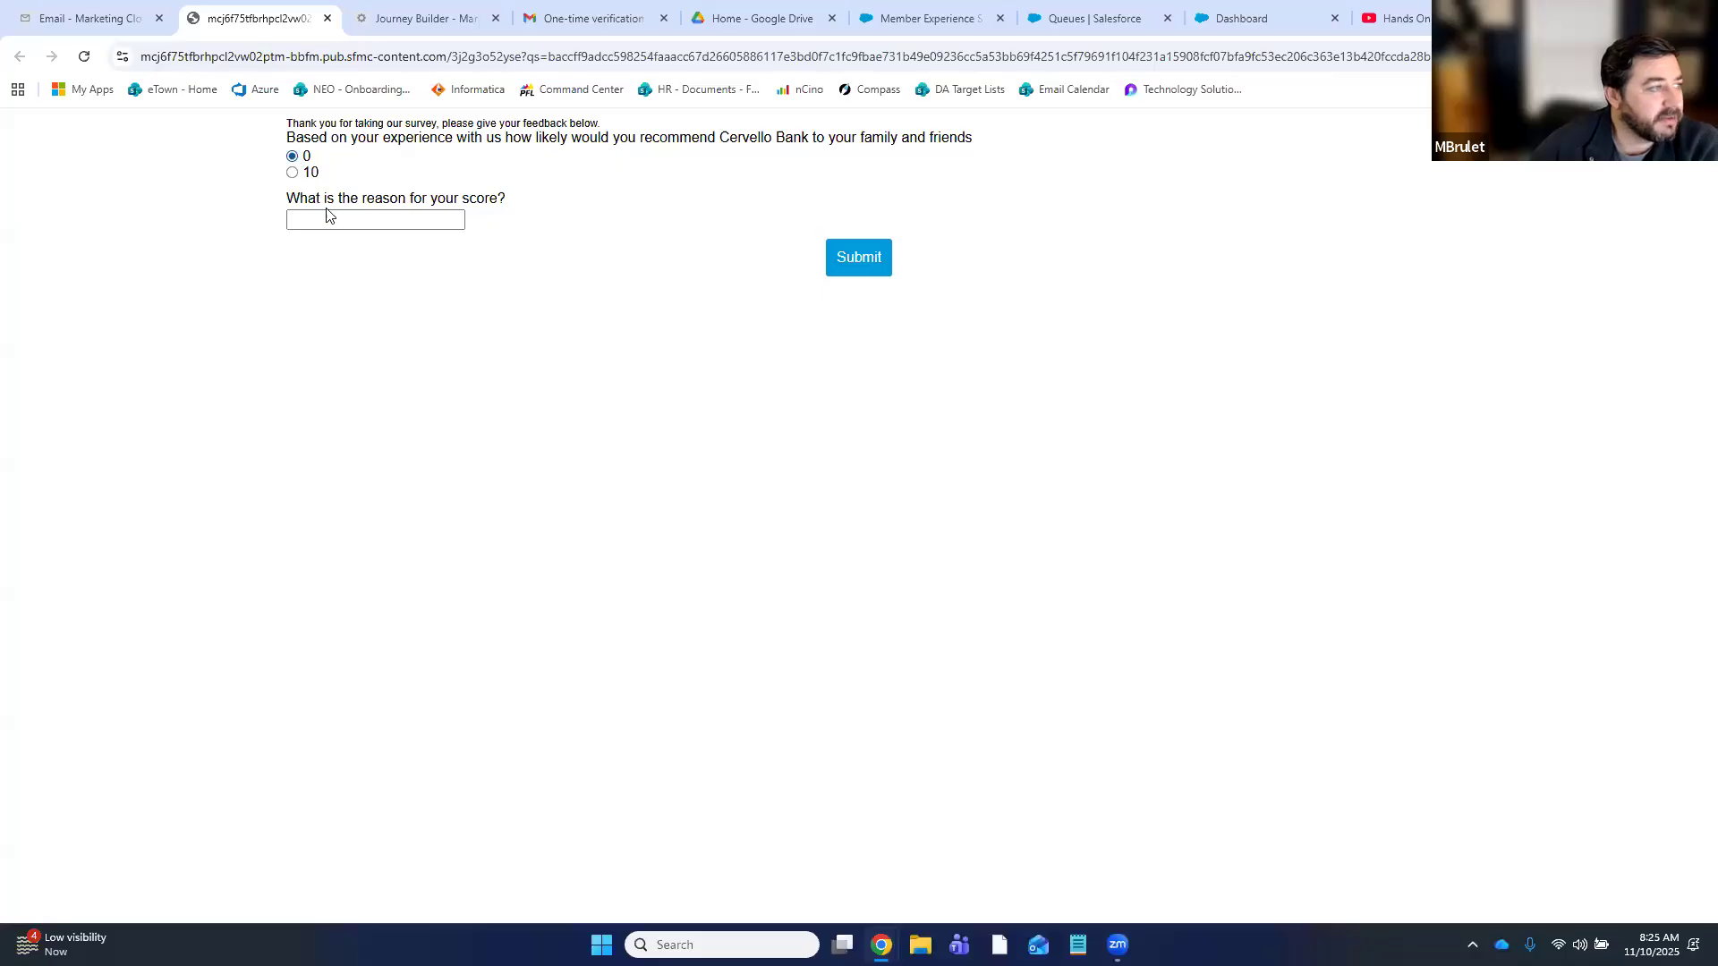
left_click(346, 219)
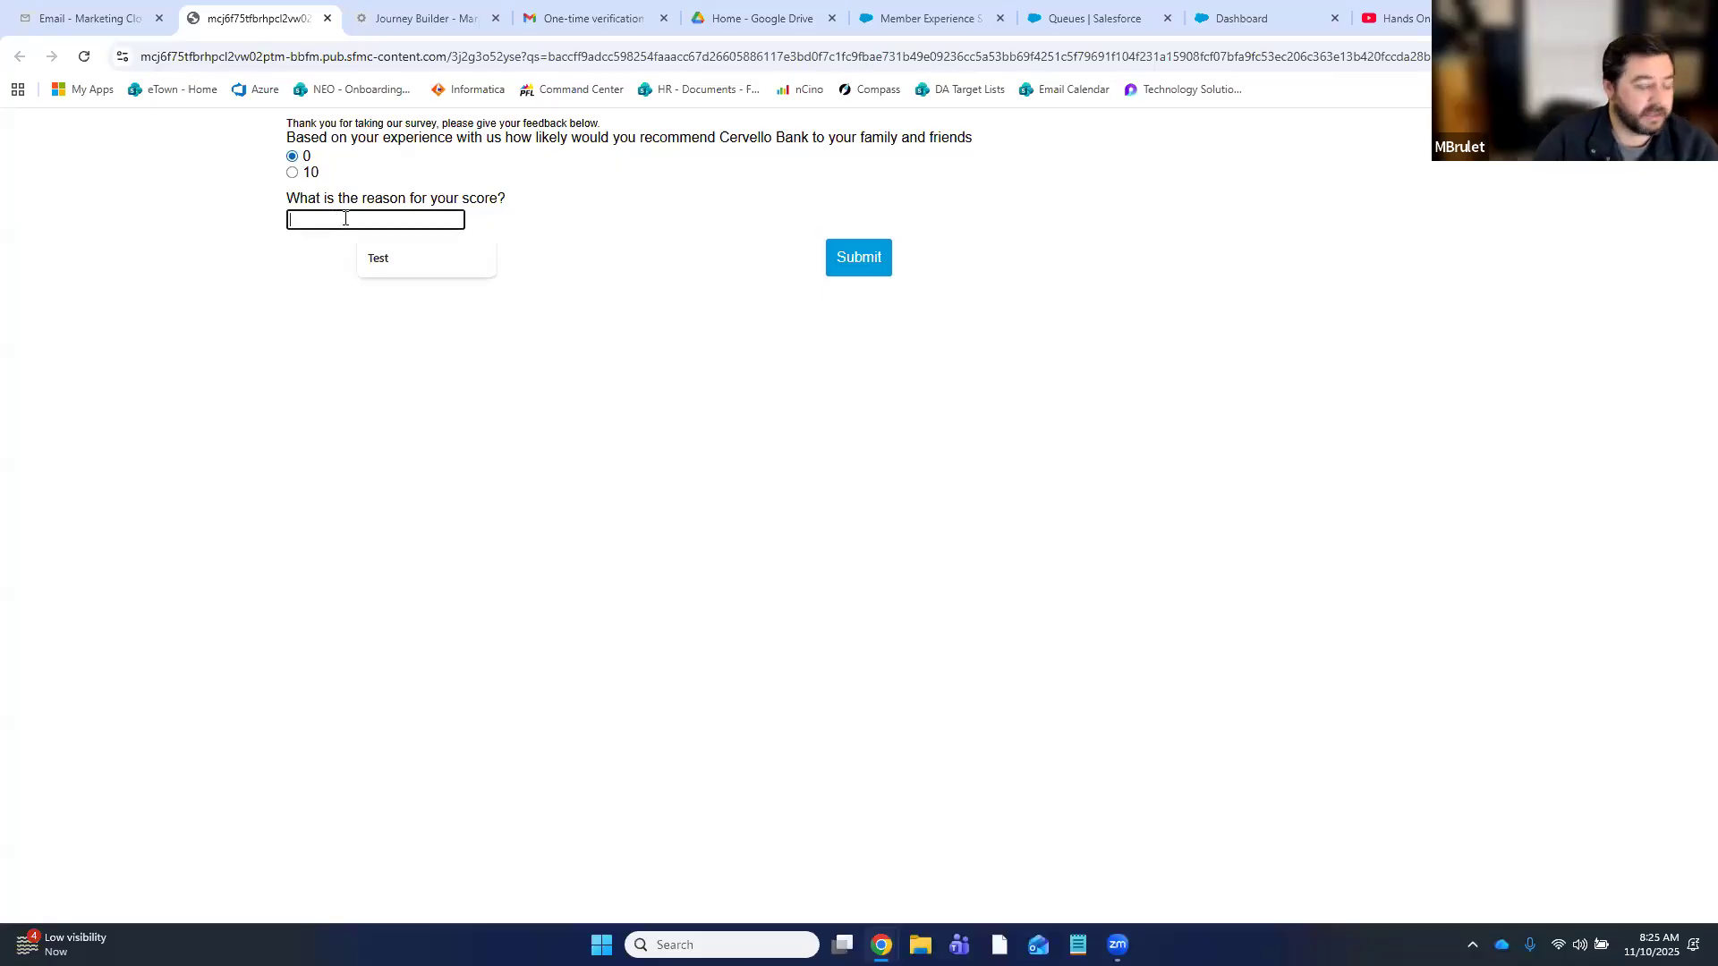
type("I'm upset and wa")
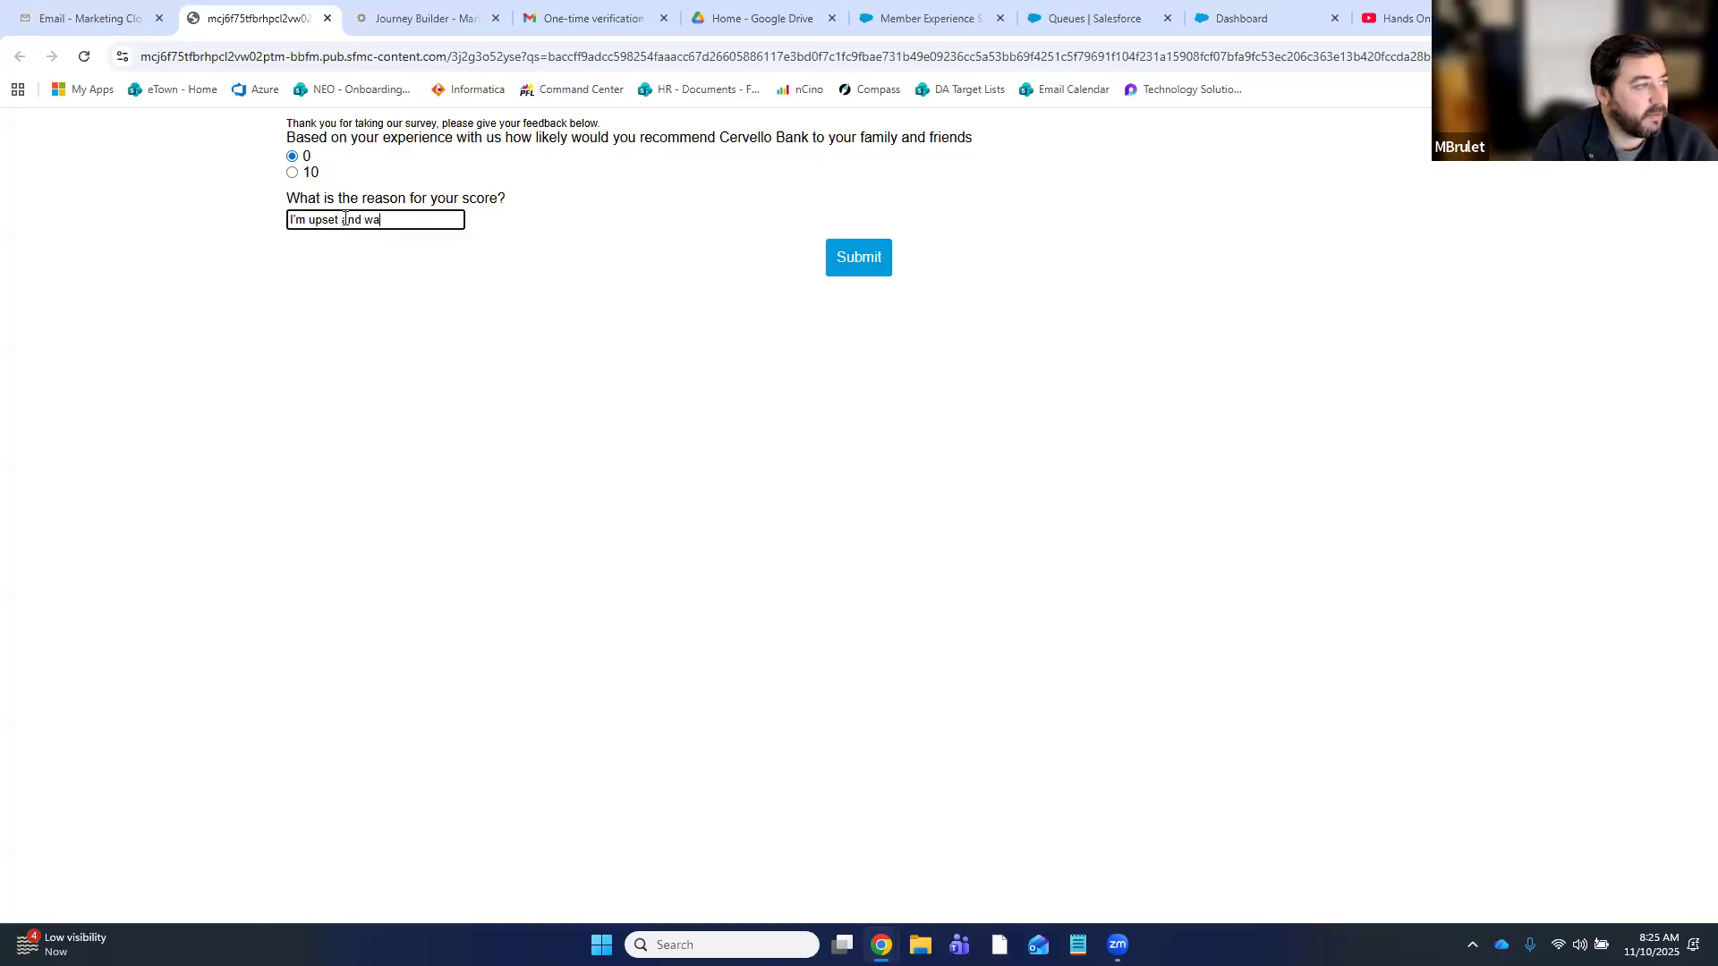
type("nt to have a follow")
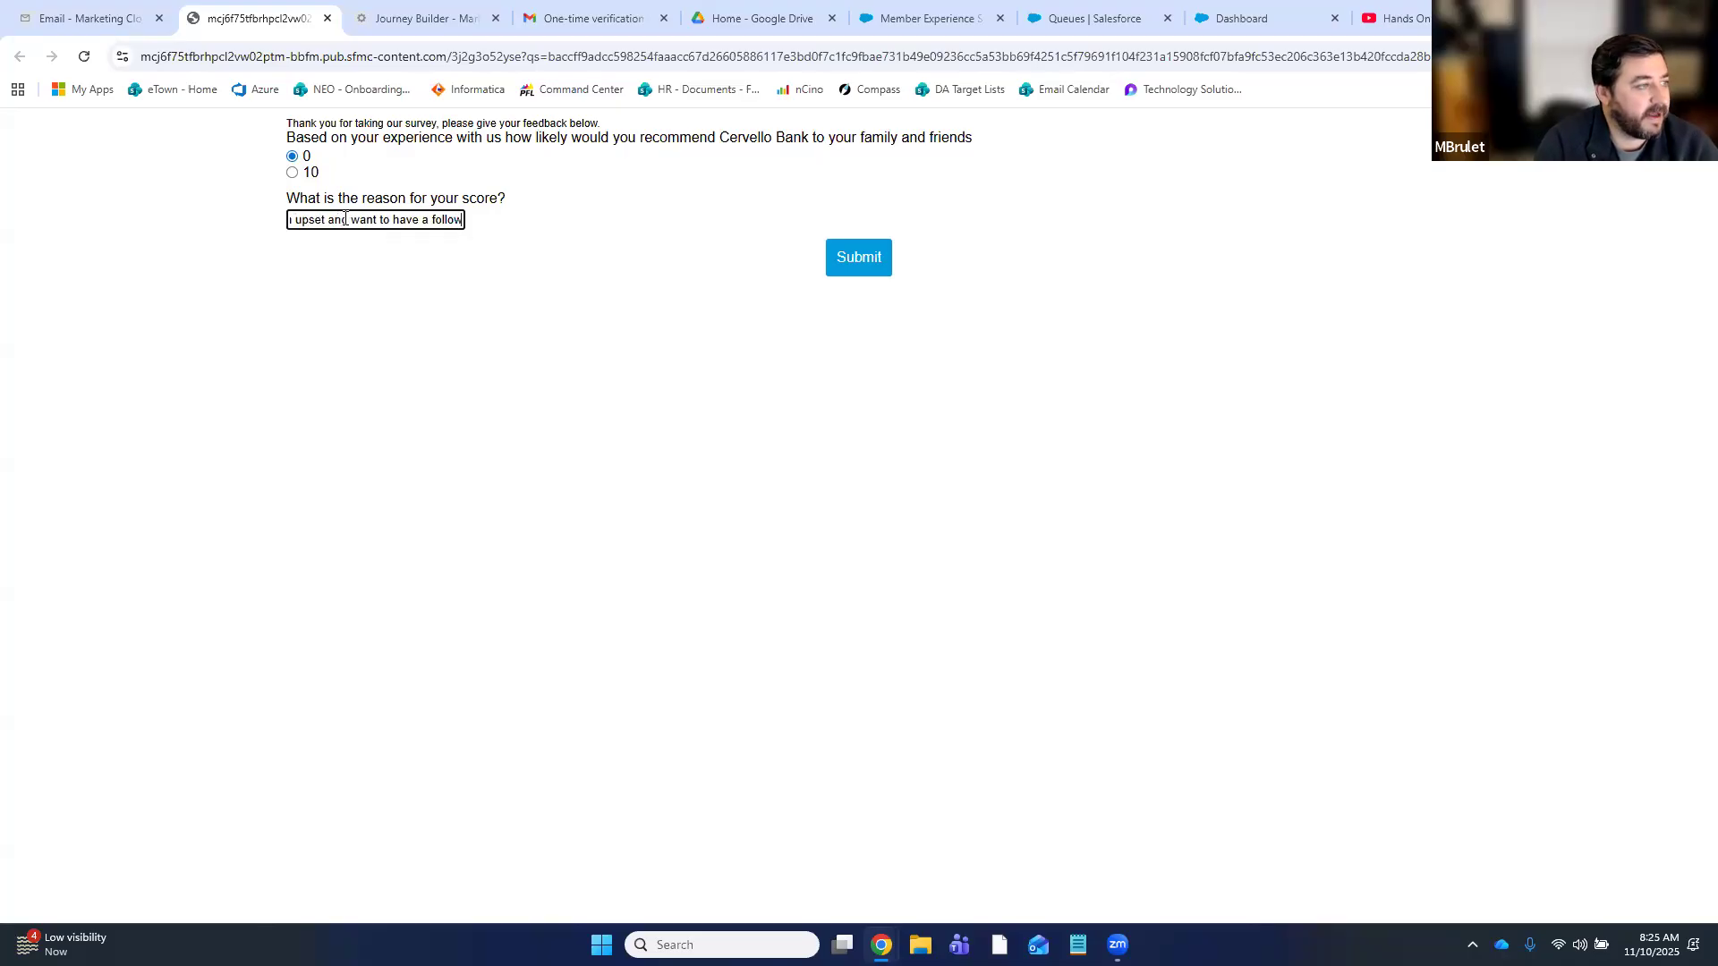
type("up case created")
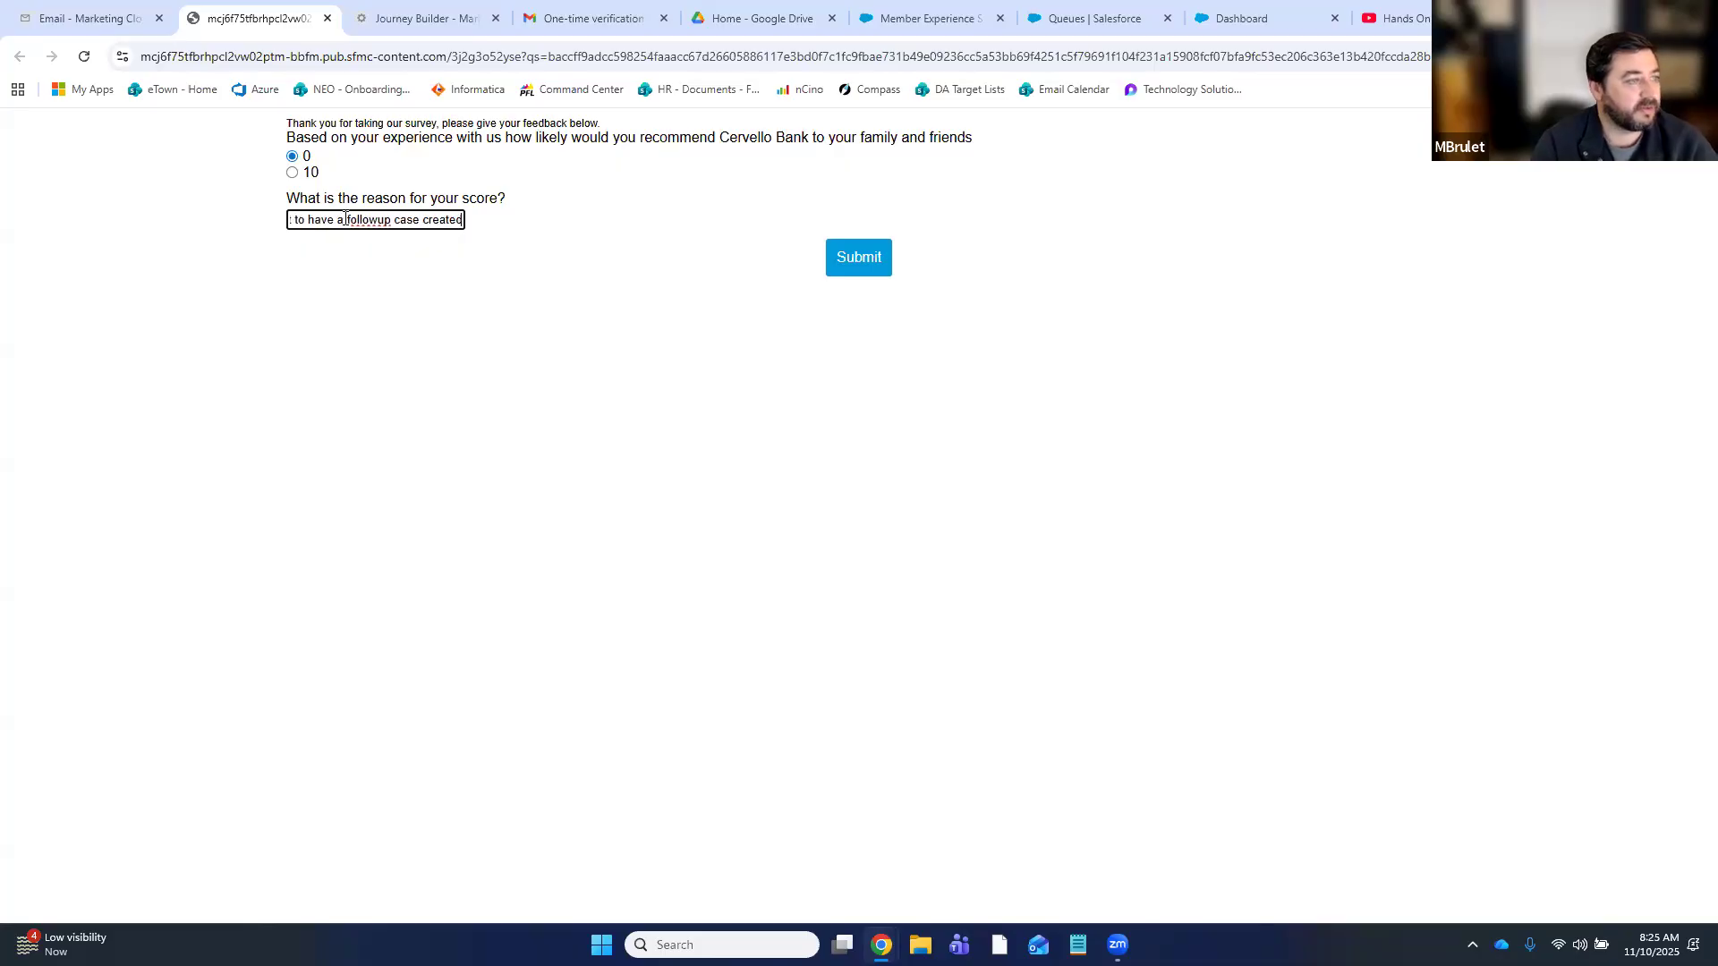
left_click(867, 255)
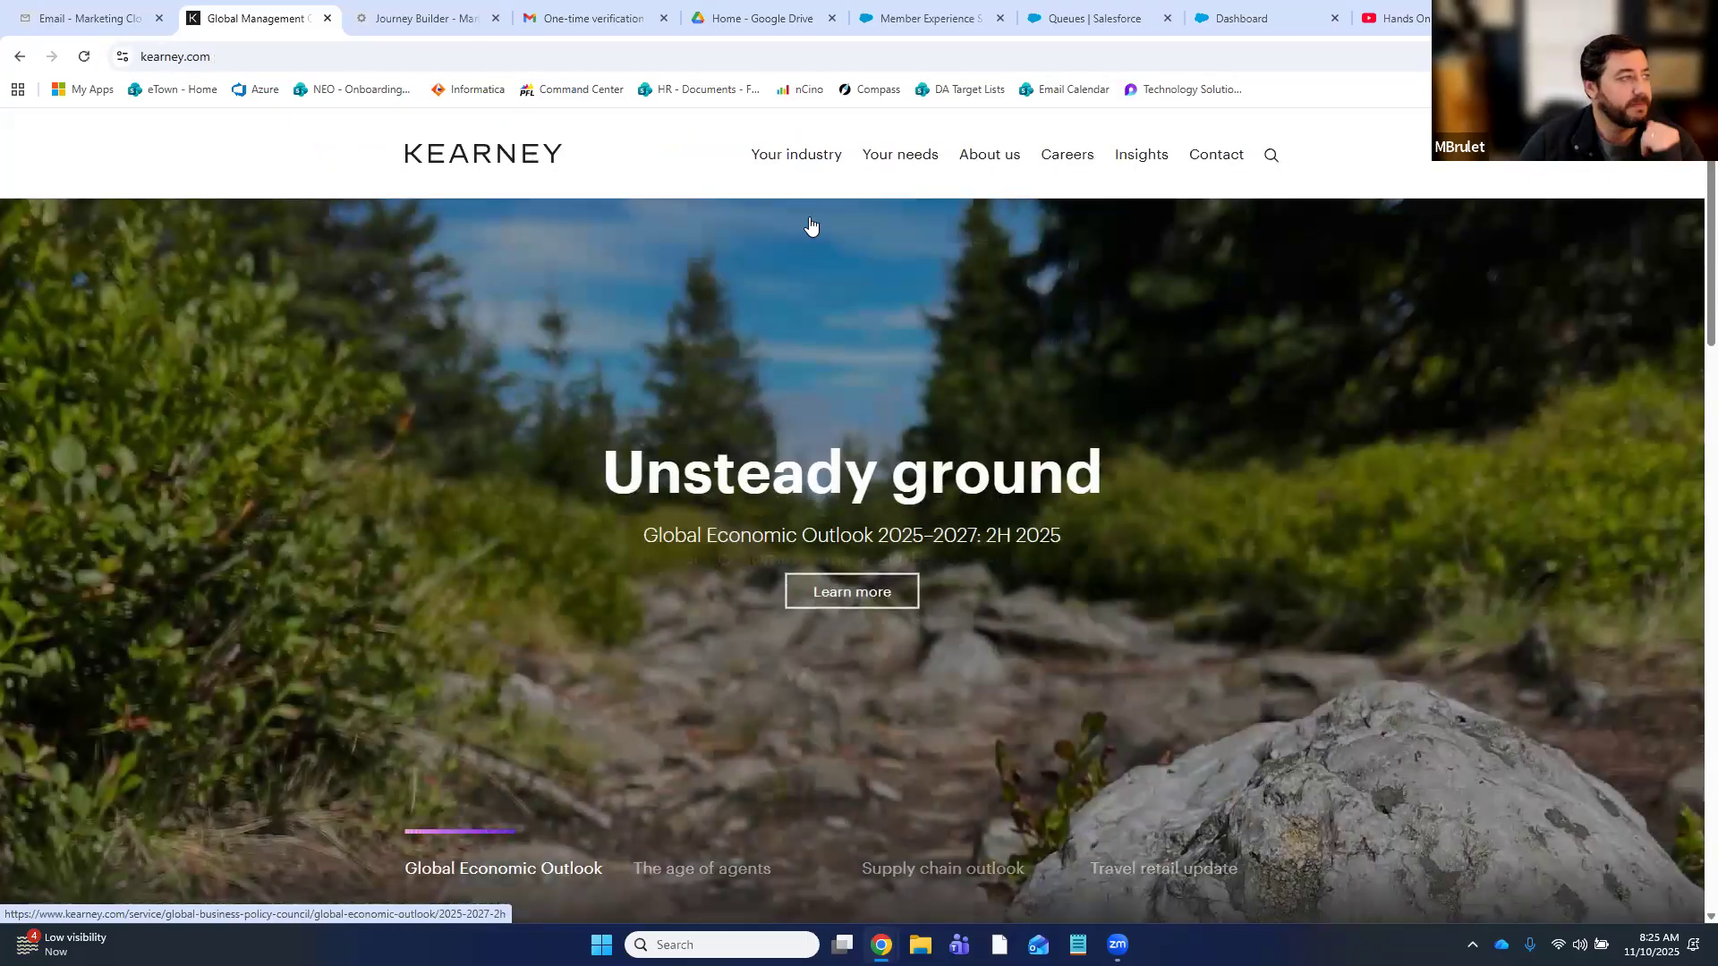
- Open Email Studio in a new browser tab and close the Kearney website tab
left_click(166, 26)
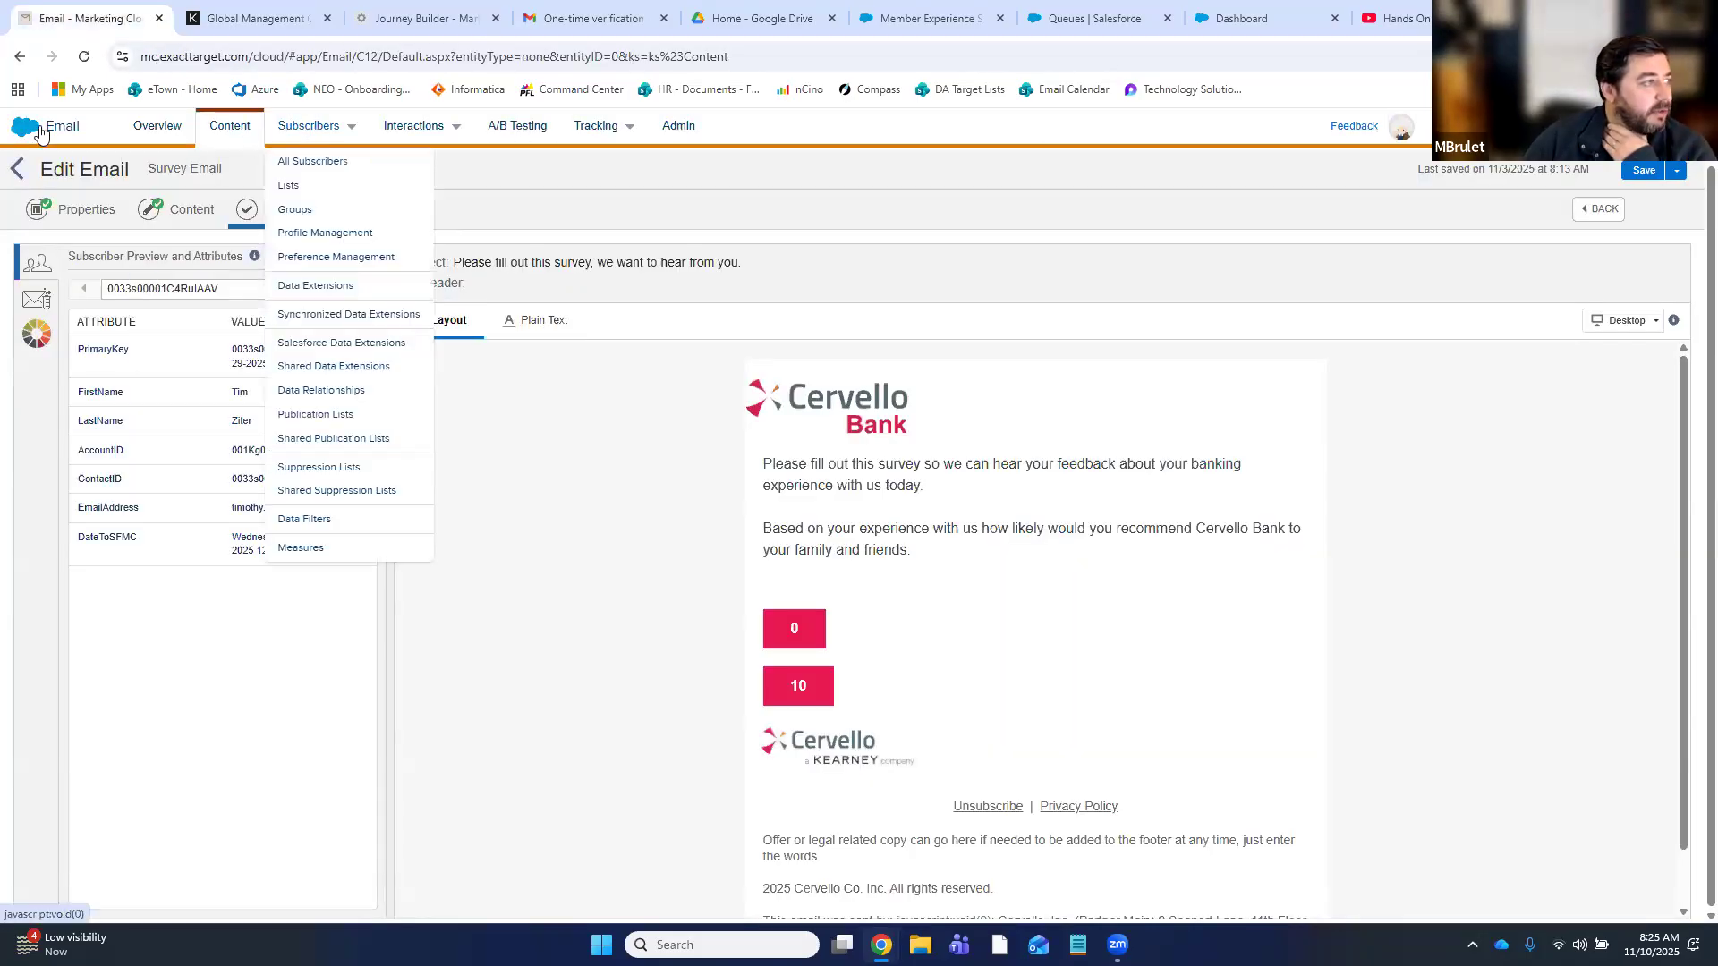
mouse_move(38, 143)
right_click(34, 270)
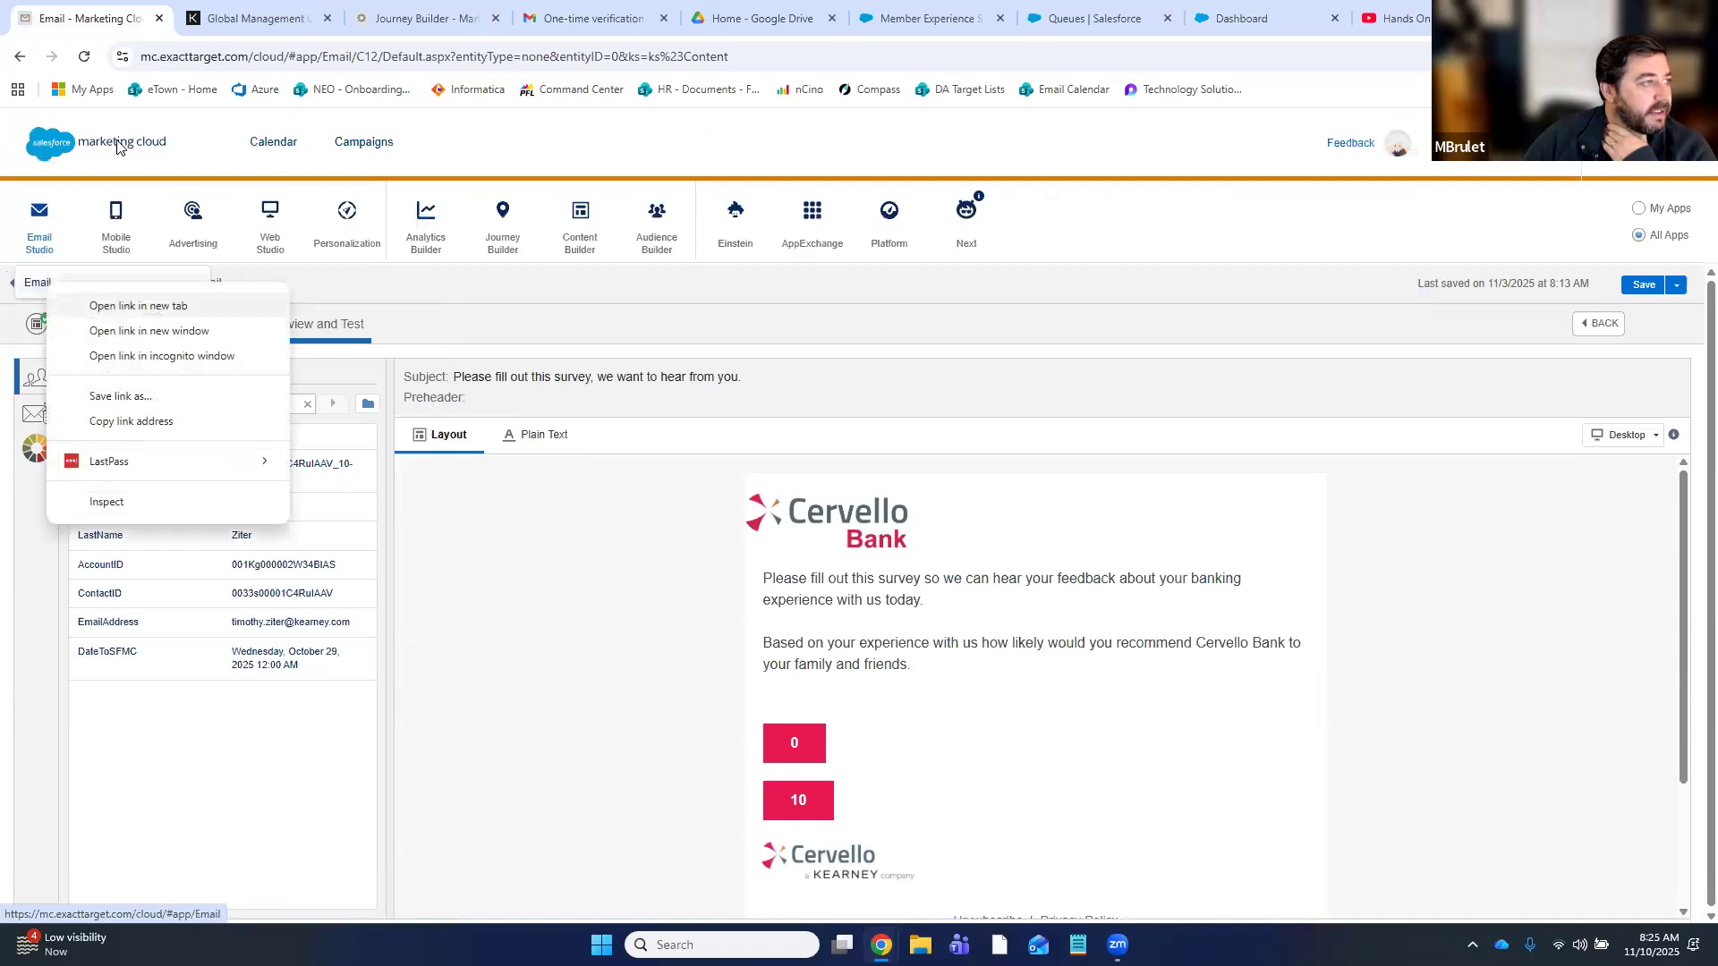
left_click(107, 303)
left_click_drag(390, 20, 296, 22)
left_click(439, 18)
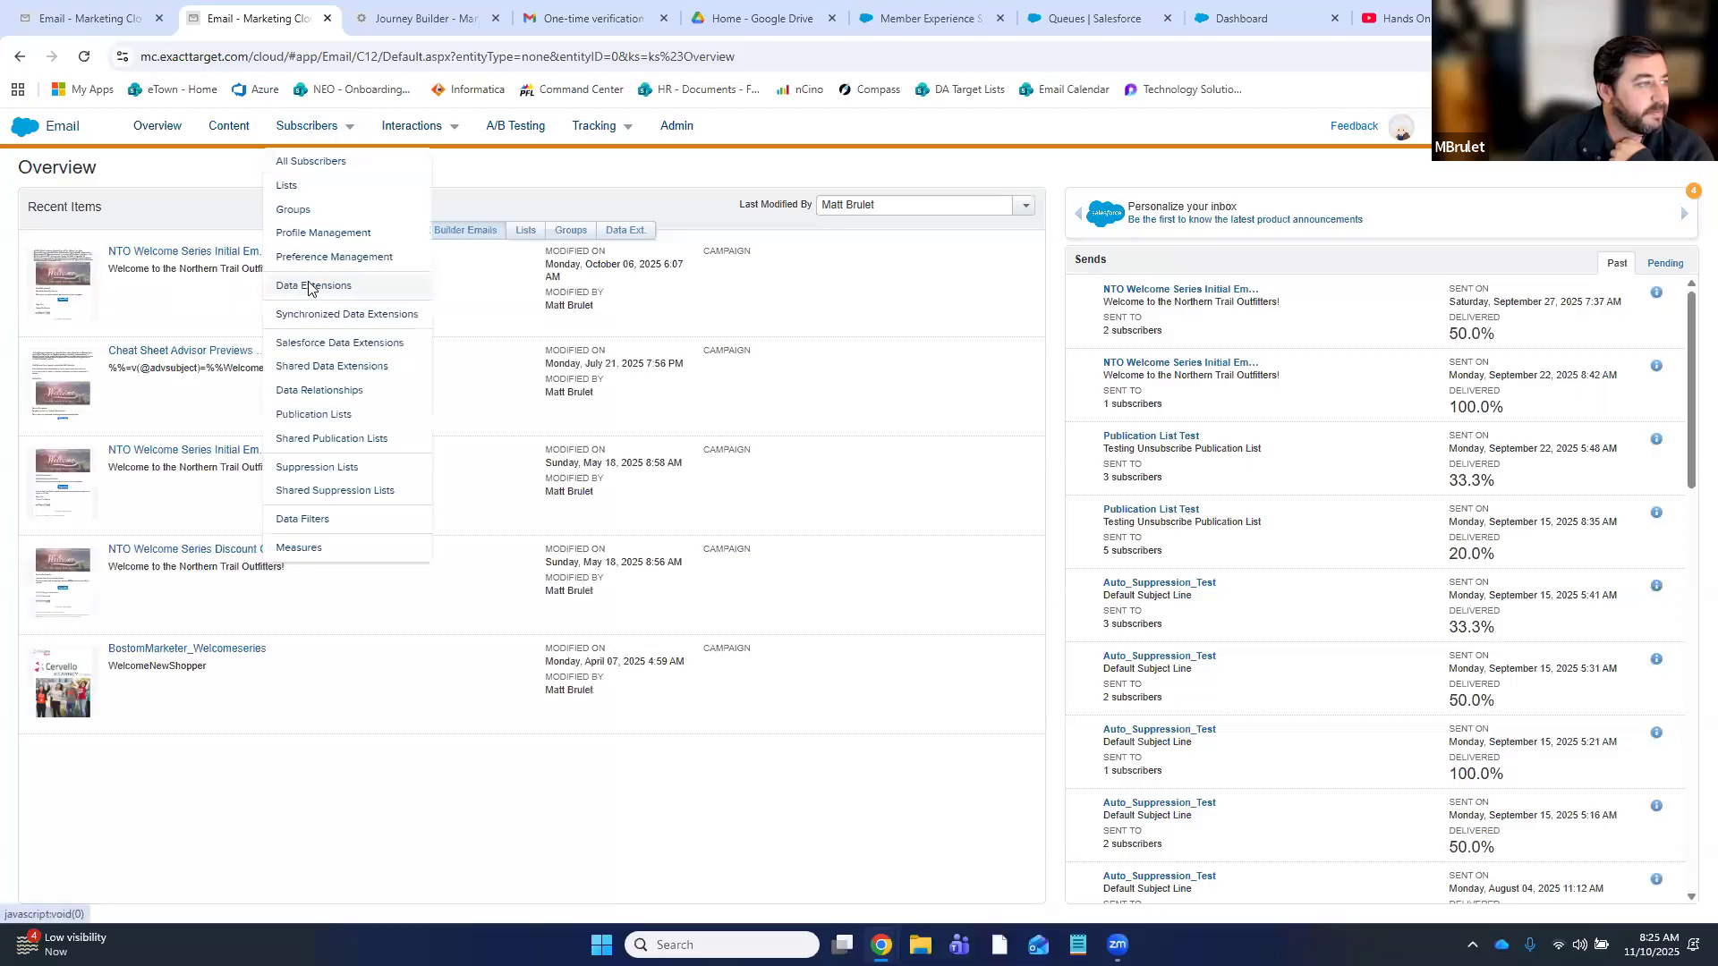
- View the records of Member_Experience_Survey_Results in the BostonMarketerGroup data extensions
left_click(300, 284)
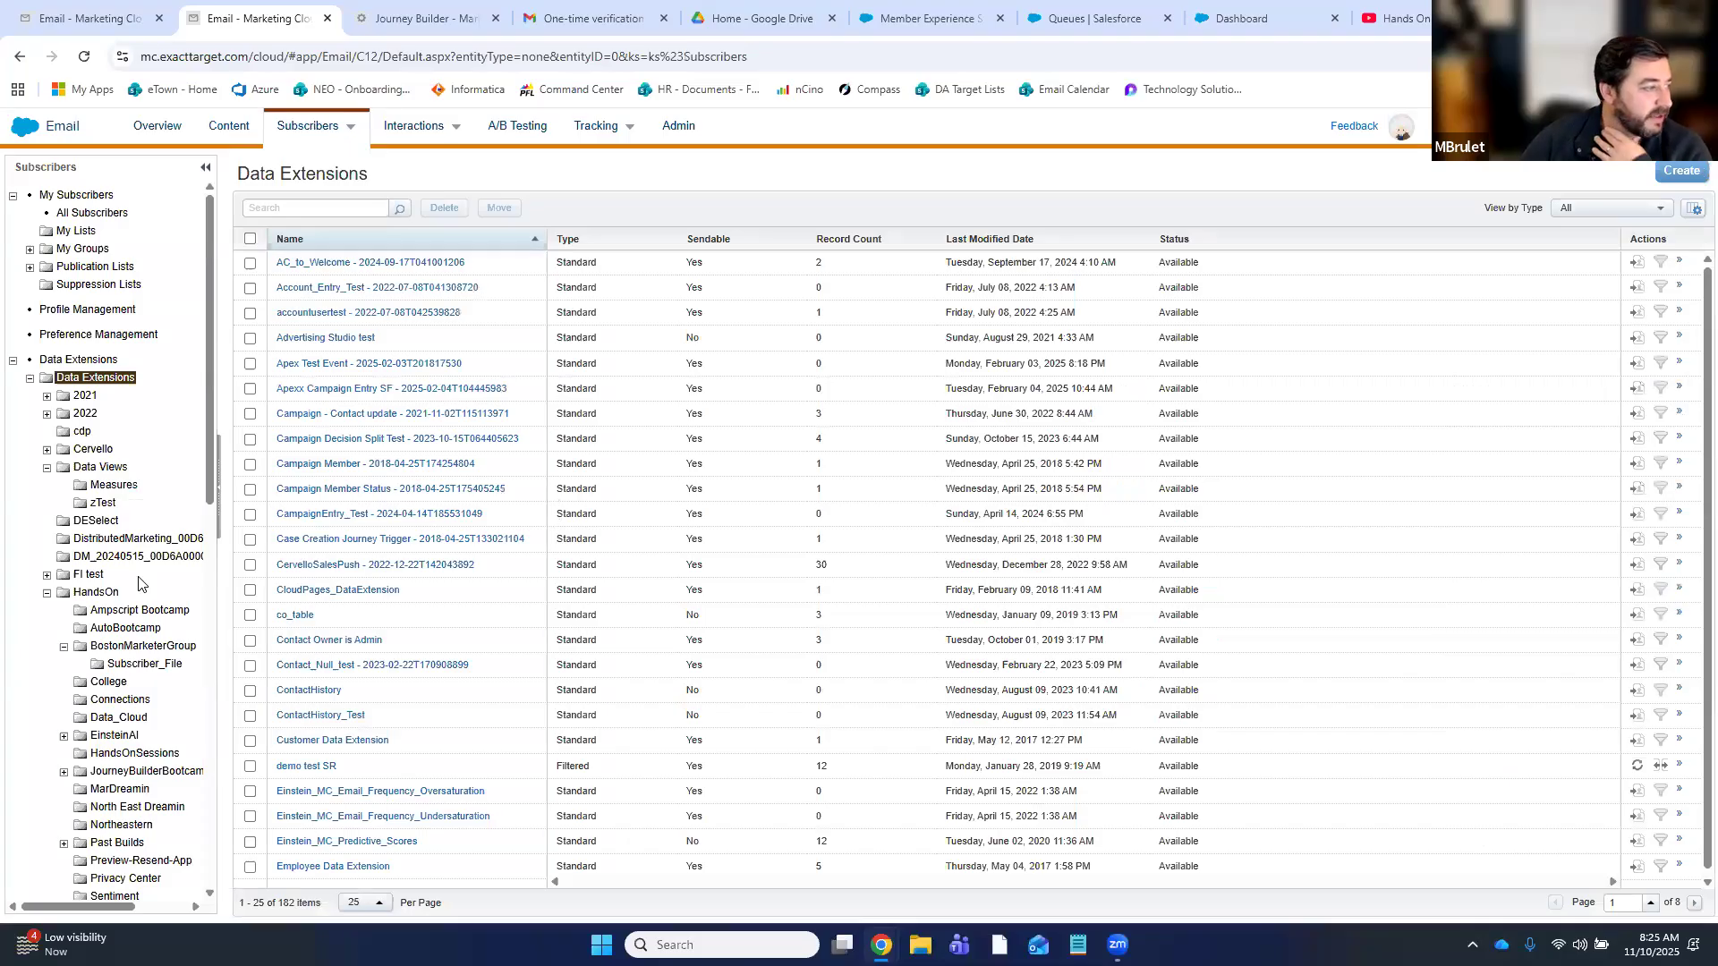
left_click(126, 649)
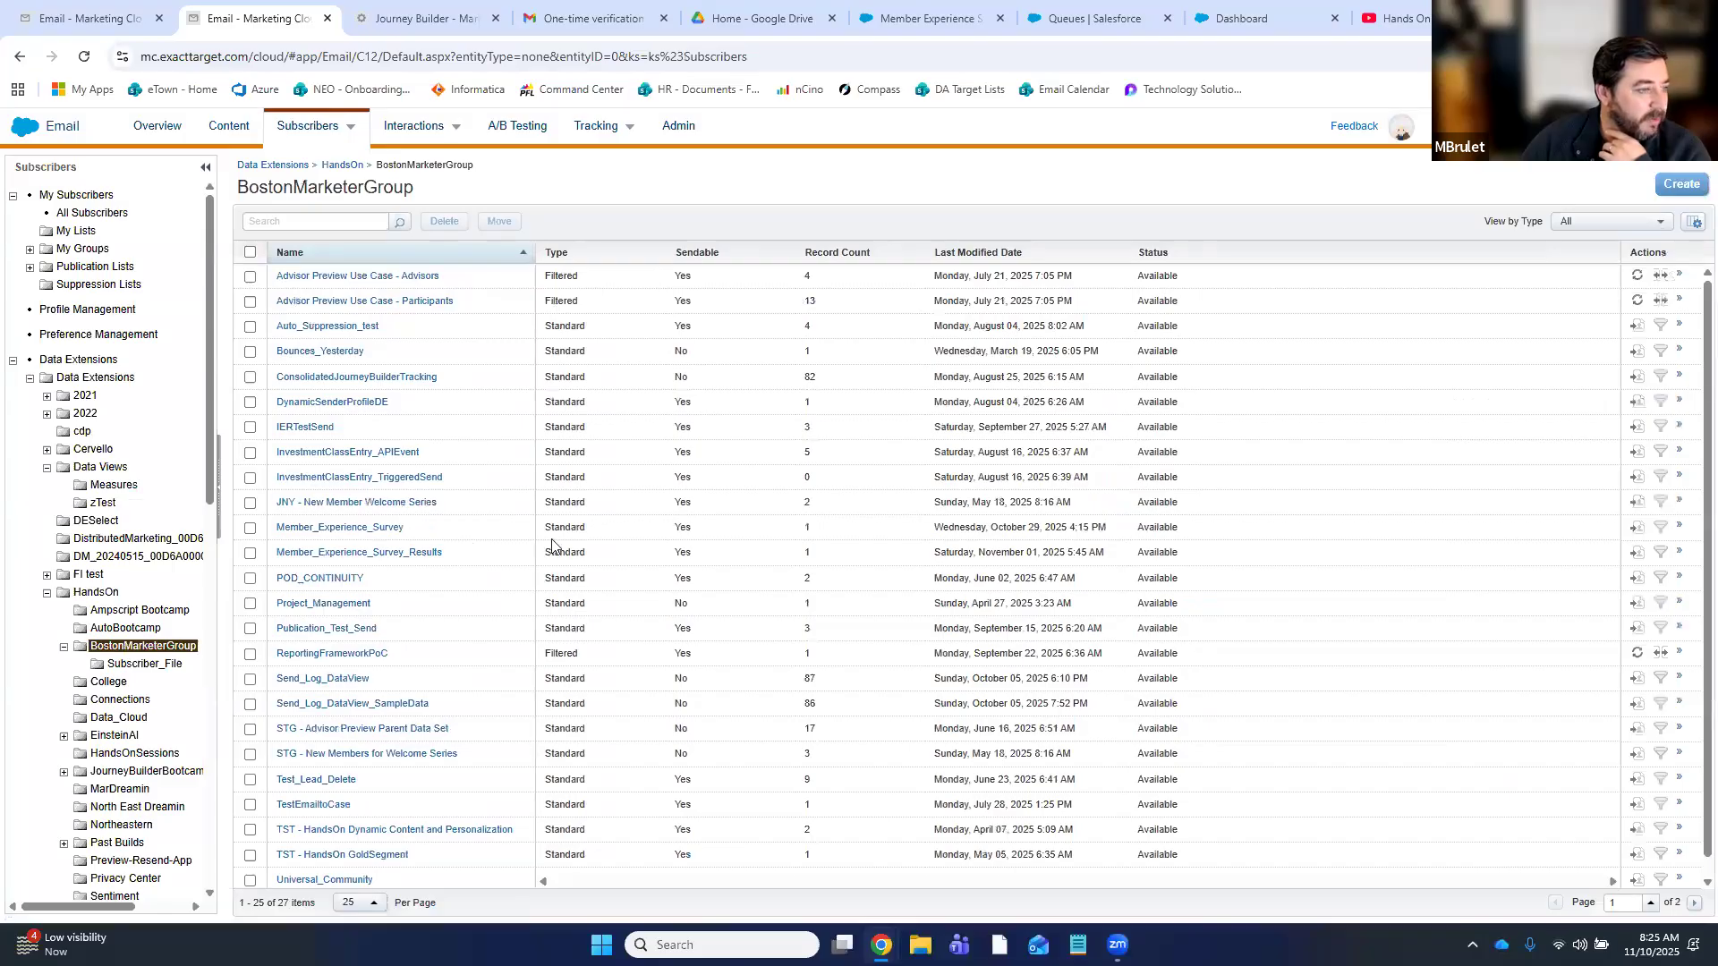
left_click(393, 553)
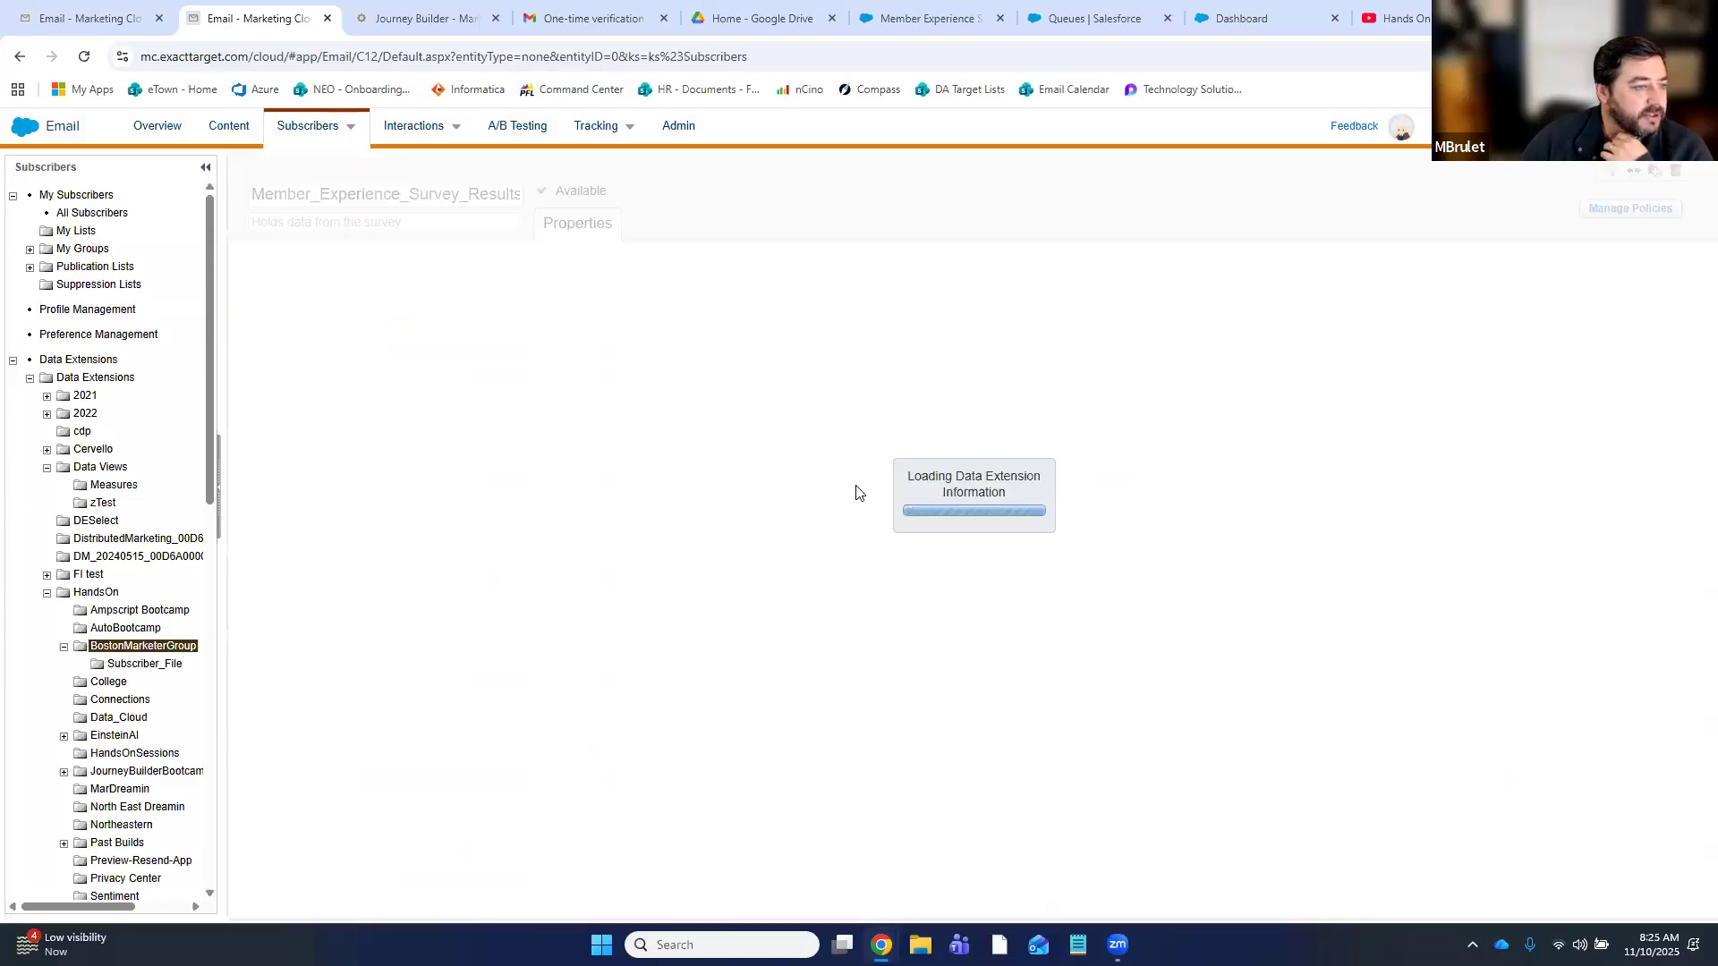
left_click(438, 224)
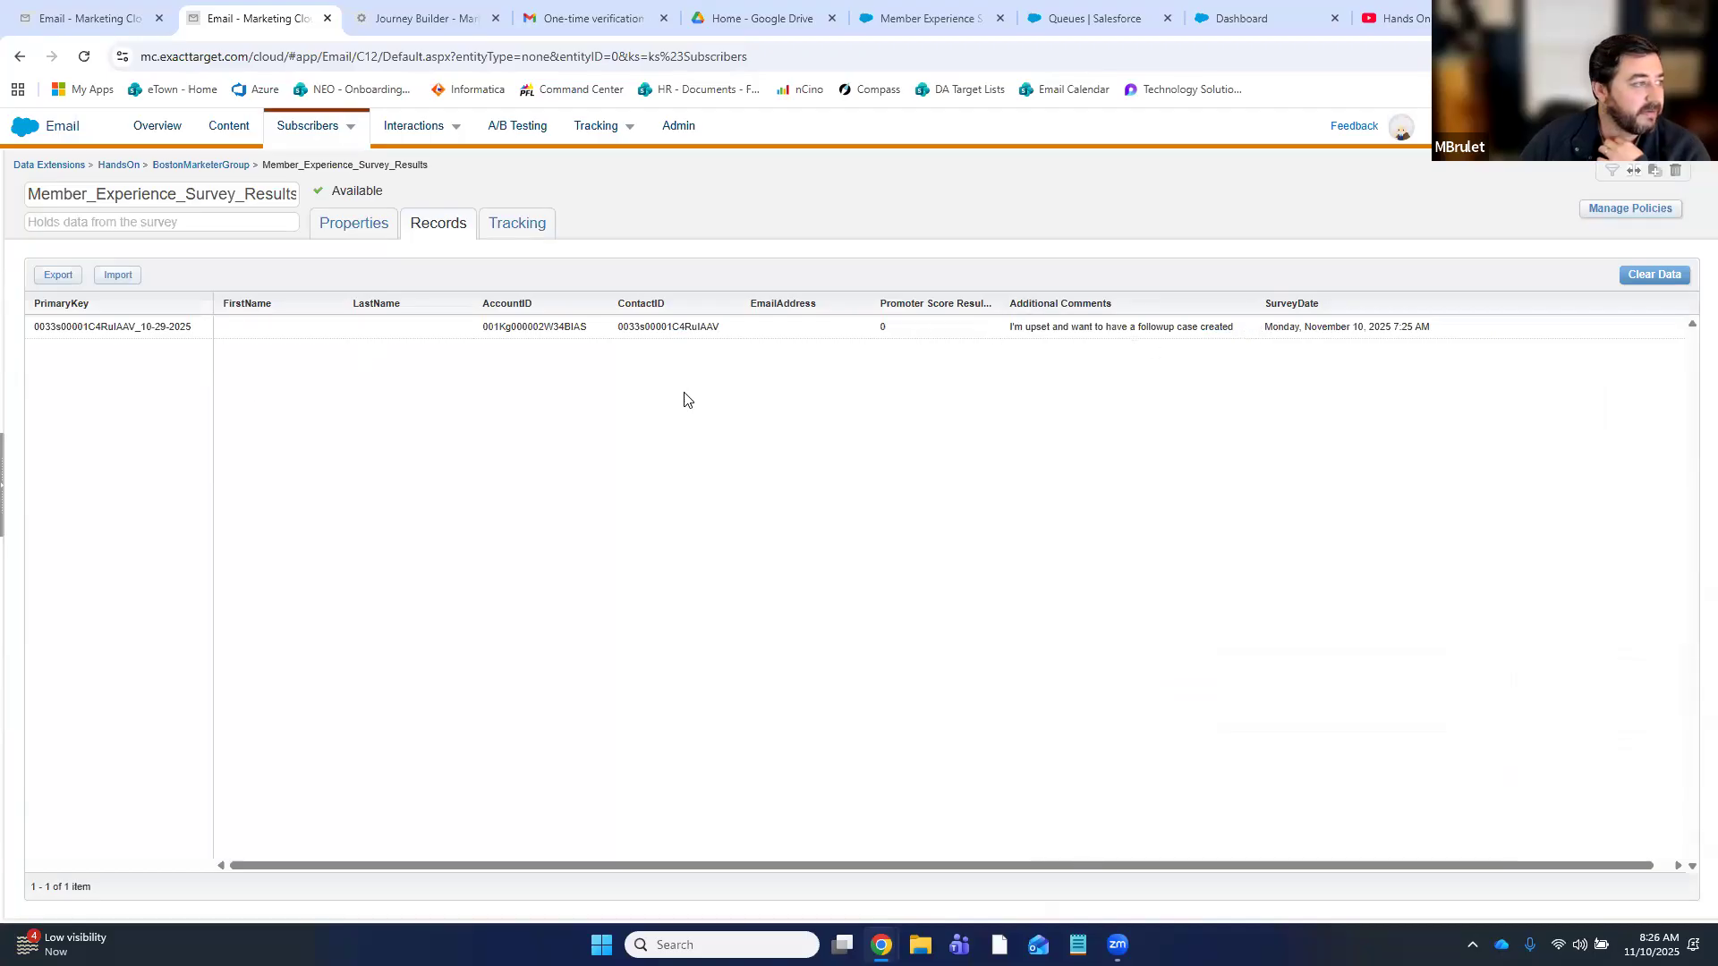
left_click(406, 14)
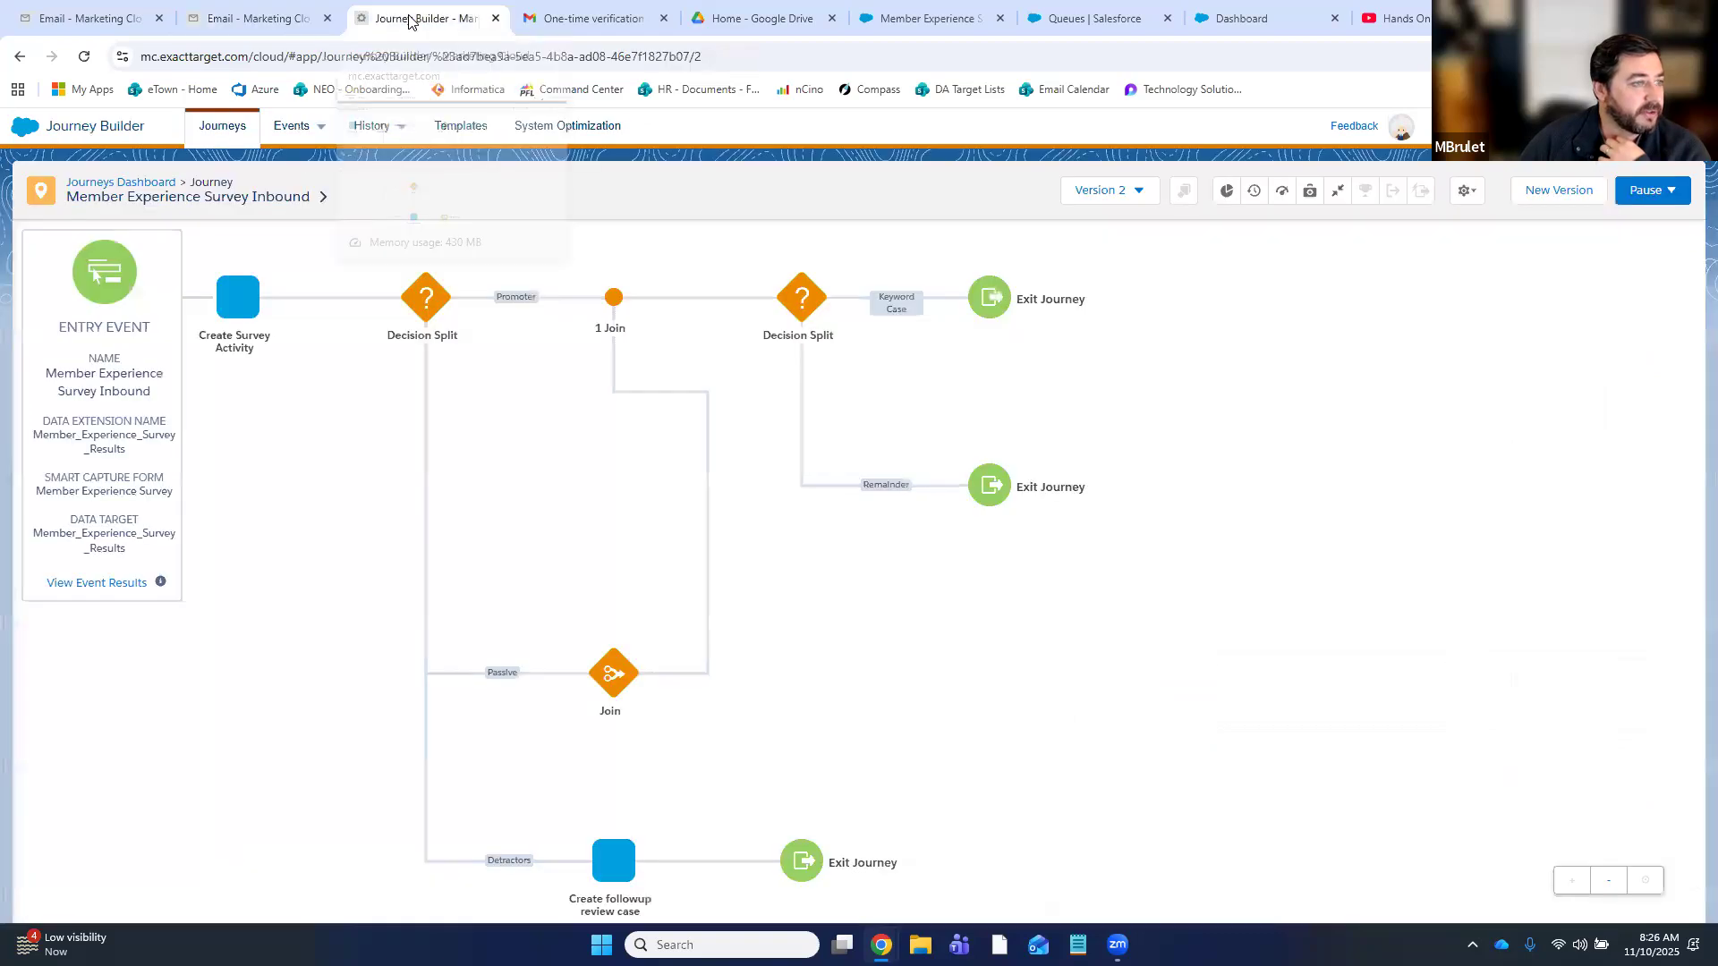
- Confirm one contact entered Member Experience Survey Inbound via Health event results, then reopen the journey
left_click(231, 133)
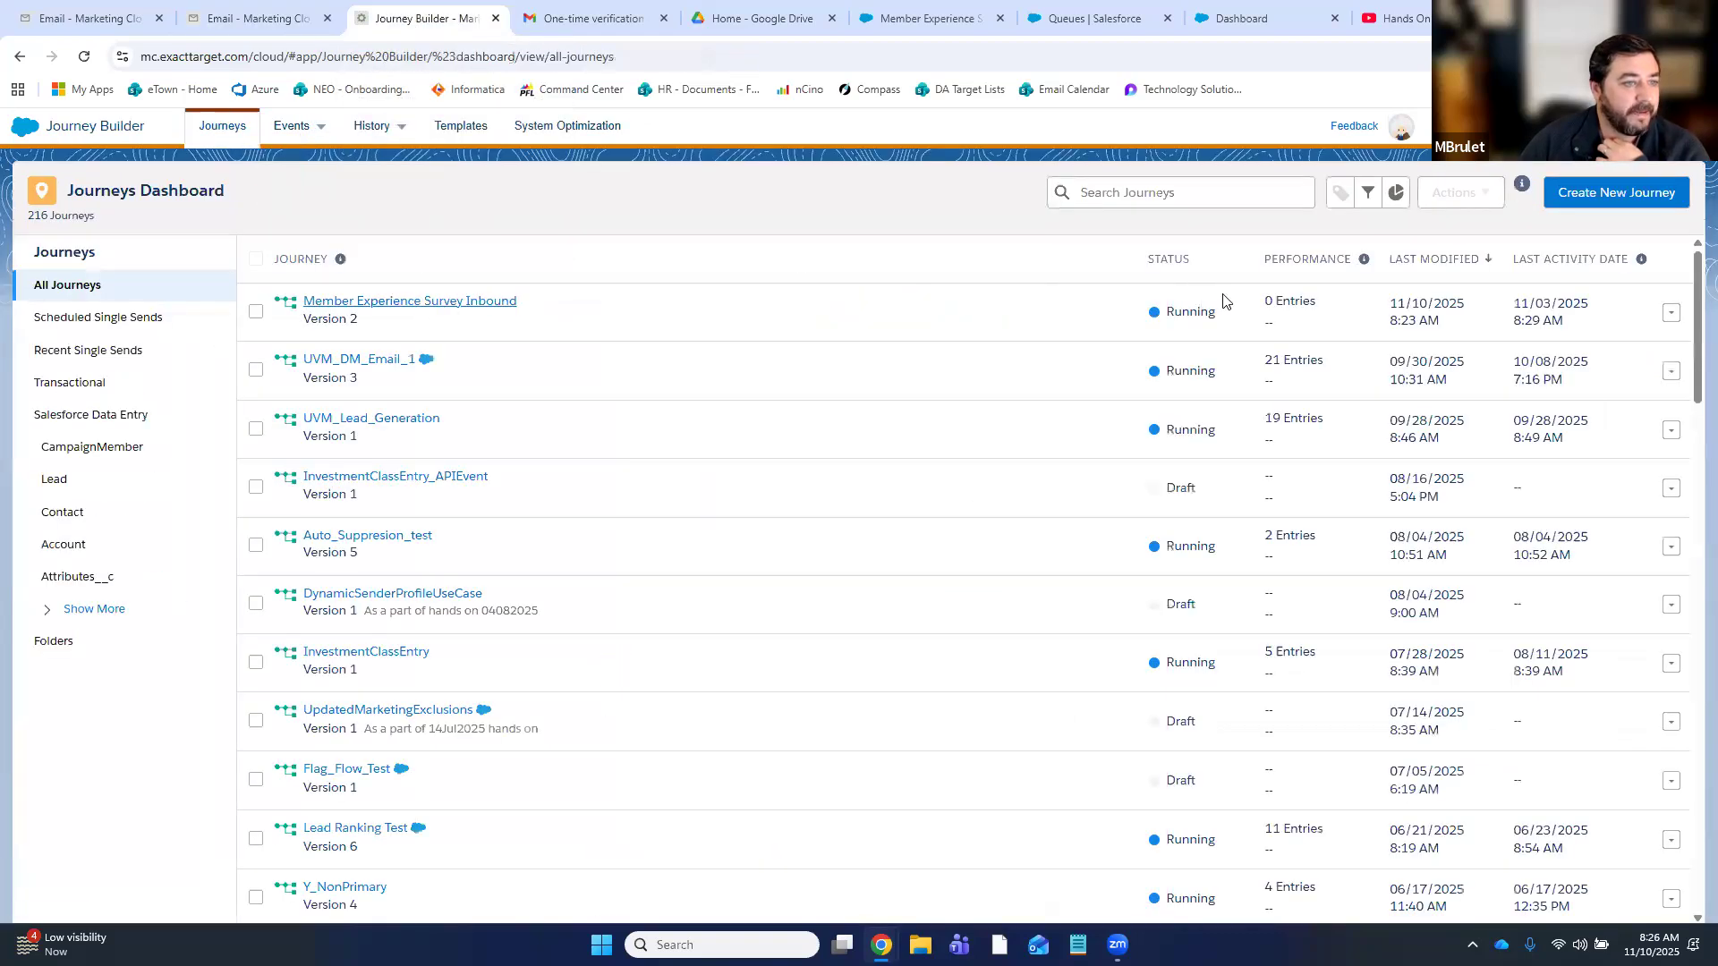
left_click(461, 304)
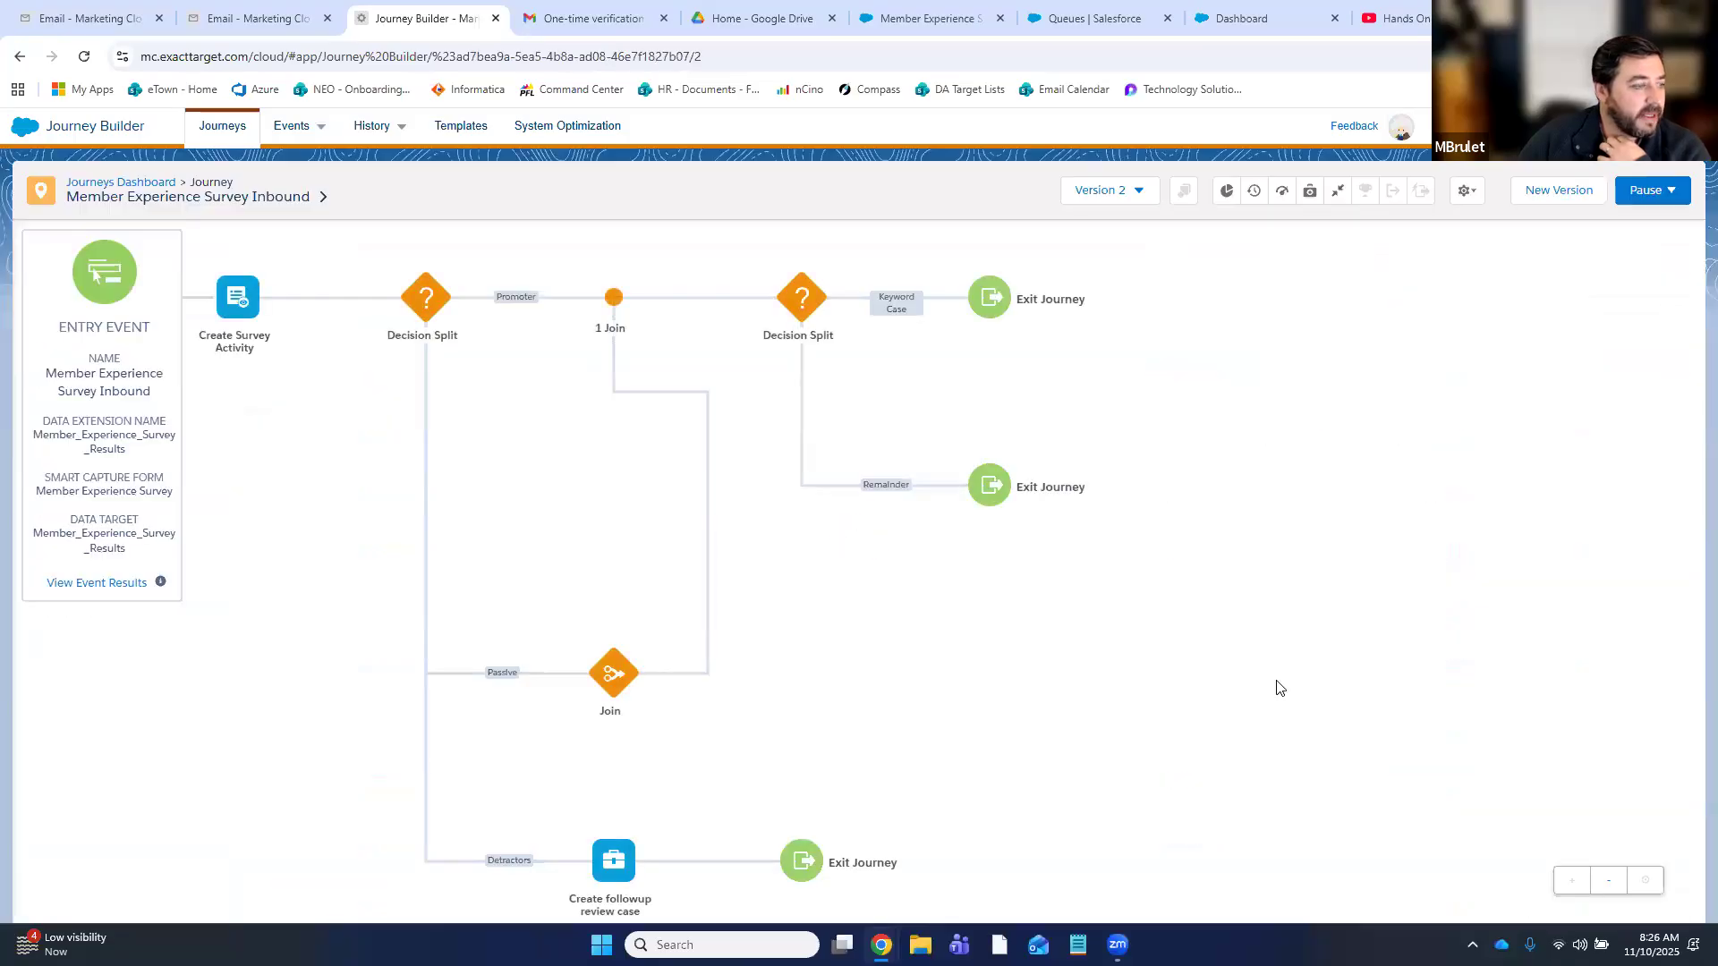
left_click(1310, 189)
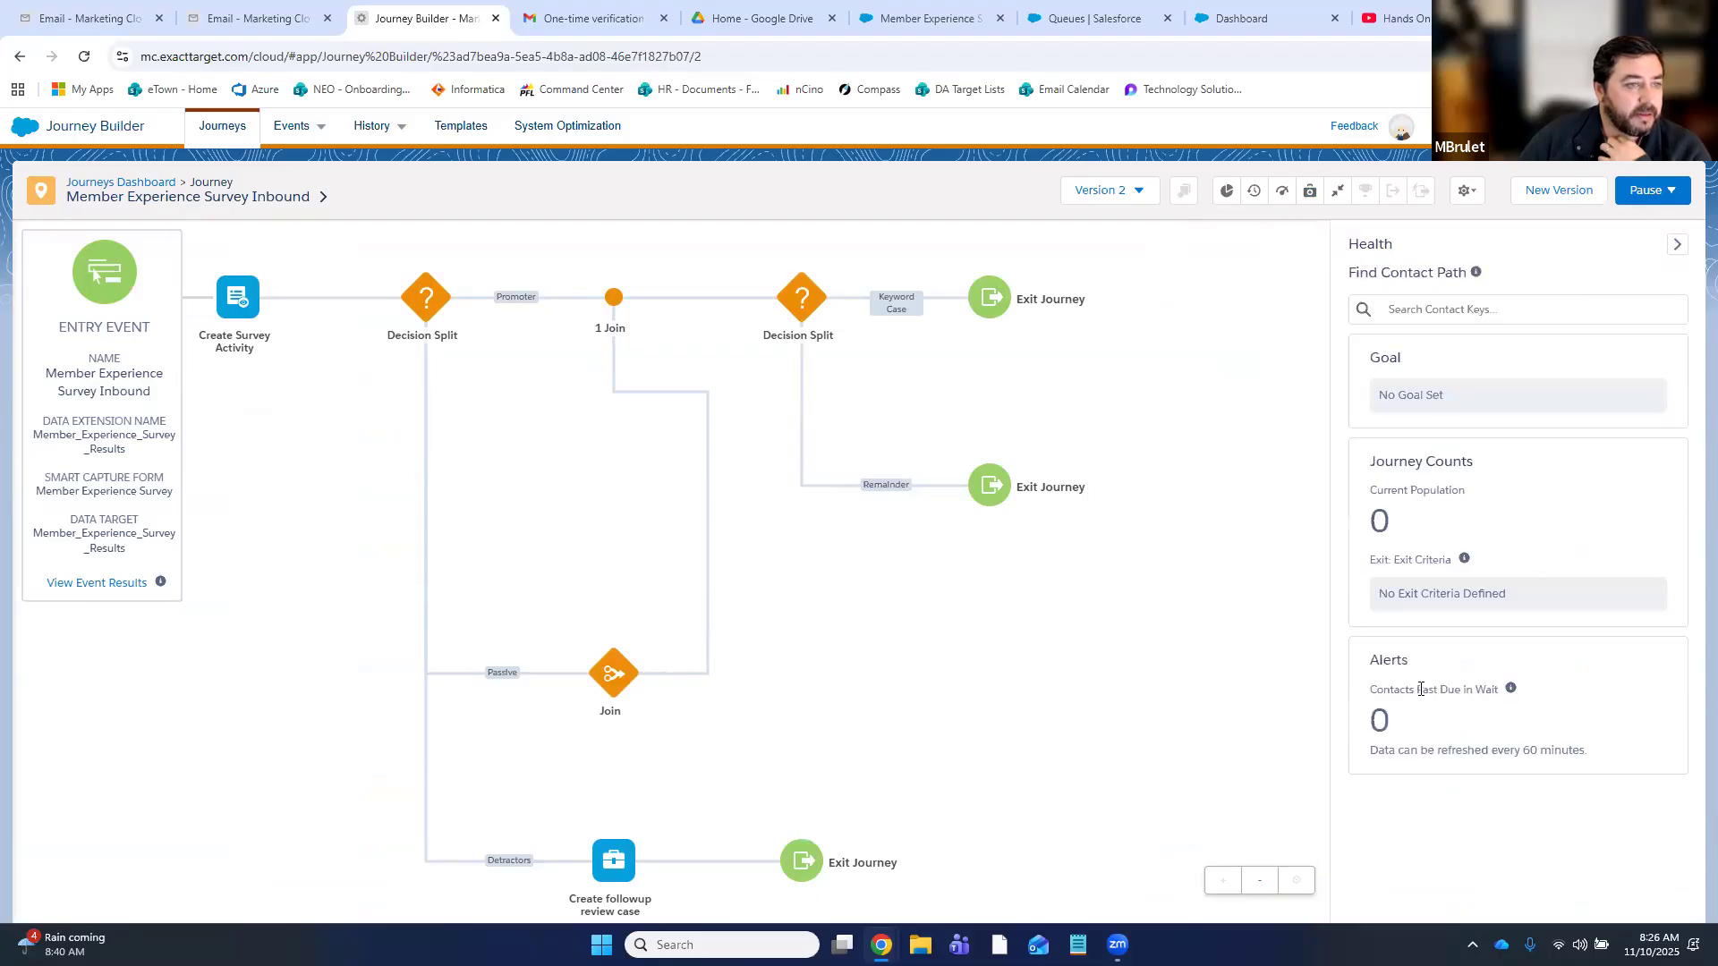
left_click(104, 586)
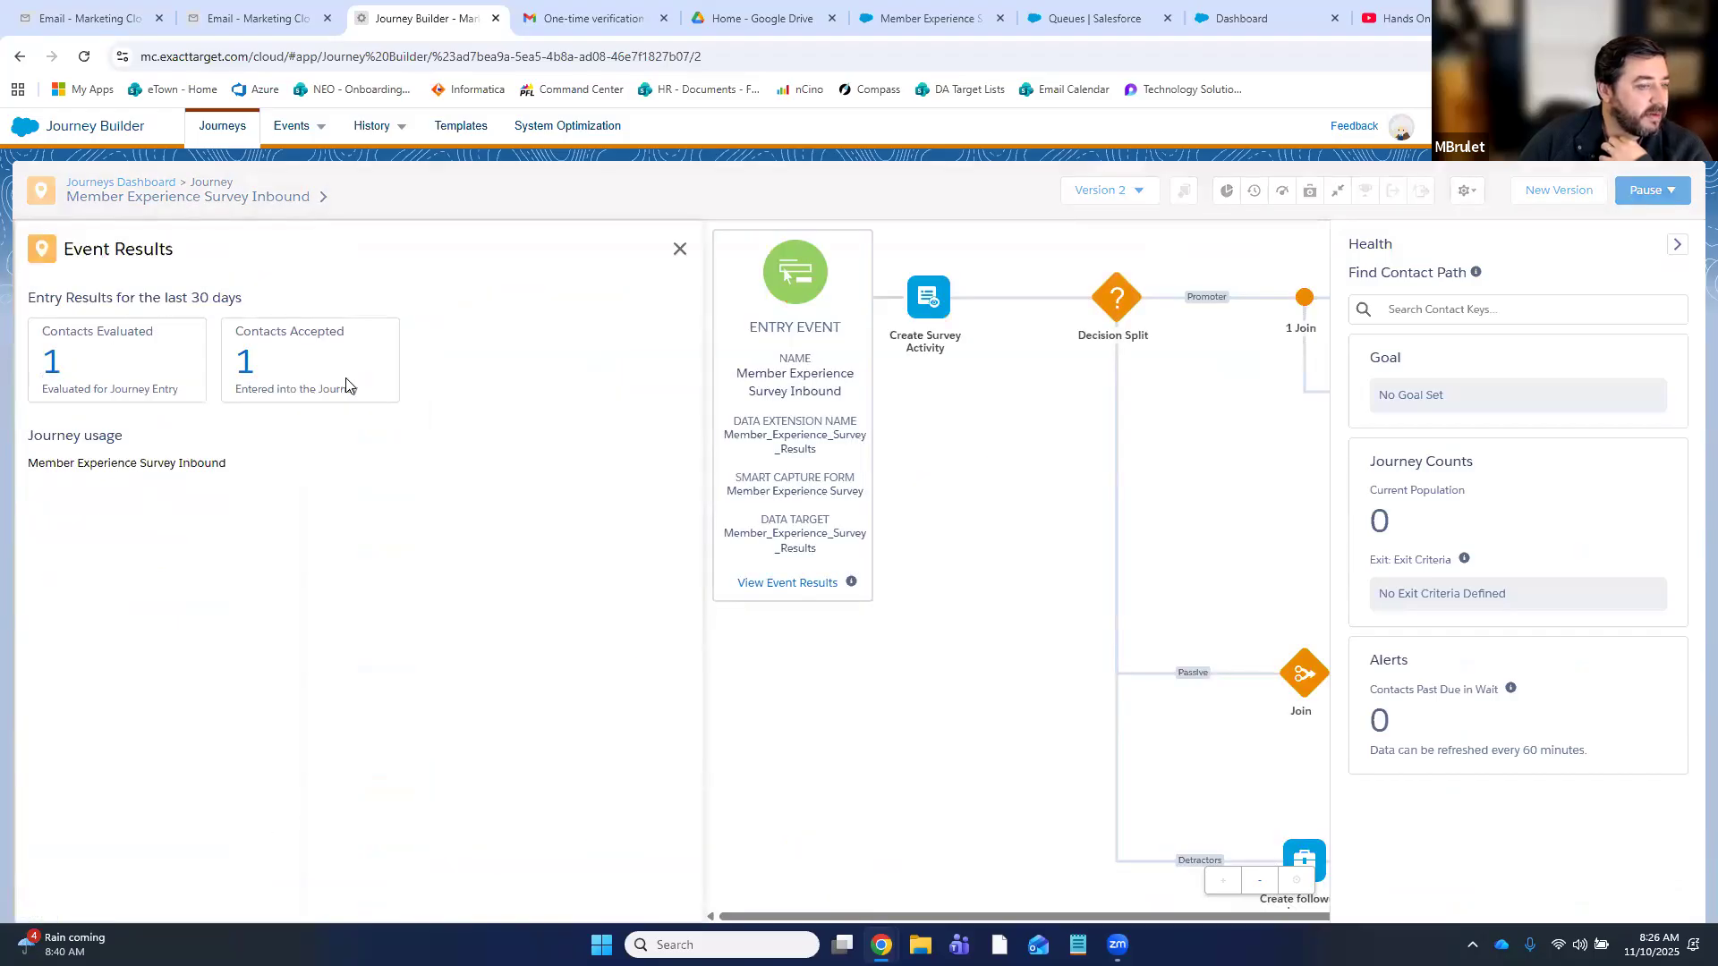
left_click(678, 250)
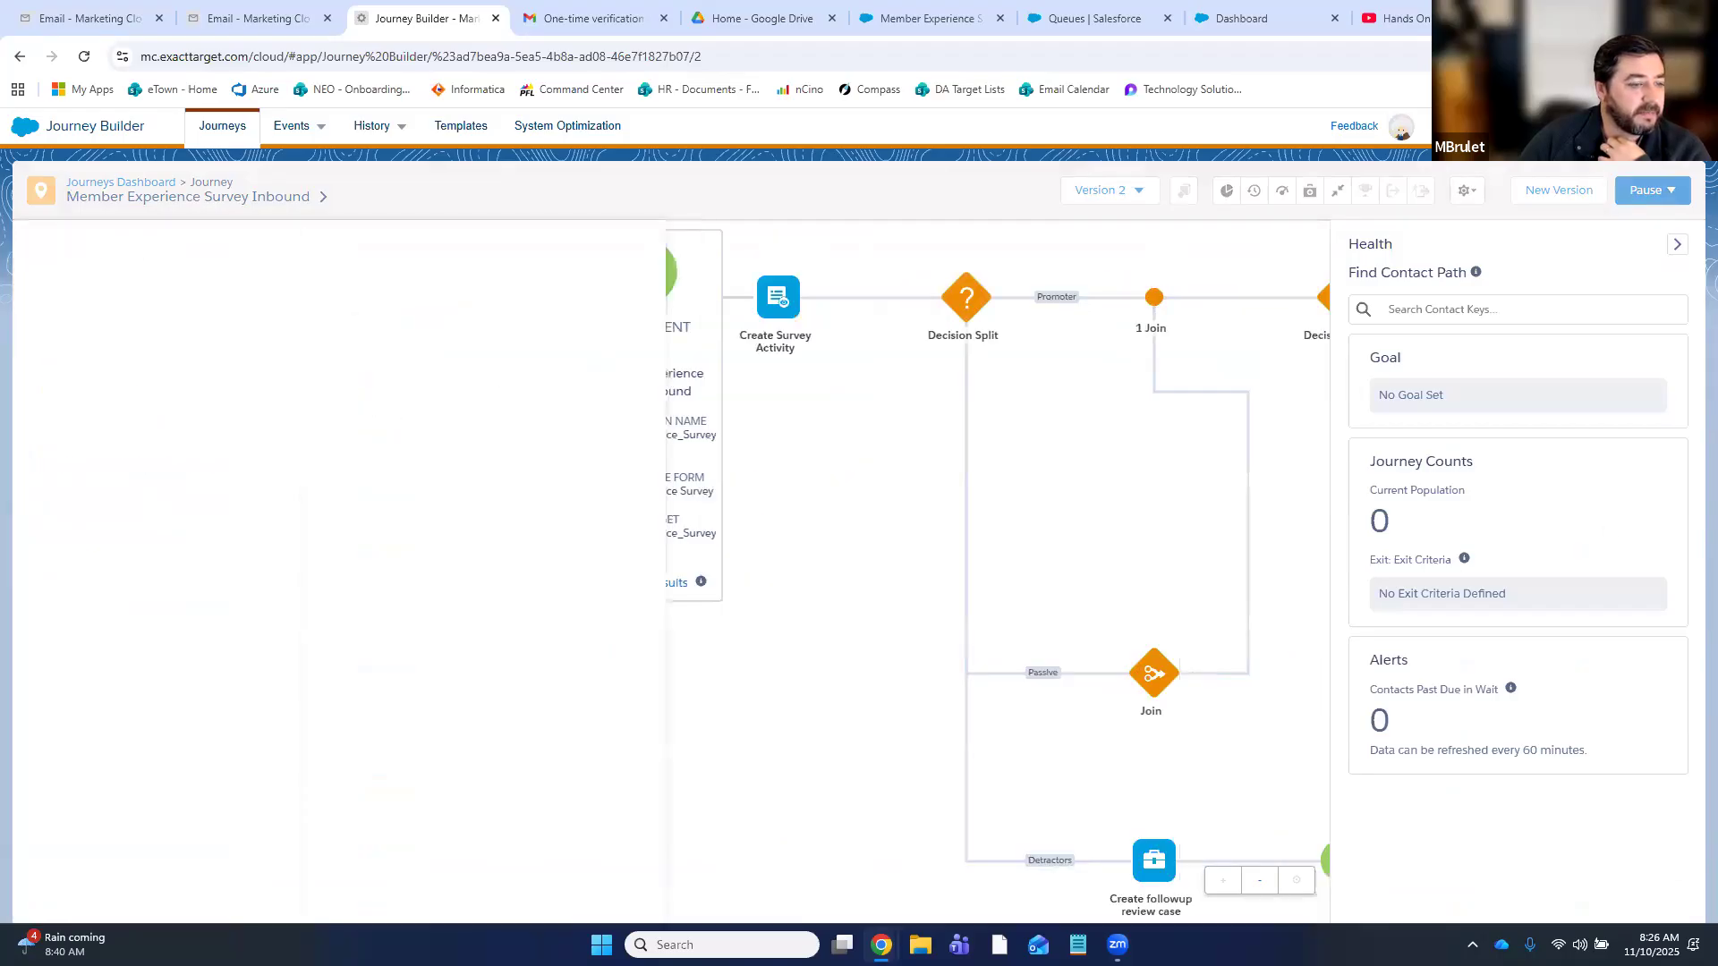
left_click(1677, 245)
left_click(221, 133)
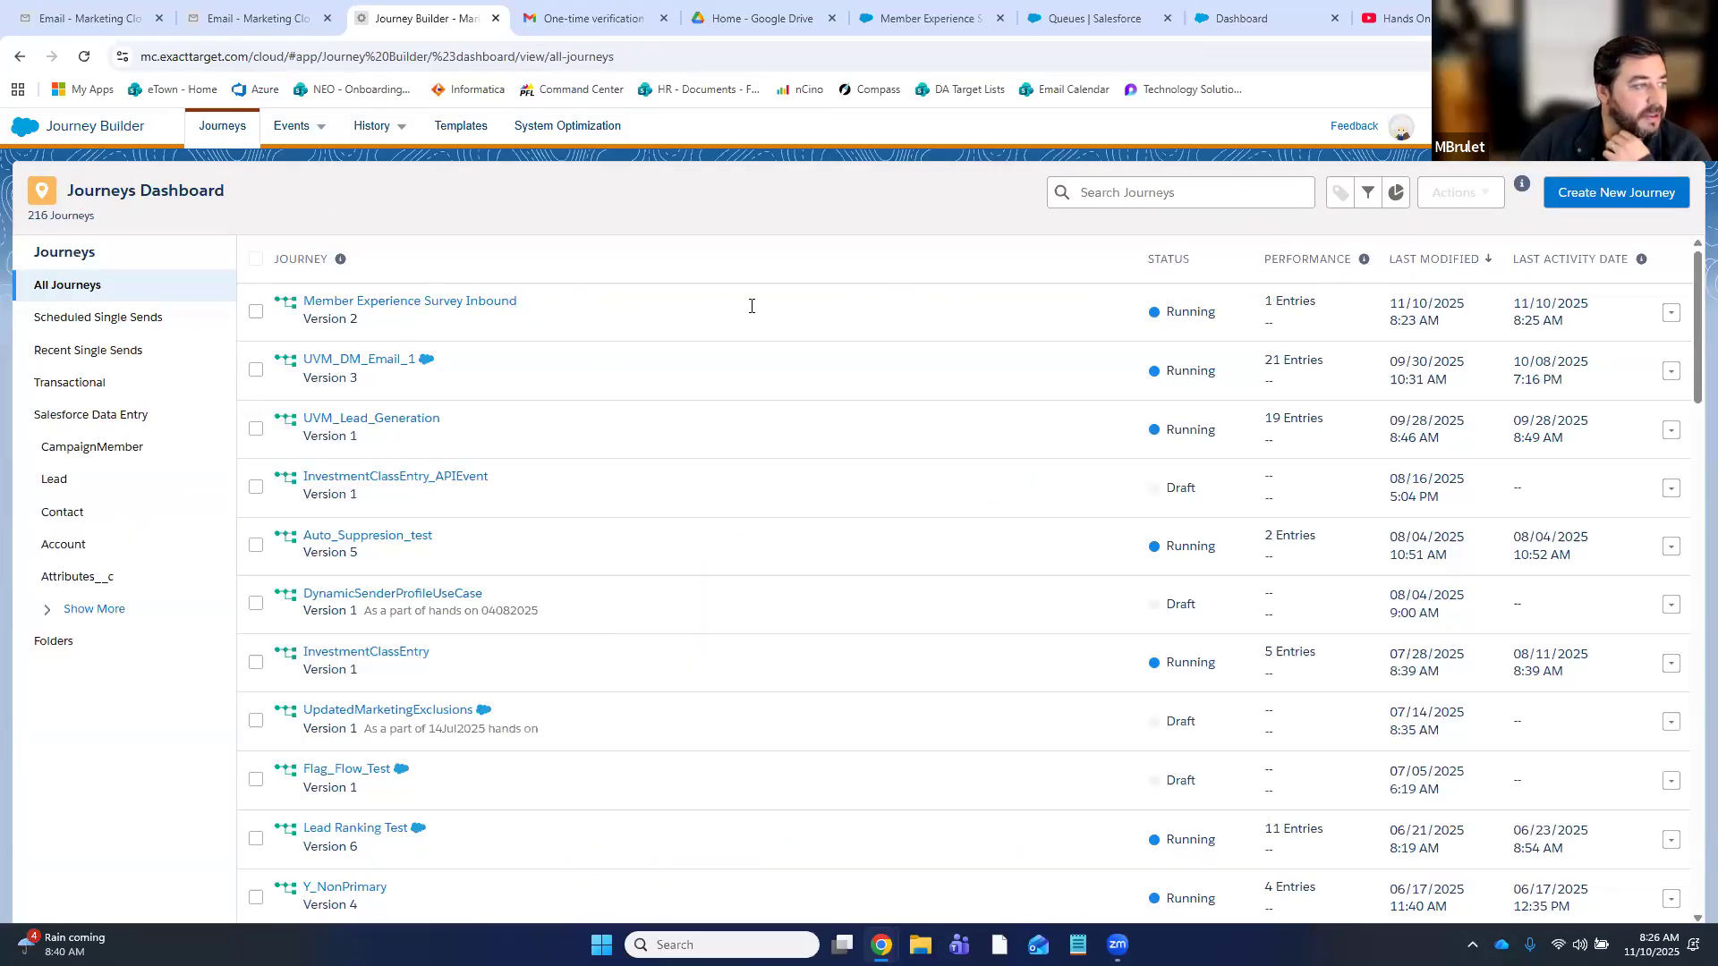
left_click(494, 326)
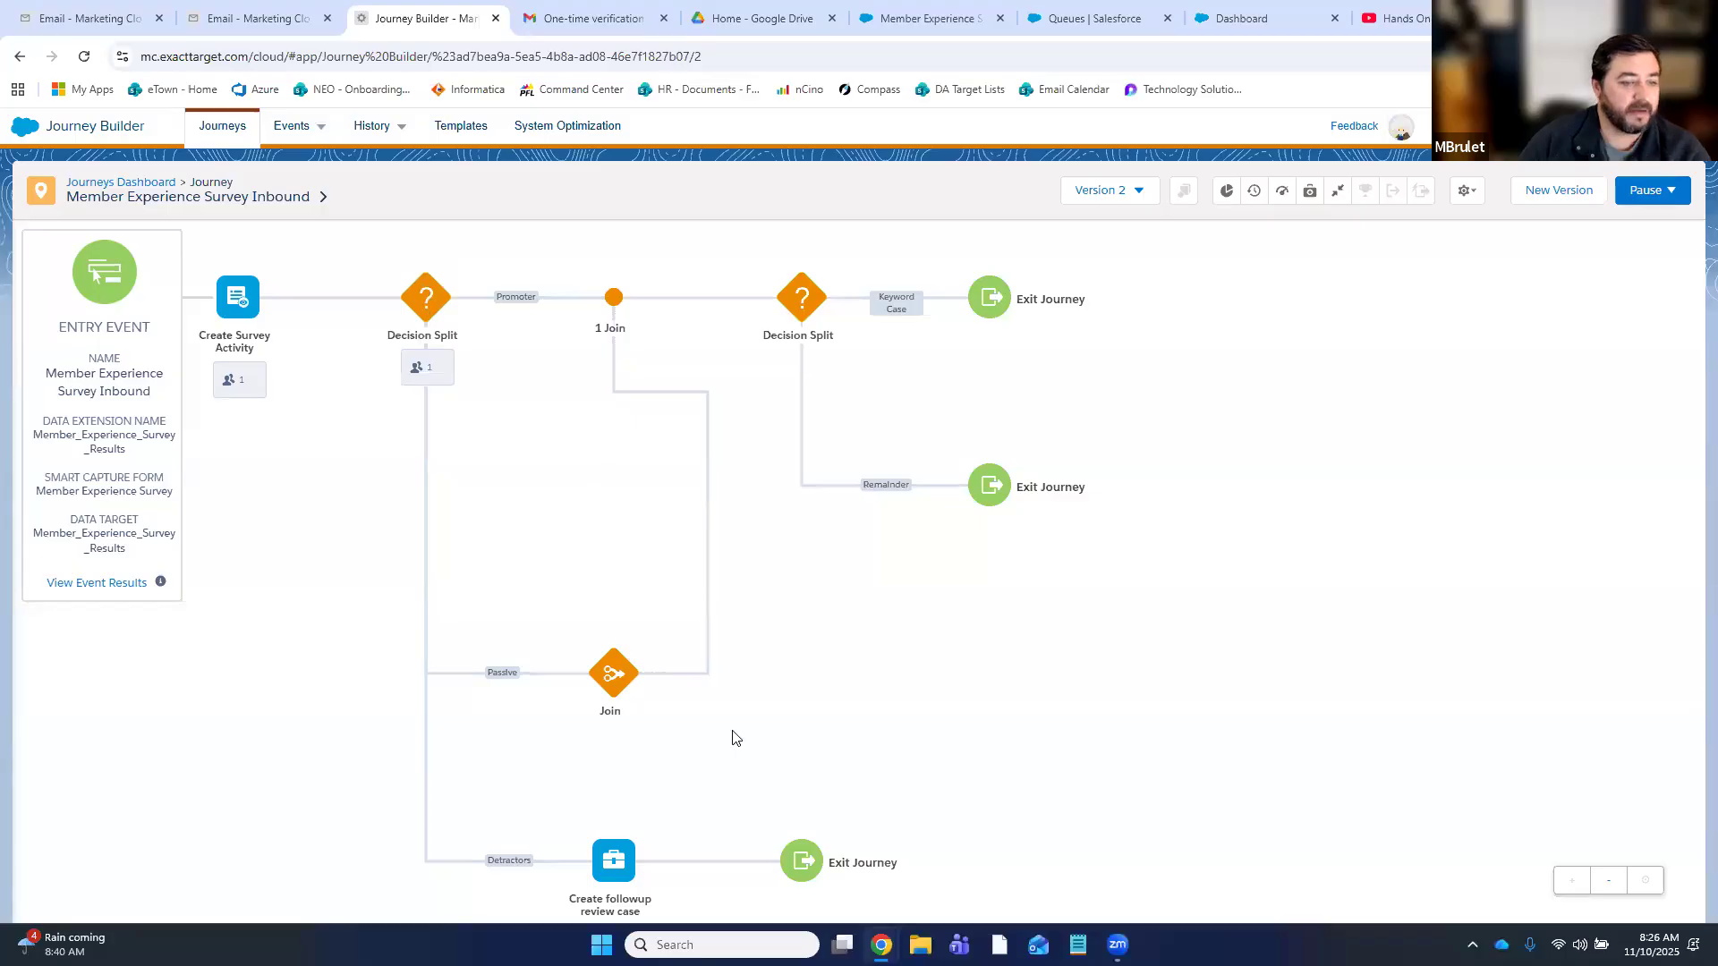
left_click(1608, 880)
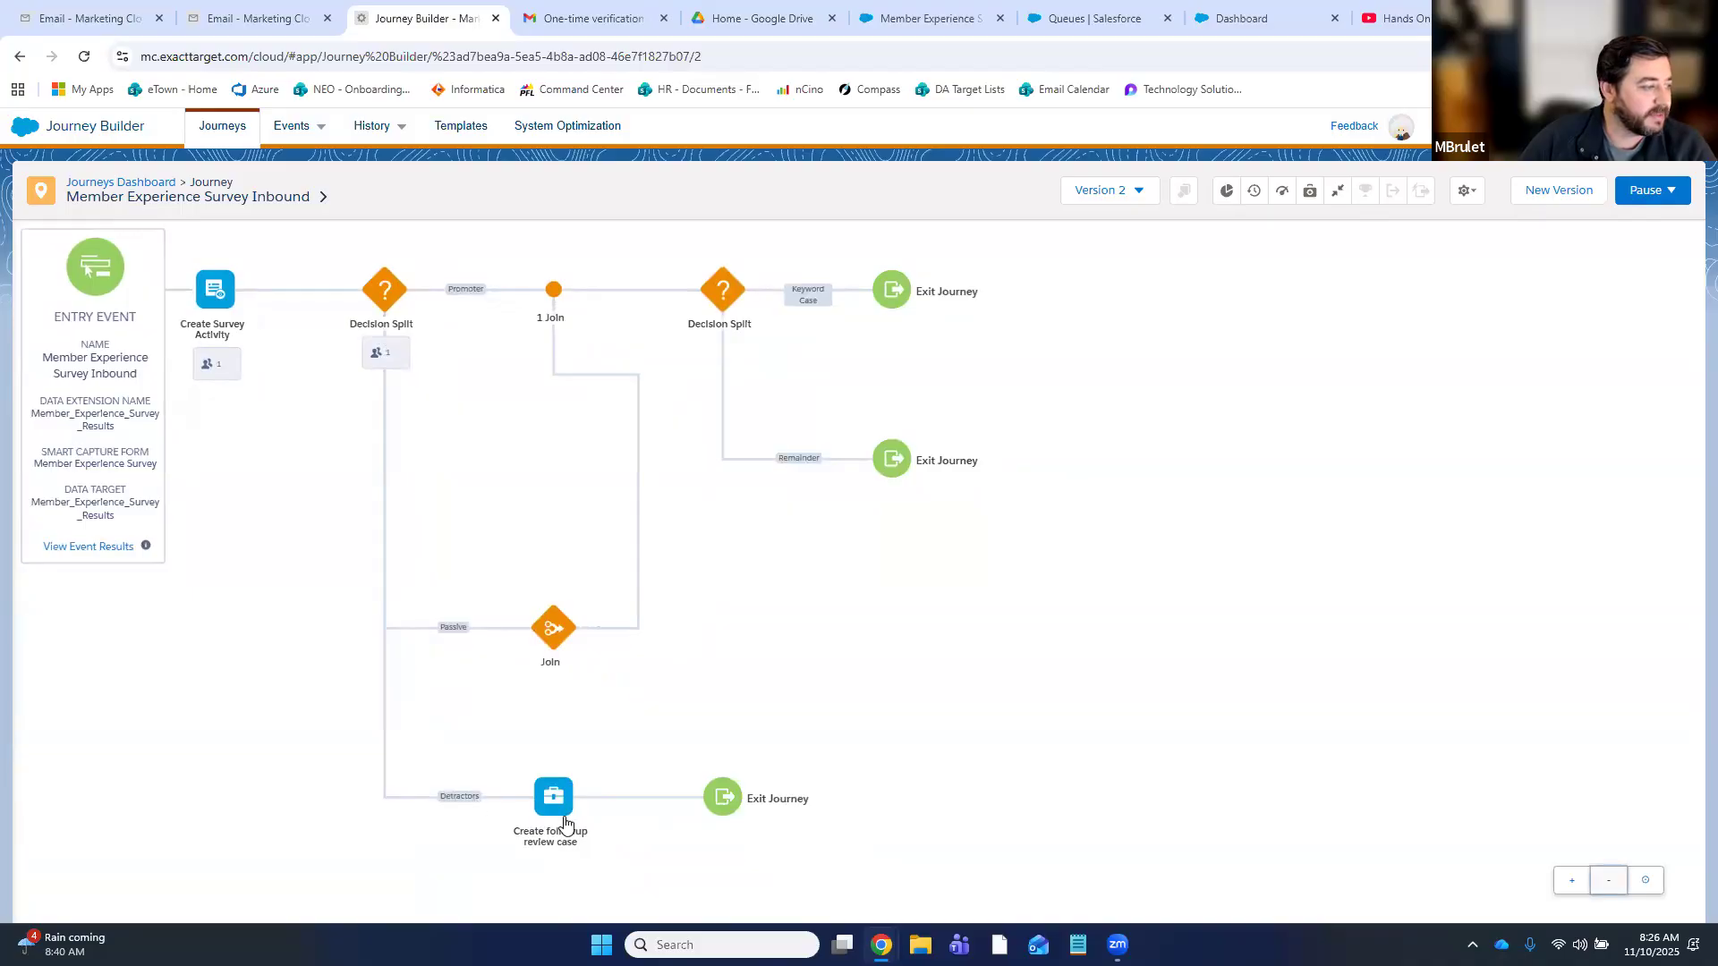
left_click(379, 358)
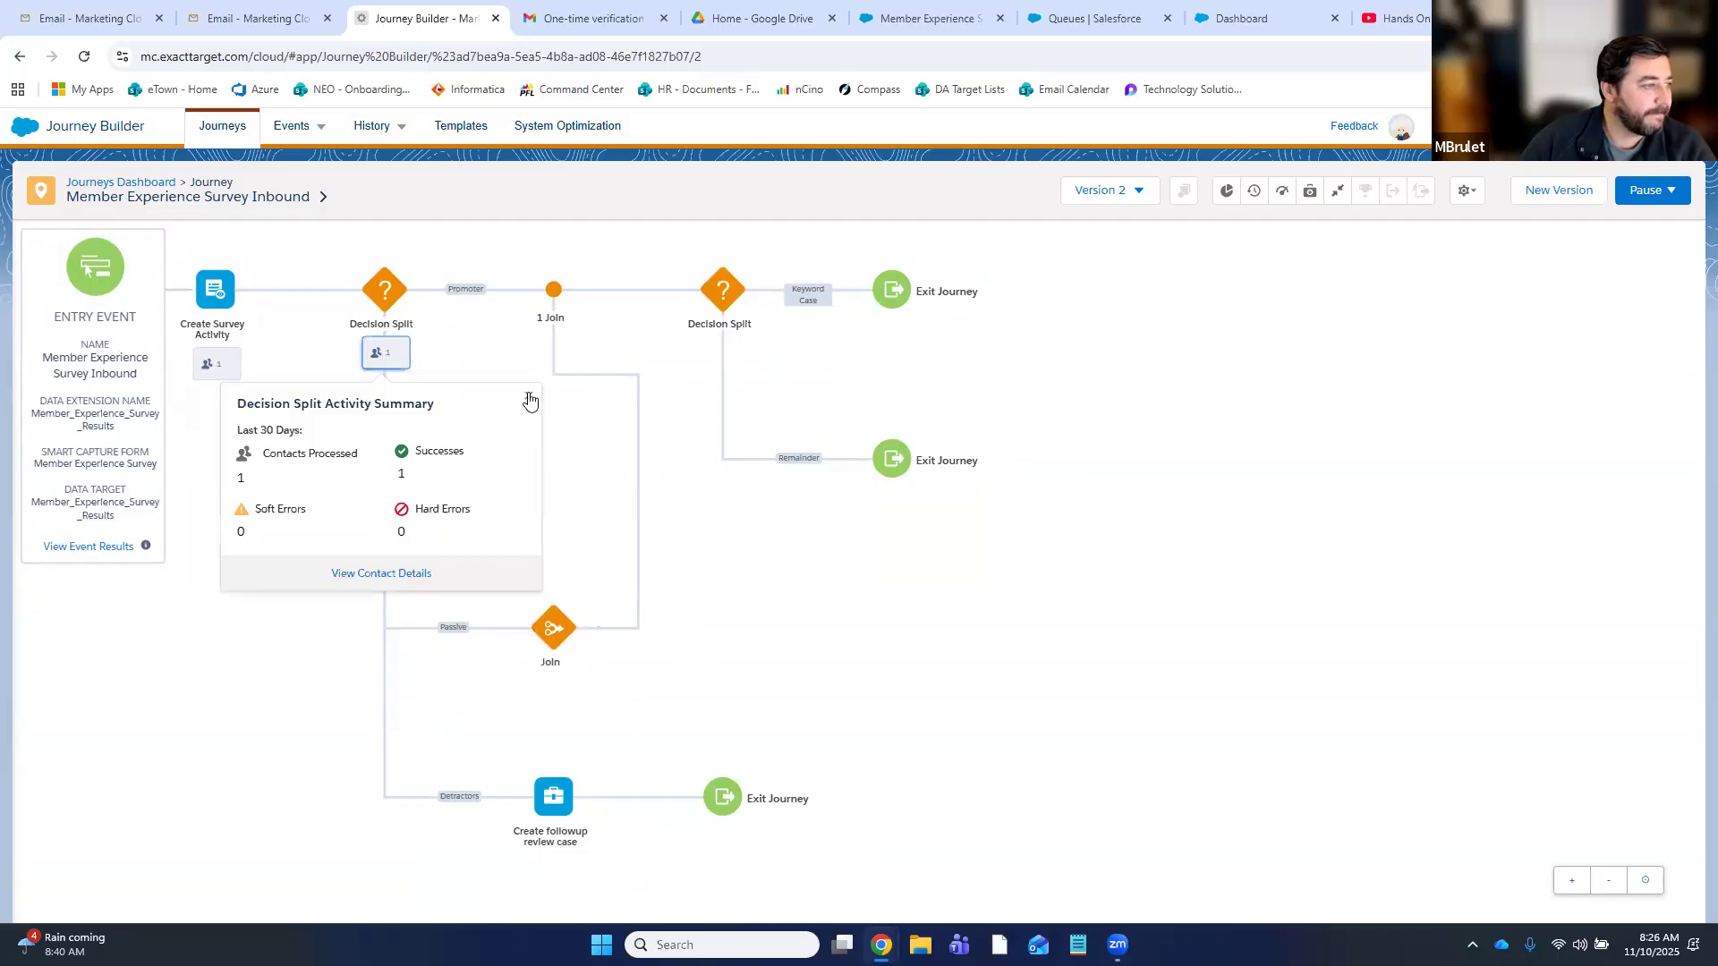
left_click(528, 395)
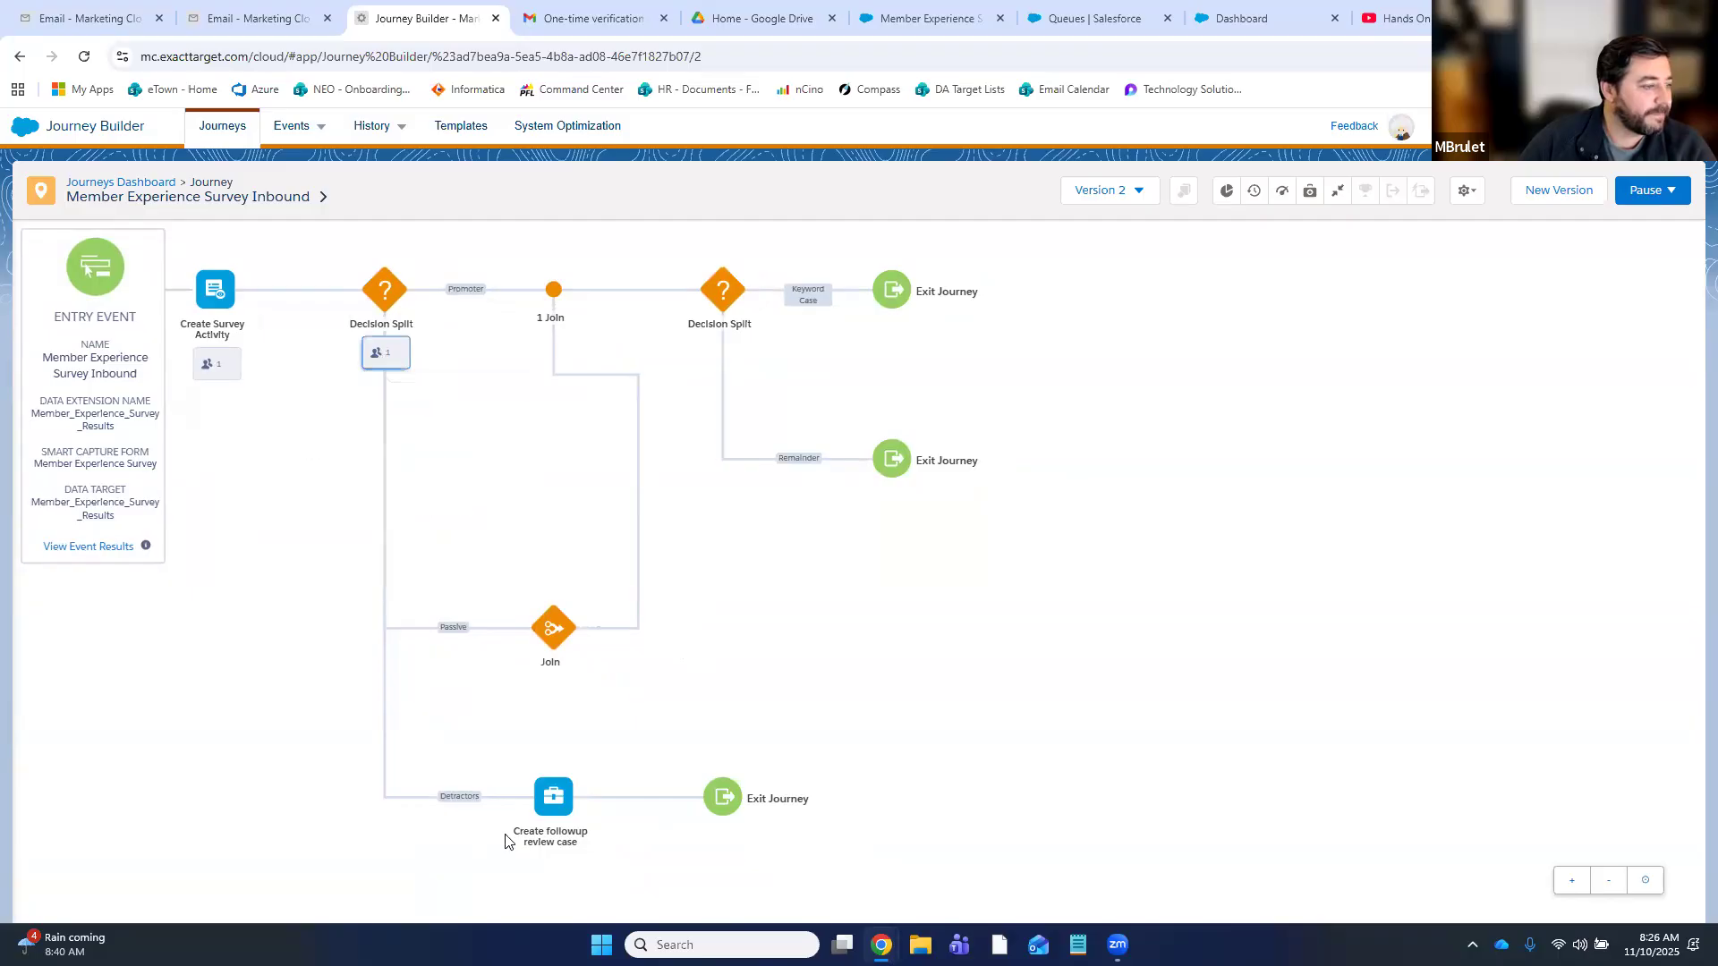
left_click(552, 801)
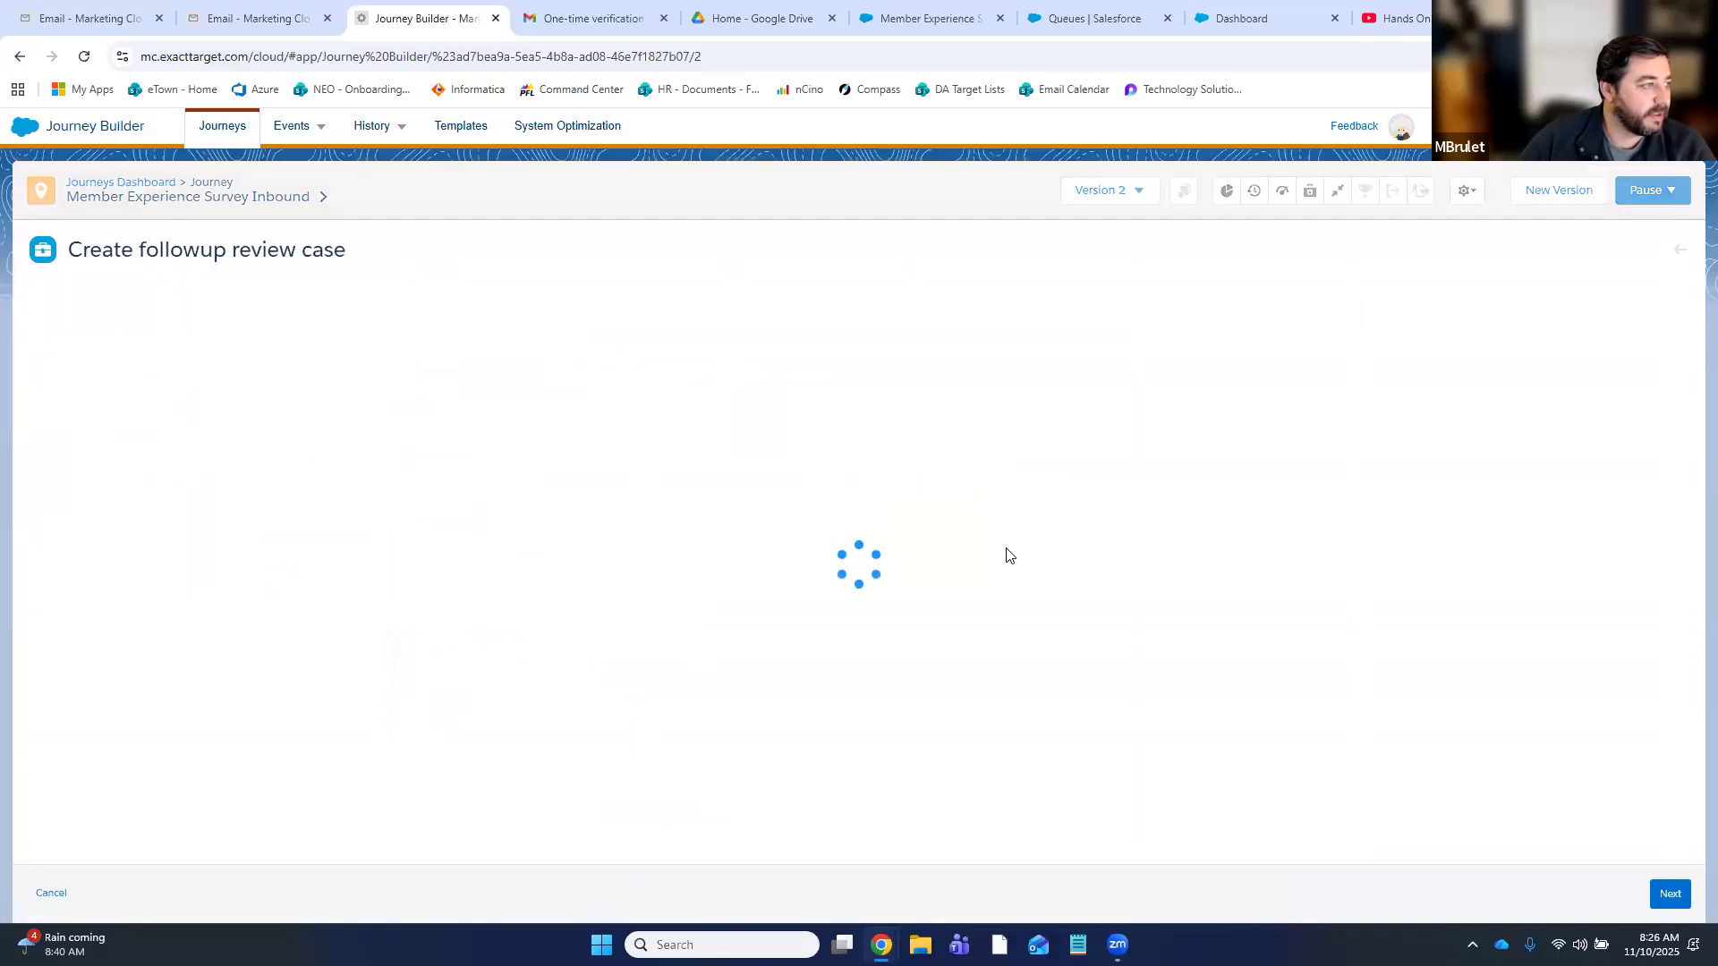
left_click(1681, 254)
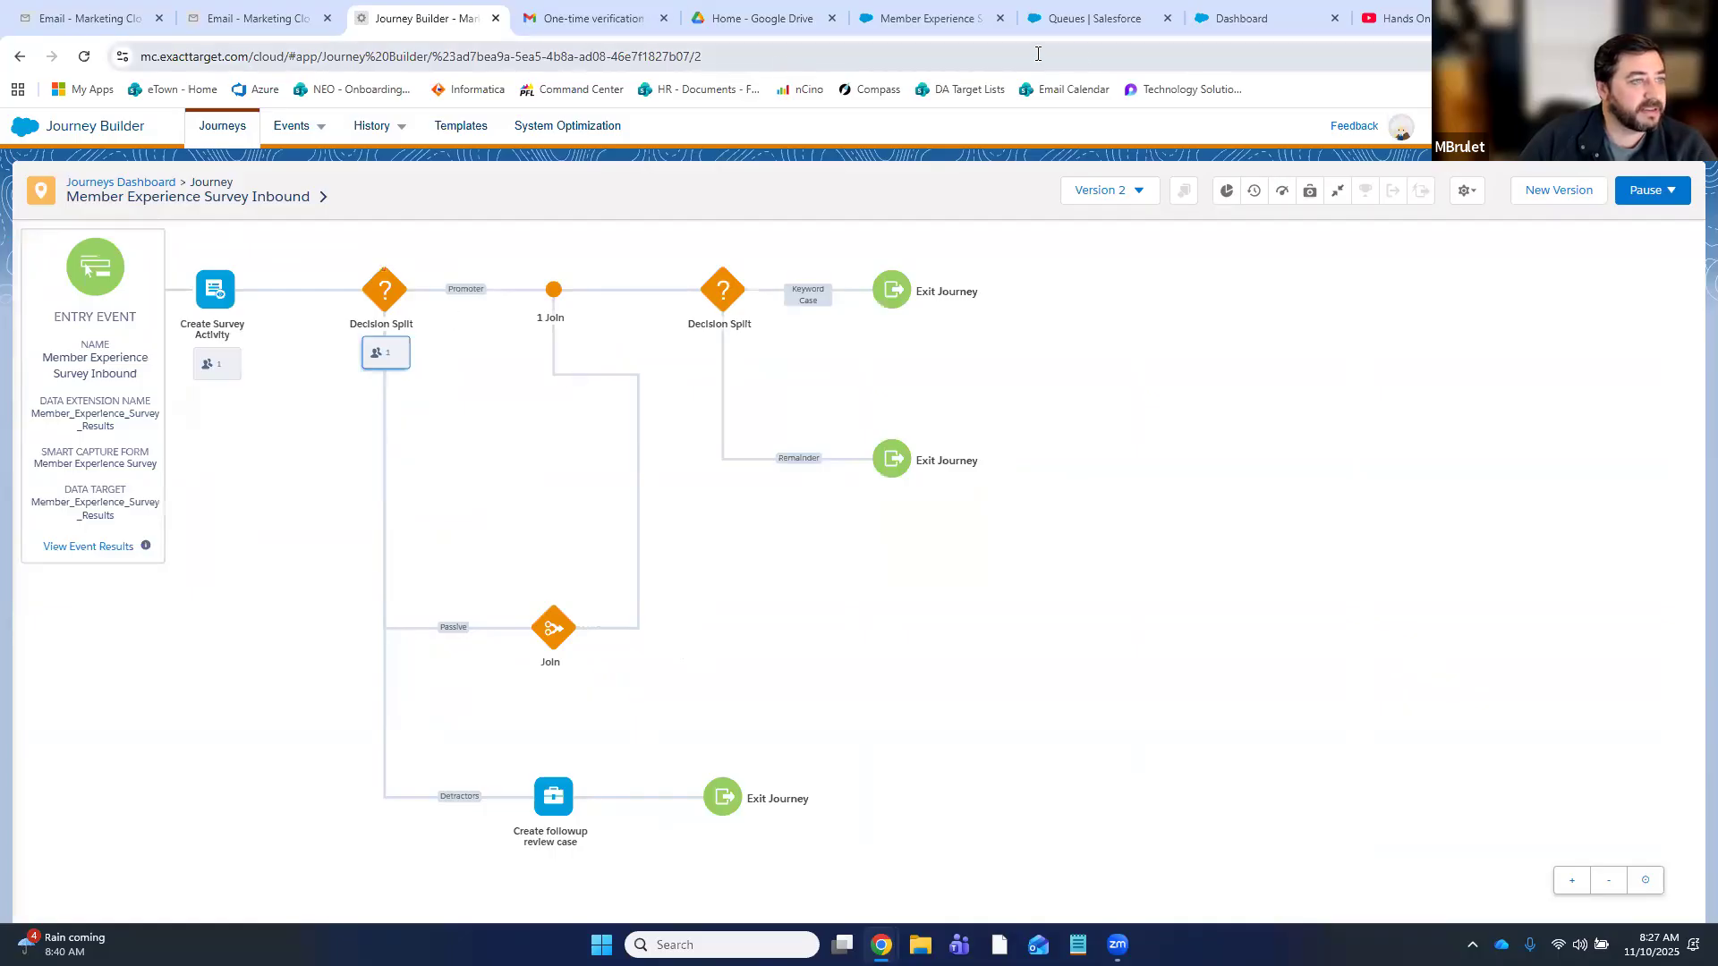
- On the Reports page, search report types for 'survey' and start a report from Surveys
left_click(896, 29)
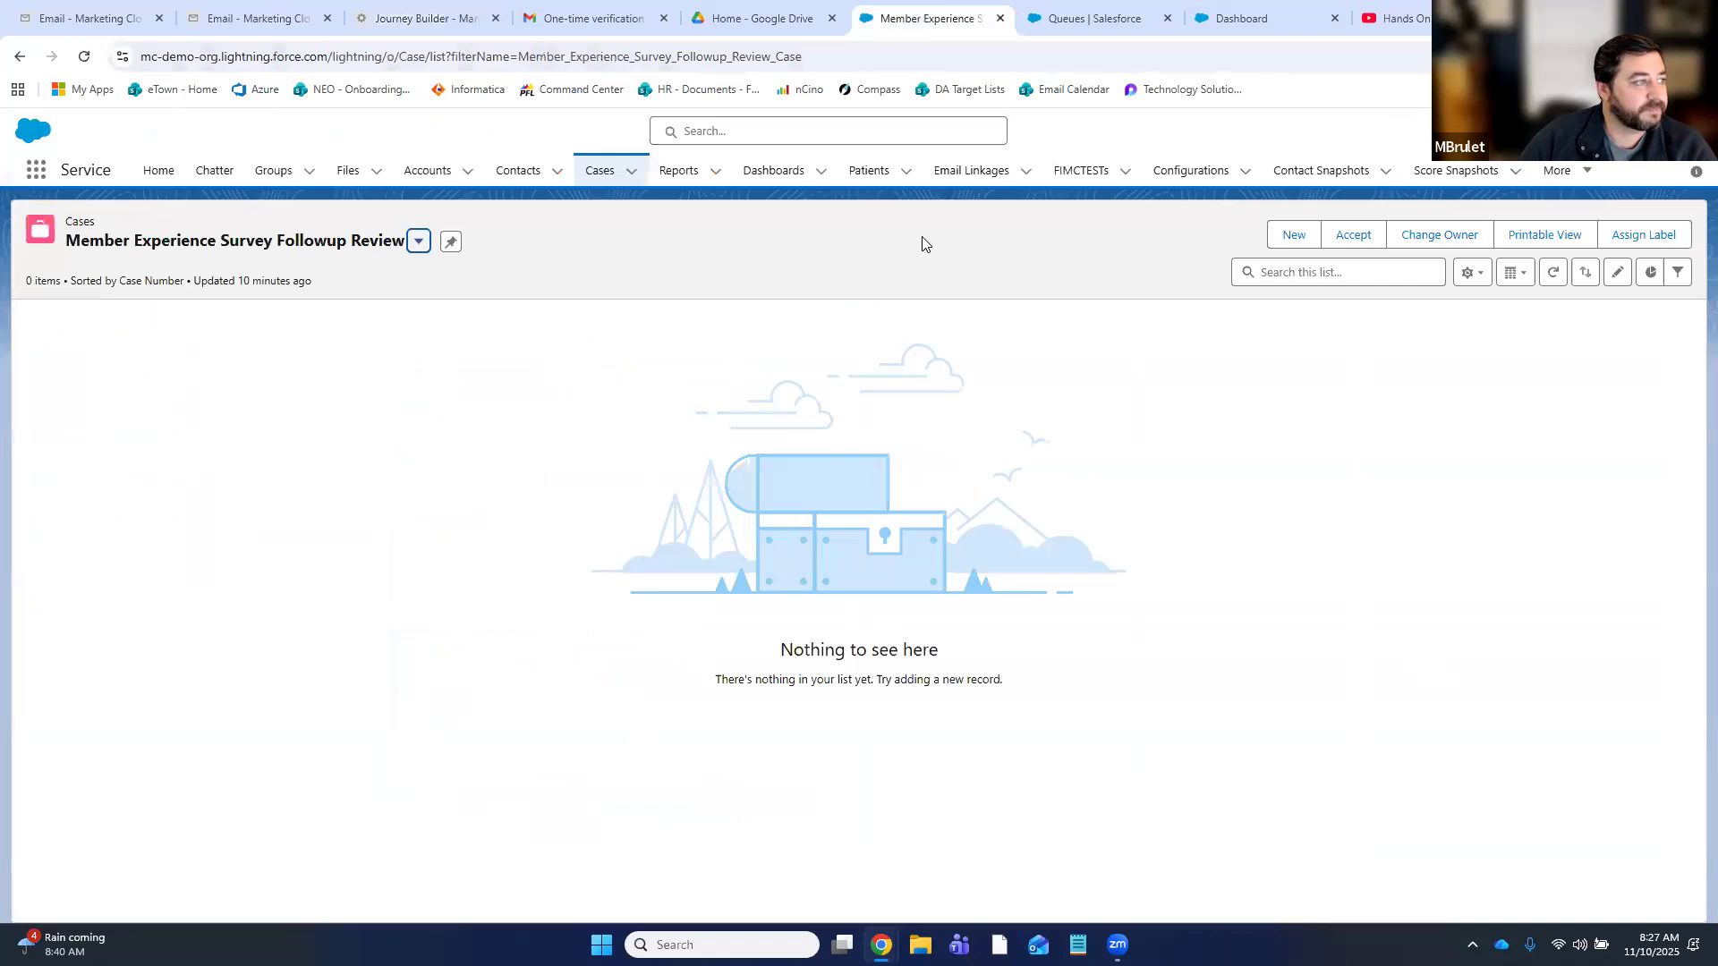
left_click(715, 172)
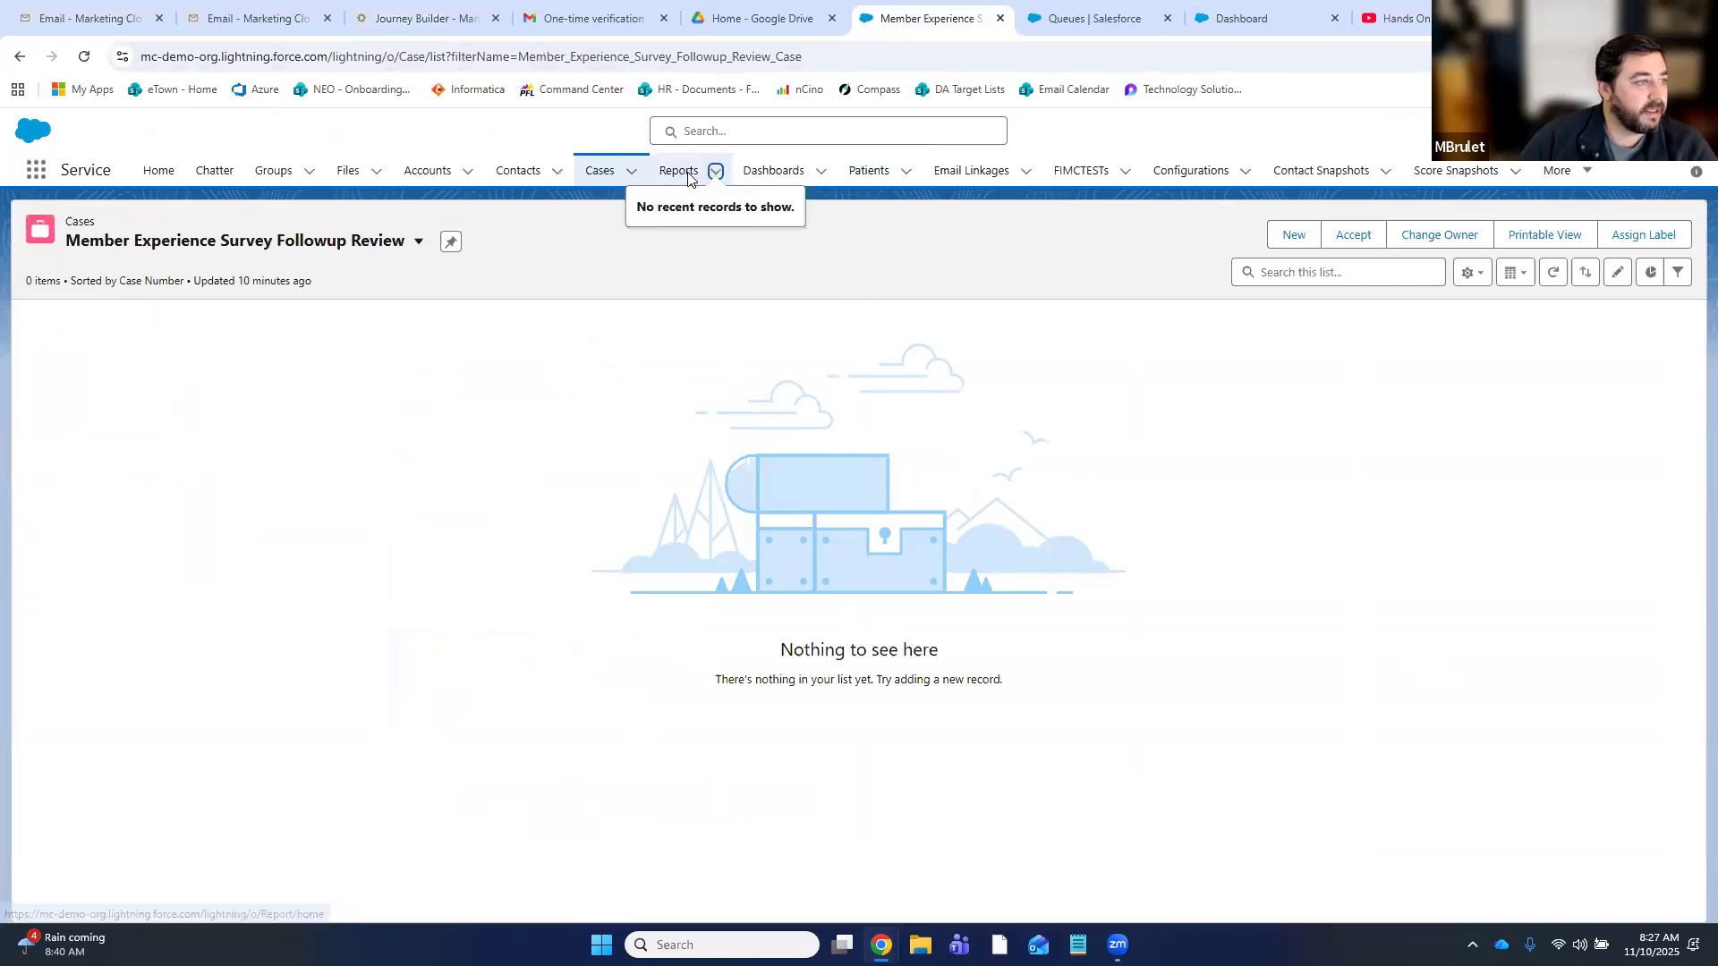
left_click(685, 174)
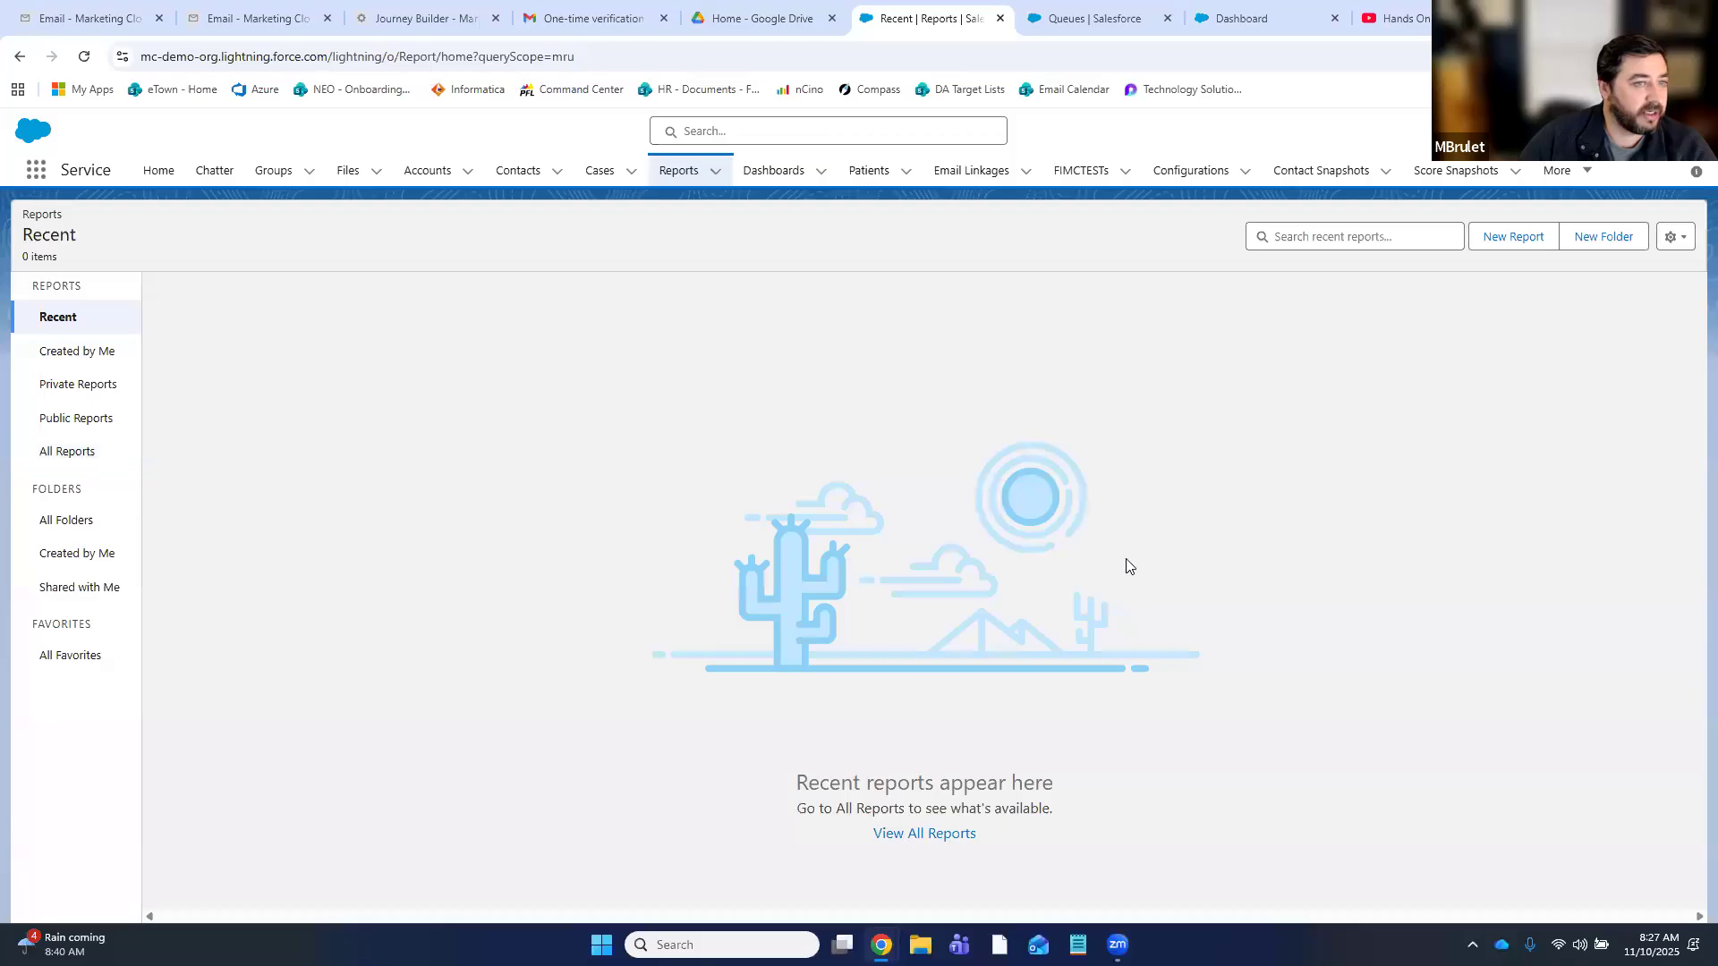
left_click(1507, 240)
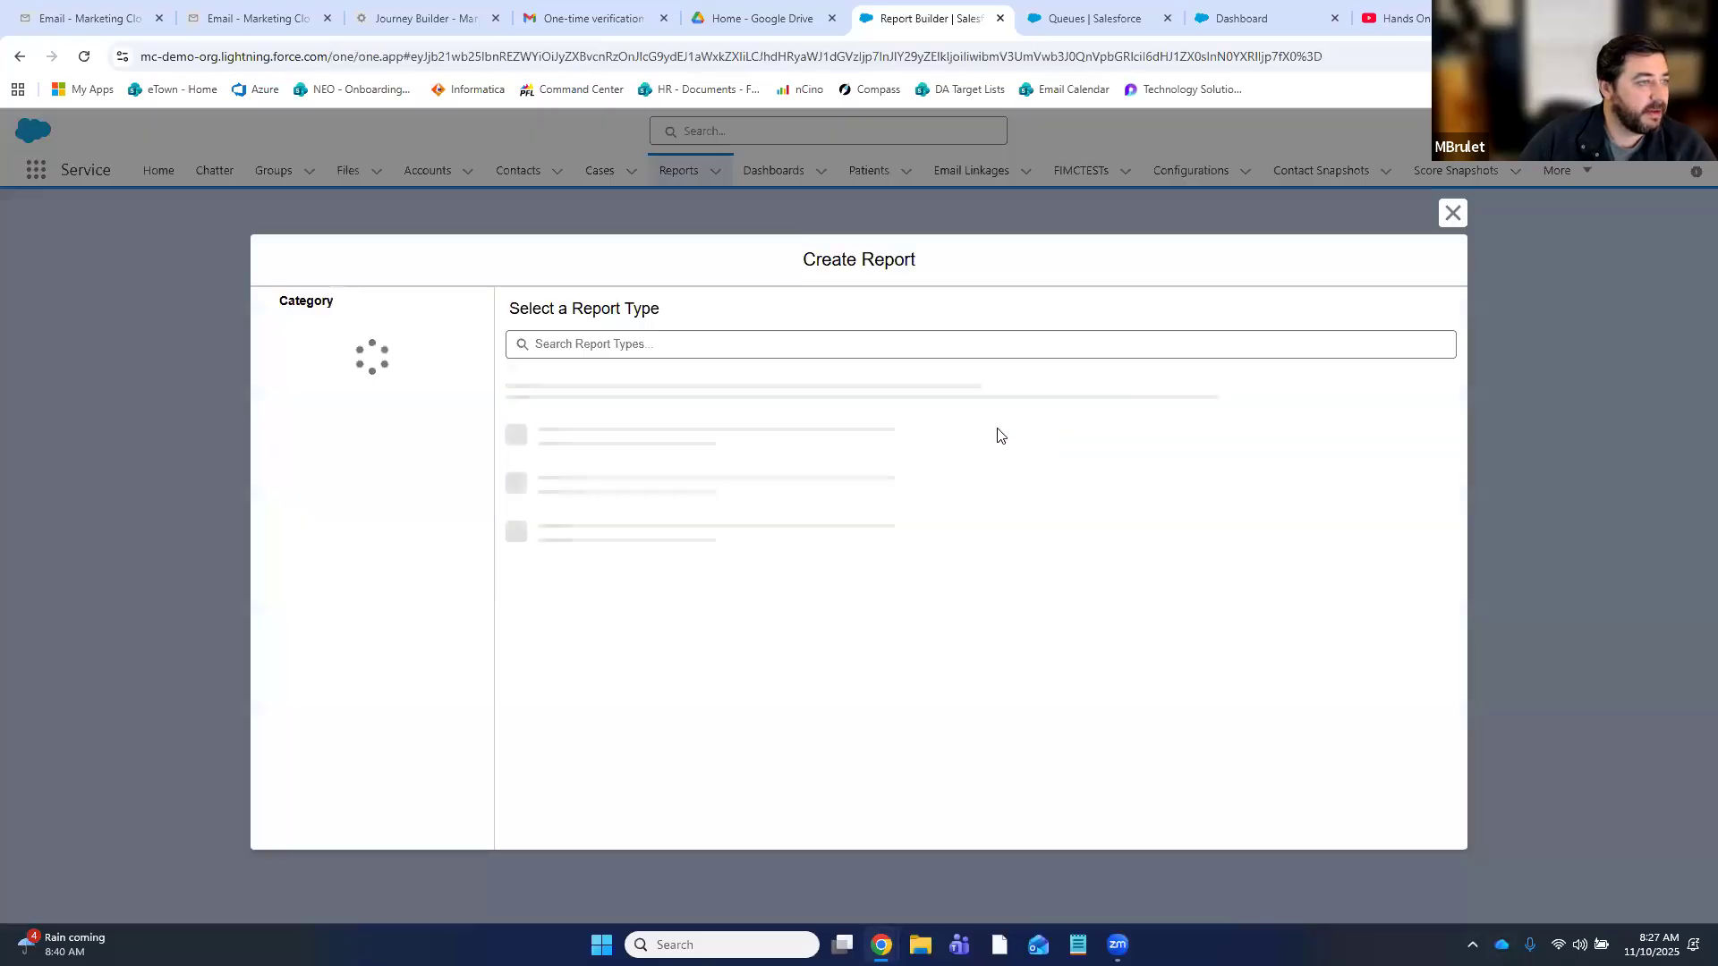
left_click(683, 346)
type("survey")
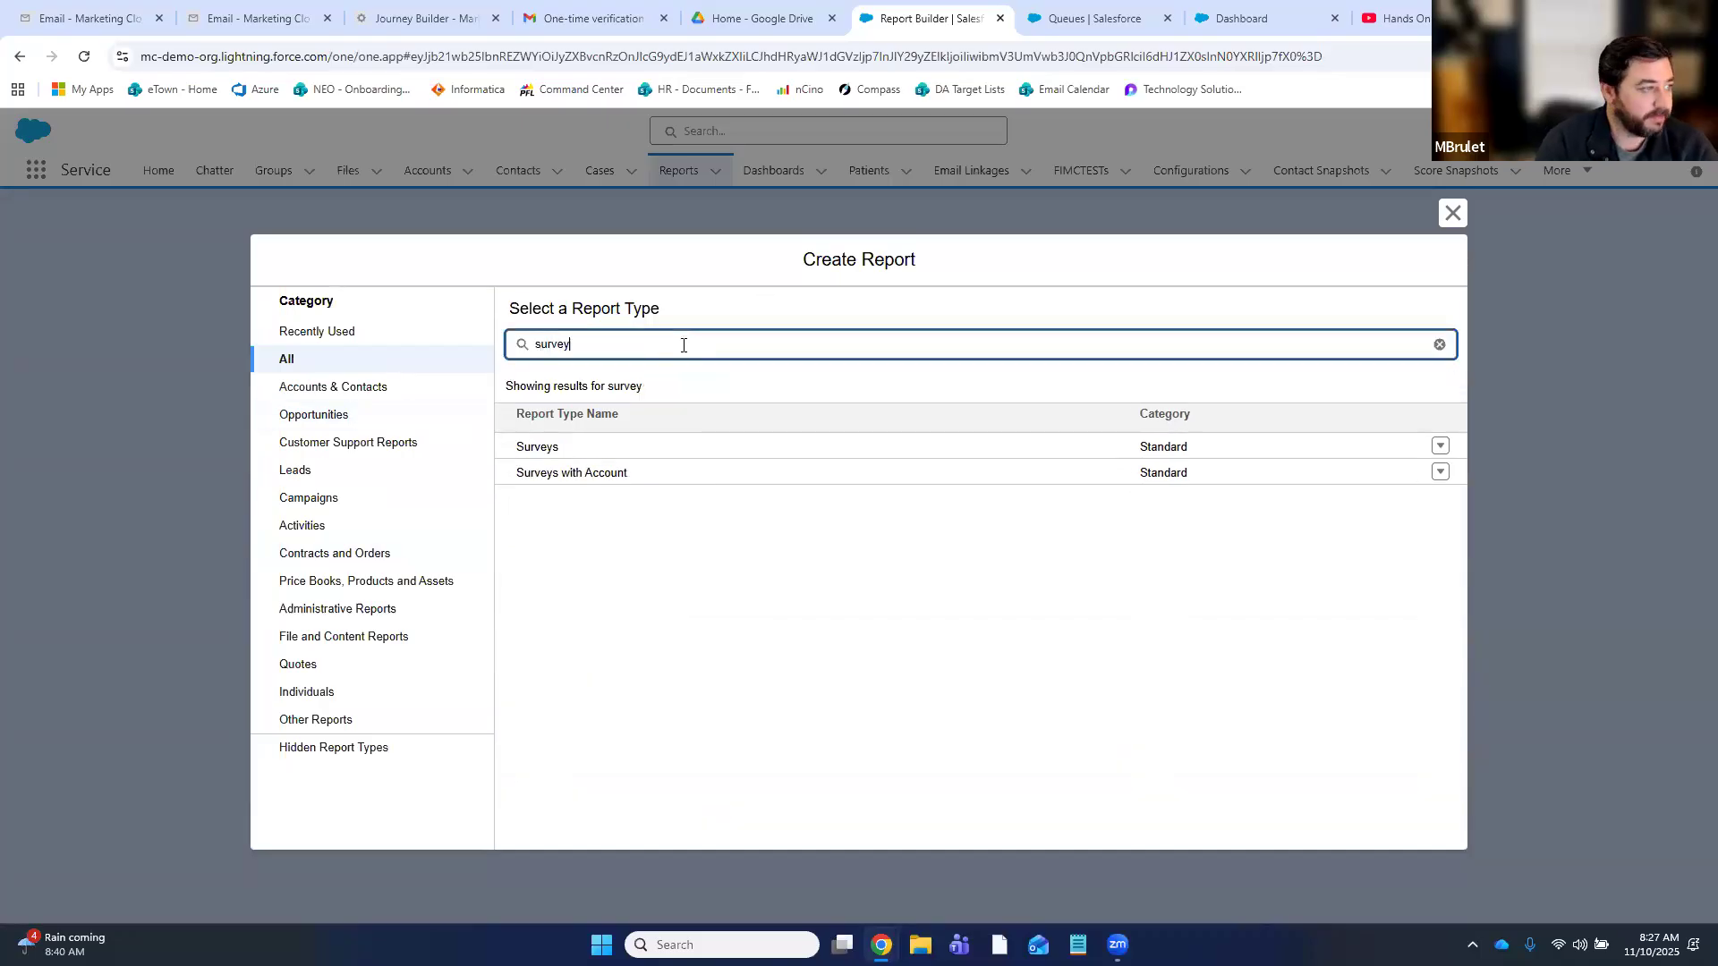
left_click(540, 447)
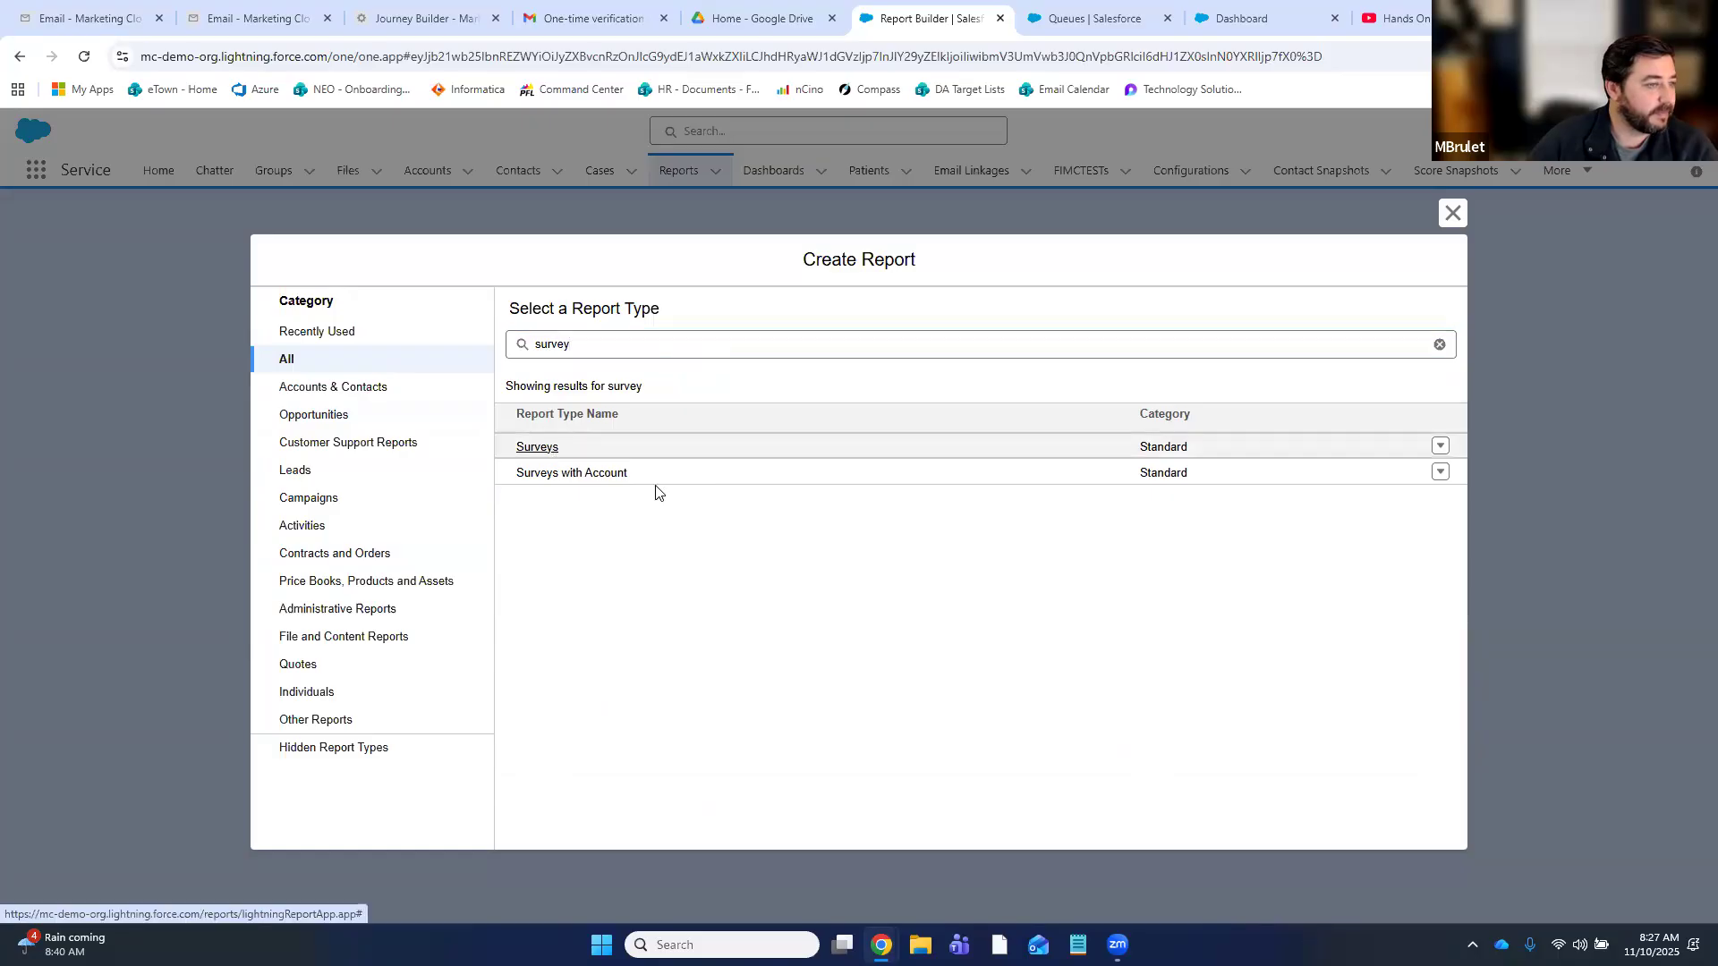
left_click(1215, 399)
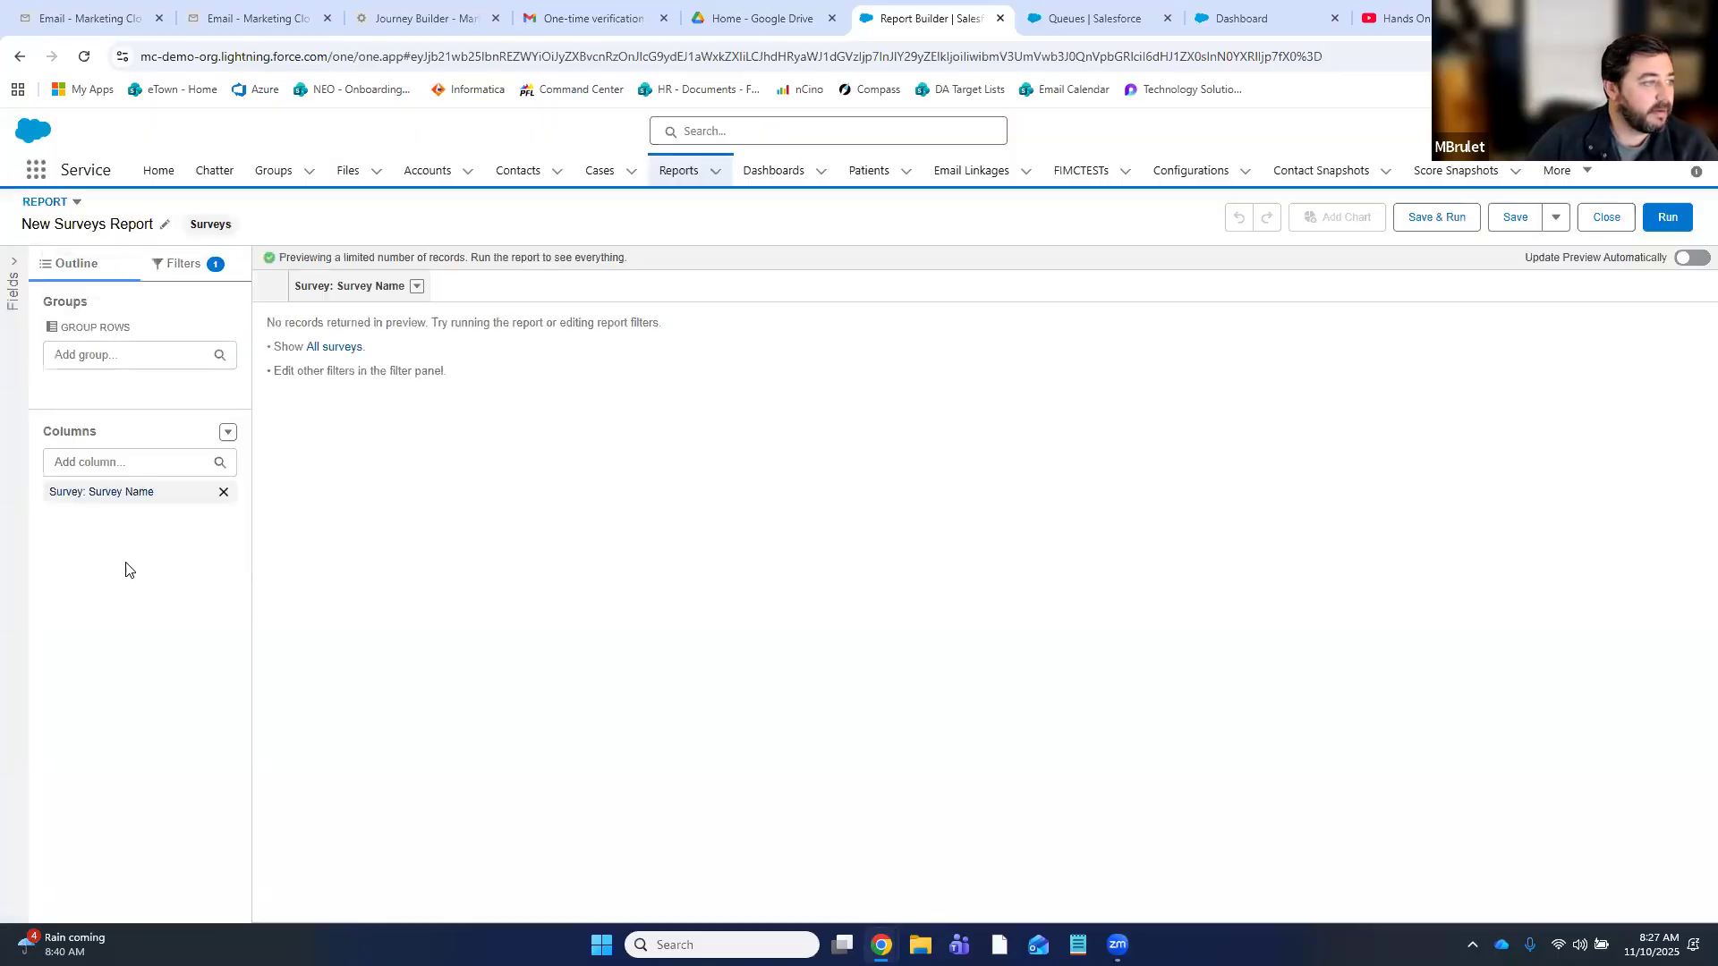
- Search recent reports for 'survey' and open the Member Experience Surveys report
left_click(20, 58)
left_click(1314, 242)
type("survey")
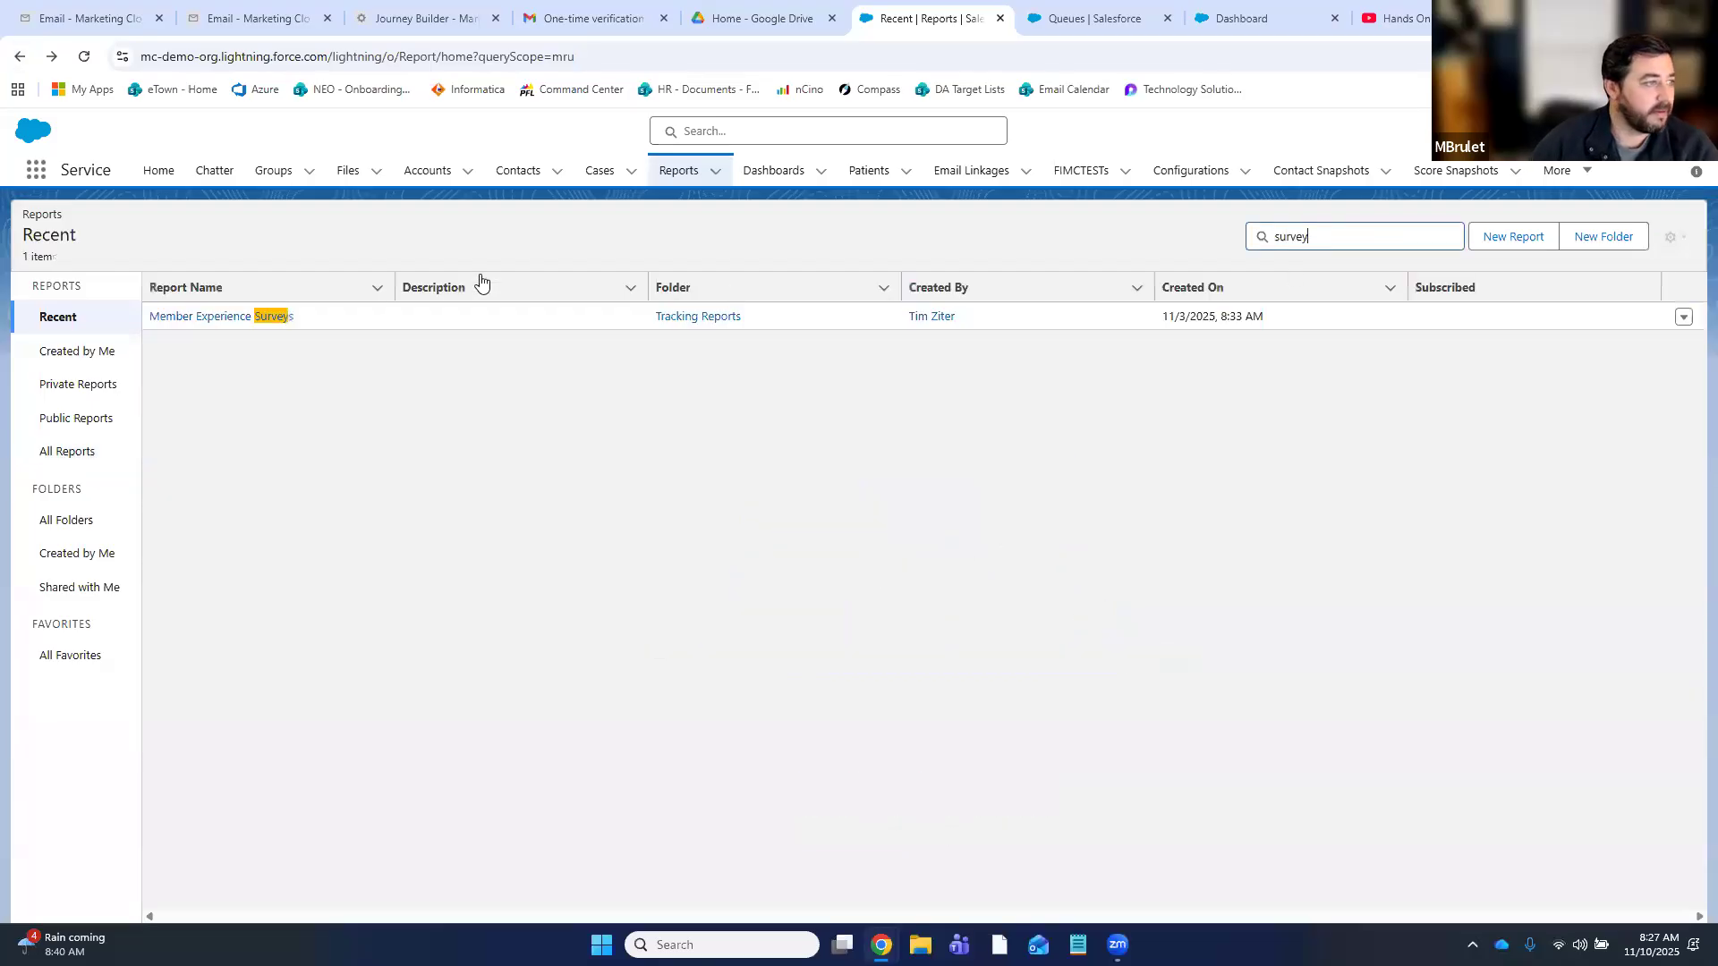
left_click(223, 319)
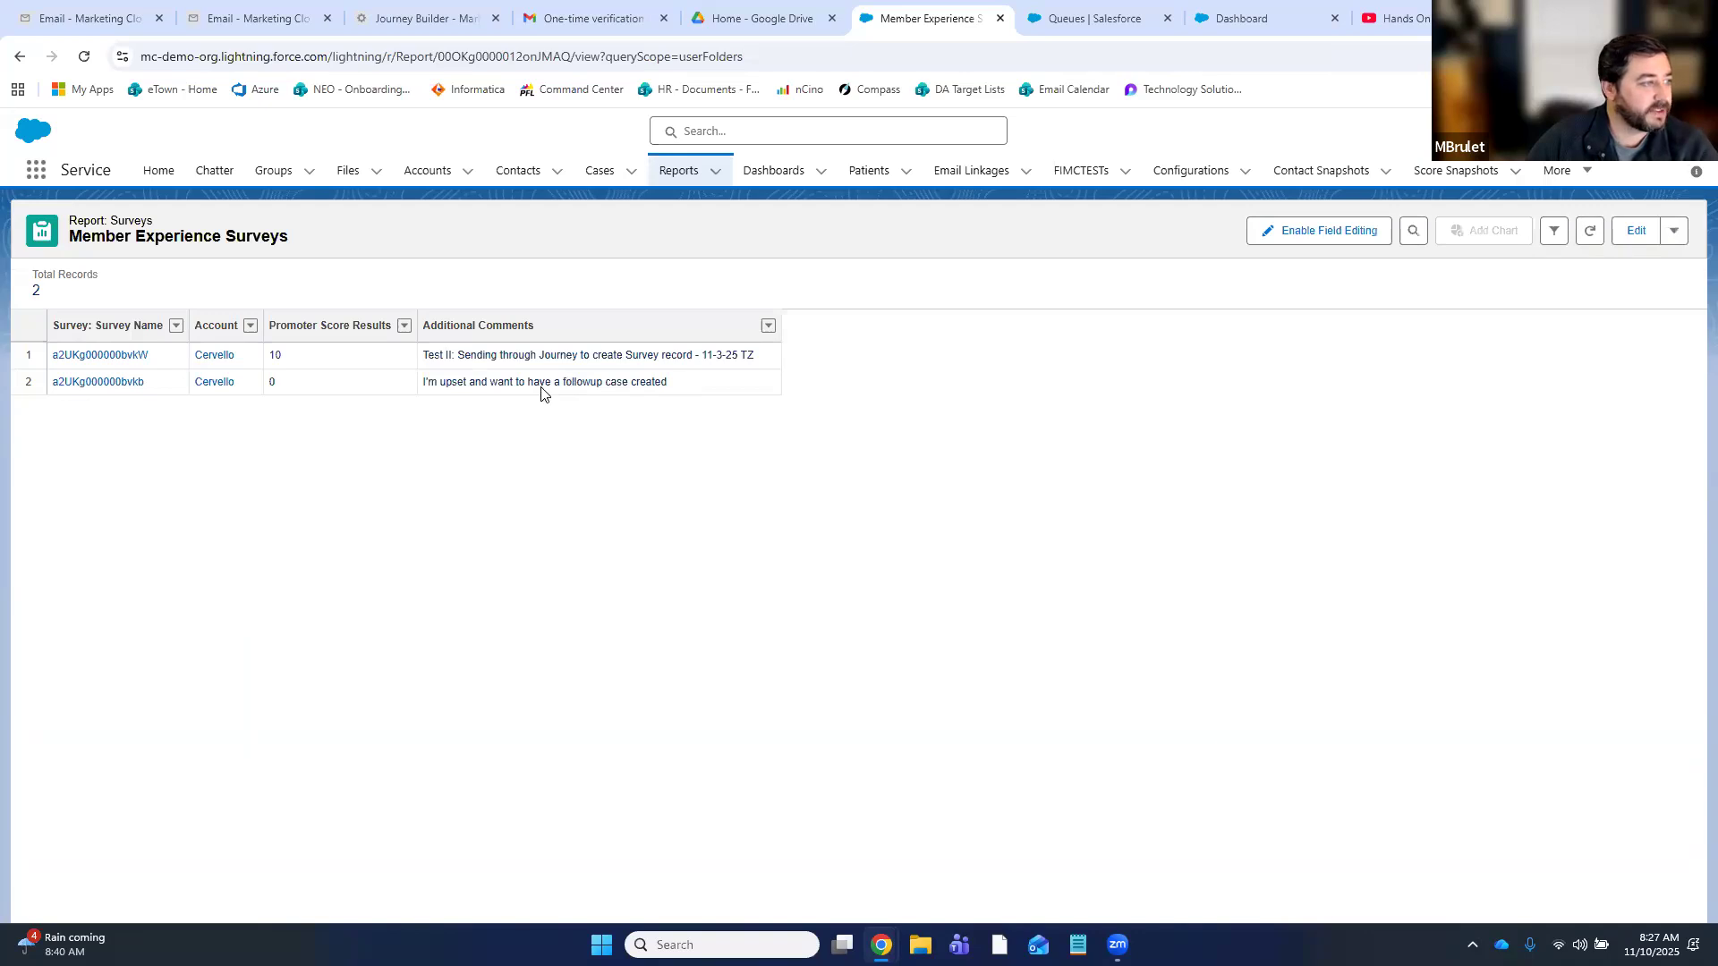
- Open the score-0 survey record a2UKg000000bvkb from the report
left_click(79, 384)
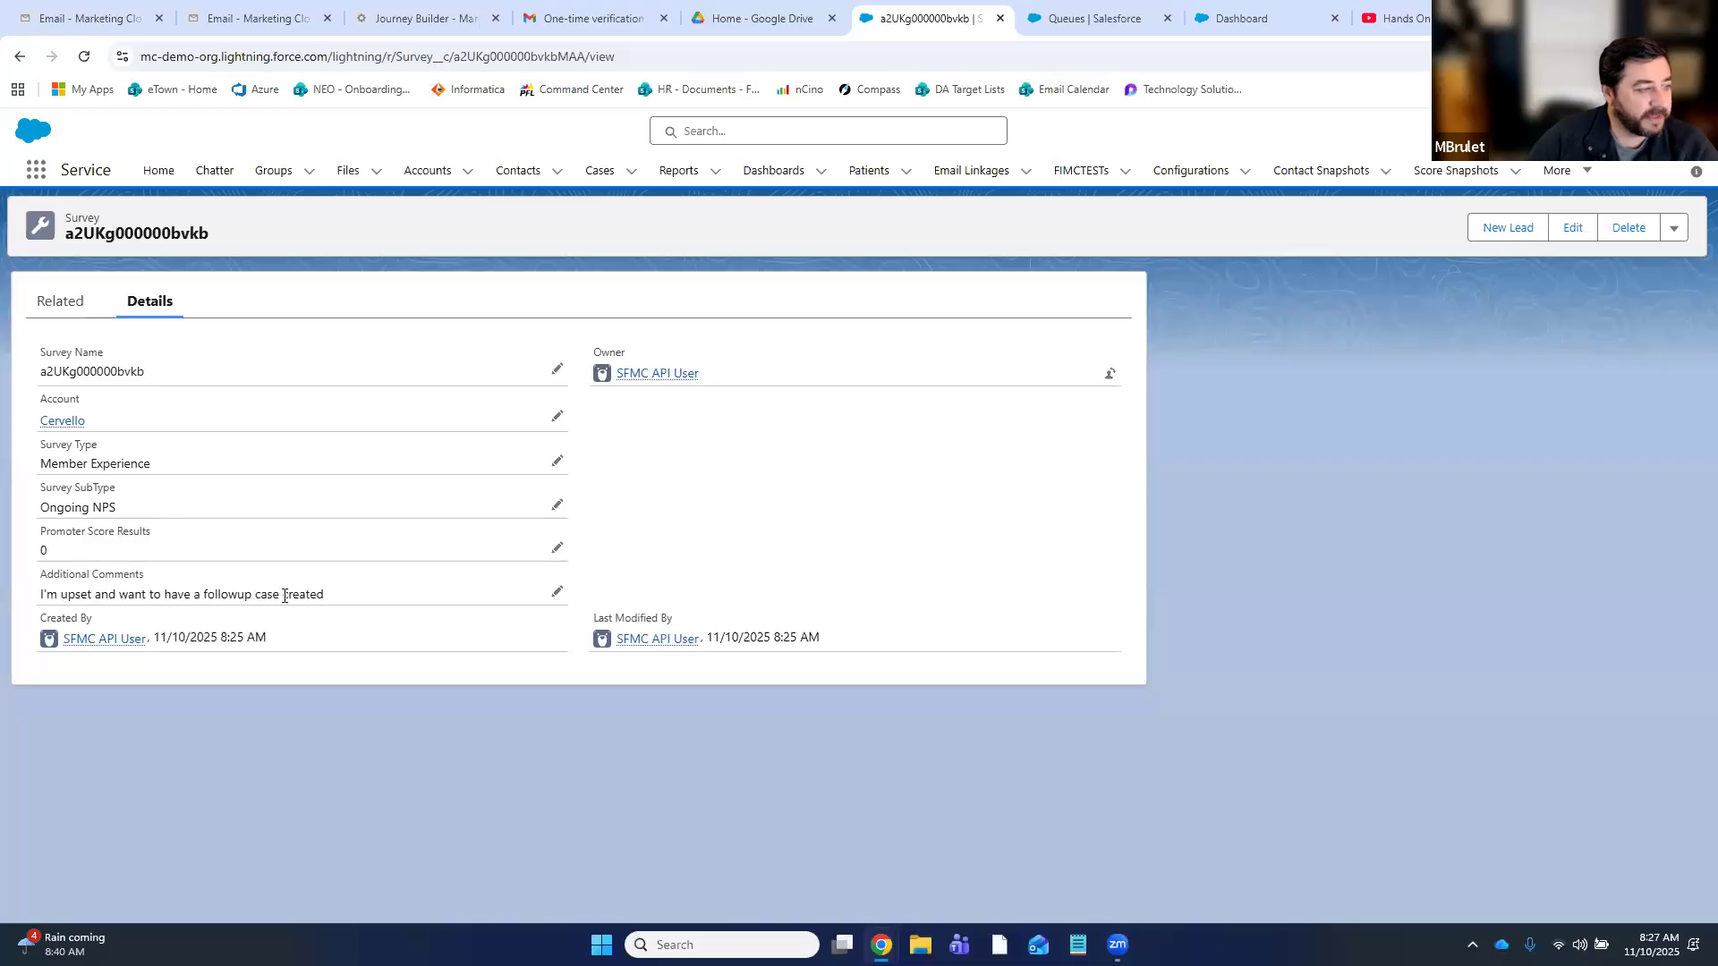
mouse_move(134, 640)
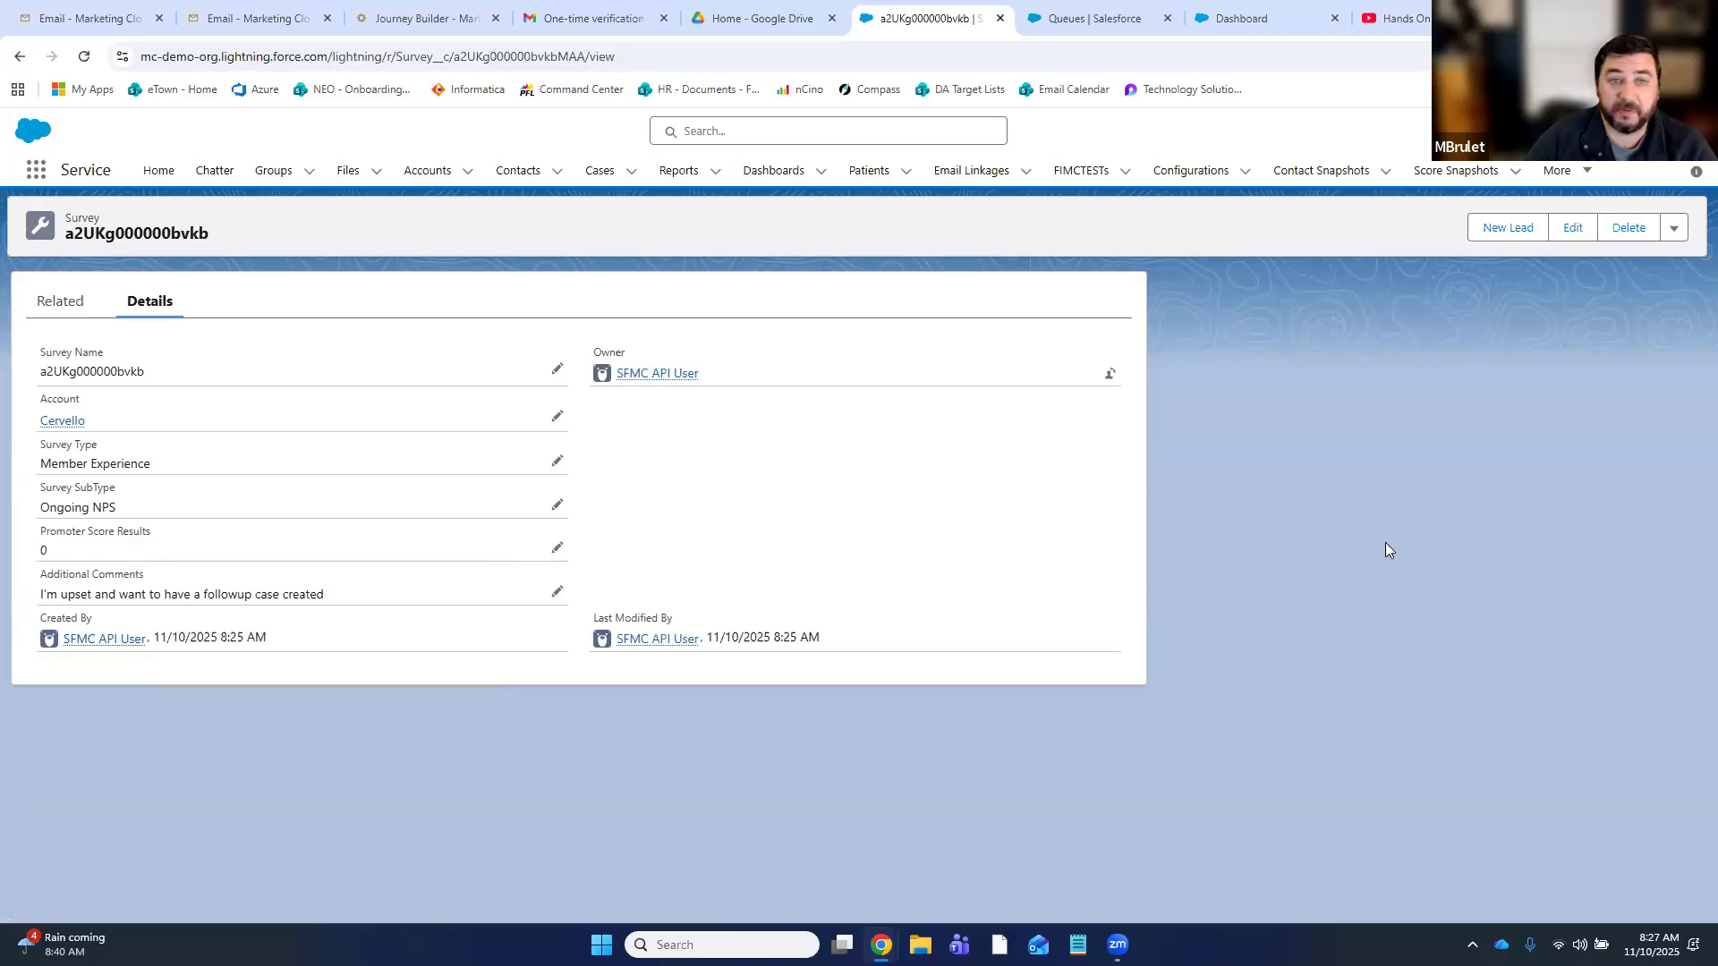
- Open case 00001085 from the Followup Review case list, review its details, then show recently viewed Cases
left_click(625, 177)
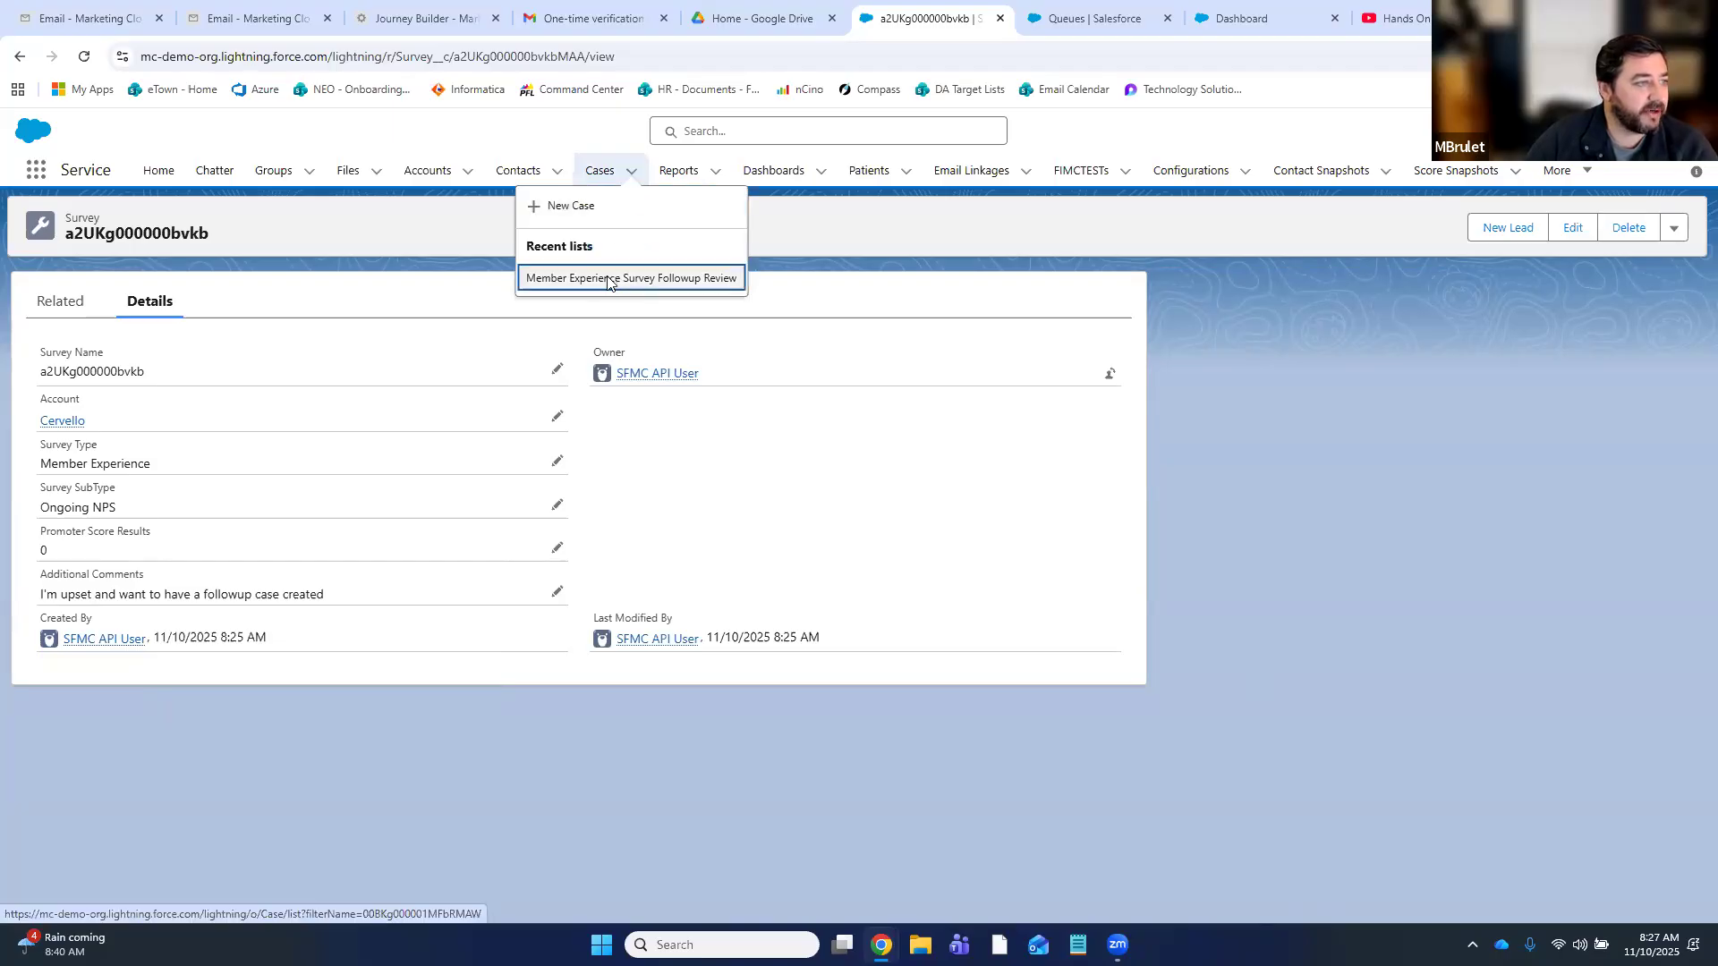
left_click(609, 281)
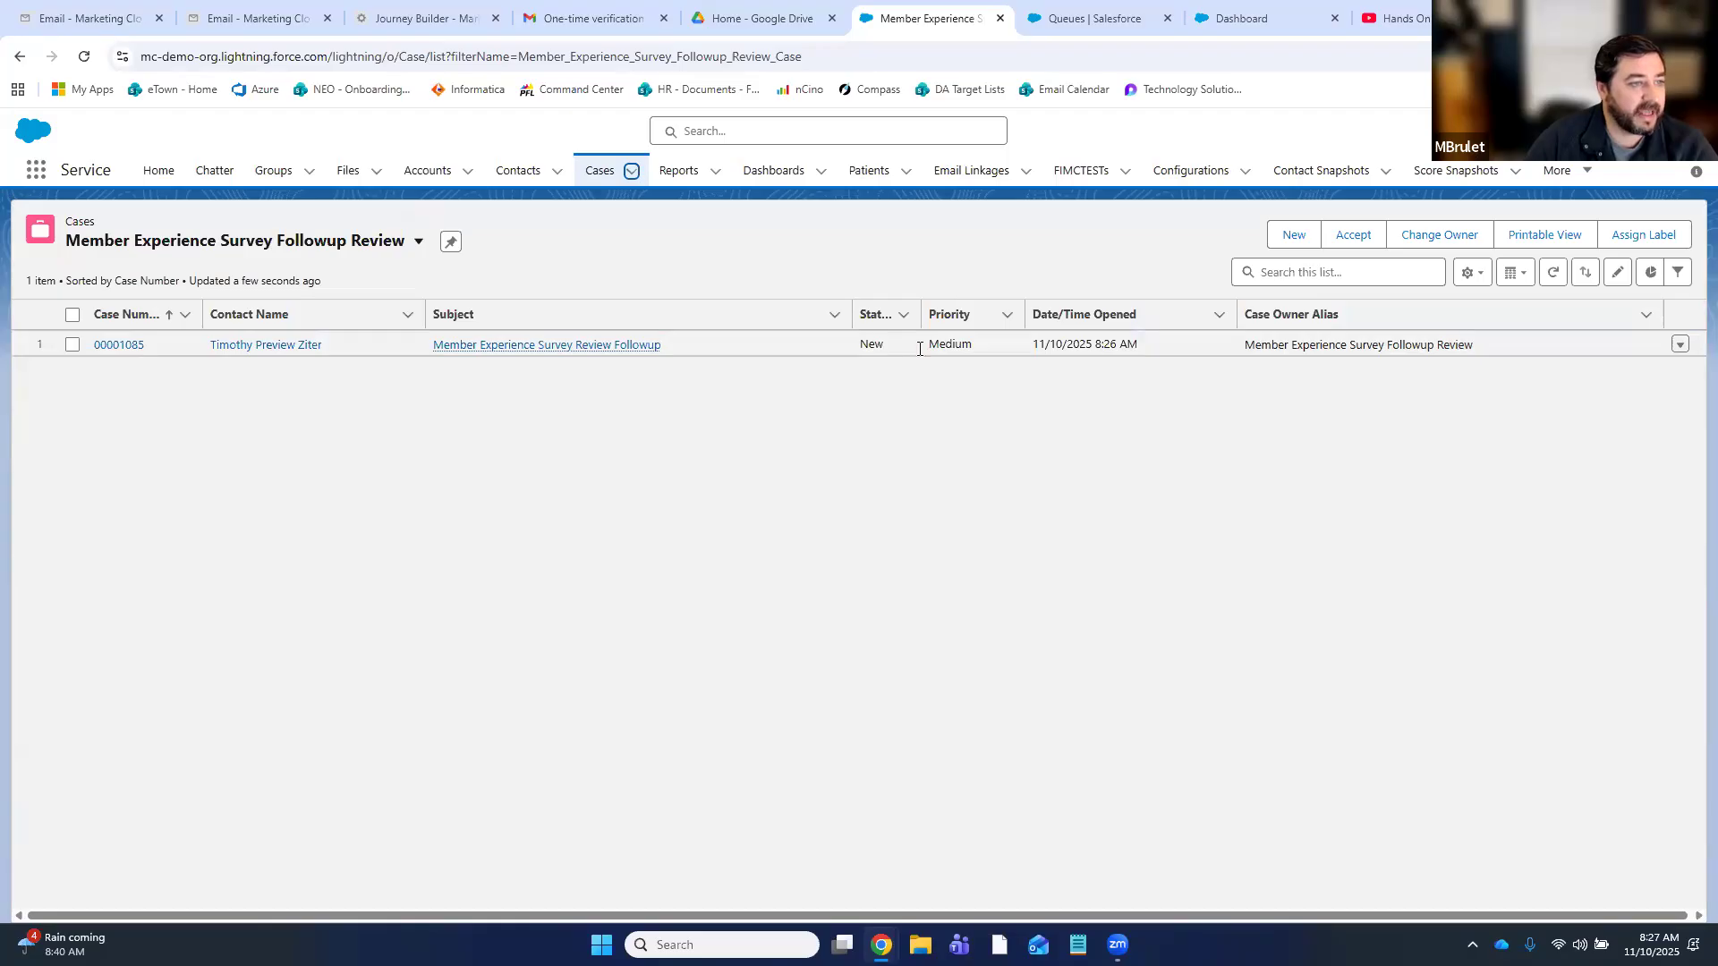
left_click(540, 346)
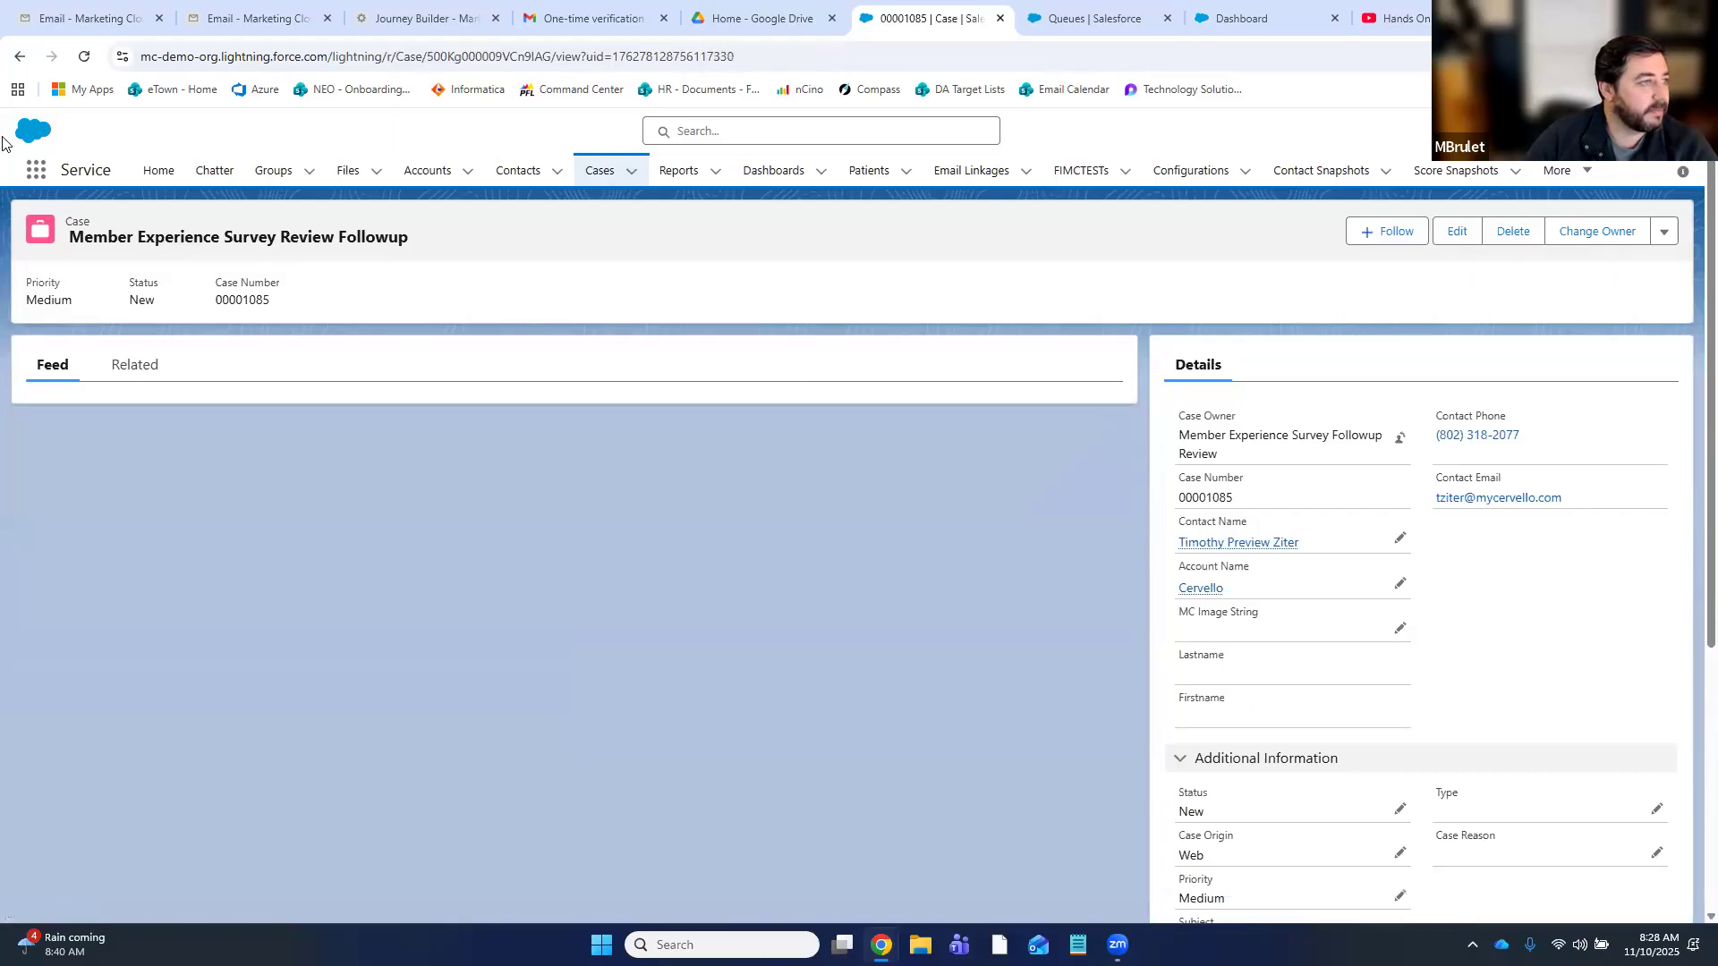
left_click(19, 57)
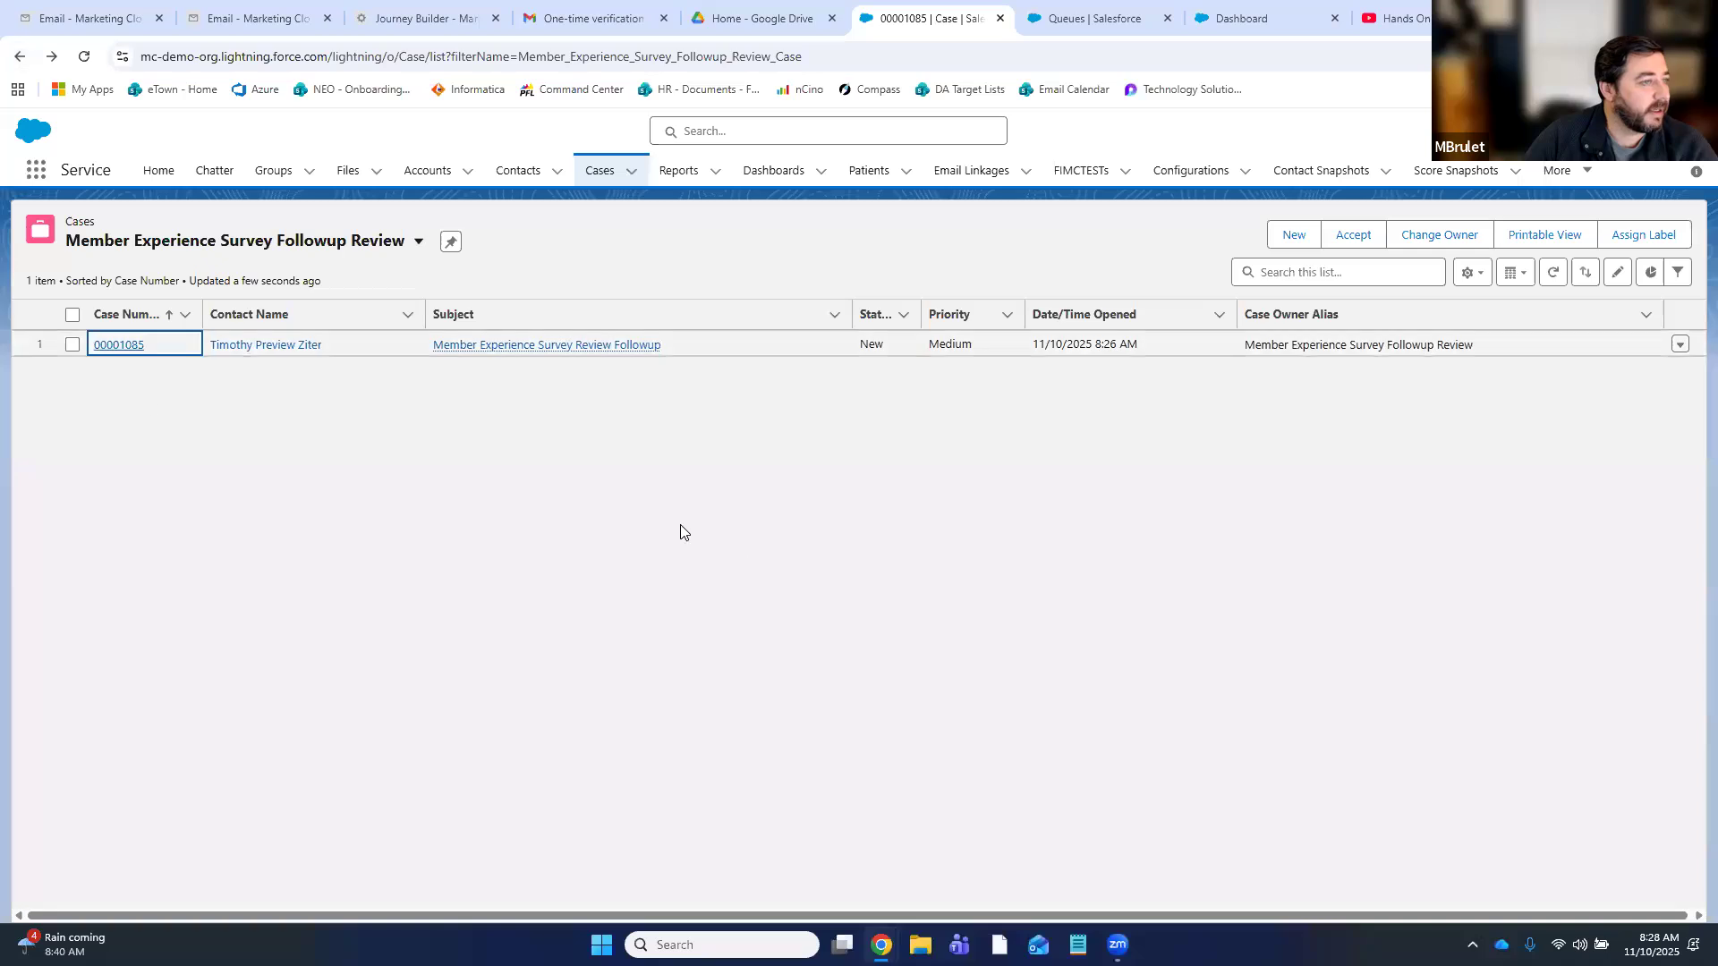
left_click(117, 346)
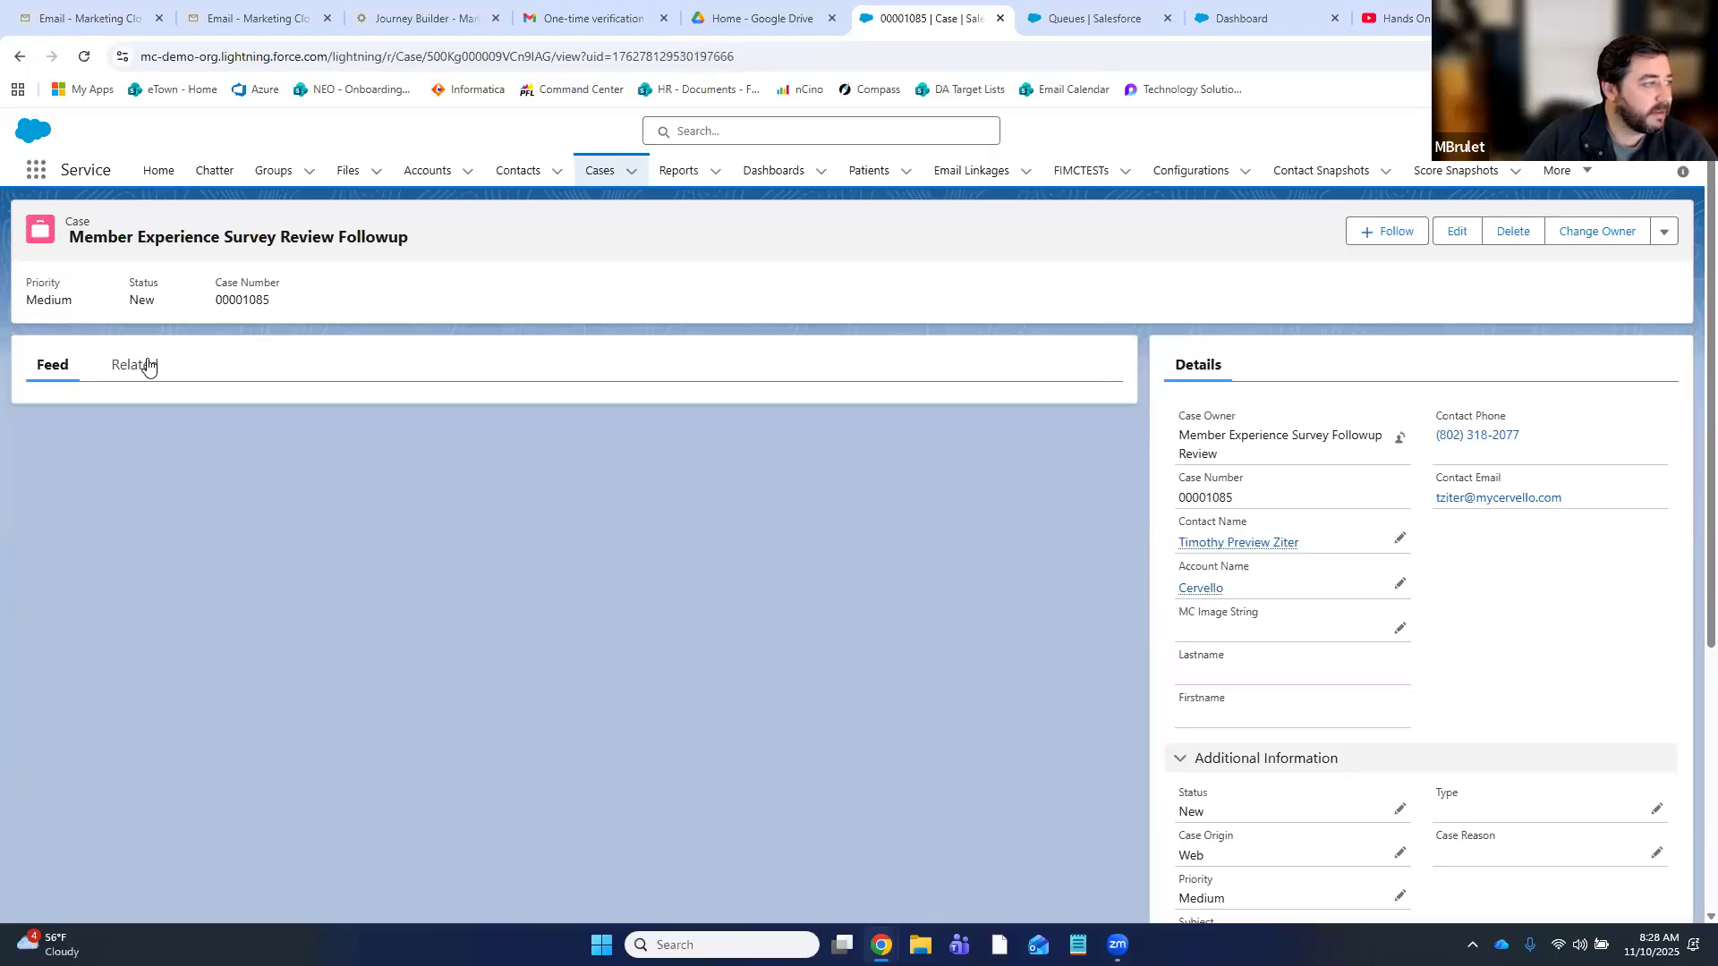
scroll(1530, 636, "down", 1)
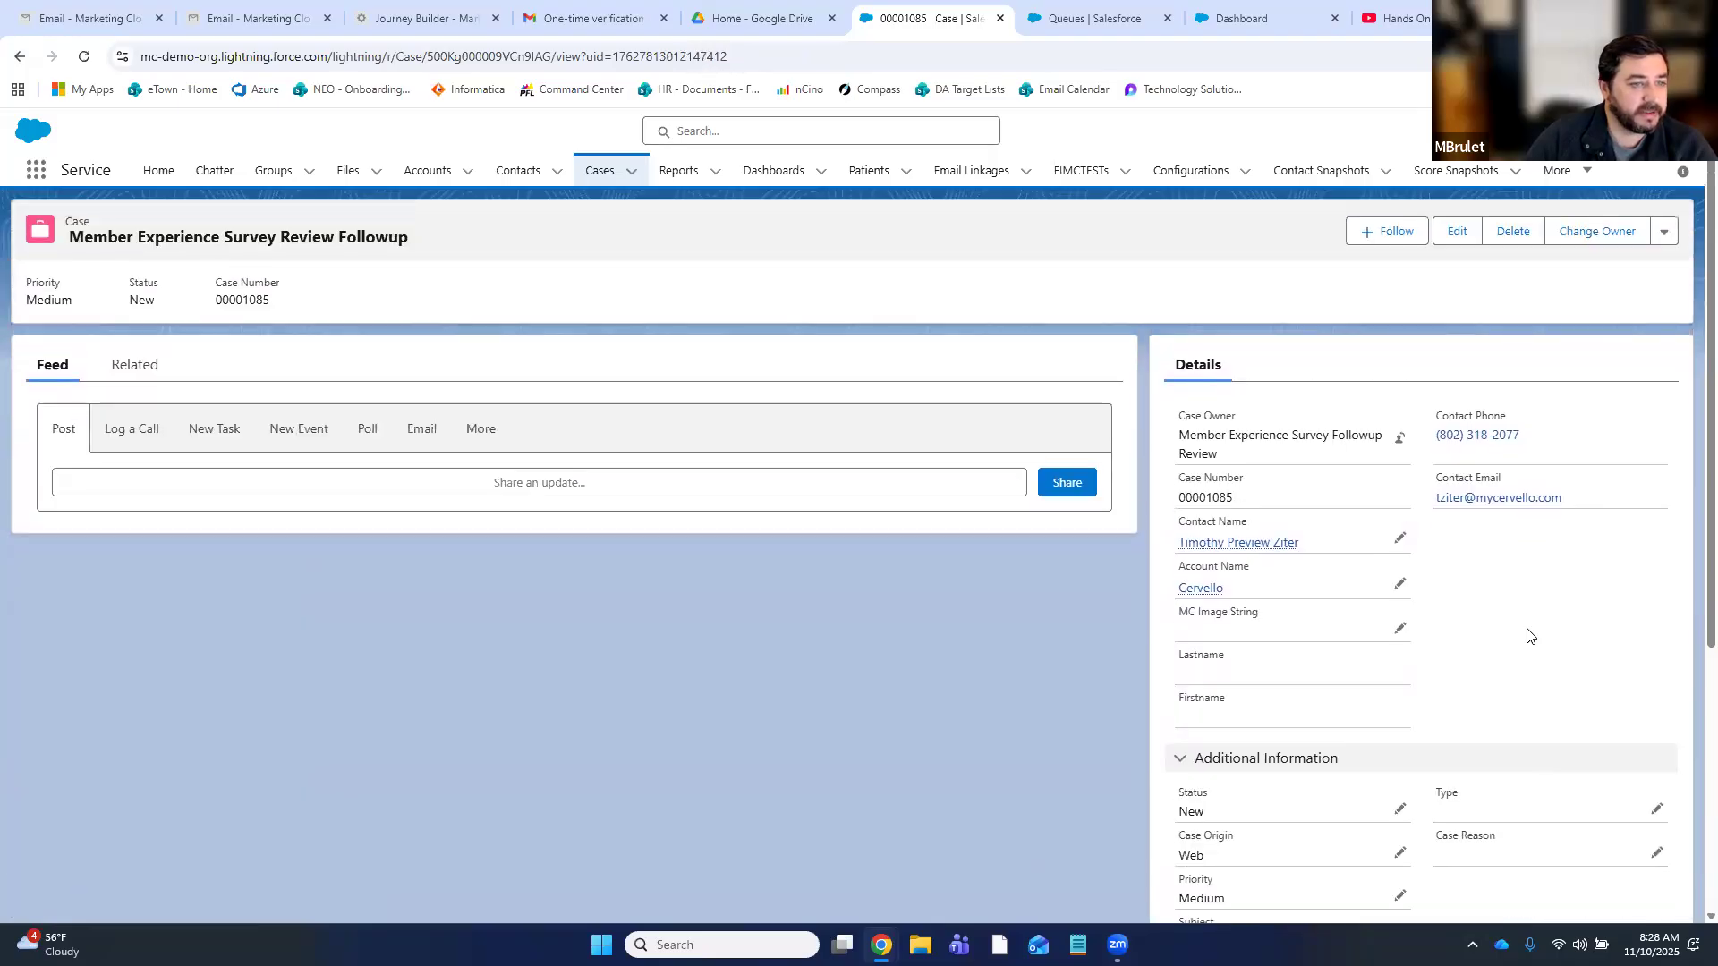
scroll(1529, 636, "down", 2)
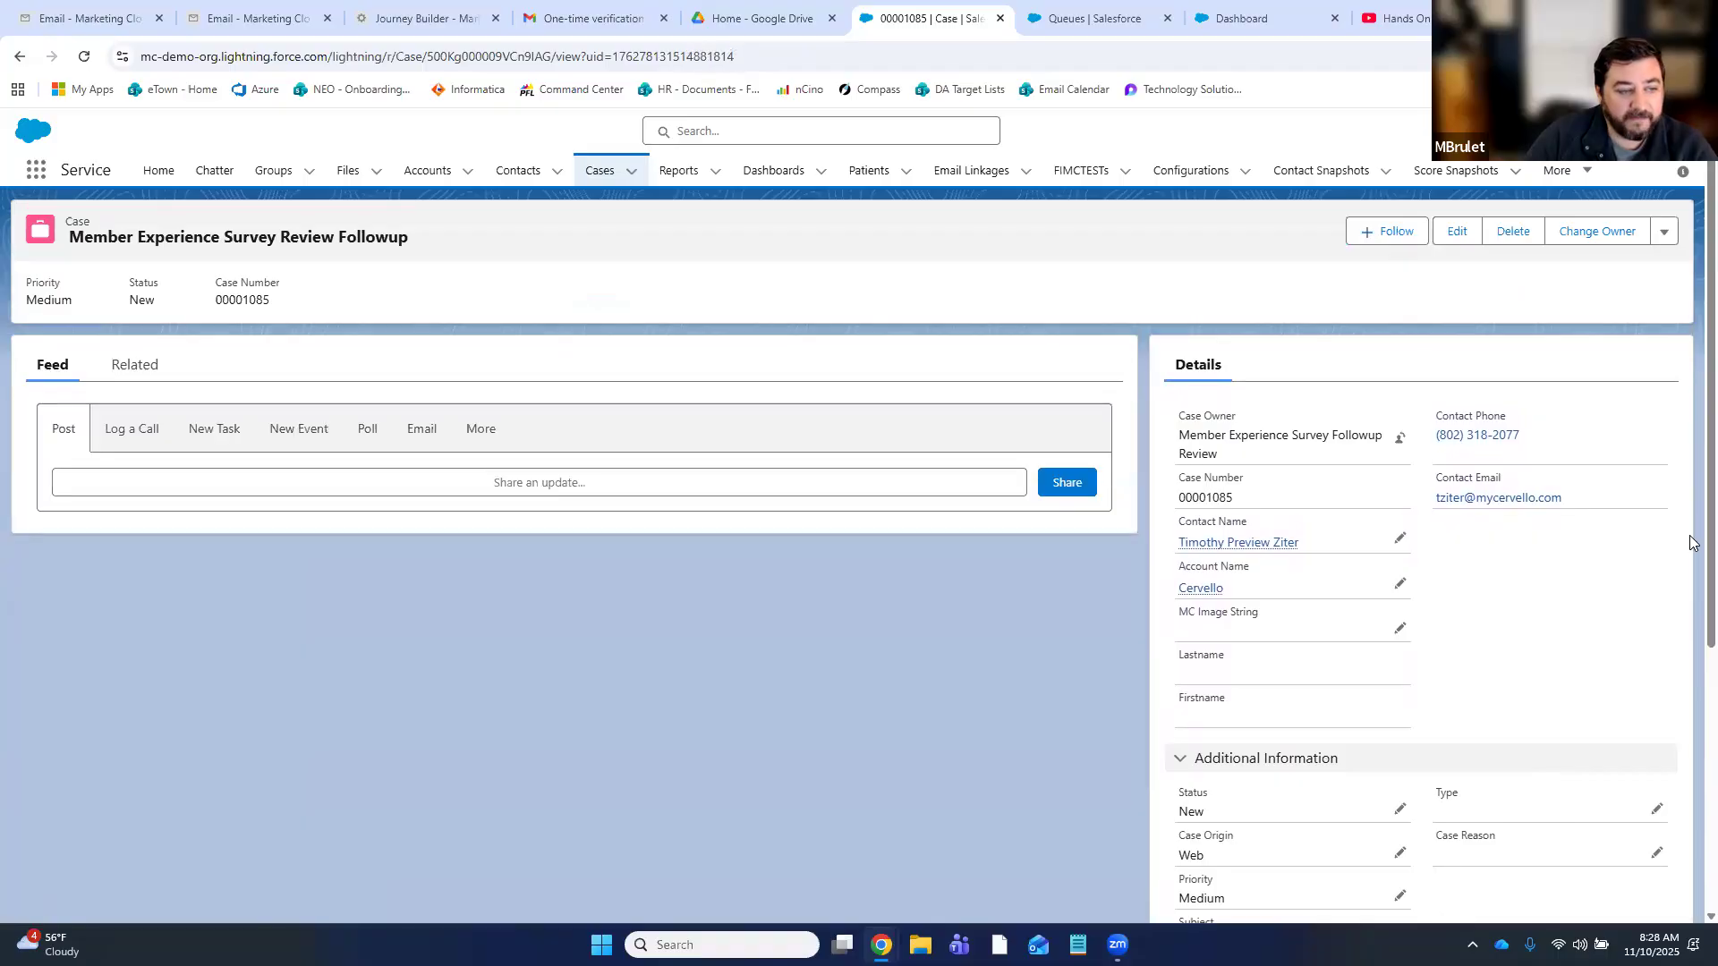
scroll(1691, 544, "down", 4)
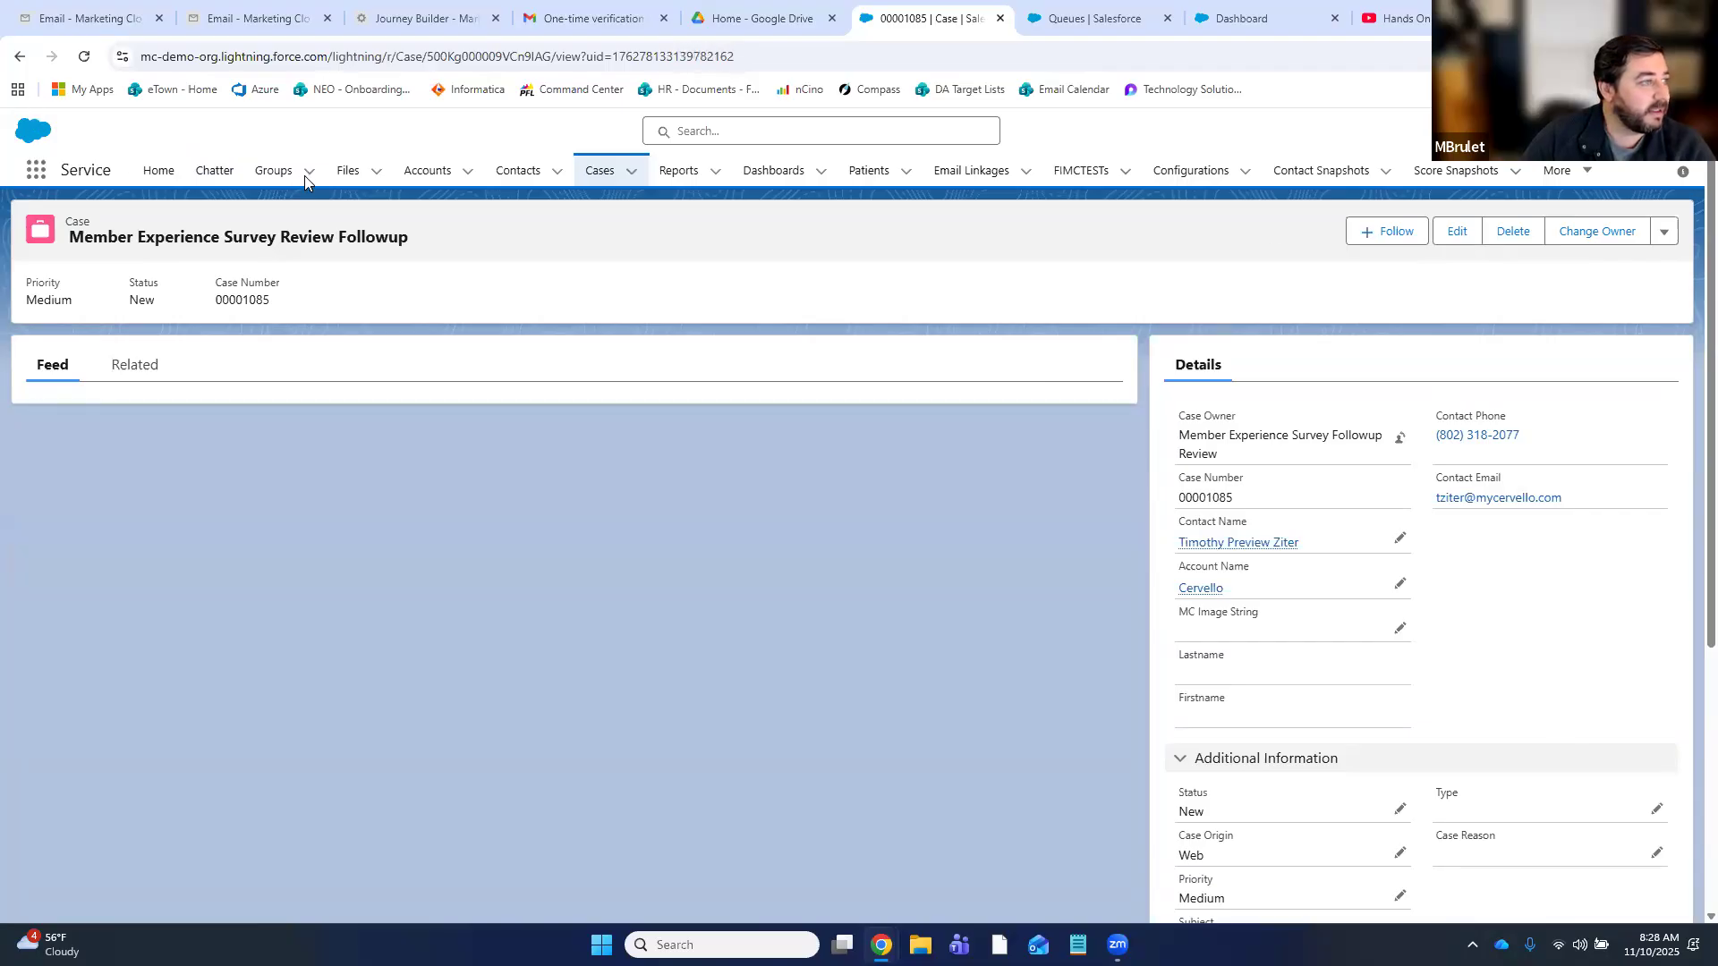
left_click(608, 179)
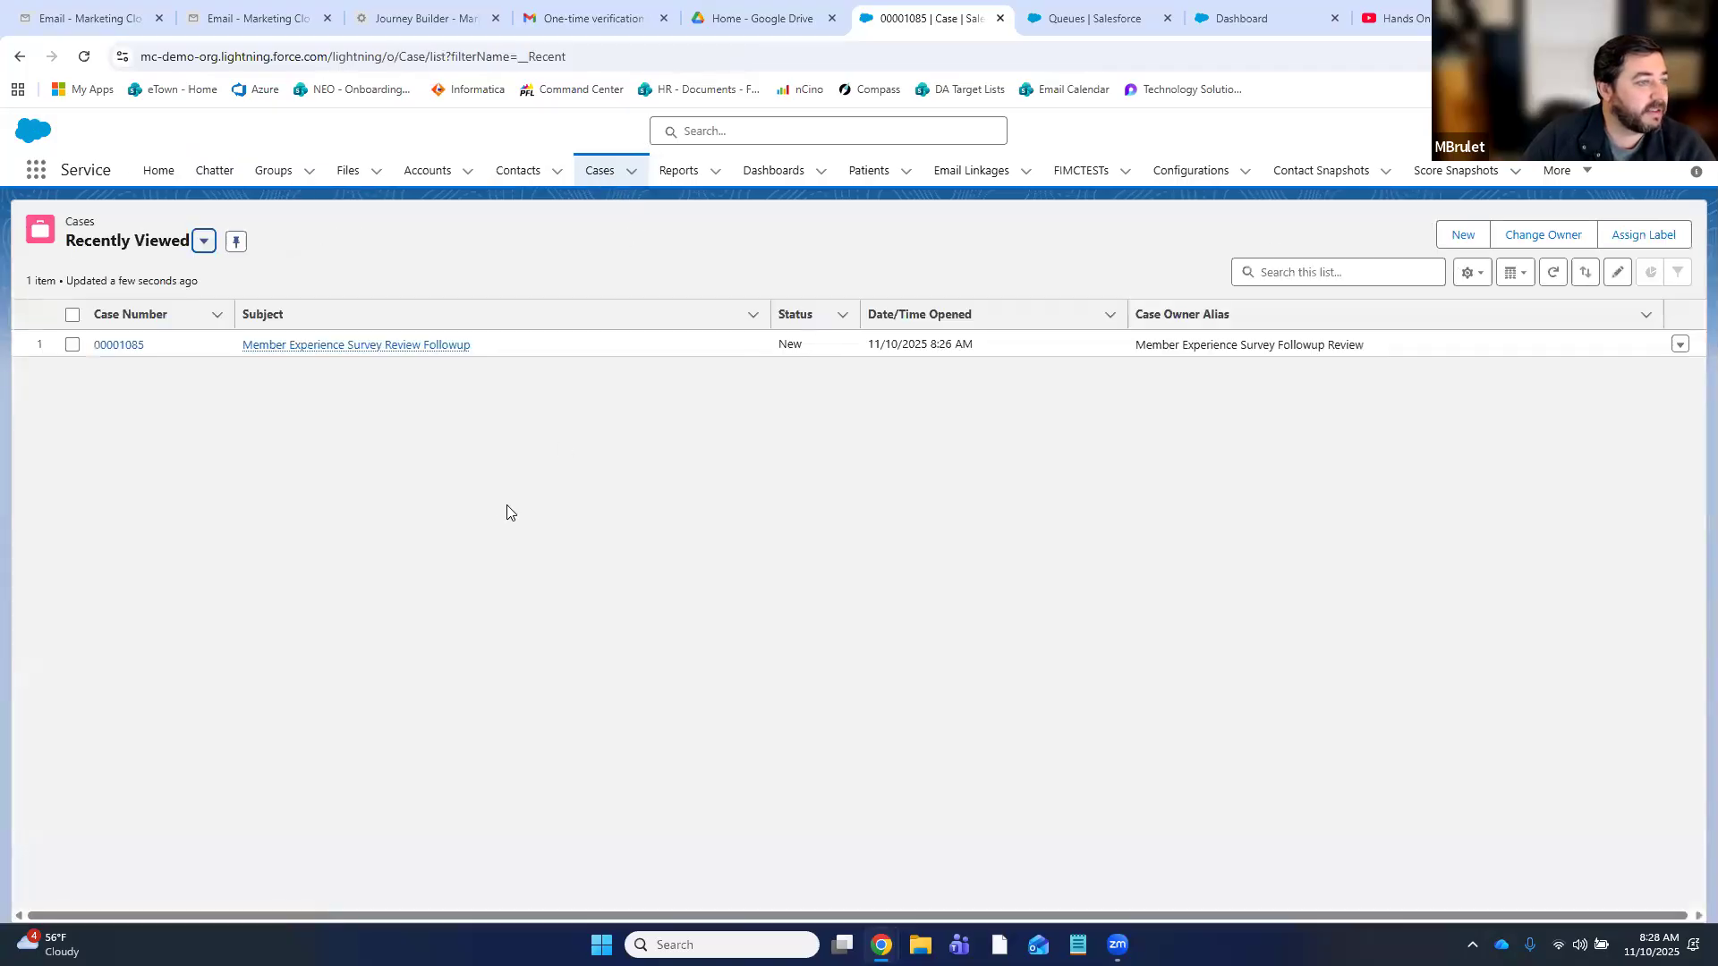
- Open the followup review case for editing and look over its type and description, leaving both unchanged
left_click(1679, 347)
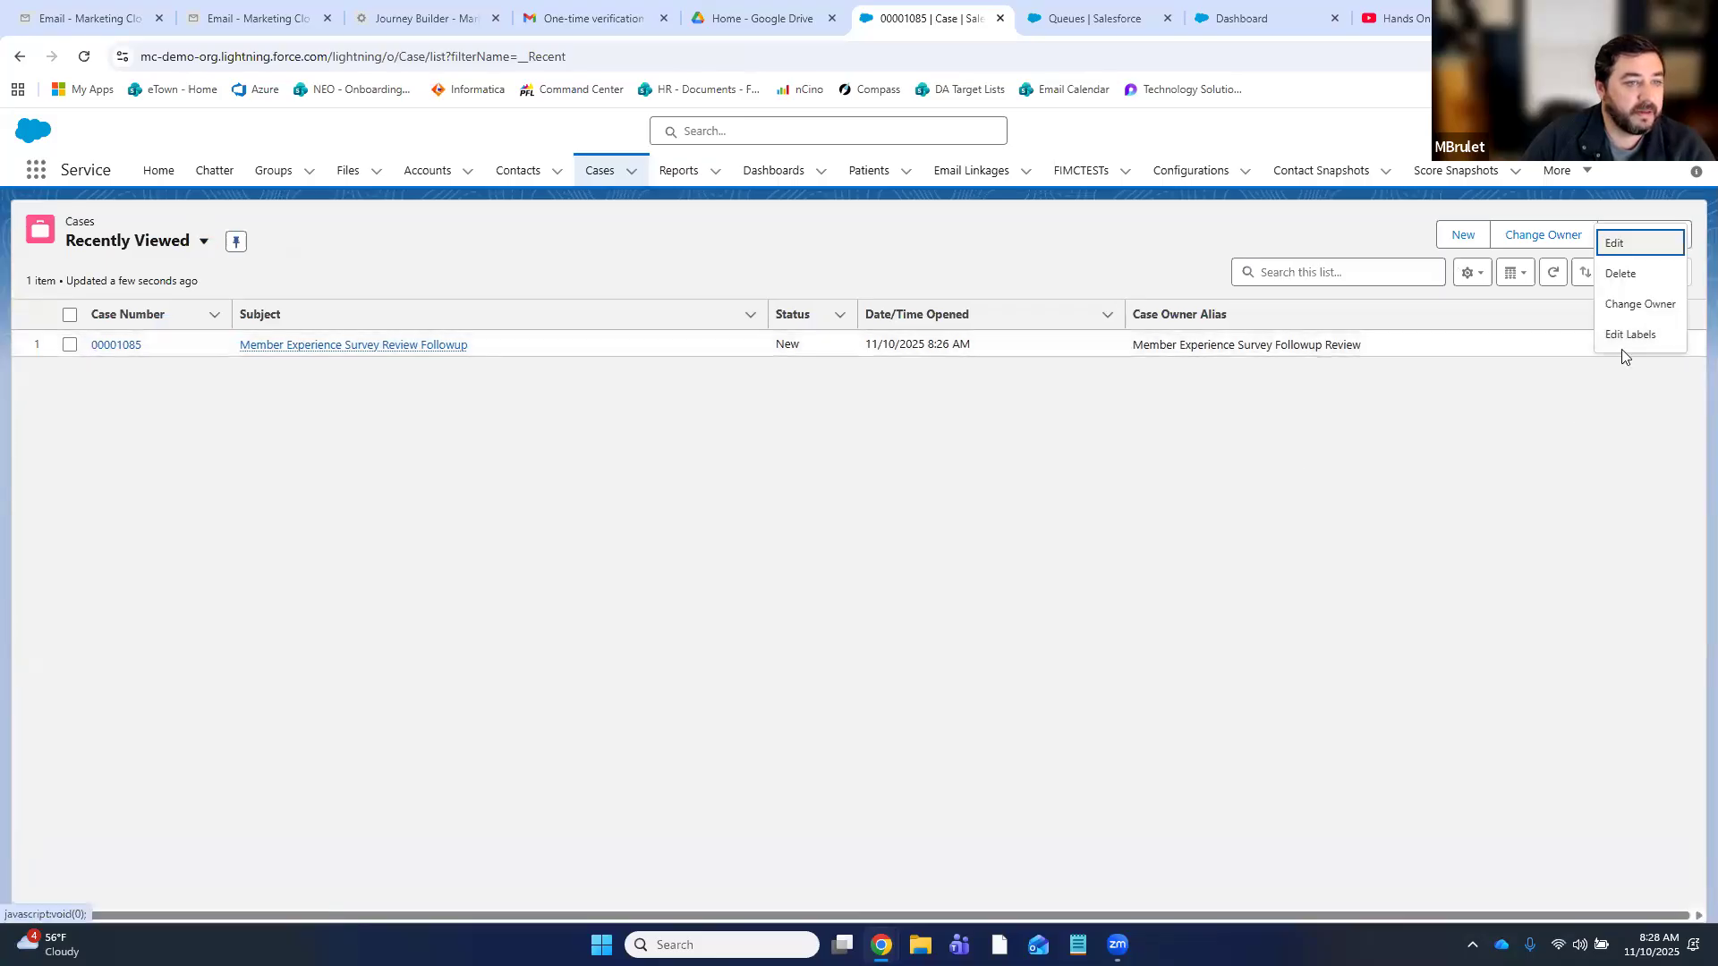
left_click(1624, 253)
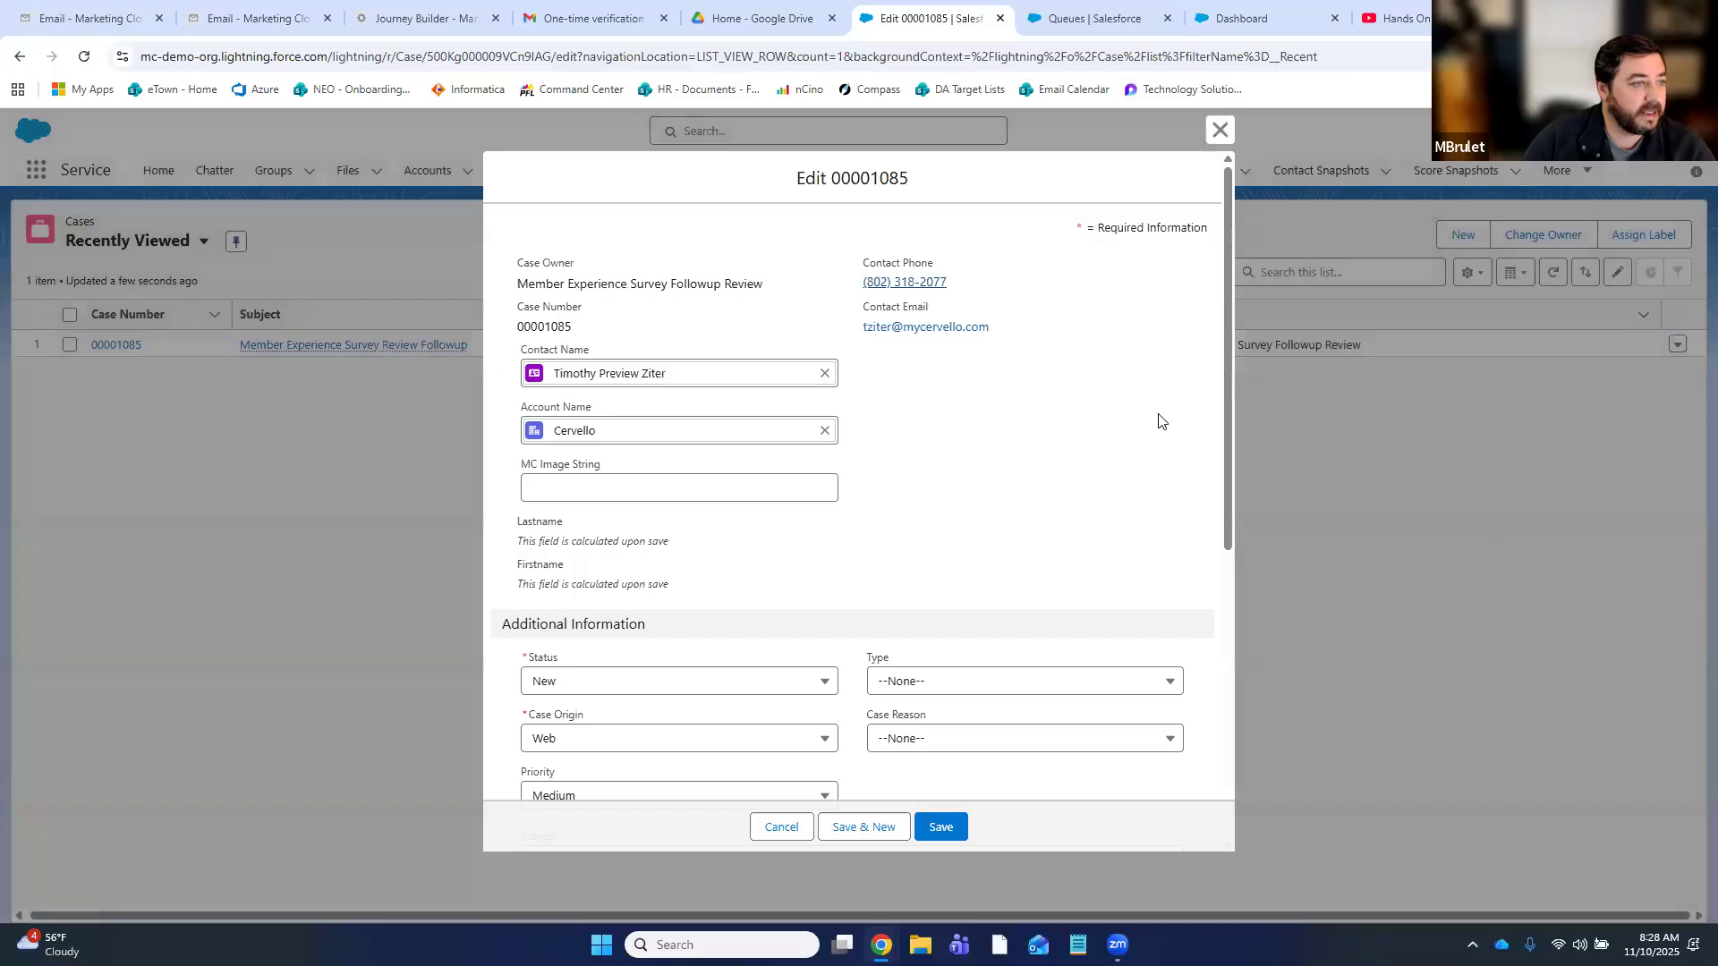
scroll(1193, 320, "down", 3)
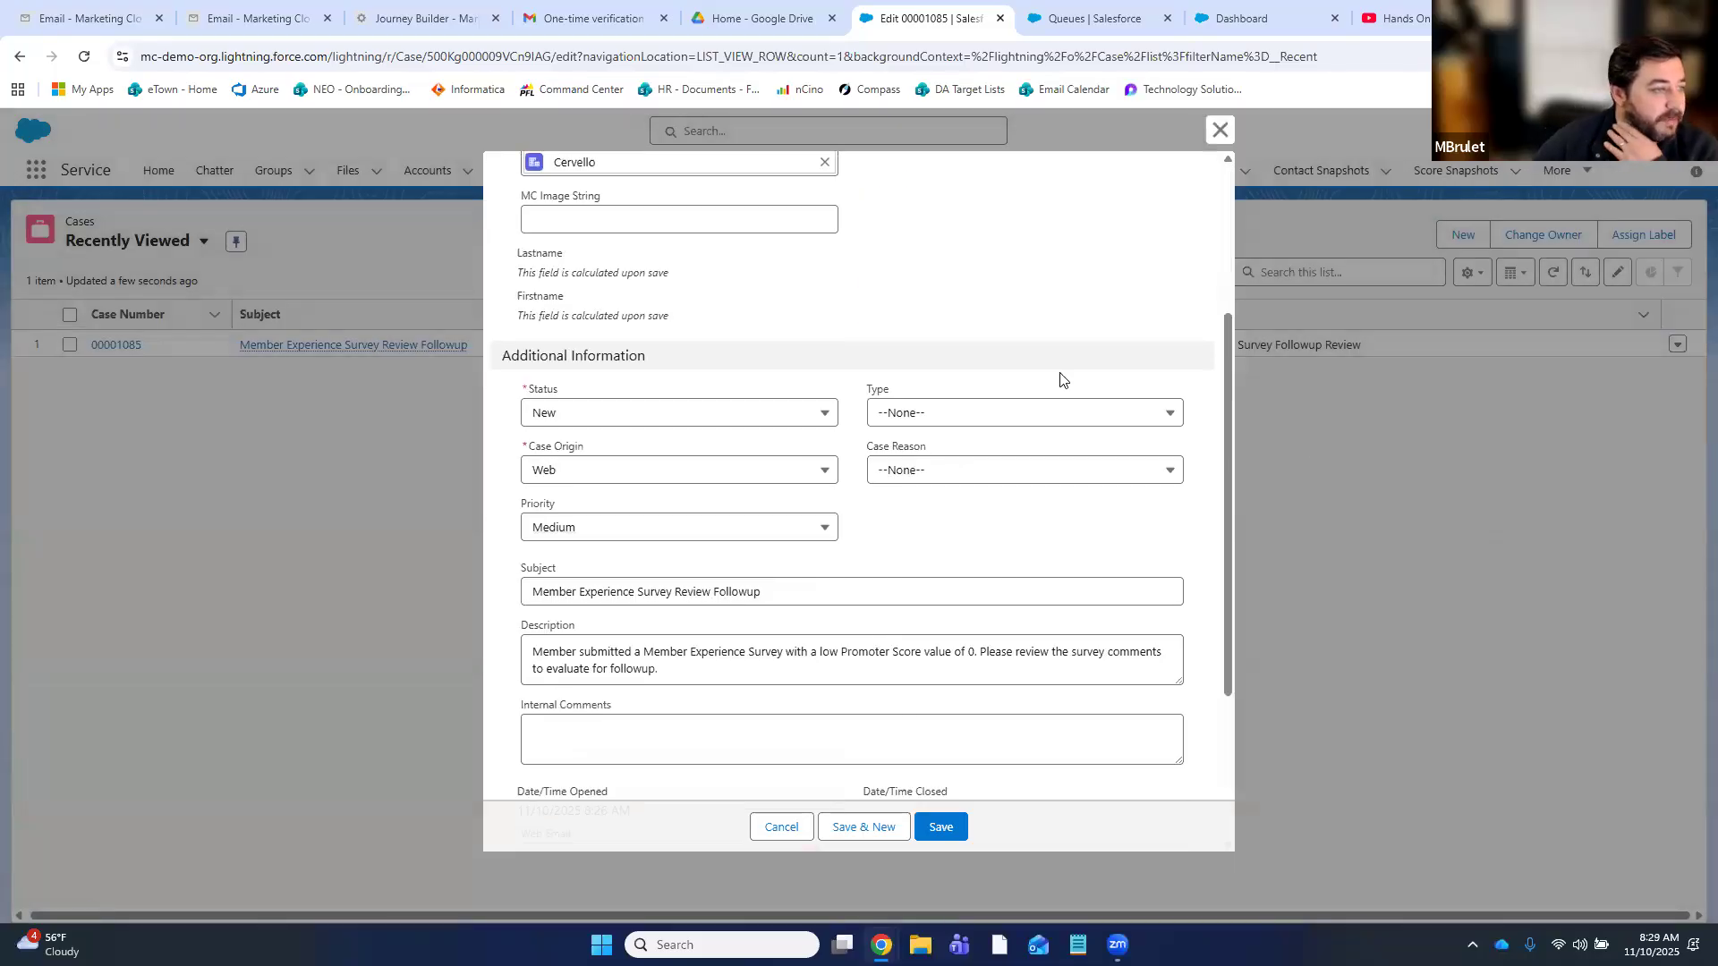
left_click(944, 420)
left_click(942, 391)
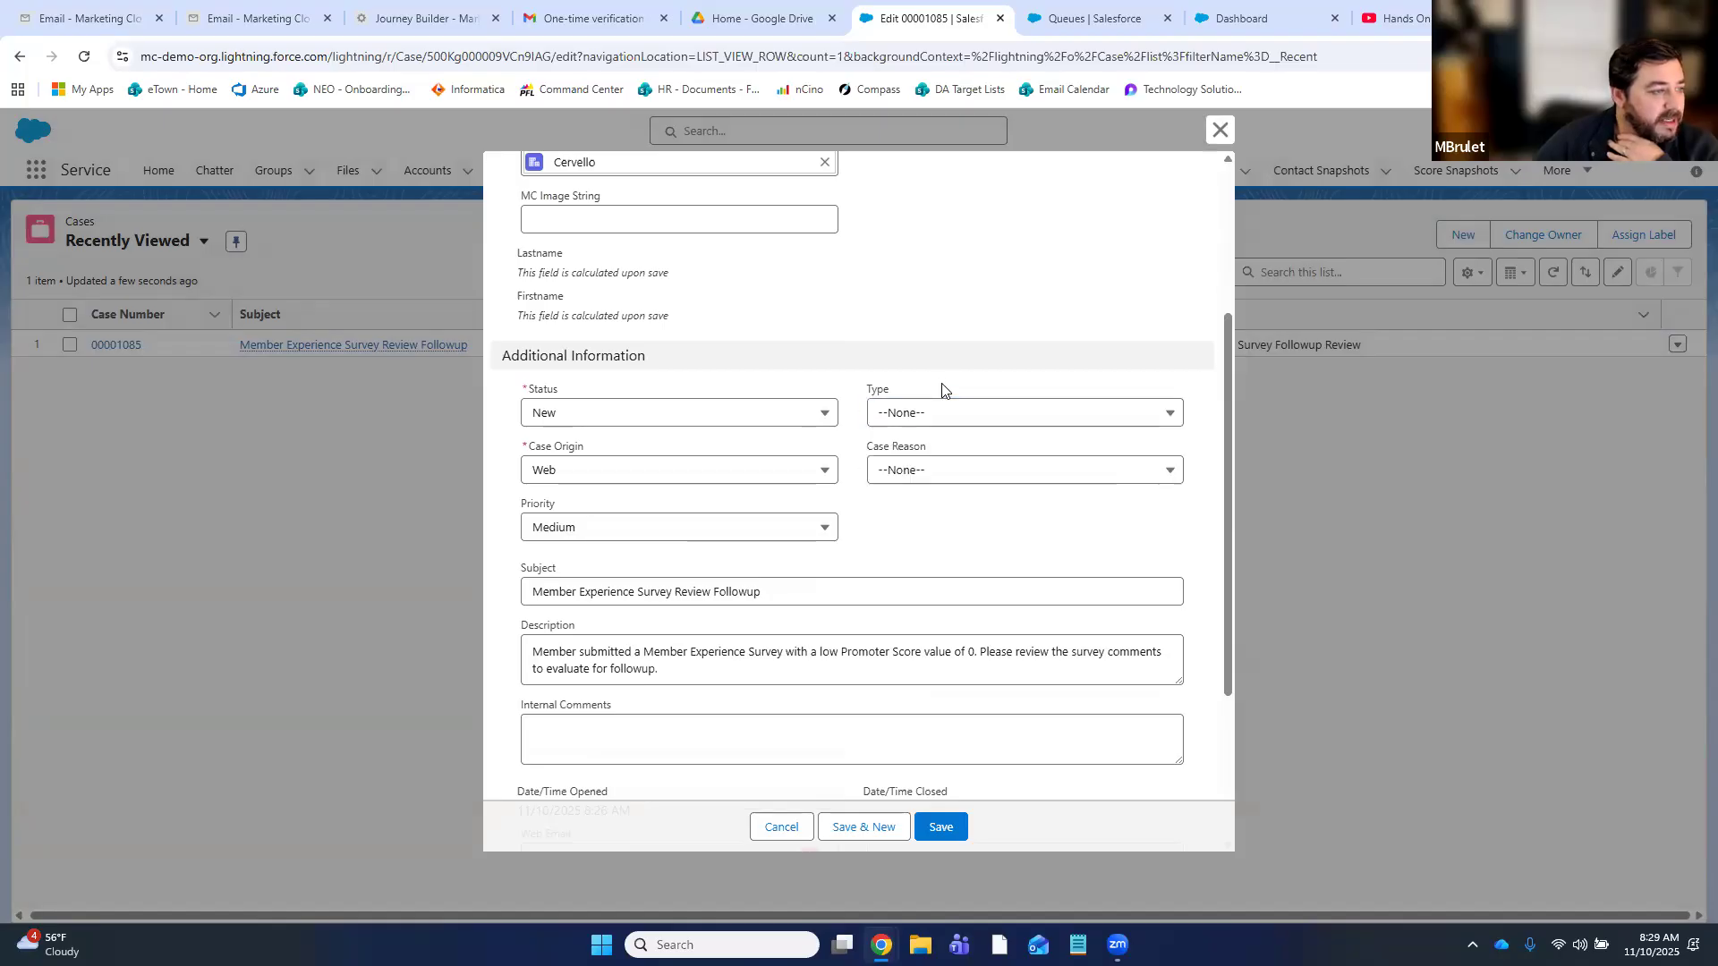
scroll(1020, 620, "down", 3)
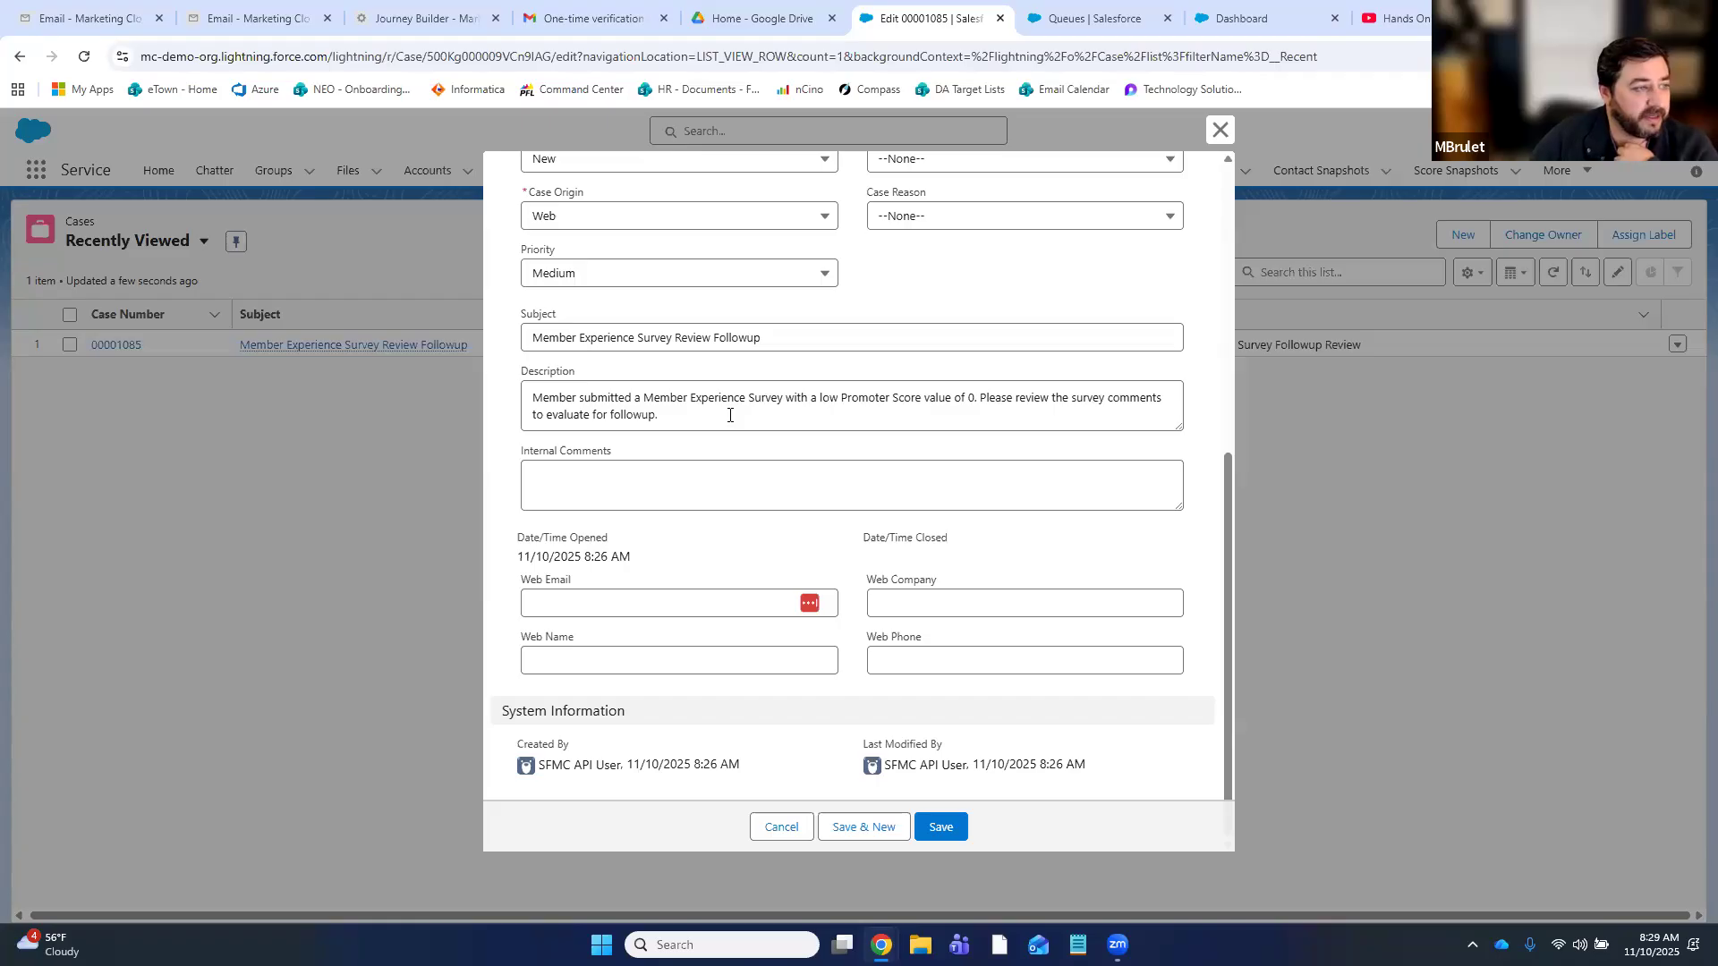
left_click(962, 403)
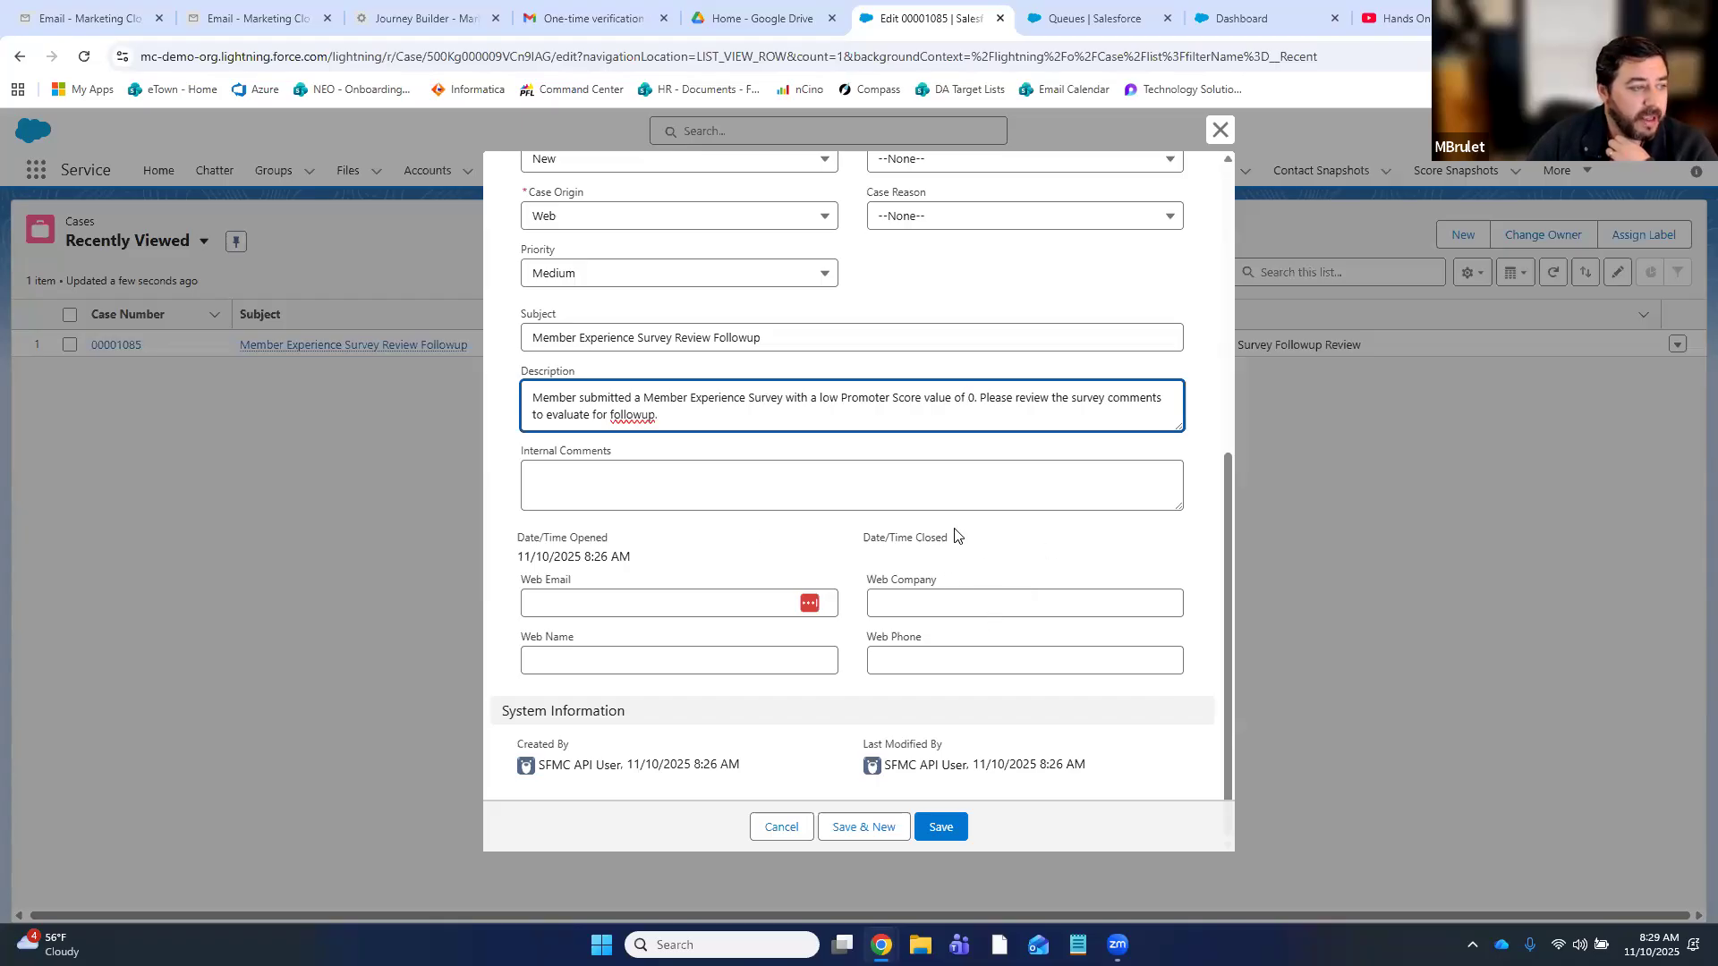
scroll(953, 534, "up", 2)
scroll(953, 534, "up", 4)
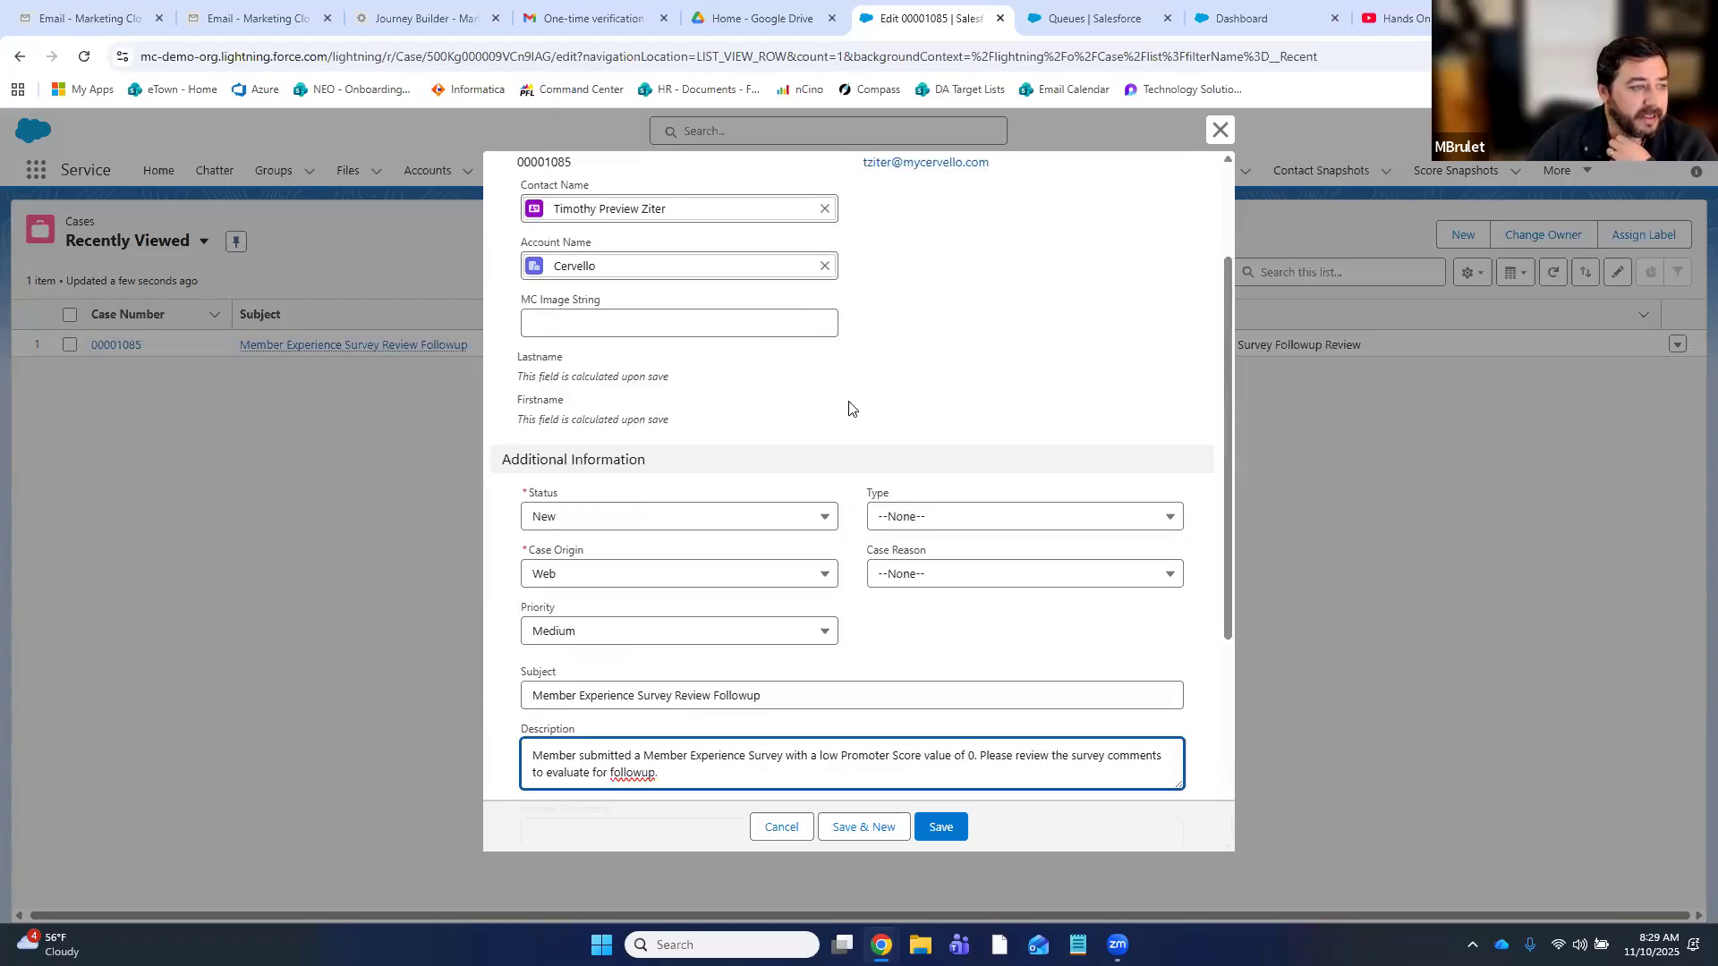
- Change case 00001085's Status to On Hold and save it
left_click(754, 529)
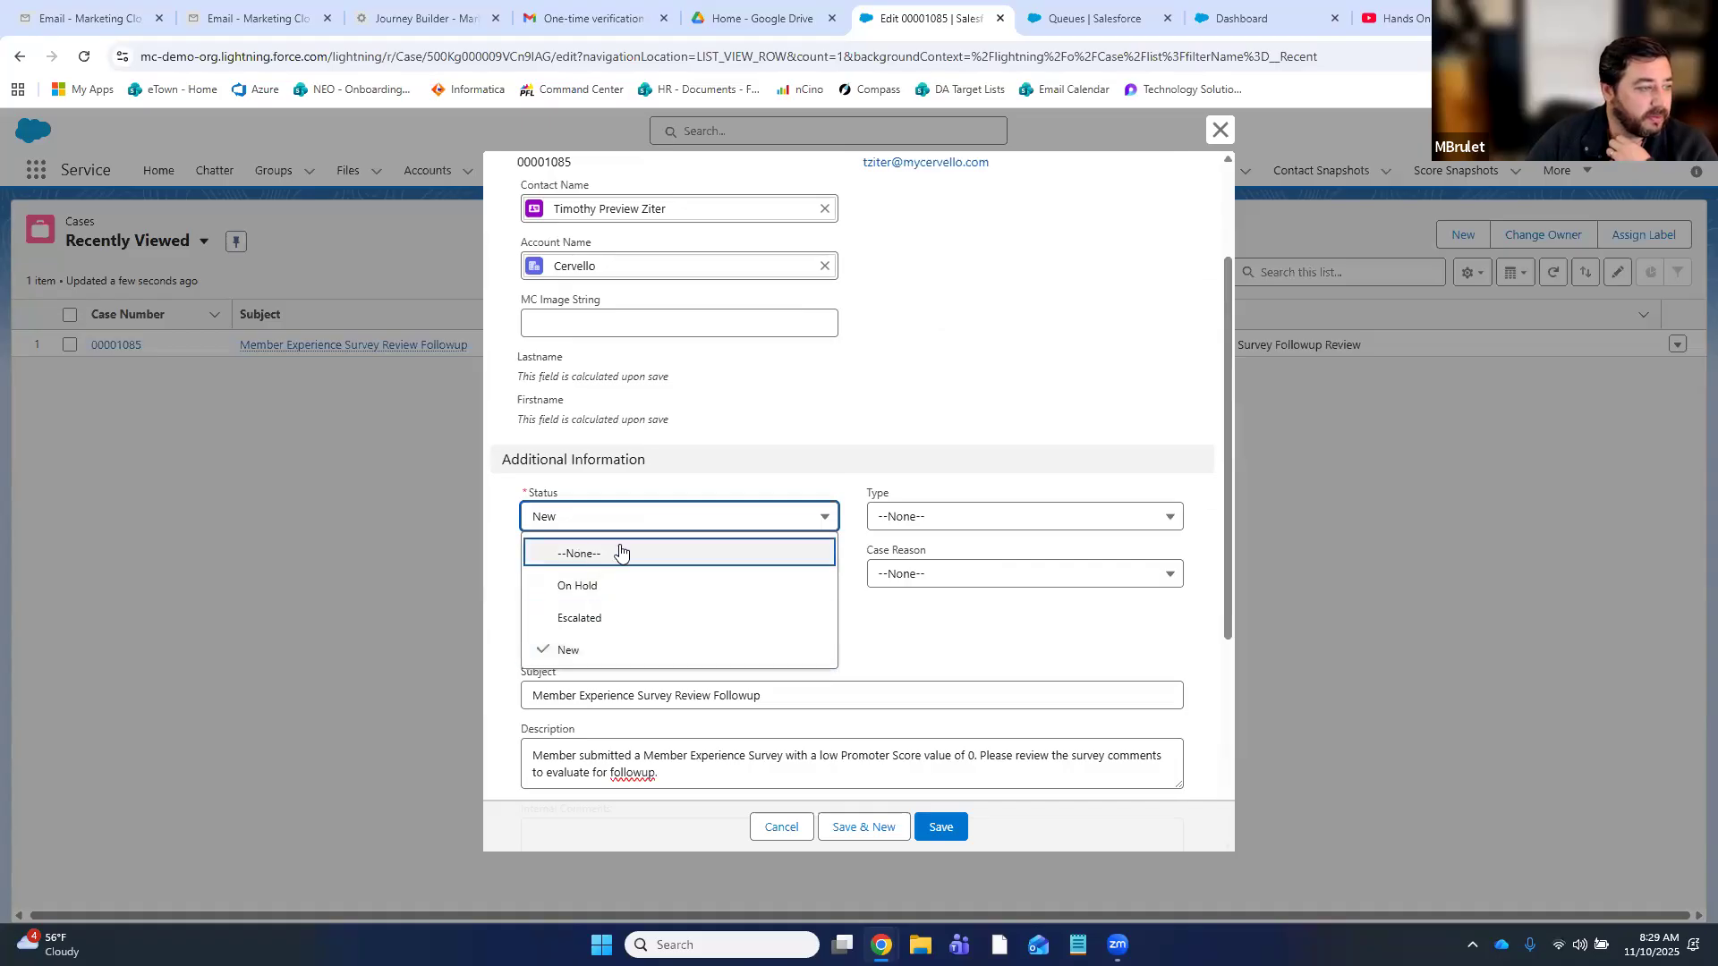
left_click(1116, 358)
scroll(988, 669, "up", 3)
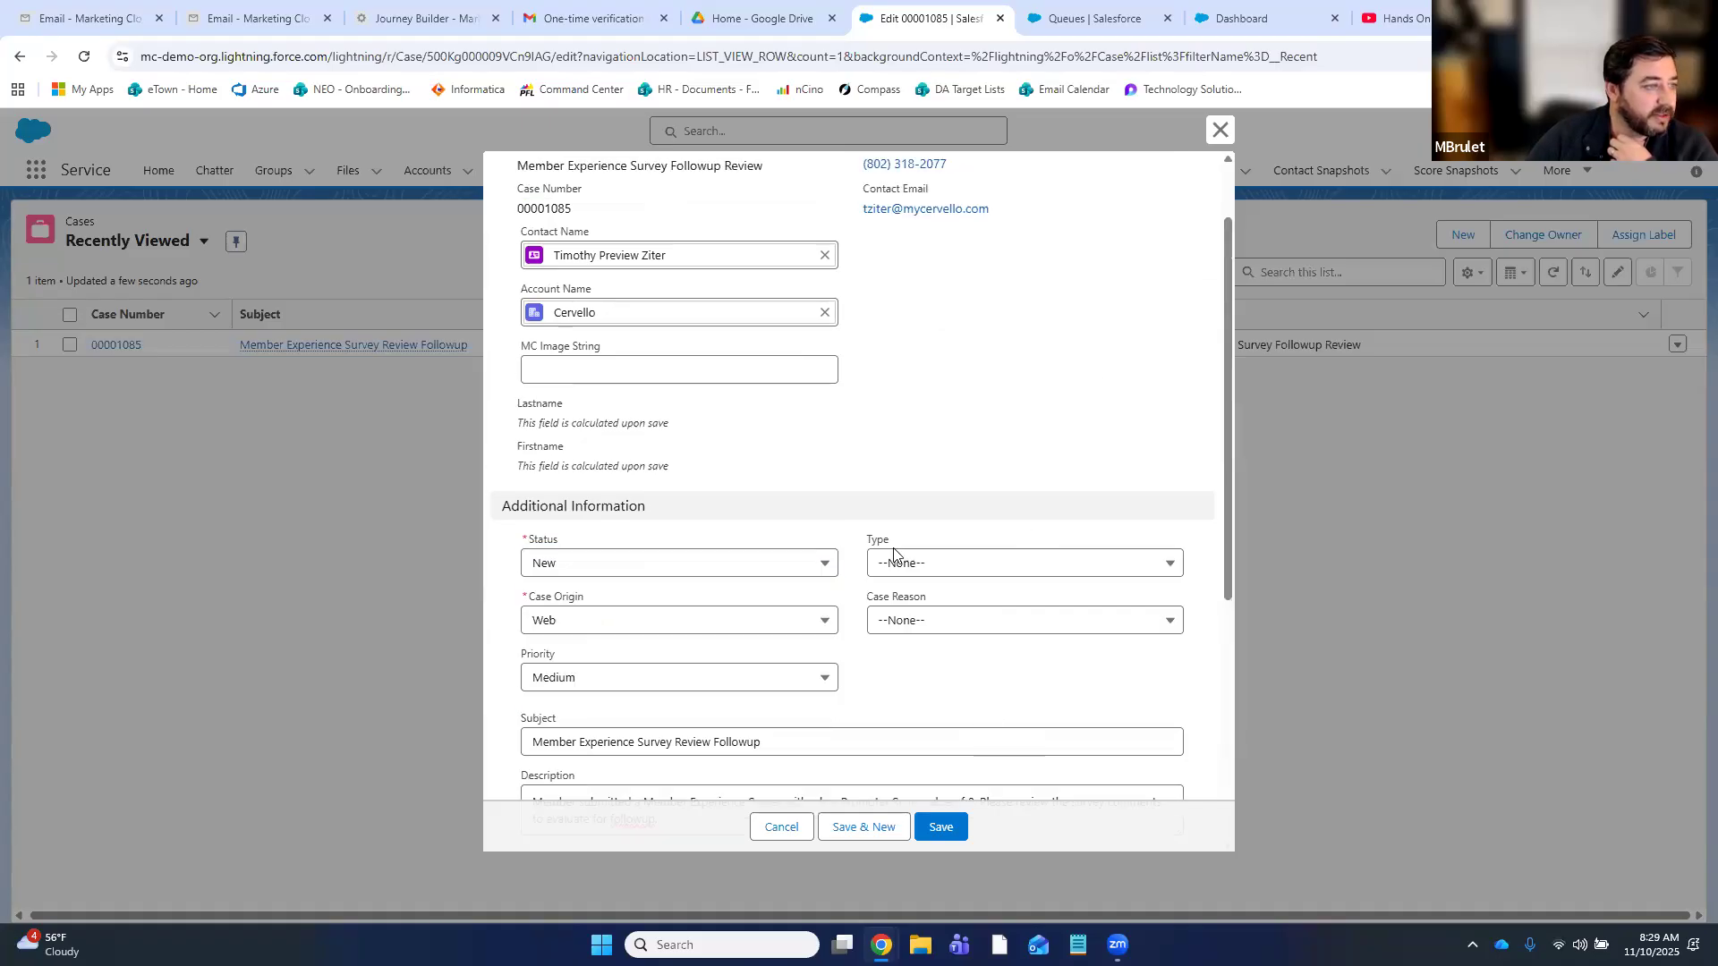
scroll(859, 564, "down", 1)
left_click(682, 593)
left_click(608, 661)
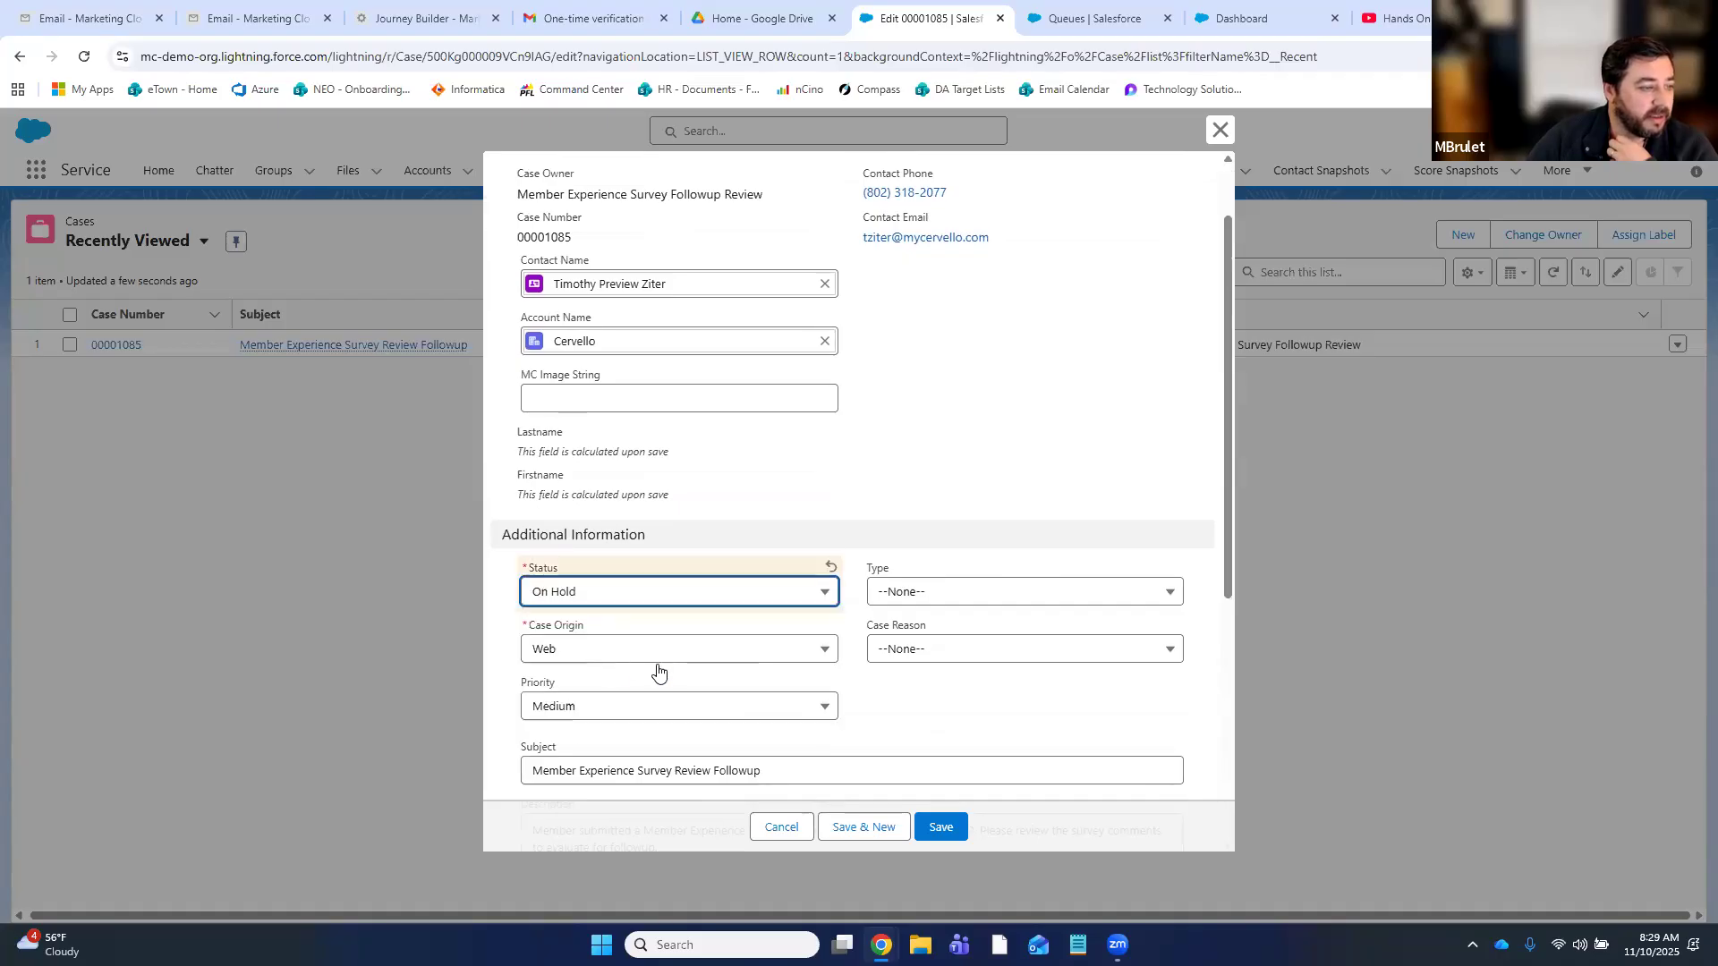
left_click(942, 834)
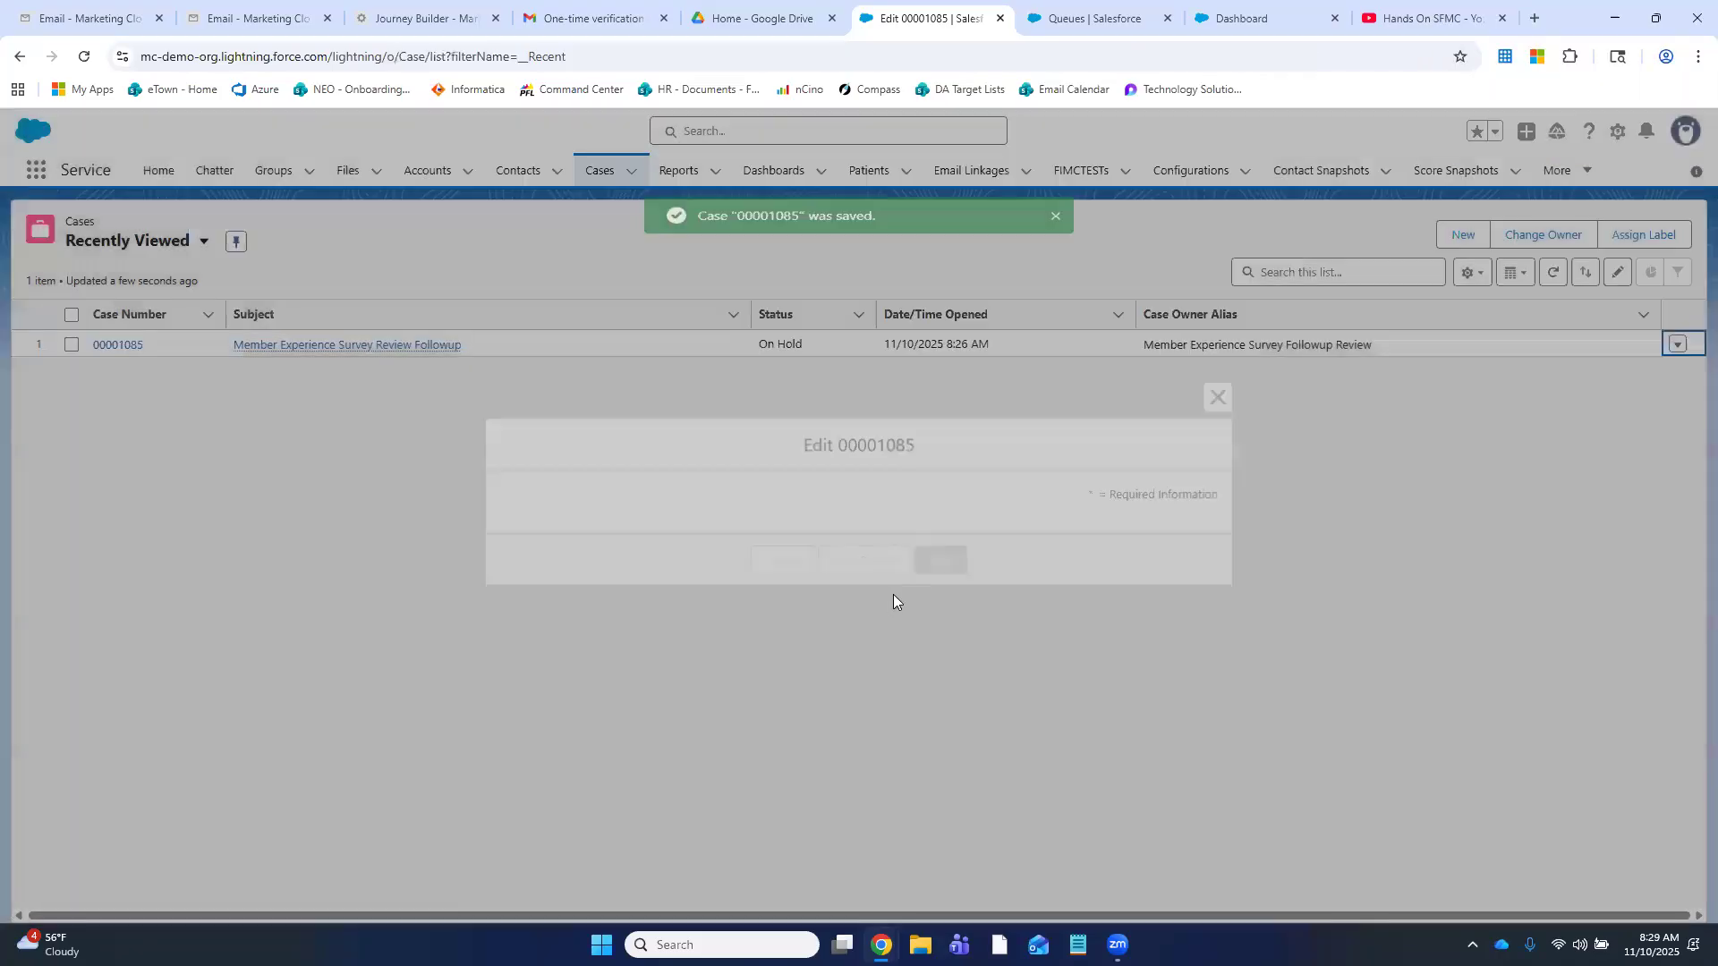
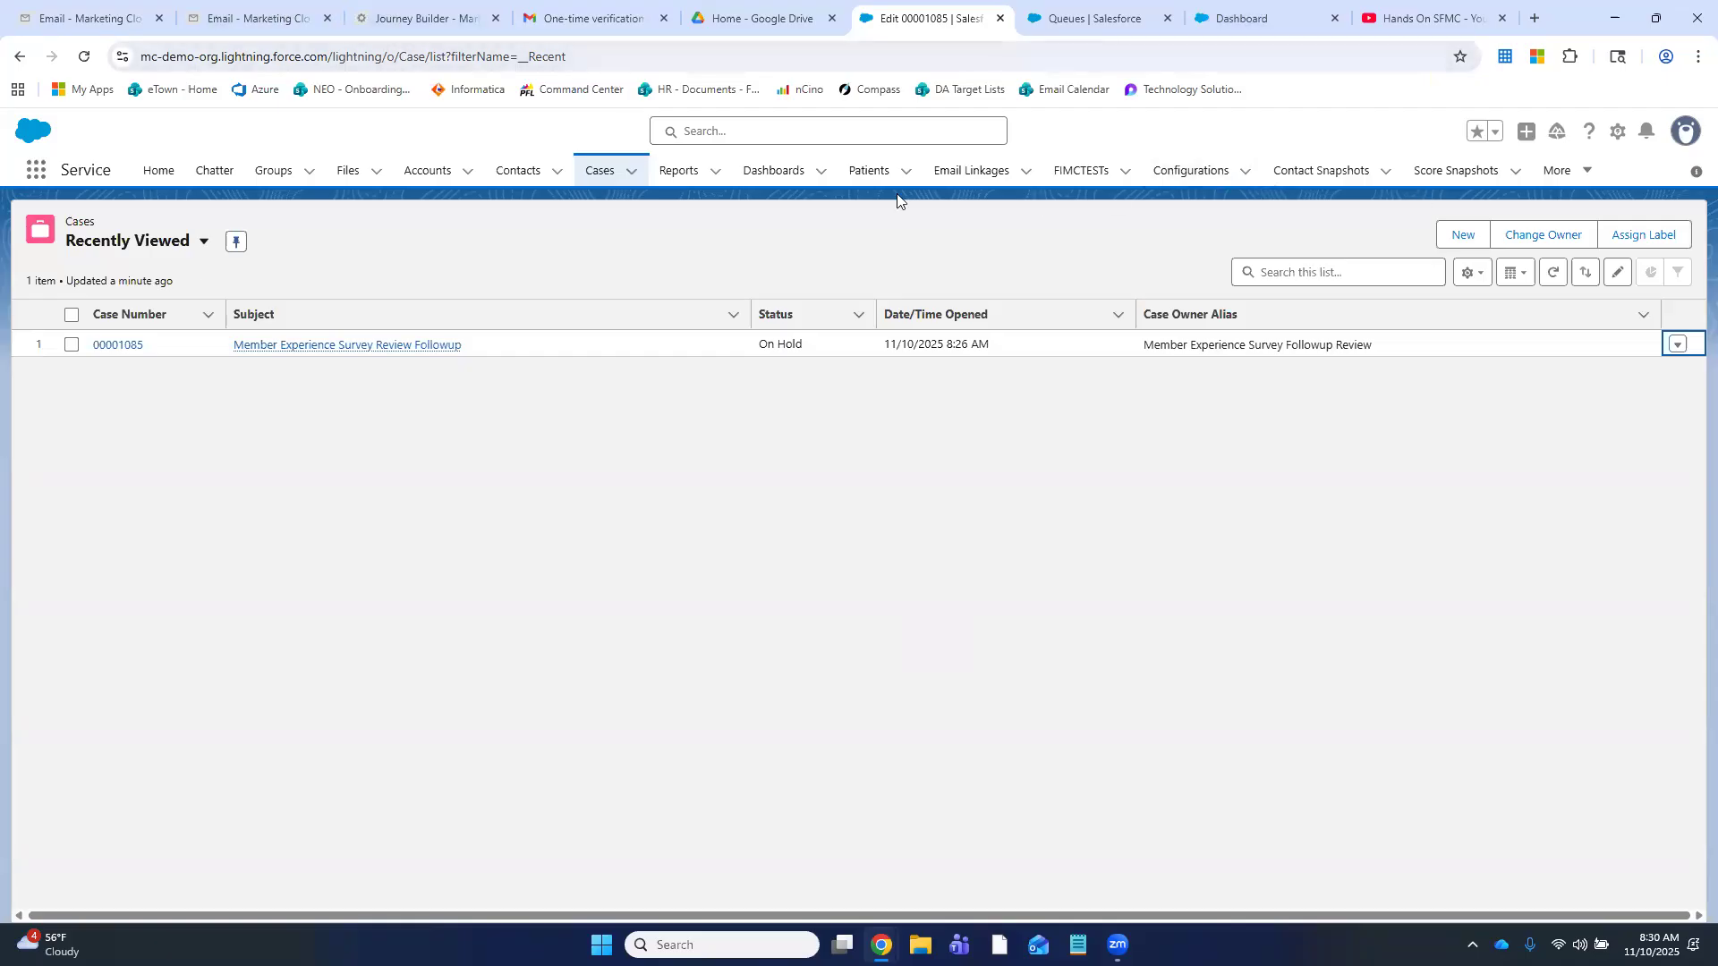
- Open the Member Experience followup case, then open the Member Experience Surveys report from recent reports
left_click(714, 171)
left_click(721, 238)
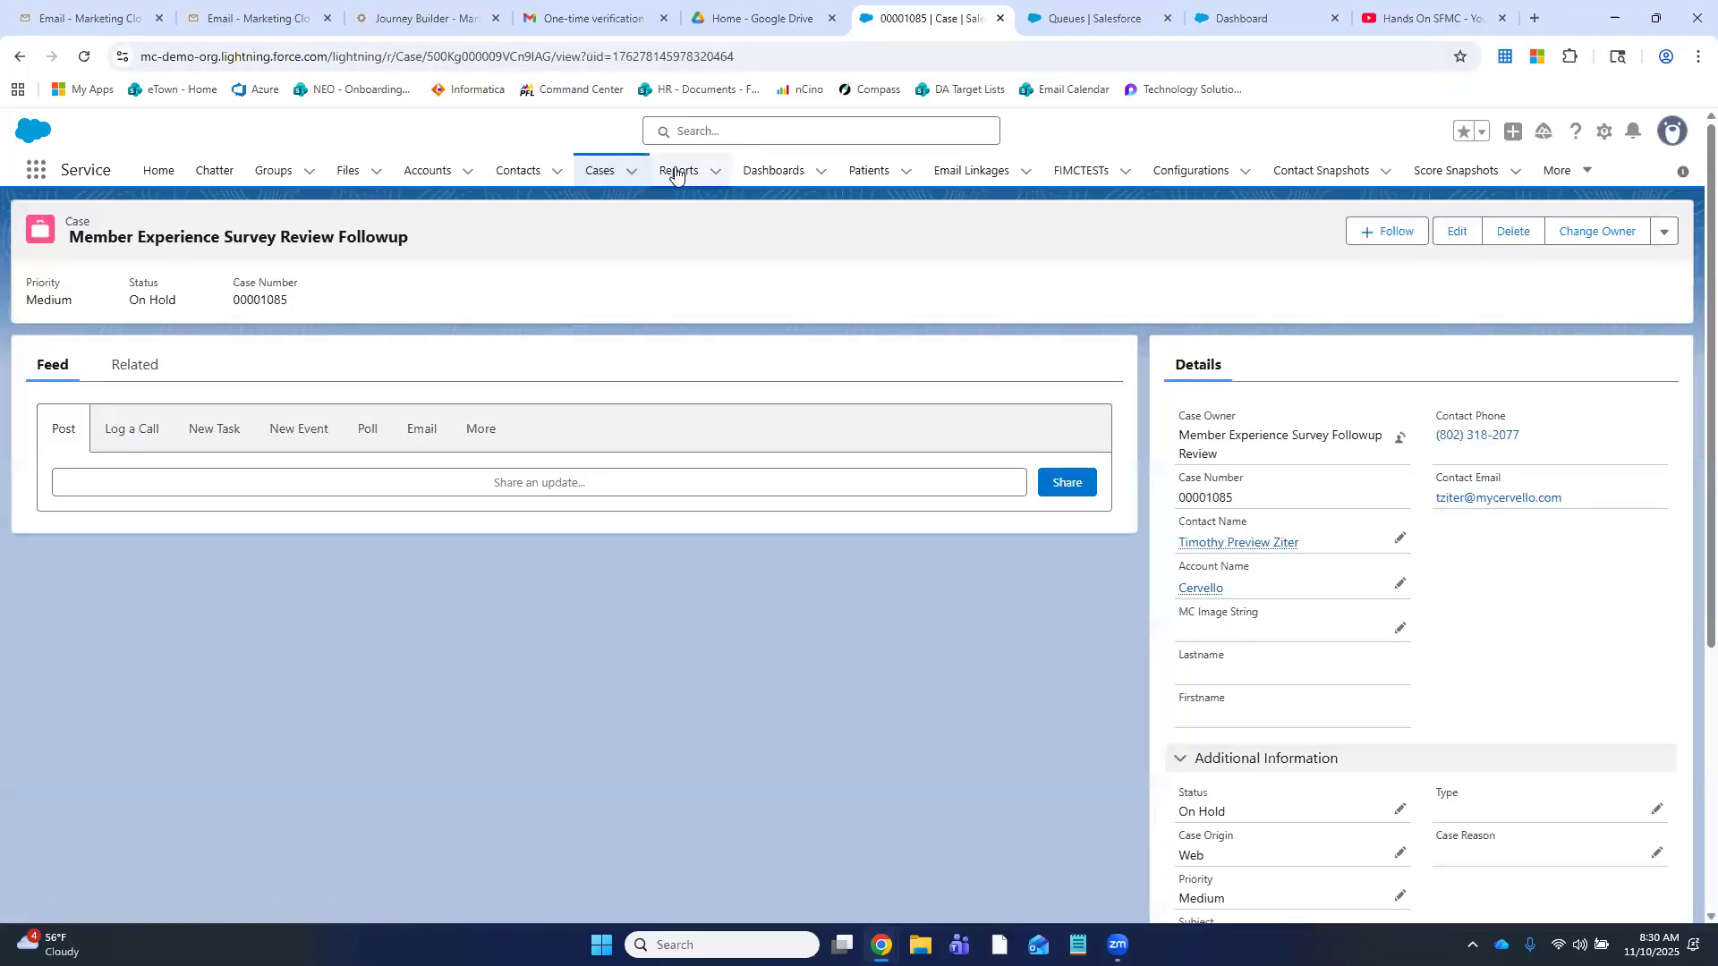
left_click(677, 173)
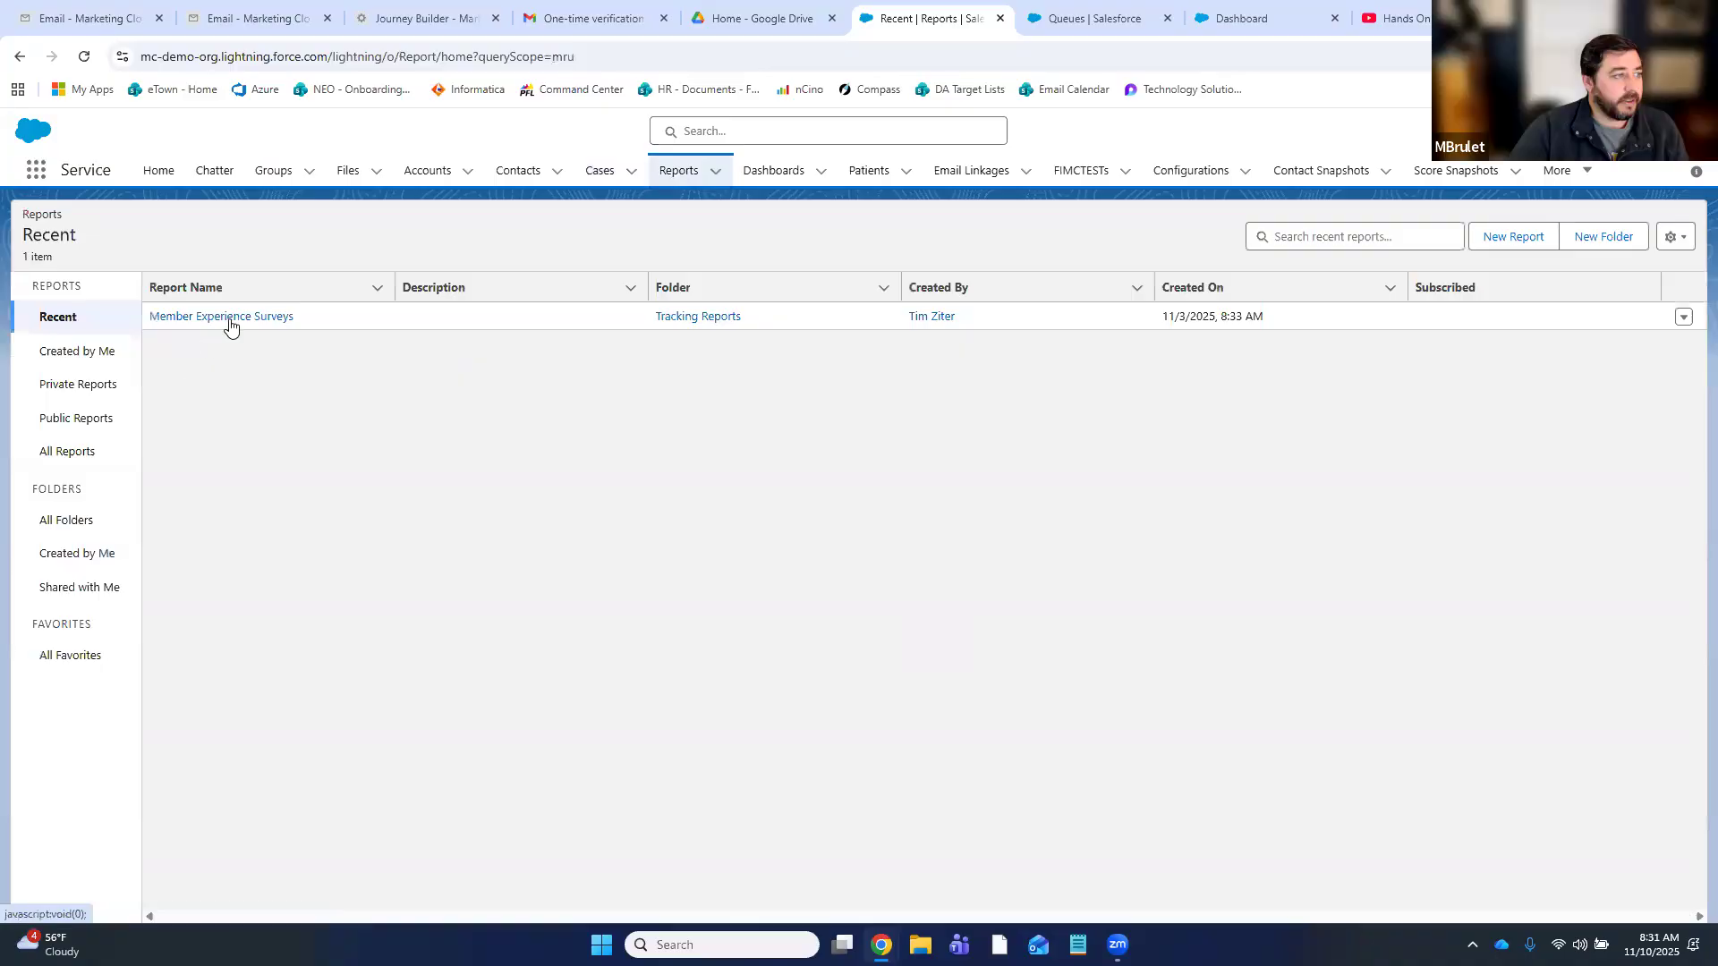
left_click(230, 322)
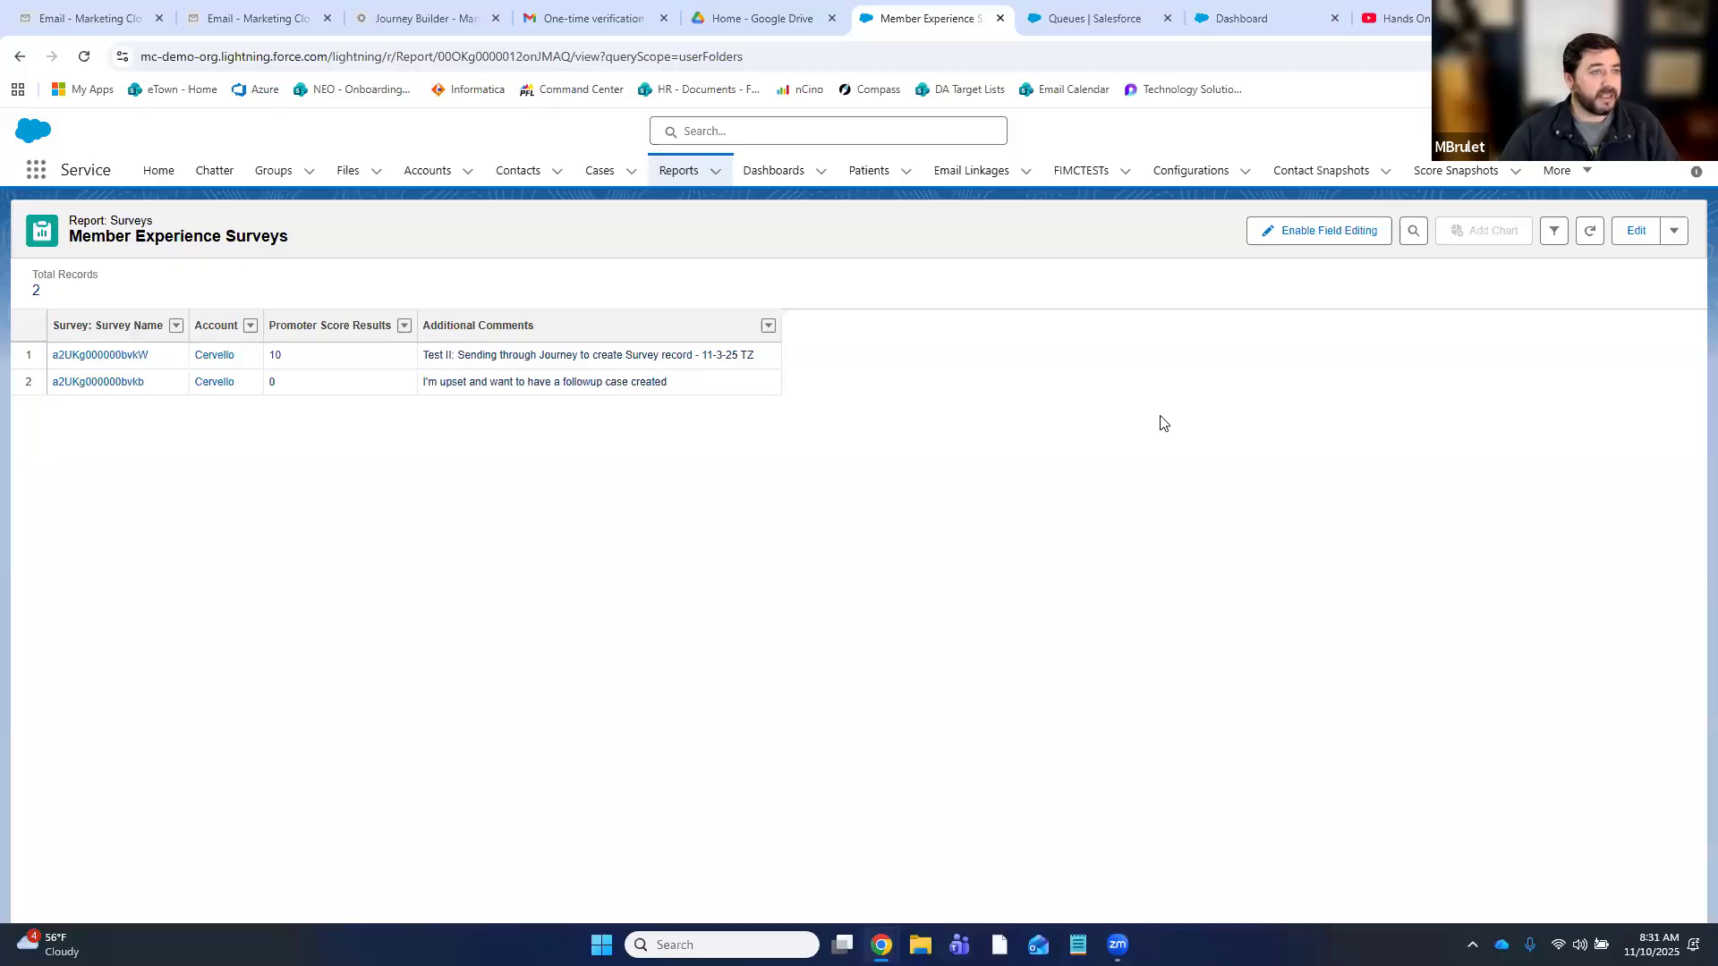
left_click(425, 18)
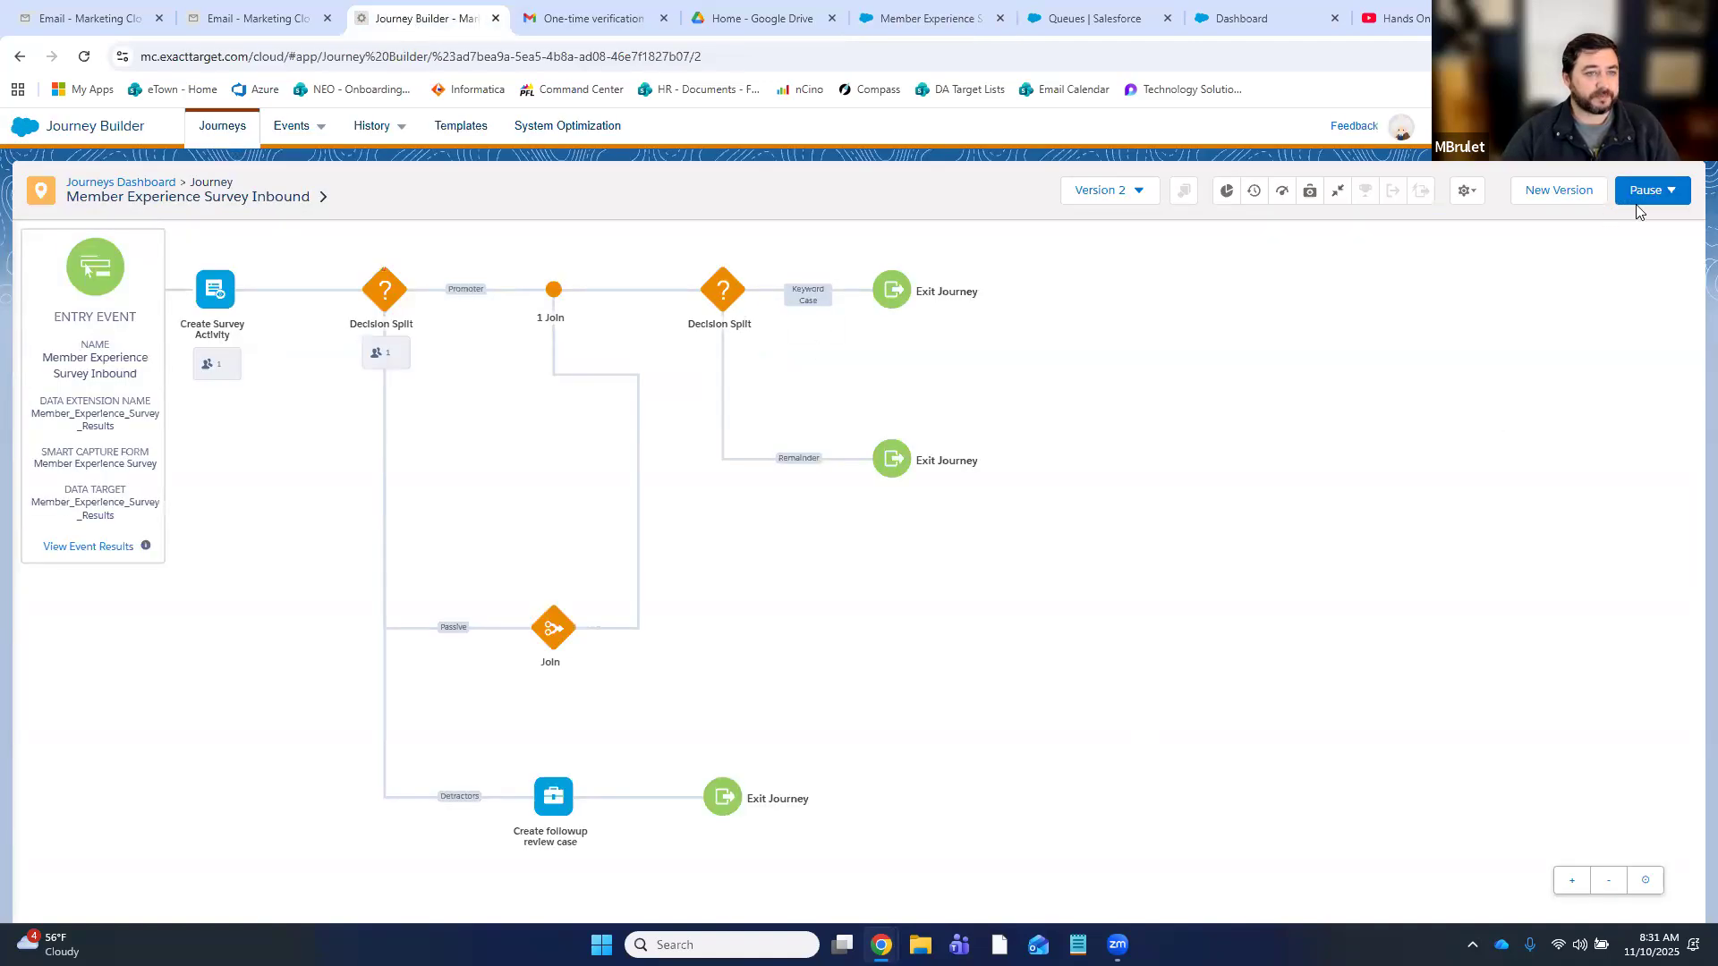
- Stop all versions of the running journey and create a new editable Version 3
left_click(1587, 334)
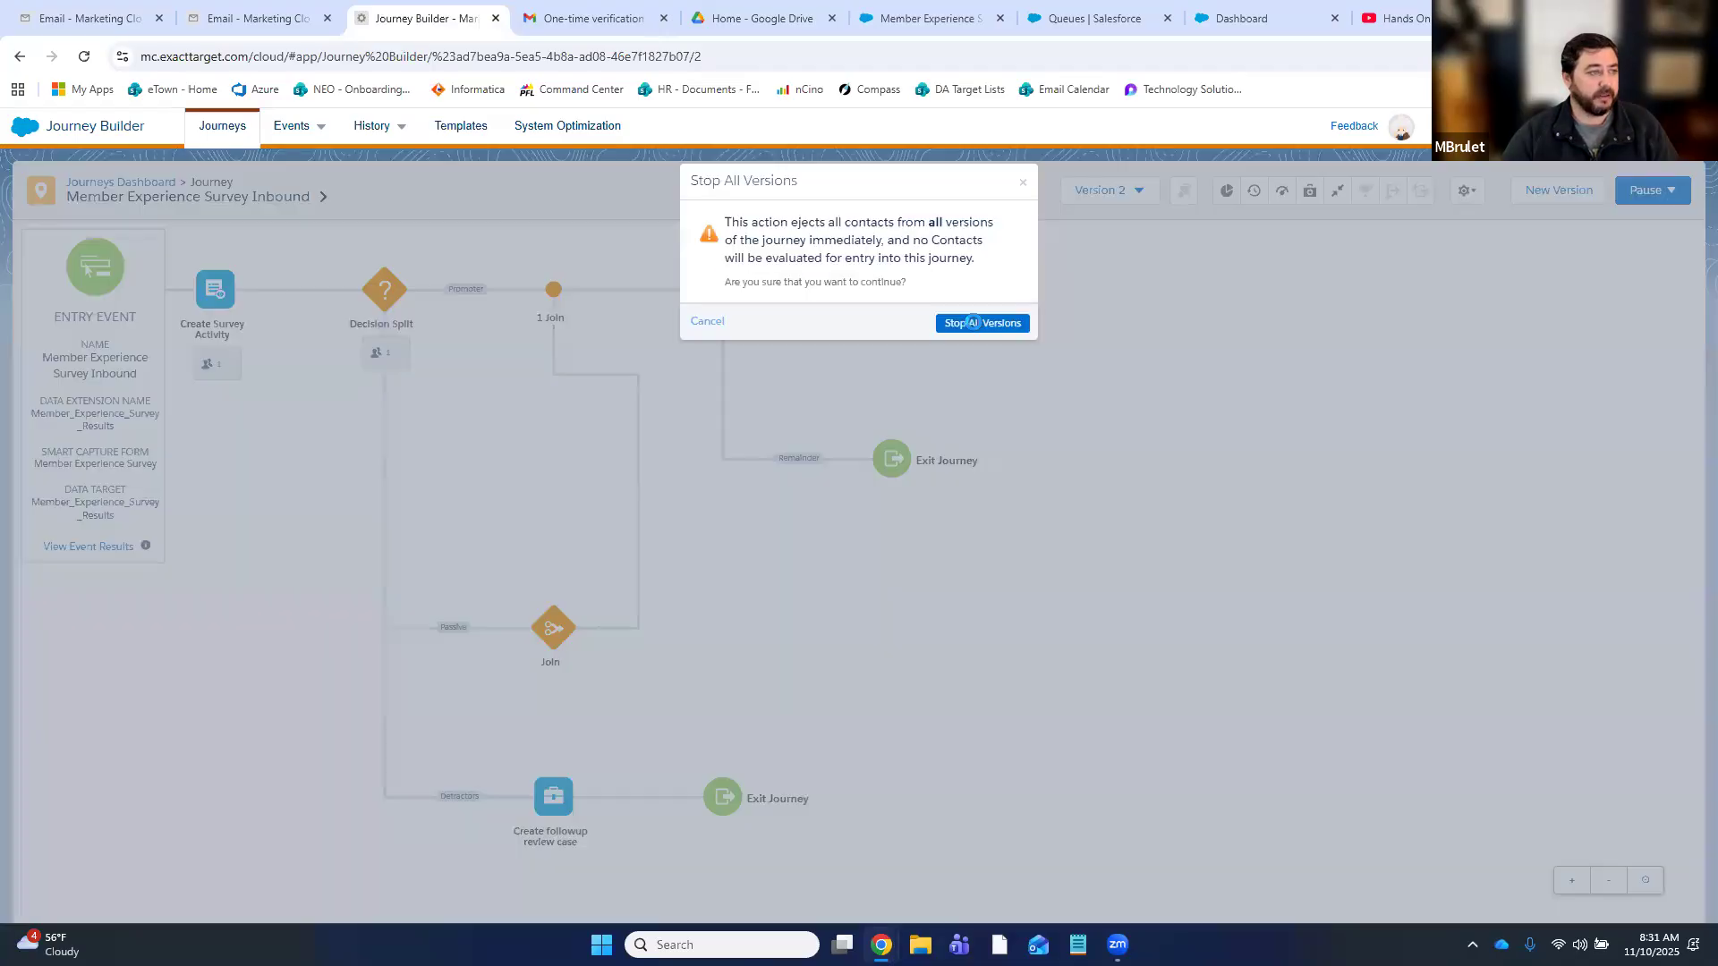
left_click(972, 322)
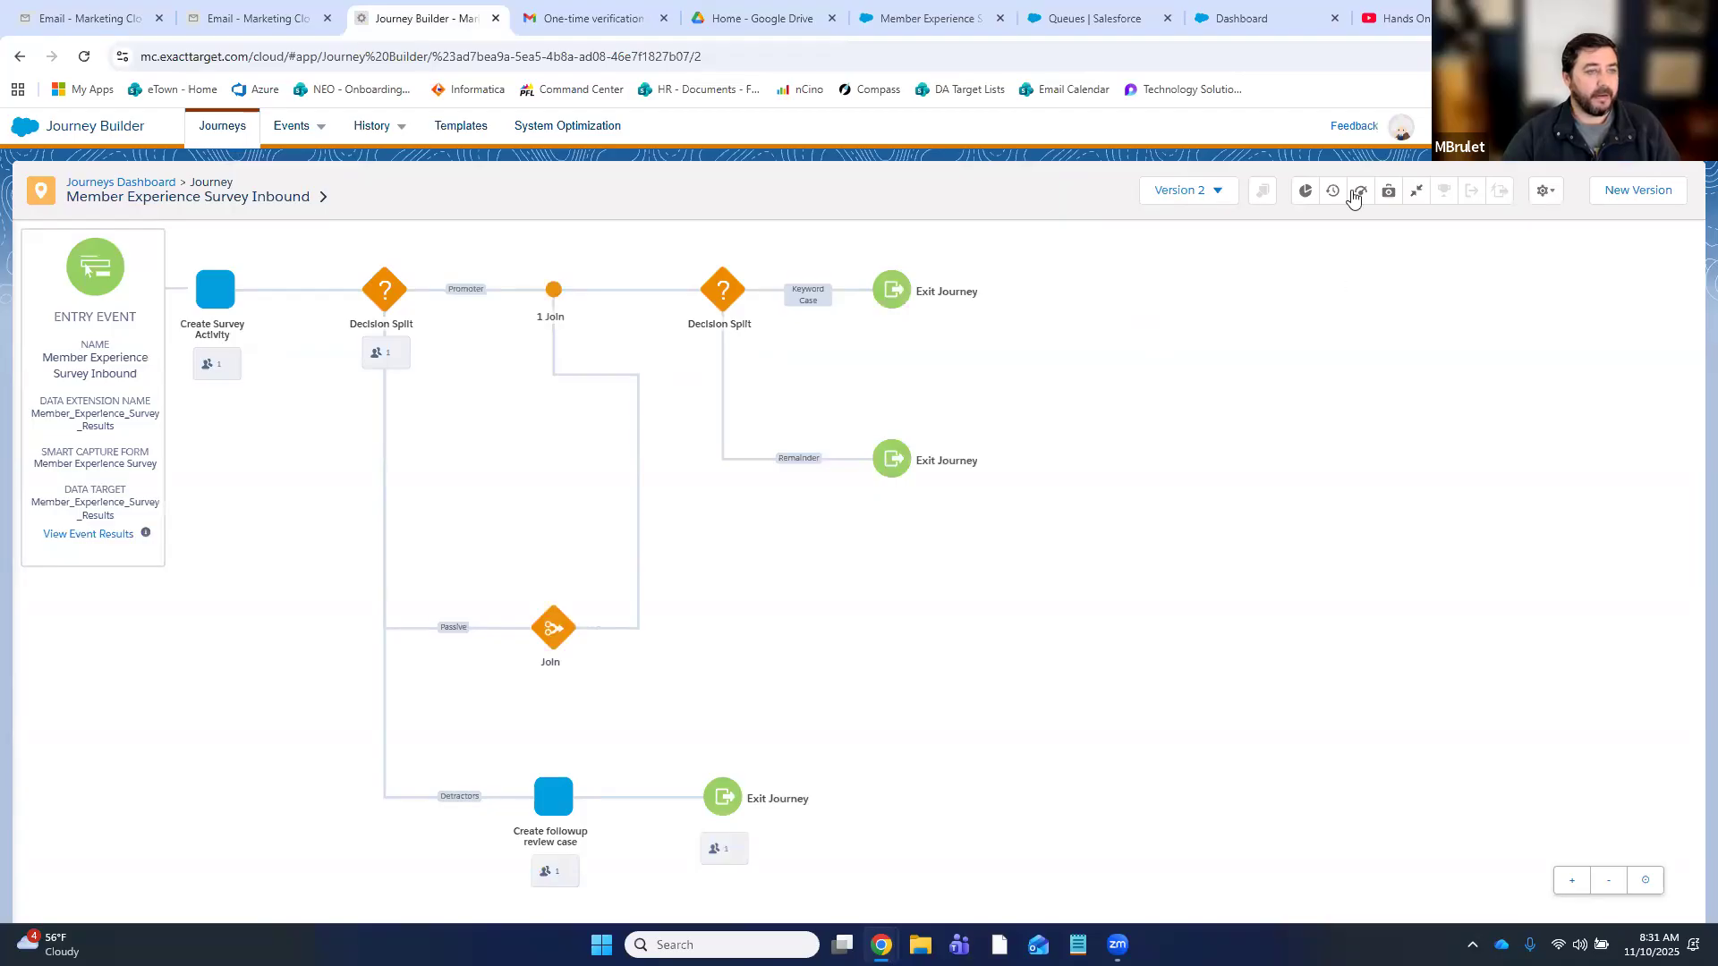
left_click(1657, 194)
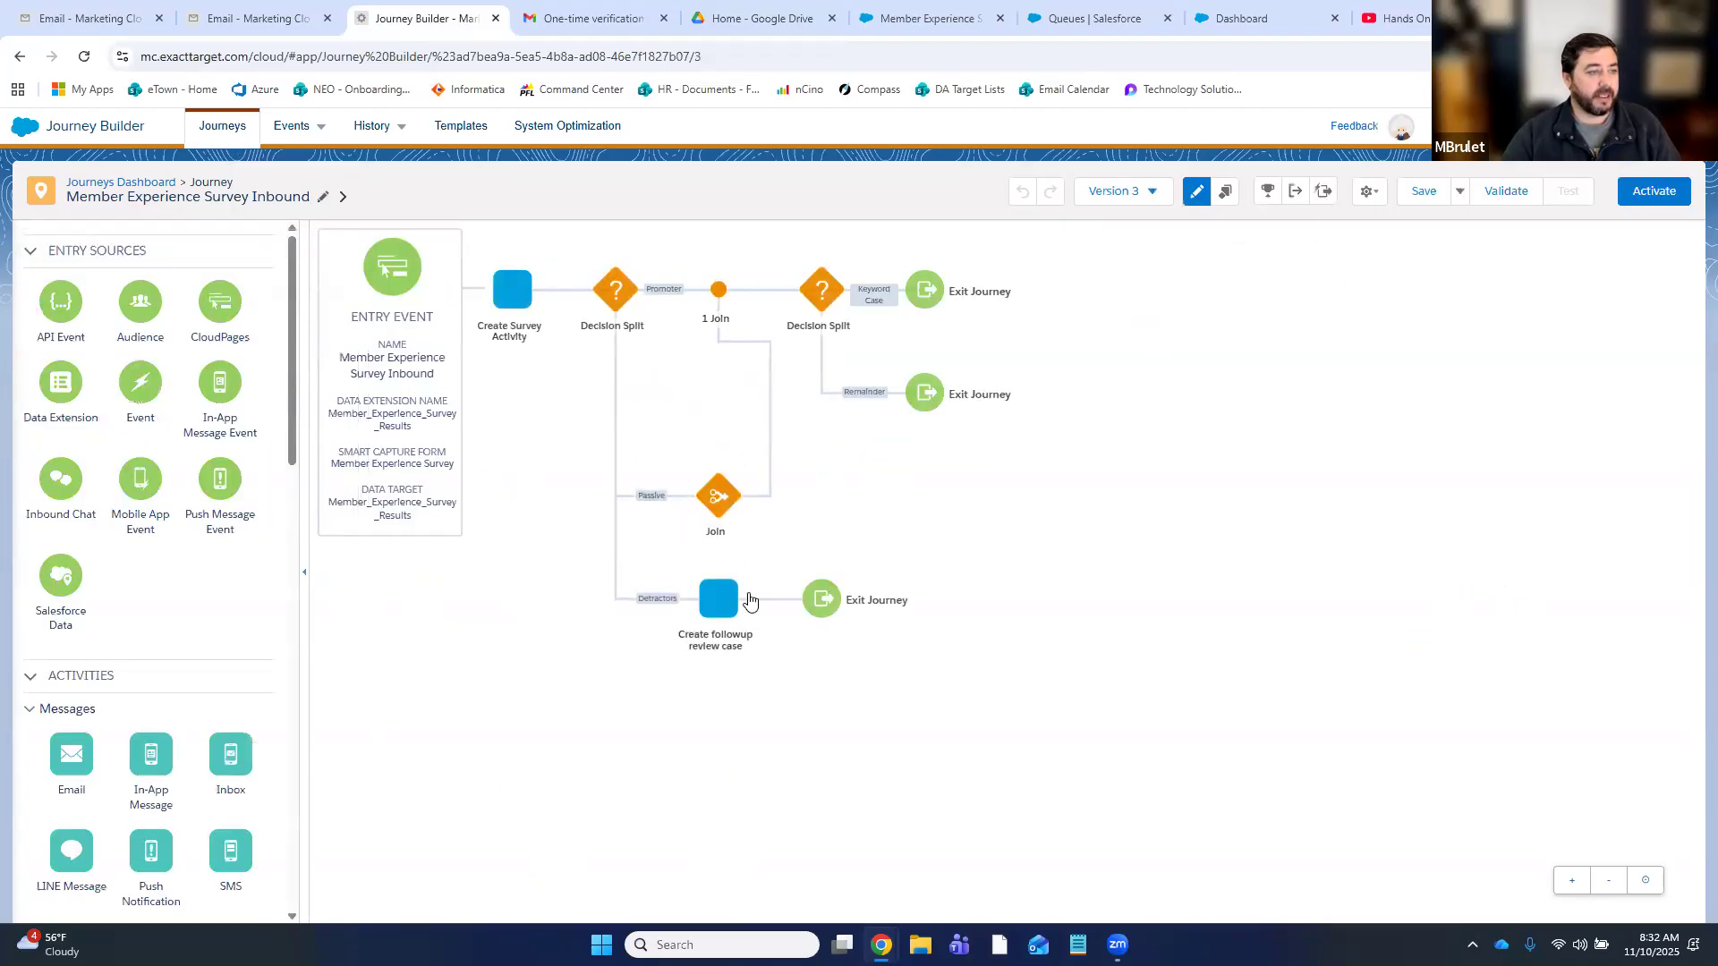
- Leave the keyword decision split unchanged and place a Case activity on its Keyword Case branch
left_click(821, 295)
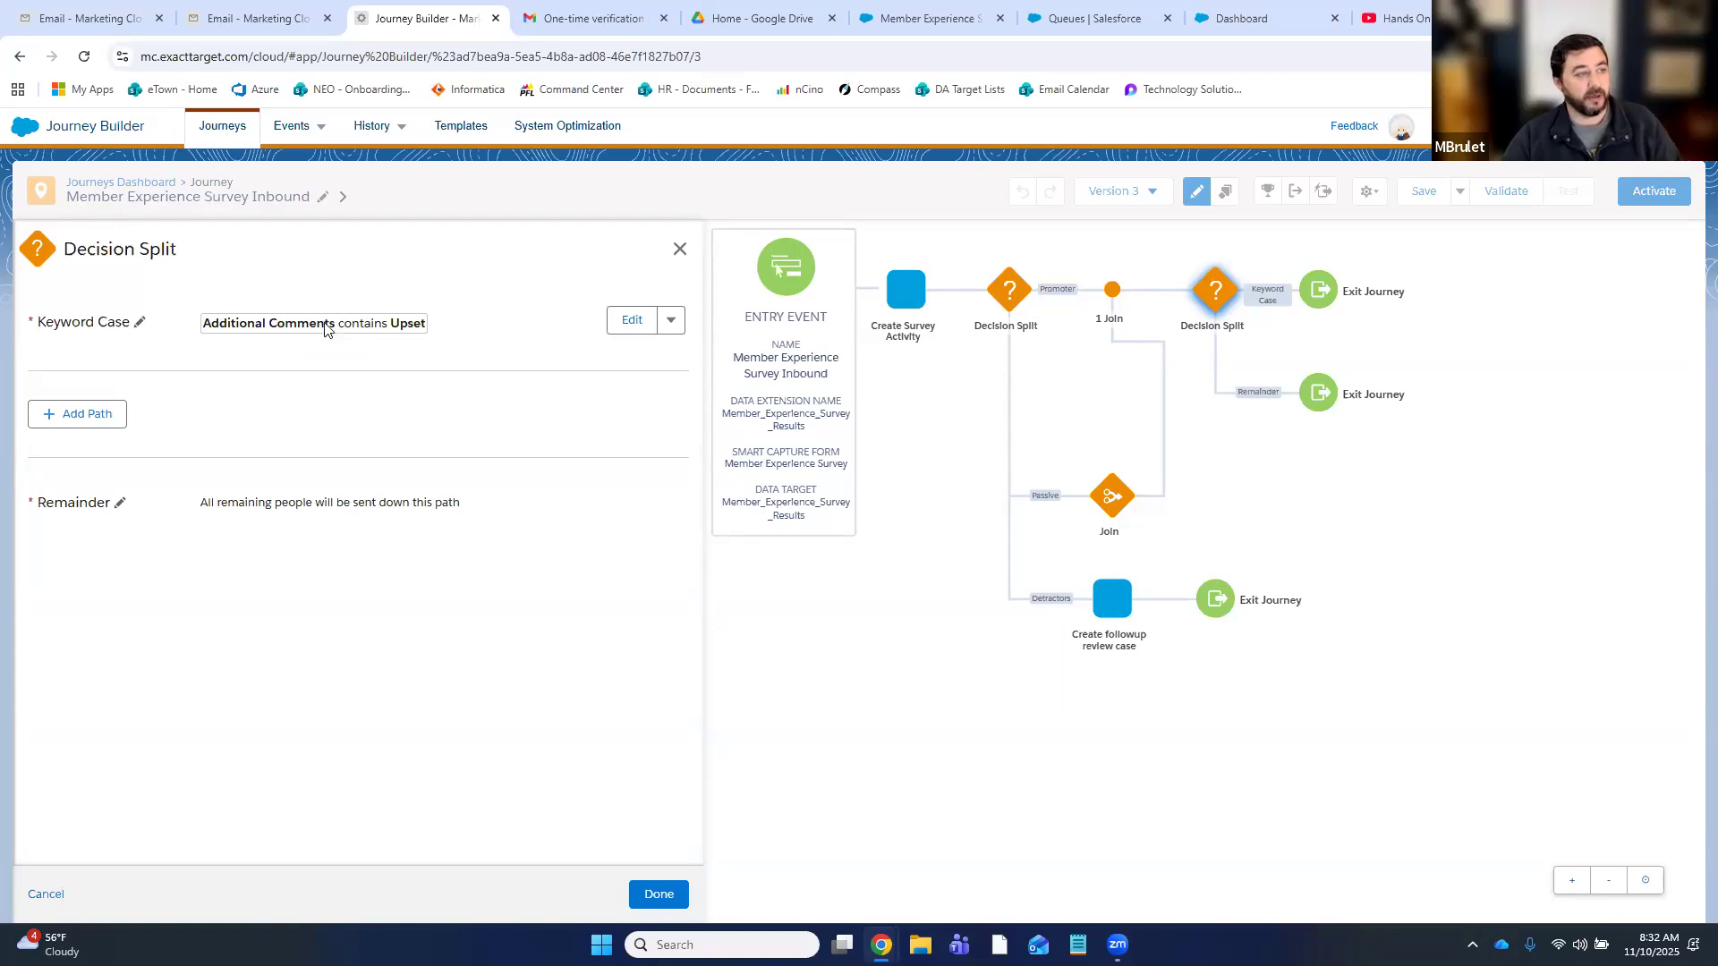
left_click(680, 249)
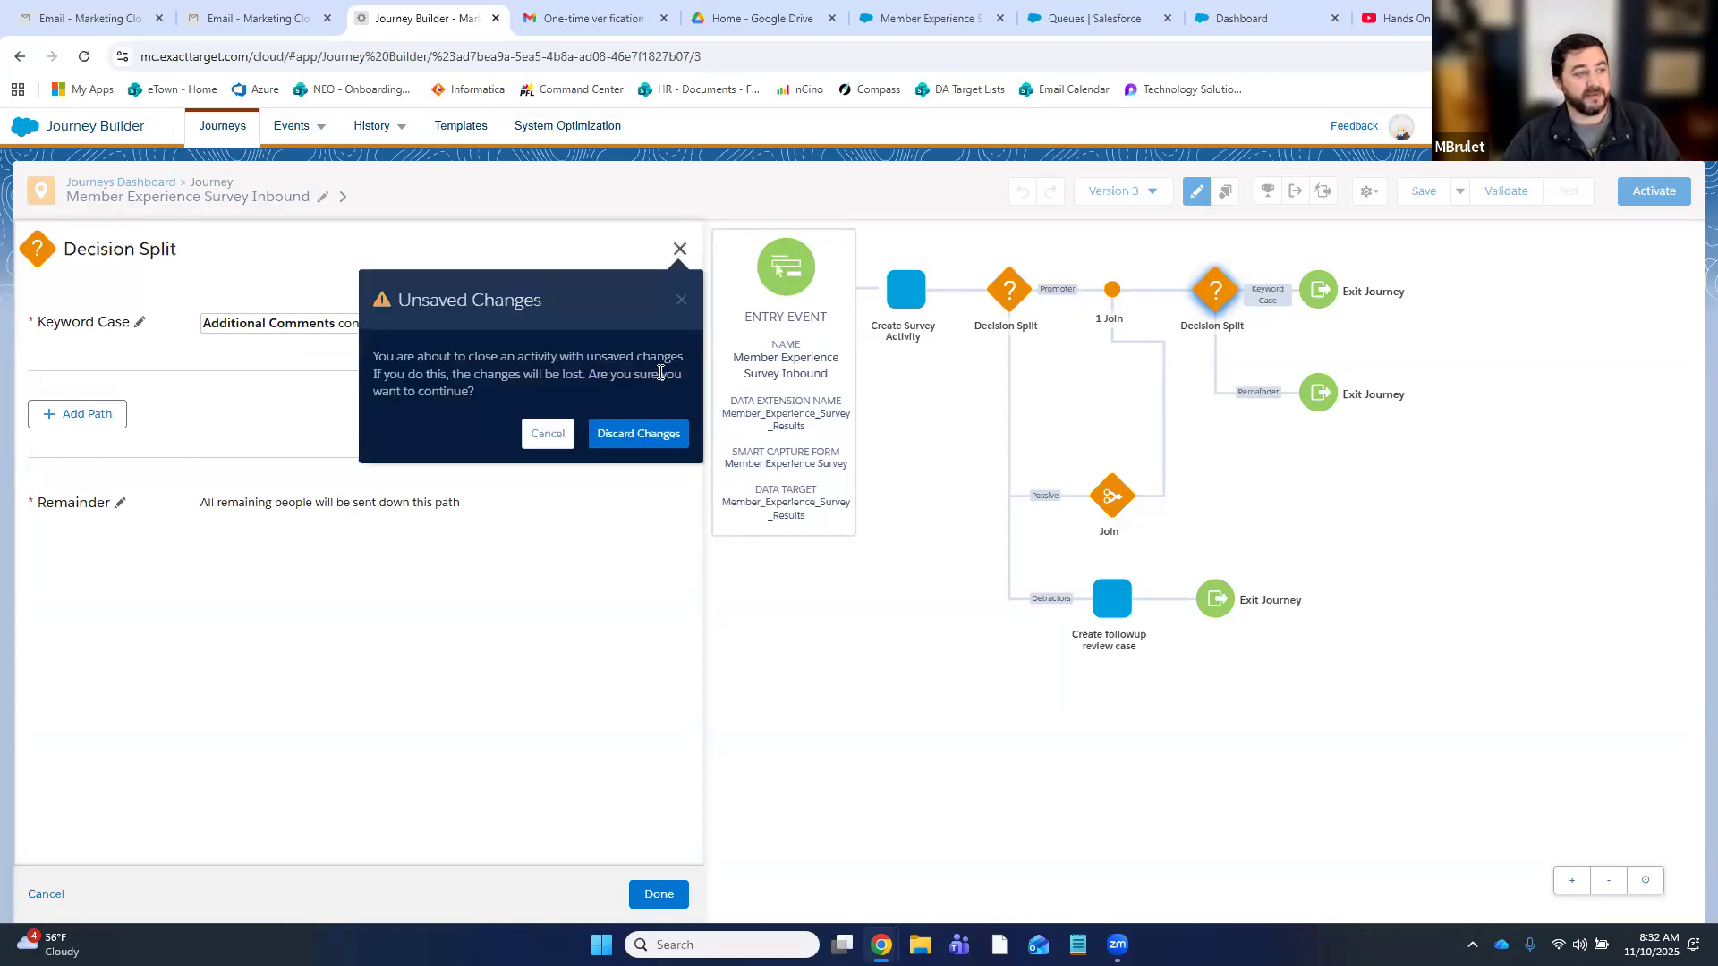
left_click(638, 433)
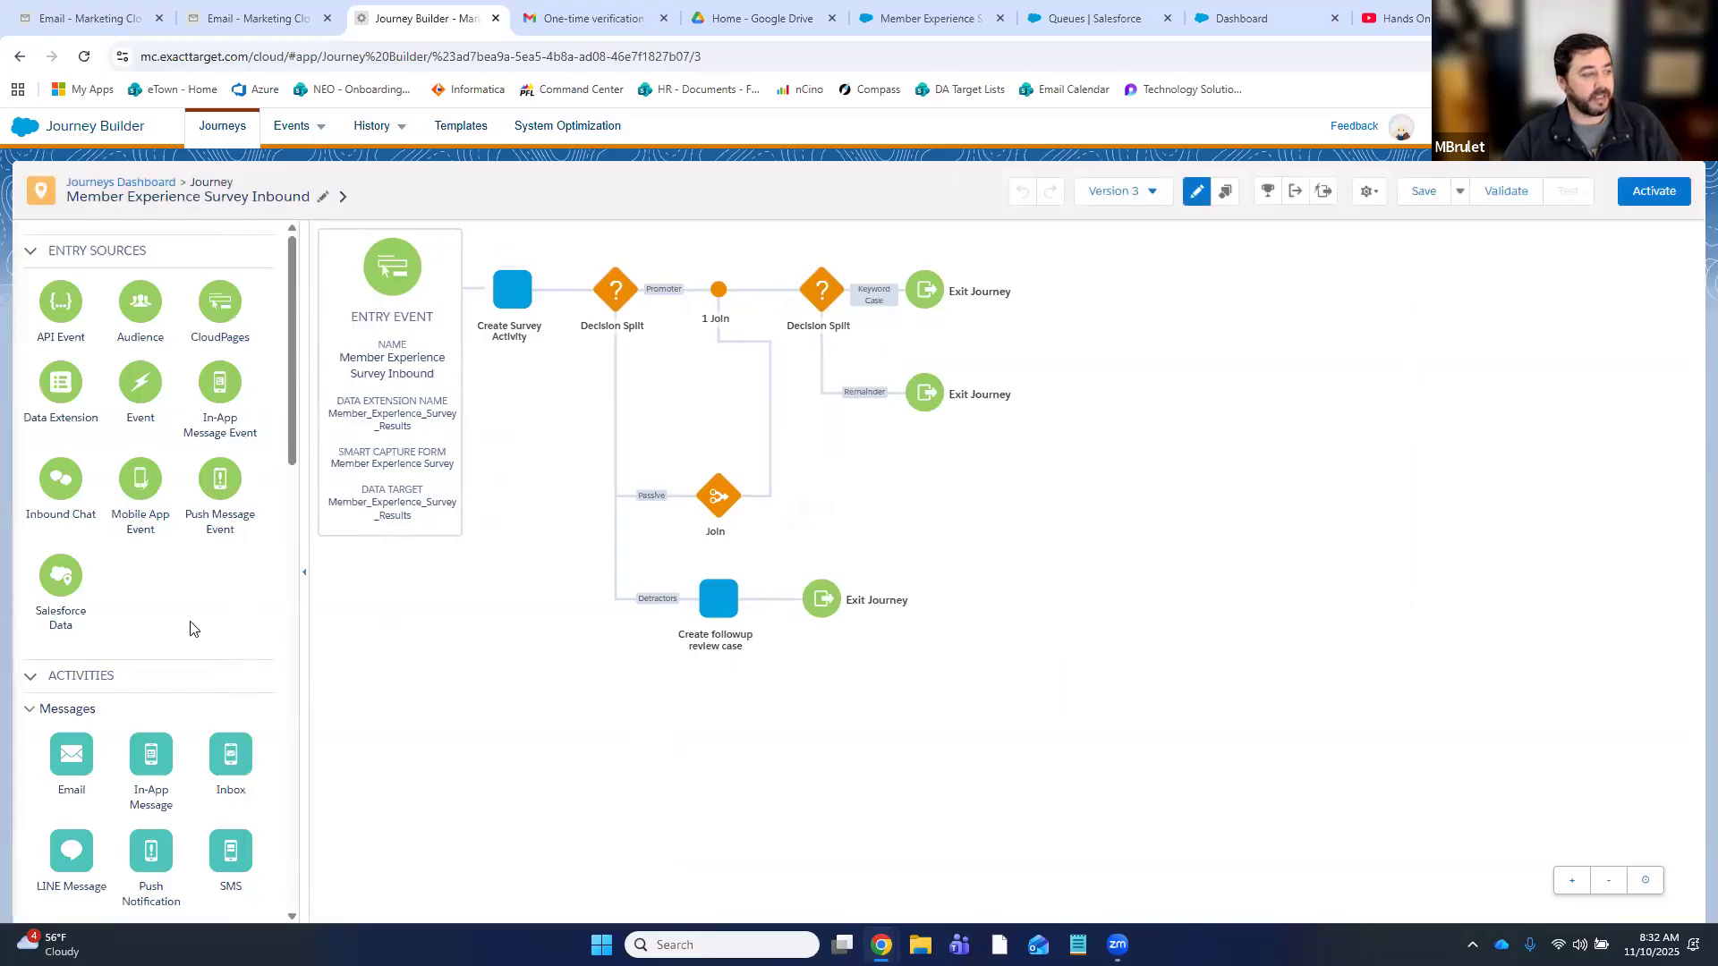
scroll(190, 628, "down", 15)
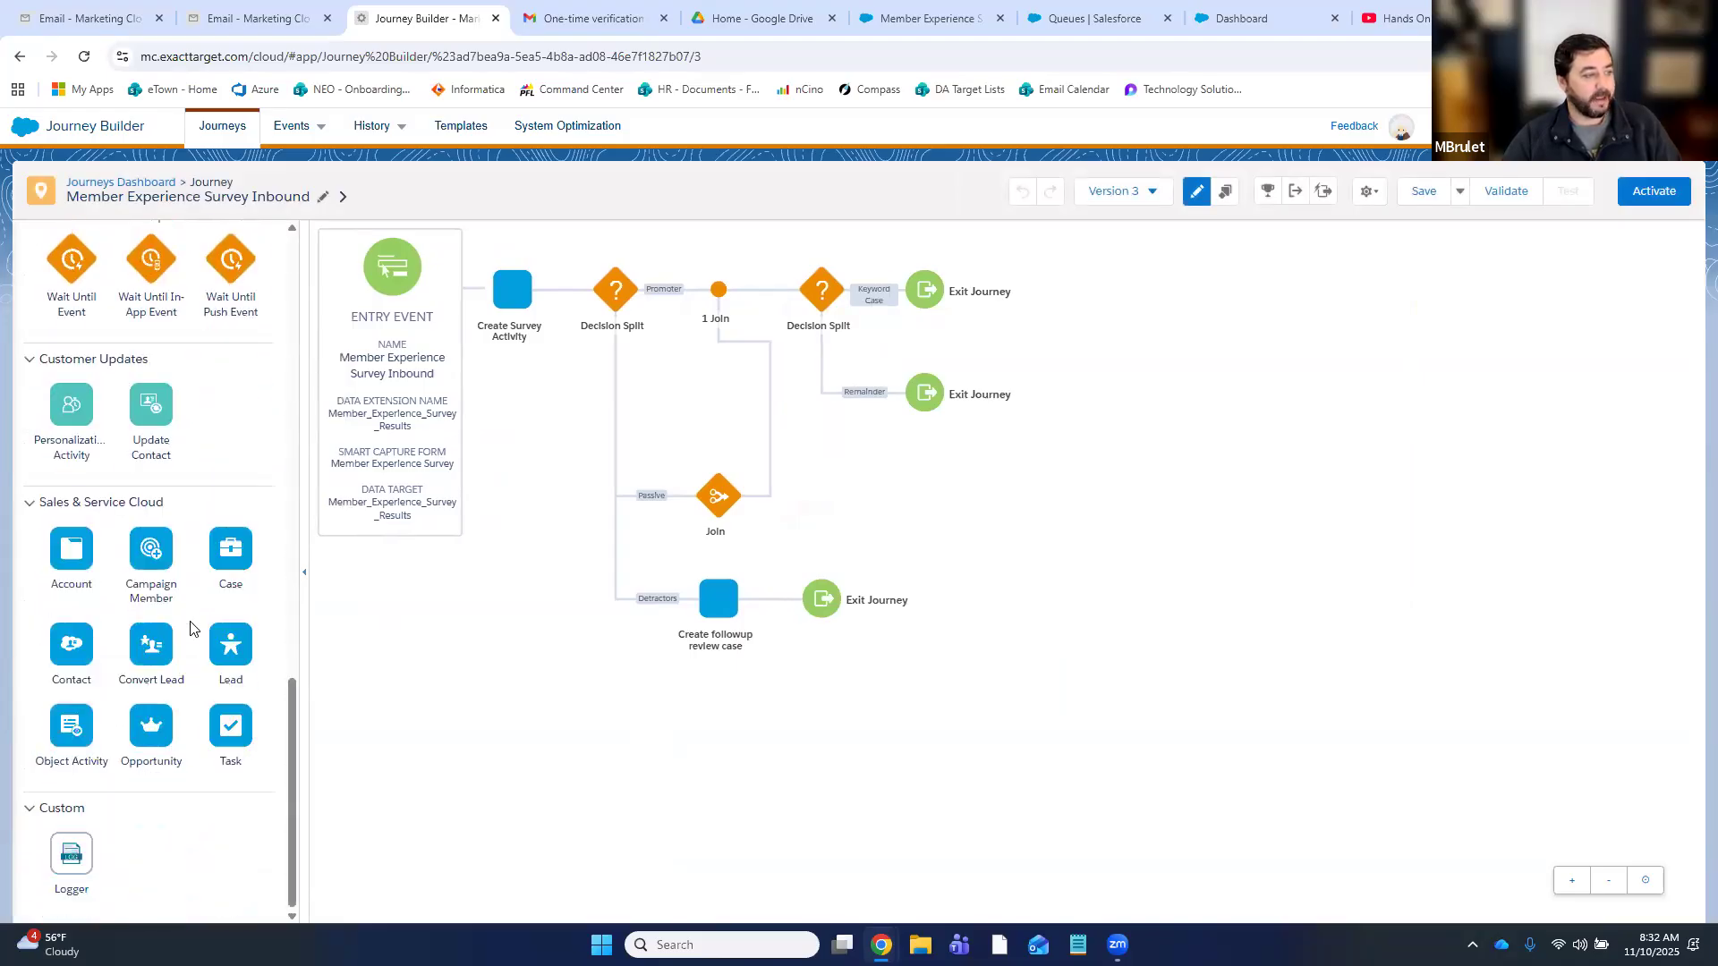
left_click_drag(225, 562, 875, 304)
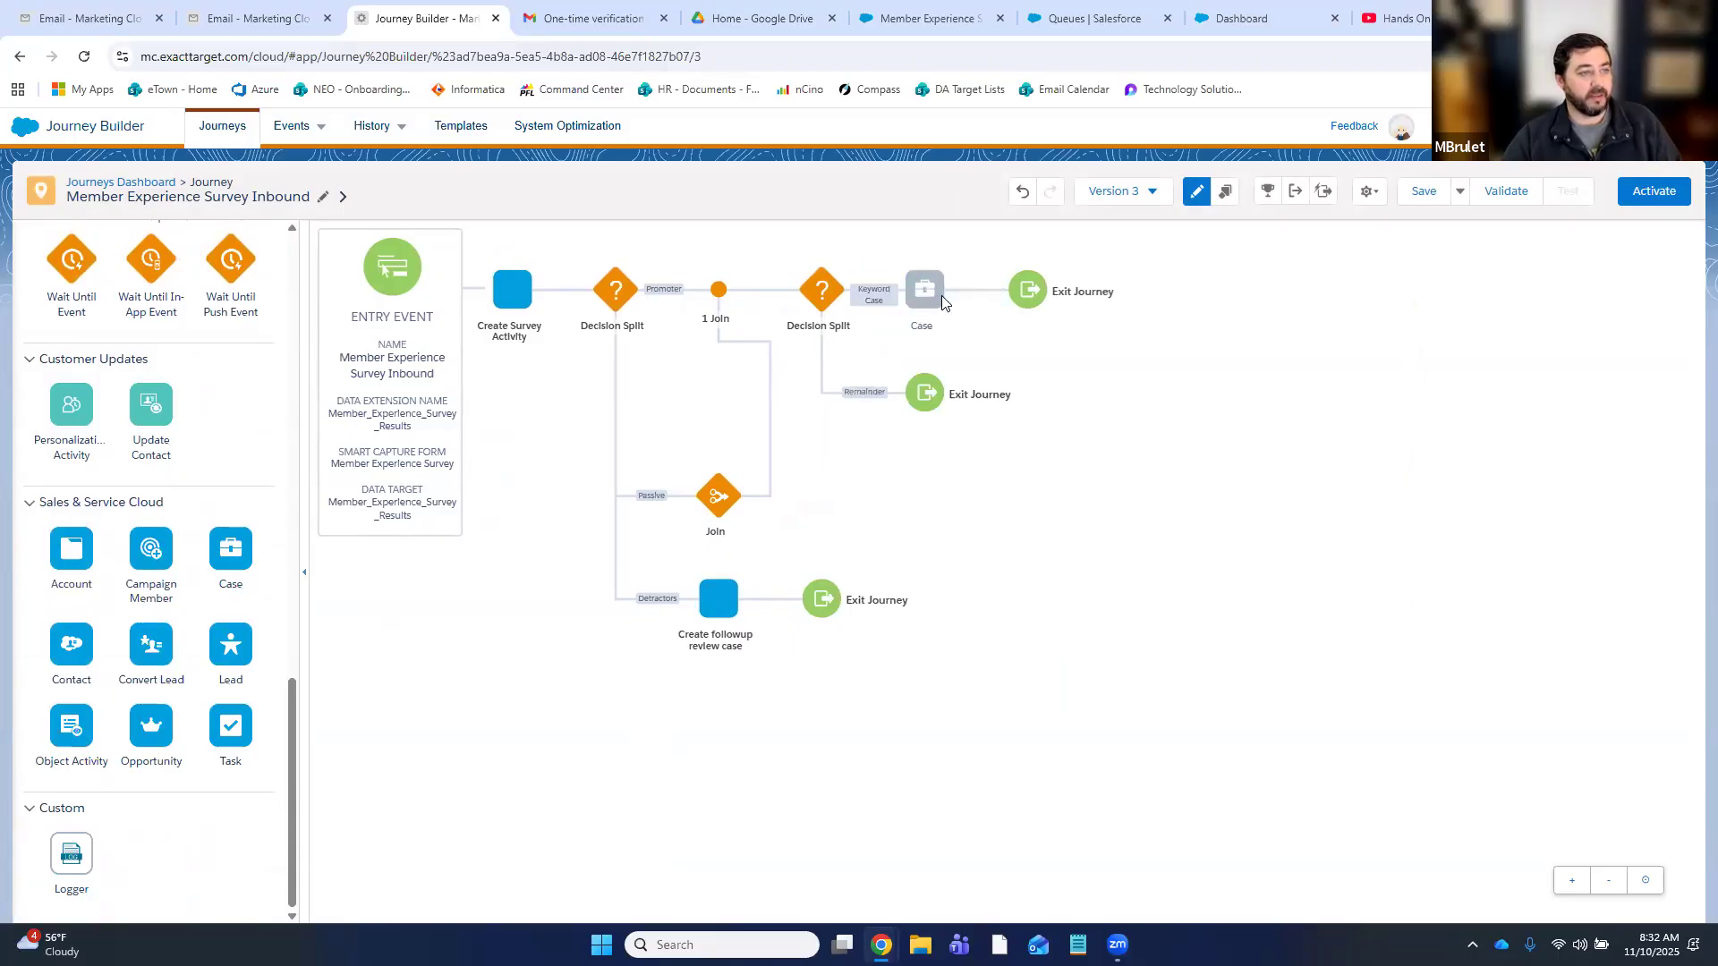
left_click(927, 294)
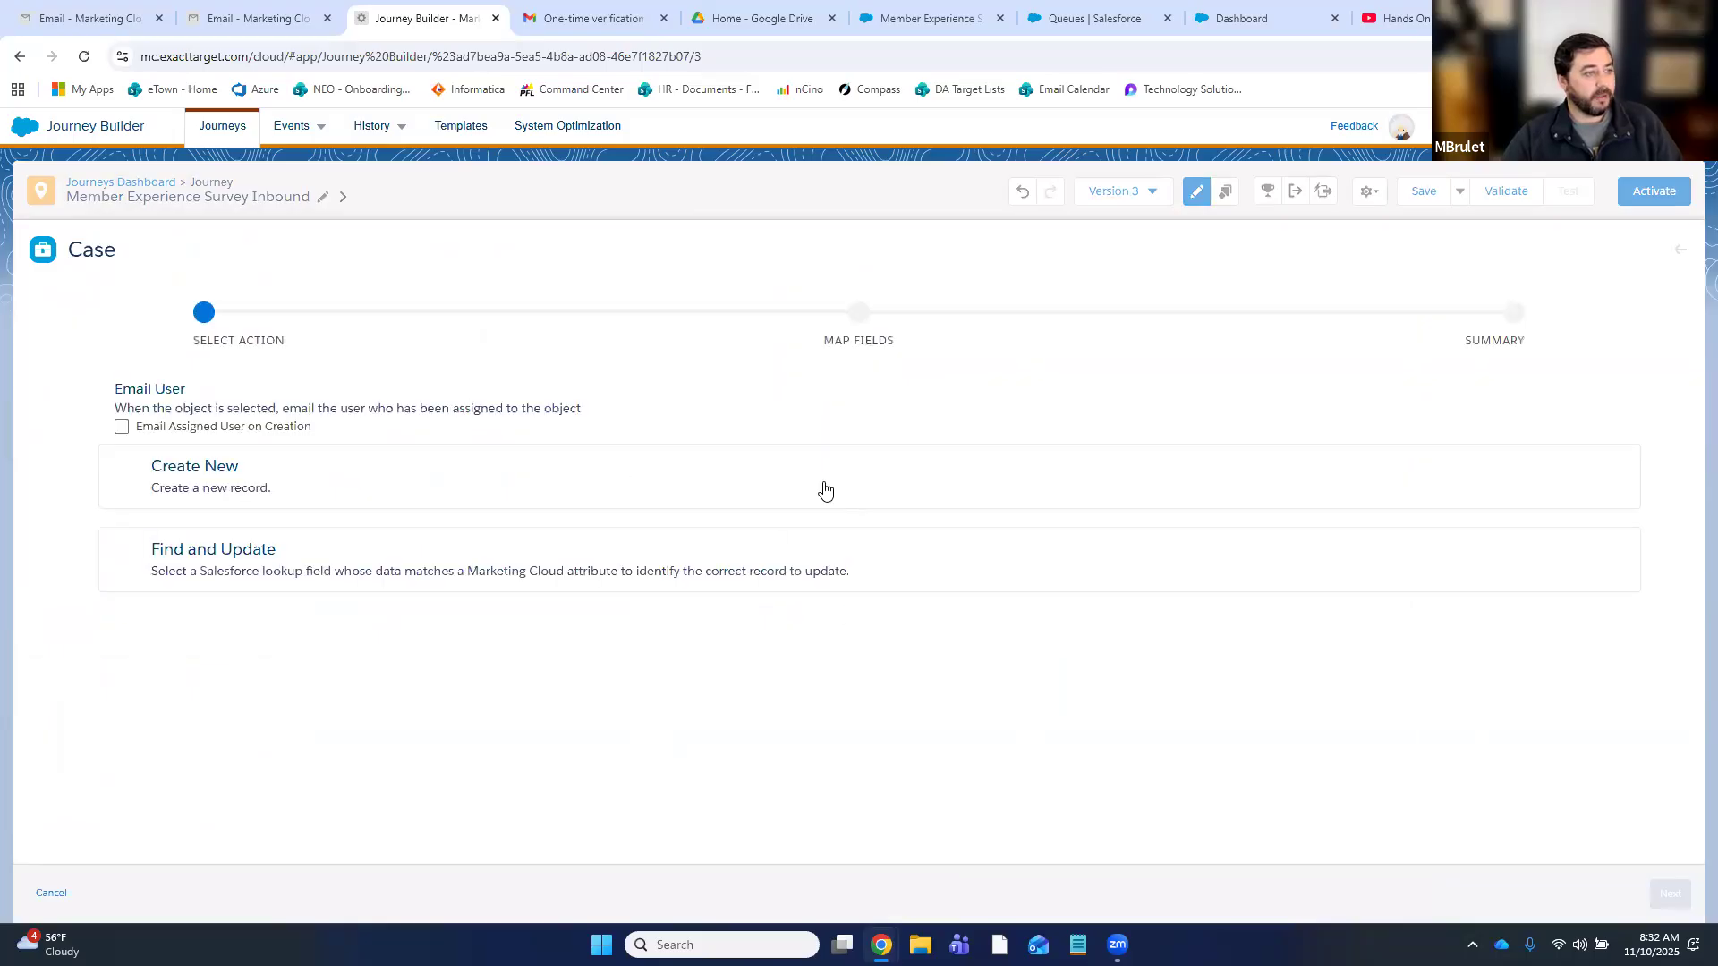
- Choose to create a new case and map its Business Hours ID to Default
left_click(366, 477)
left_click(1670, 894)
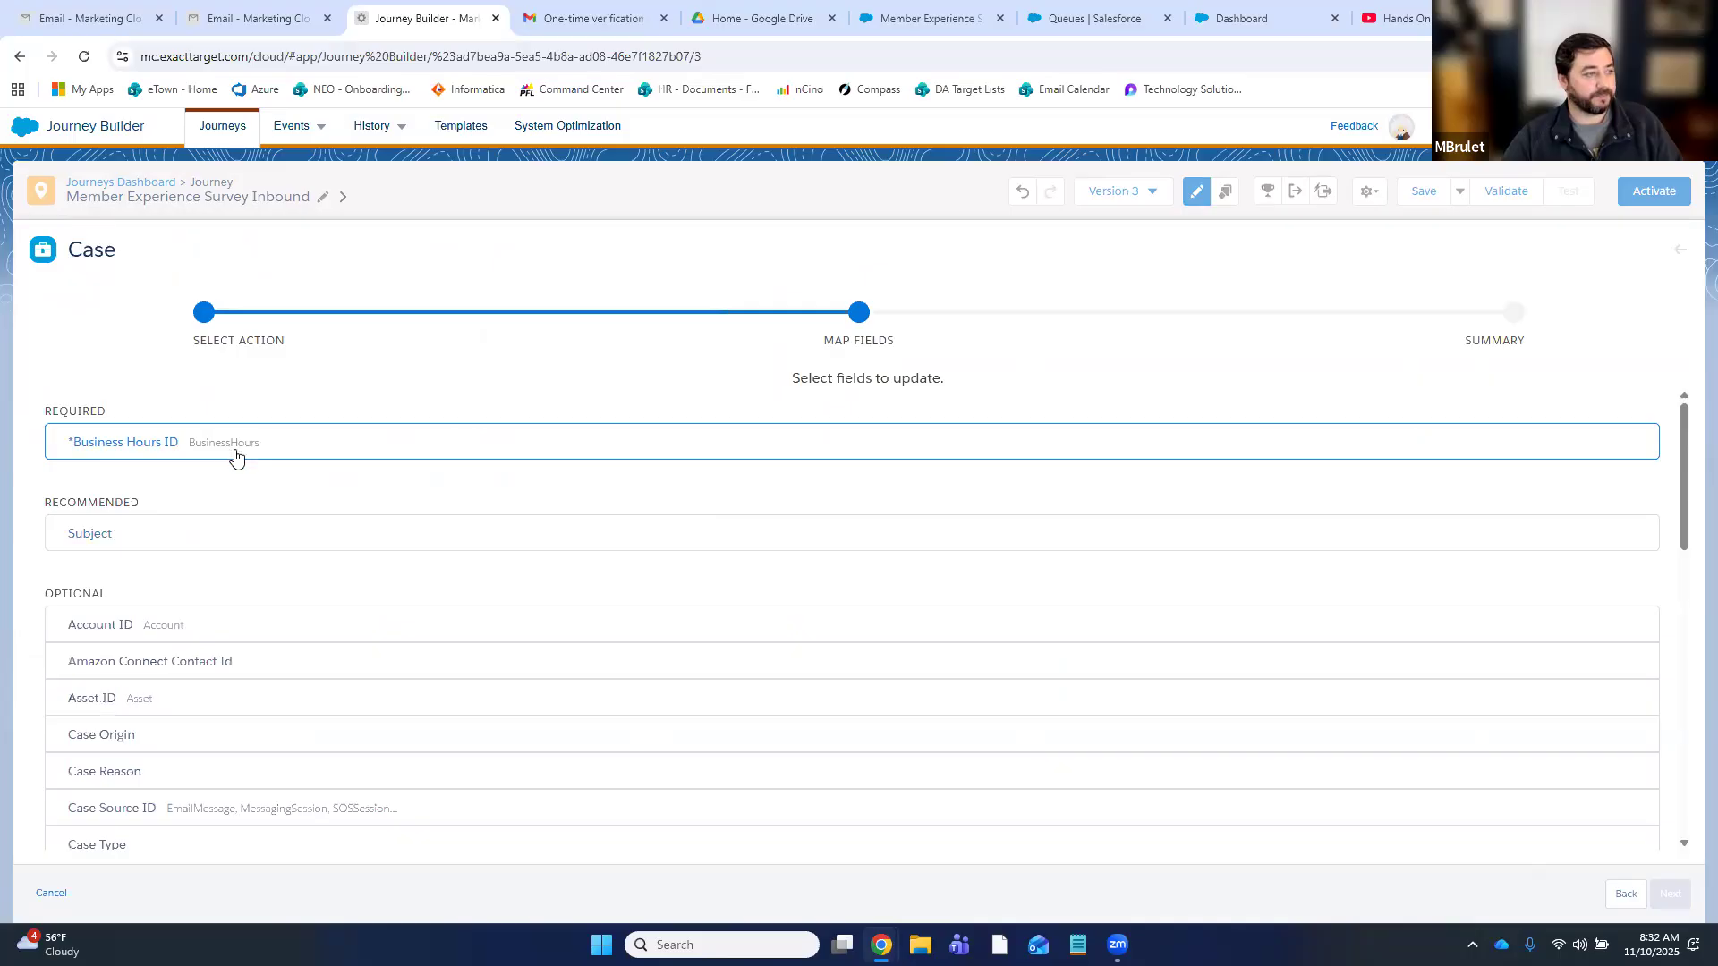
left_click(236, 457)
left_click(759, 488)
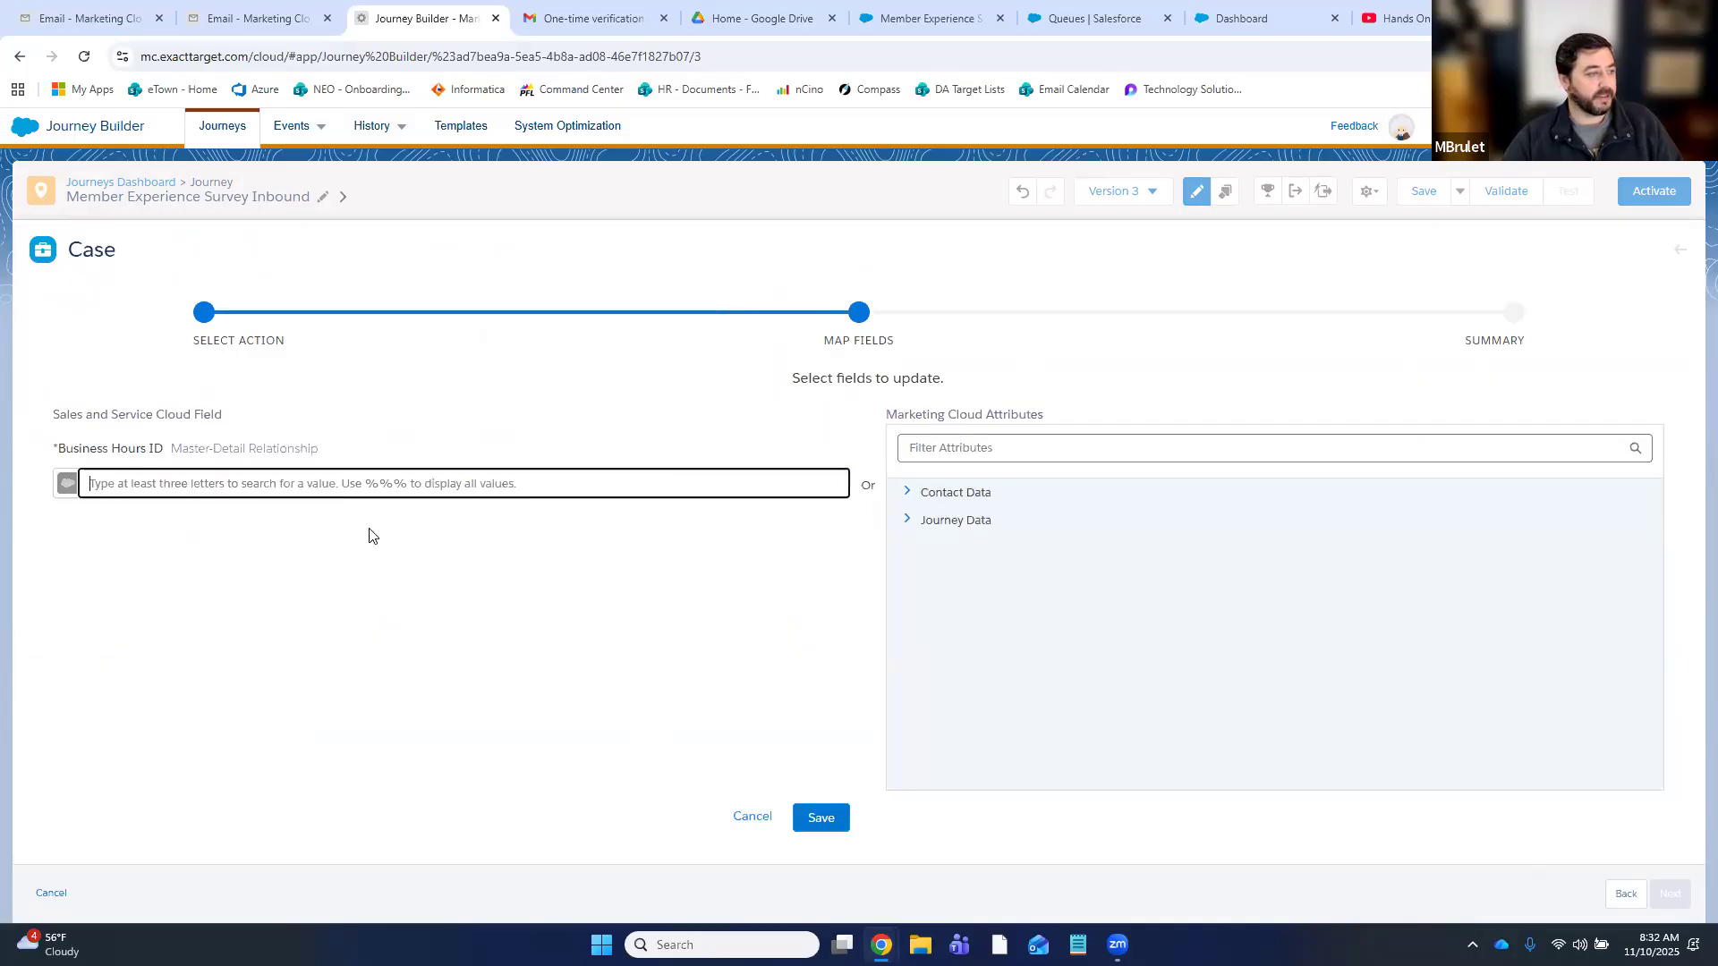
type("defa")
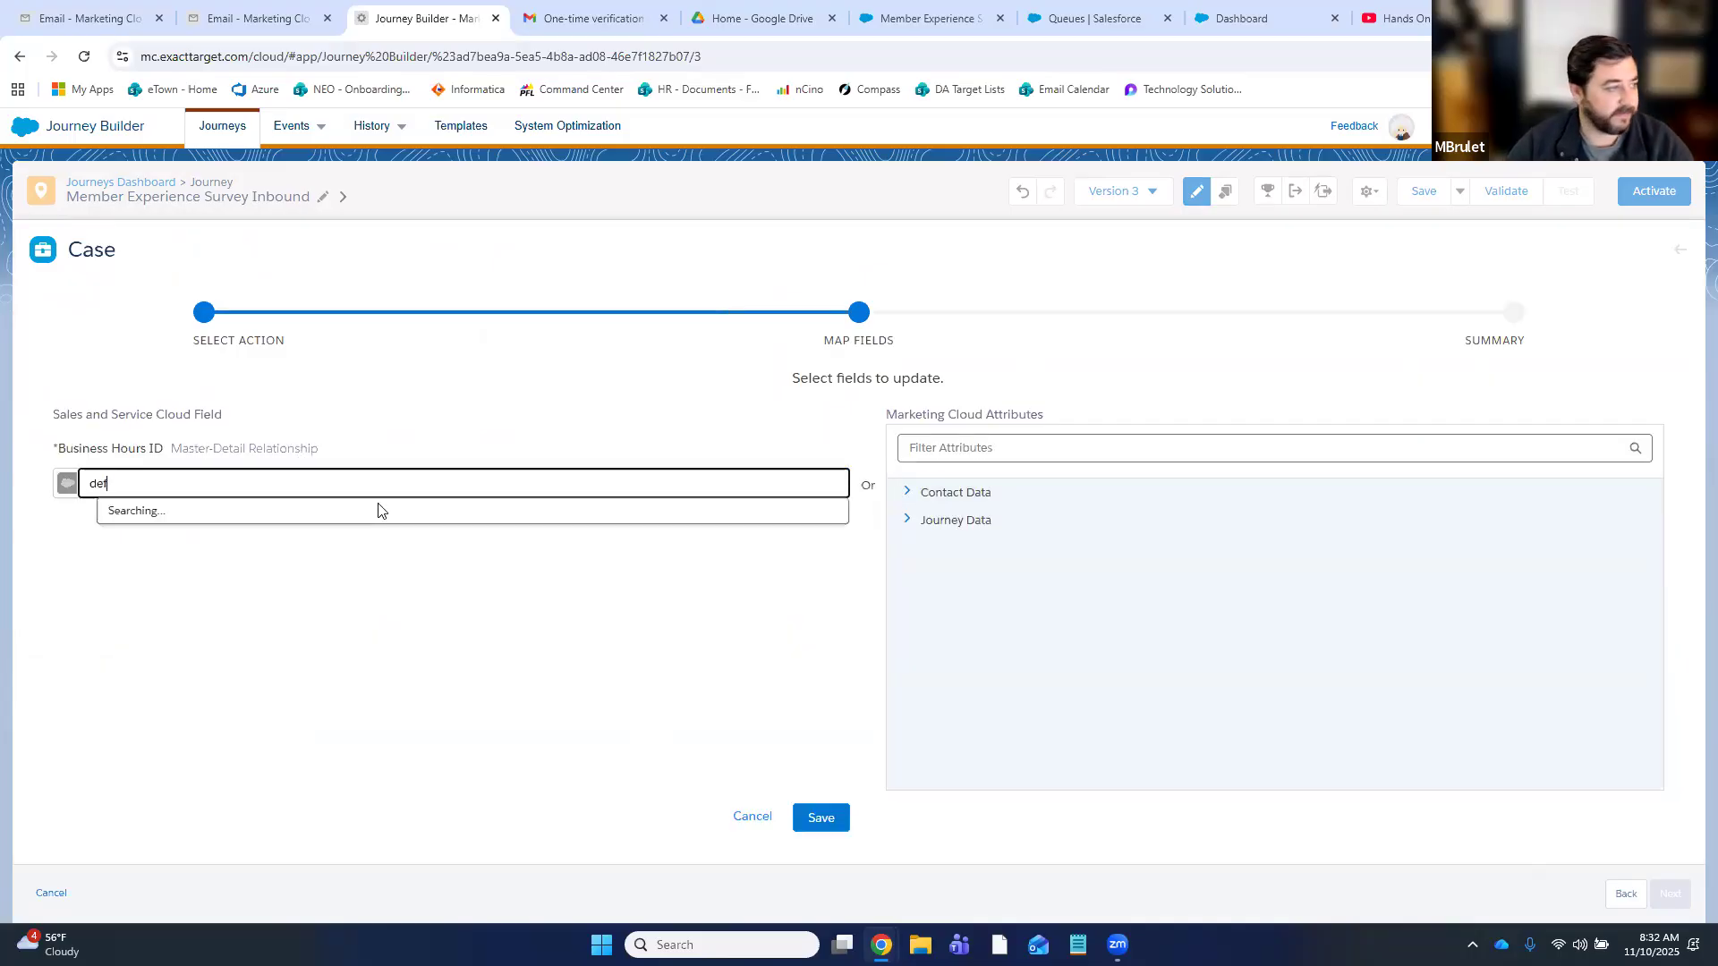
left_click(337, 518)
left_click(822, 818)
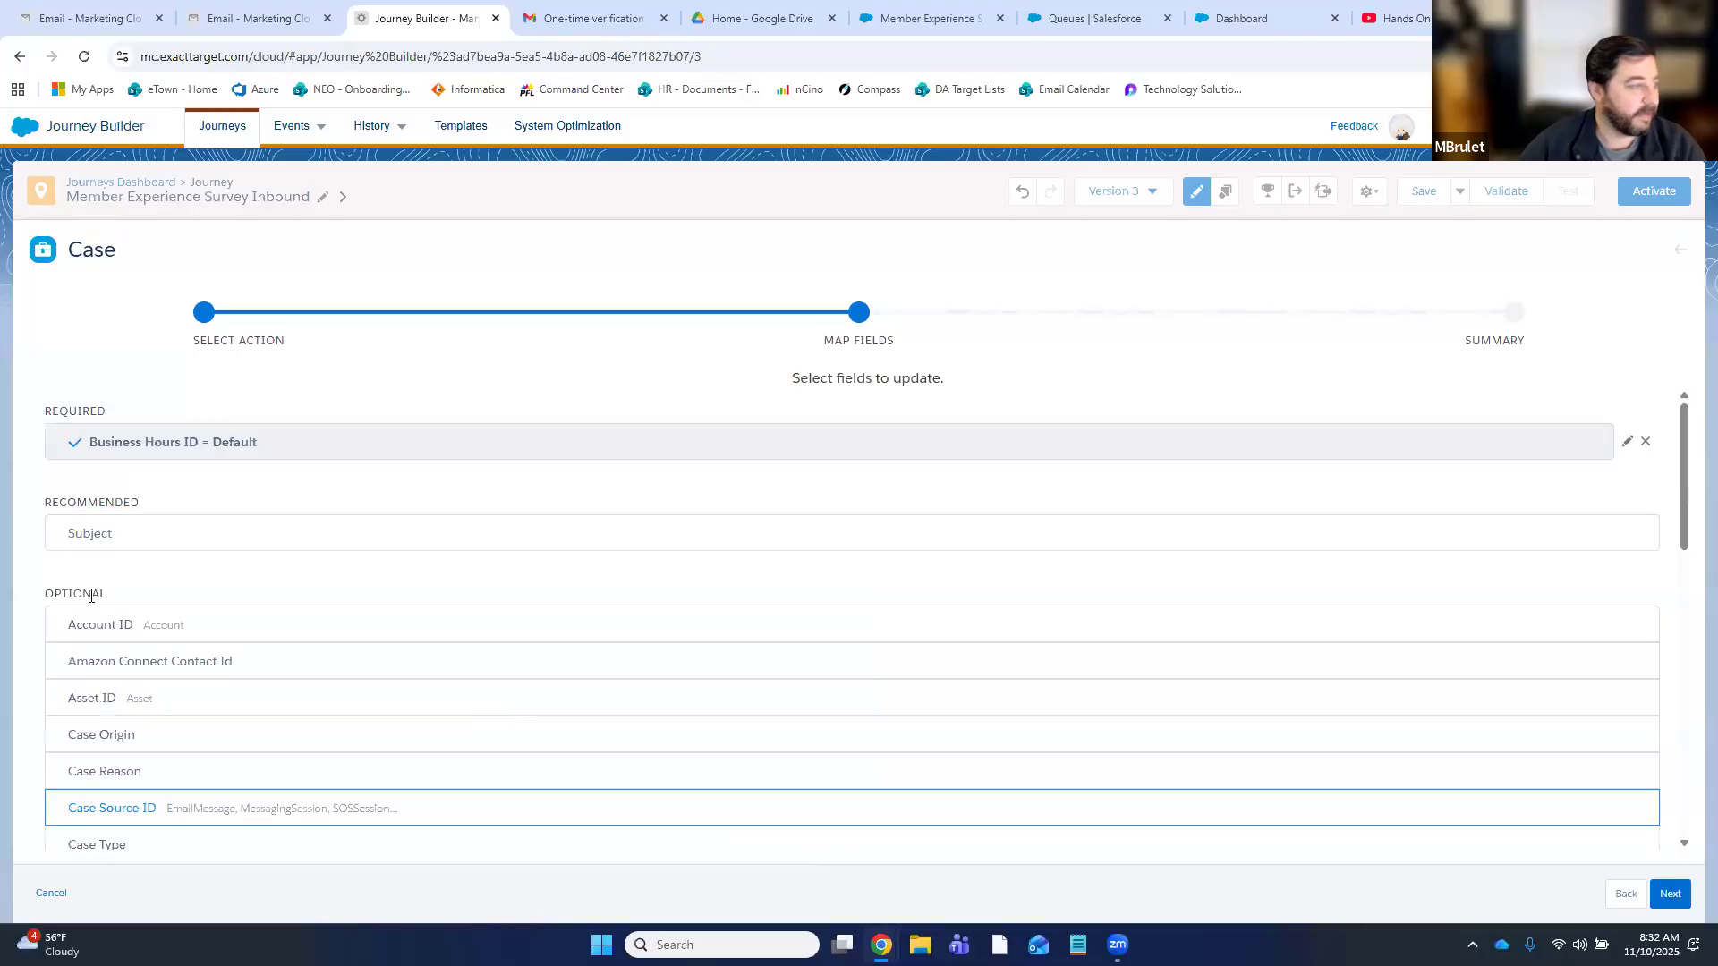
- Set the case Subject to 'Member Experience Survey Keyword Followup'
left_click(128, 535)
left_click(175, 480)
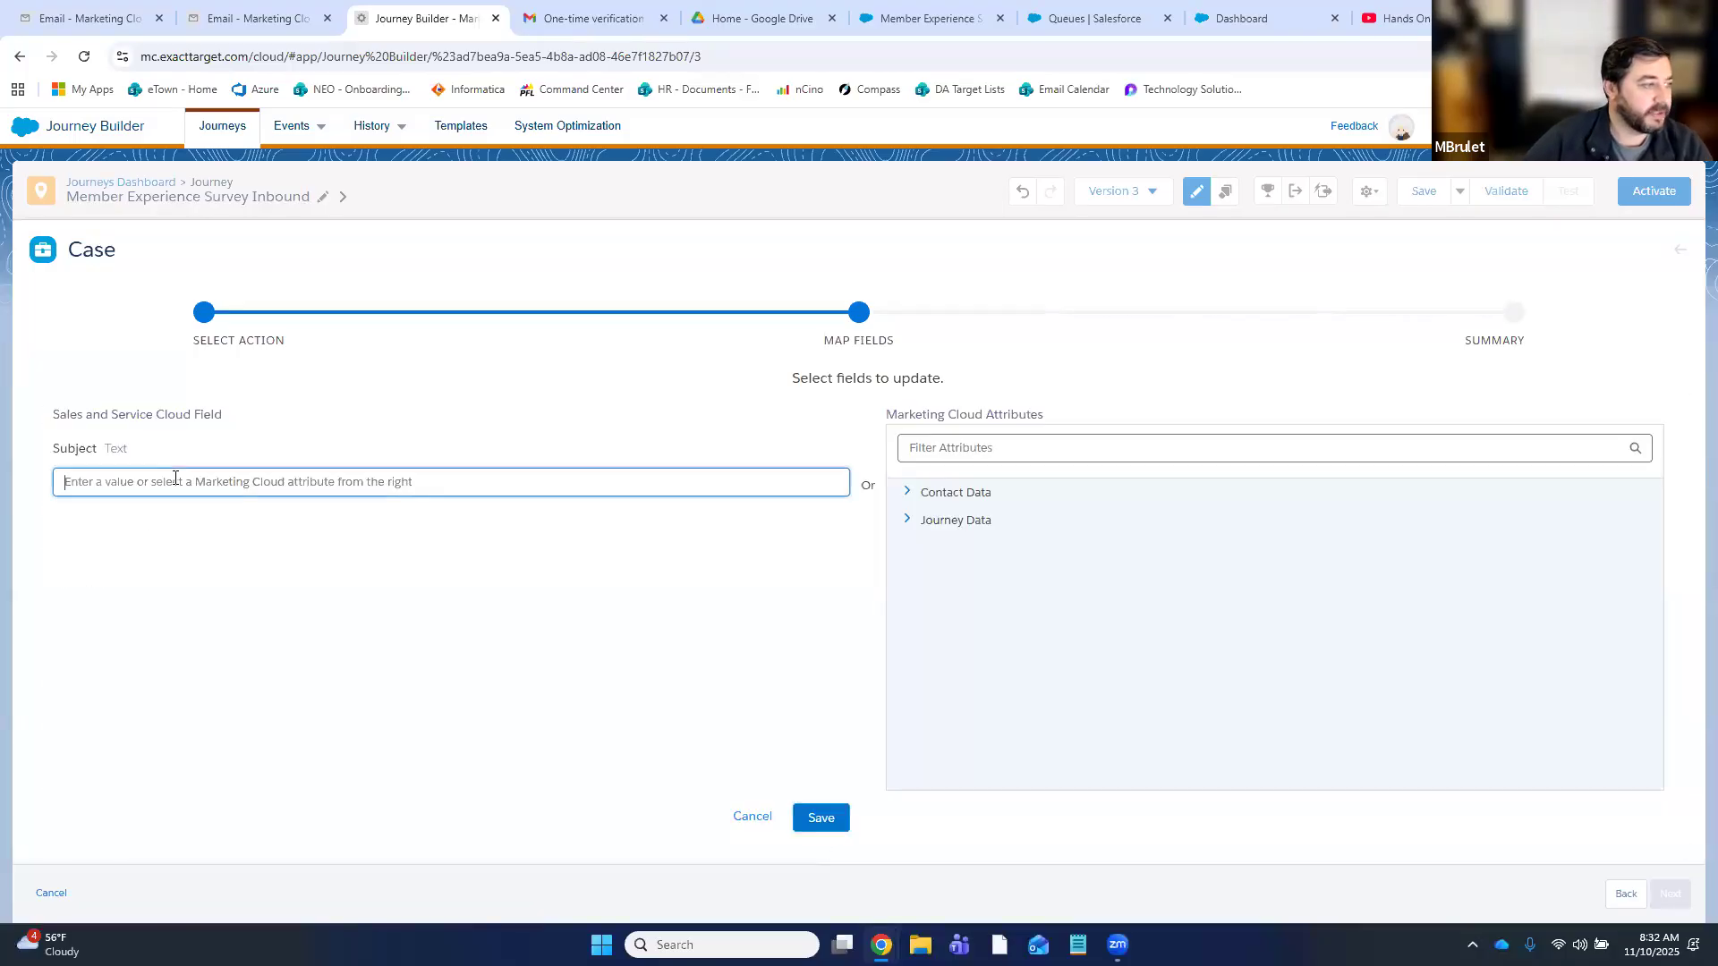
type("Mem")
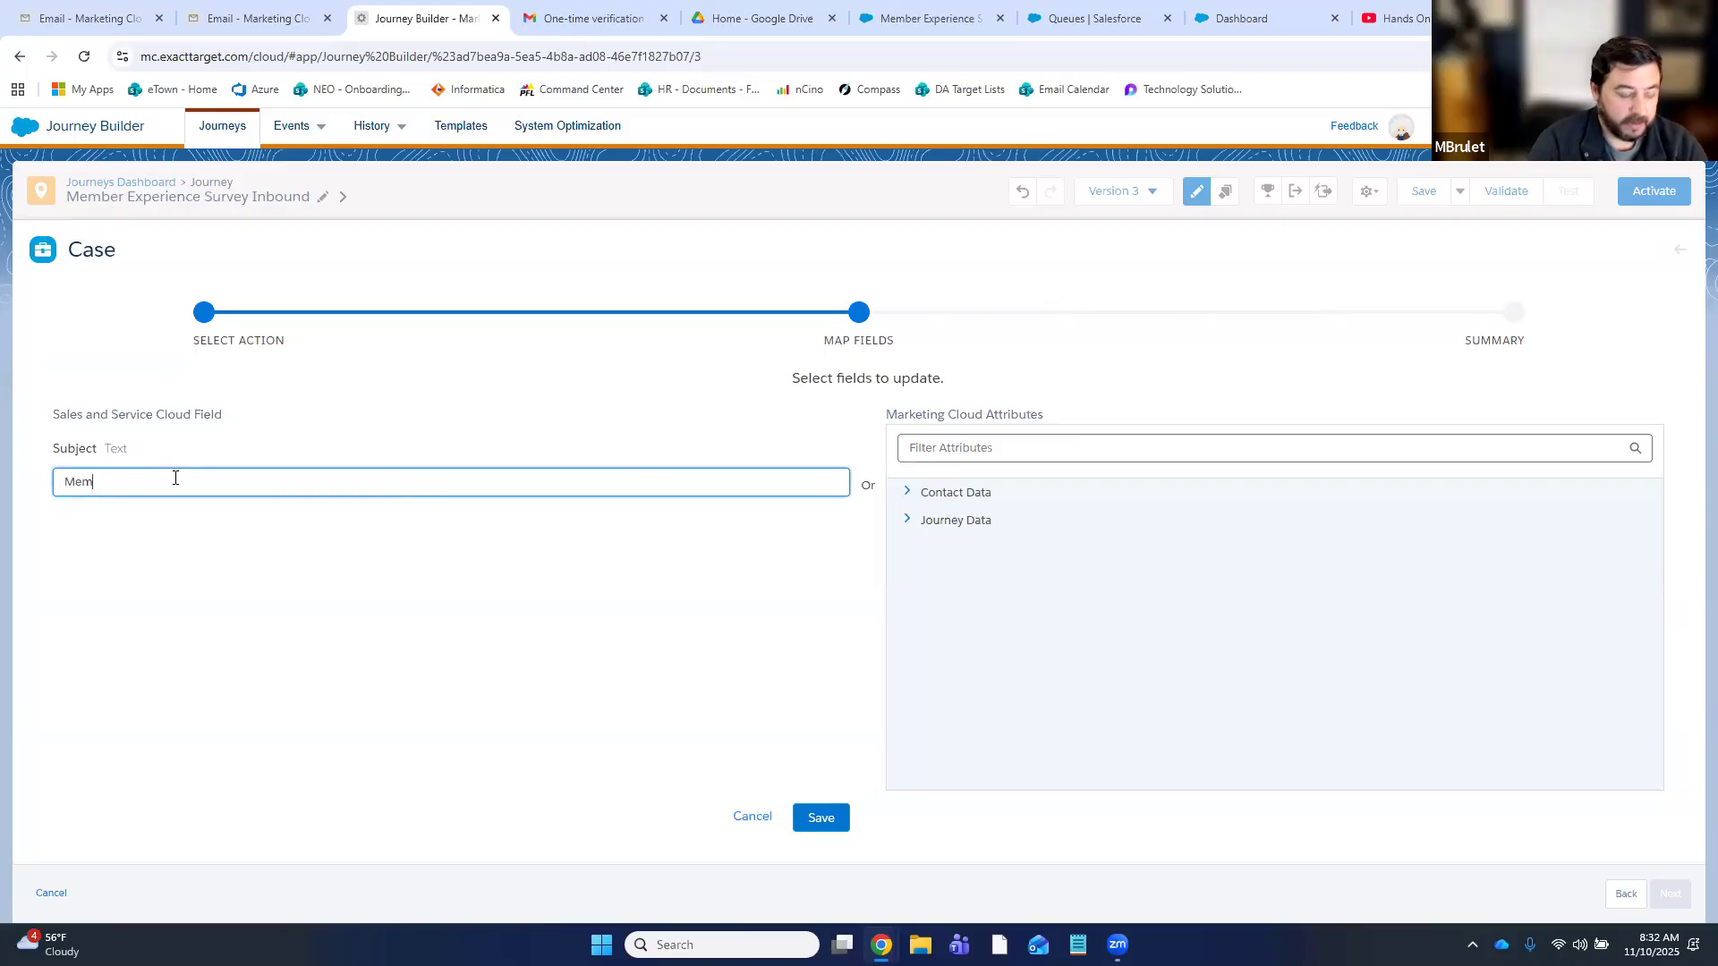
type("ber Experience")
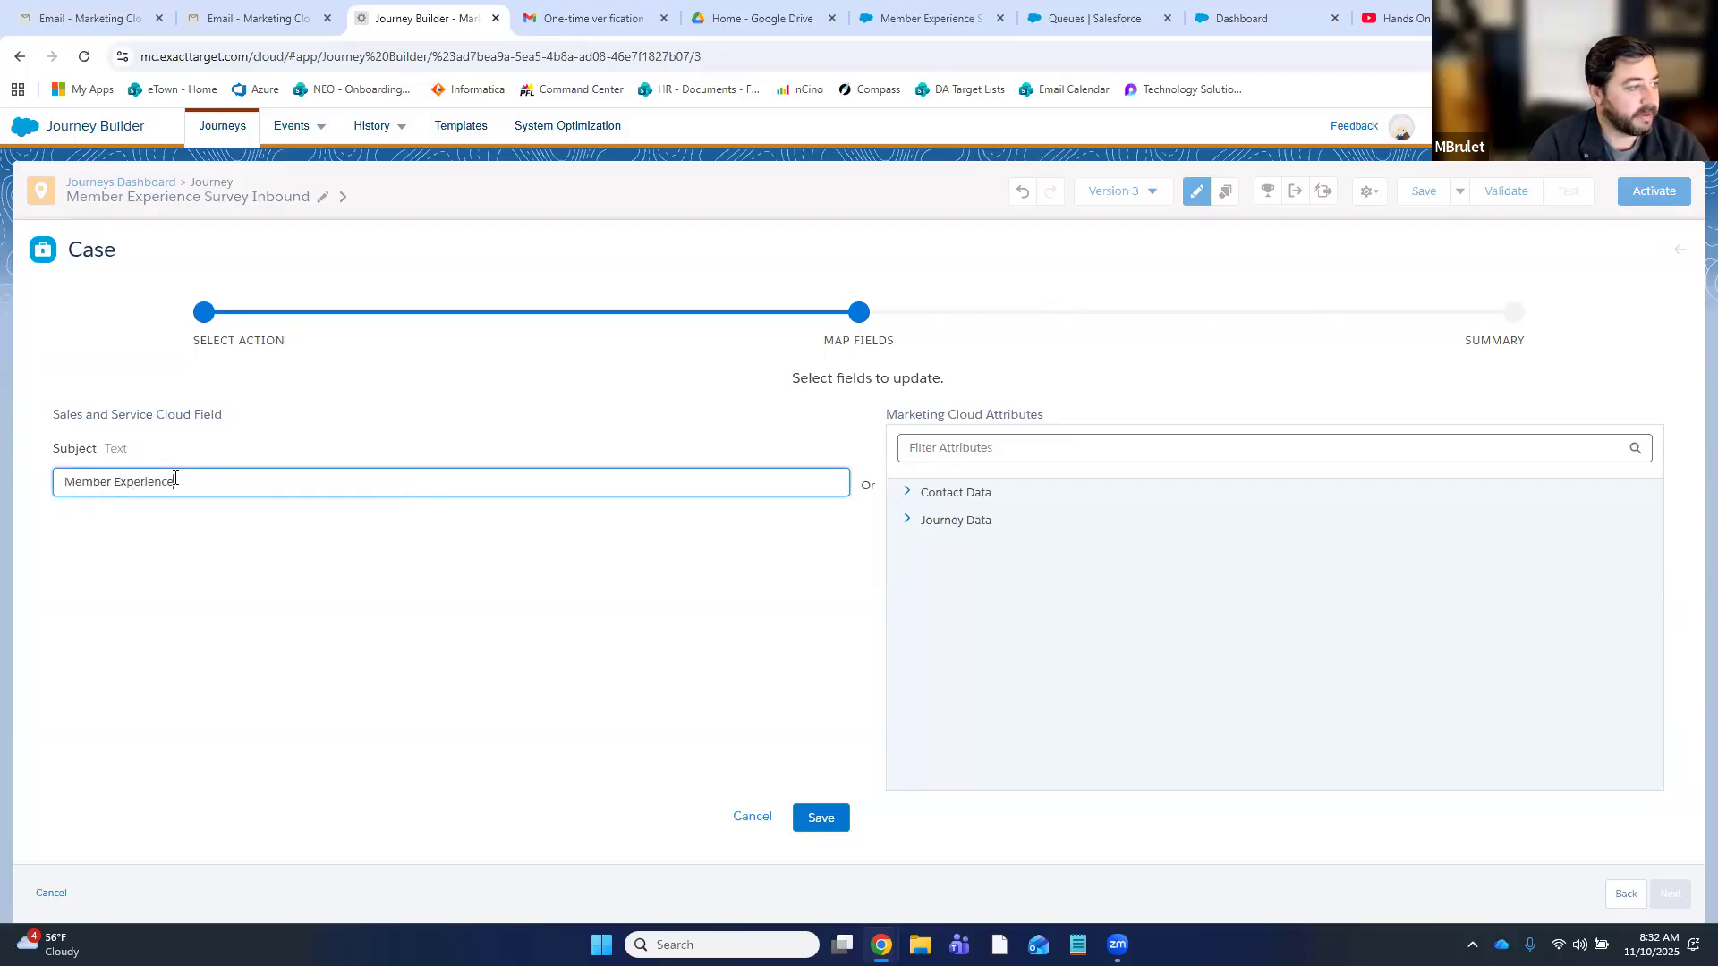
type(" Survey Keyword Followup")
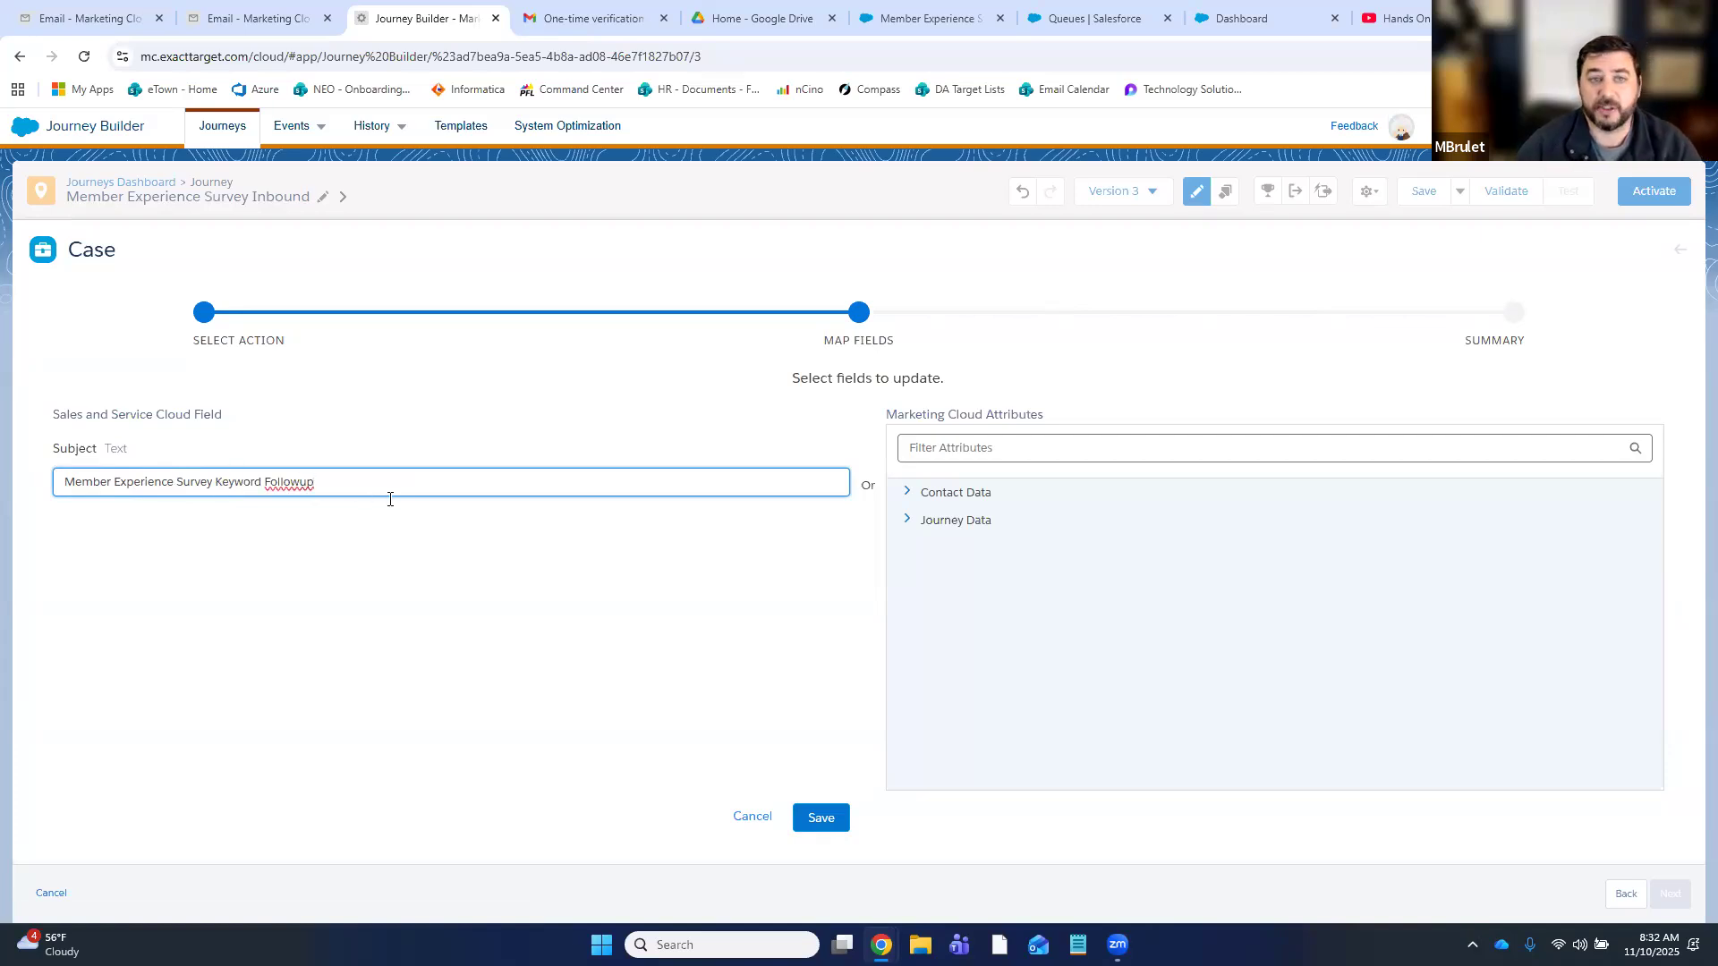
left_click(822, 819)
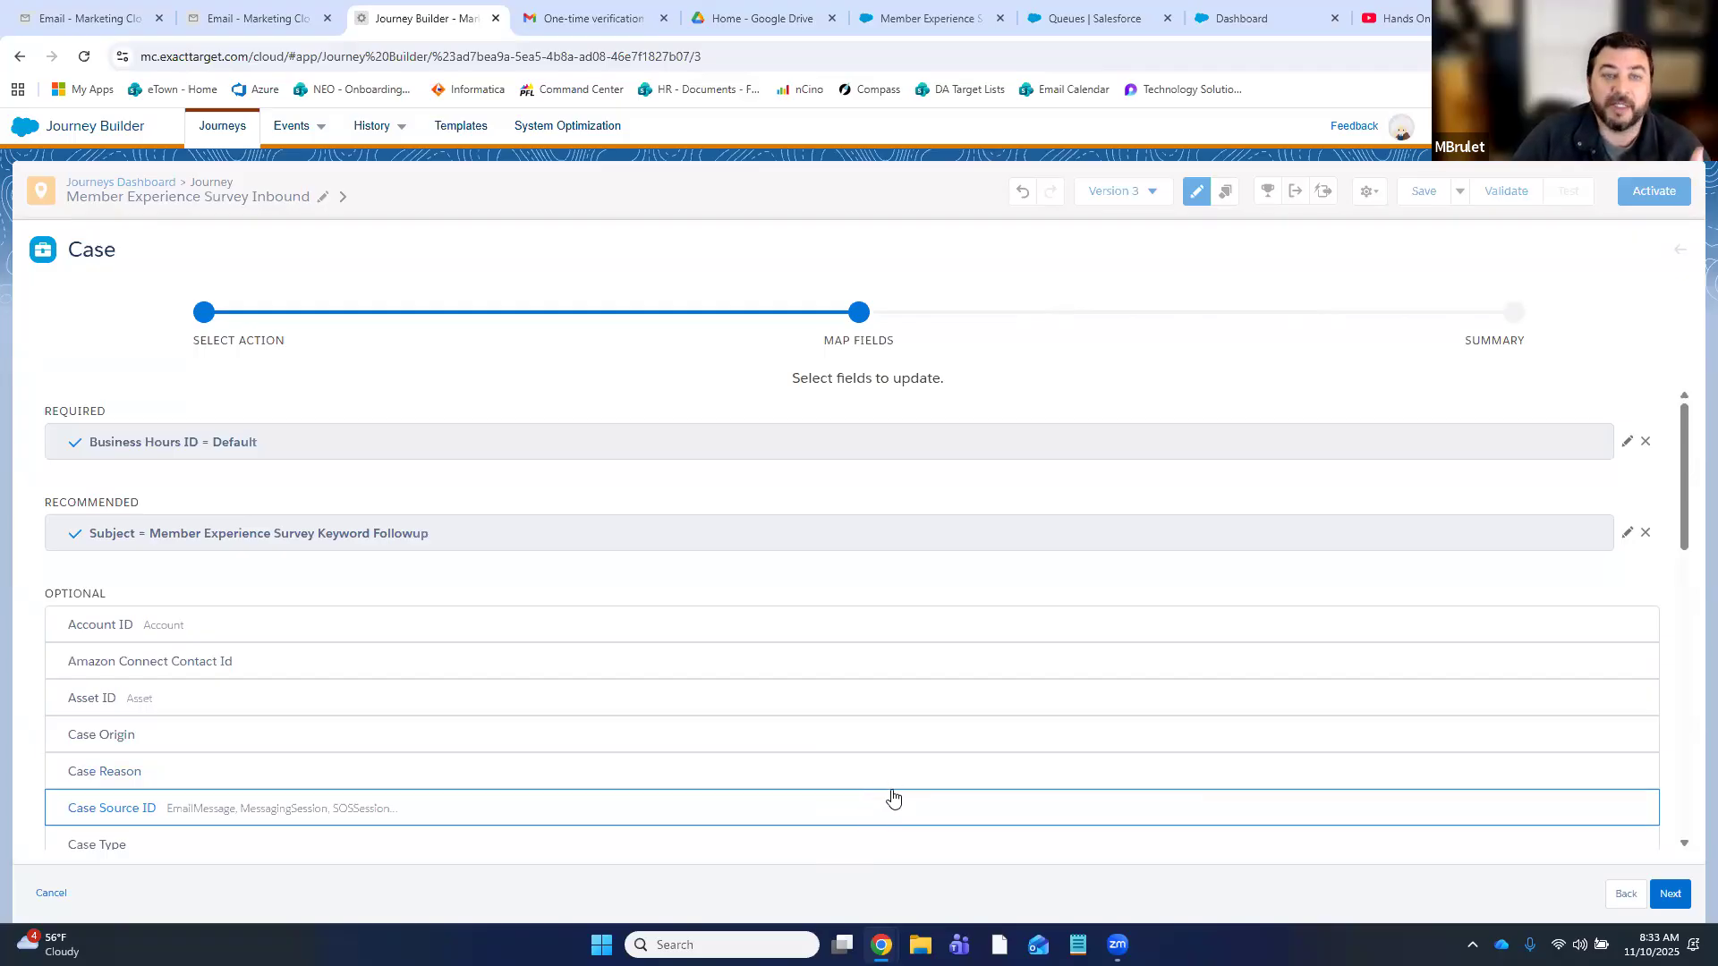
- Map the case's Account ID to the entry trigger's AccountID attribute
scroll(1002, 646, "down", 1)
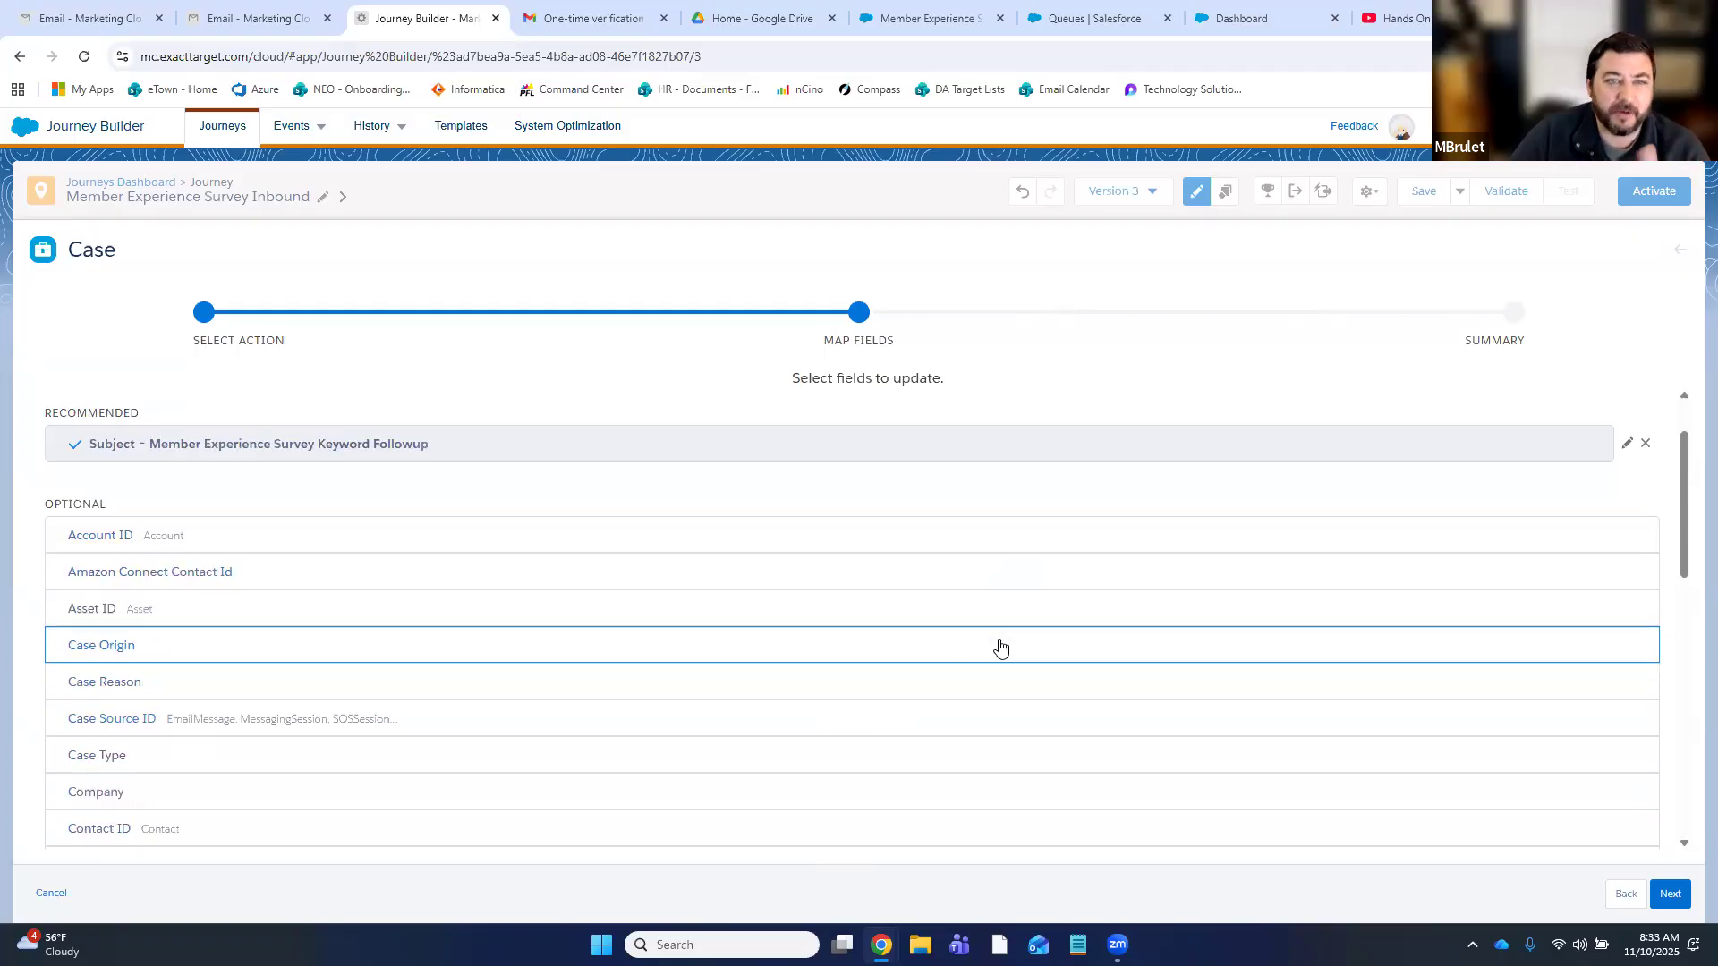
scroll(989, 614, "up", 1)
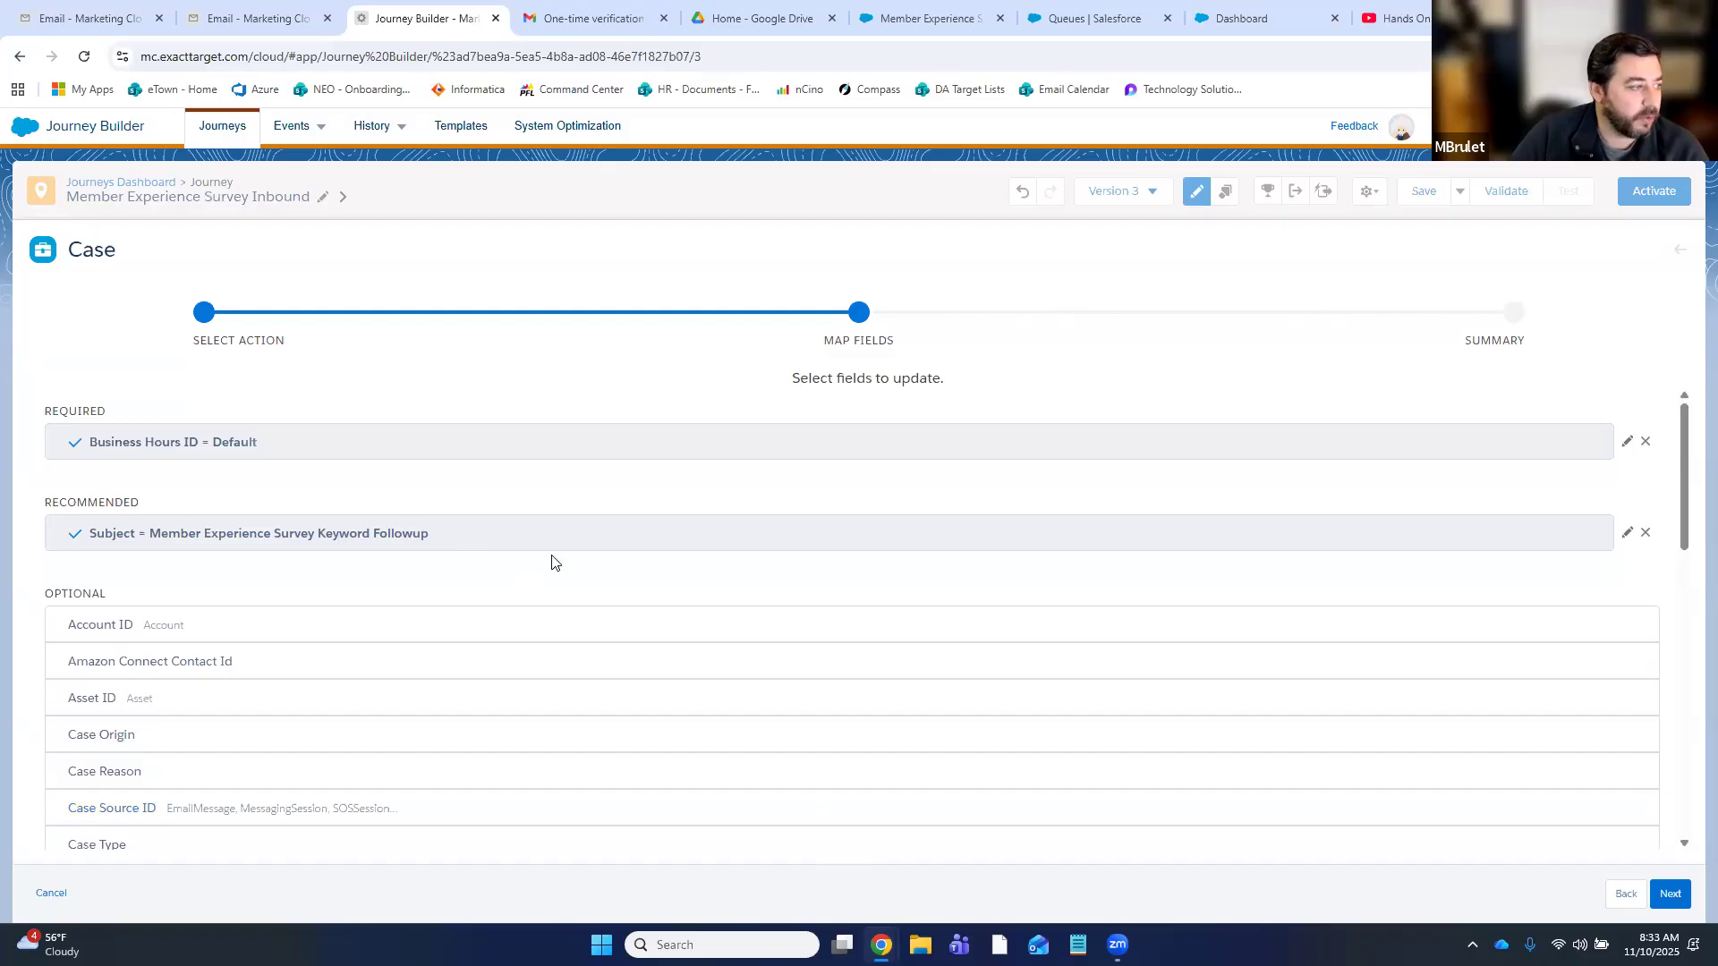
left_click(148, 628)
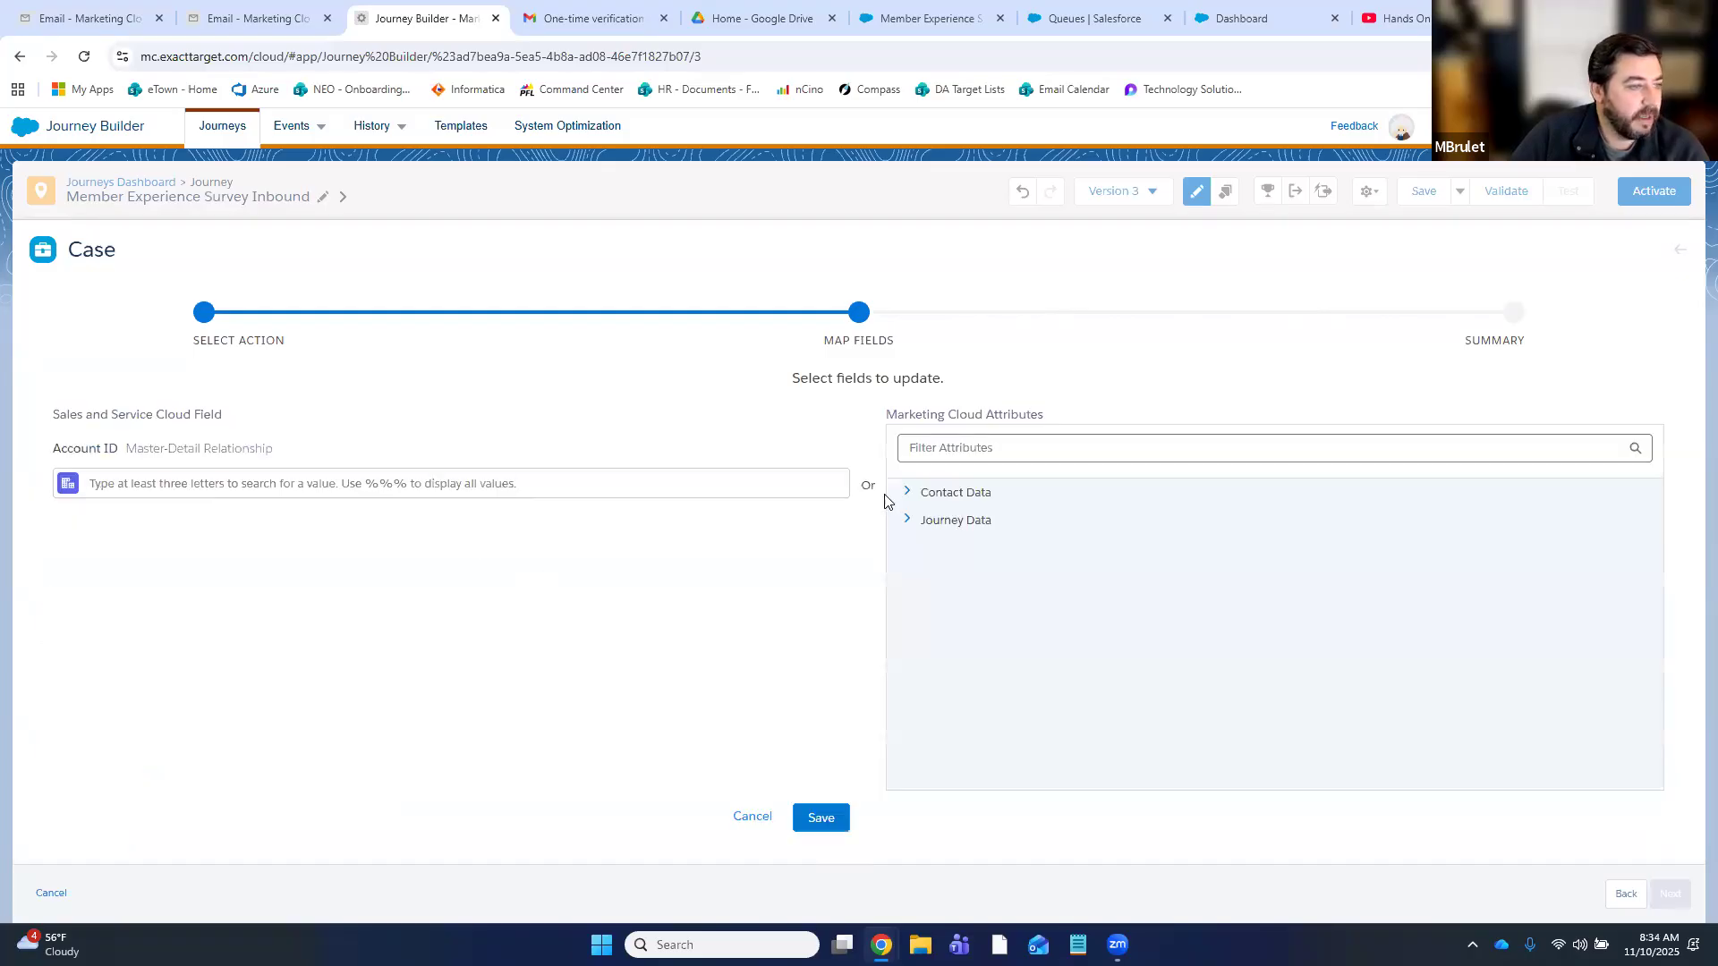
left_click(958, 522)
left_click(976, 576)
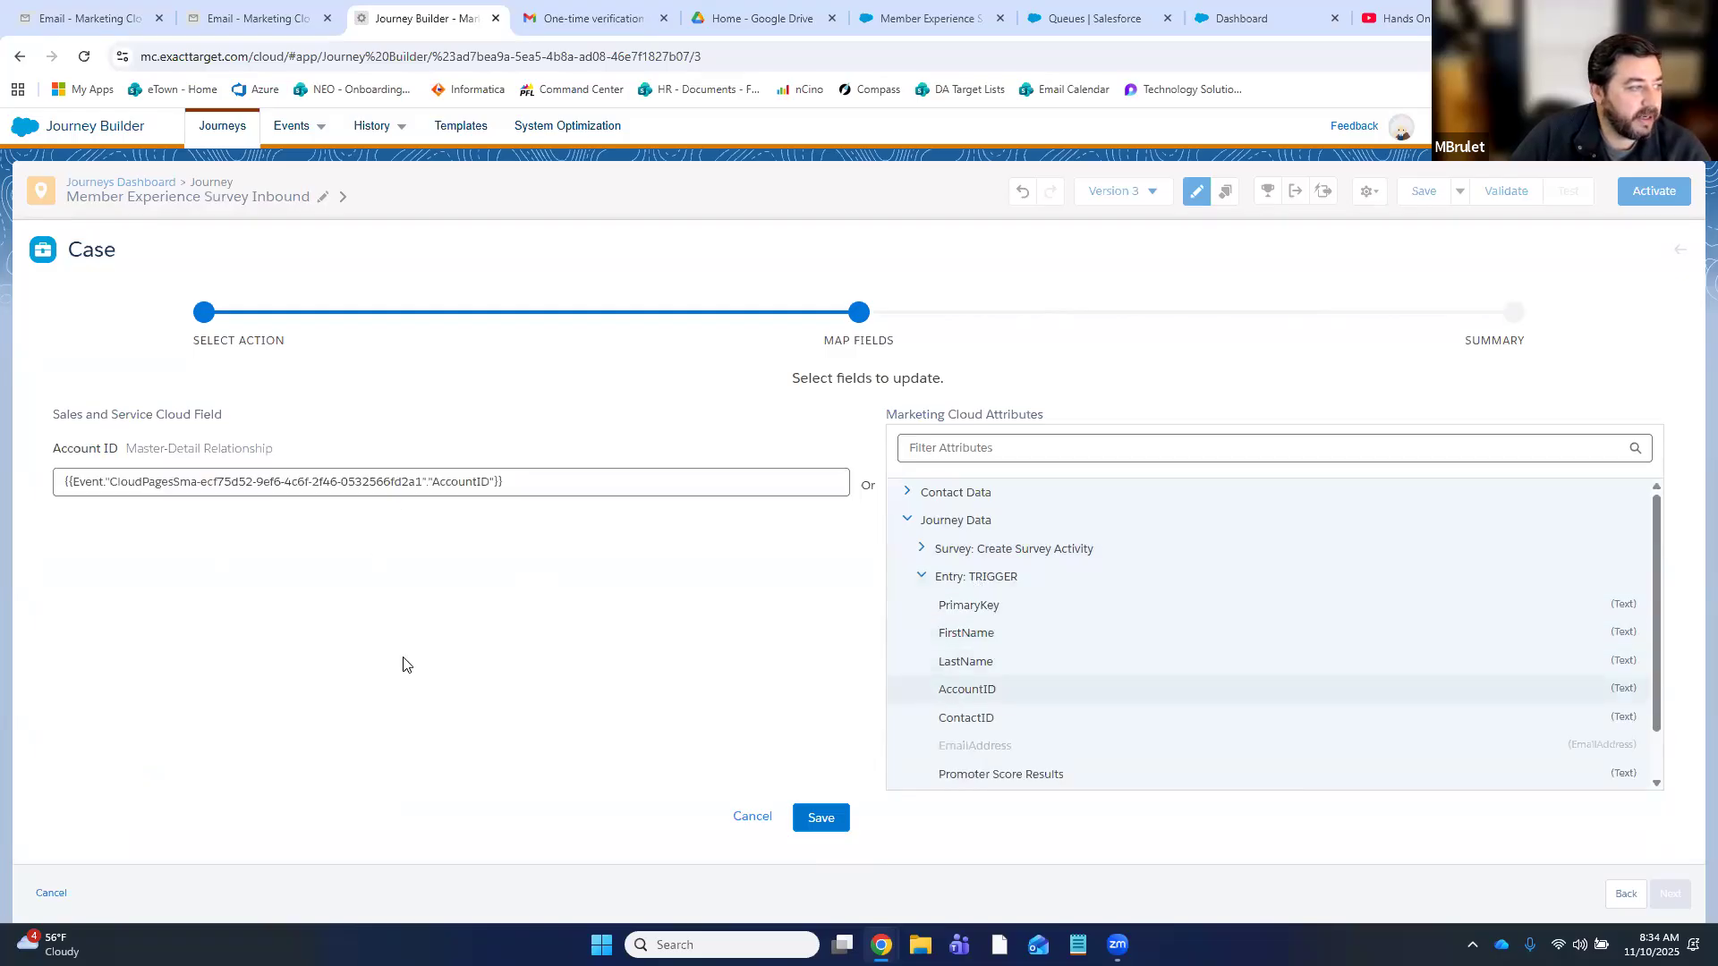
left_click(820, 817)
- Set Case Origin to Web, leaving Case Reason and Case Type unset
scroll(162, 470, "down", 2)
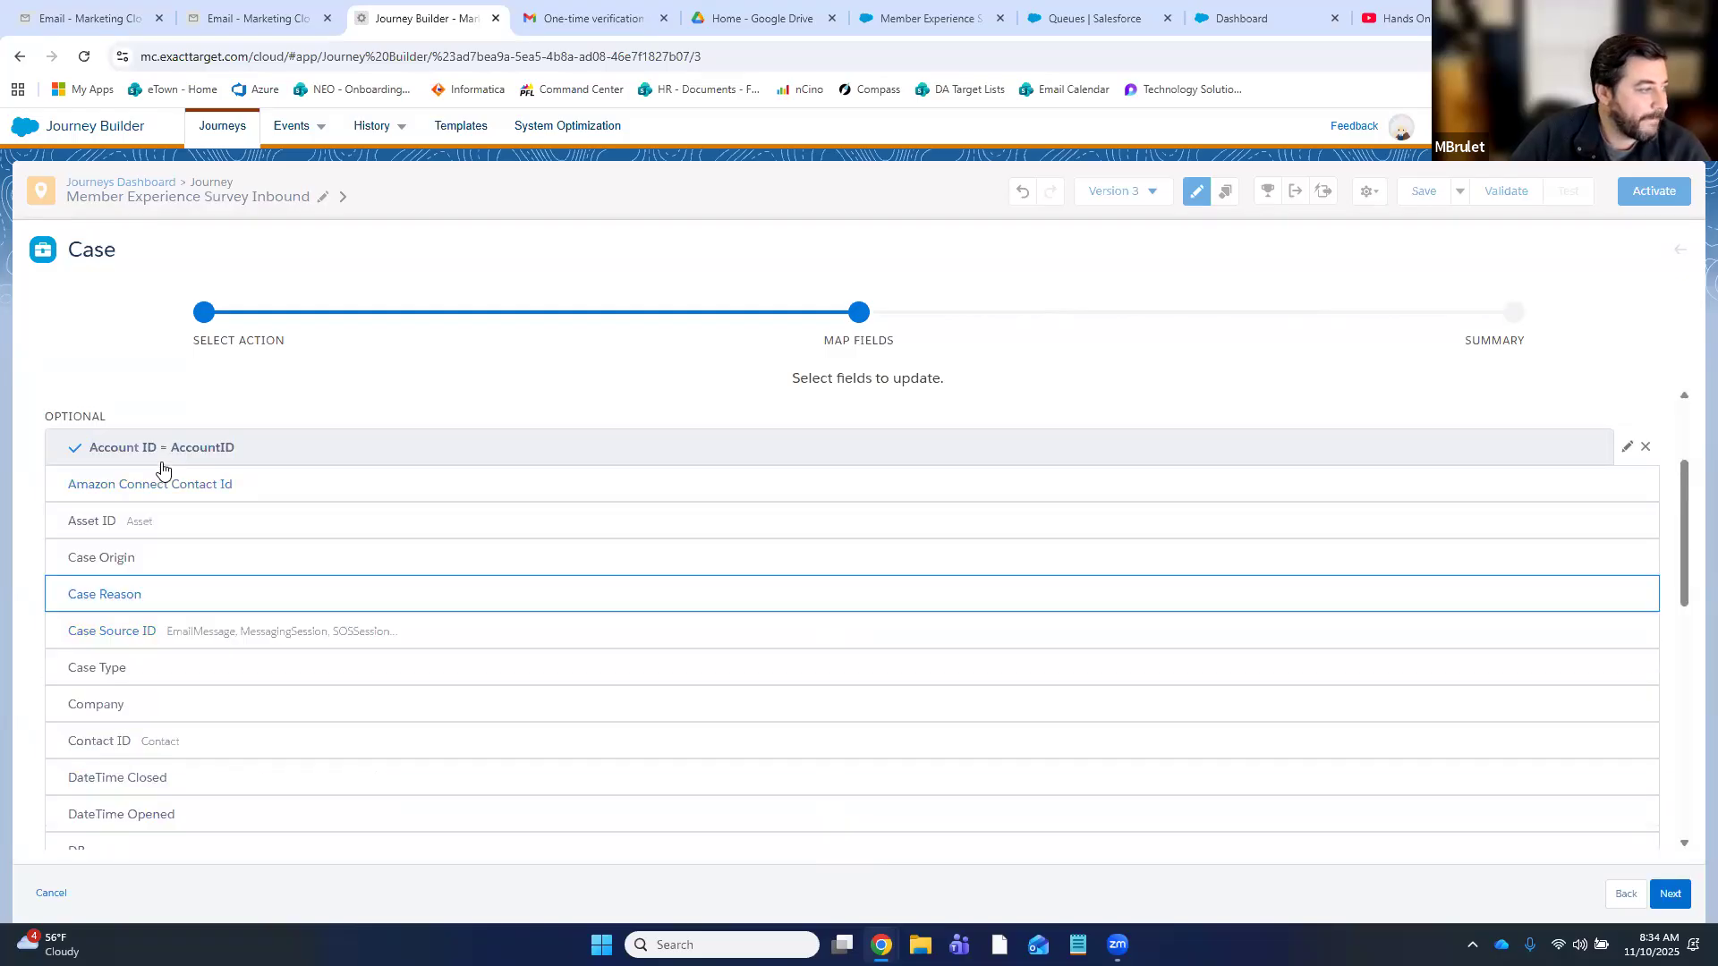
left_click(153, 468)
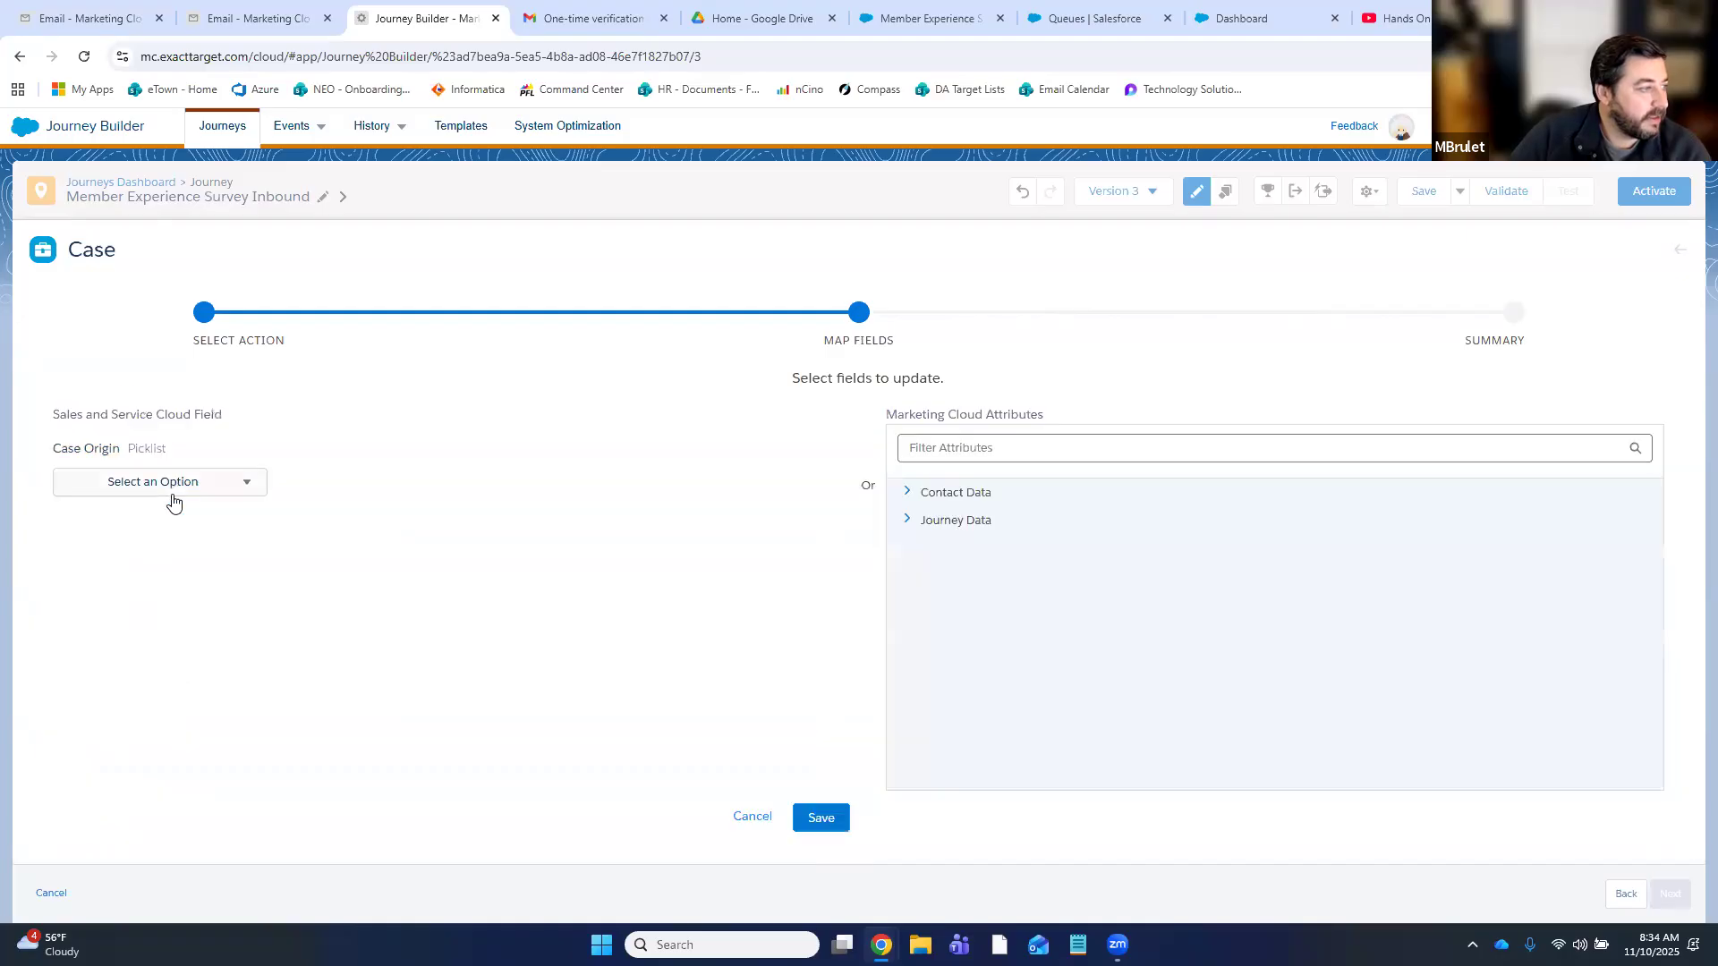
left_click(172, 495)
left_click(135, 581)
left_click(819, 816)
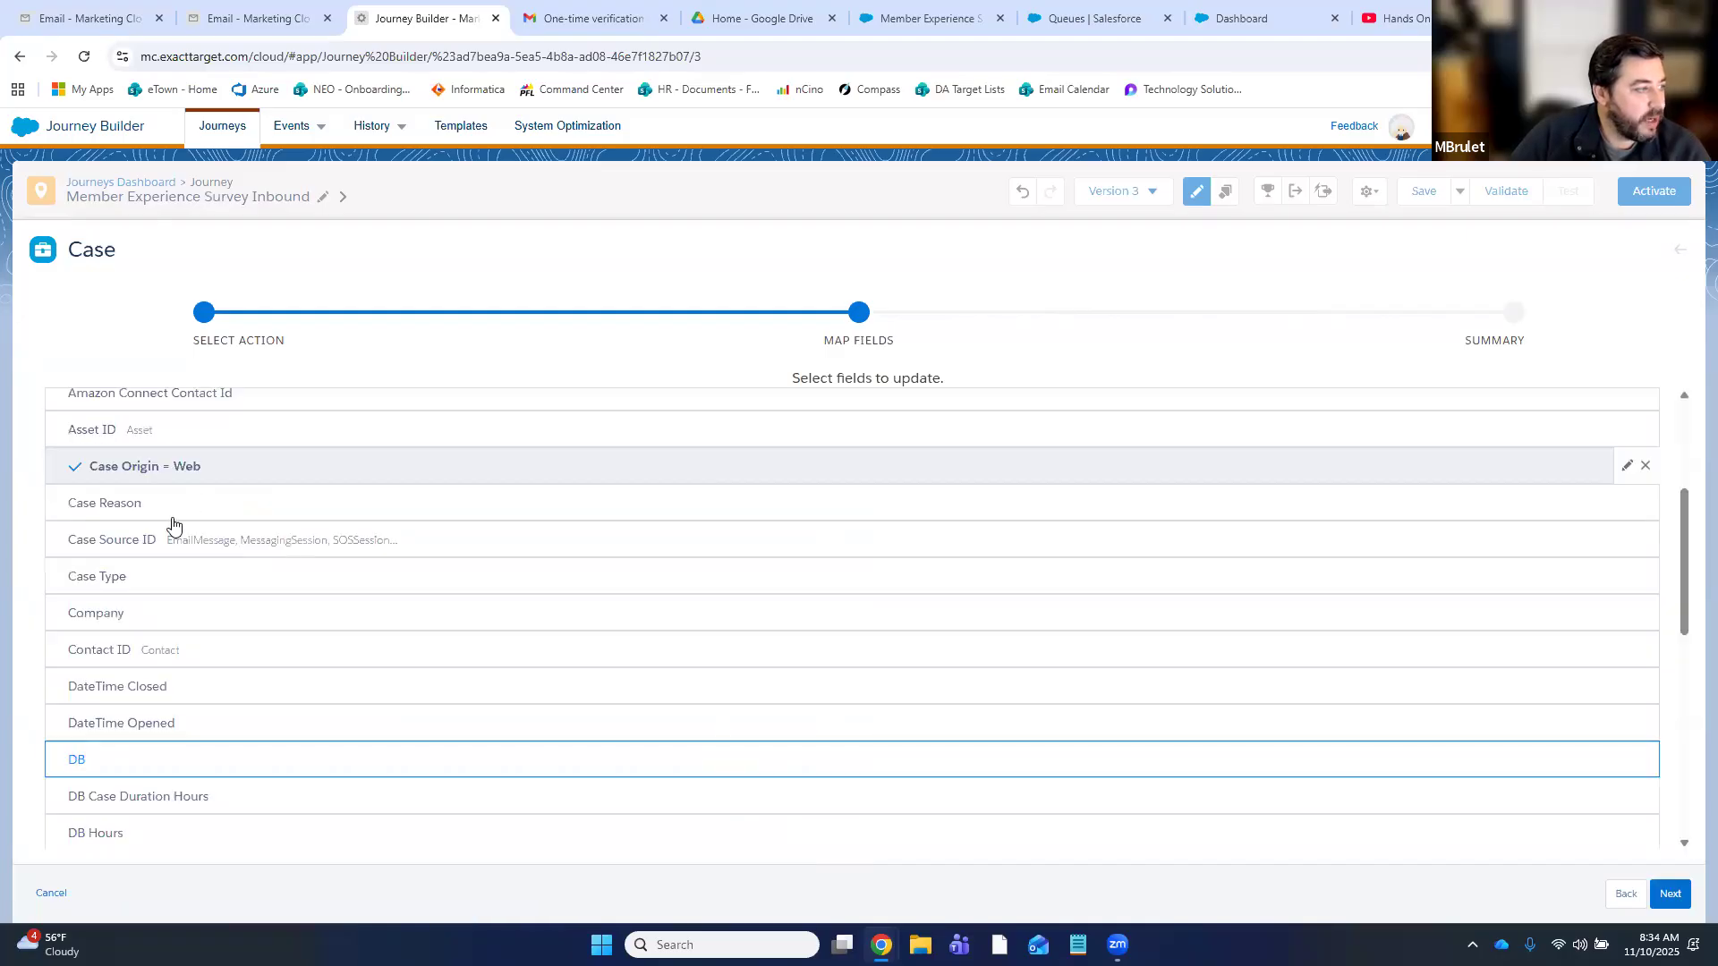
left_click(179, 499)
left_click(186, 492)
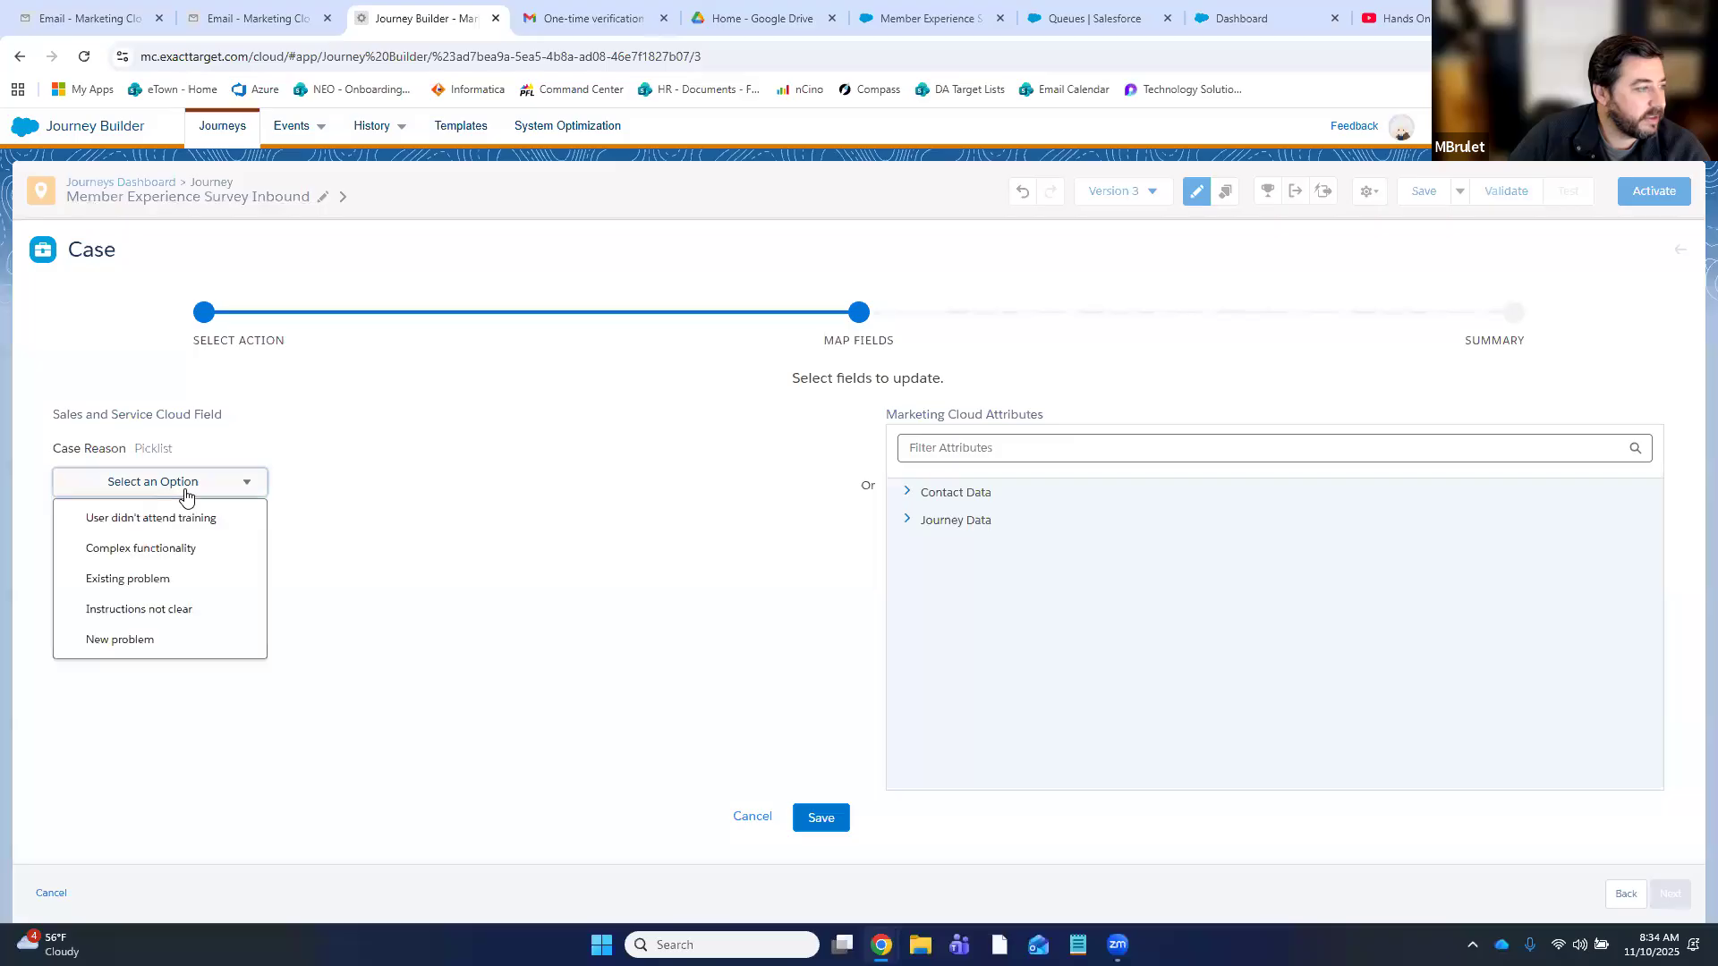
left_click(770, 818)
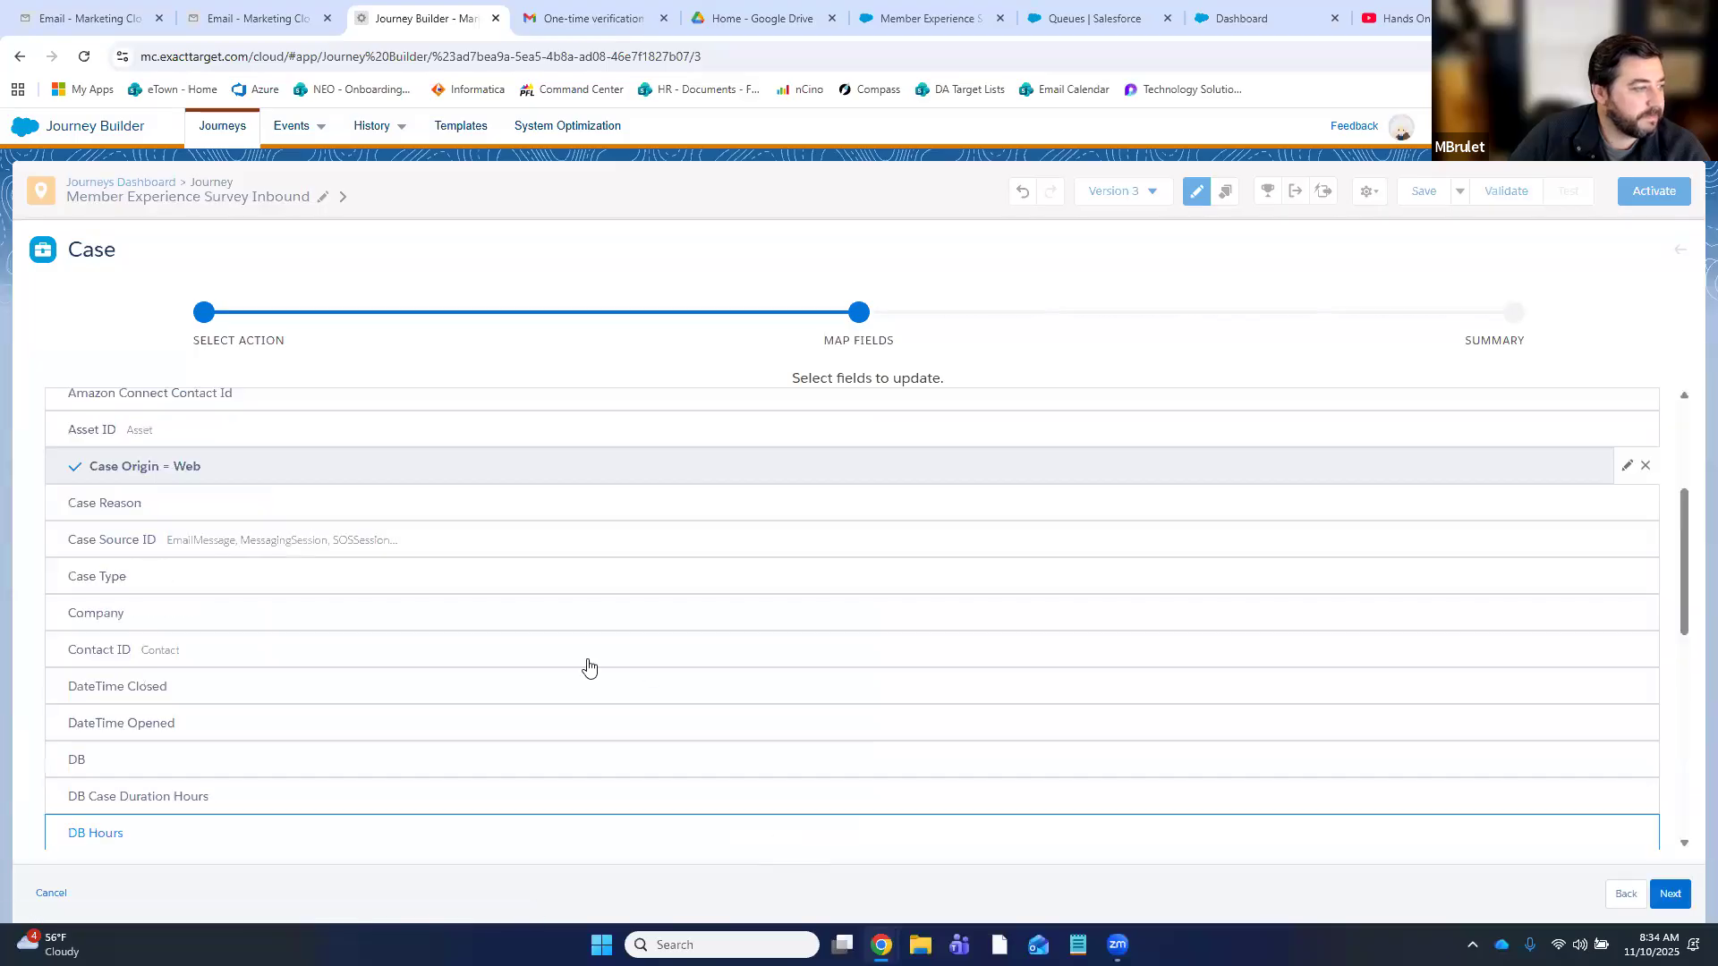
left_click(132, 583)
left_click(190, 500)
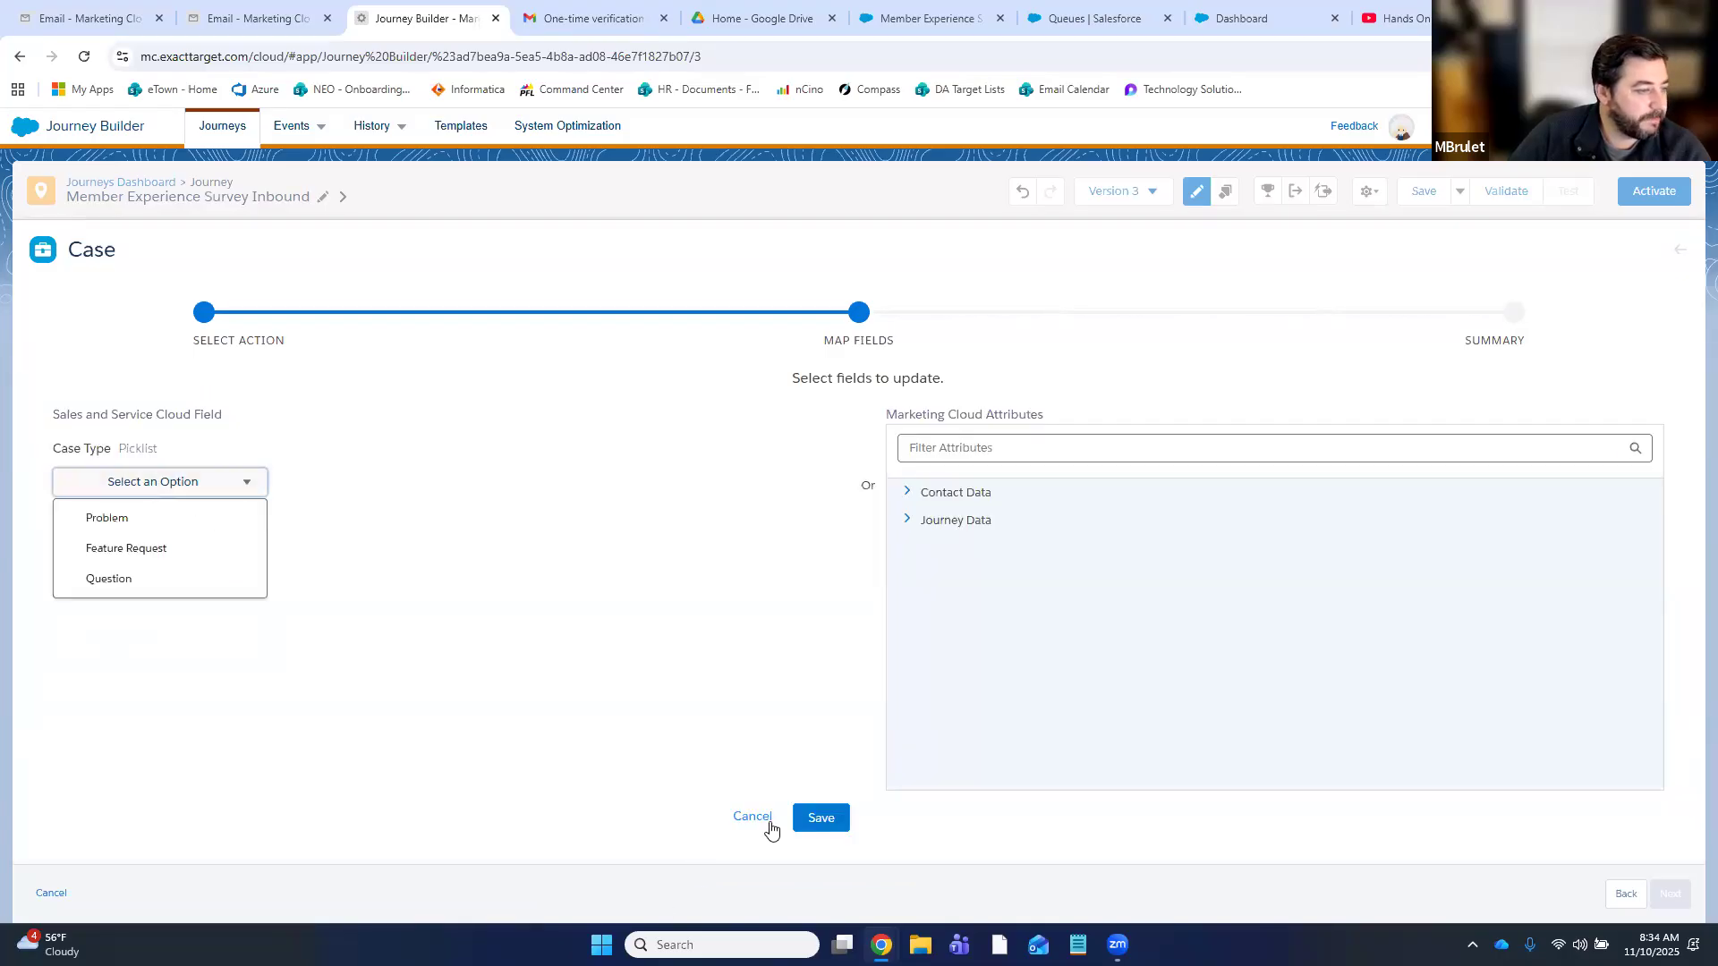
left_click(757, 817)
- Assign the case's Contact ID to the journey person
left_click(178, 650)
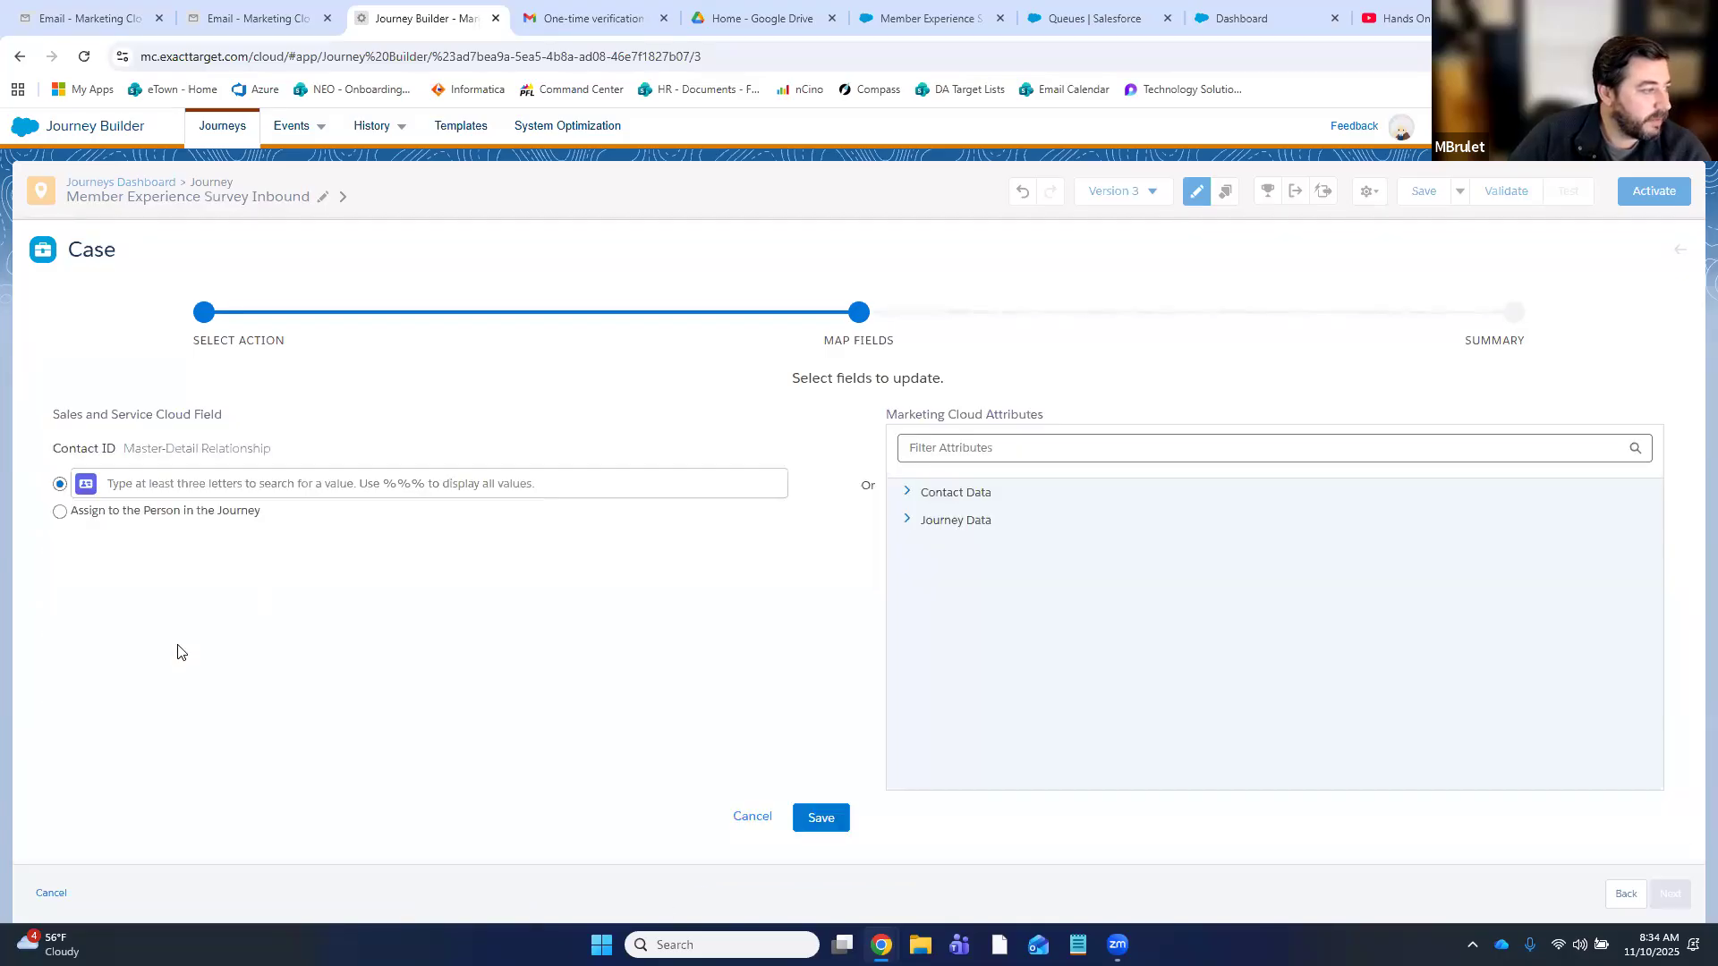
left_click(60, 511)
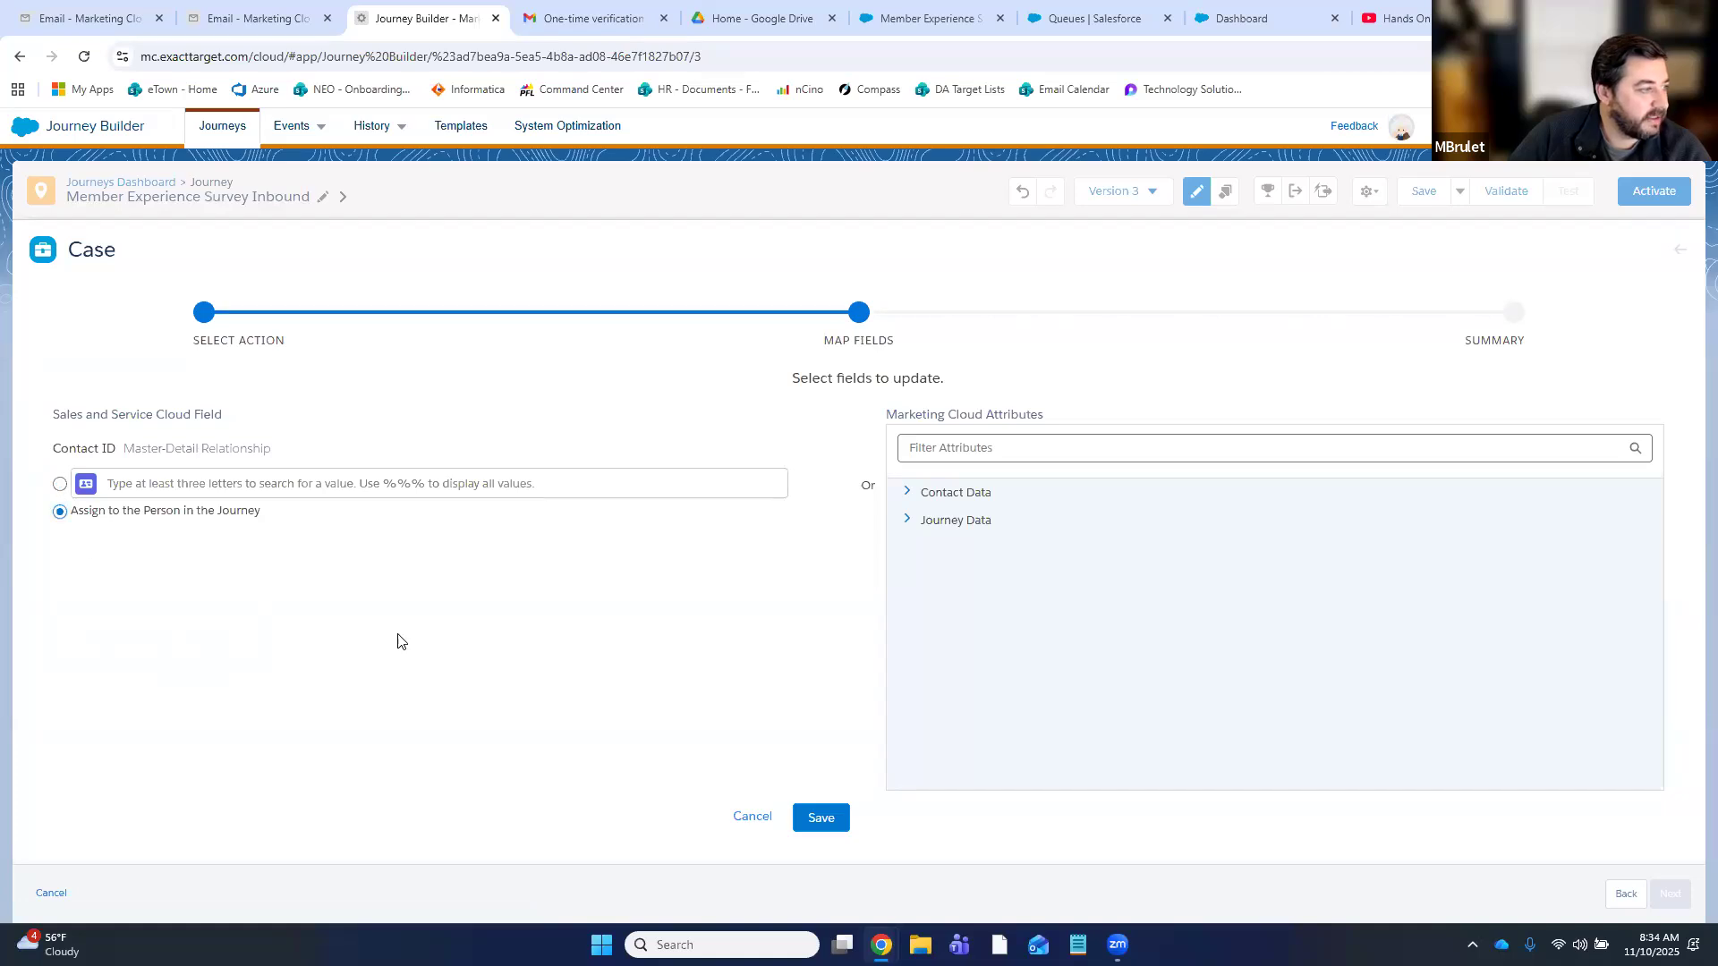
left_click(820, 817)
- Start the Description: 'Member submitted a survey and tripped a keyword filter… Please review and follow up if necessary'
scroll(115, 567, "down", 4)
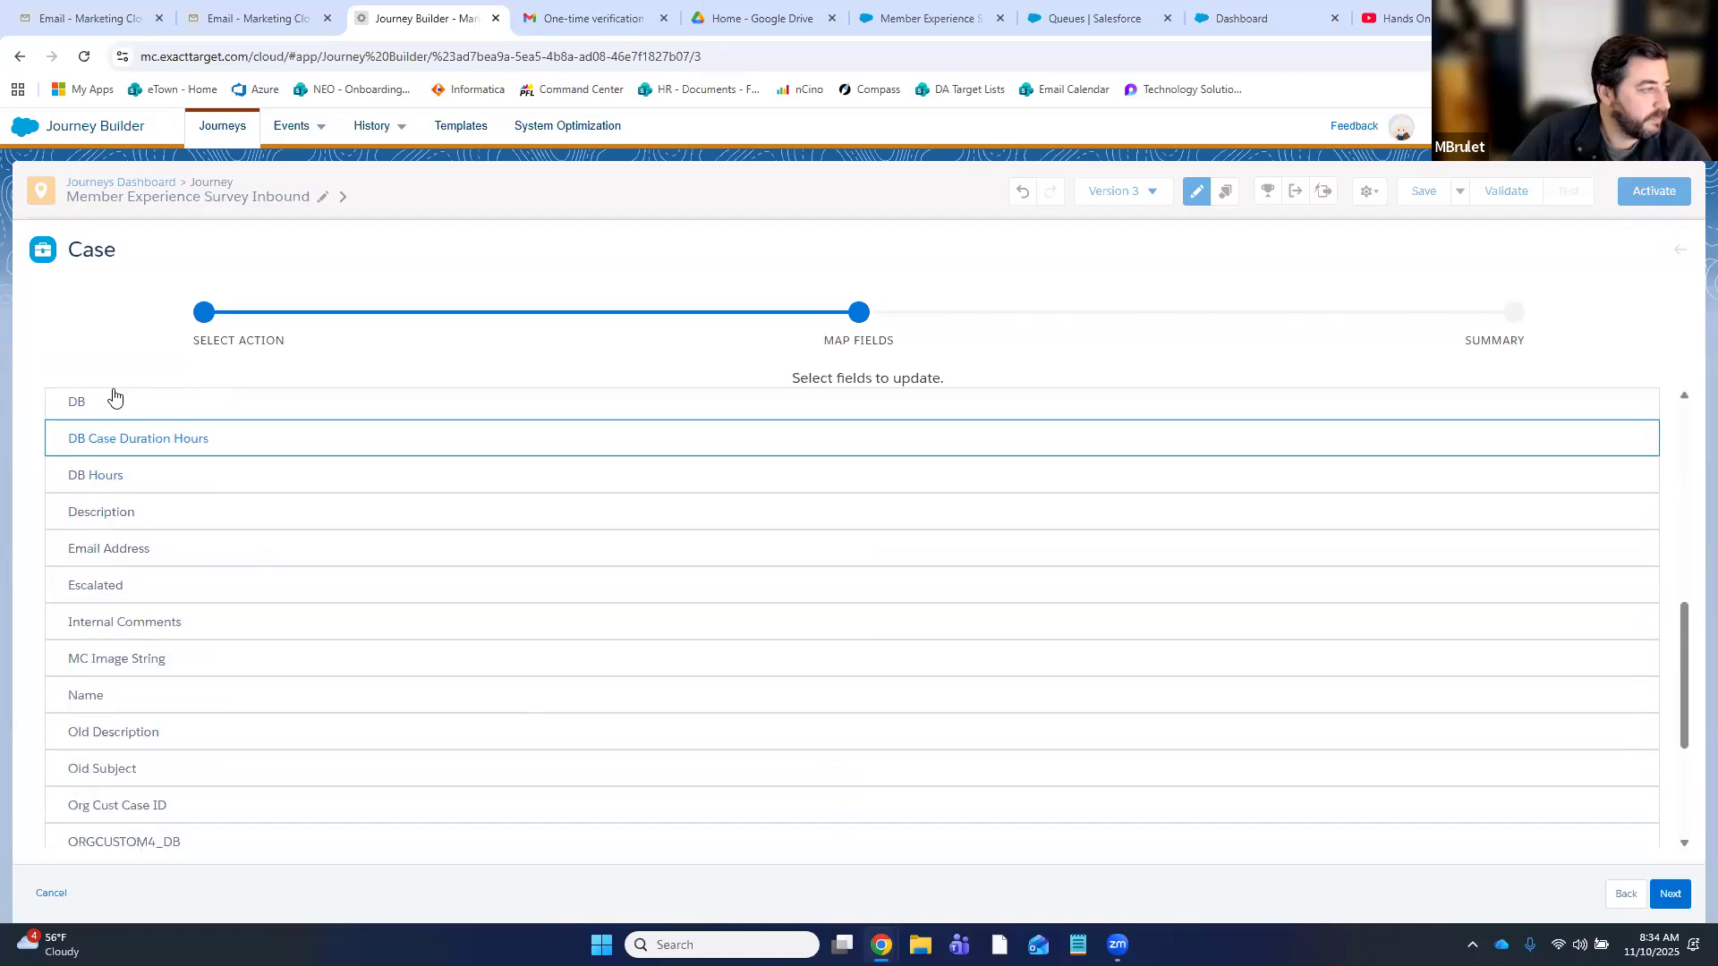
left_click(146, 519)
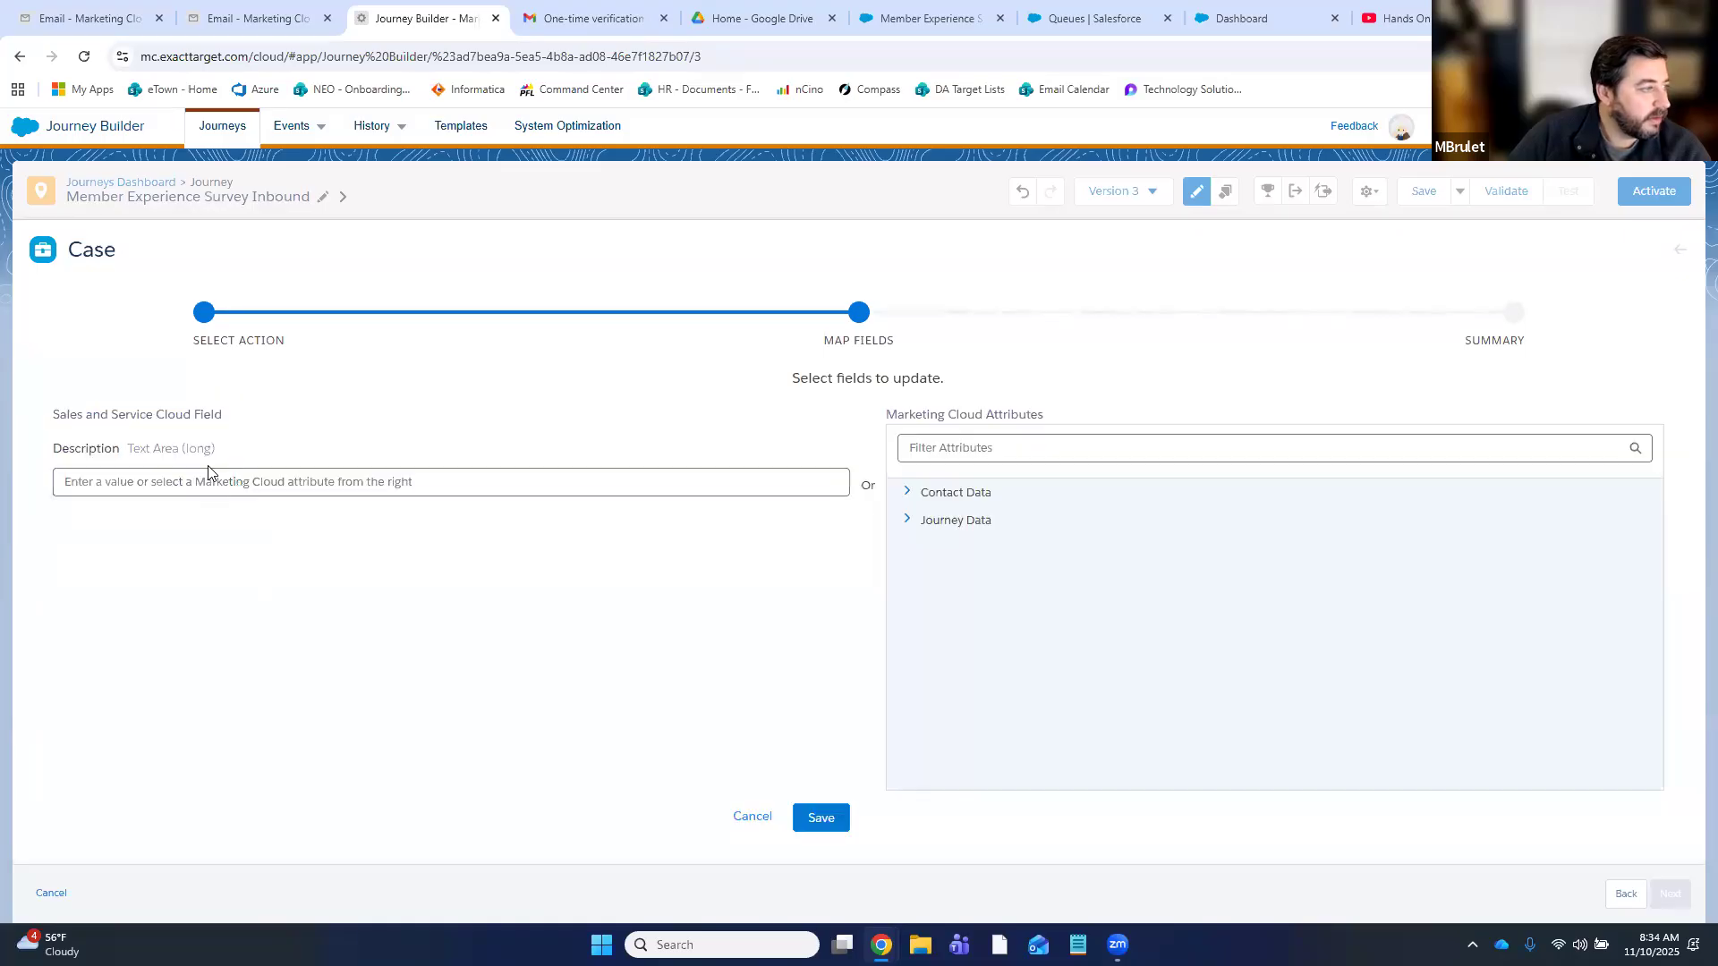
left_click(214, 470)
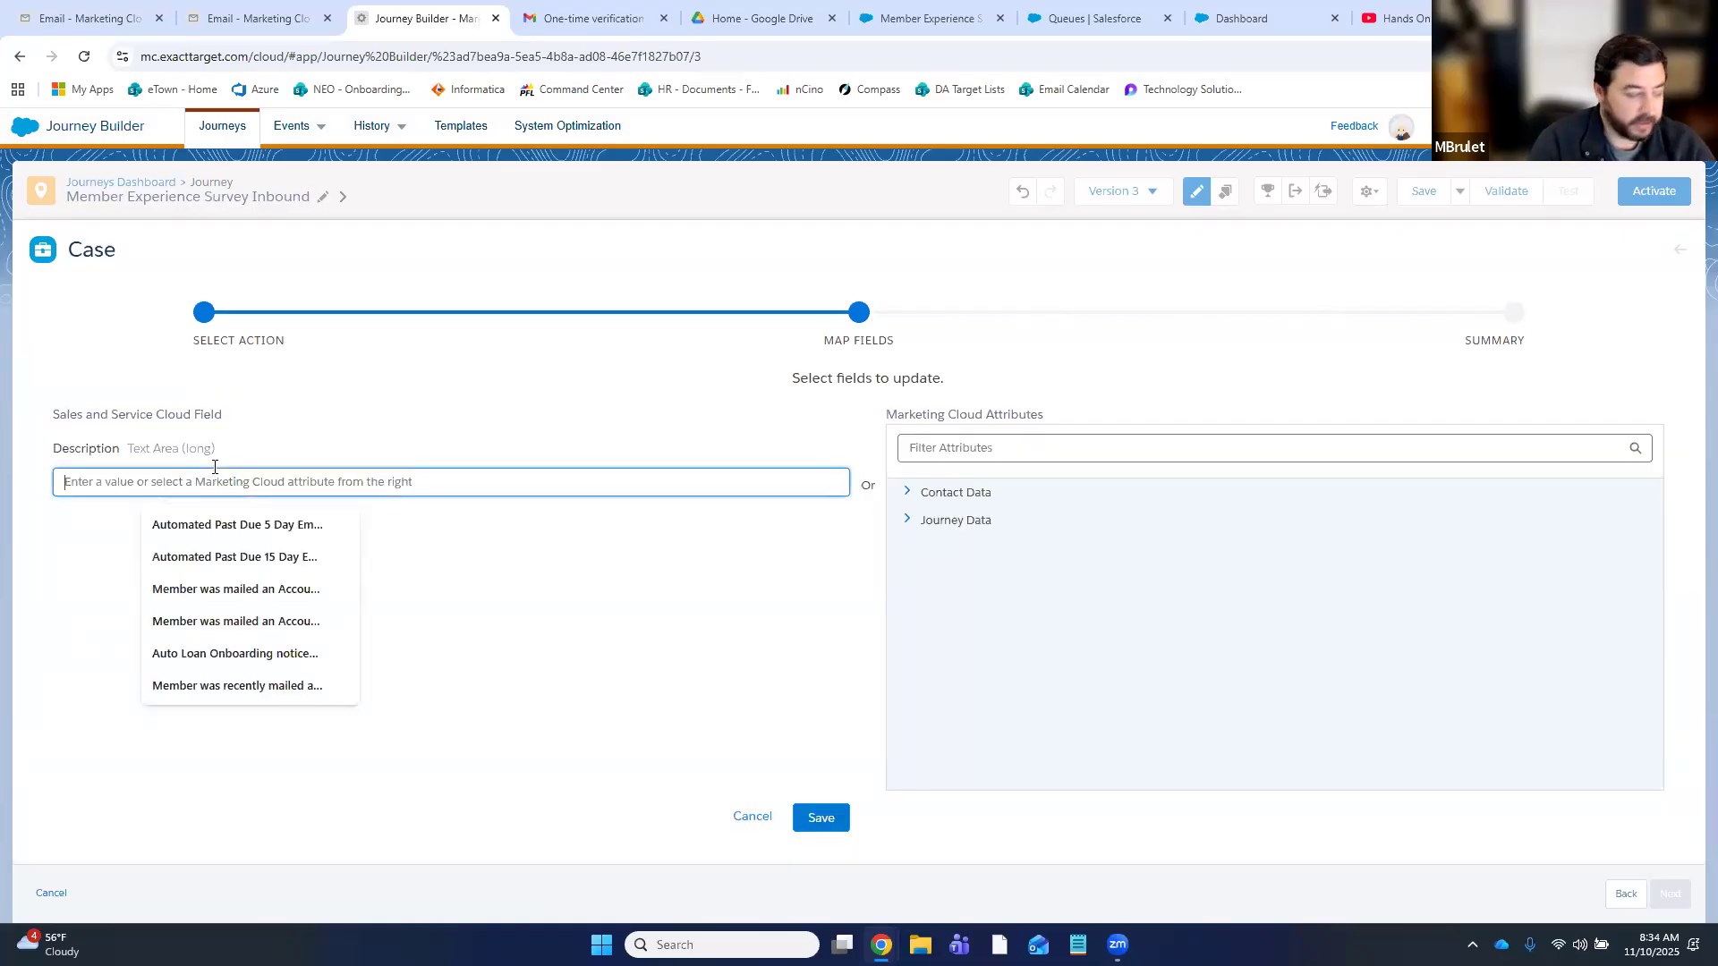
type("Member submitted a survey and tripped a keyword")
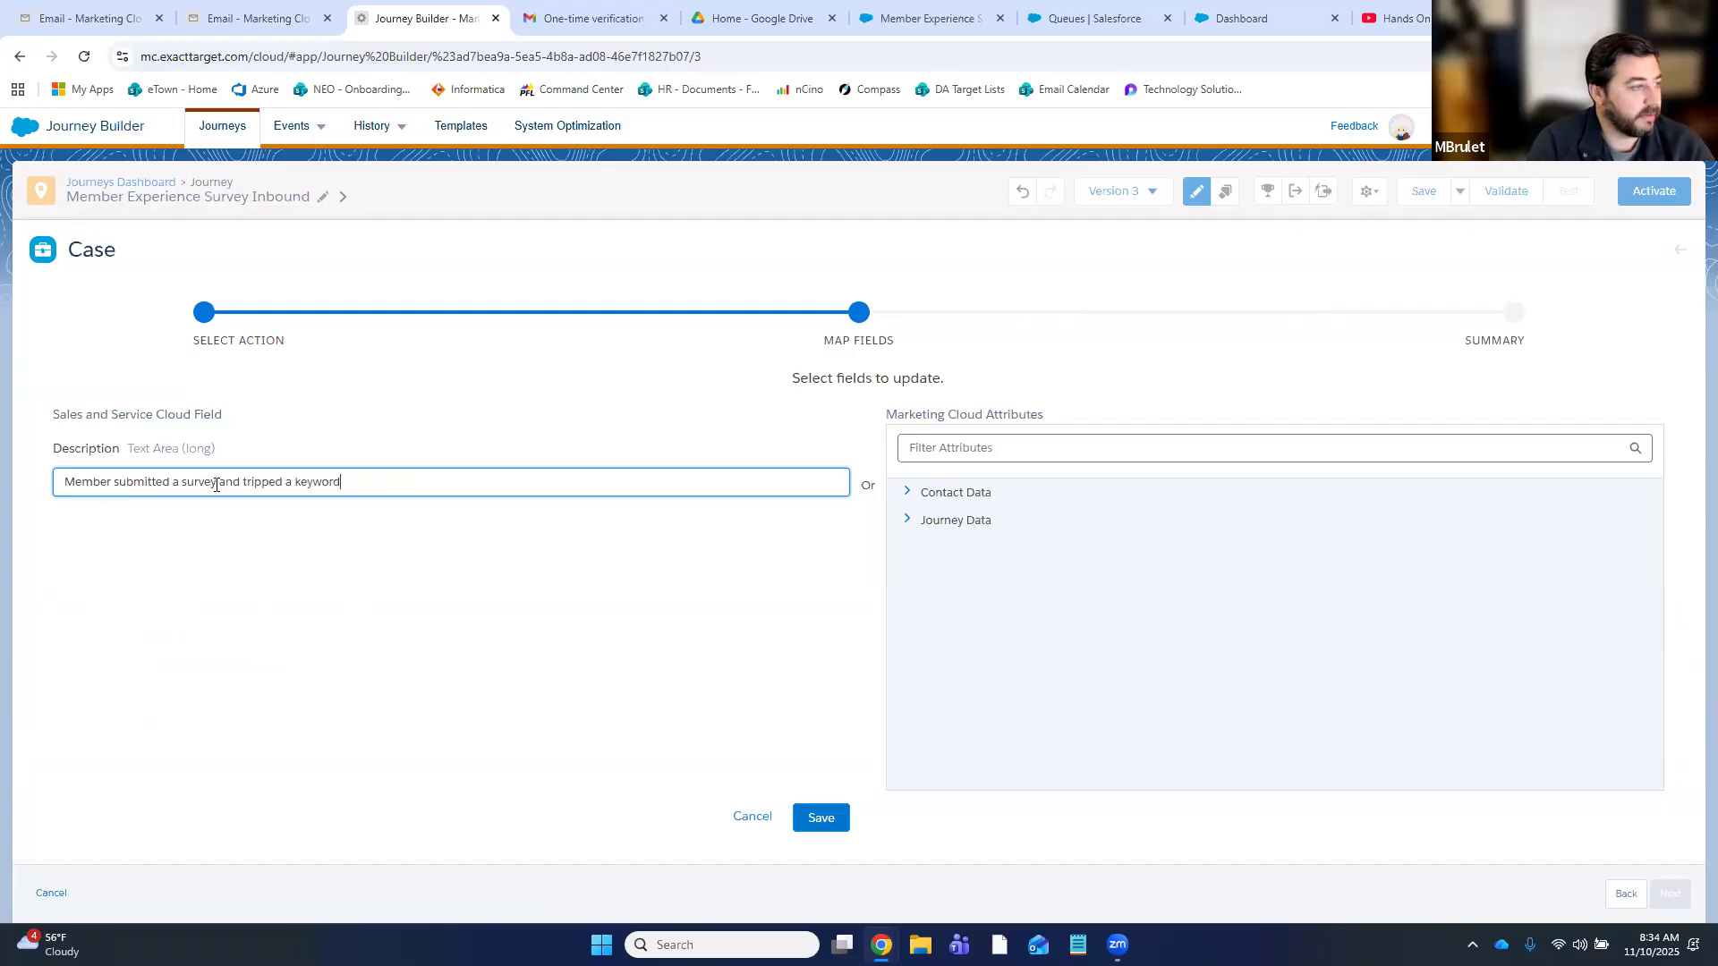
type("comm")
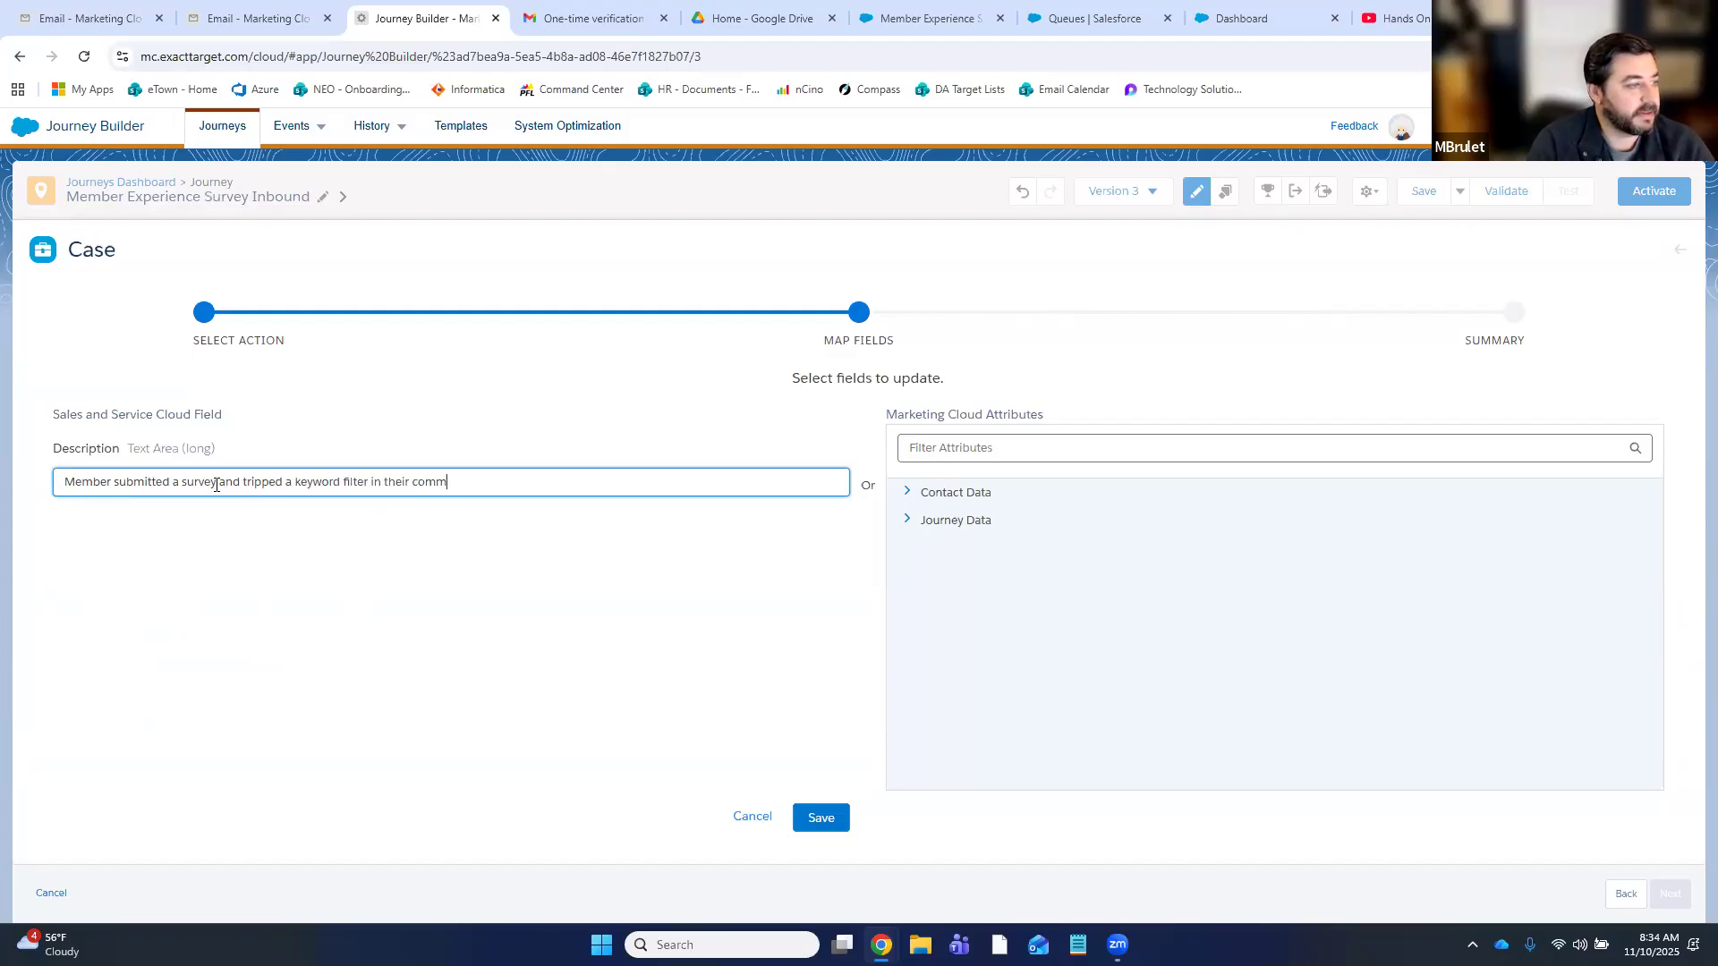
type("ents. Please review and follow up if necessary/")
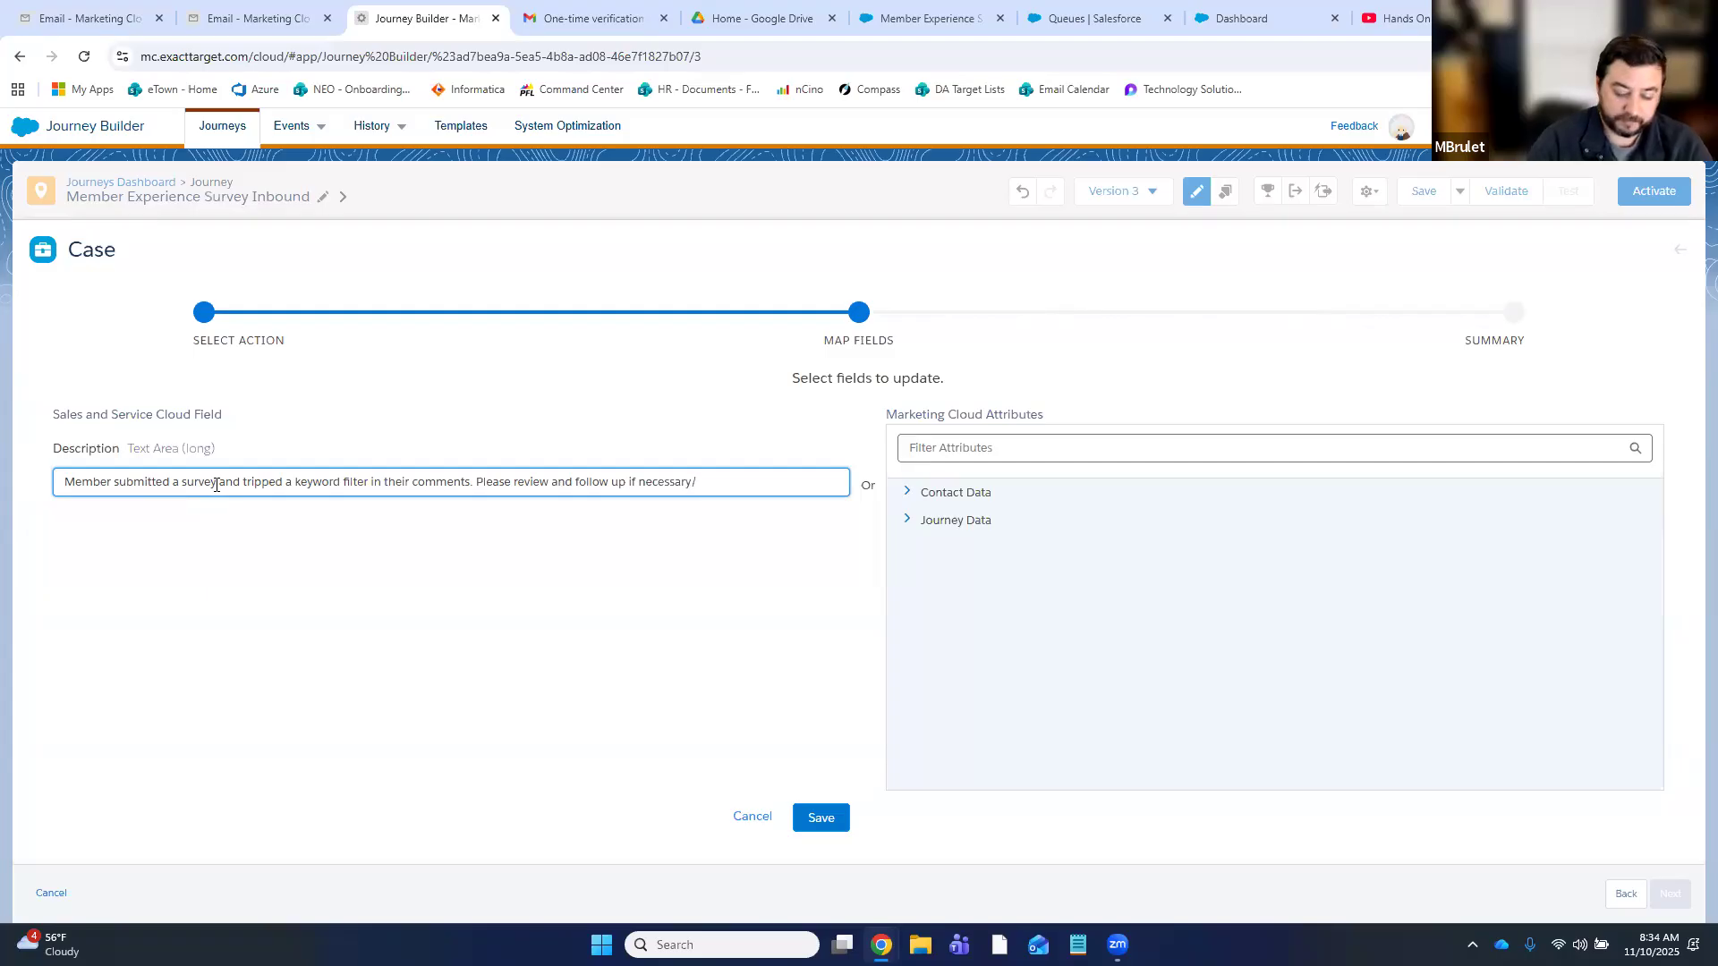
- Save the Description and map Owner ID to Member Experience Survey Followup Review
left_click(819, 816)
scroll(324, 570, "down", 1)
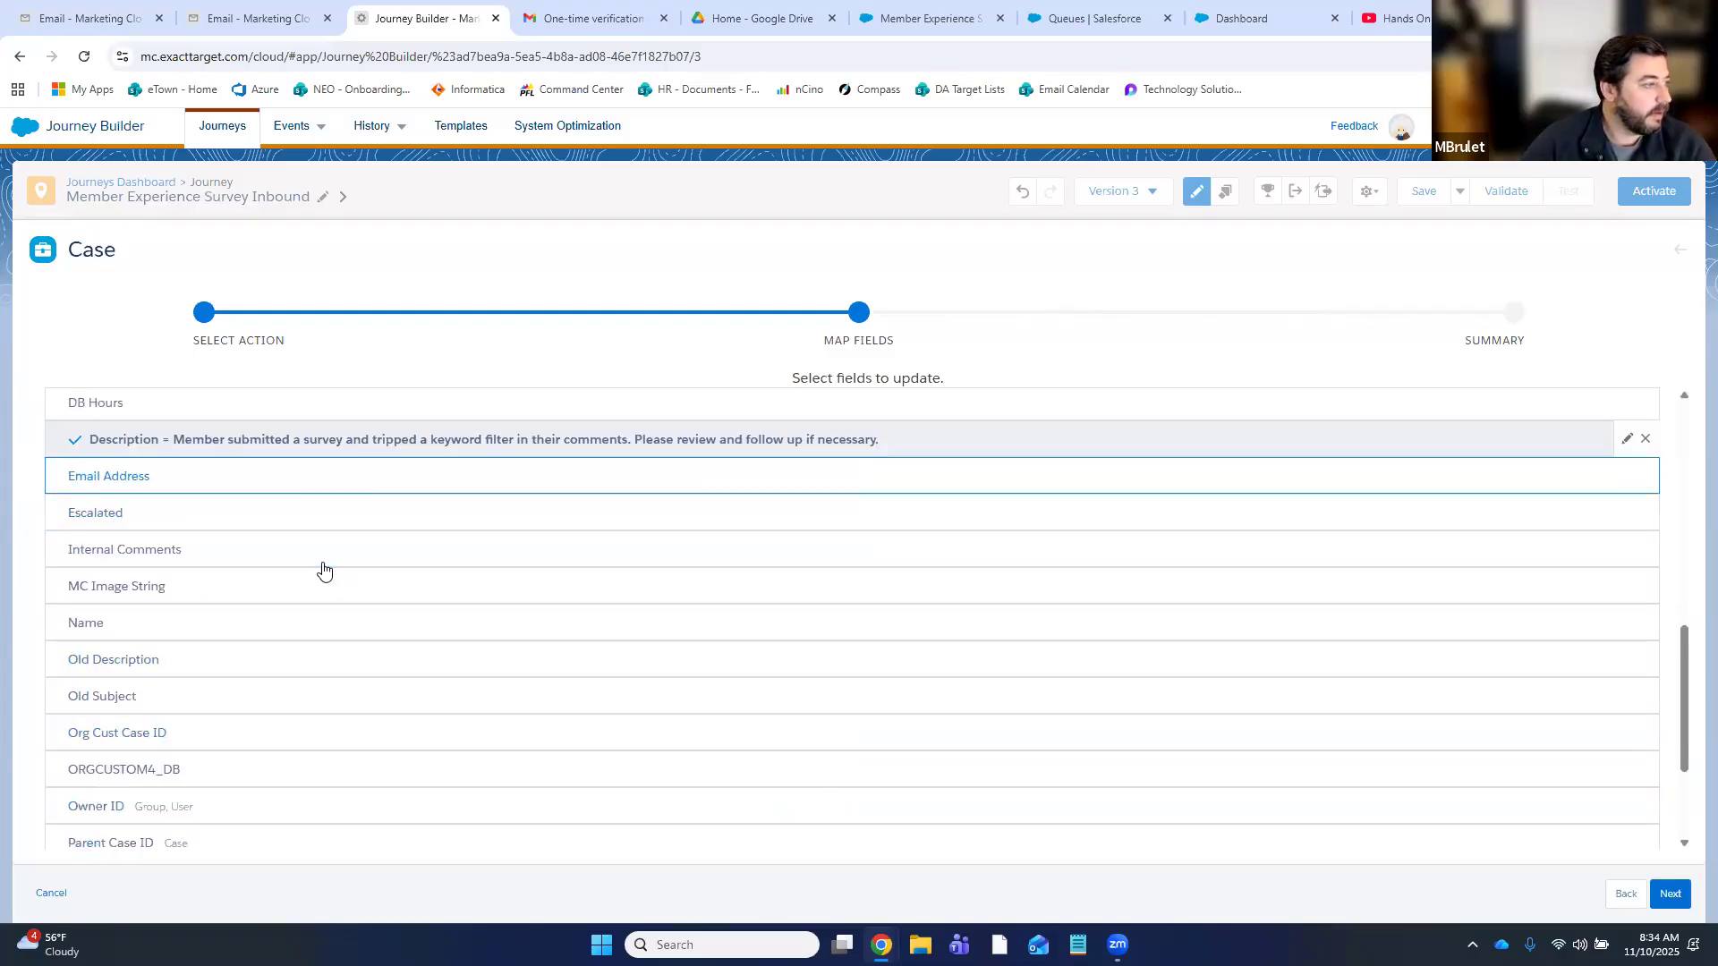
scroll(296, 447, "down", 2)
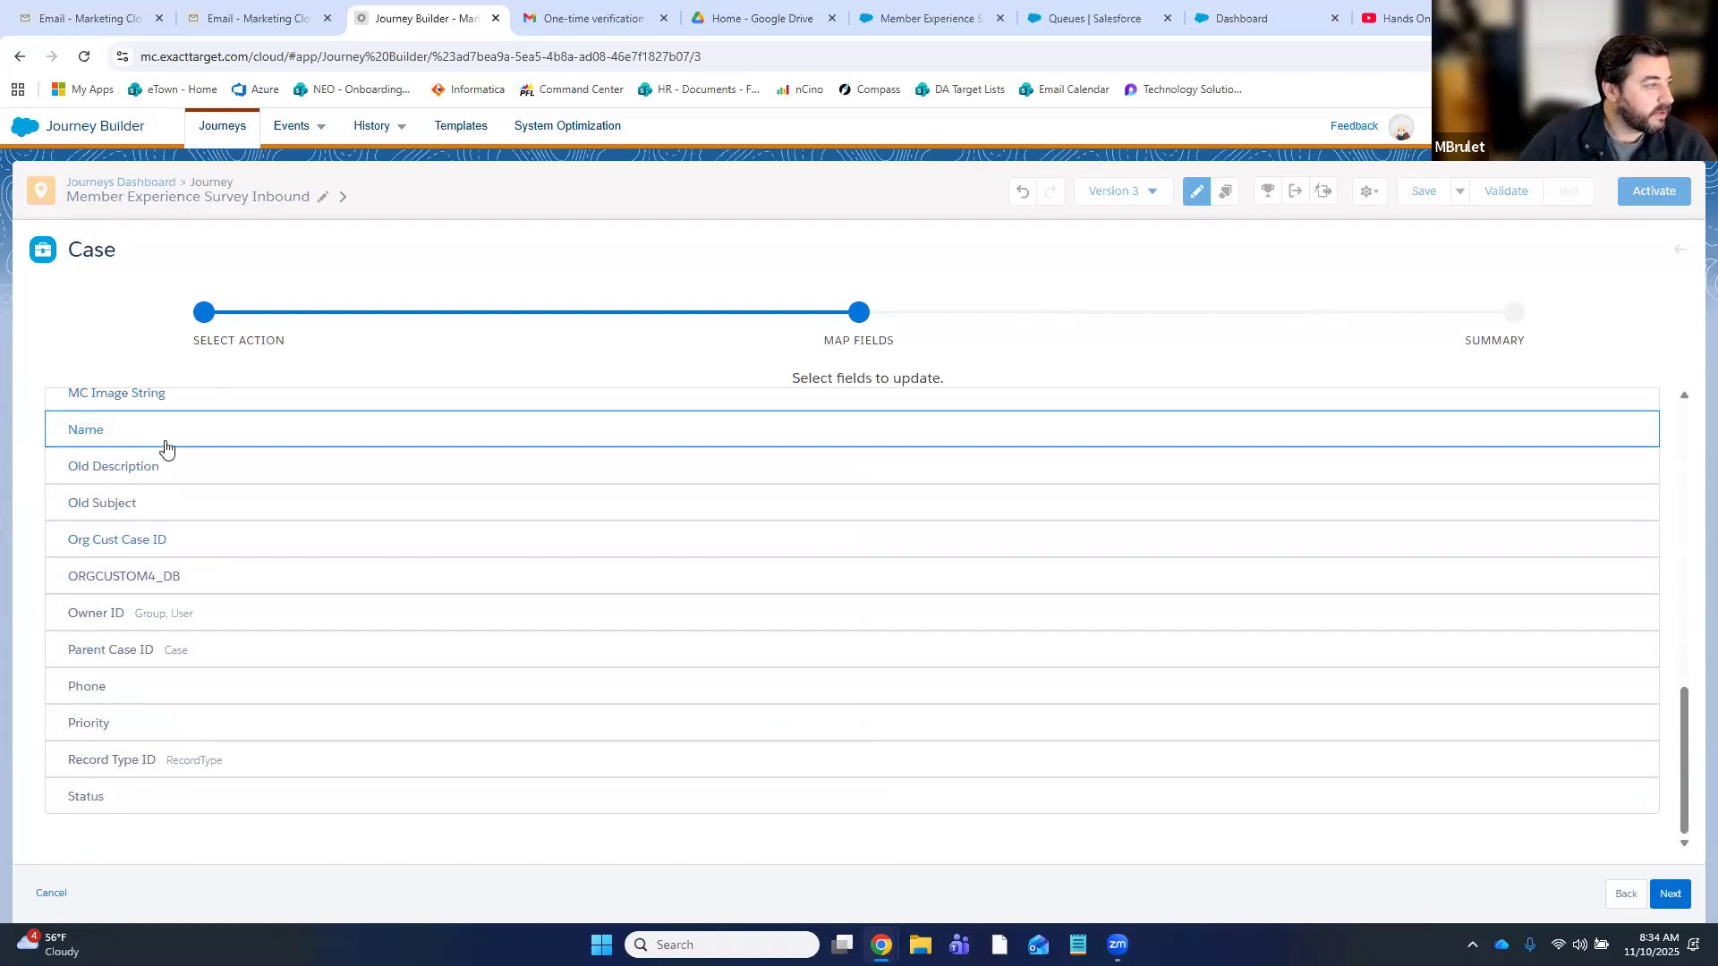
left_click(155, 618)
left_click(954, 521)
left_click(565, 479)
type("member")
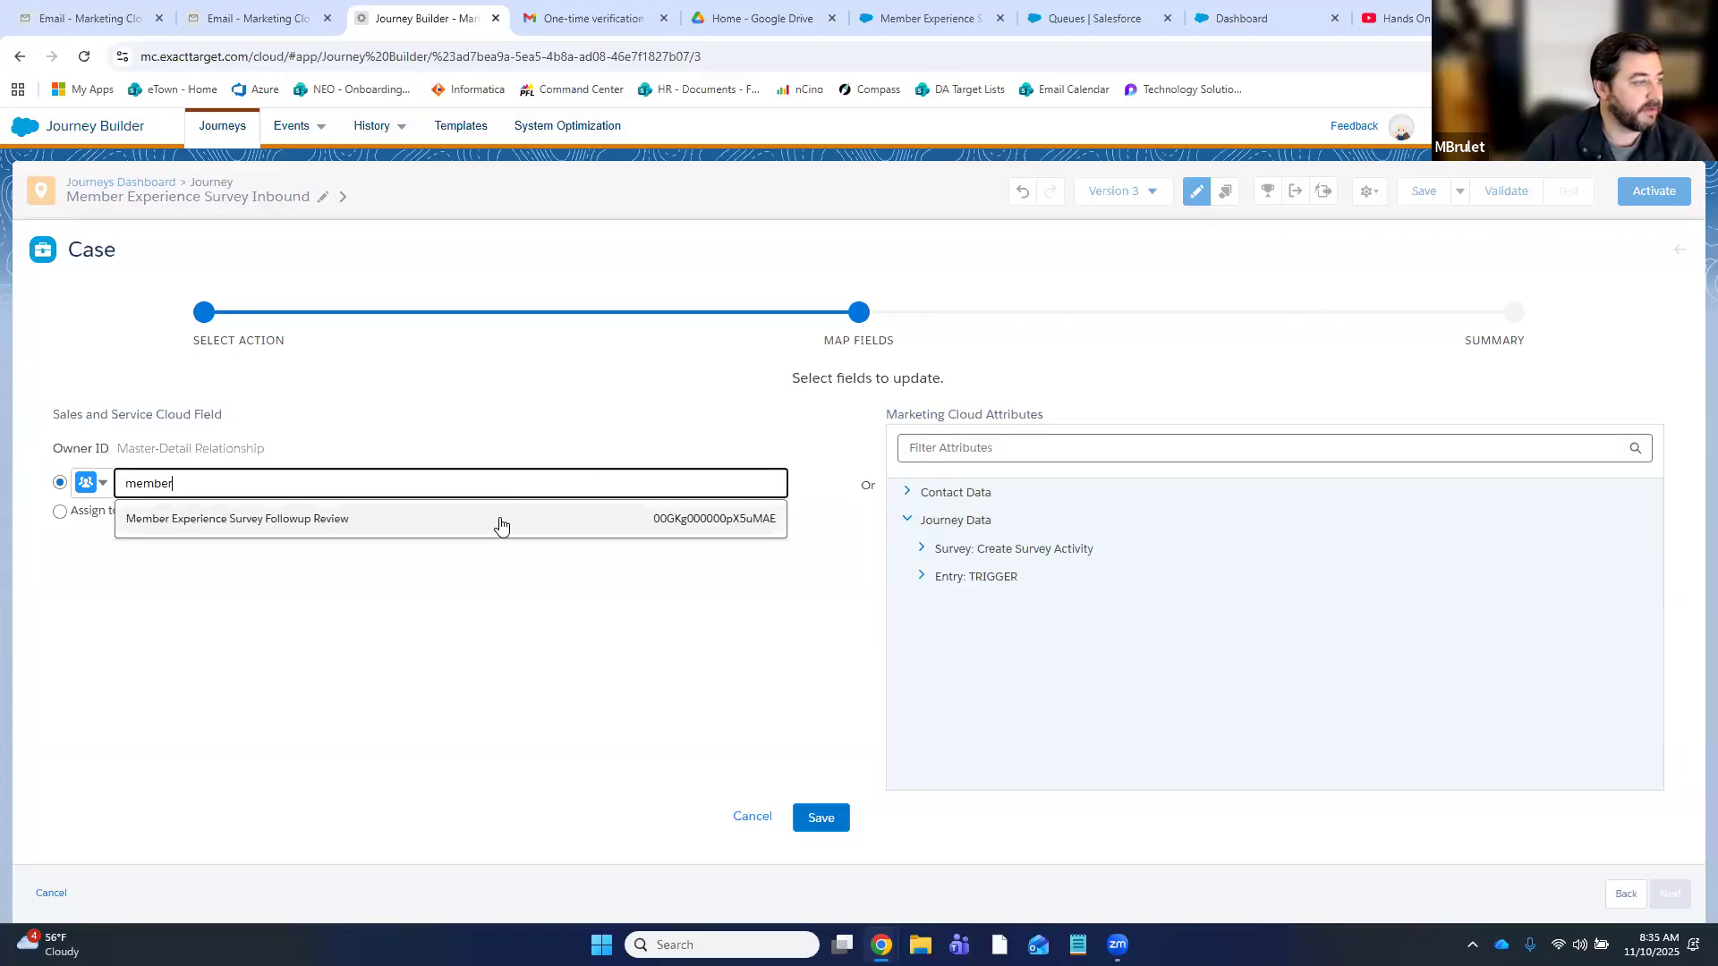
left_click(502, 521)
left_click(840, 819)
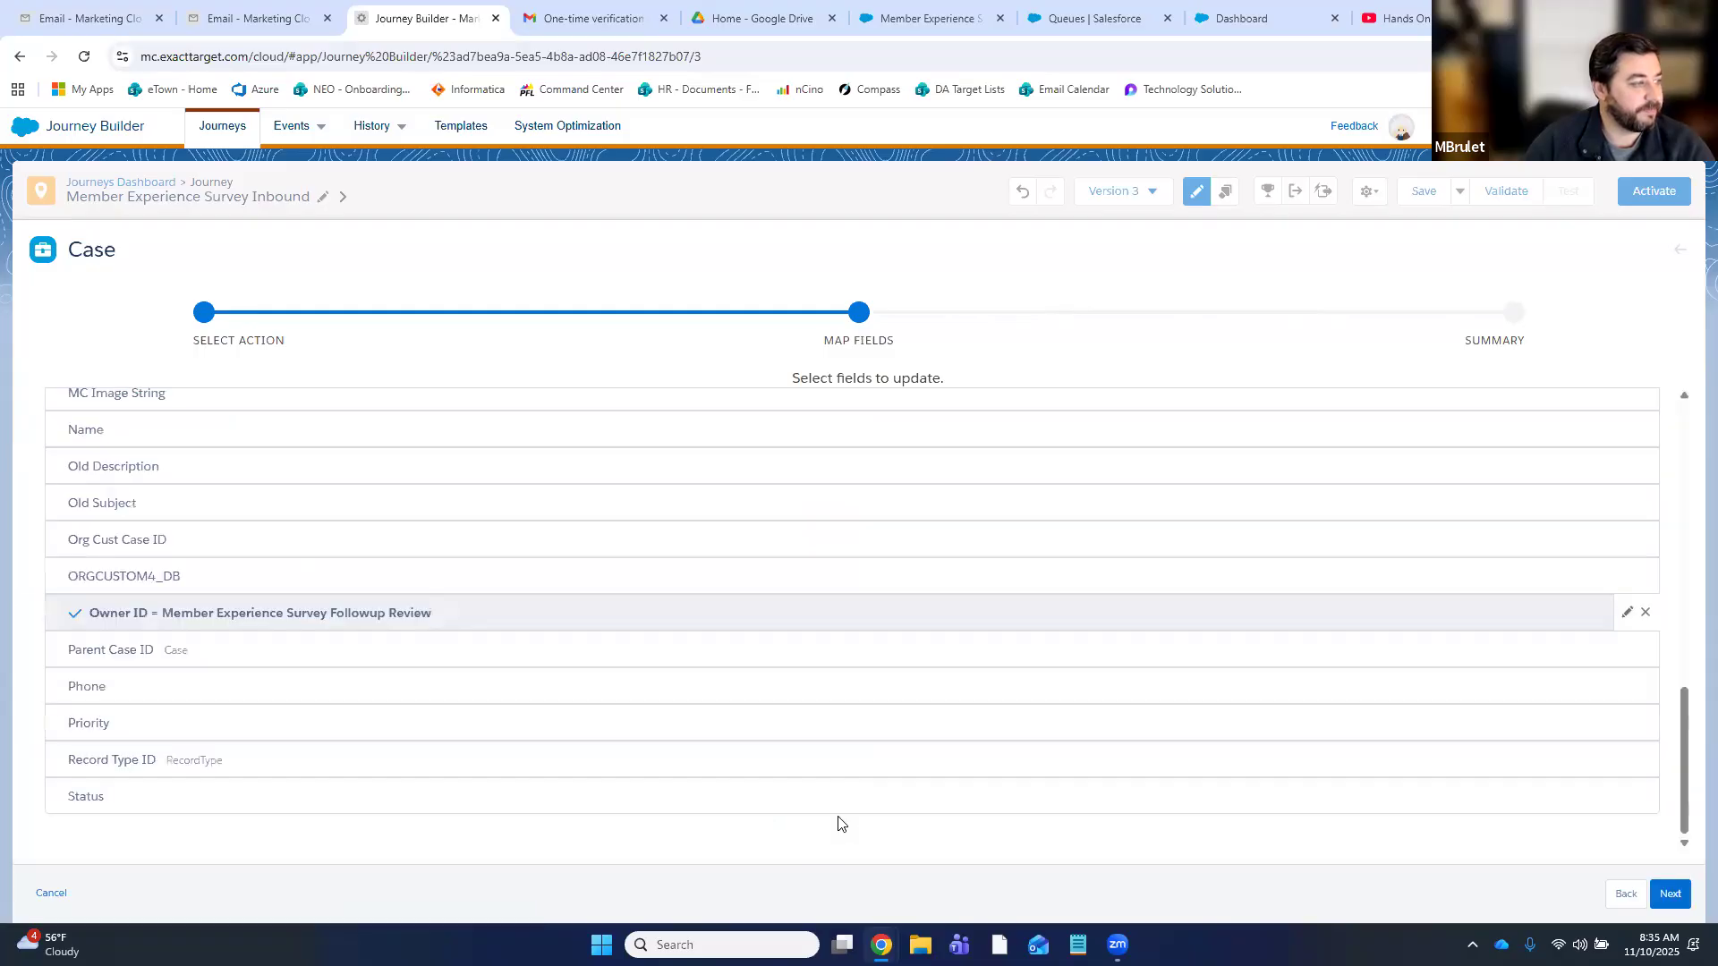
- Set the case Priority to Medium
left_click(99, 721)
left_click(153, 482)
left_click(145, 554)
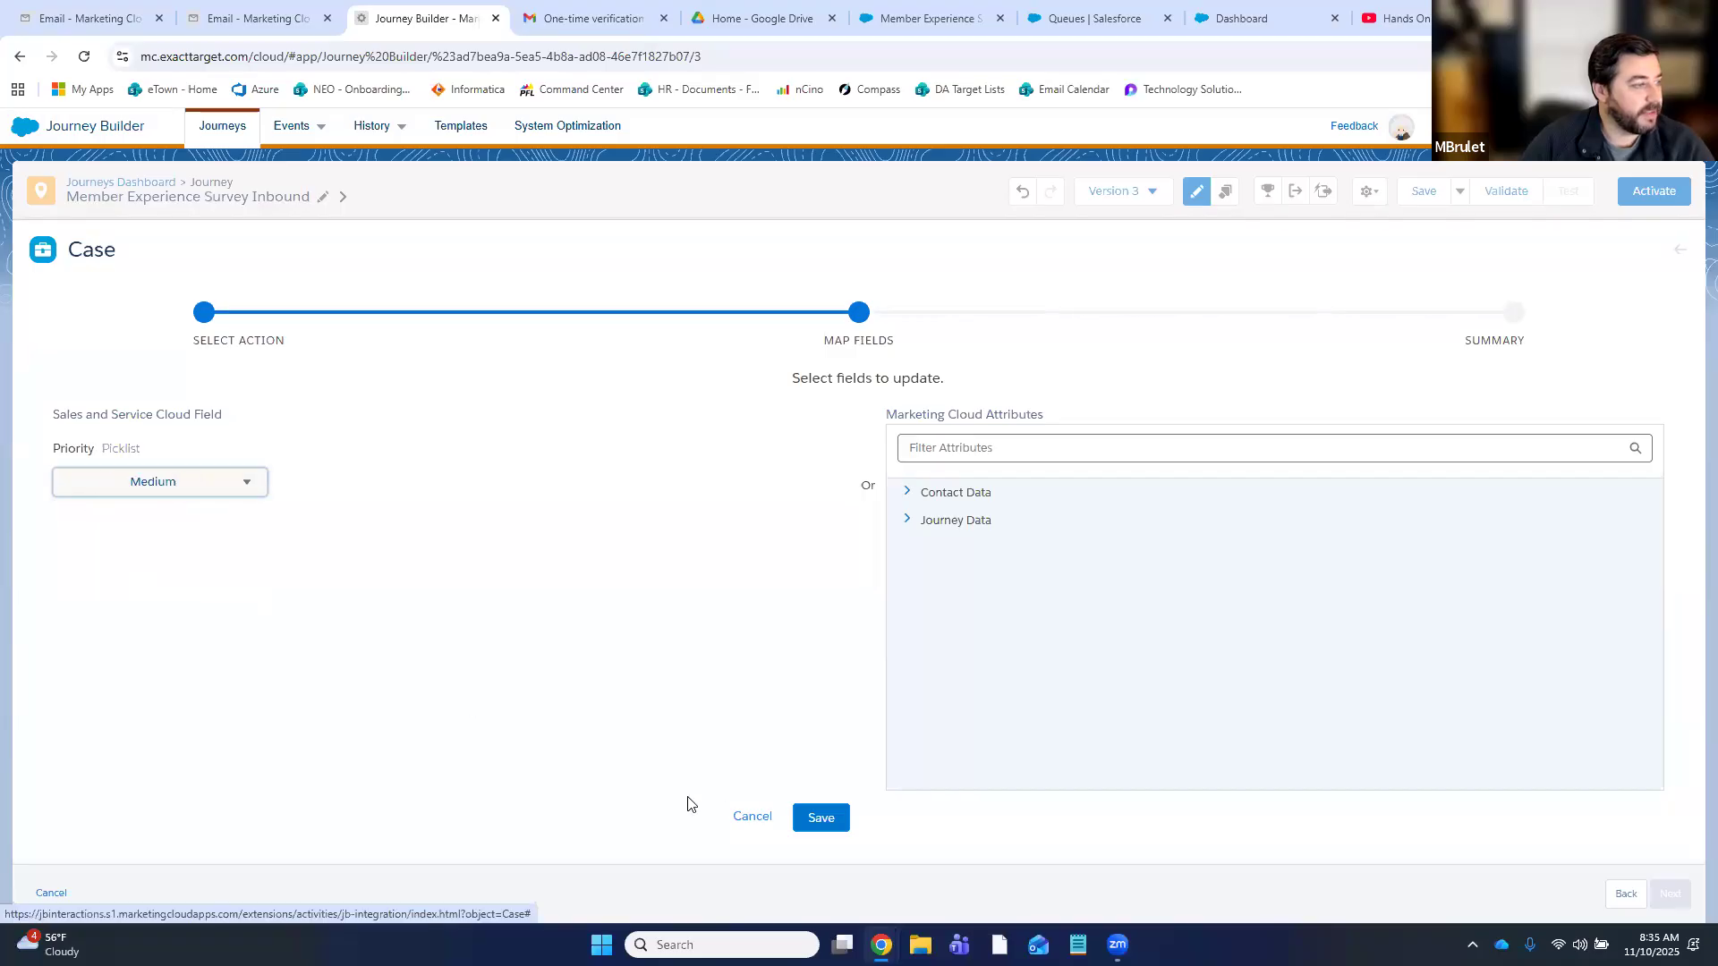
left_click(821, 818)
- Map Record Type ID to the Member Experience Survey Followup Review record type
left_click(197, 770)
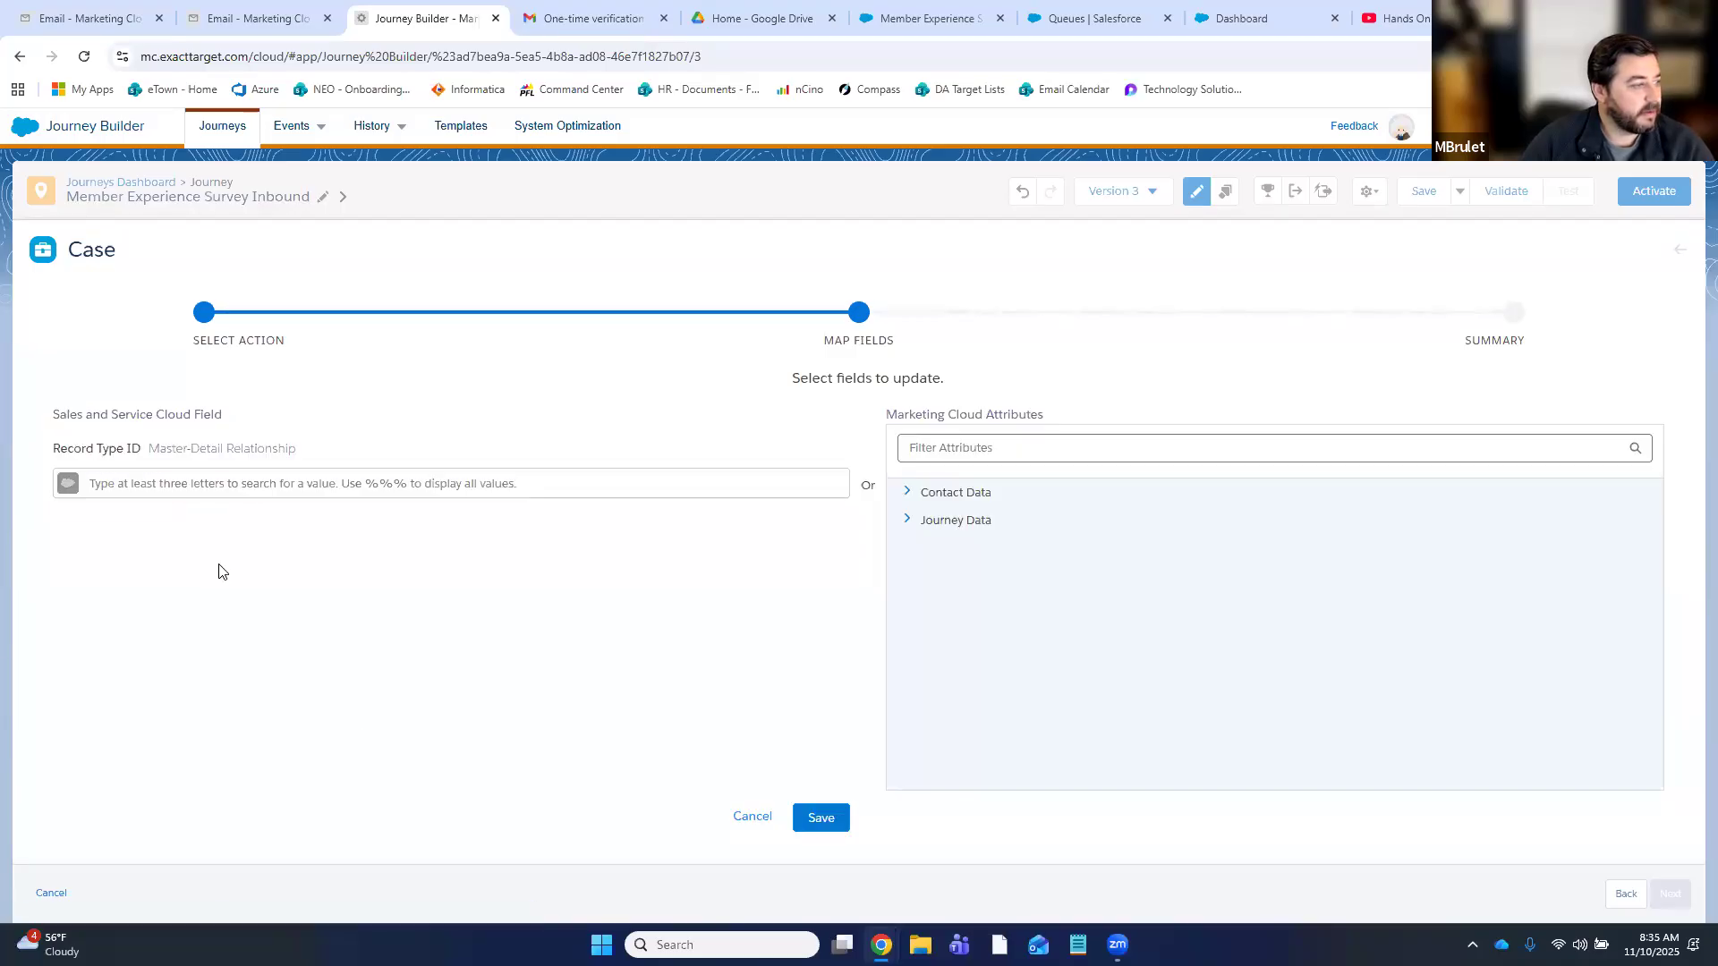
left_click(628, 487)
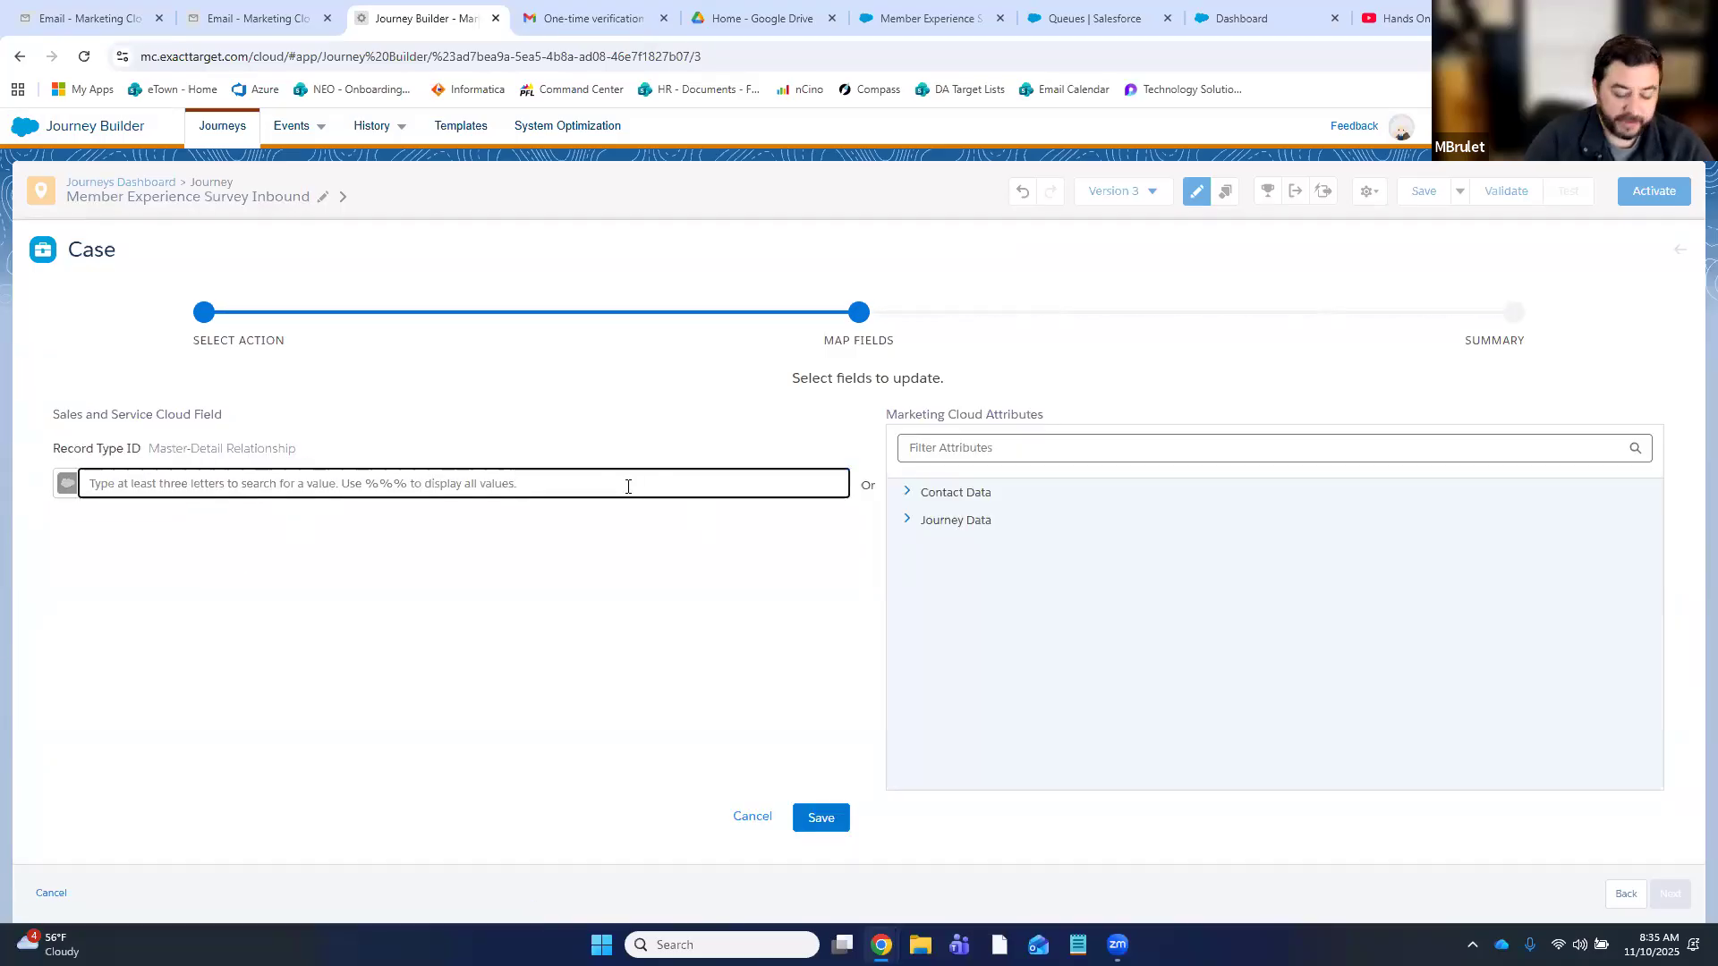
type("meme")
key("BackSpace")
type("ber")
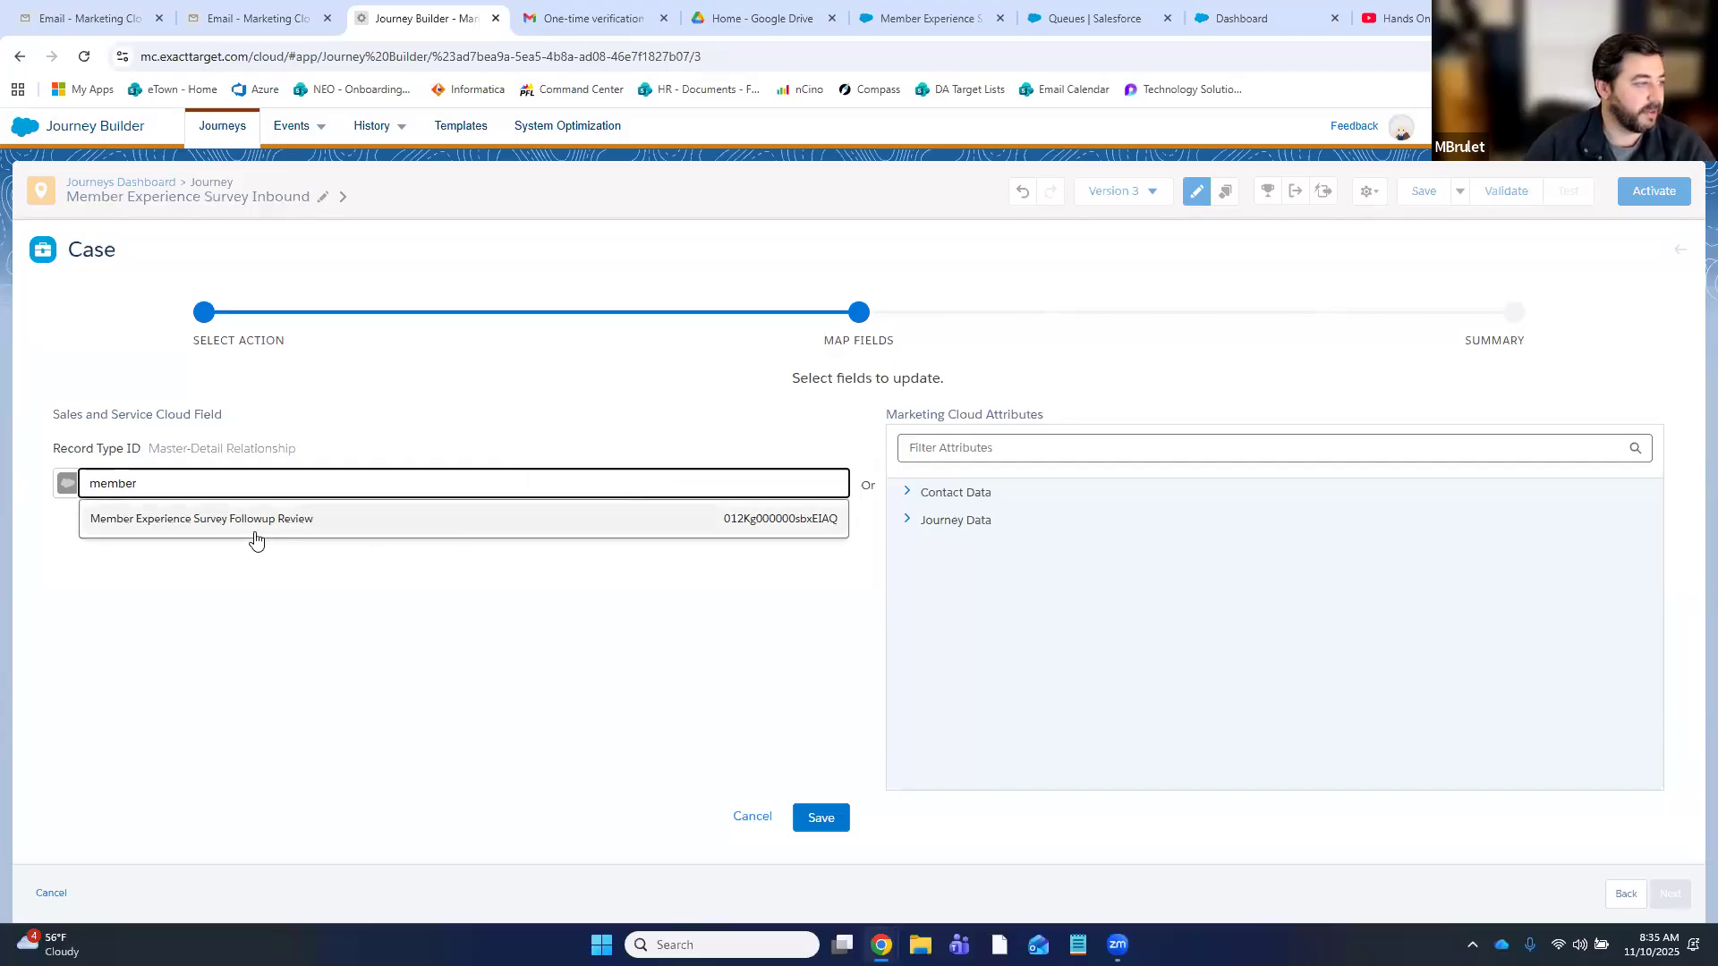
left_click(281, 530)
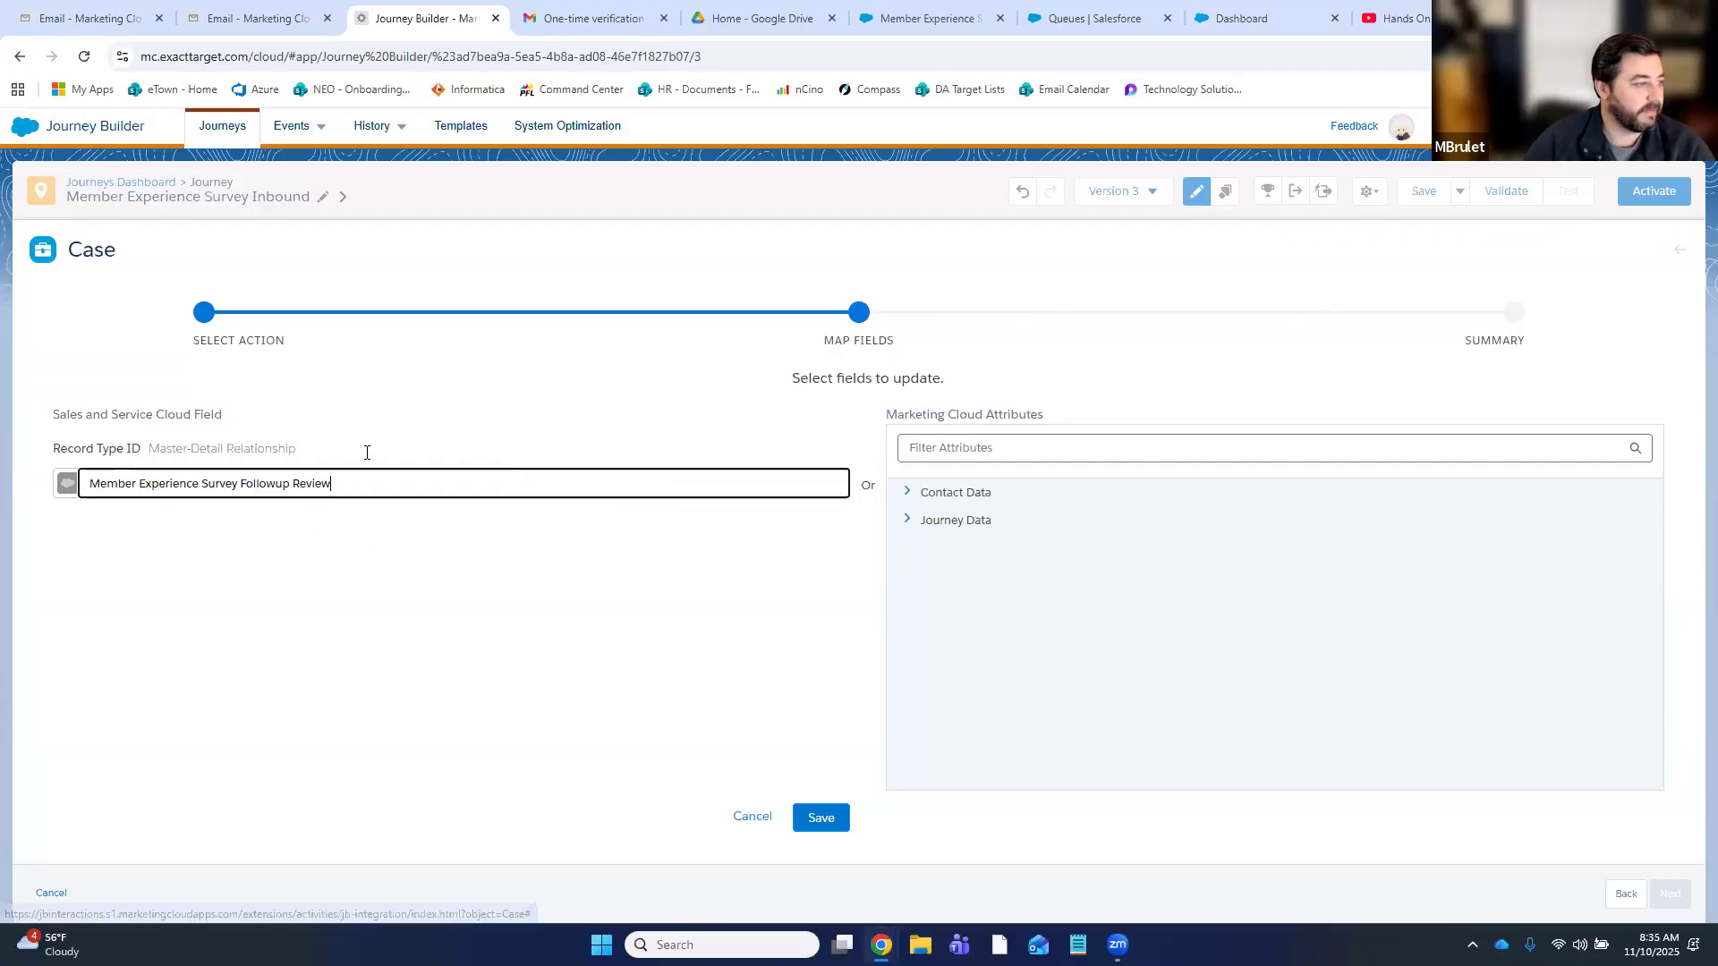
left_click(817, 825)
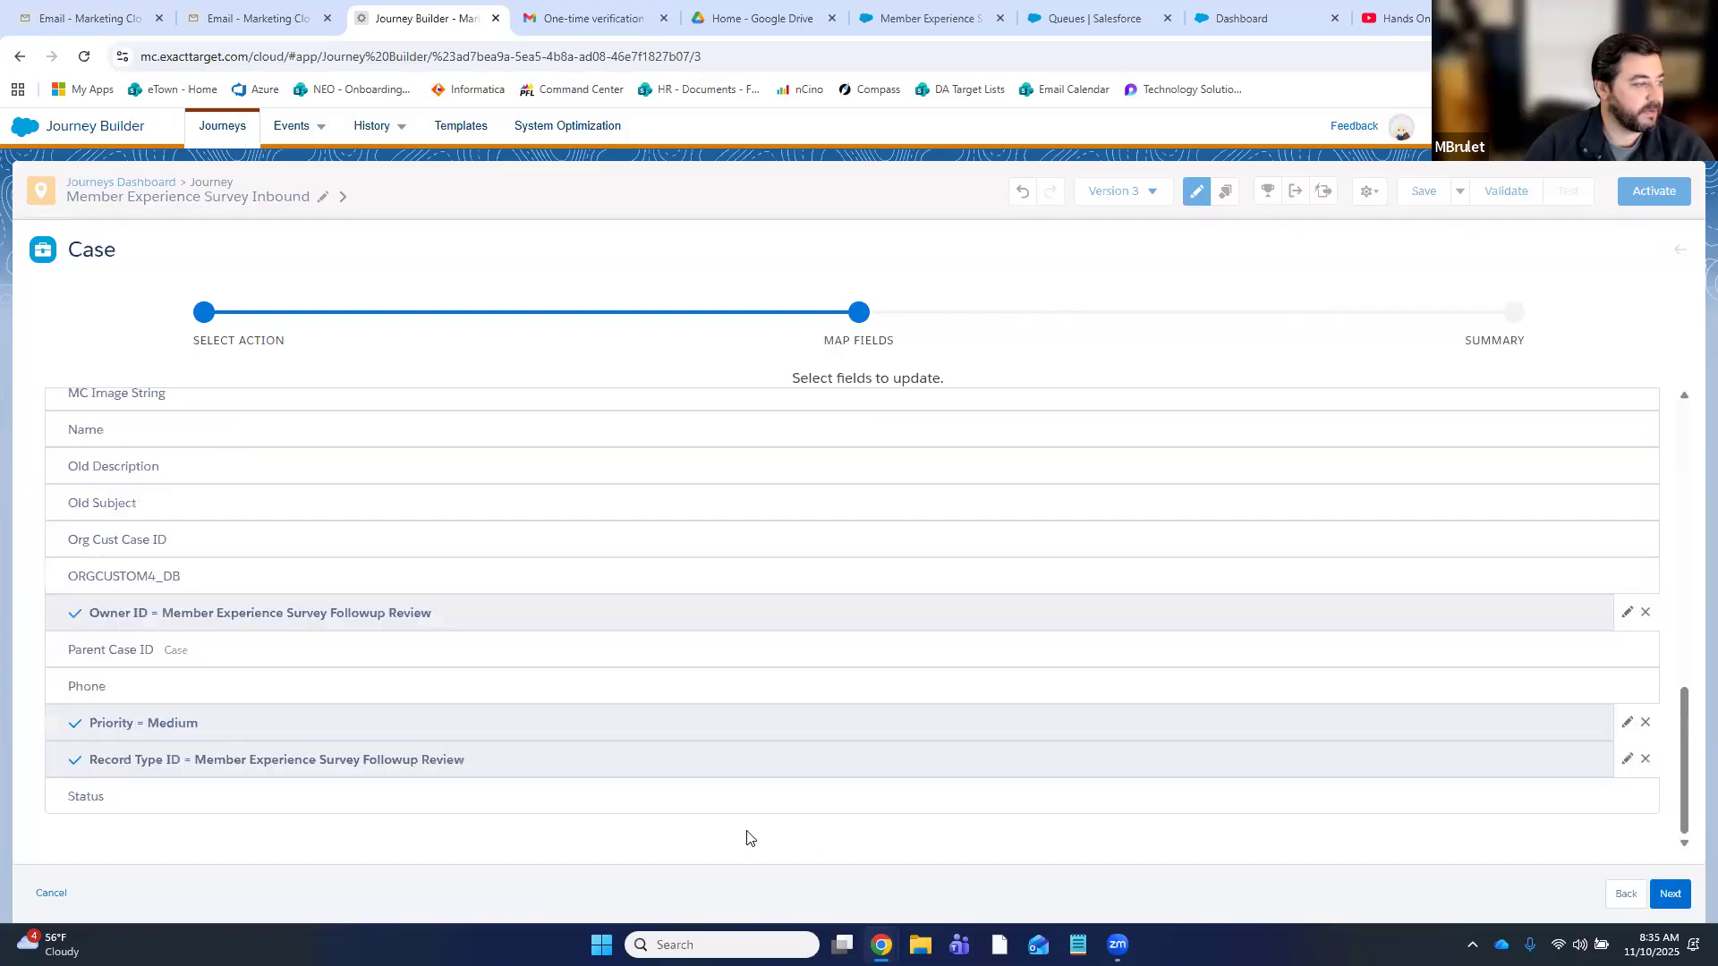
- Set the case Status to New and name the activity 'Create keyword case'
left_click(125, 808)
left_click(138, 492)
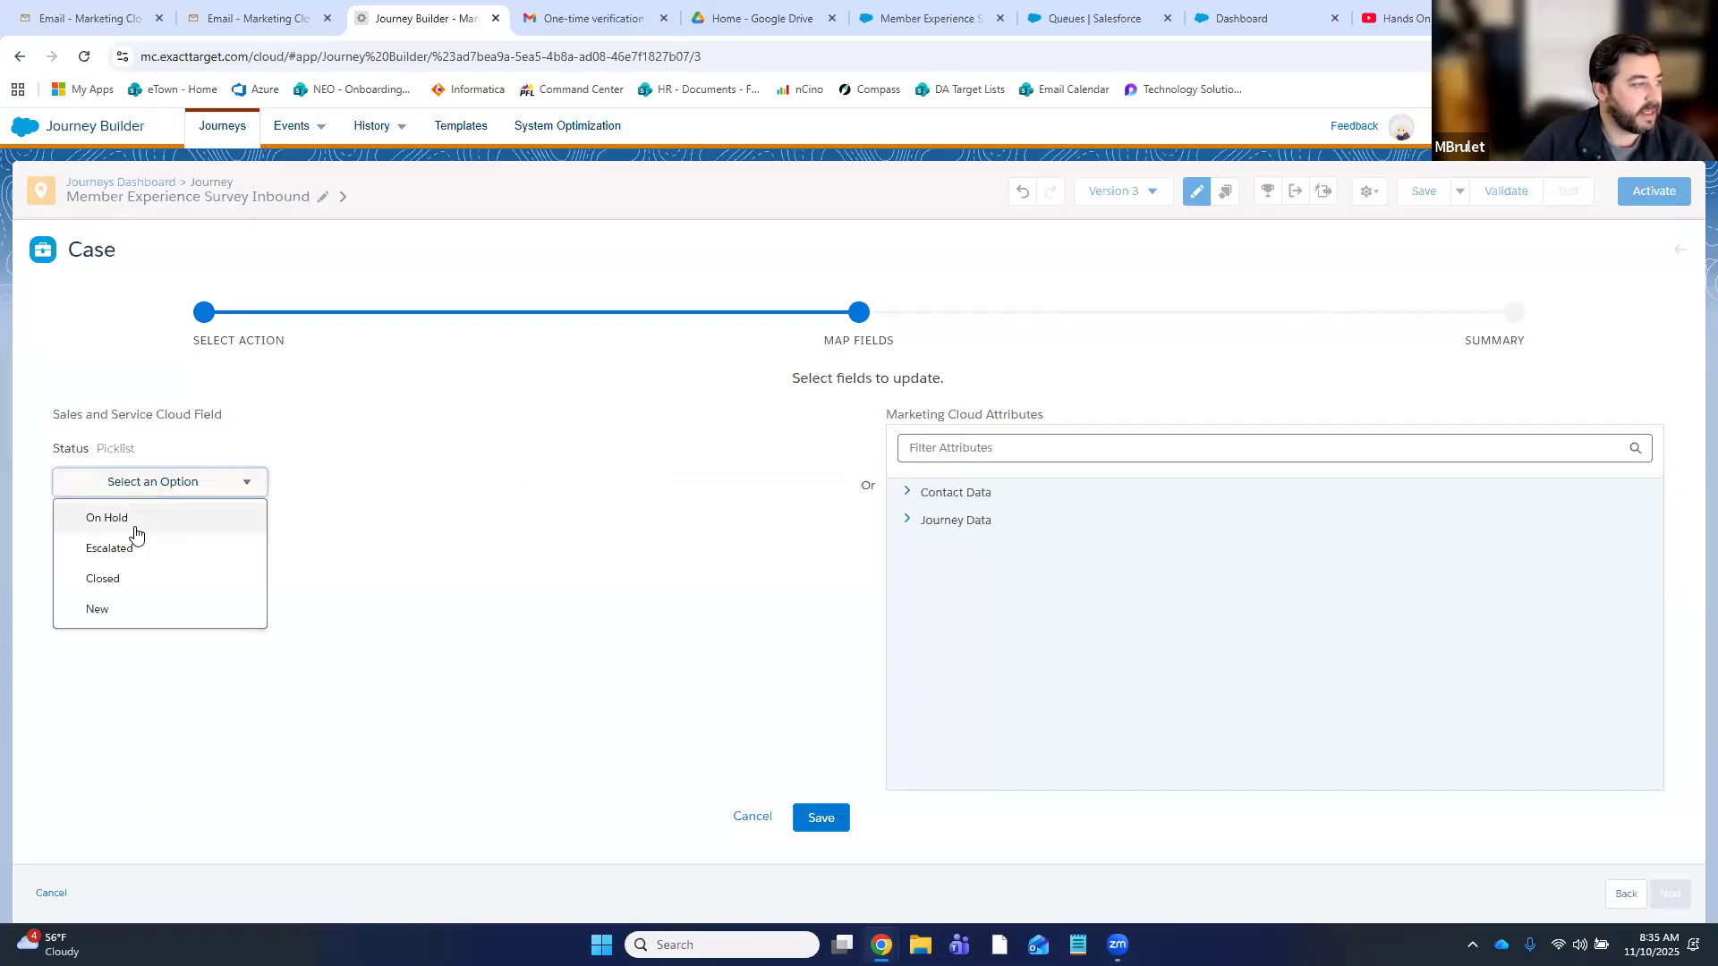
left_click(127, 608)
left_click(821, 817)
left_click(1668, 893)
type("Create keyword case")
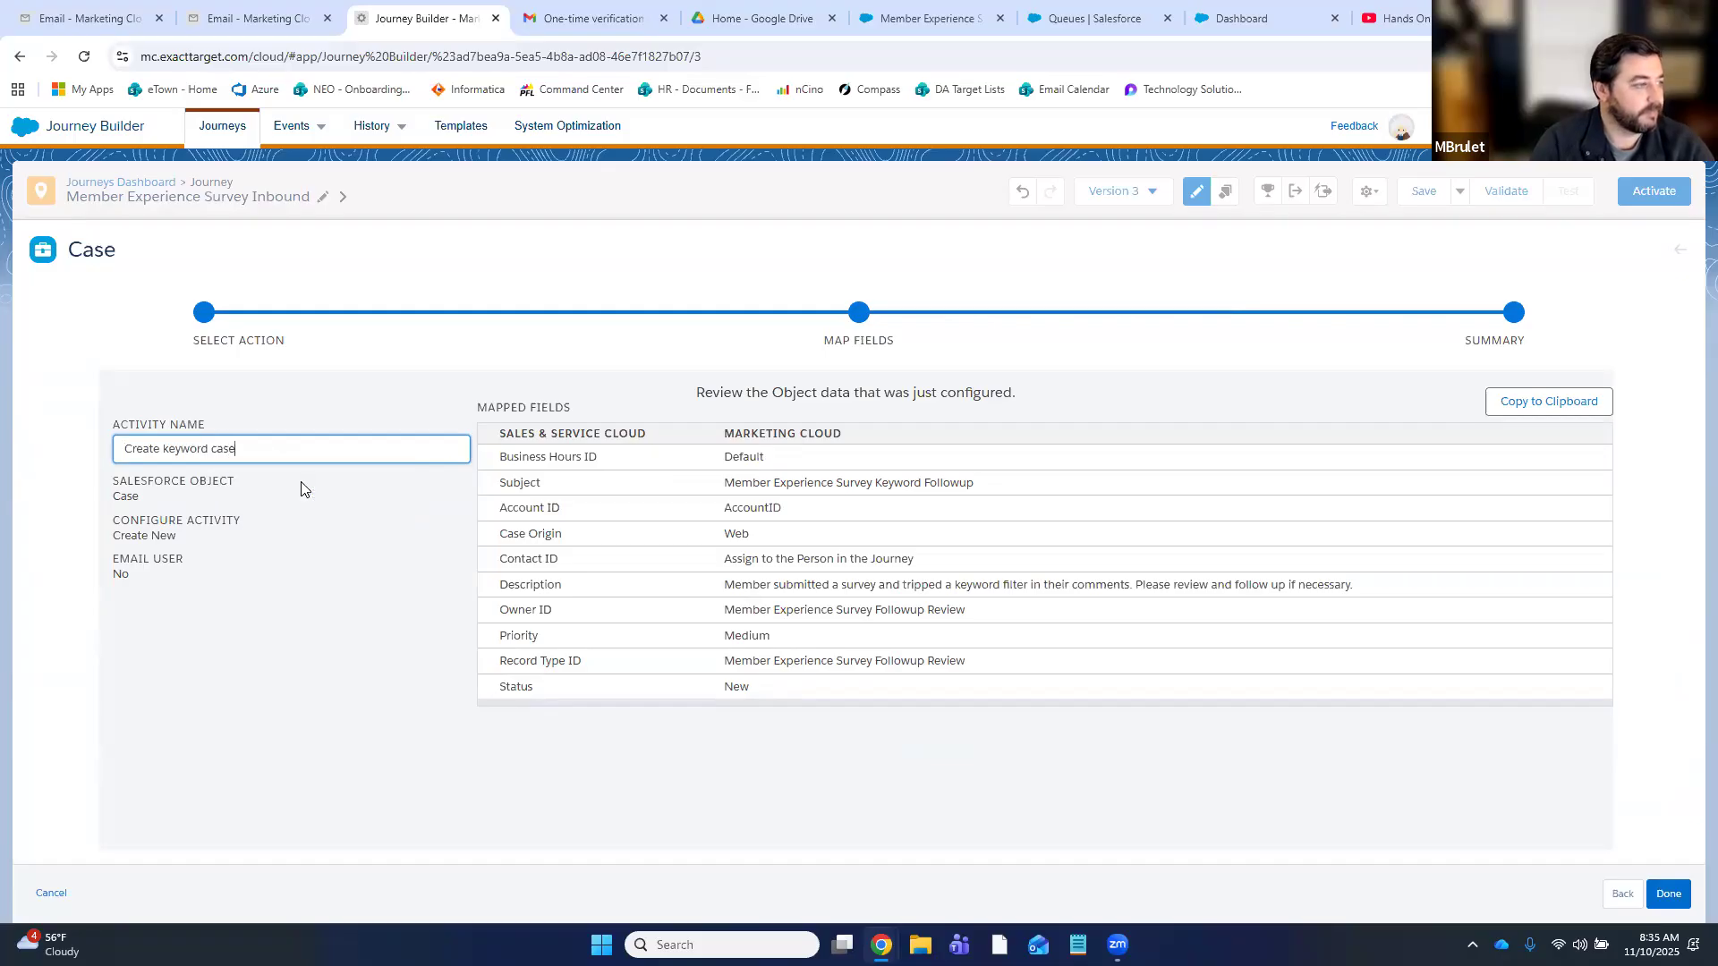
- Finish the Create keyword case activity, save the journey, and confirm activation despite validation recommendations
left_click(1670, 895)
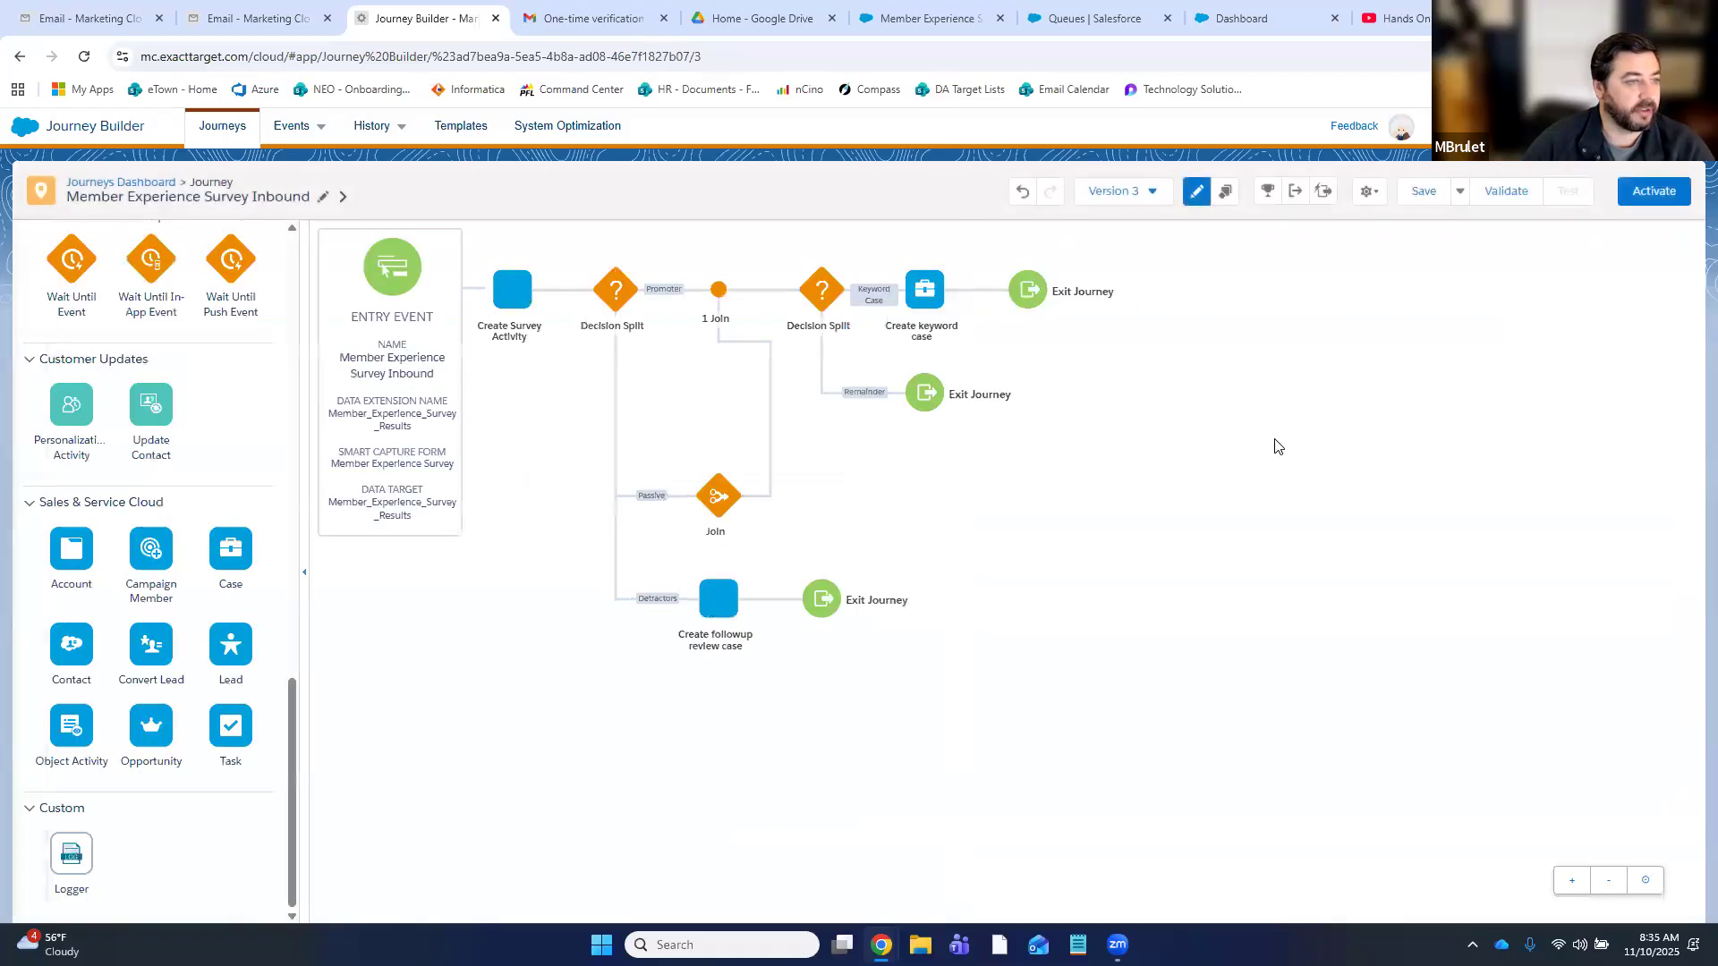
left_click(1424, 195)
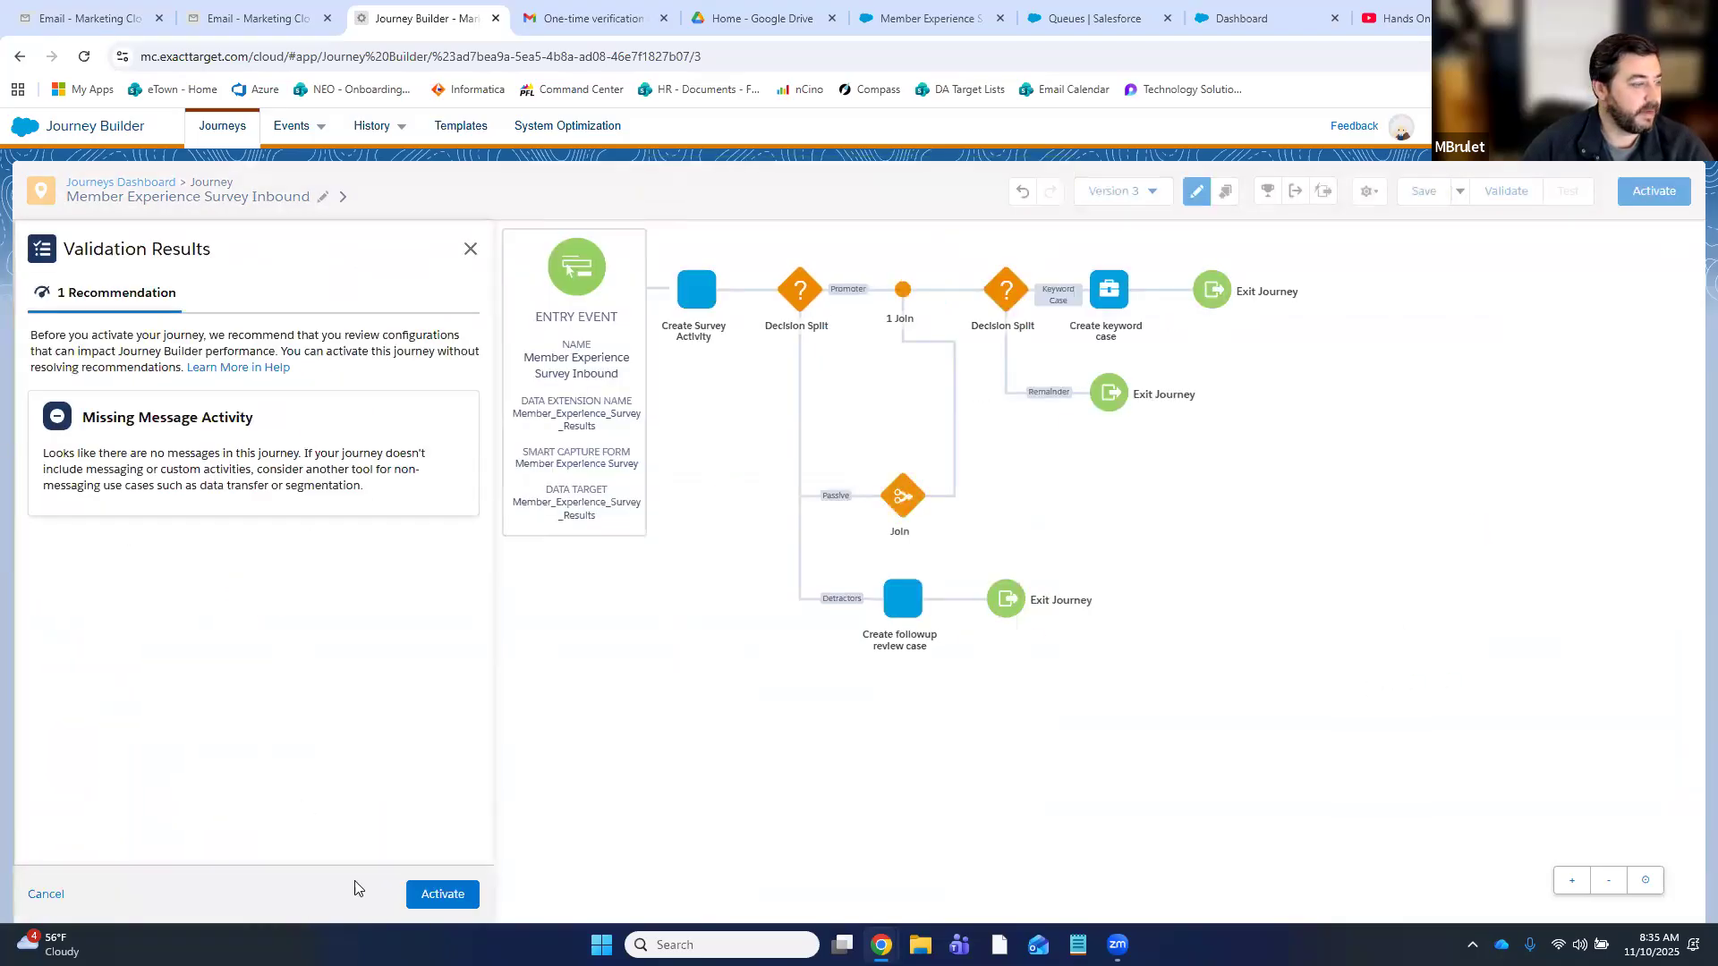
left_click(459, 908)
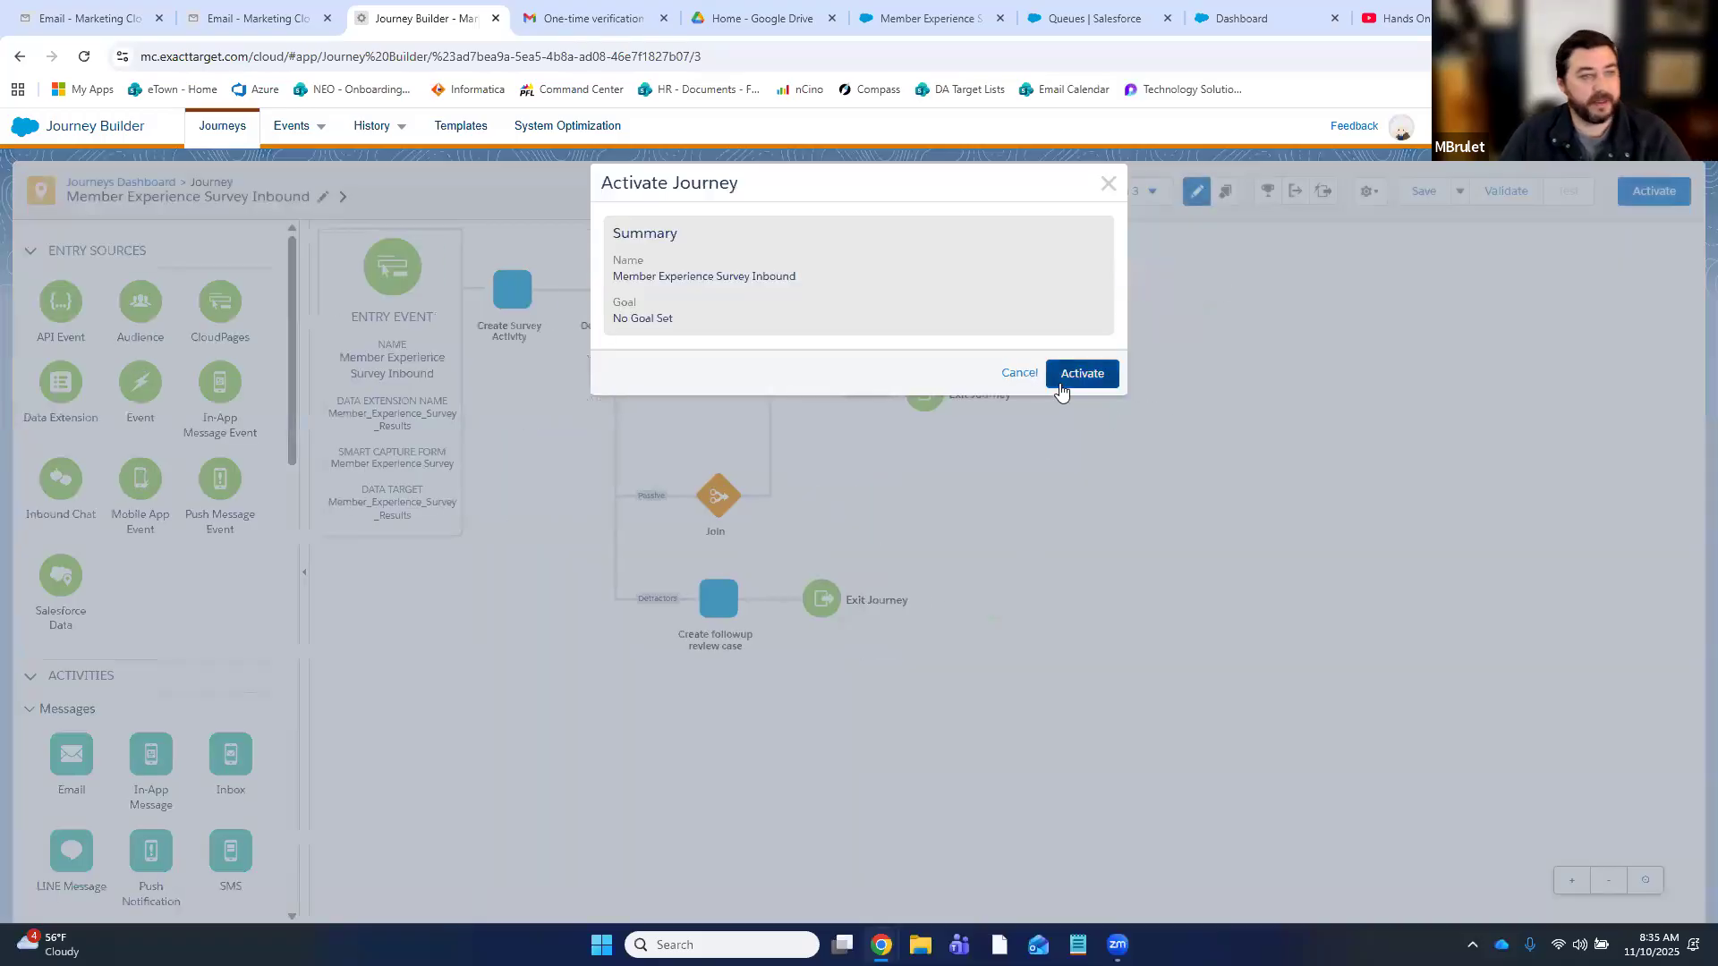
left_click(1074, 382)
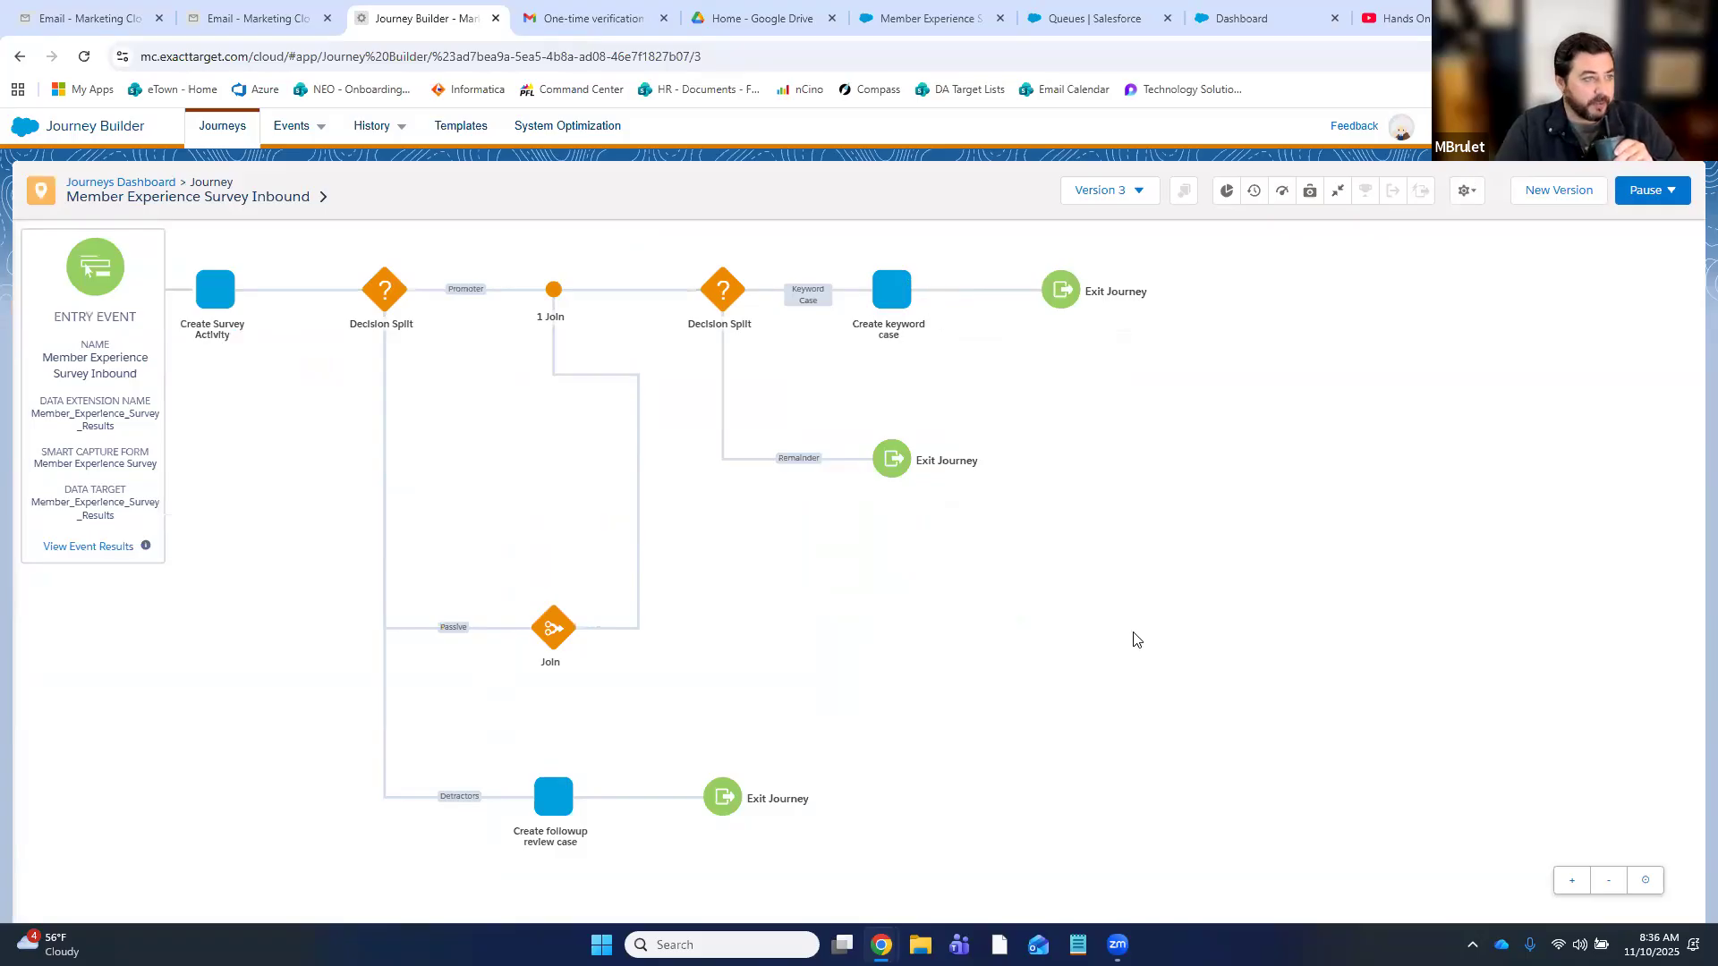
left_click(77, 16)
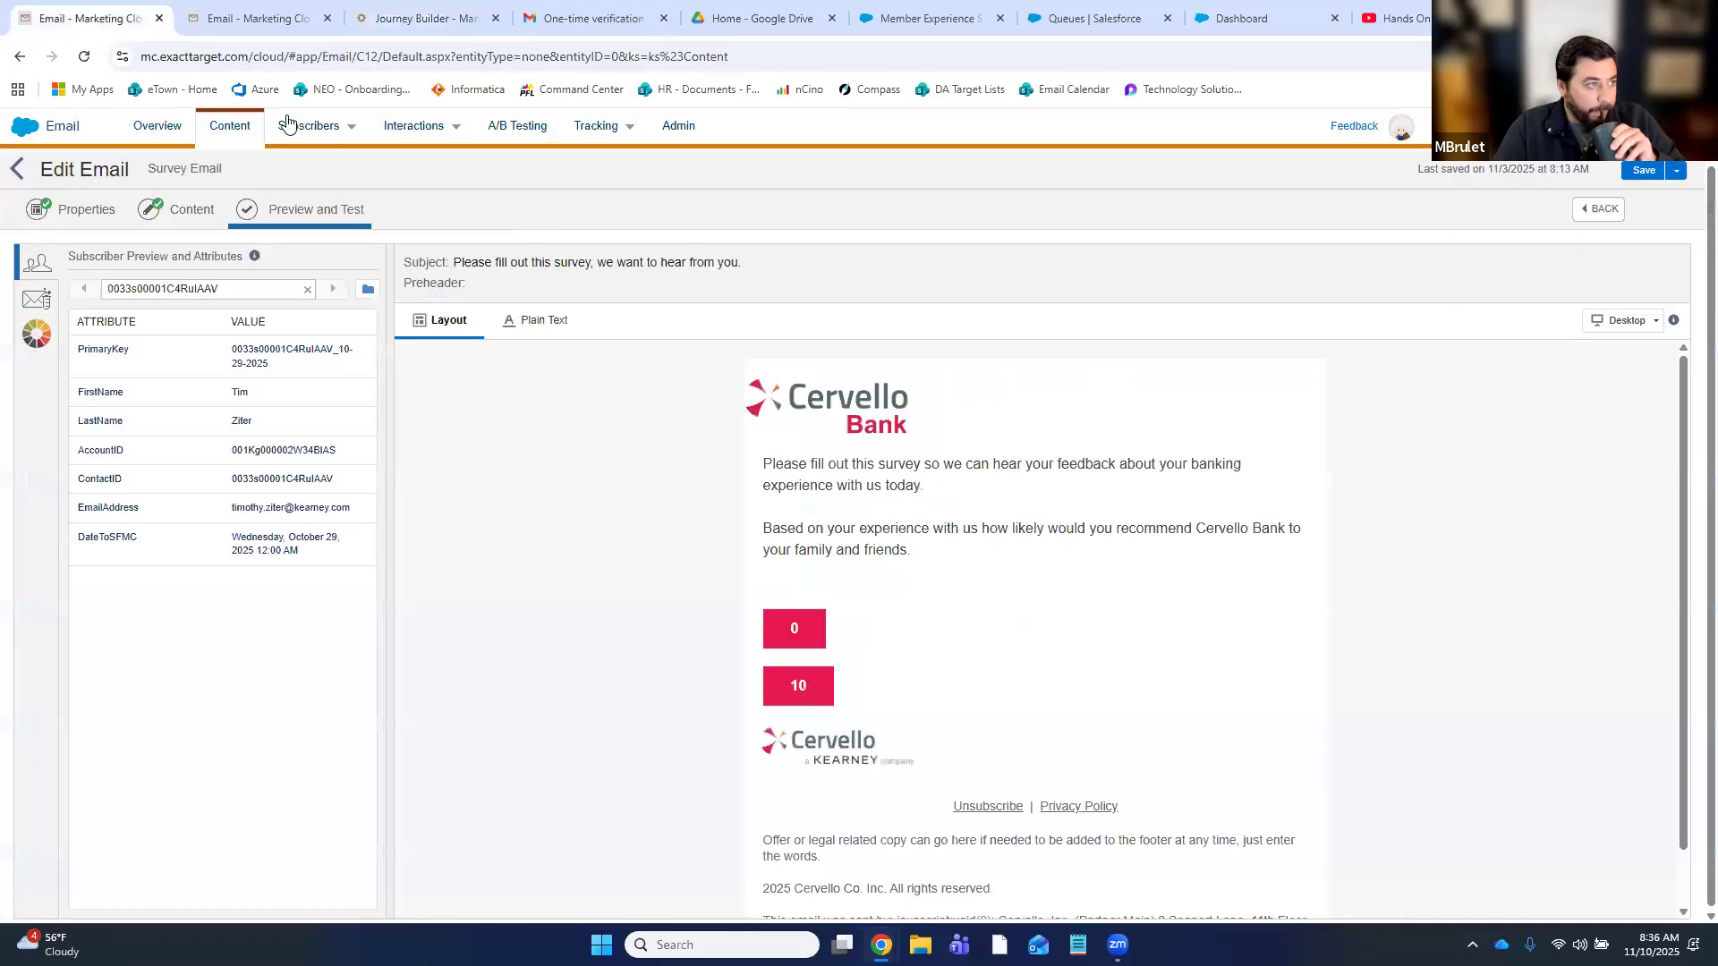
- Clear all data from Member_Experience_Survey_Results, confirm, and return to the Survey Email preview
mouse_move(301, 136)
key("ctrl+Tab")
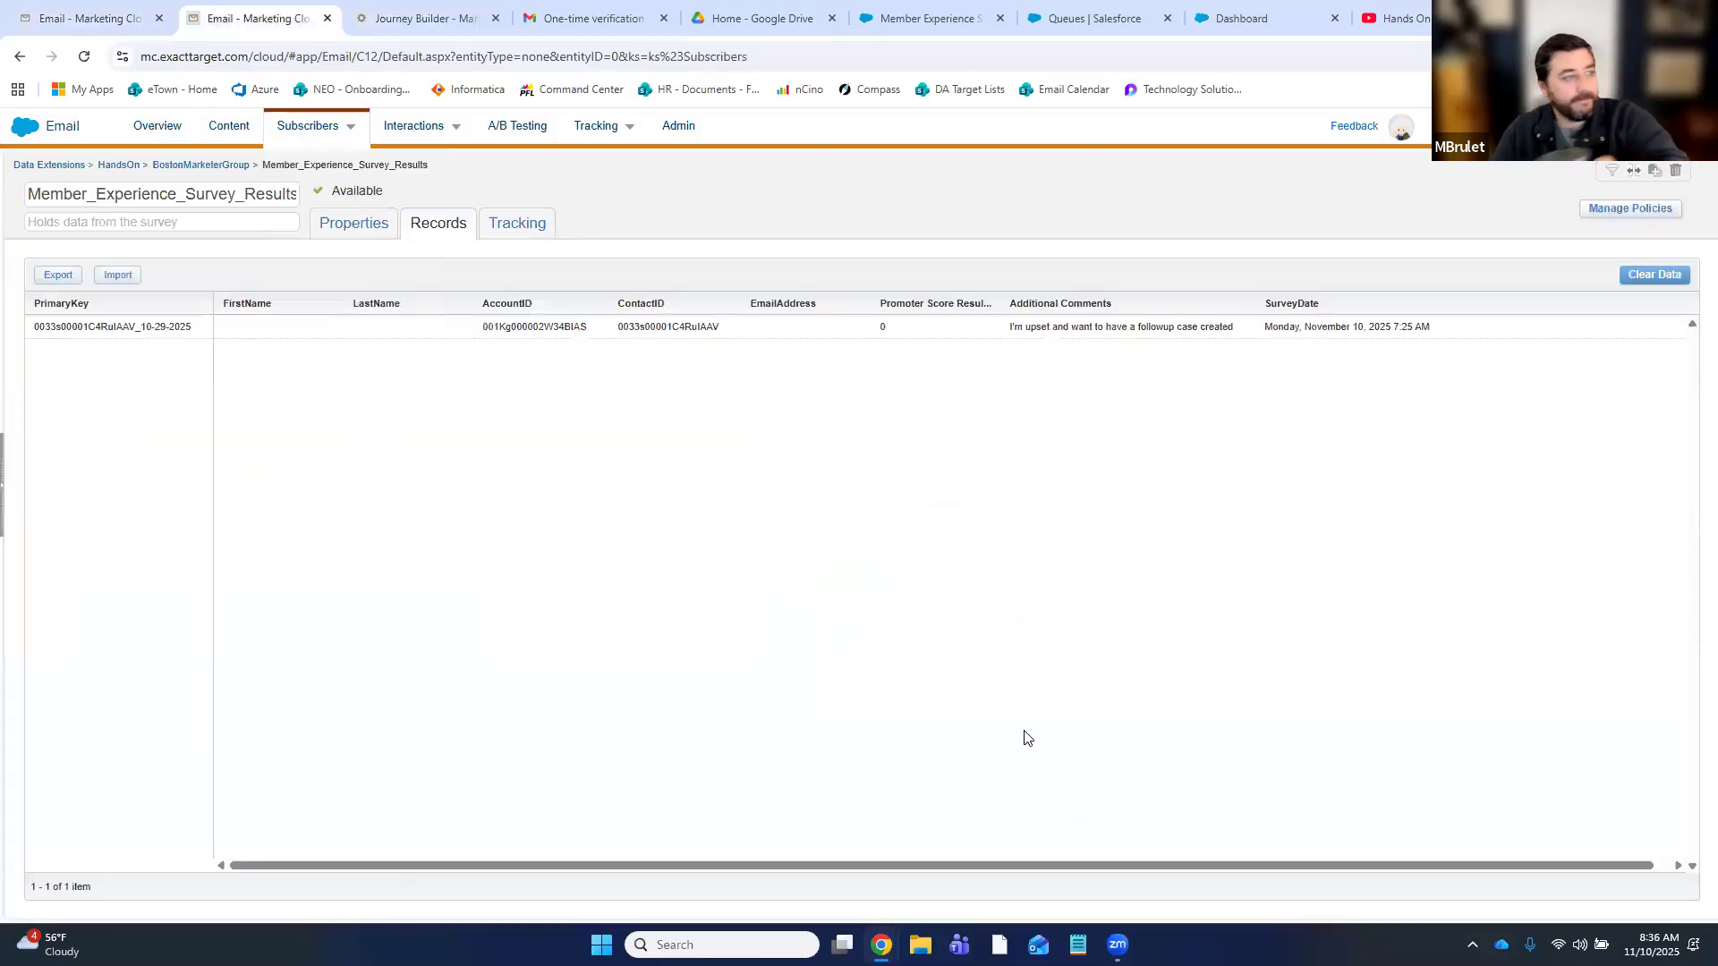
left_click(1671, 276)
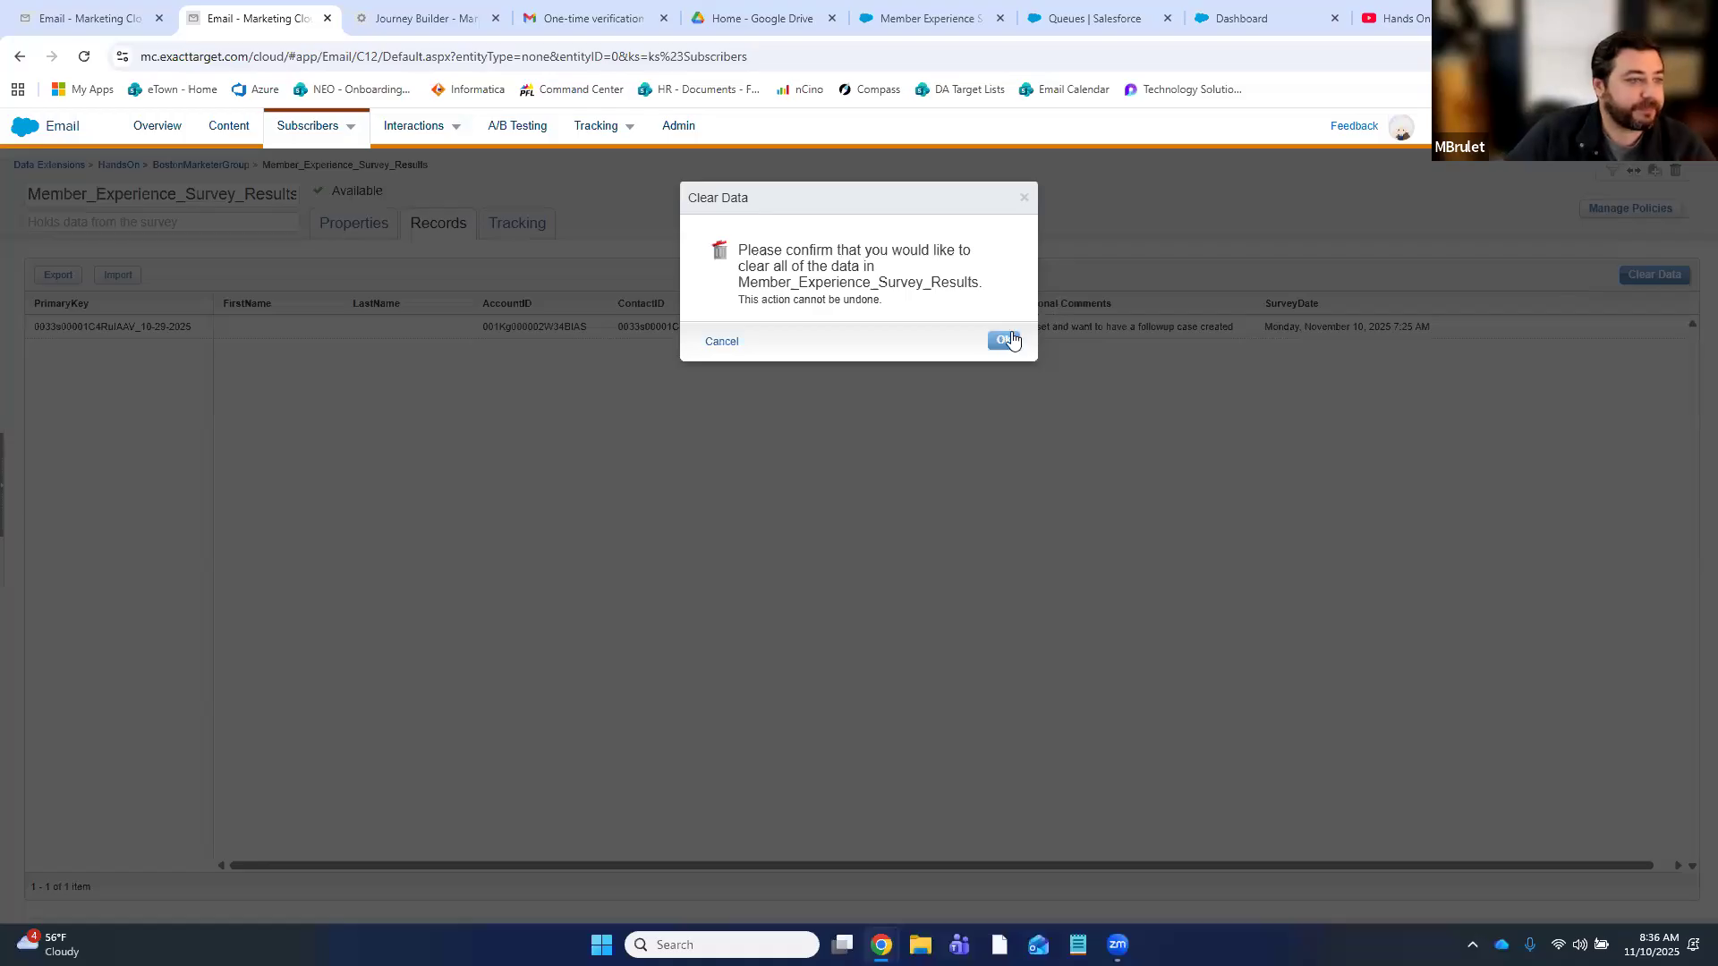
left_click(1011, 334)
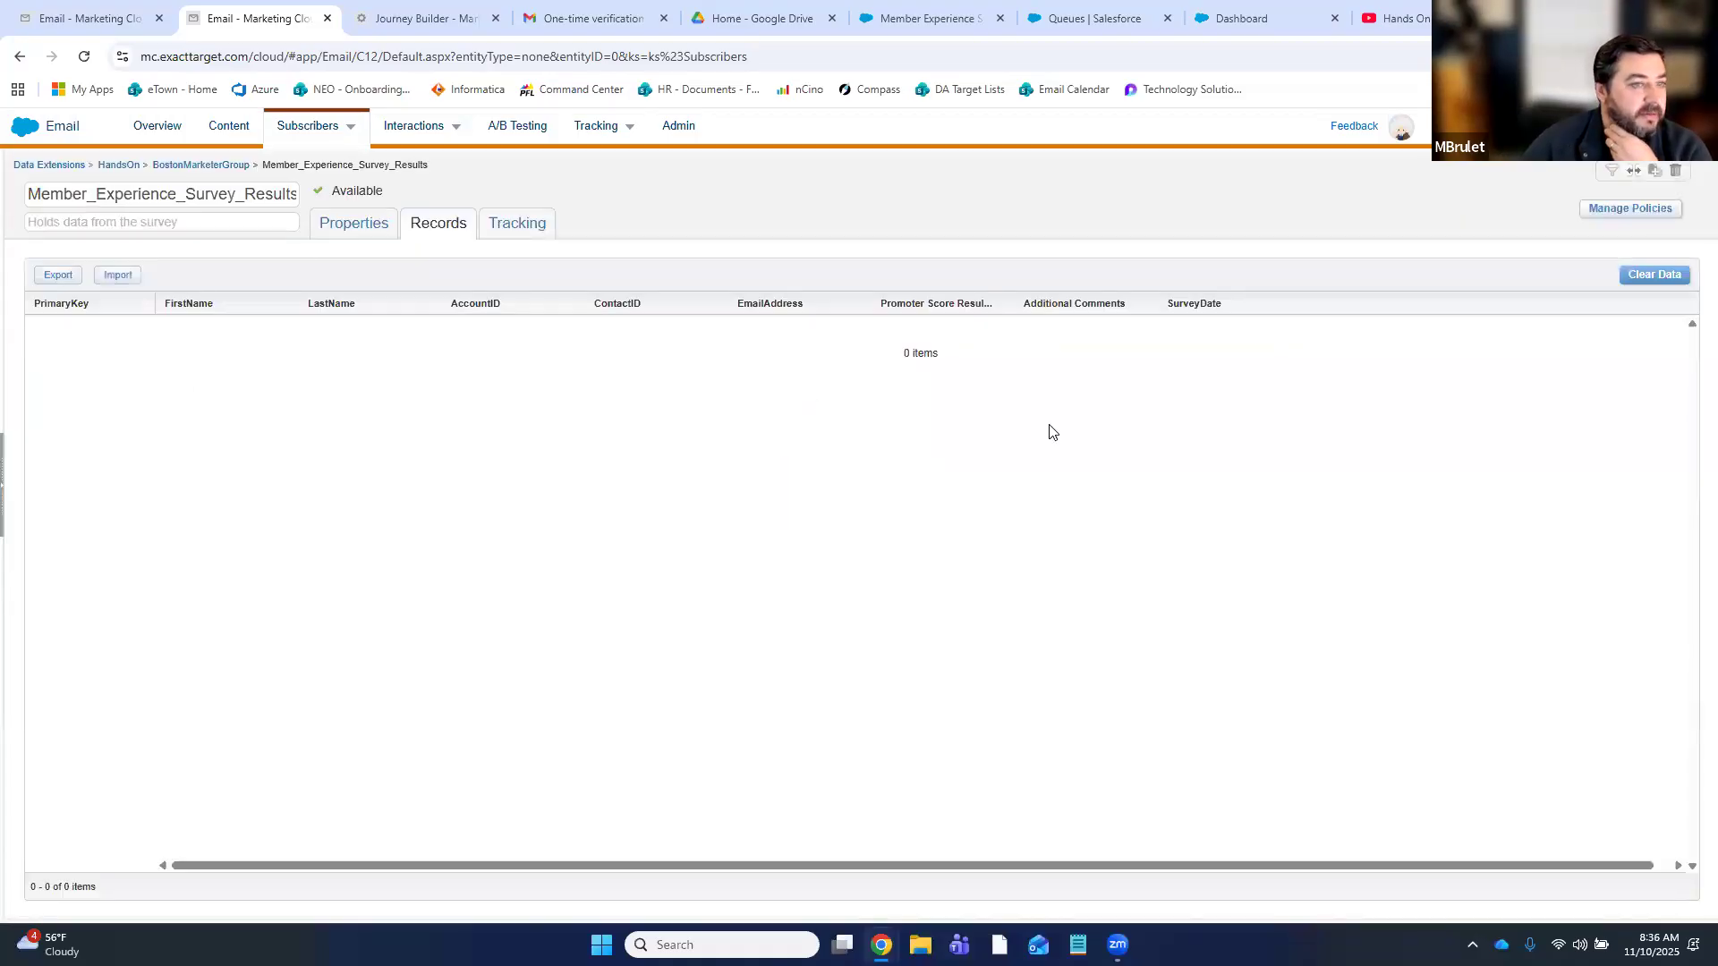
left_click(76, 18)
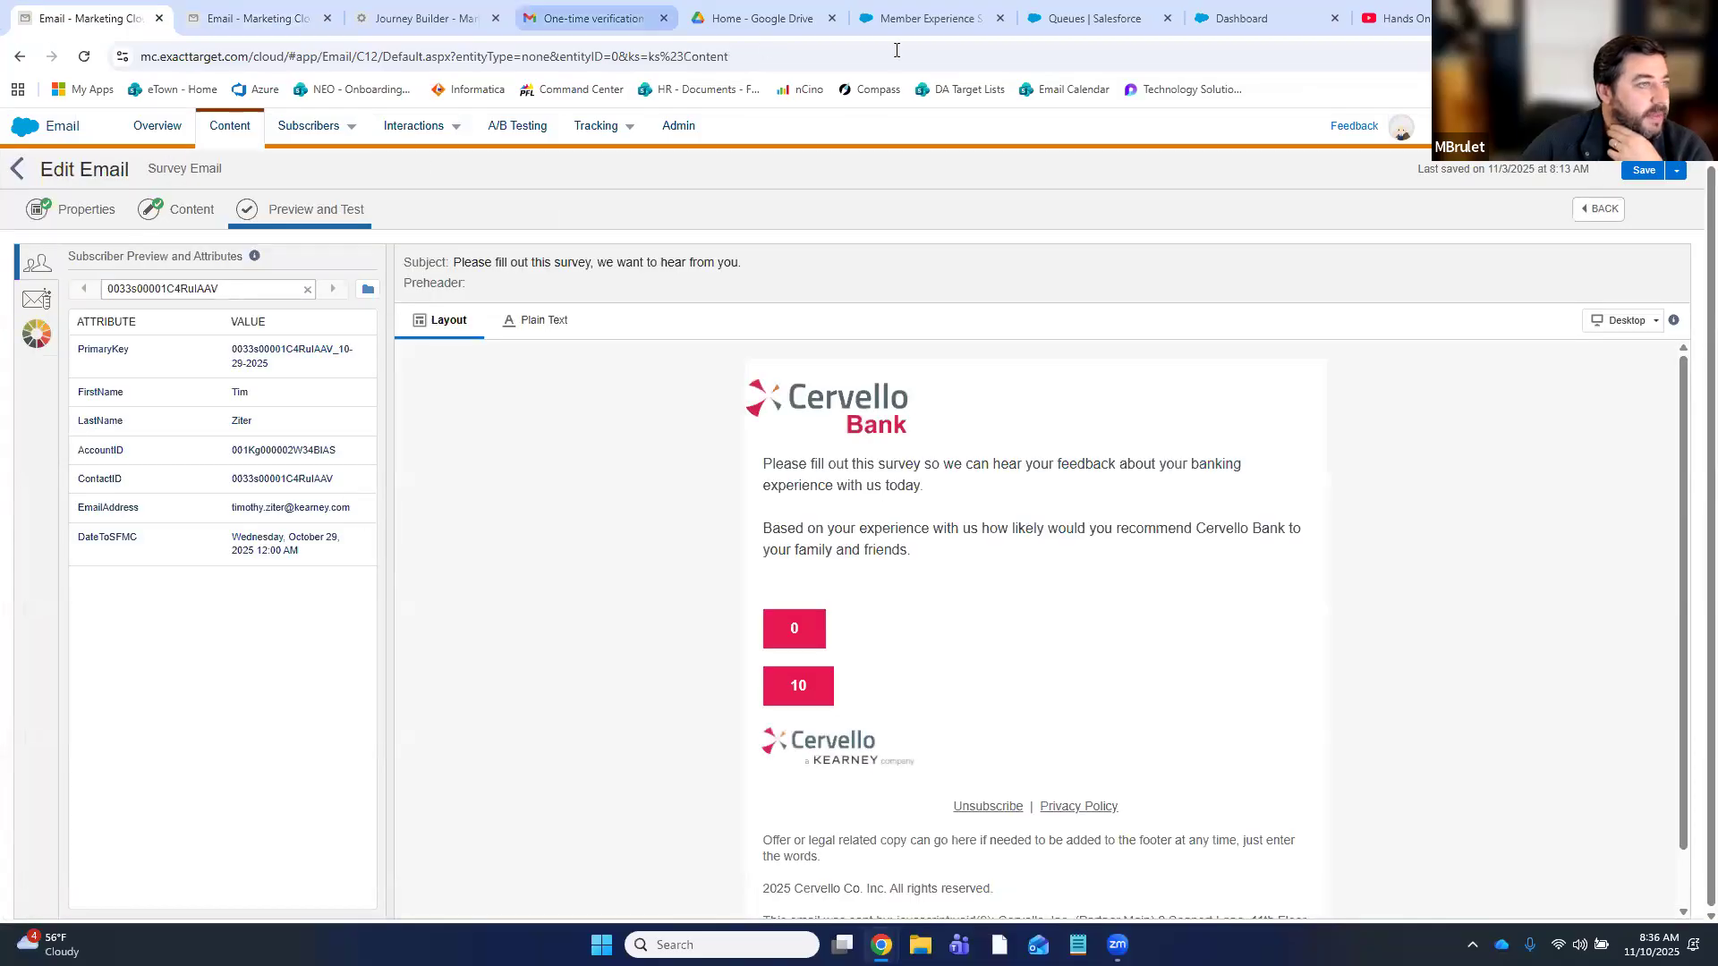
- Check the journey on the Journeys Dashboard, then launch the survey from the preview's 10 button
left_click(385, 18)
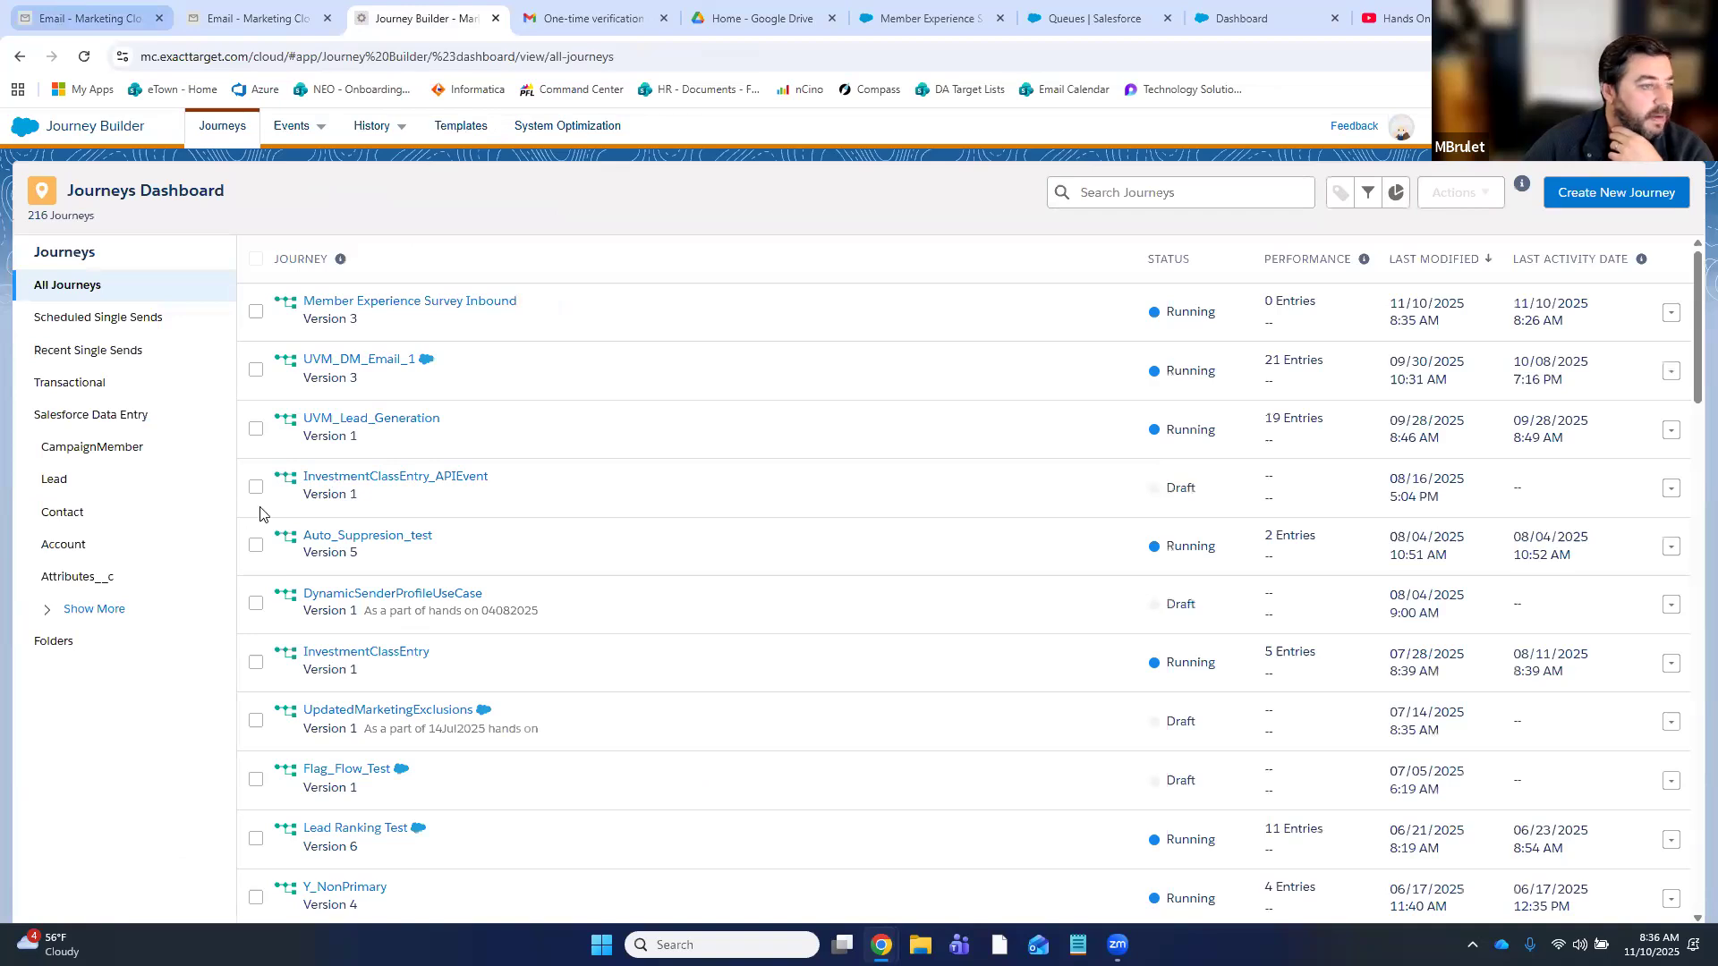
left_click(89, 18)
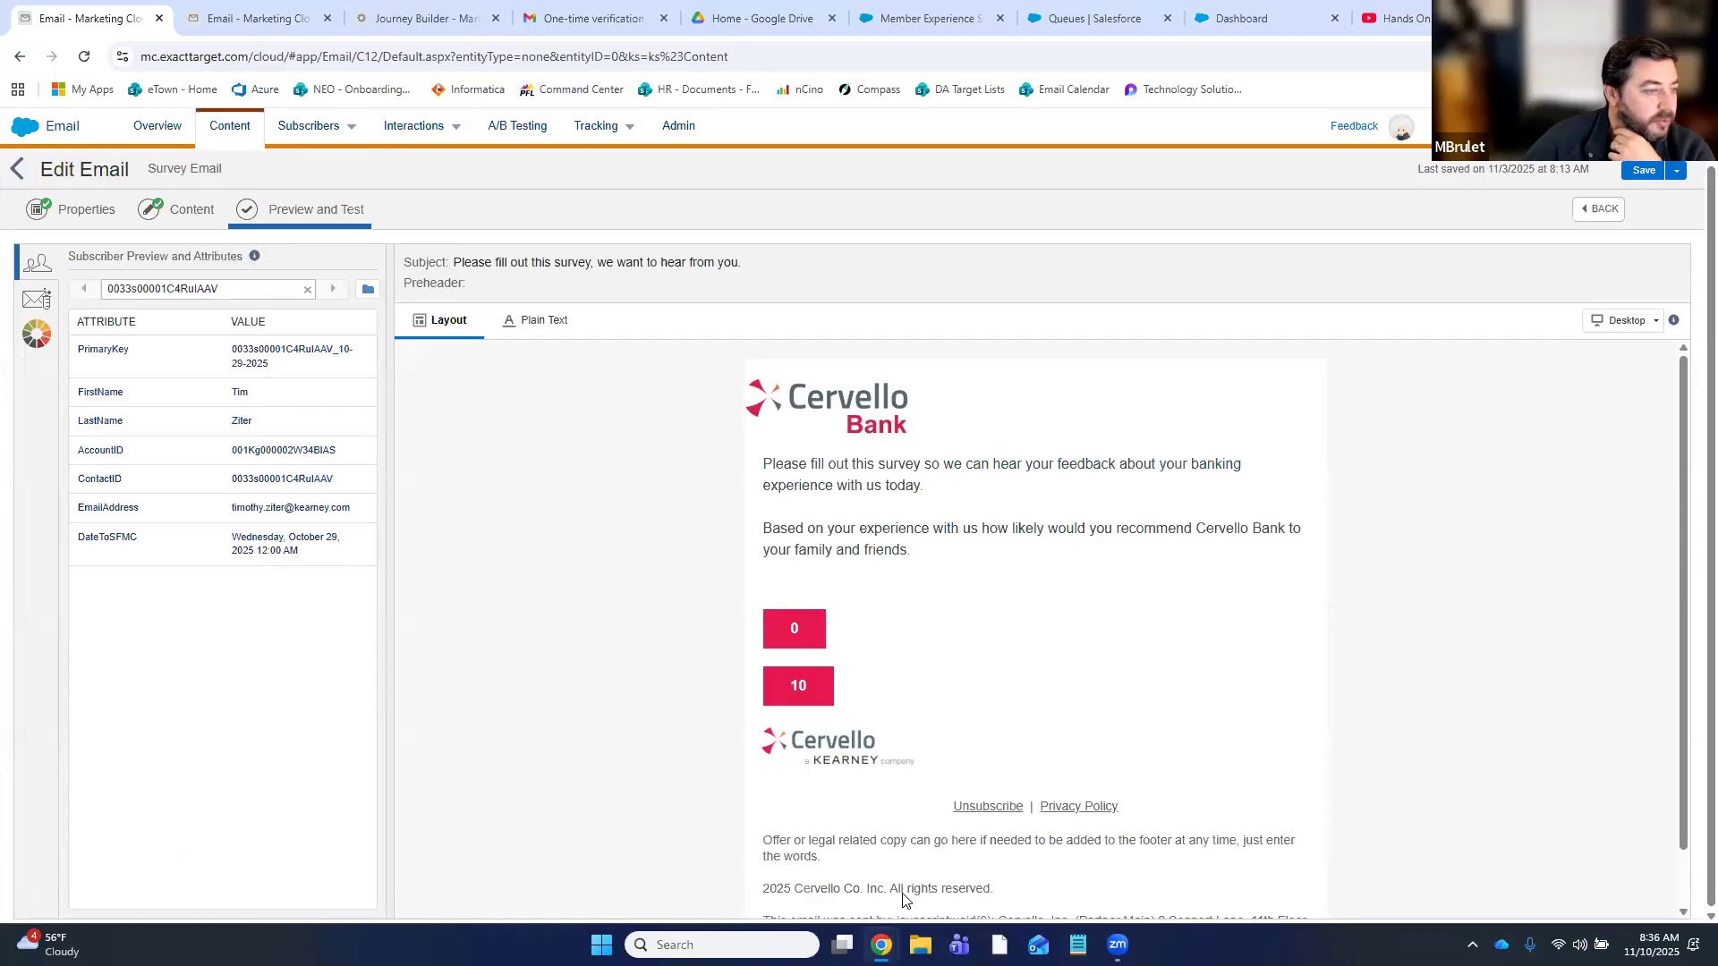
left_click(794, 691)
- Submit the survey with score 10 and a reason about the Patriots not winning by more yesterday
left_click(292, 173)
left_click(315, 220)
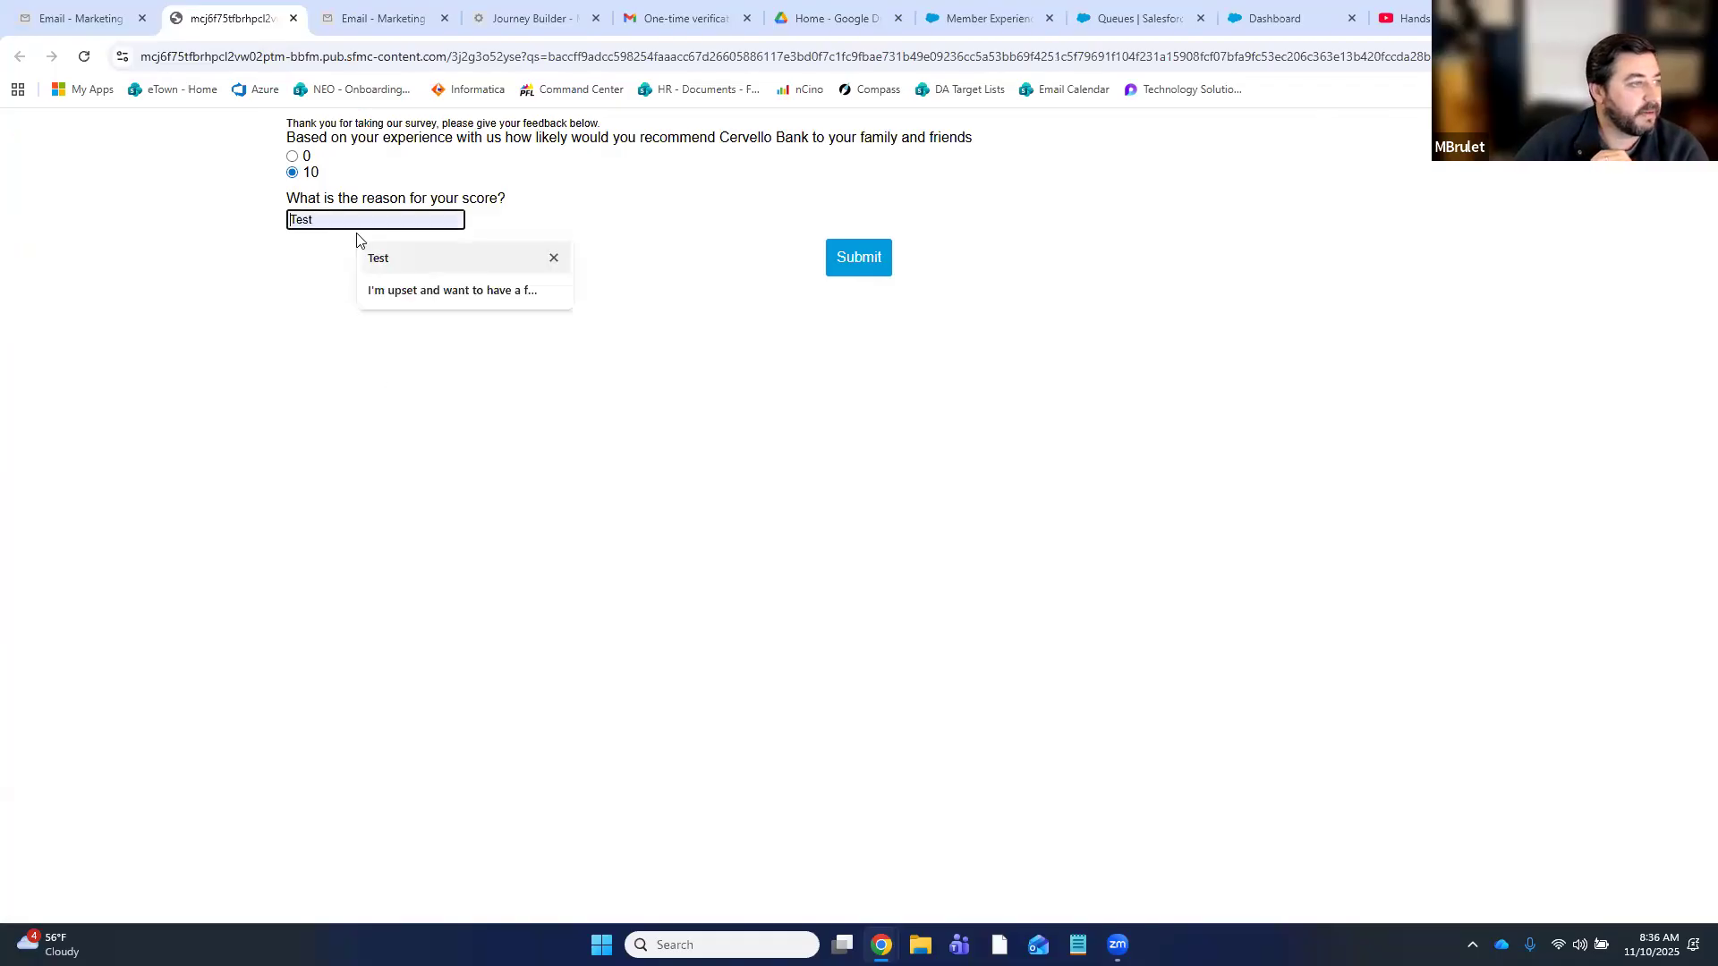
type("I'm upset")
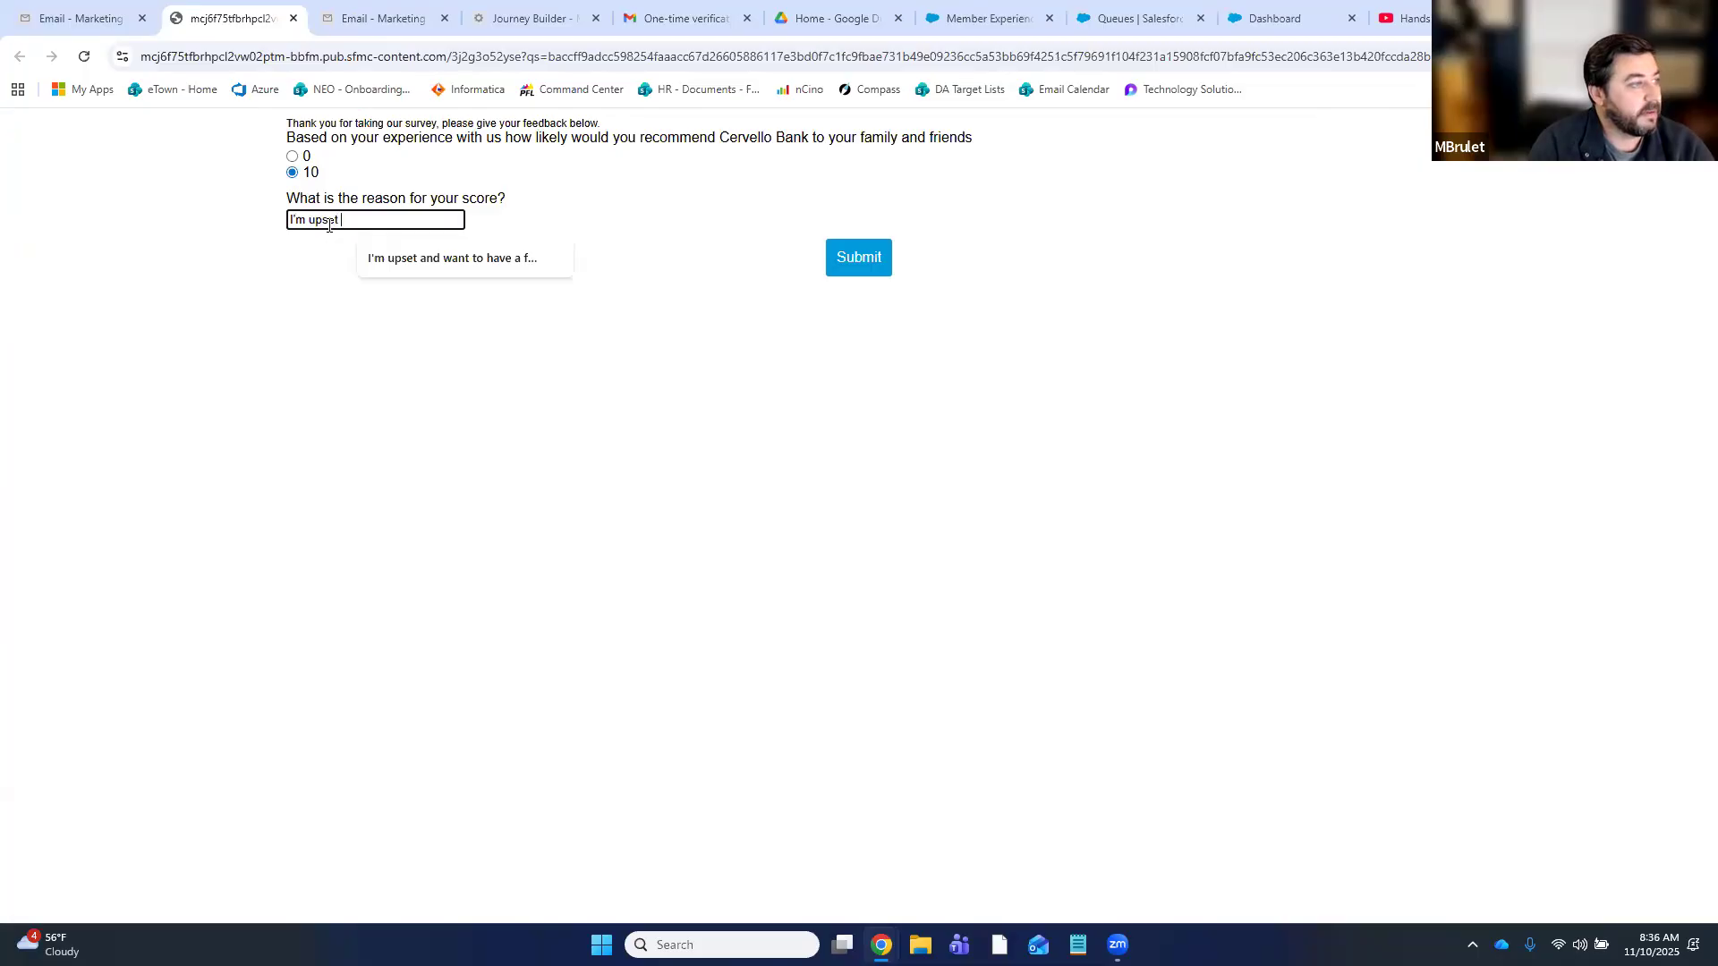
type(" the patriots")
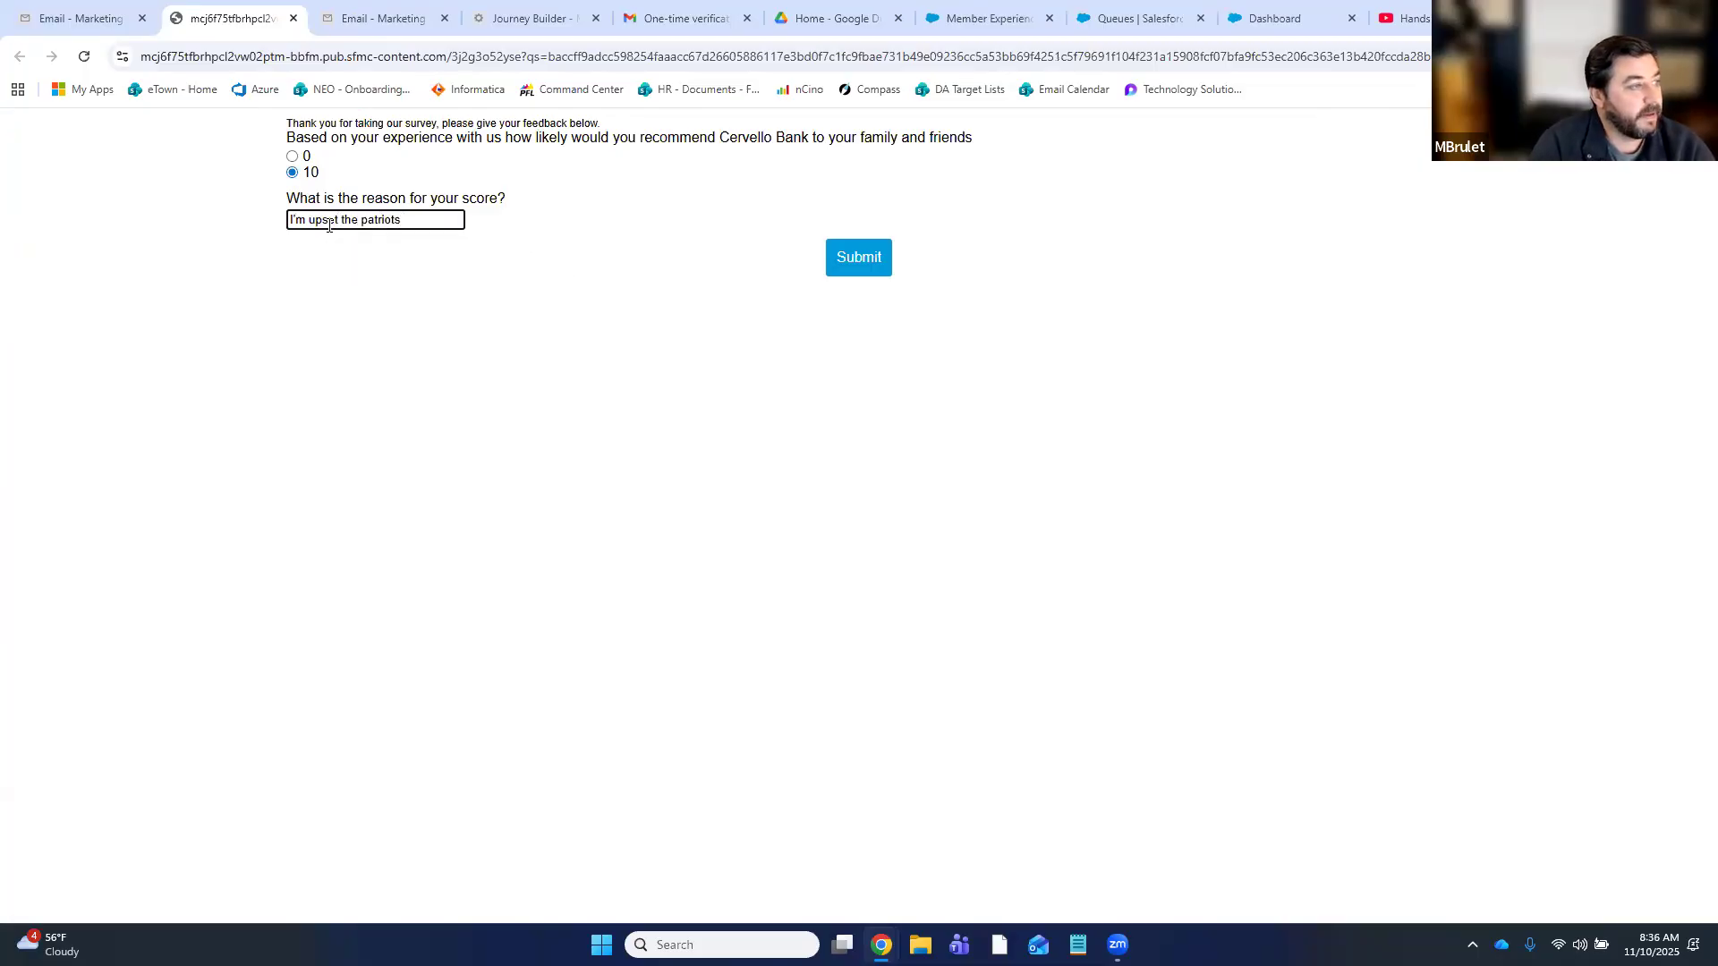
type(" didn't win by mor")
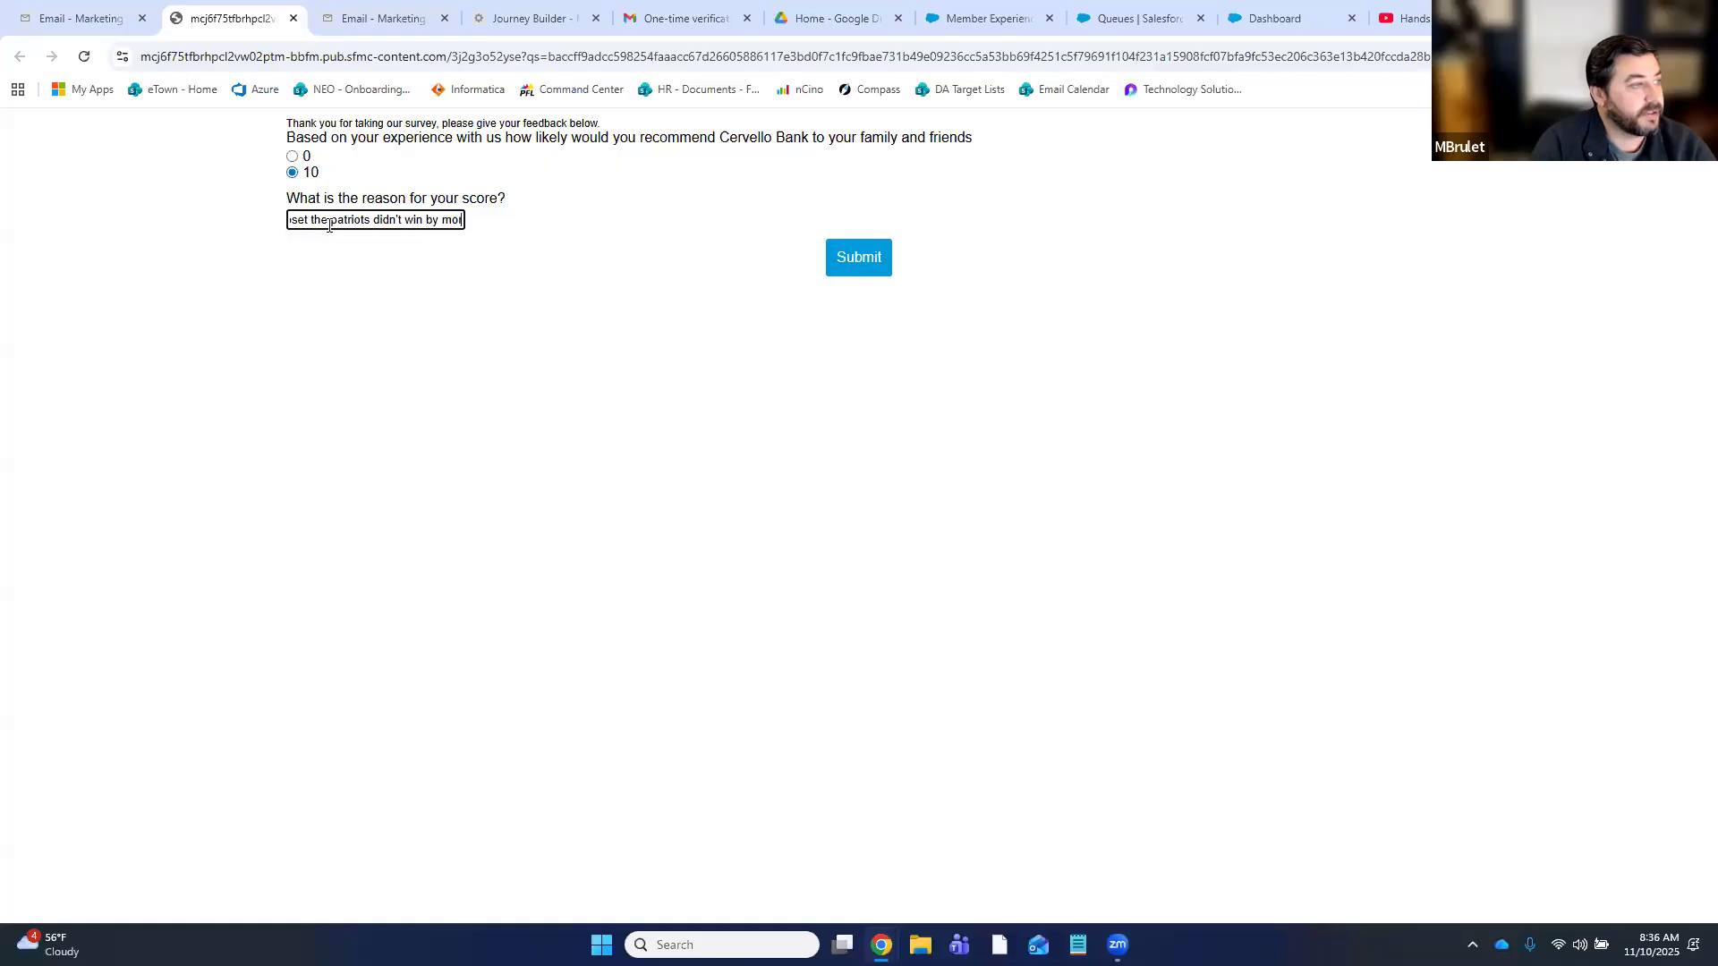
type("e yesterday")
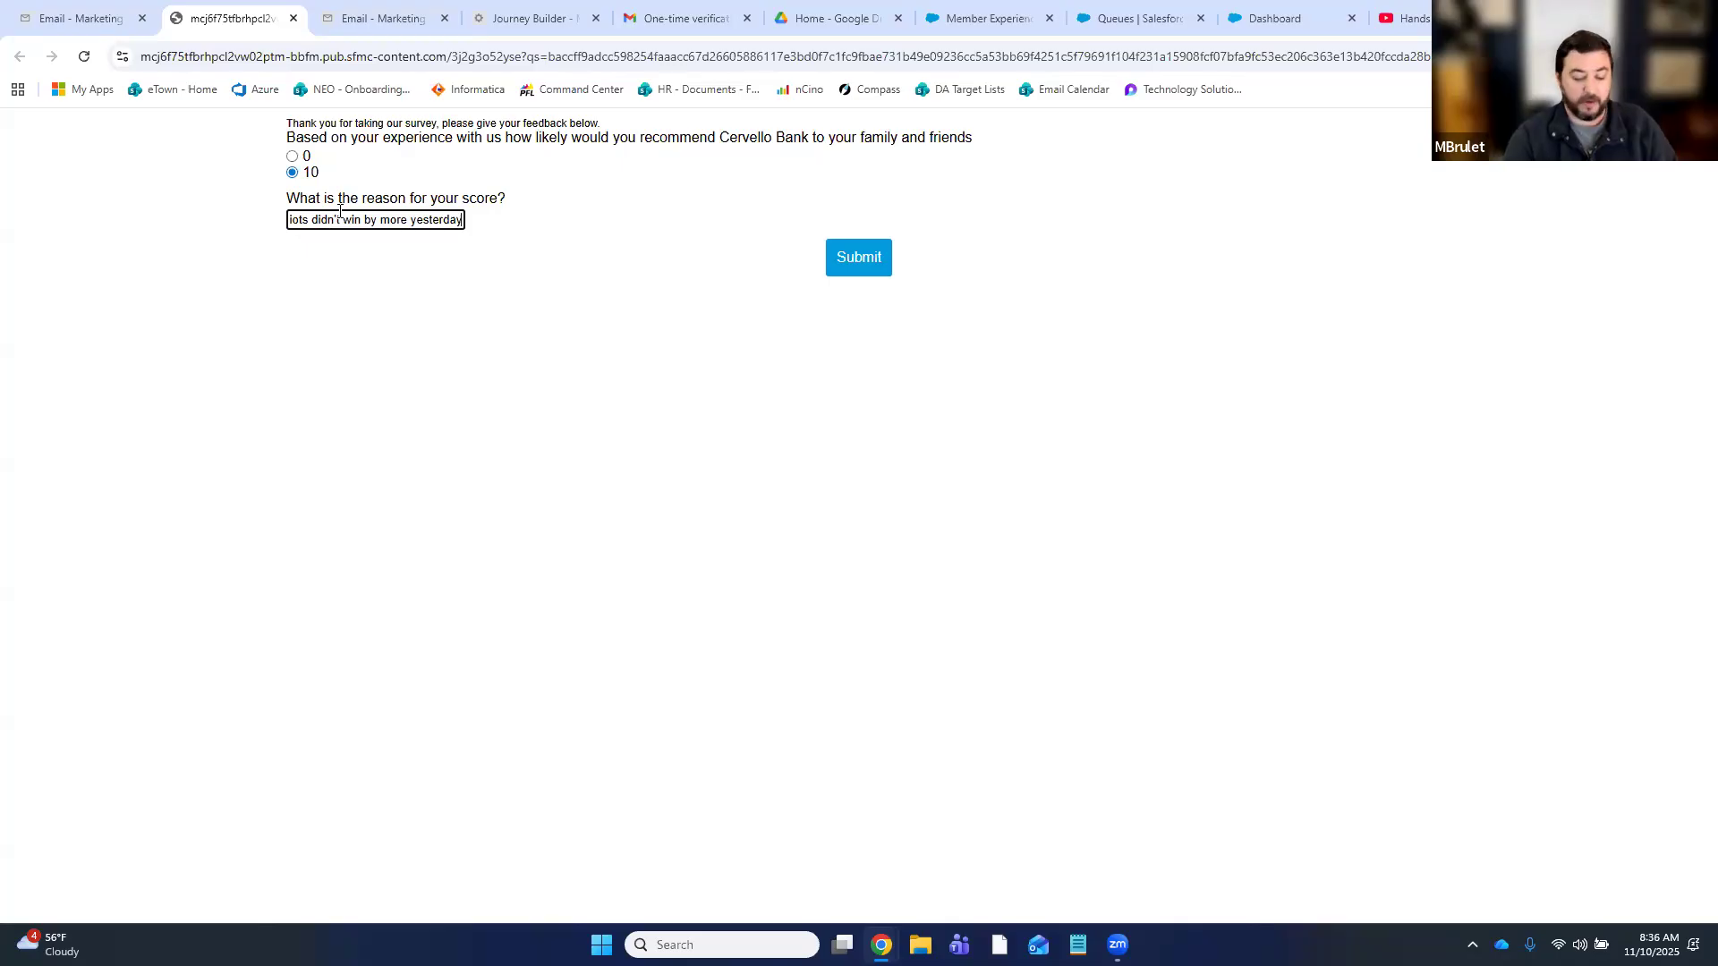
key("Left")
key("Left")
key("Left")
key("Left")
key("Left")
key("Left")
key("Left")
key("Left")
key("Left")
key("Left")
key("Left")
key("Left")
key("Left")
key("Left")
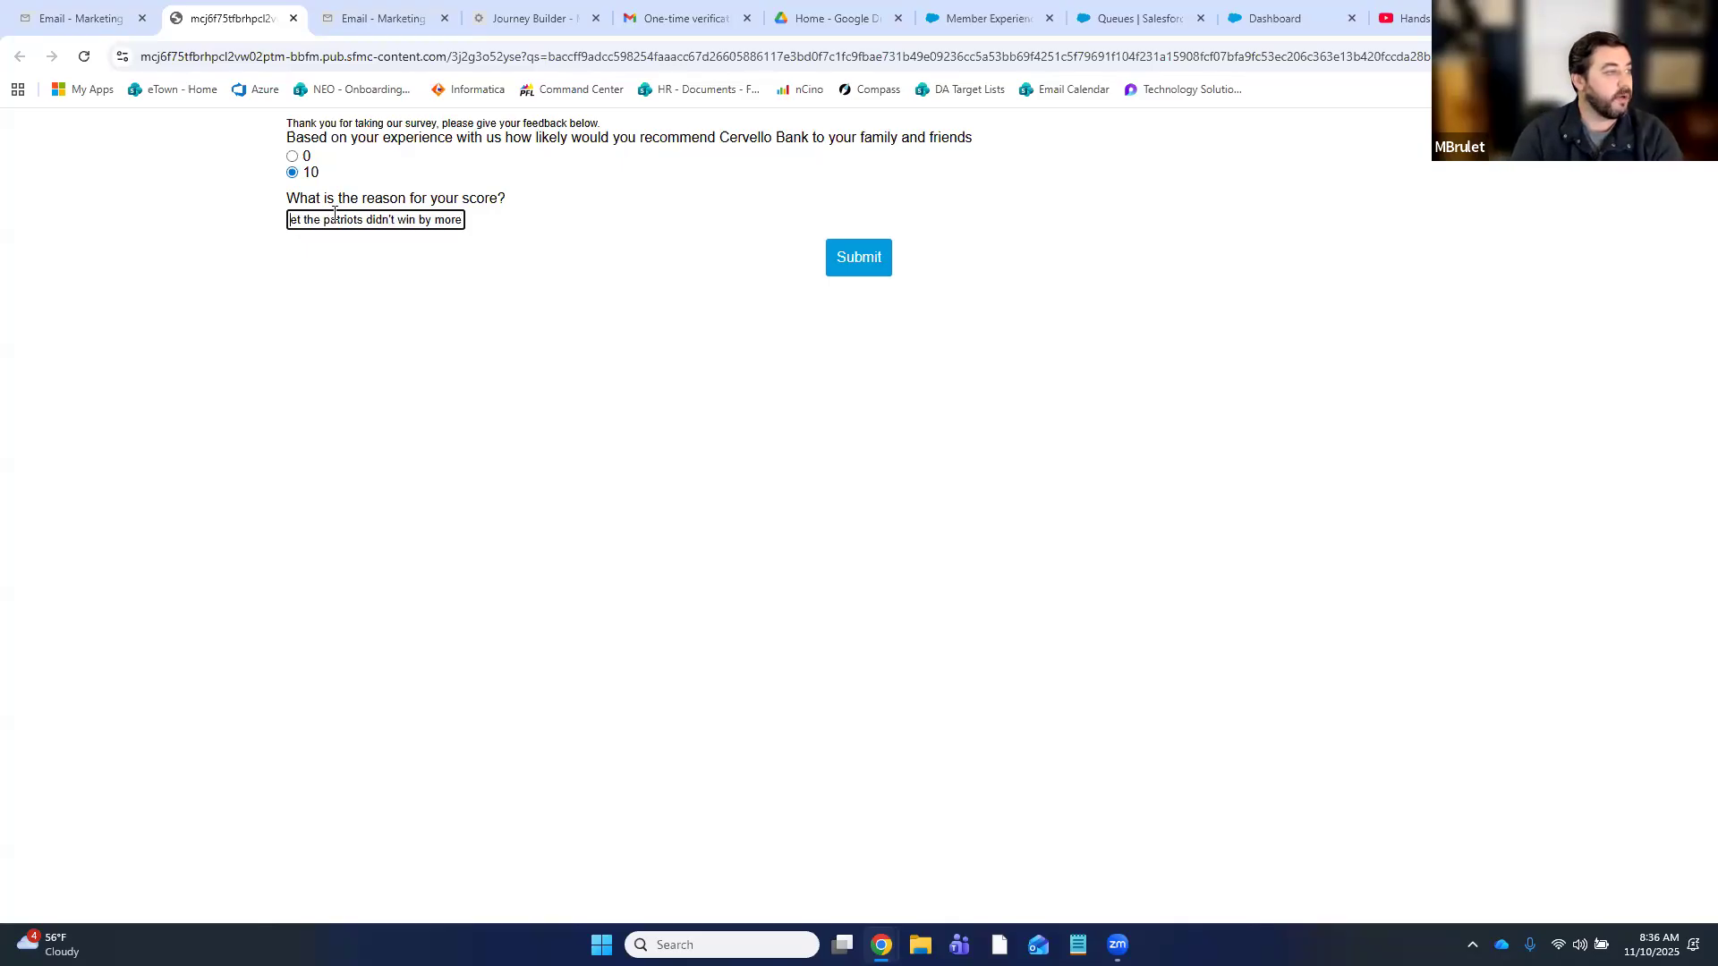
type("m ups")
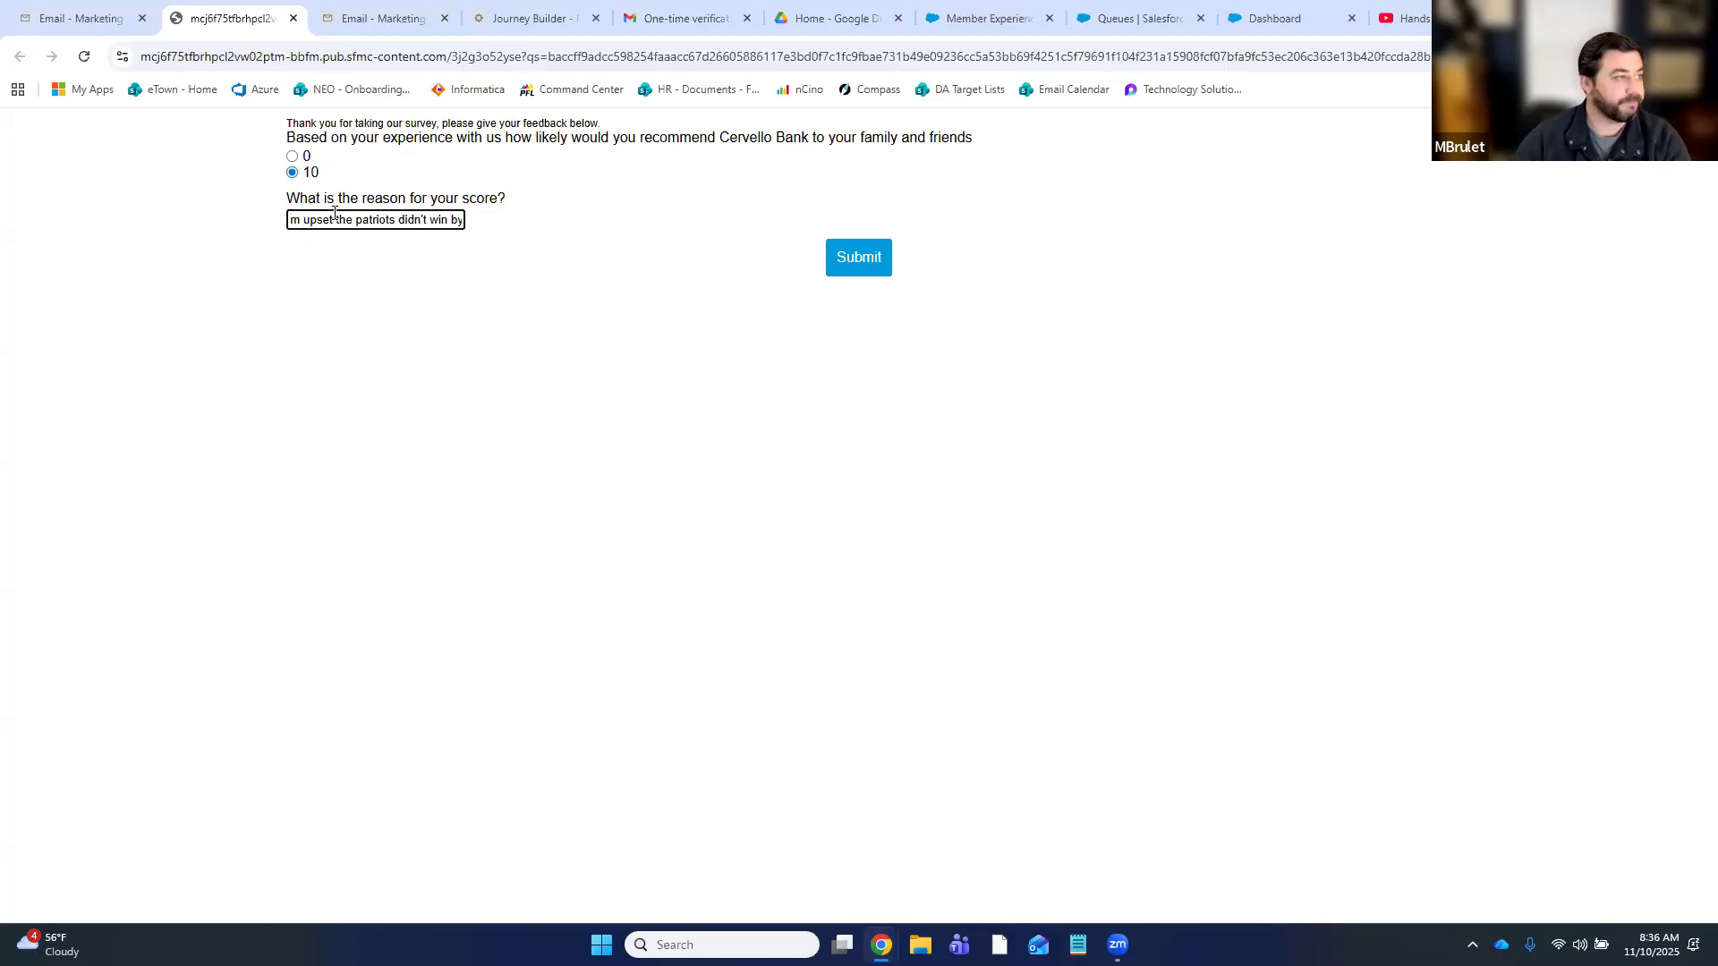
key("Delete")
type("U")
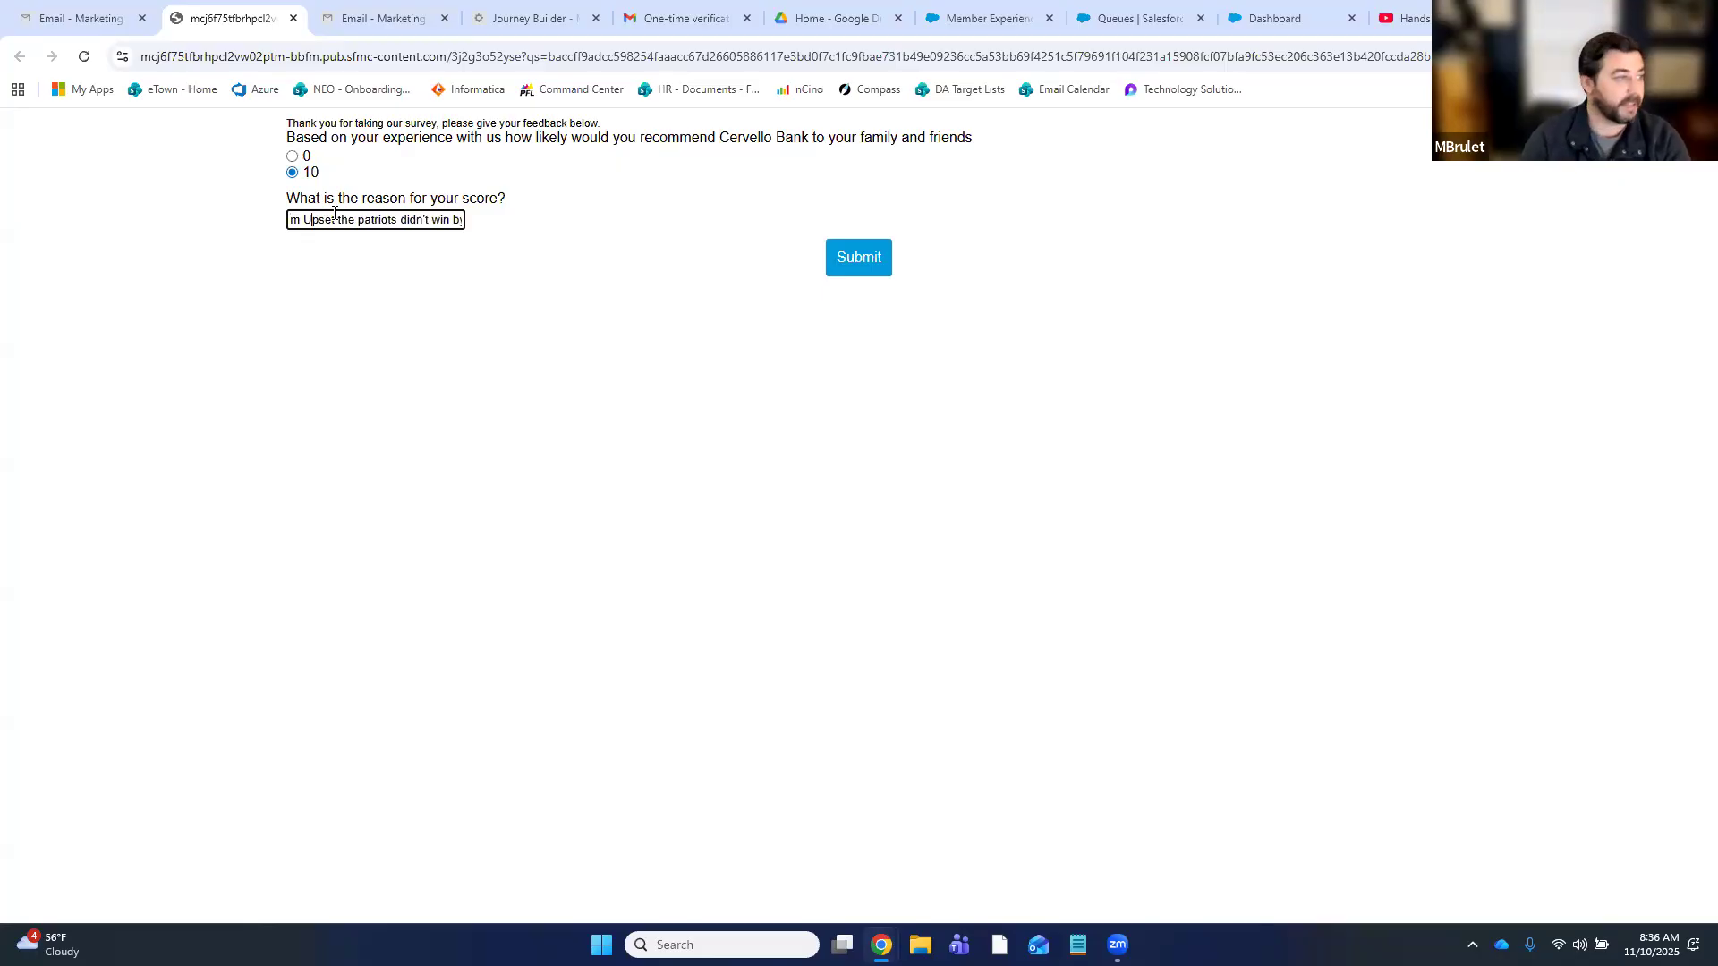
left_click(846, 258)
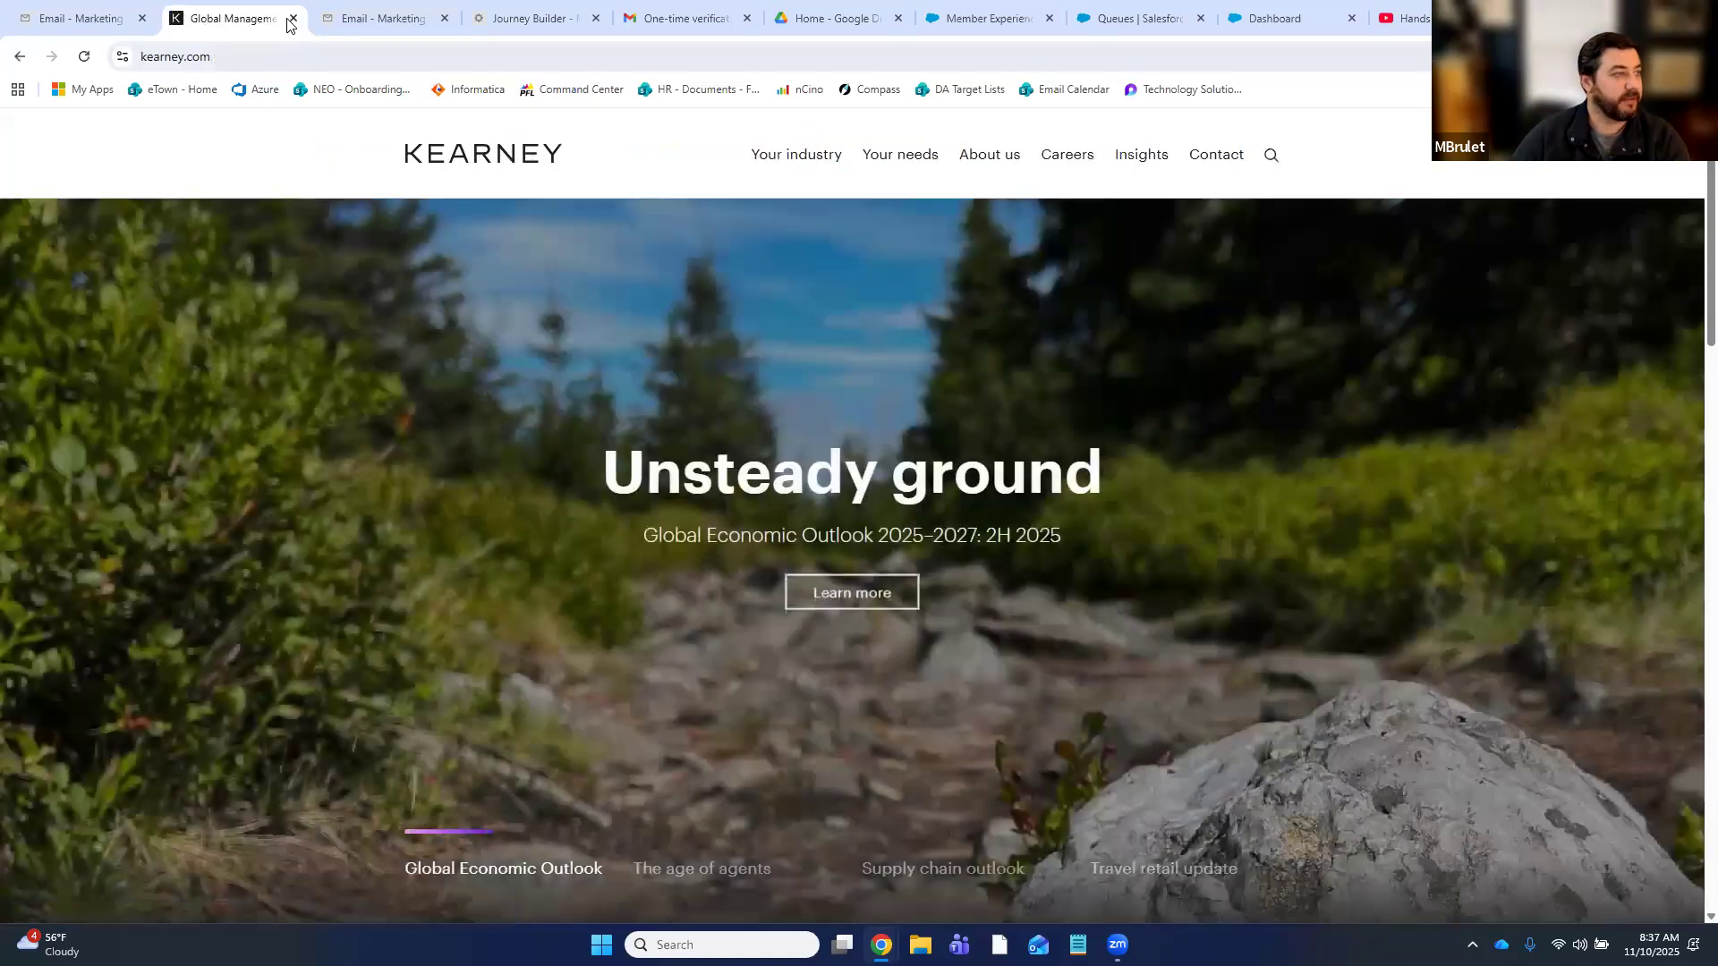
- Confirm Member_Experience_Survey_Results holds the score-10 record, then open the Member Experience Survey Inbound journey
left_click(294, 18)
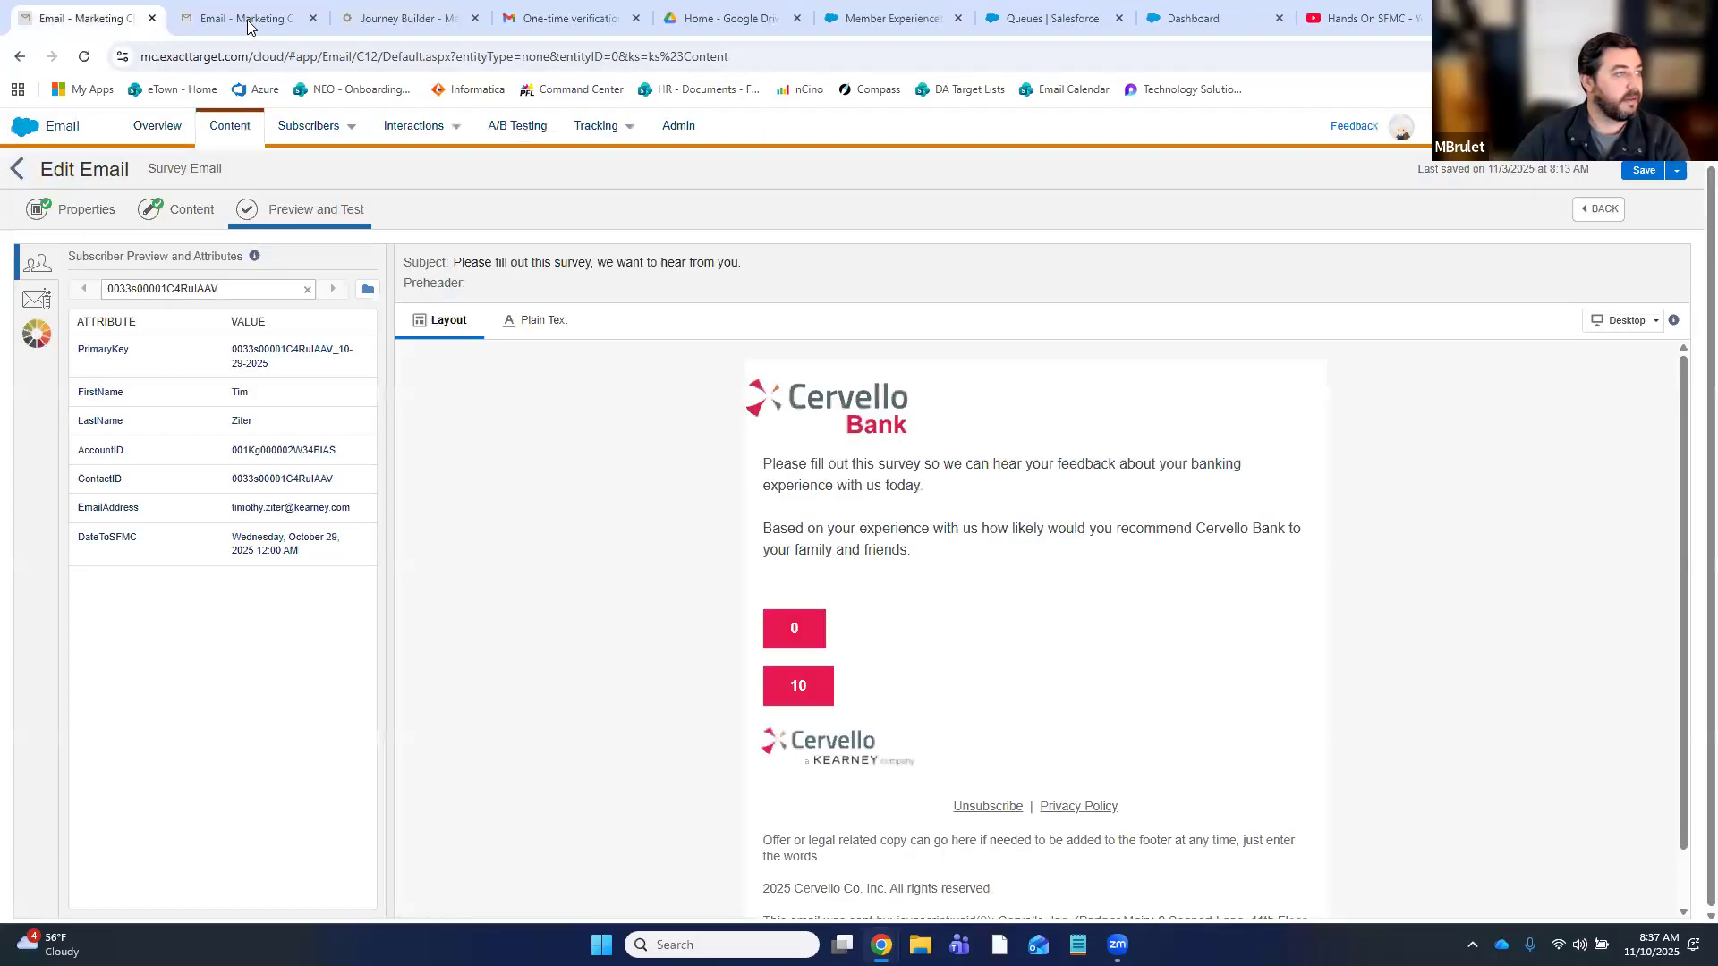
left_click(260, 18)
left_click(180, 165)
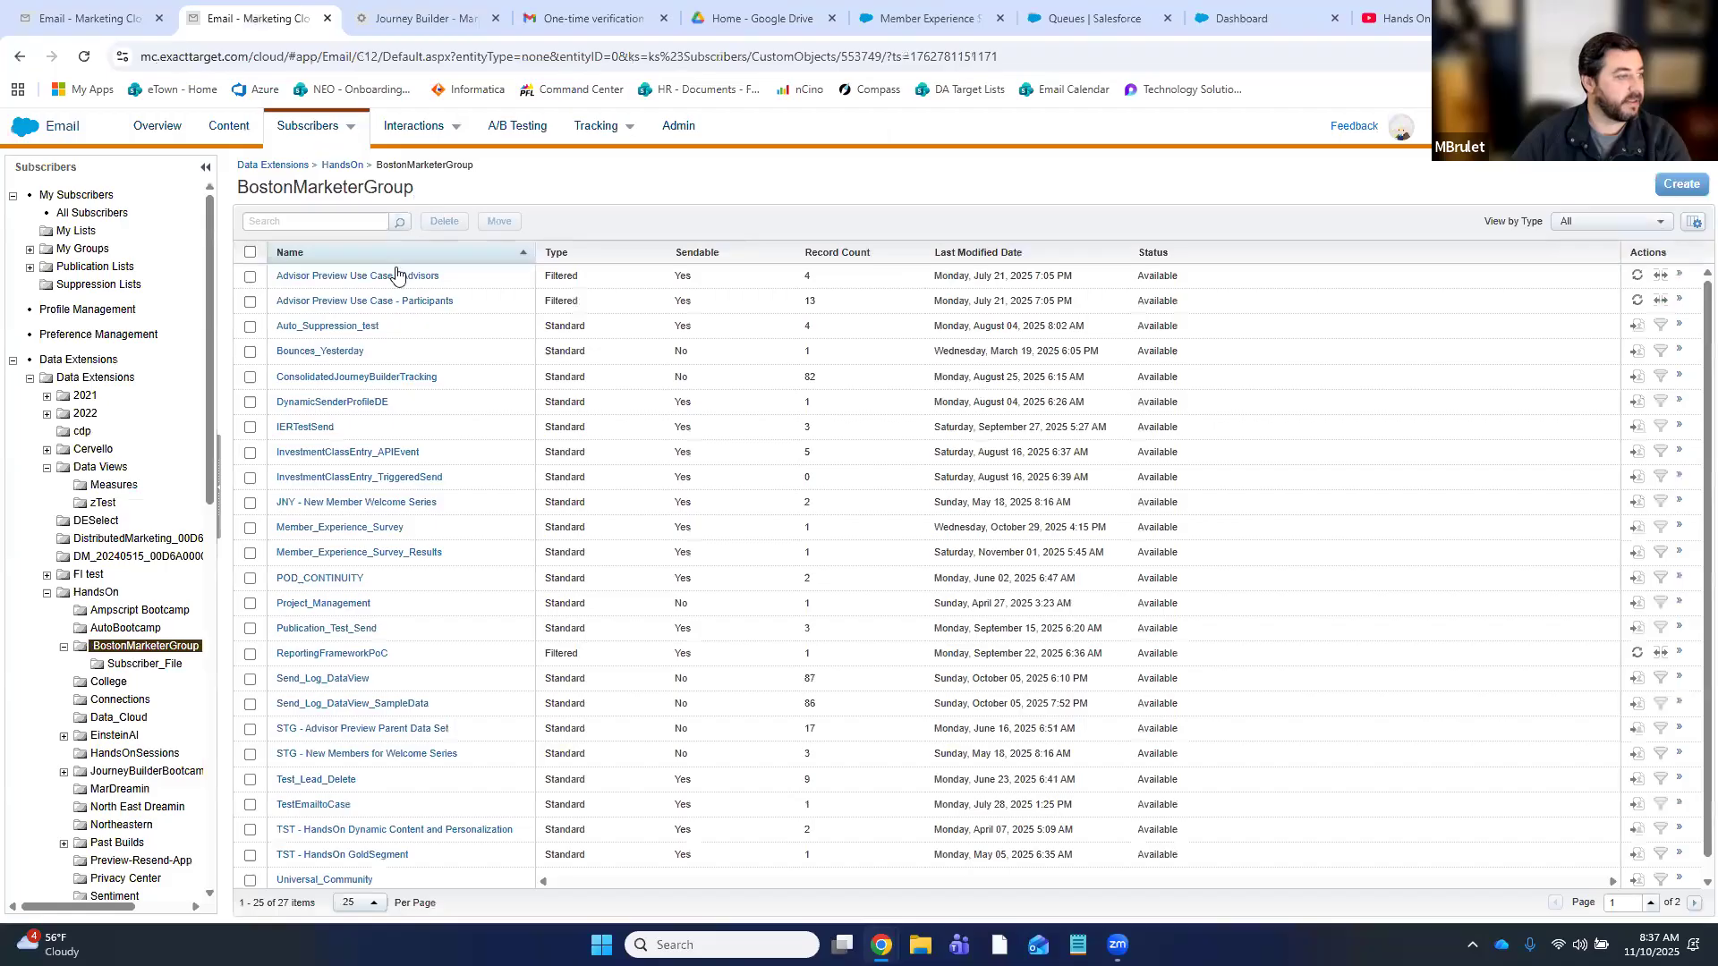
left_click(386, 556)
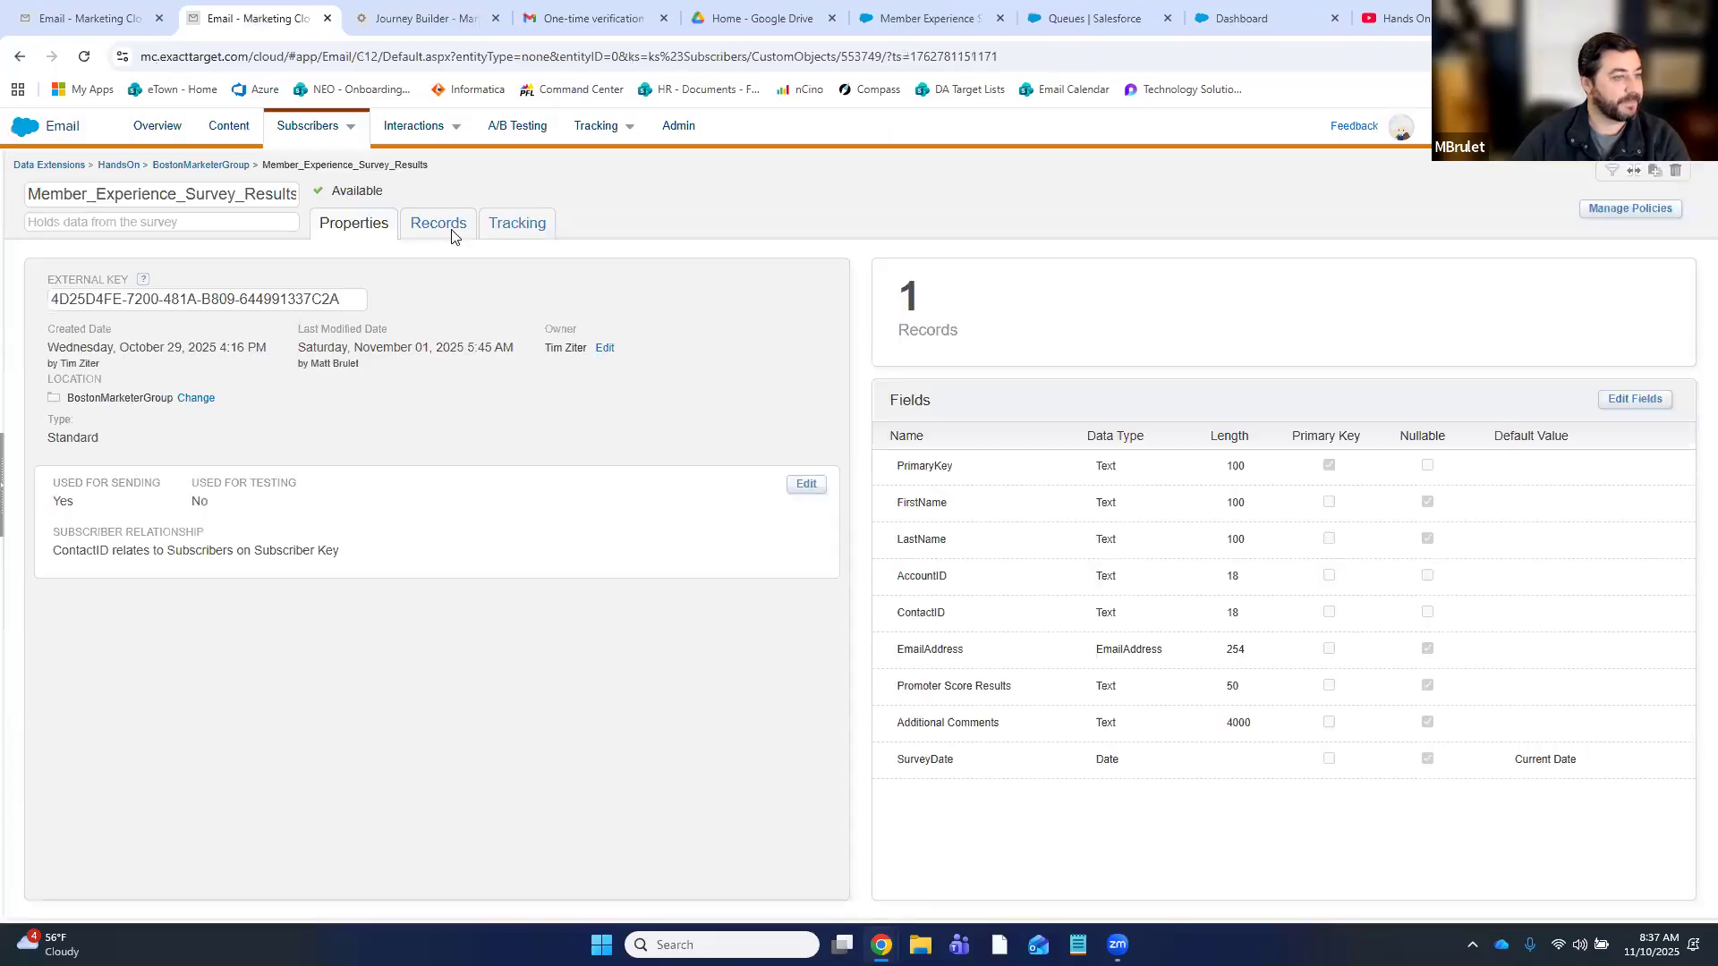
left_click(447, 229)
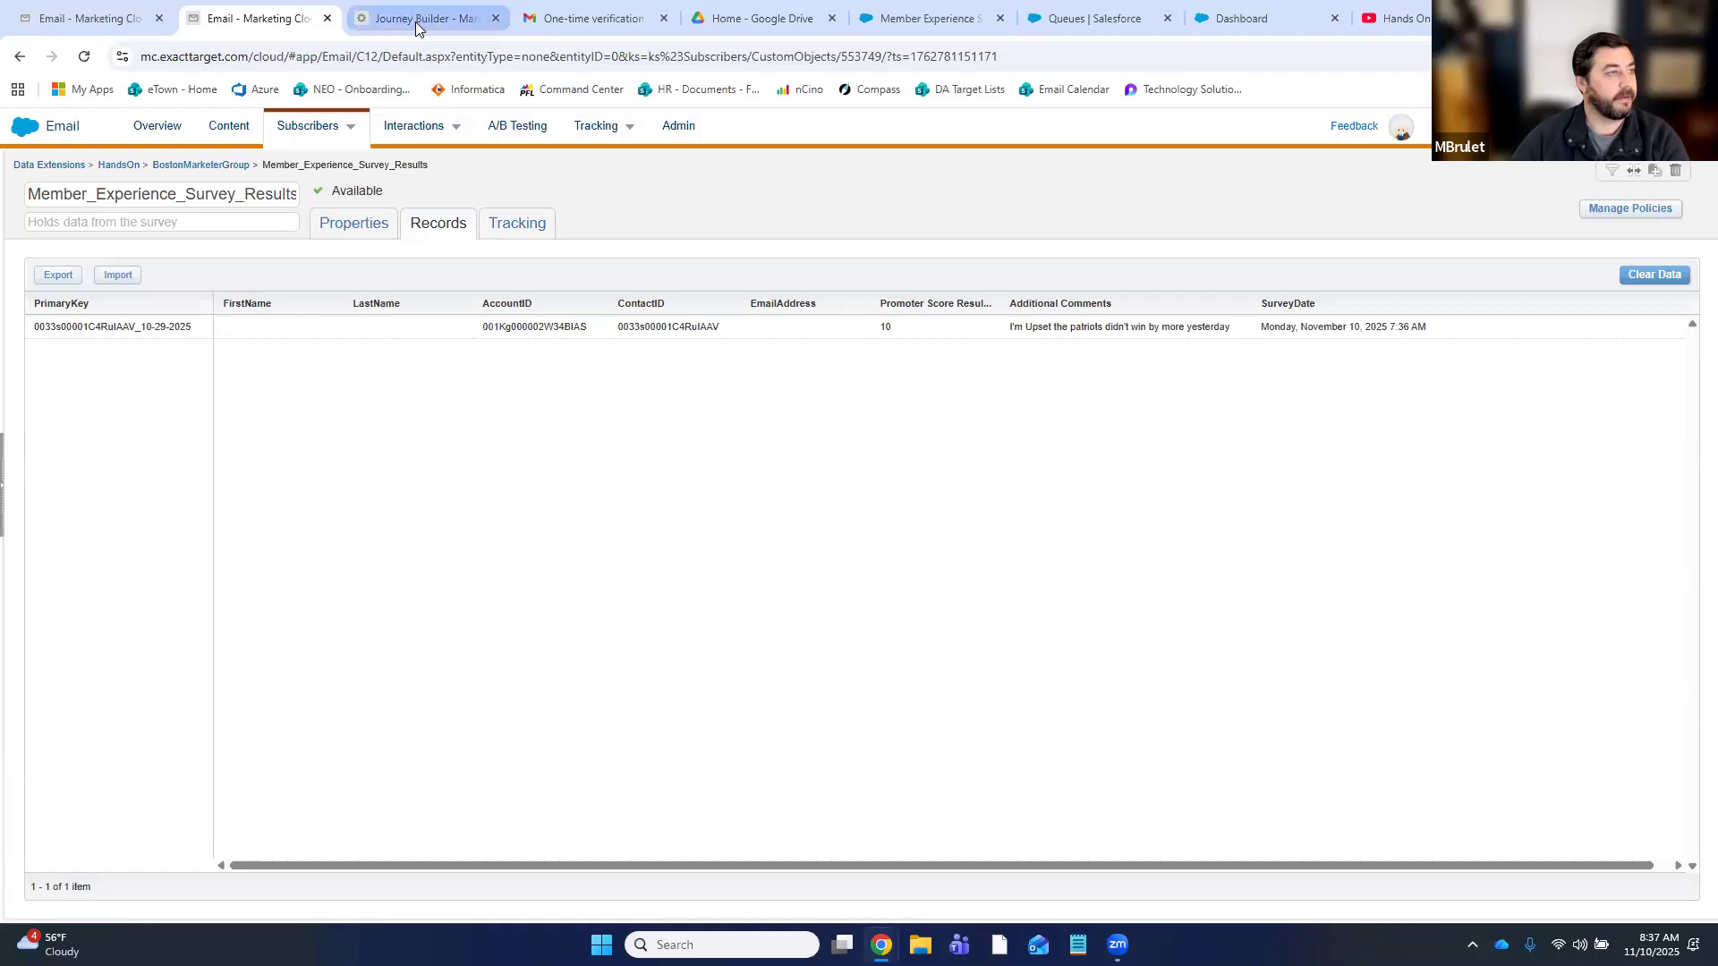
key("ctrl+Tab")
left_click(483, 306)
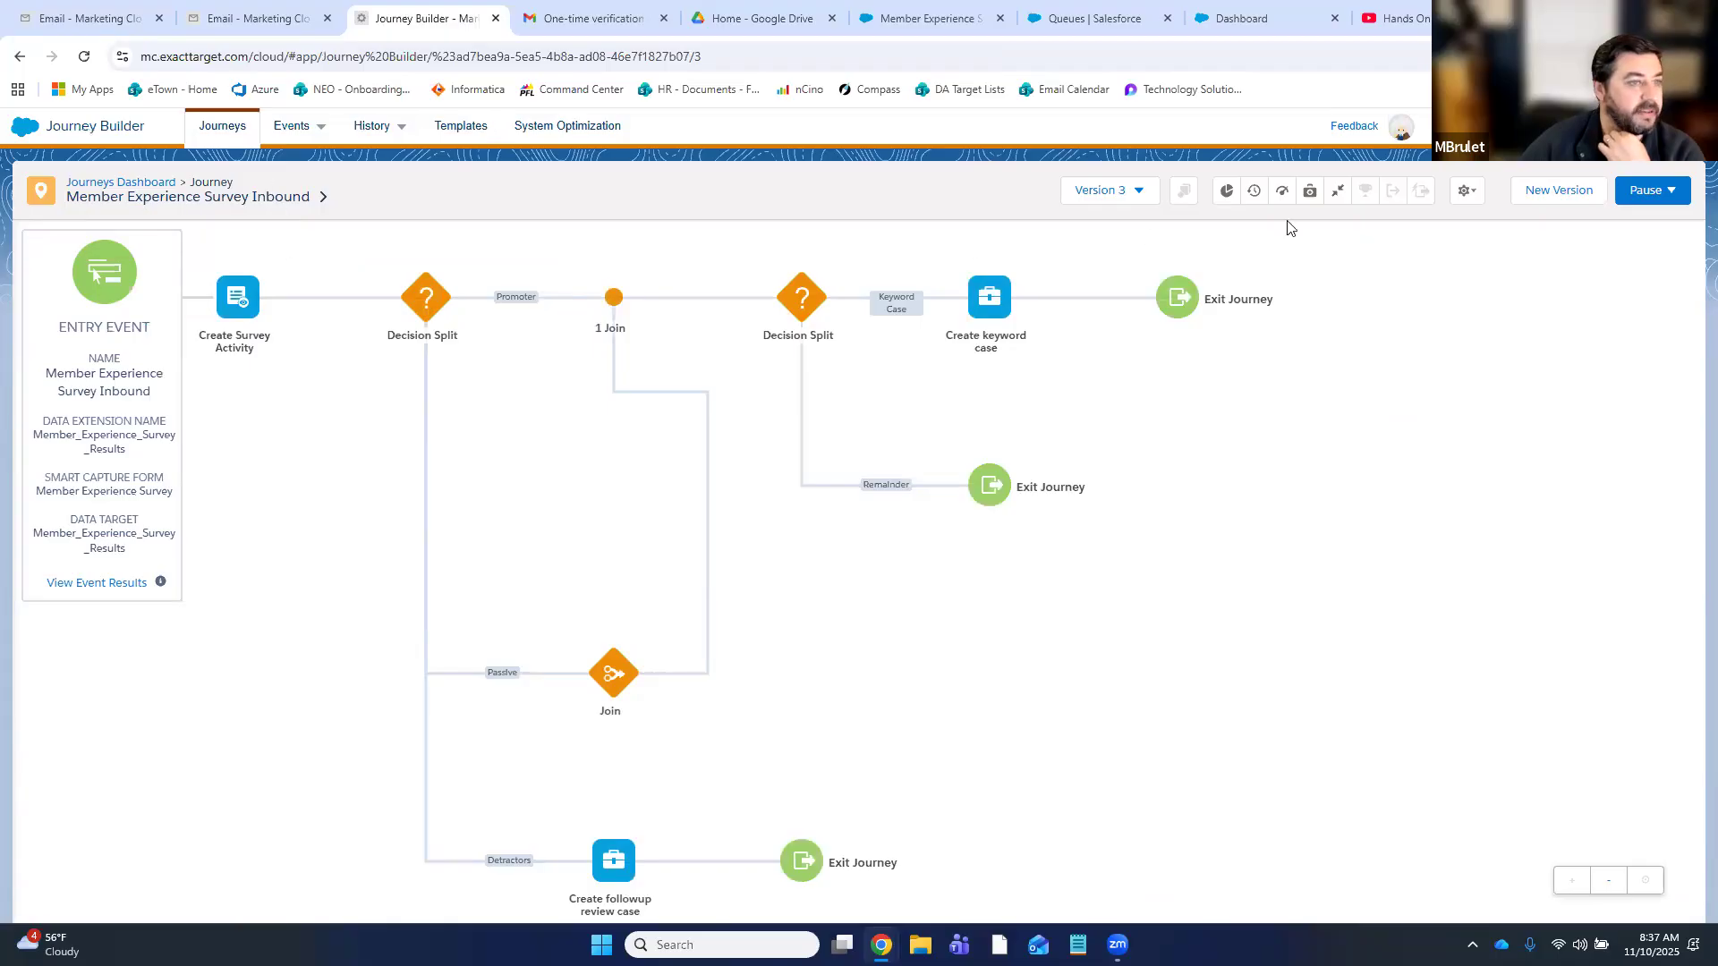
left_click(86, 583)
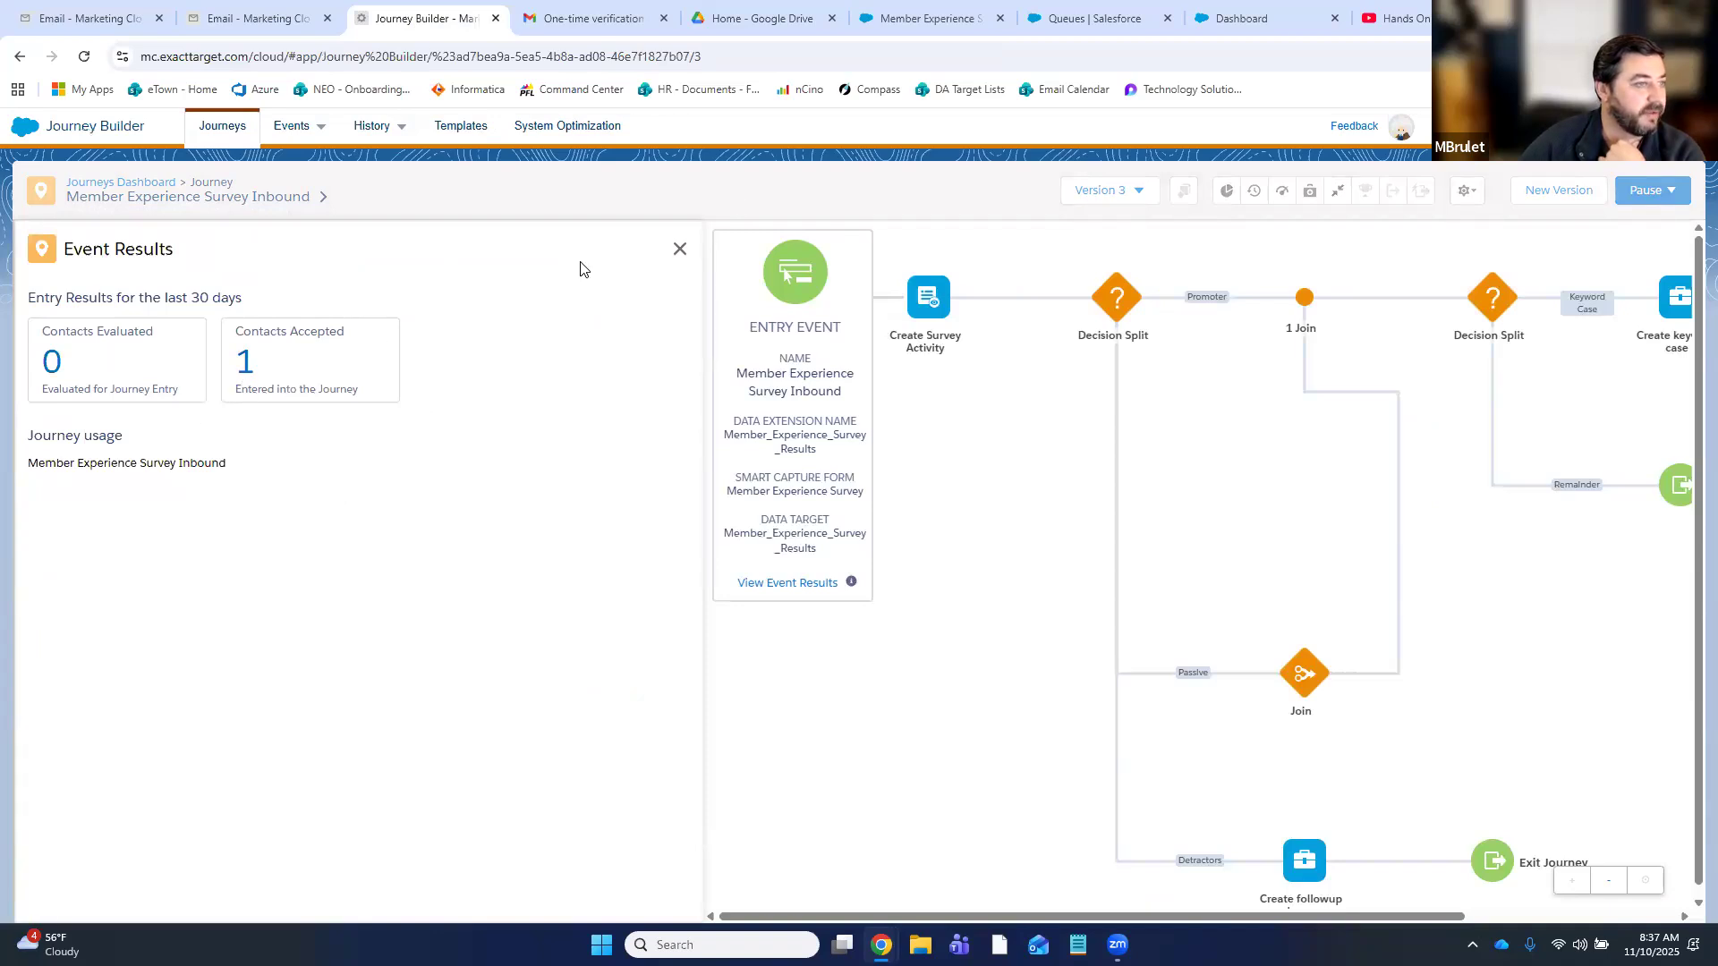
left_click(680, 249)
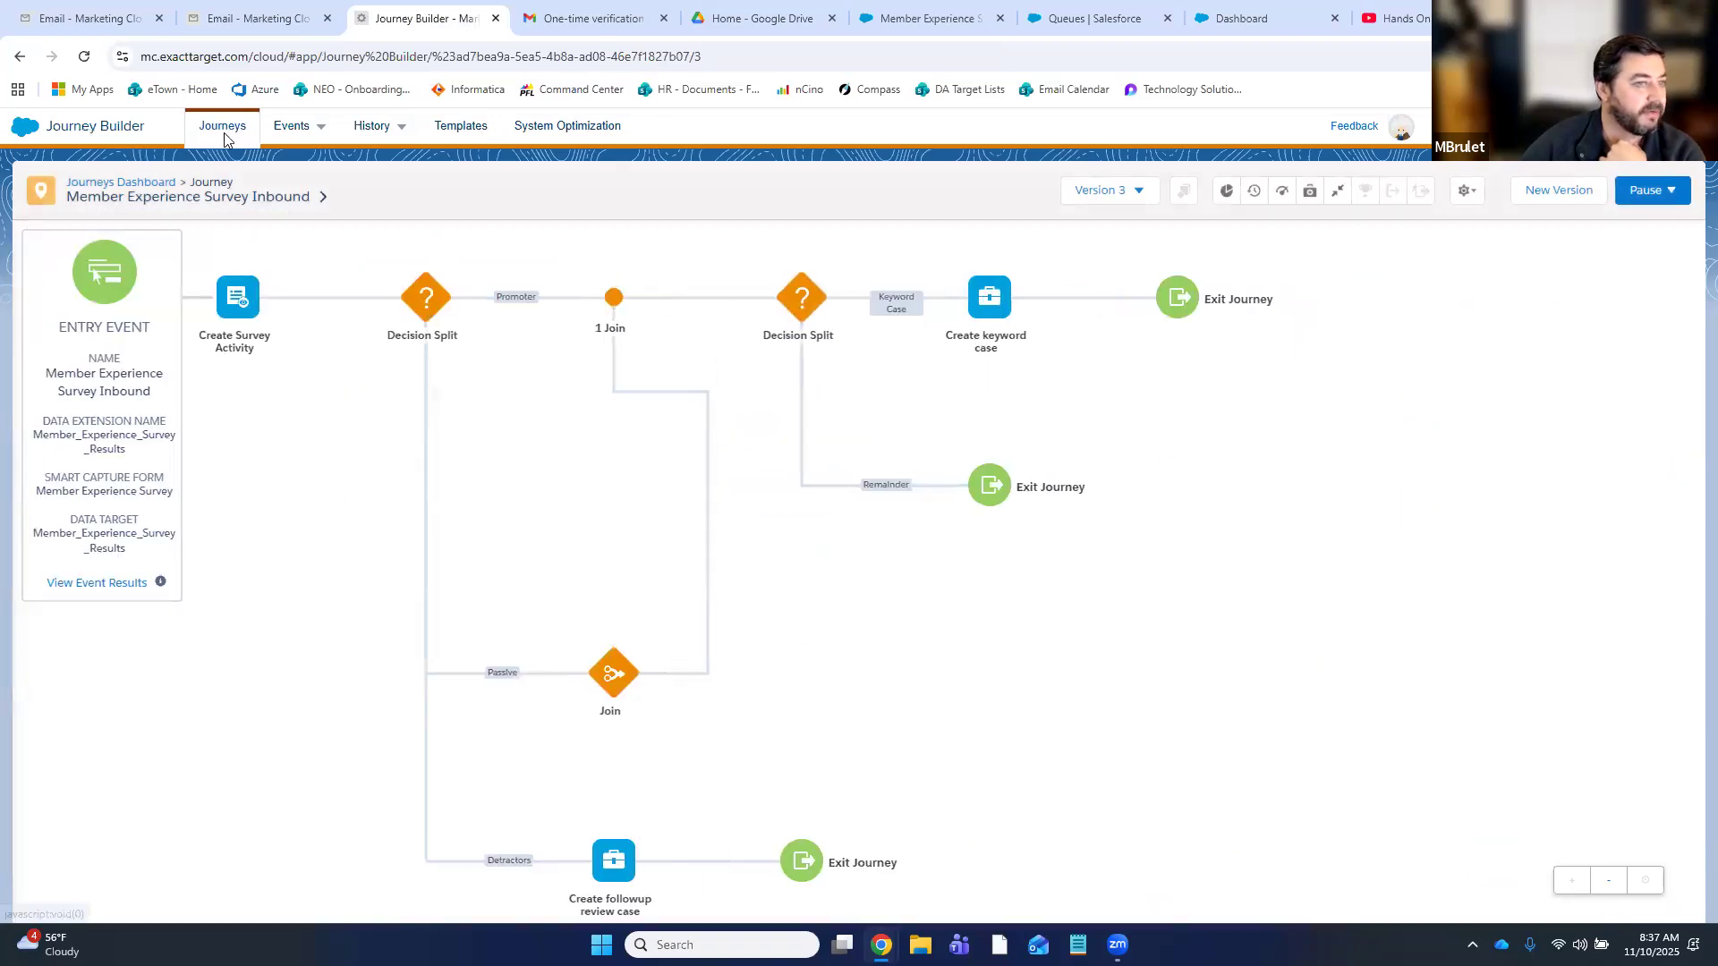
left_click(222, 133)
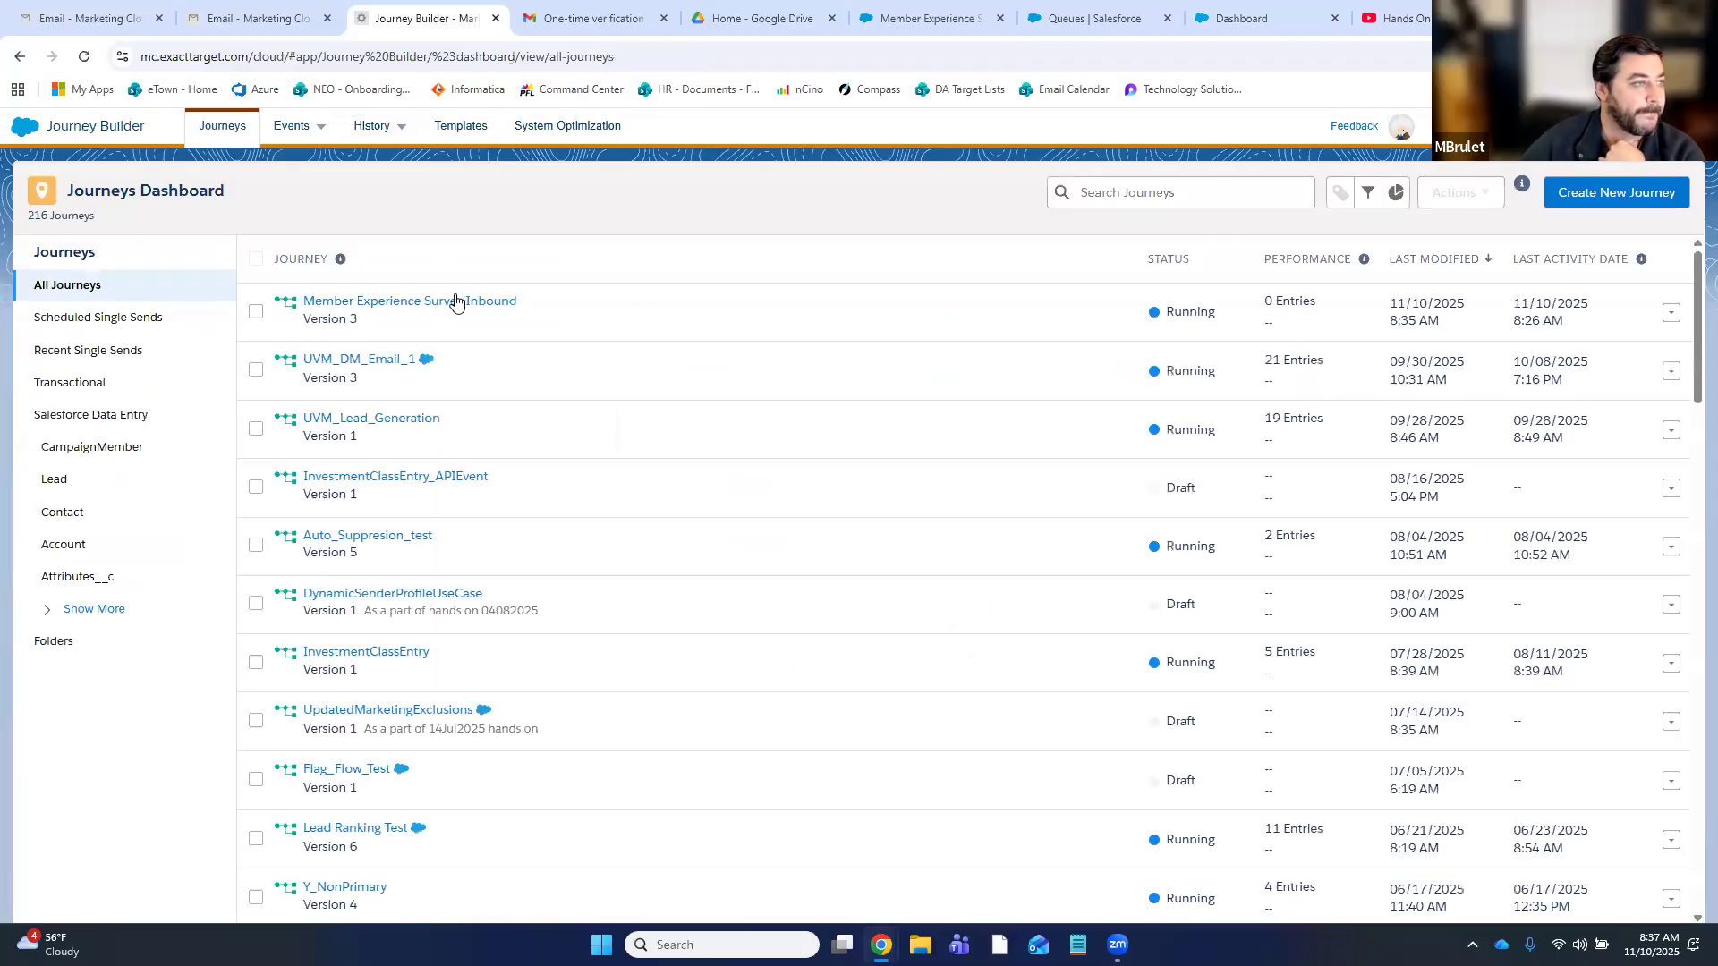
left_click(492, 331)
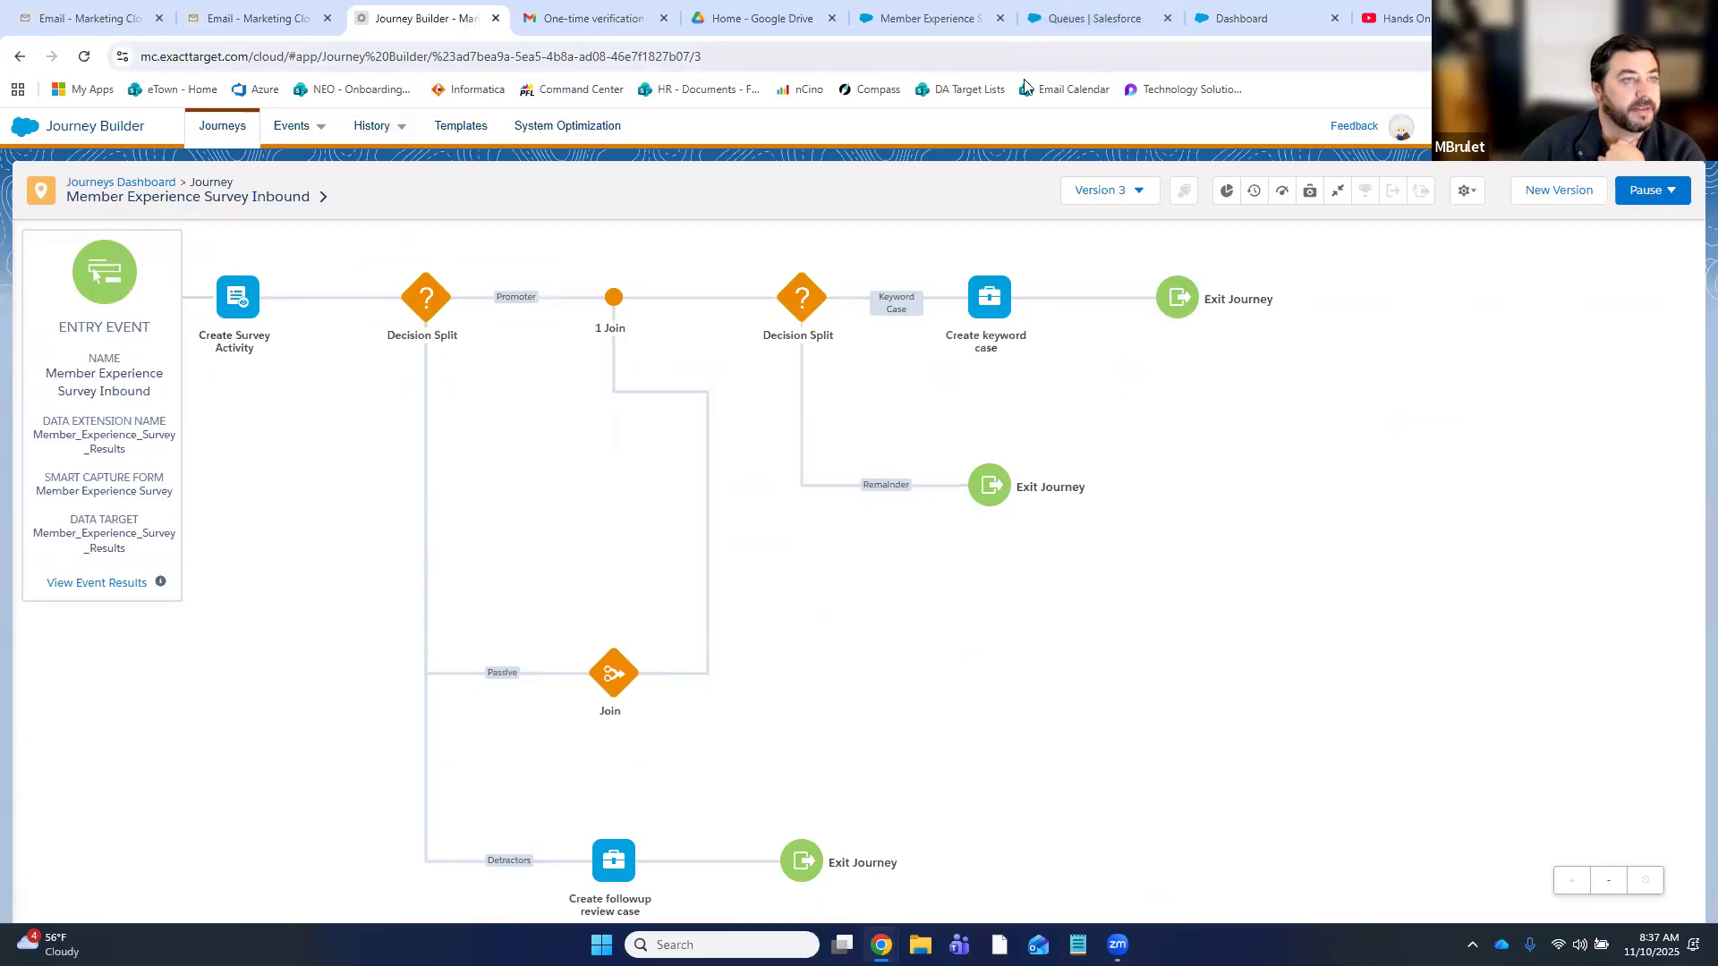
left_click(900, 25)
- Refresh the surveys report to three records, open the score-10 Survey, then return to Journeys
left_click(84, 57)
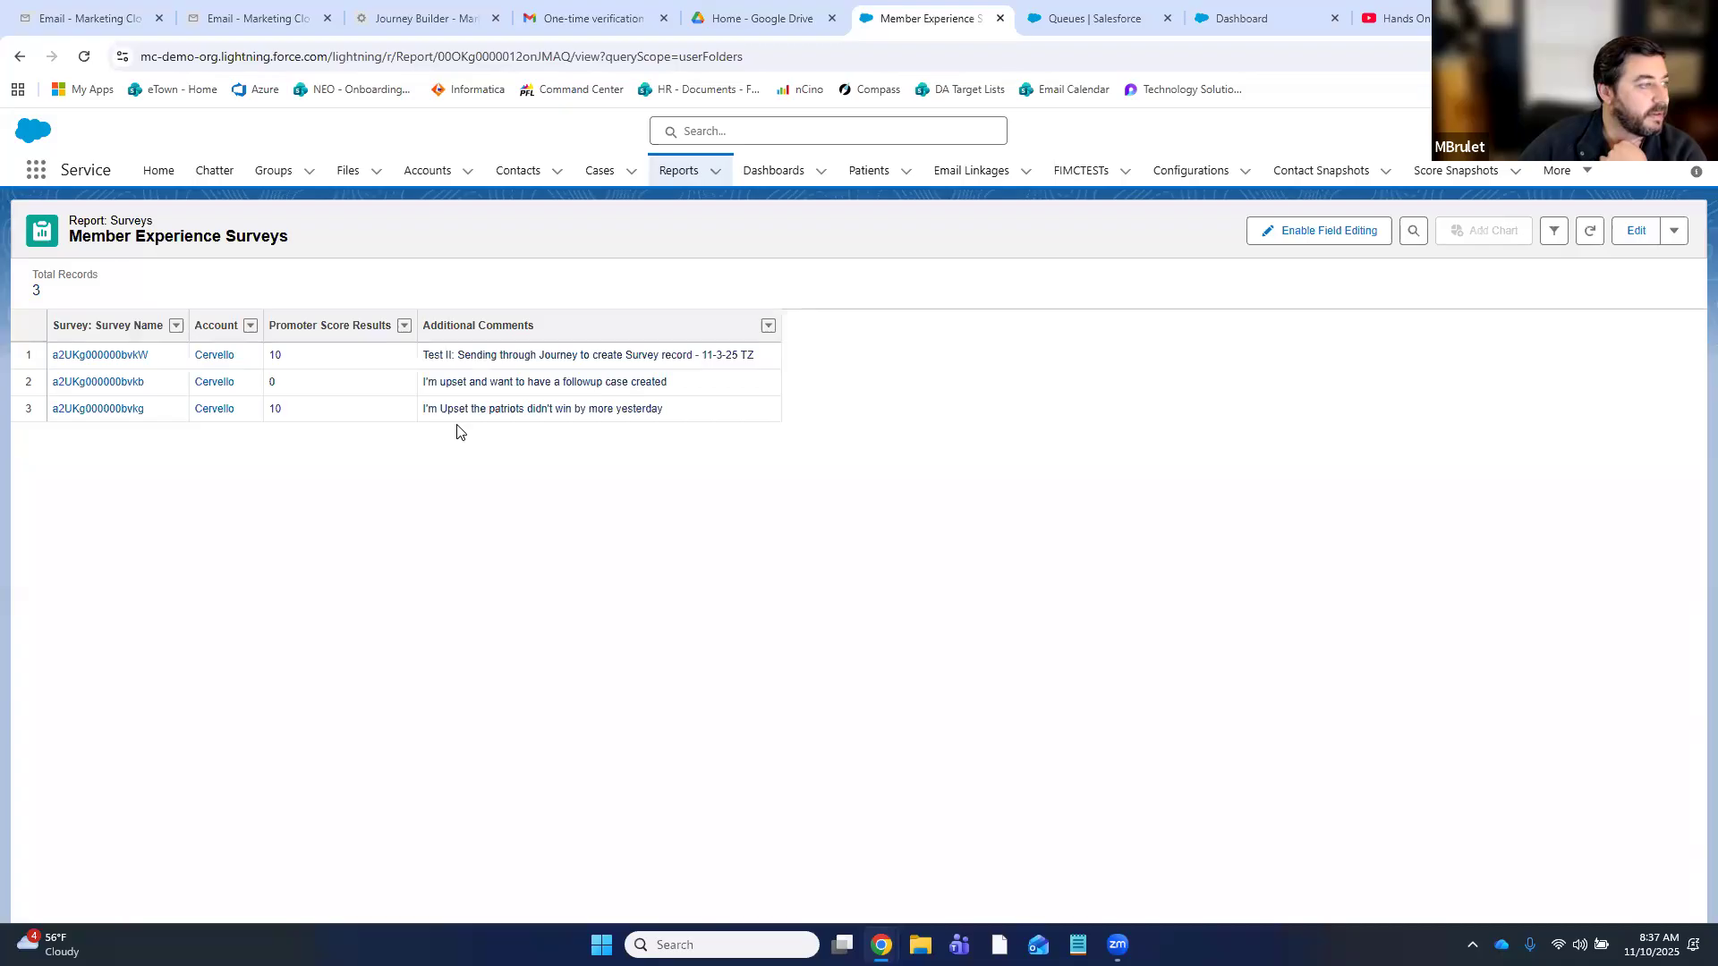
left_click(89, 410)
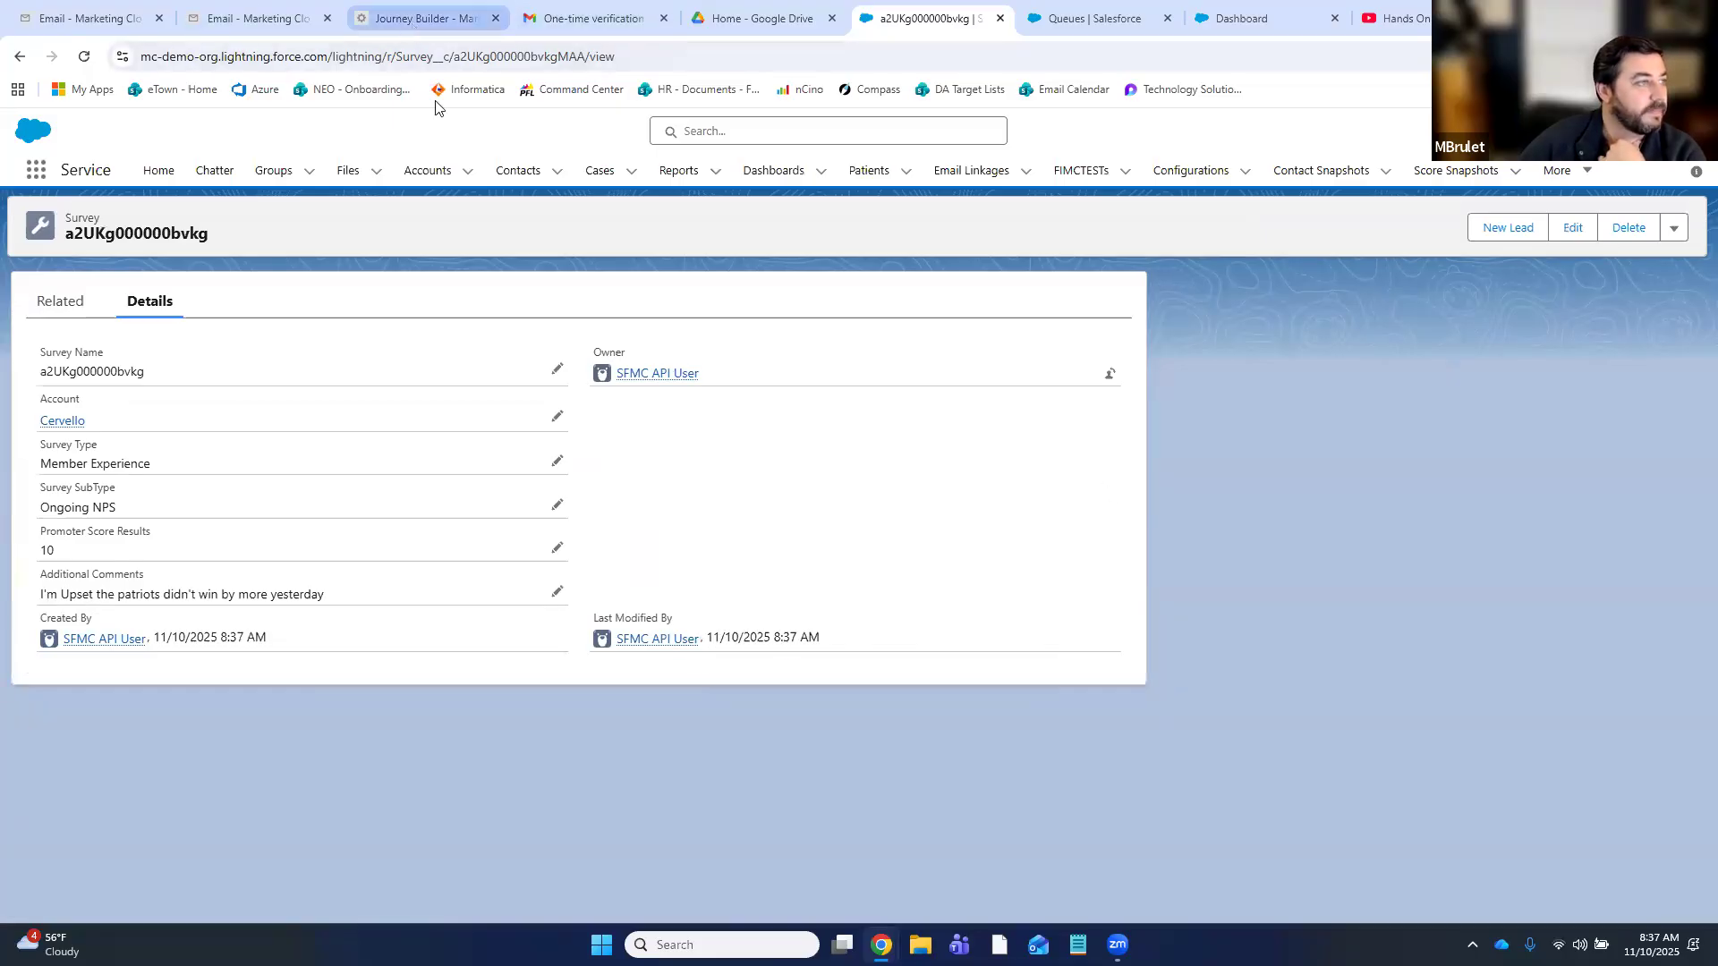
left_click(414, 27)
left_click(231, 143)
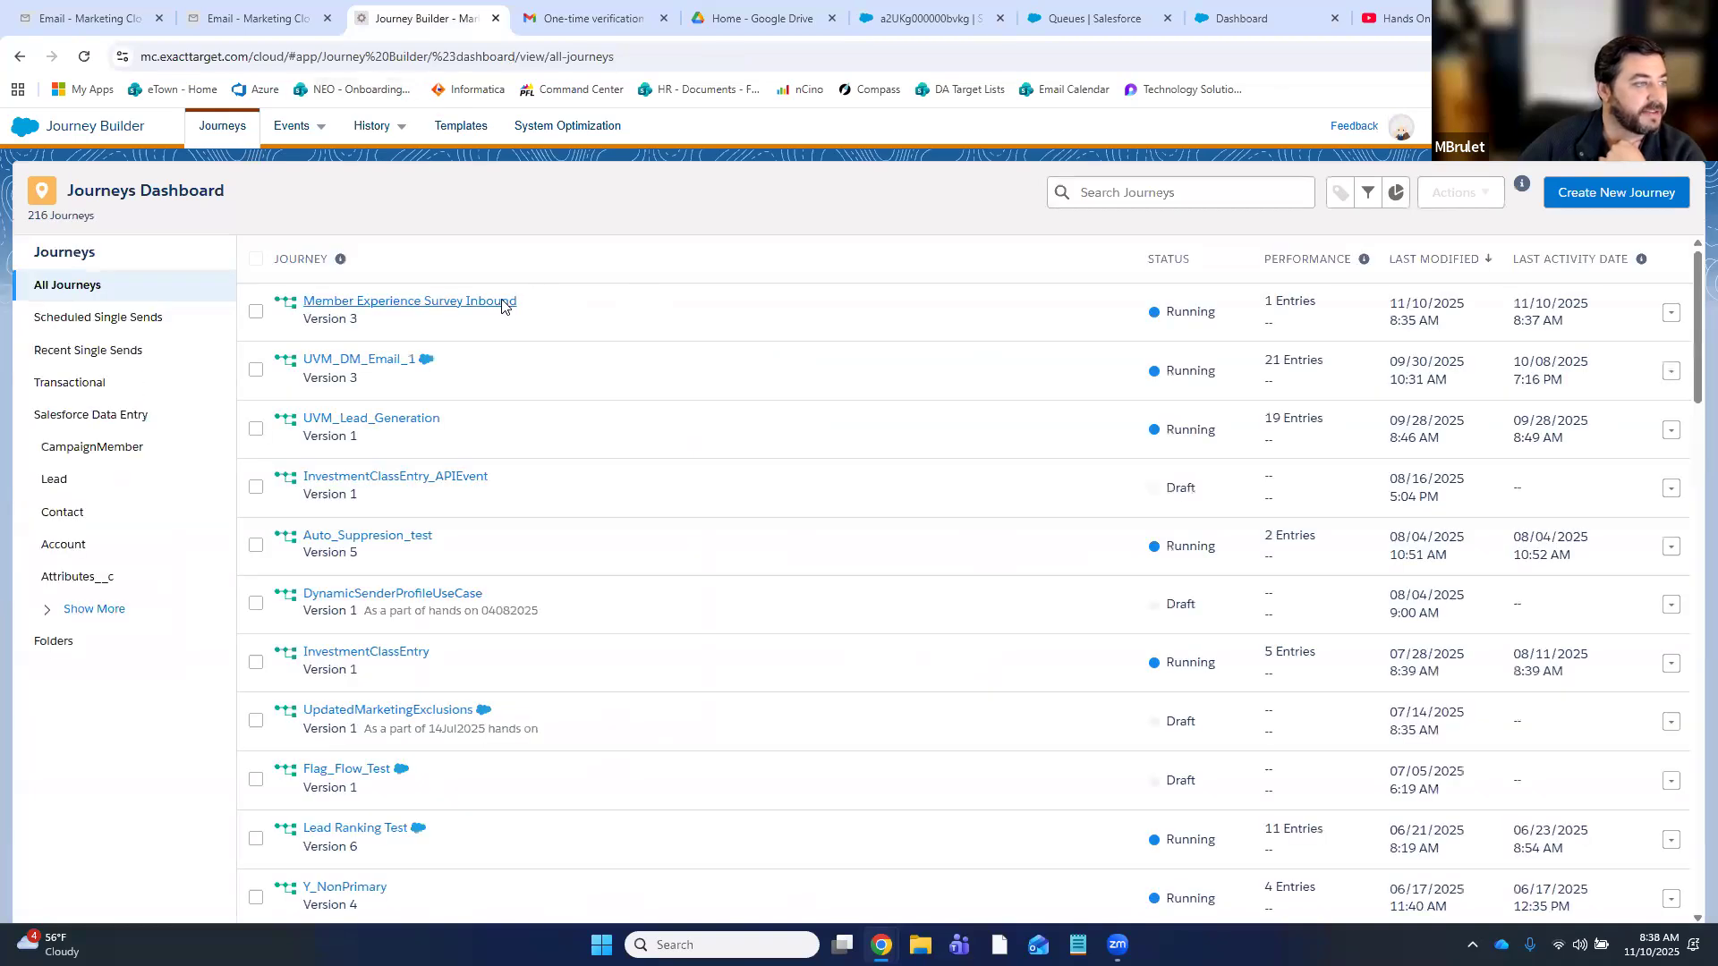
- Open the Member Experience Survey Inbound journey showing one entry, then check the Salesforce Queues page
left_click(505, 301)
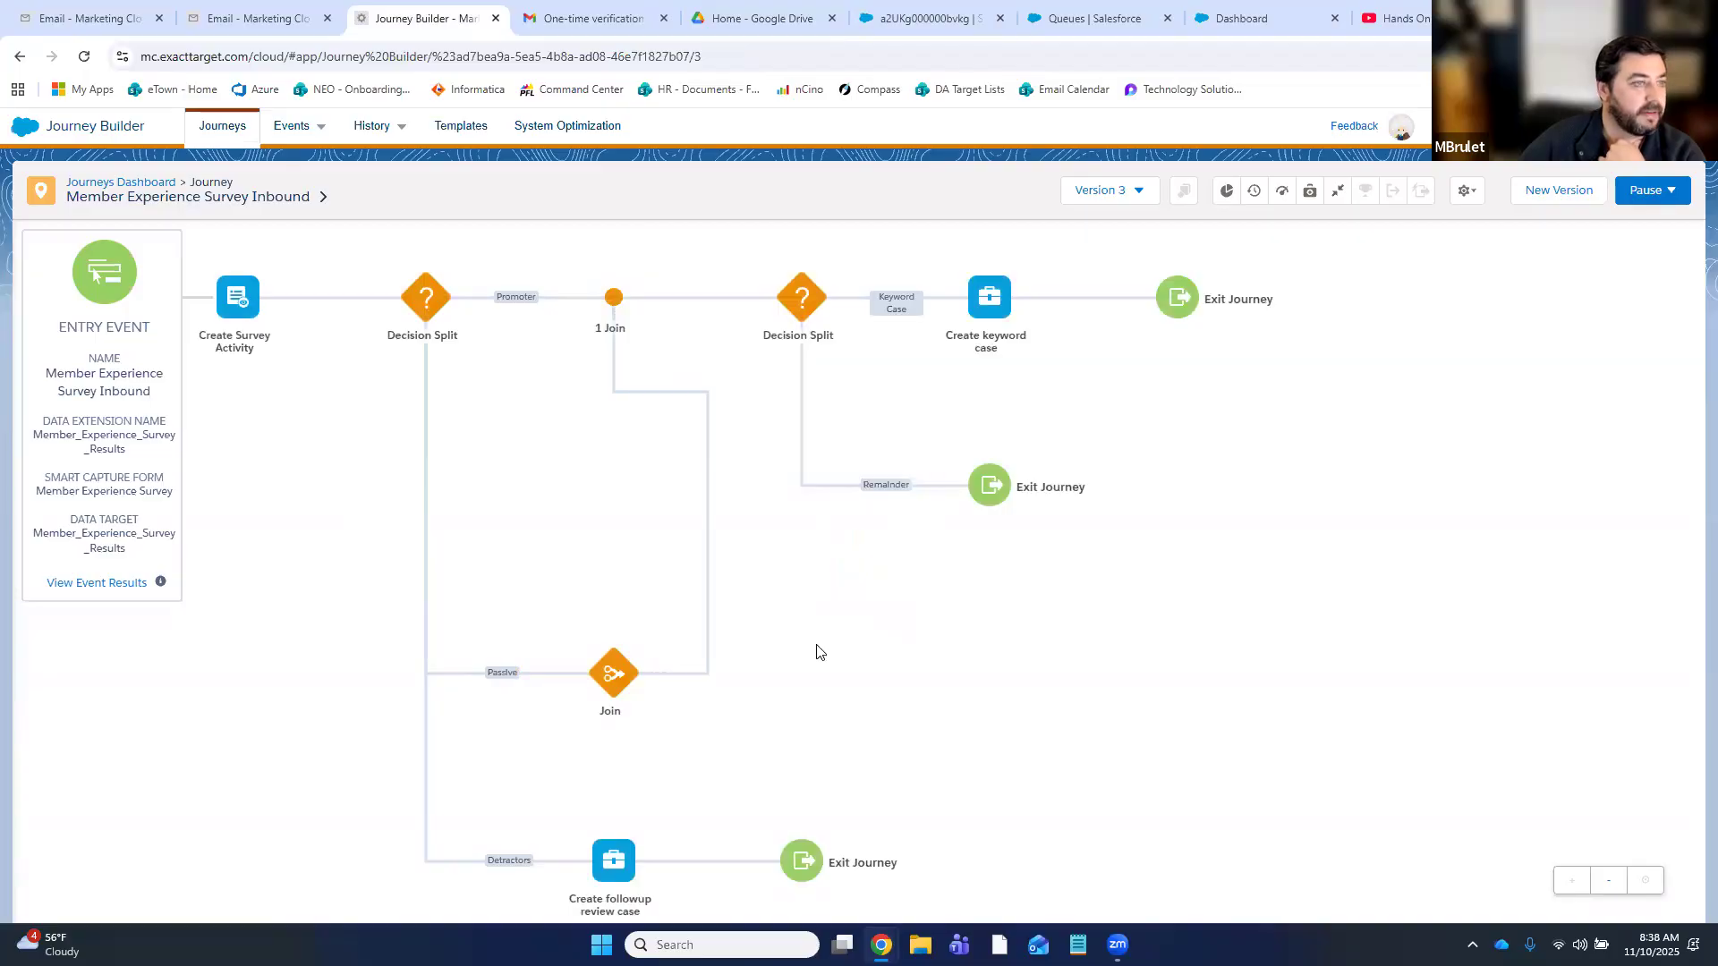
left_click(1103, 27)
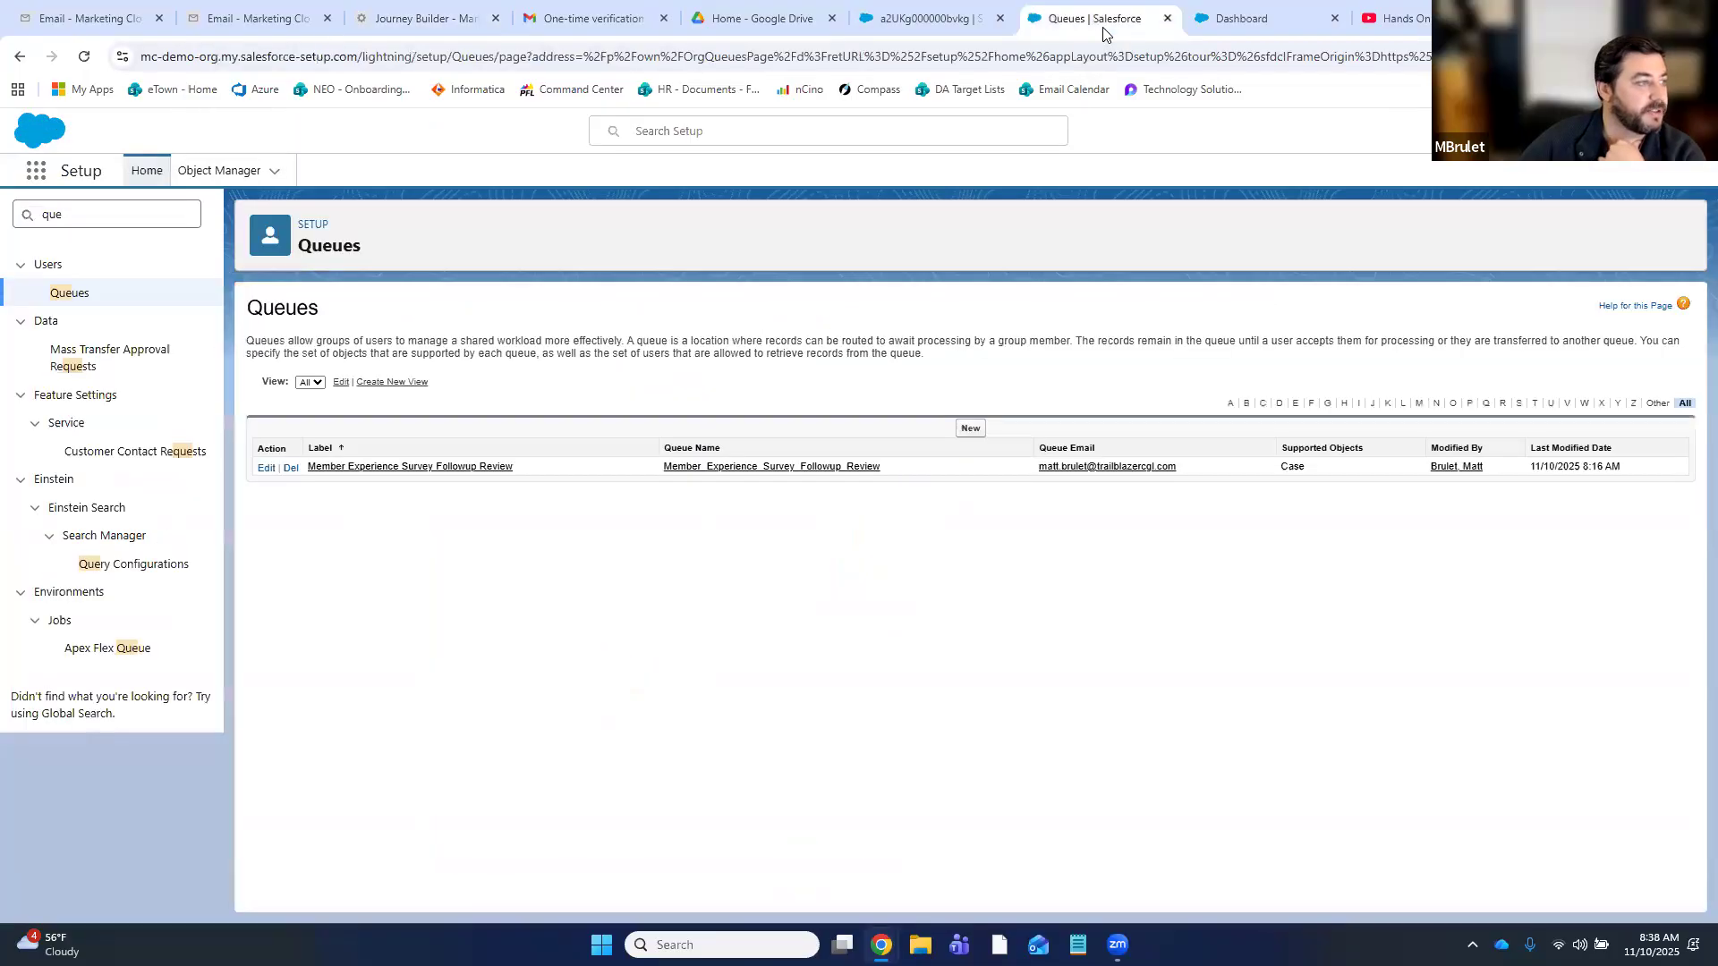
left_click(925, 21)
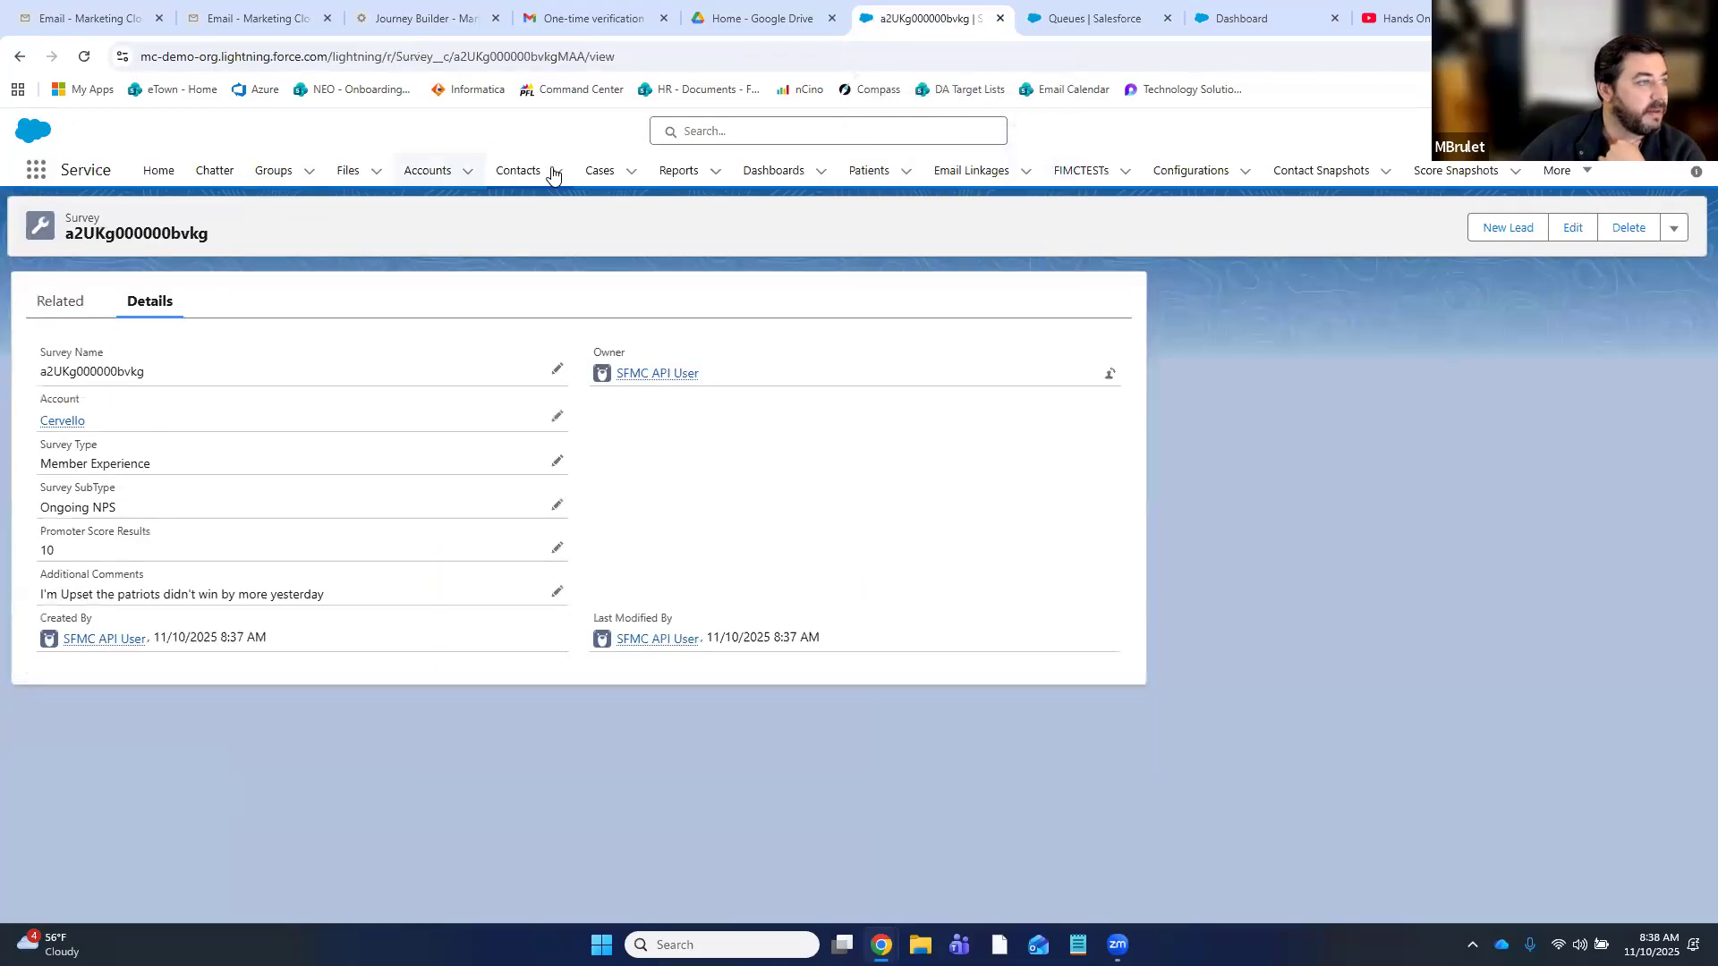
- Find the new Keyword Followup case in the Followup Review list and open its contact
left_click(630, 174)
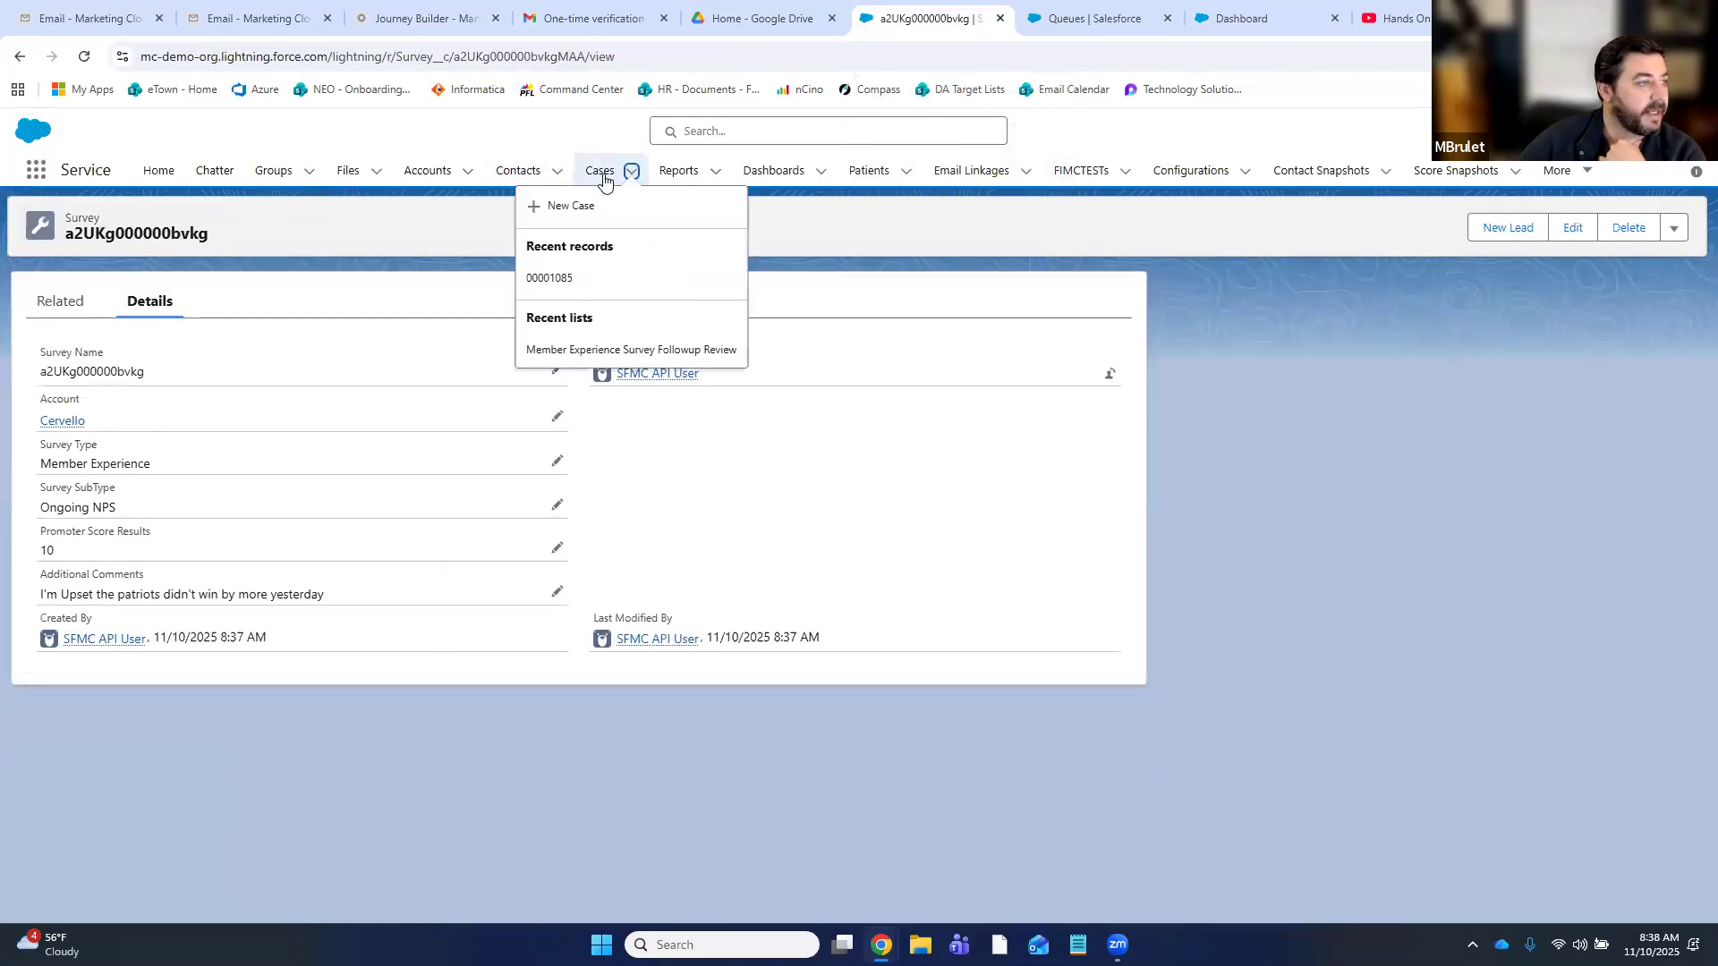
left_click(576, 351)
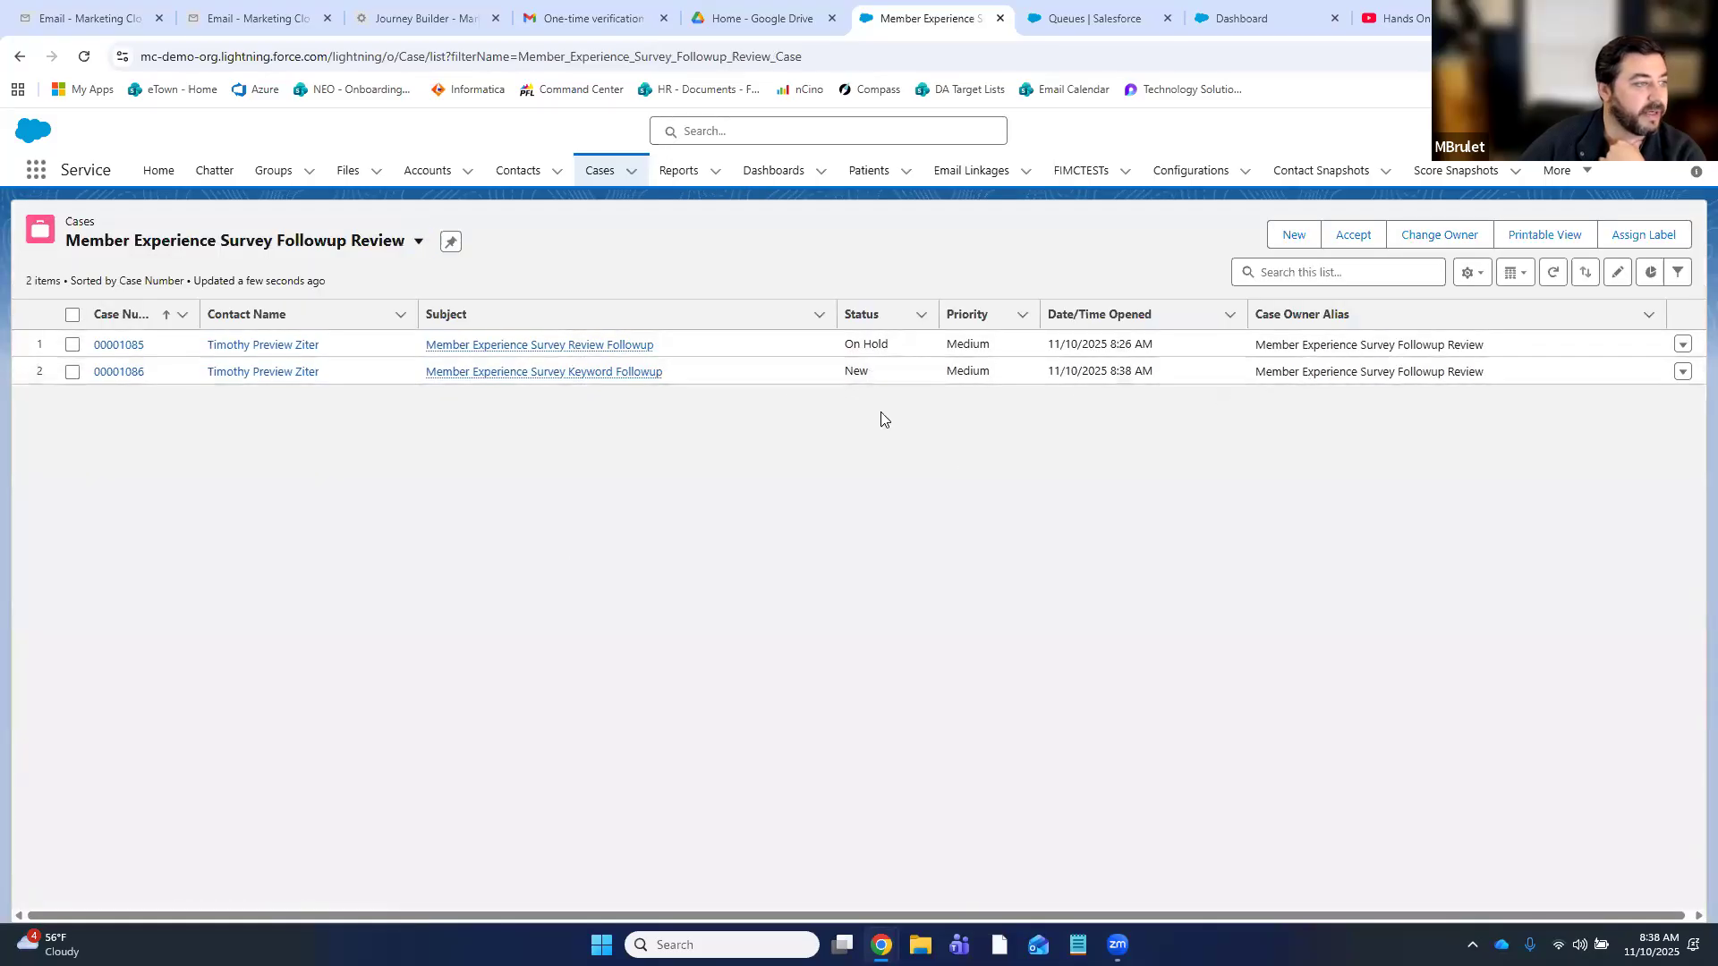
mouse_move(501, 374)
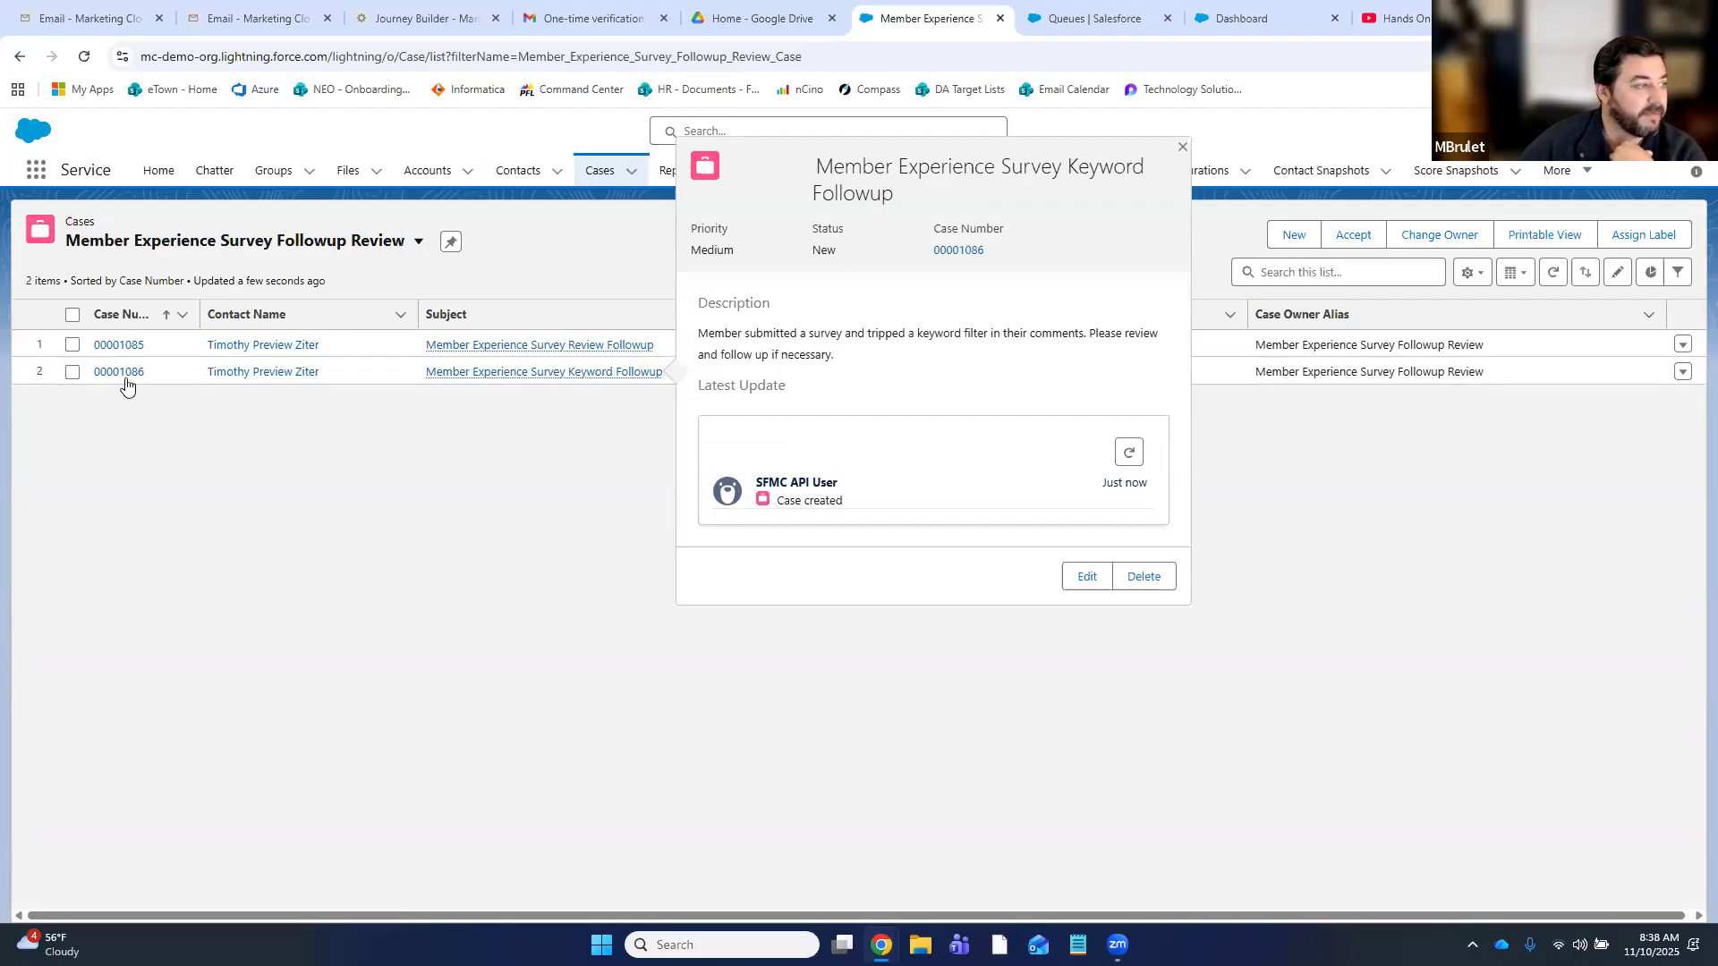
left_click(253, 372)
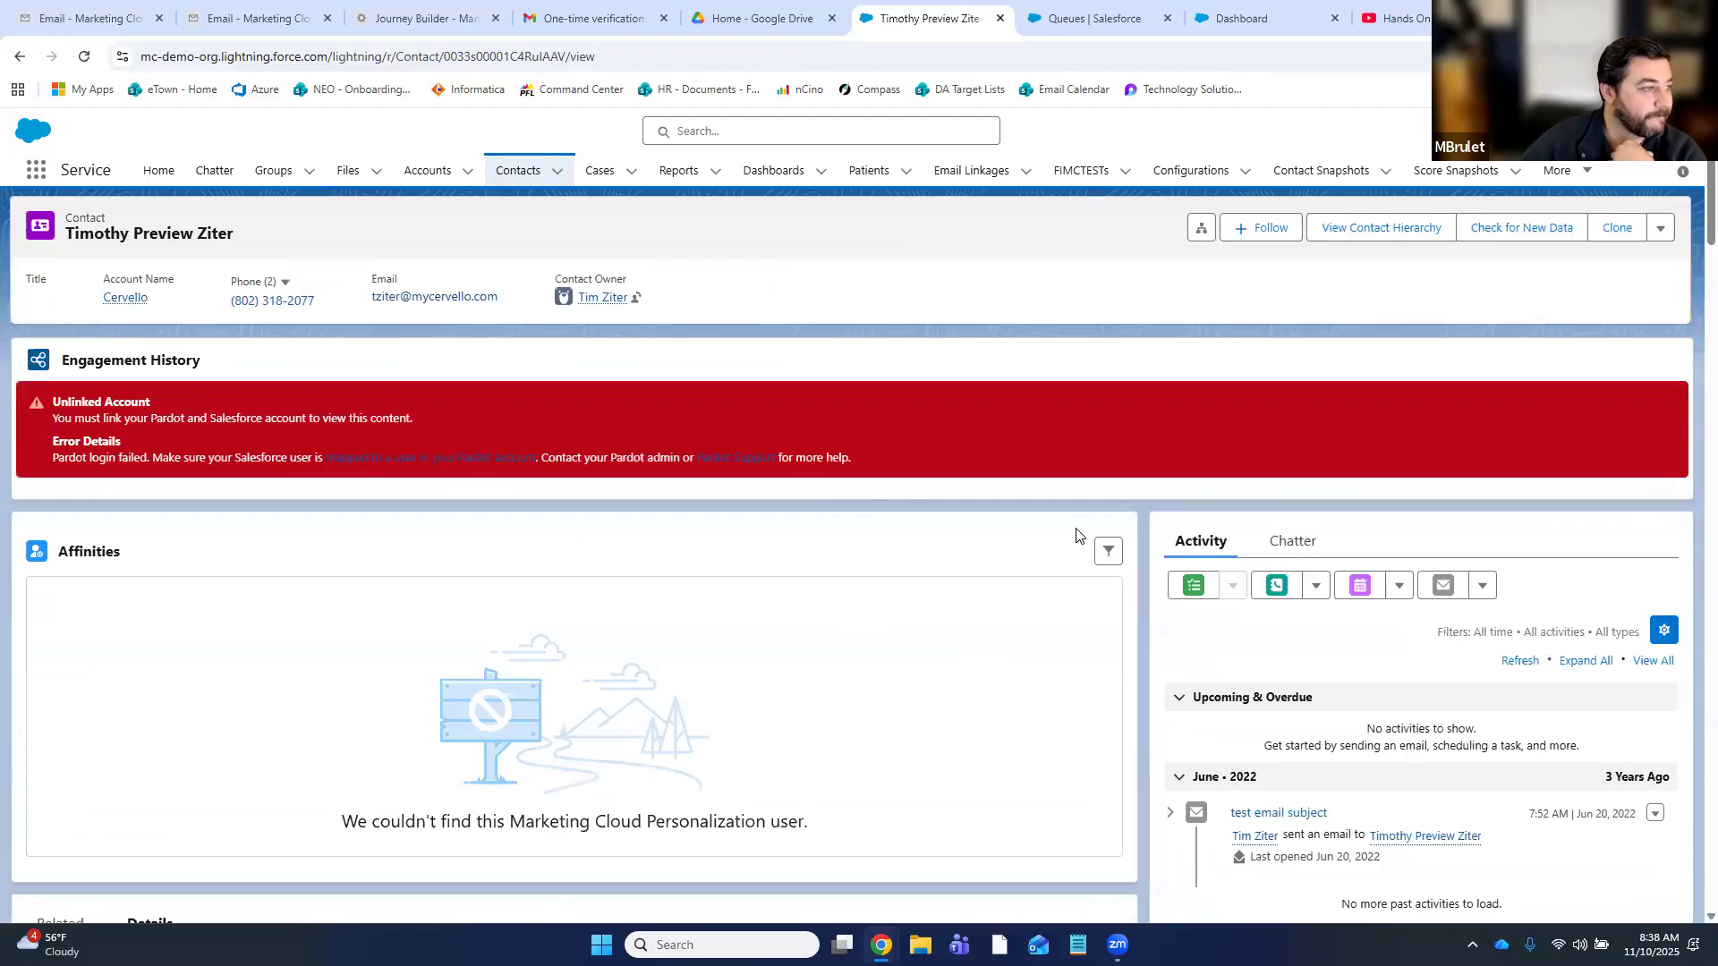
scroll(1150, 562, "down", 3)
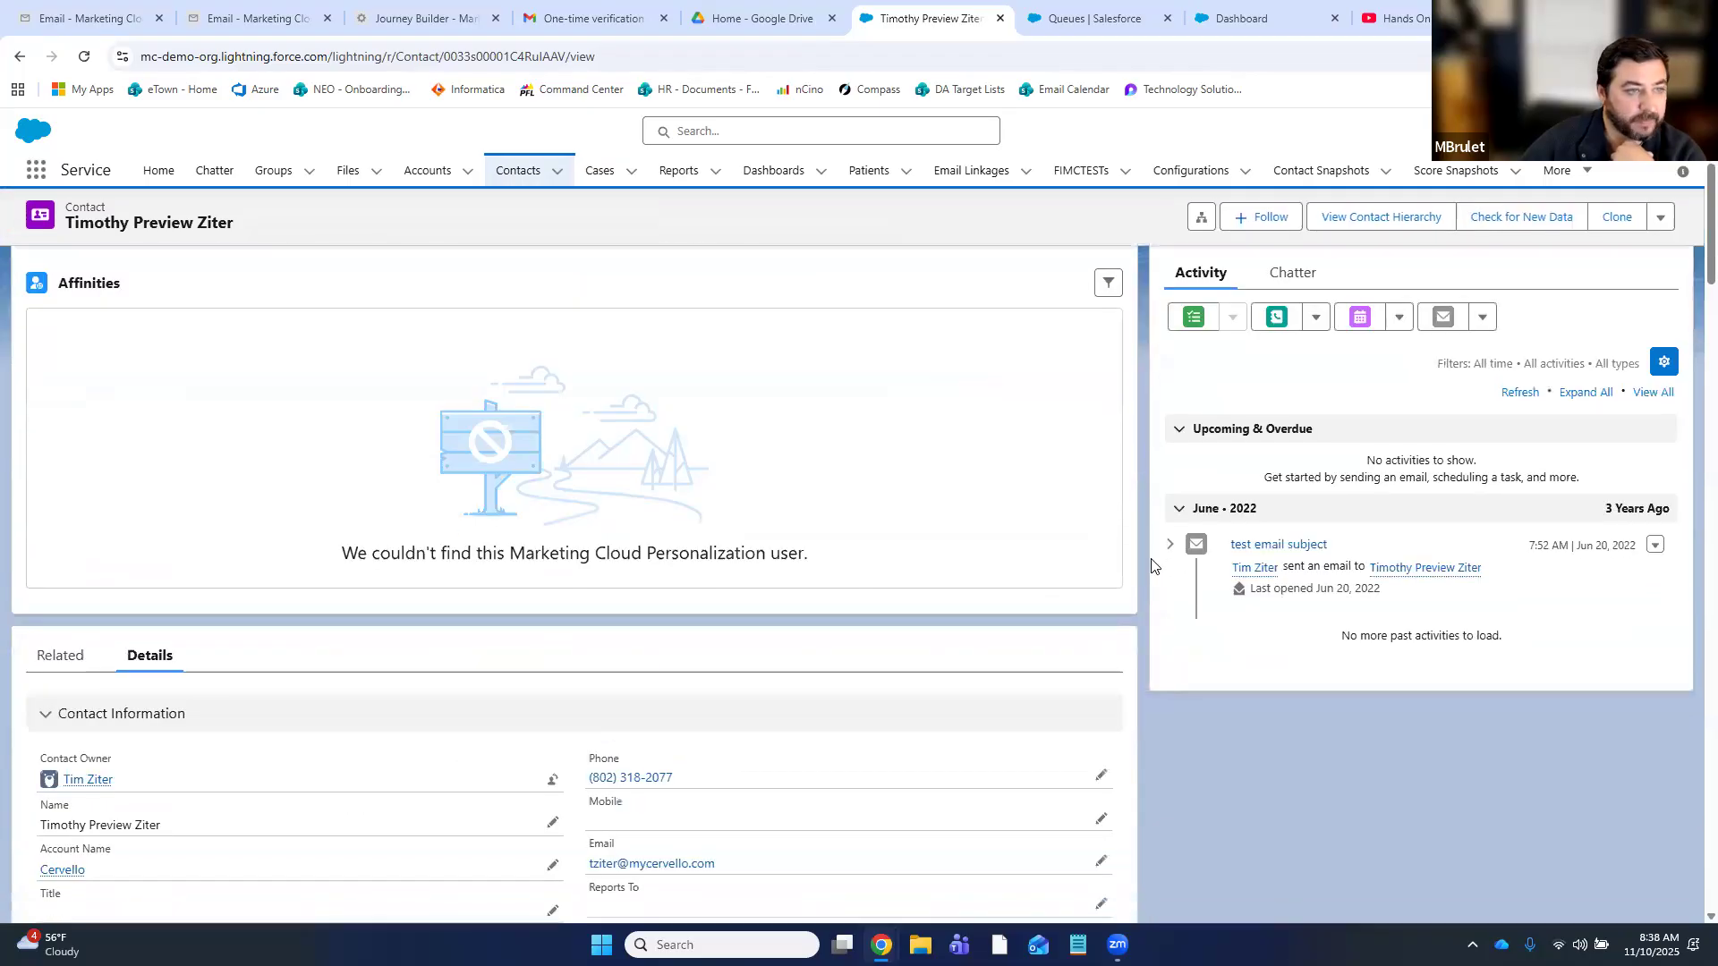
scroll(1151, 563, "down", 15)
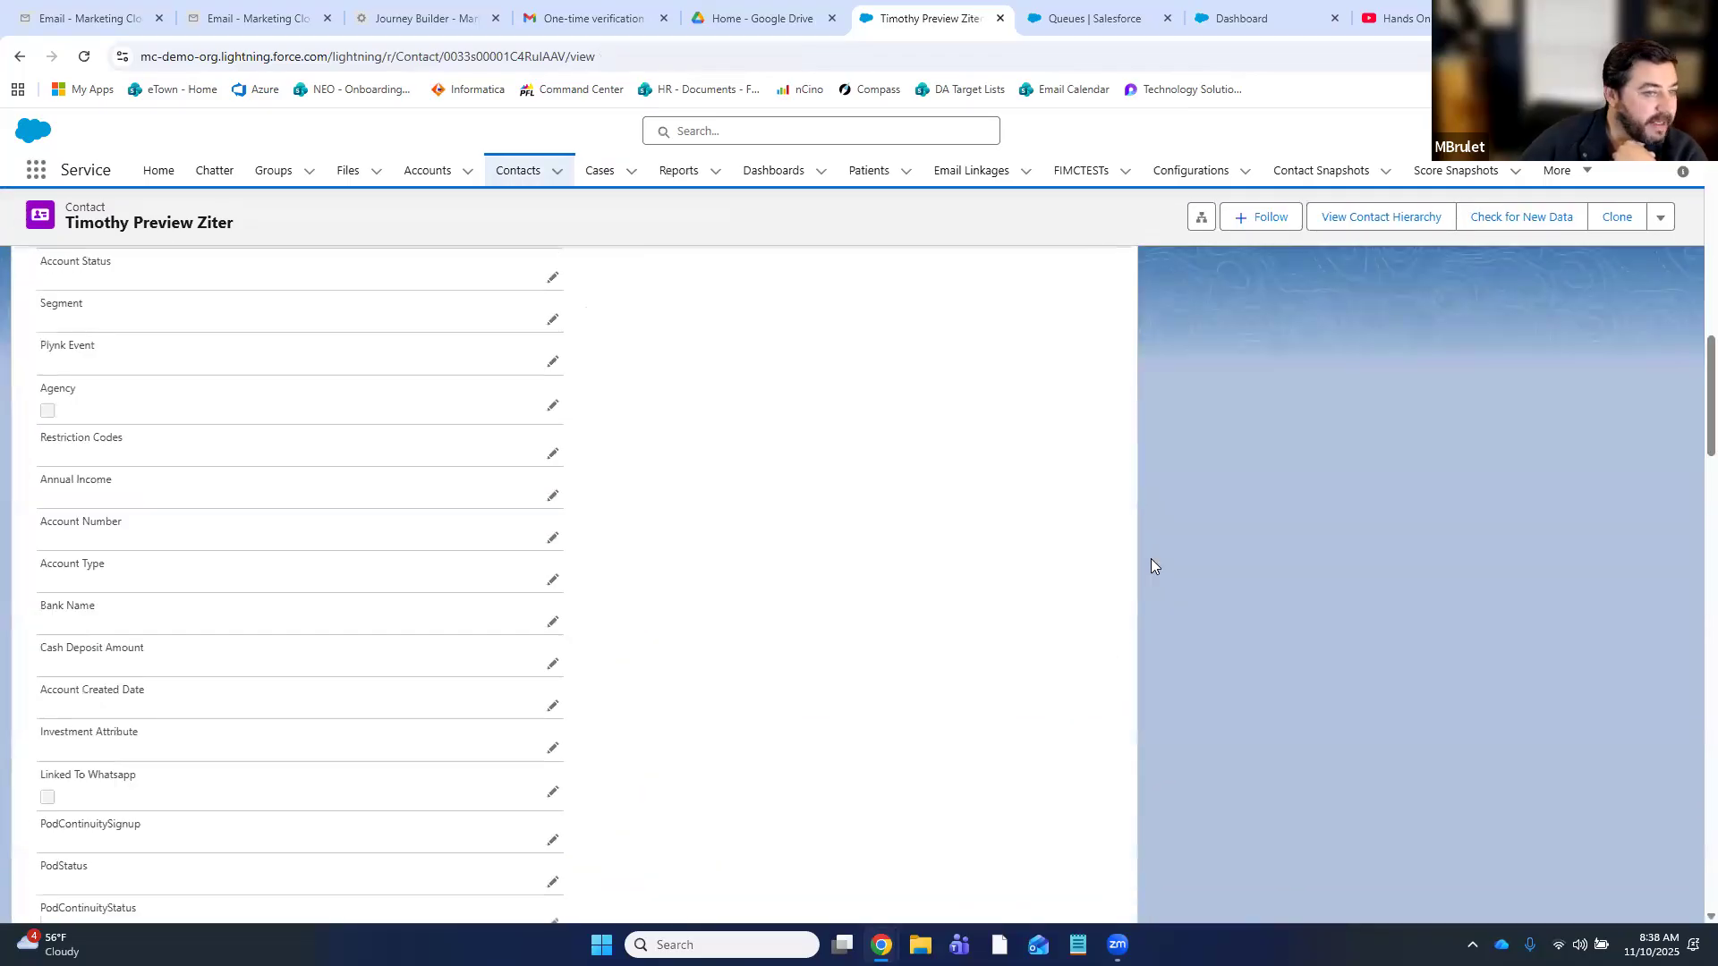
scroll(1151, 559, "down", 12)
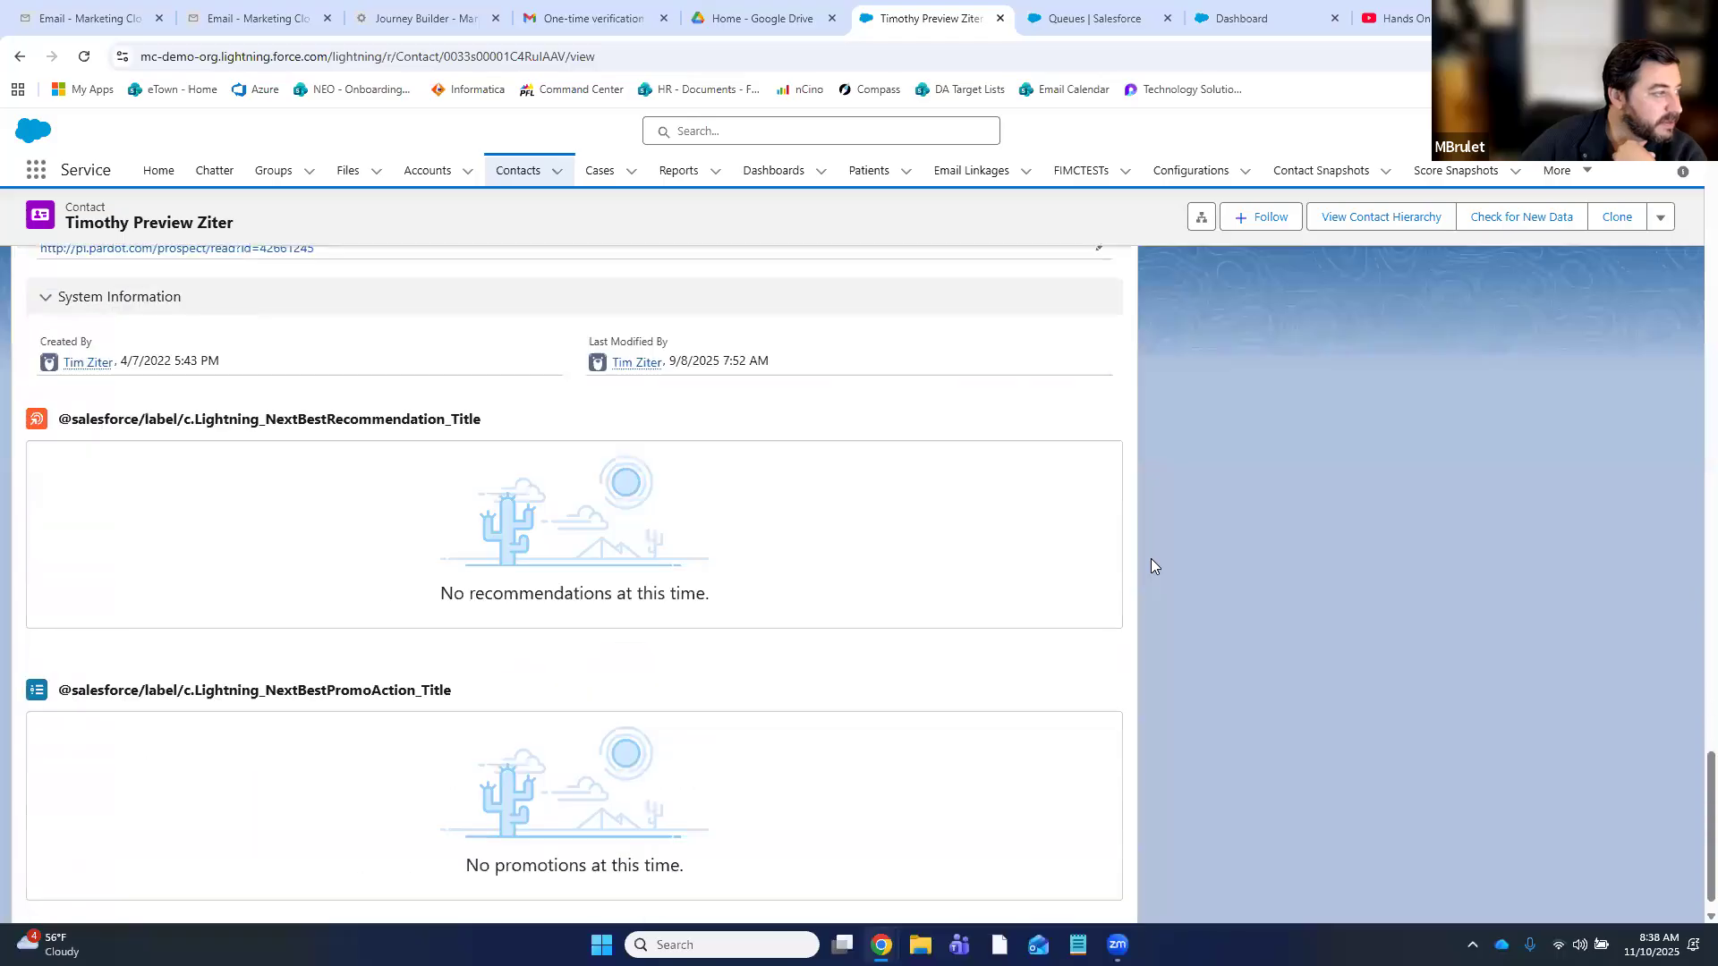
scroll(1151, 565, "up", 10)
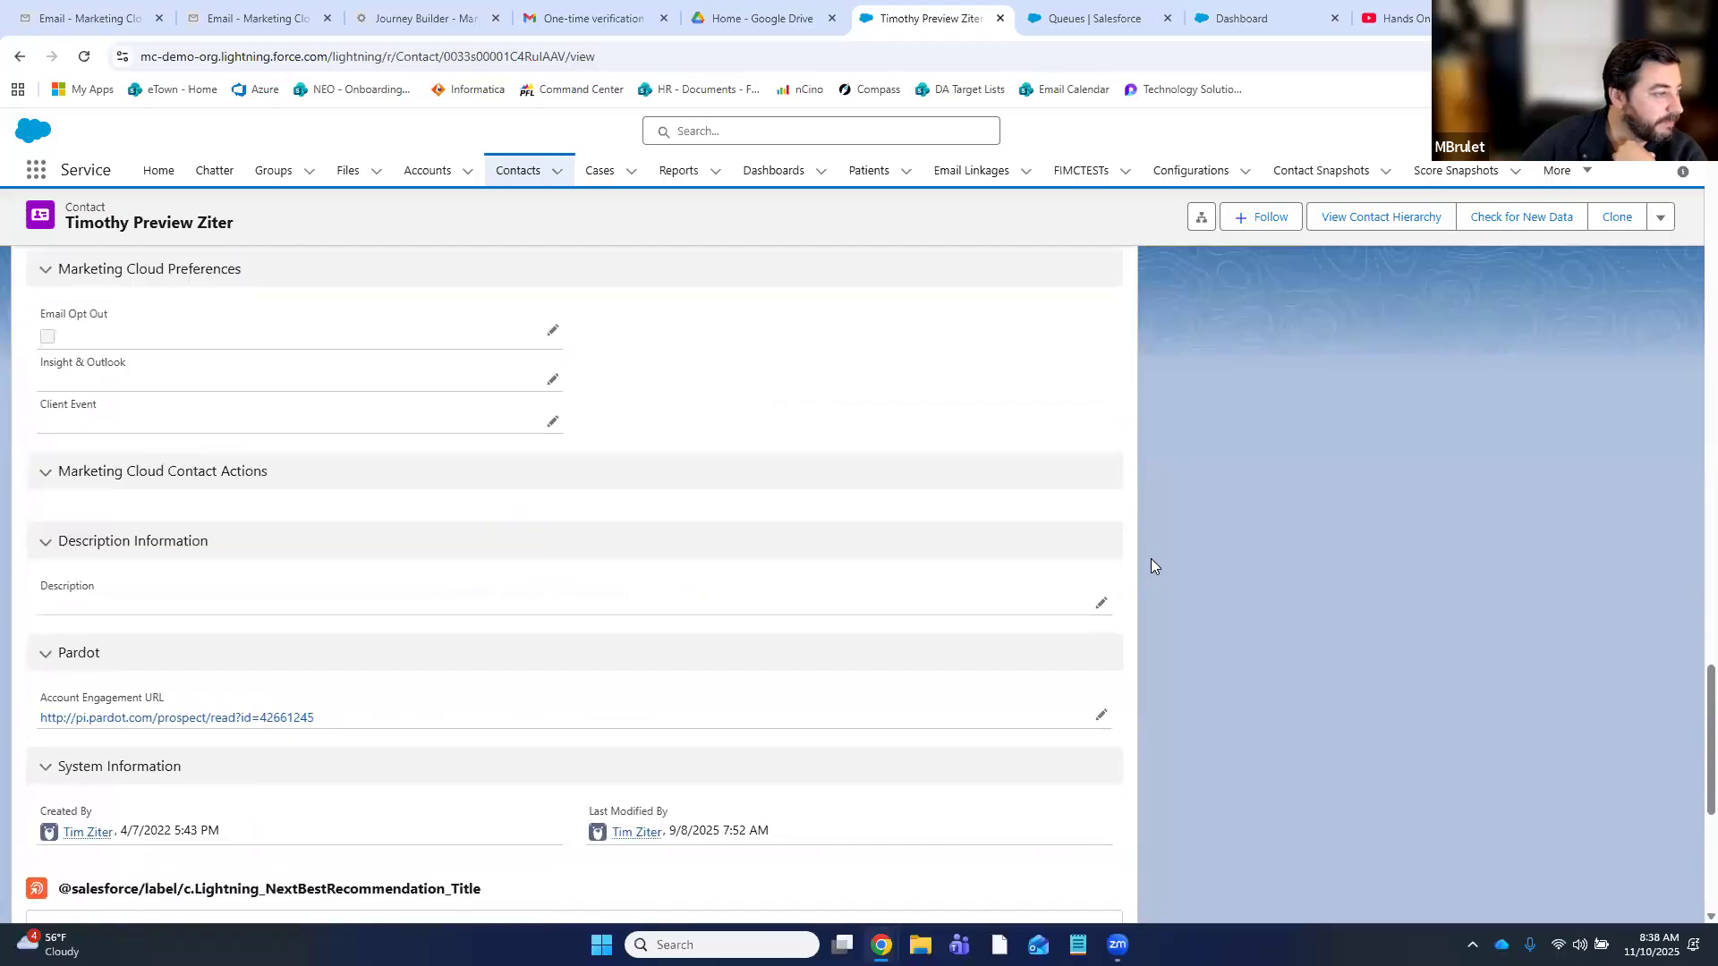
scroll(1150, 567, "up", 10)
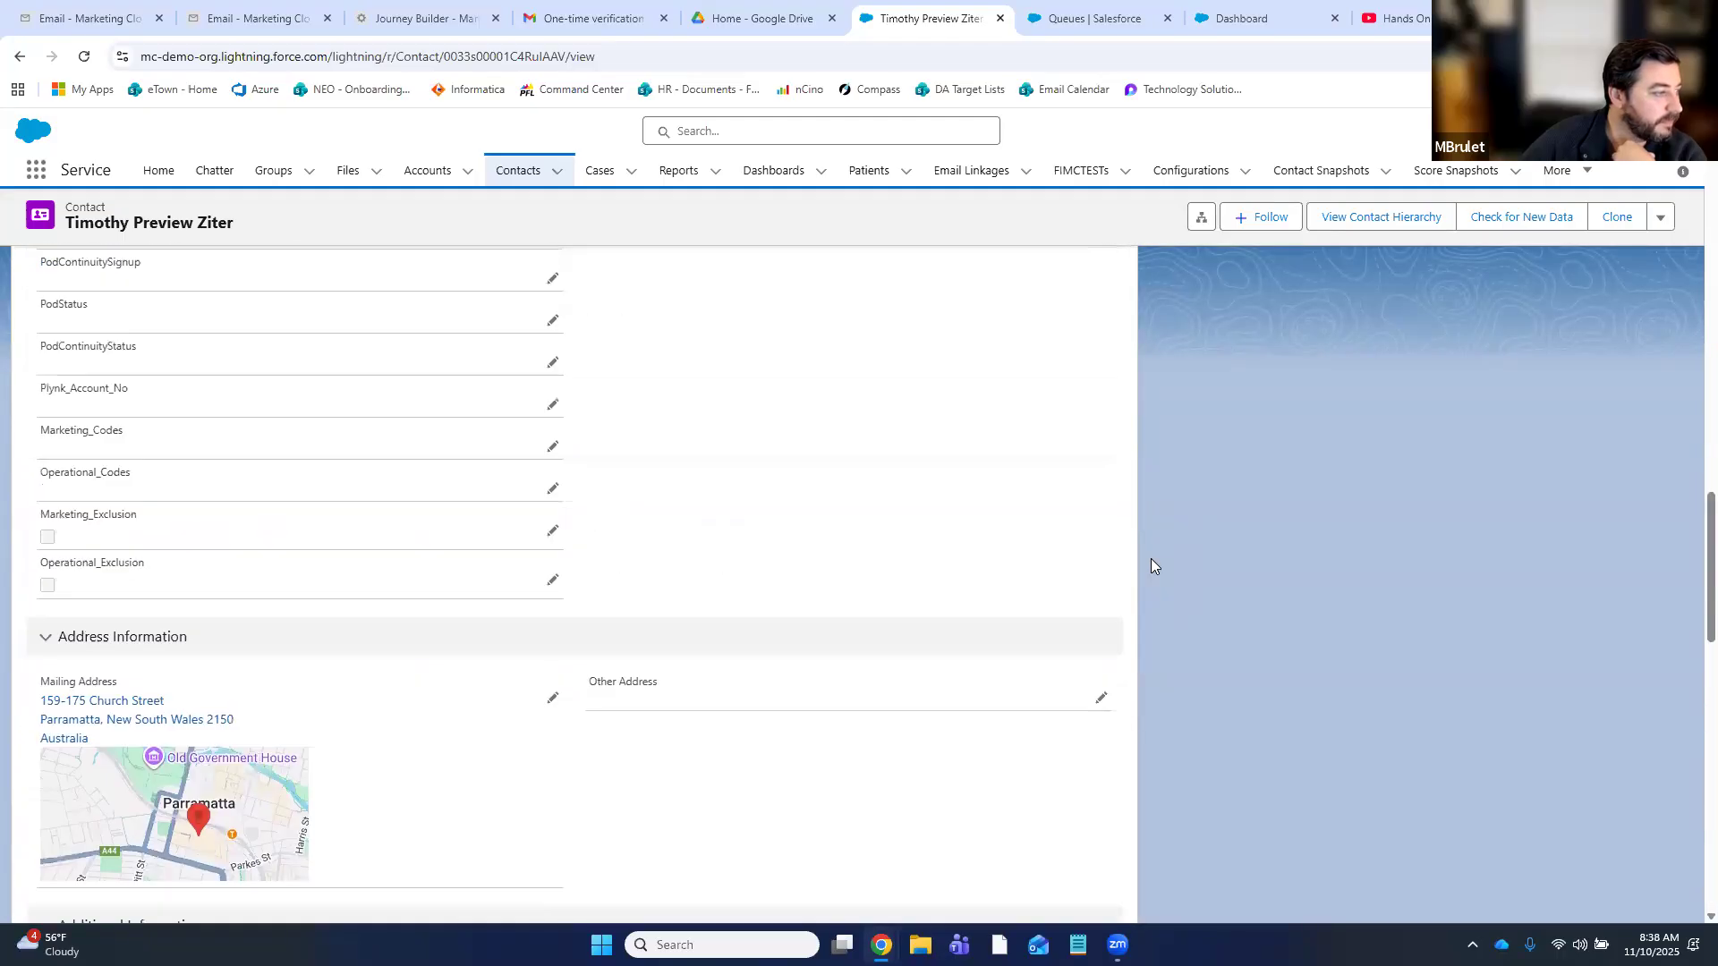
scroll(1151, 565, "up", 15)
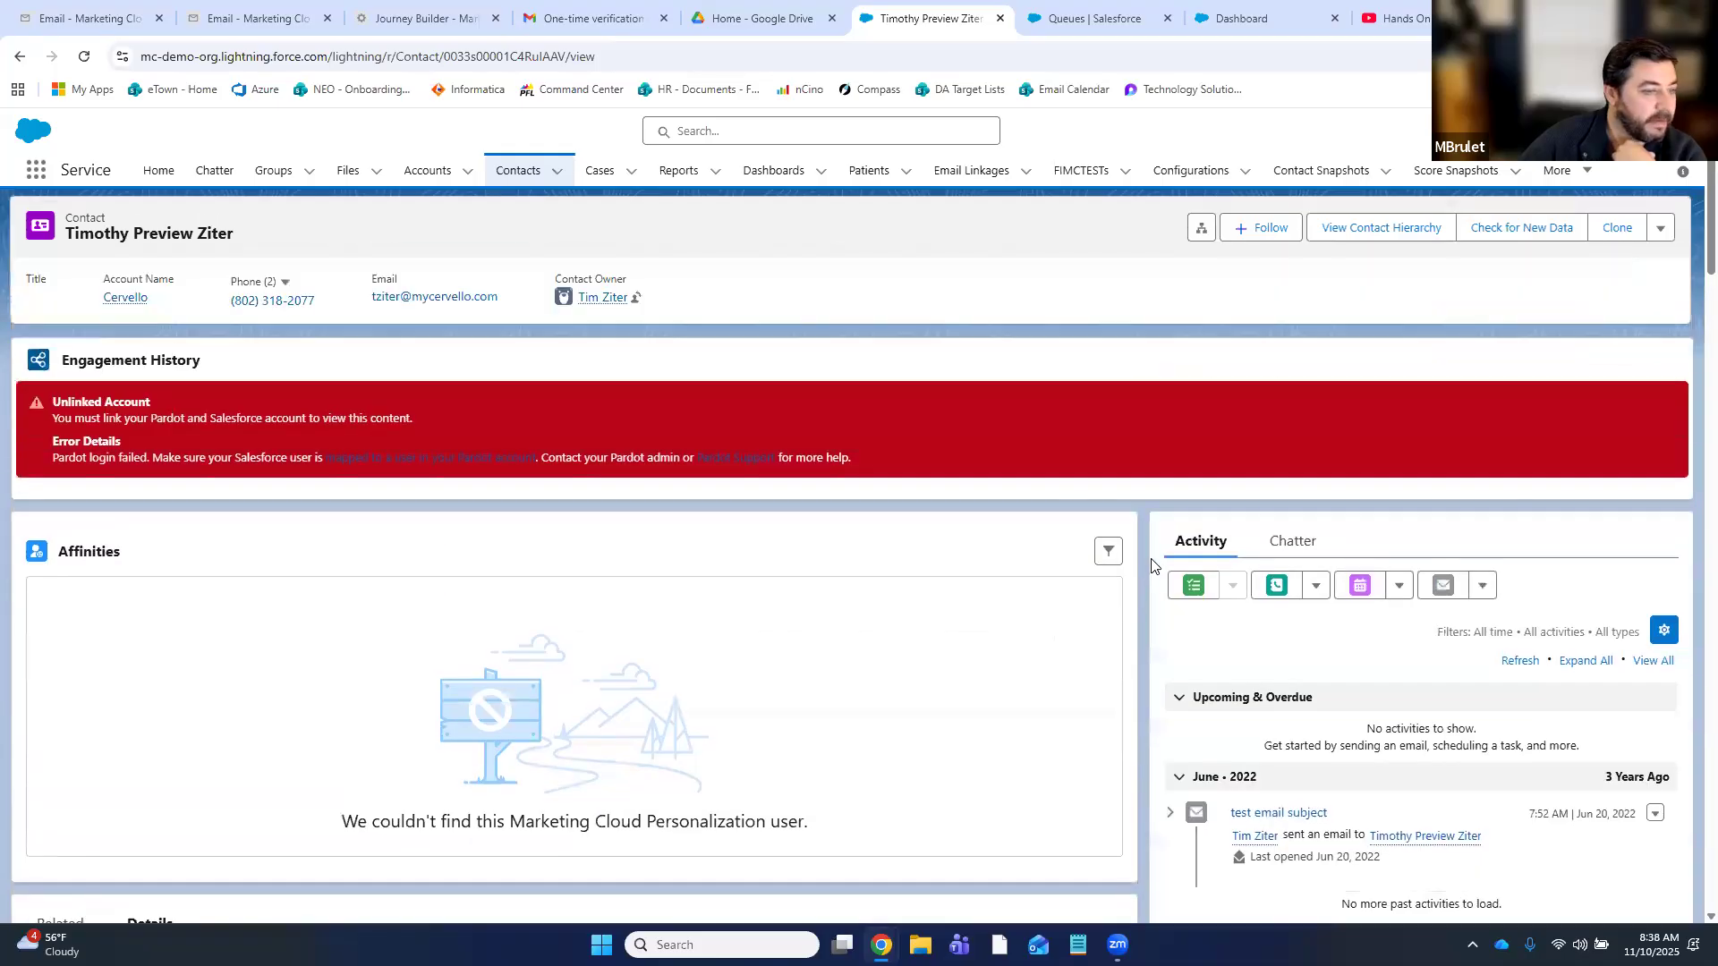
scroll(1151, 566, "down", 4)
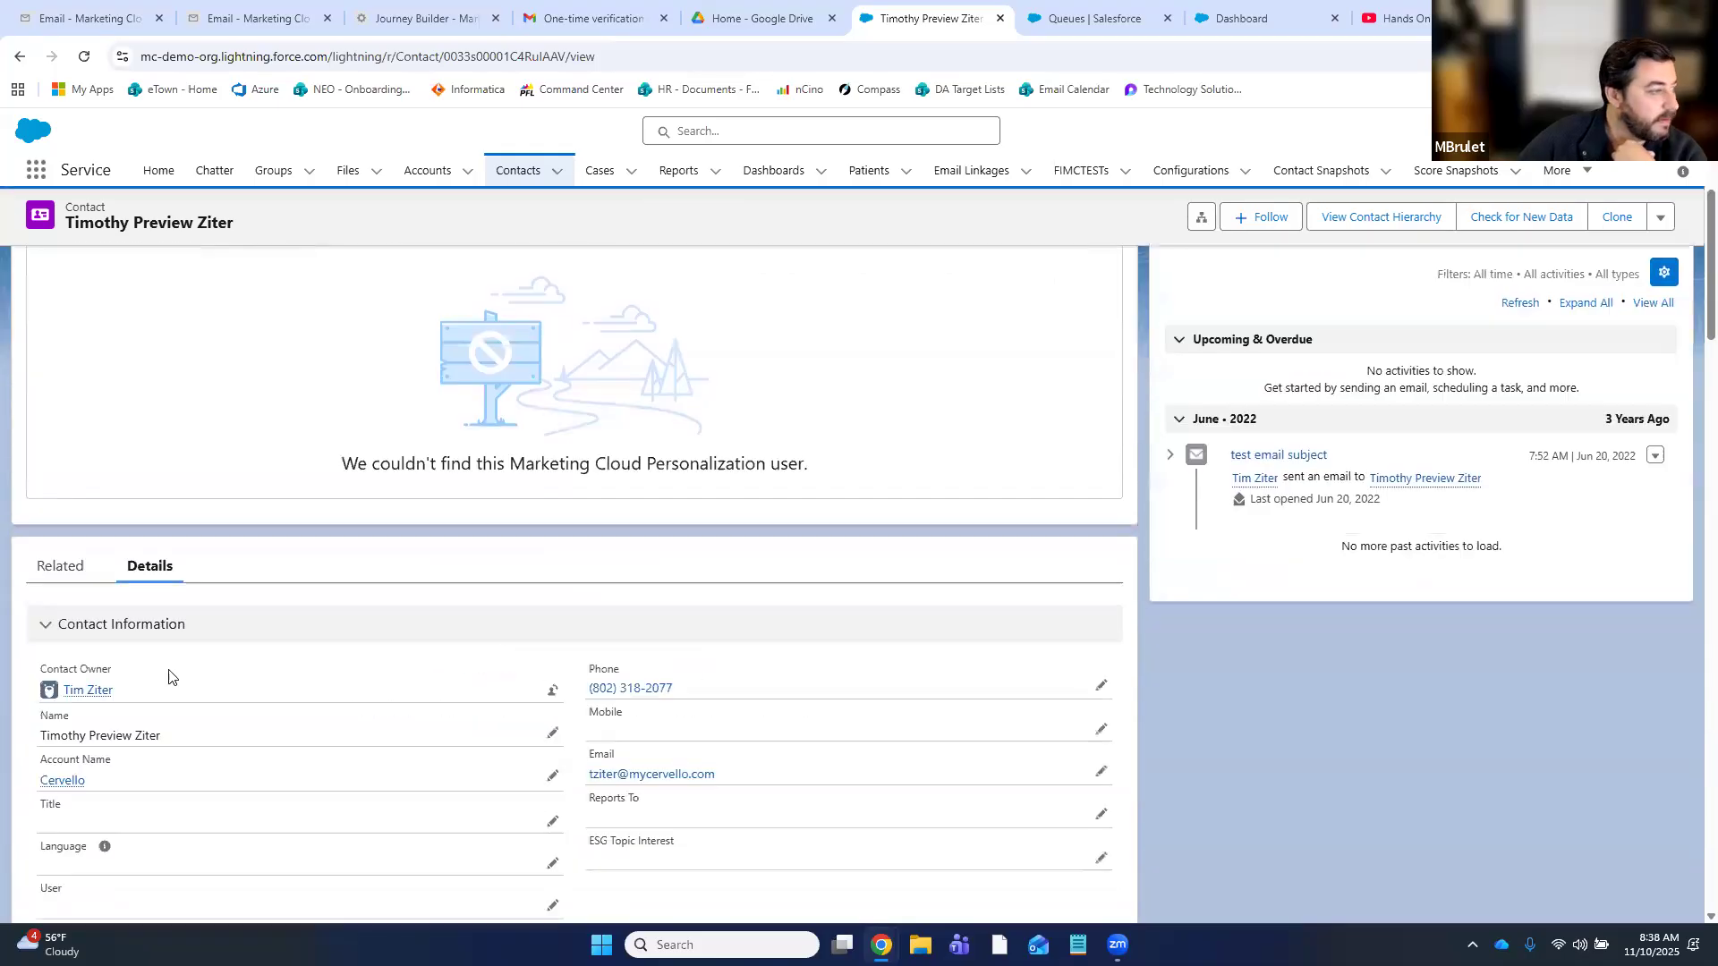
left_click(88, 573)
scroll(855, 679, "down", 4)
scroll(855, 680, "down", 1)
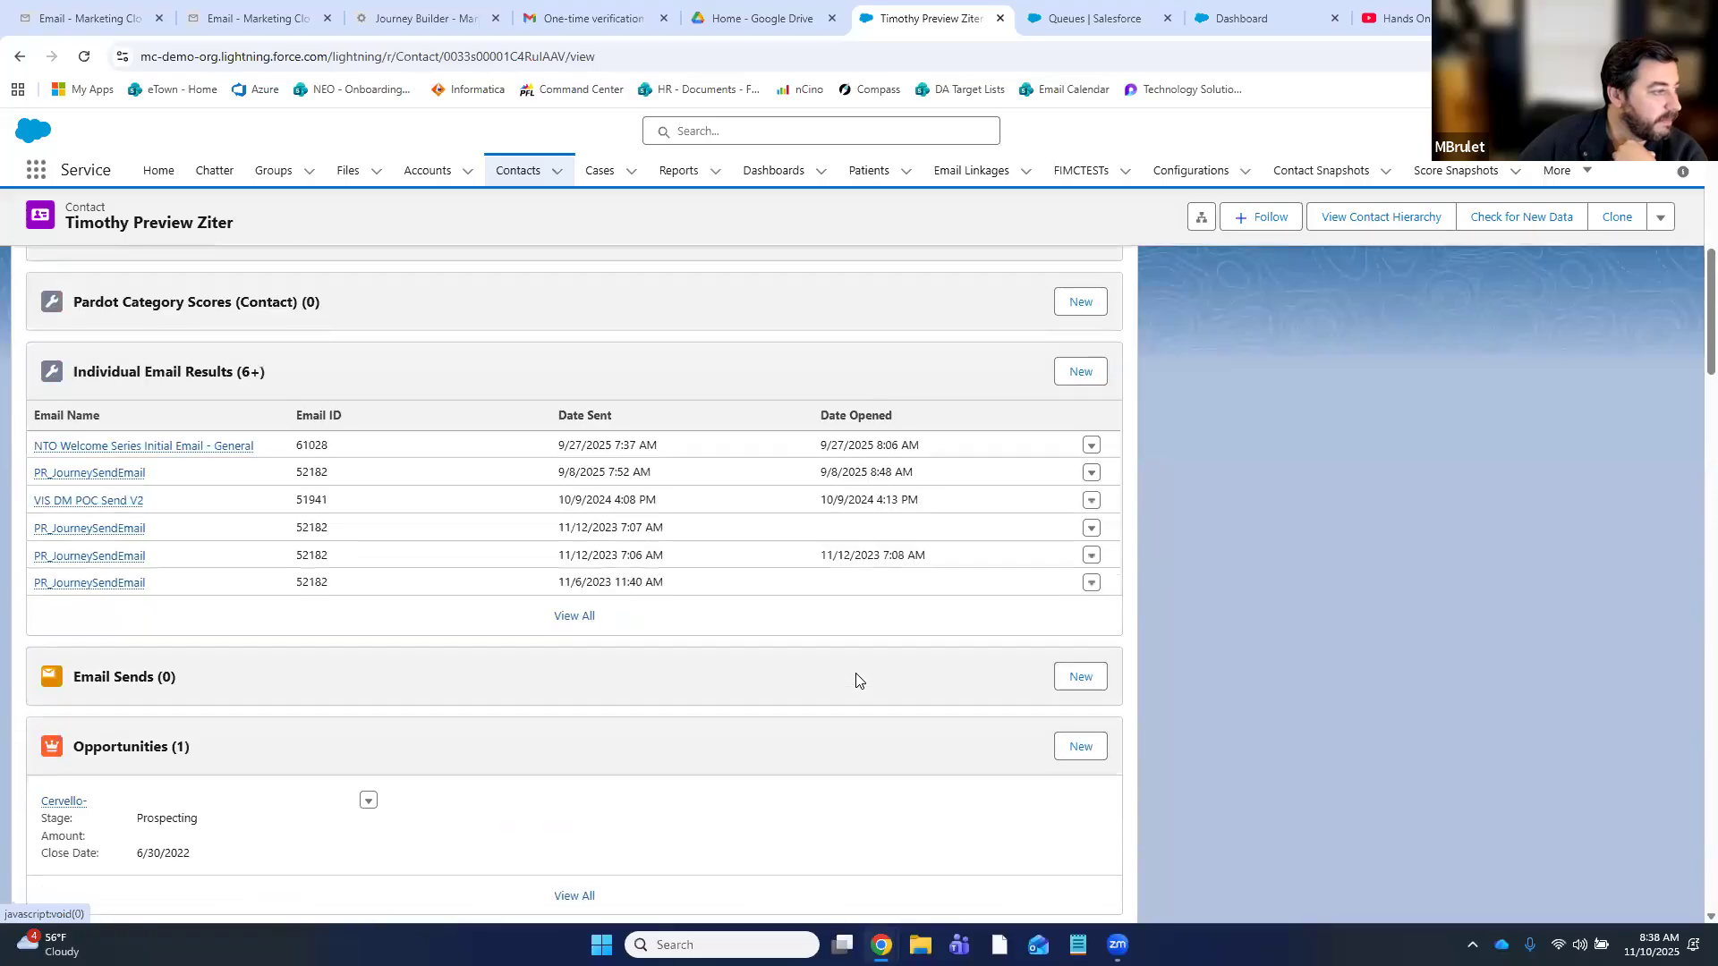
scroll(855, 679, "down", 8)
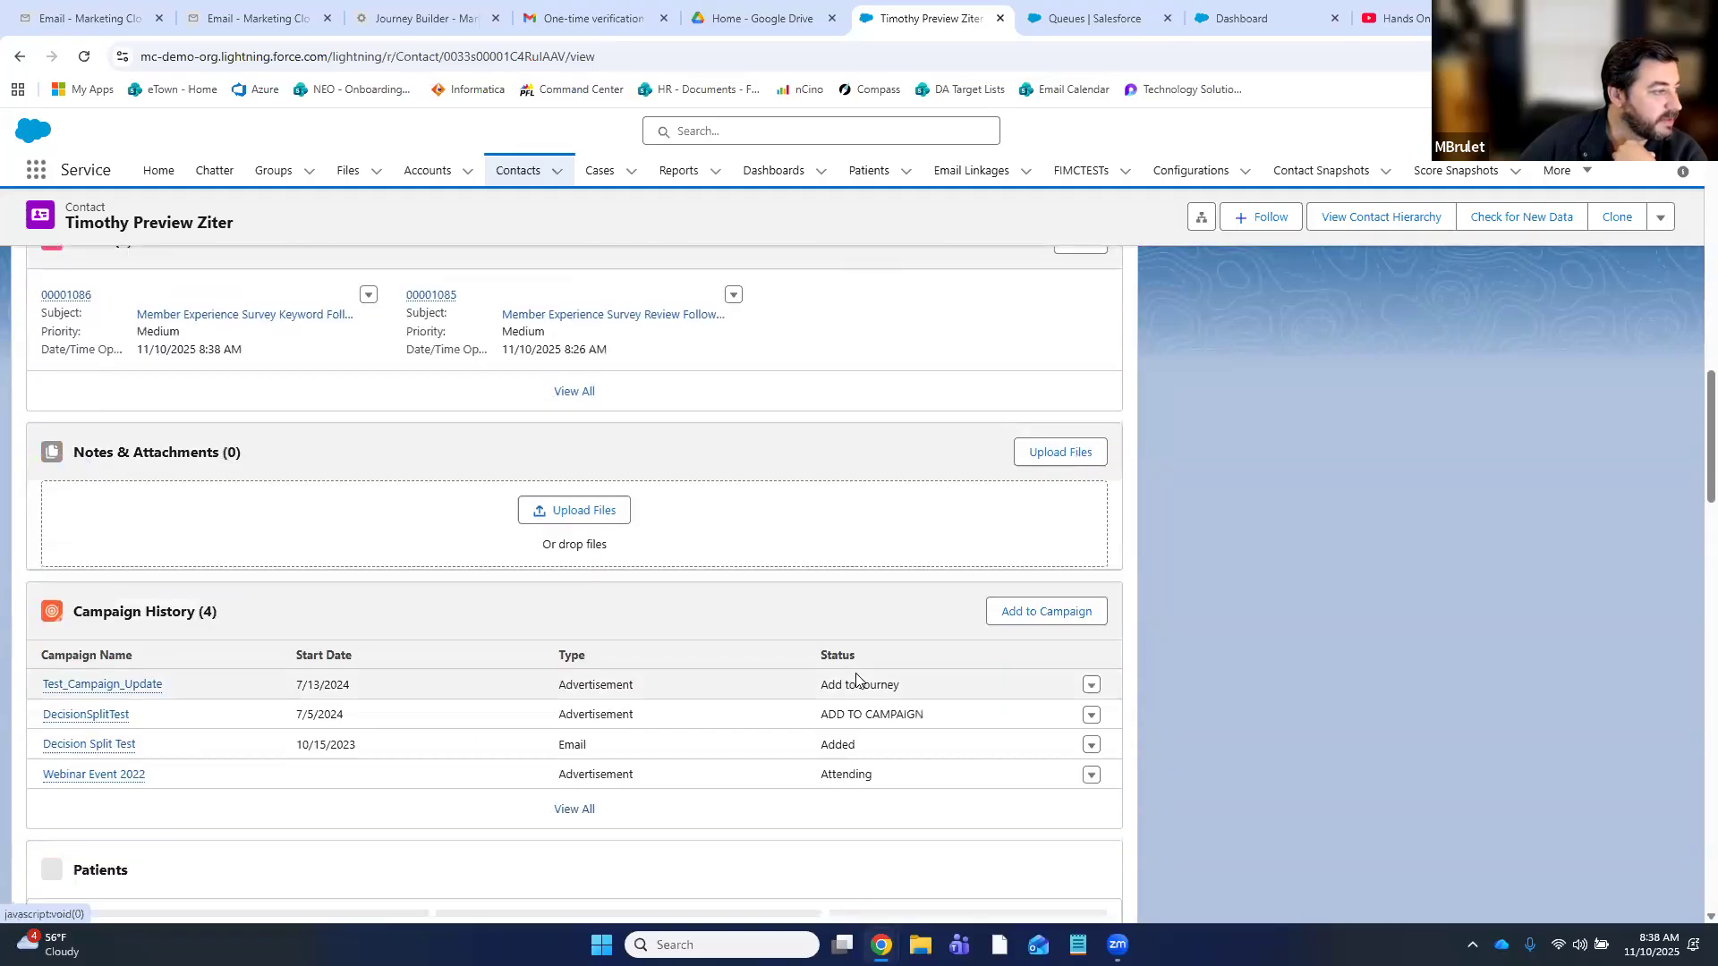
scroll(856, 679, "down", 6)
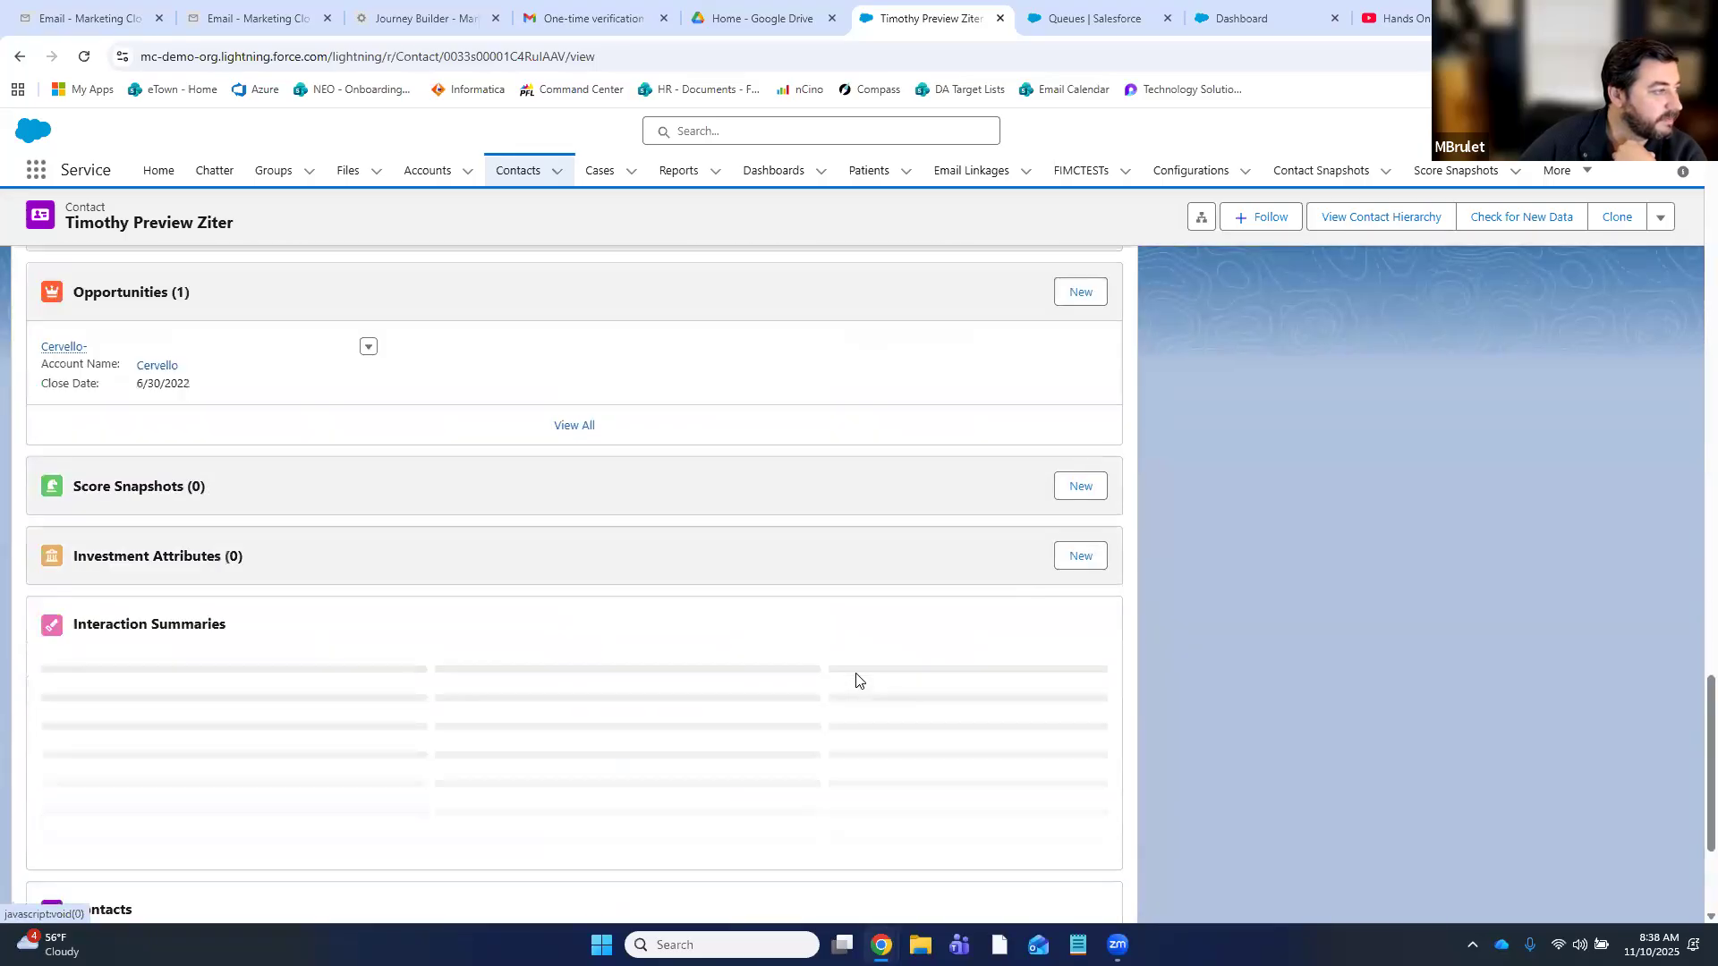
scroll(855, 679, "down", 1)
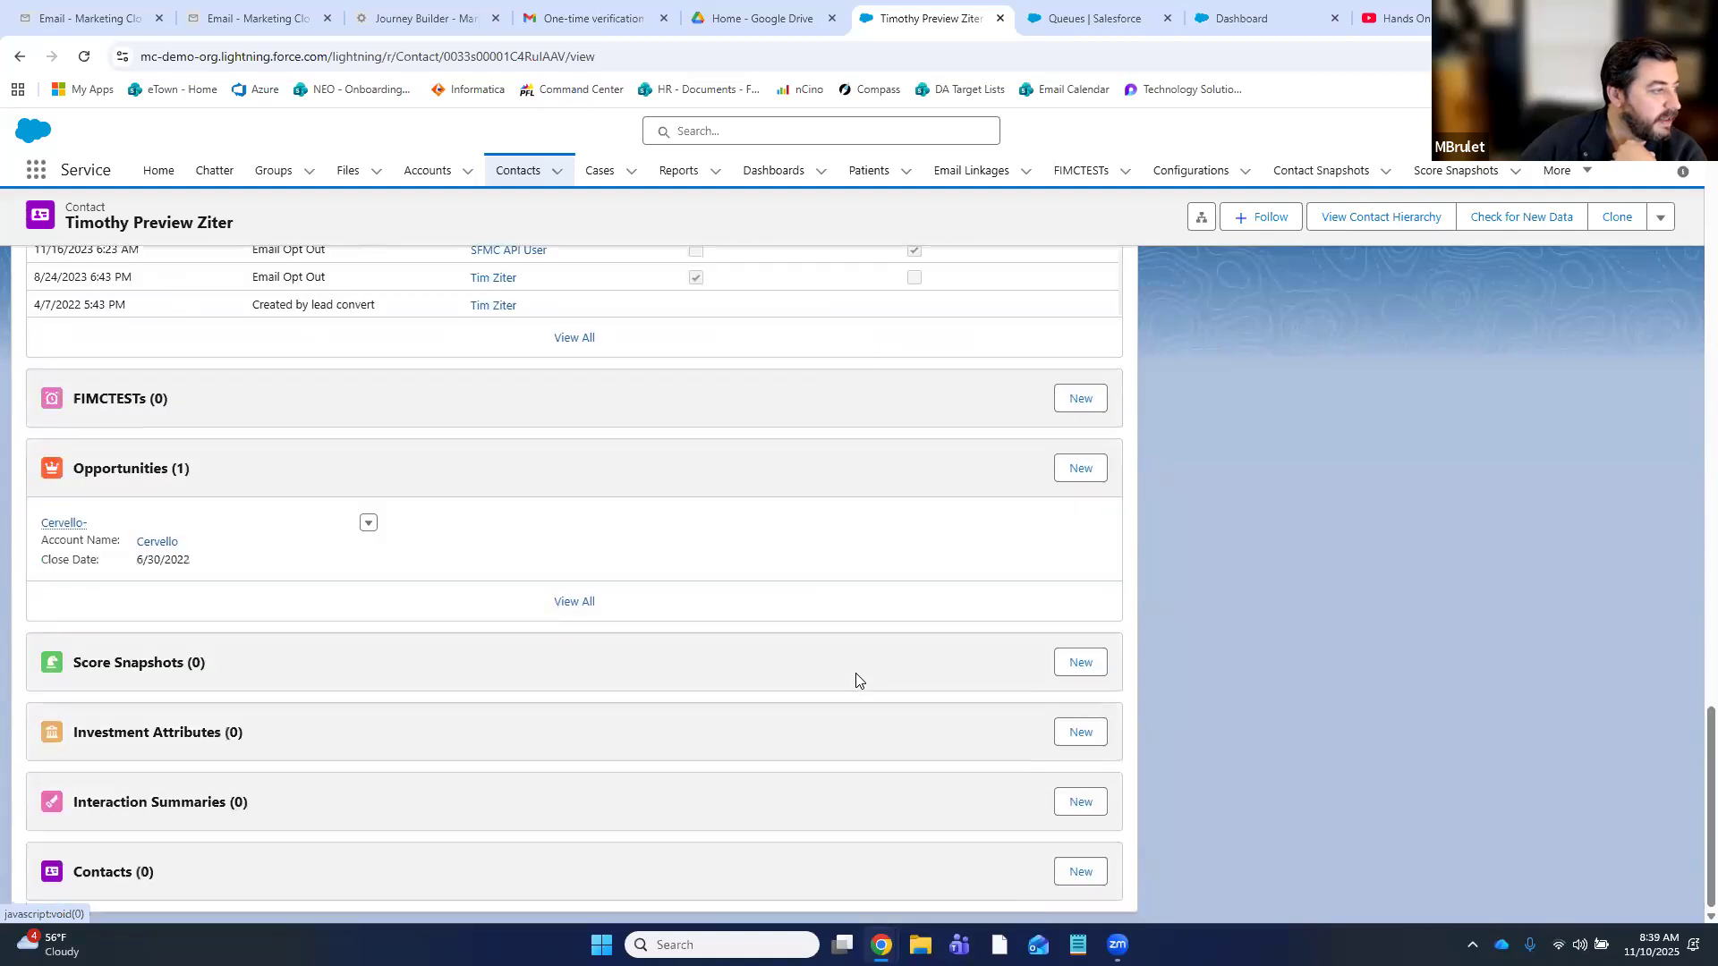
scroll(877, 686, "up", 10)
scroll(879, 688, "up", 10)
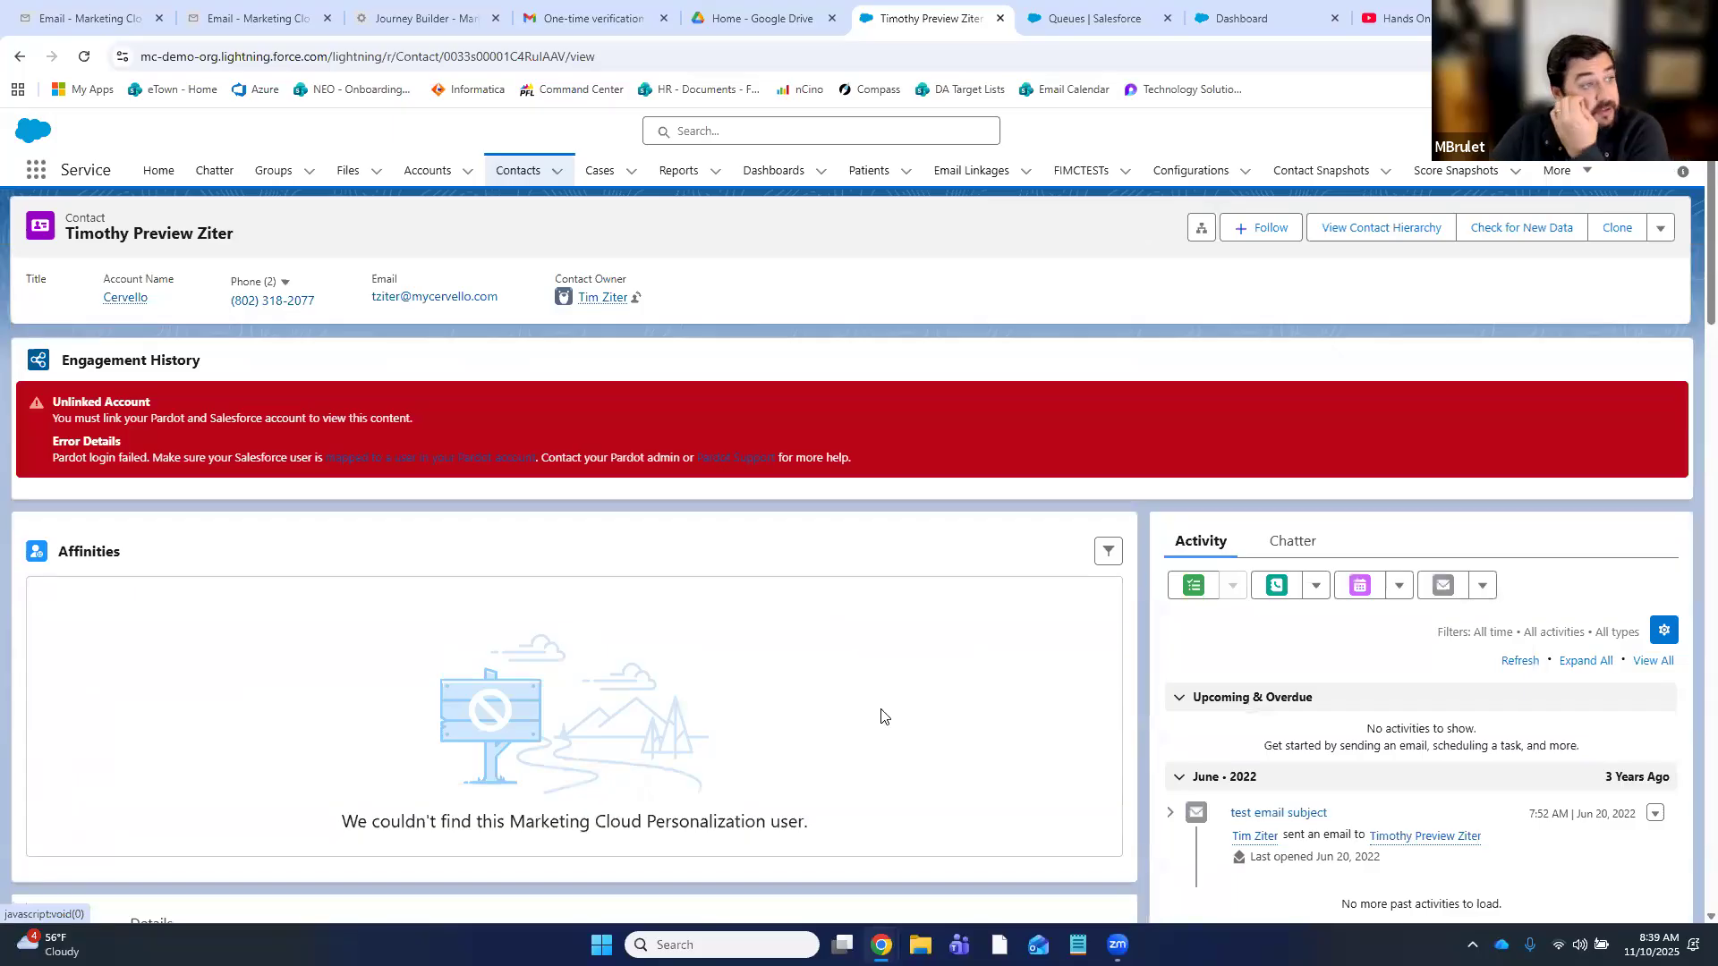
scroll(918, 696, "down", 8)
scroll(918, 698, "up", 2)
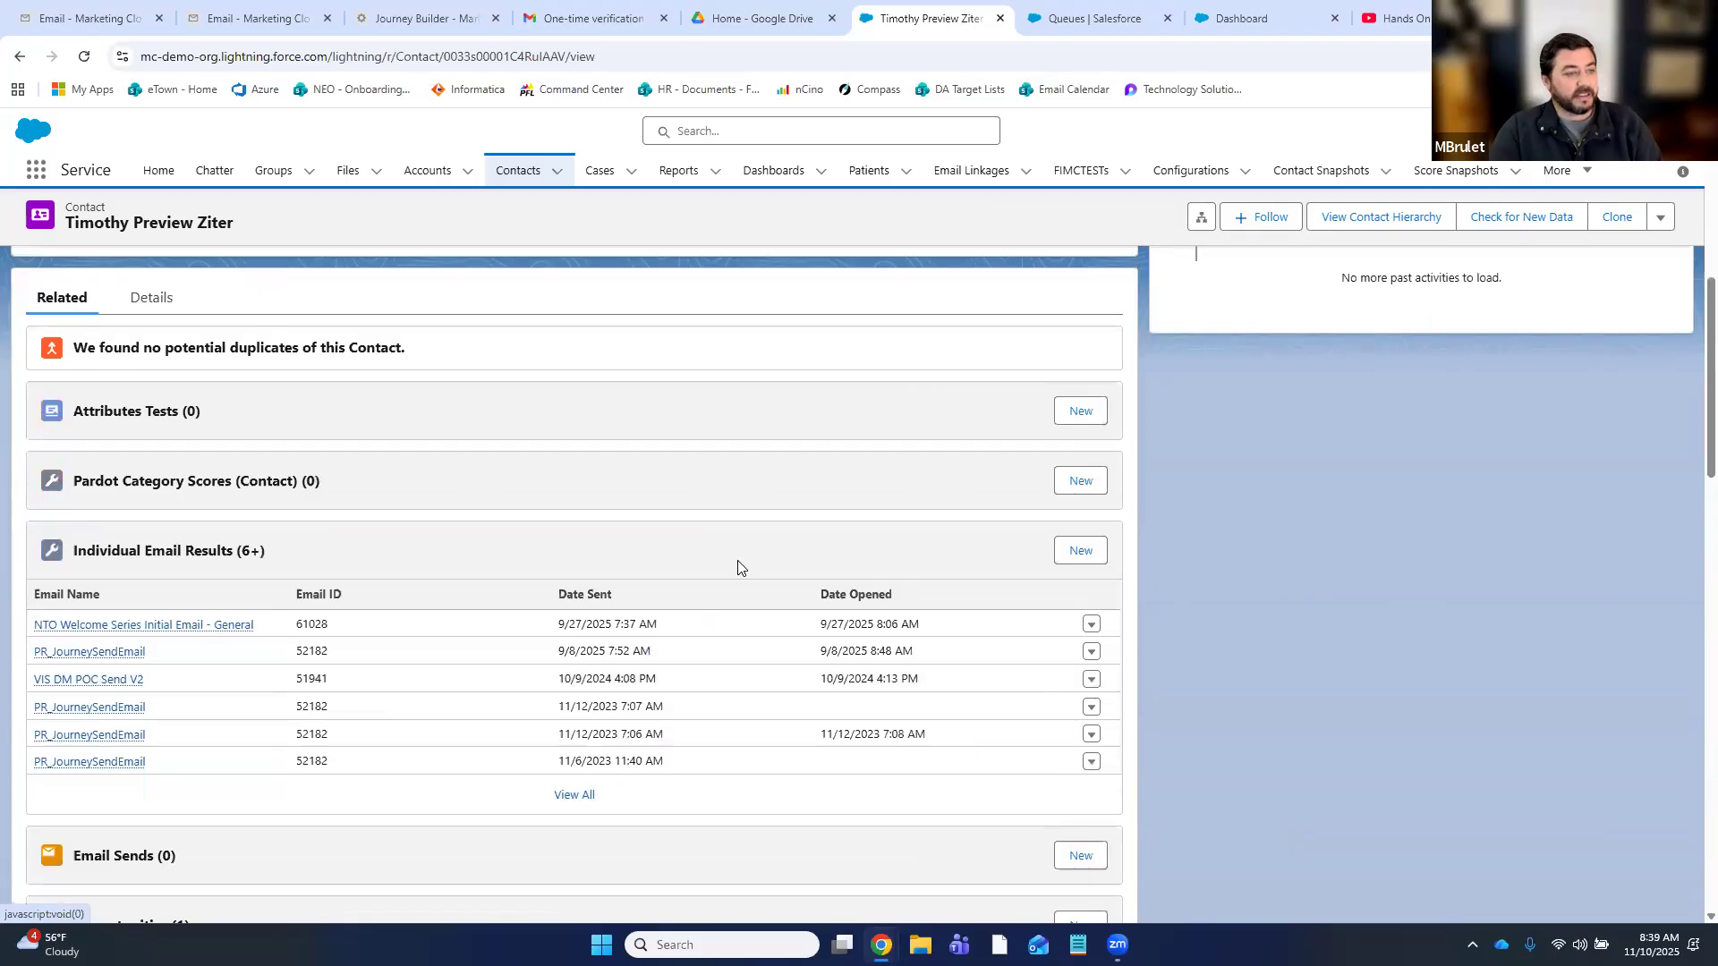
scroll(747, 566, "down", 1)
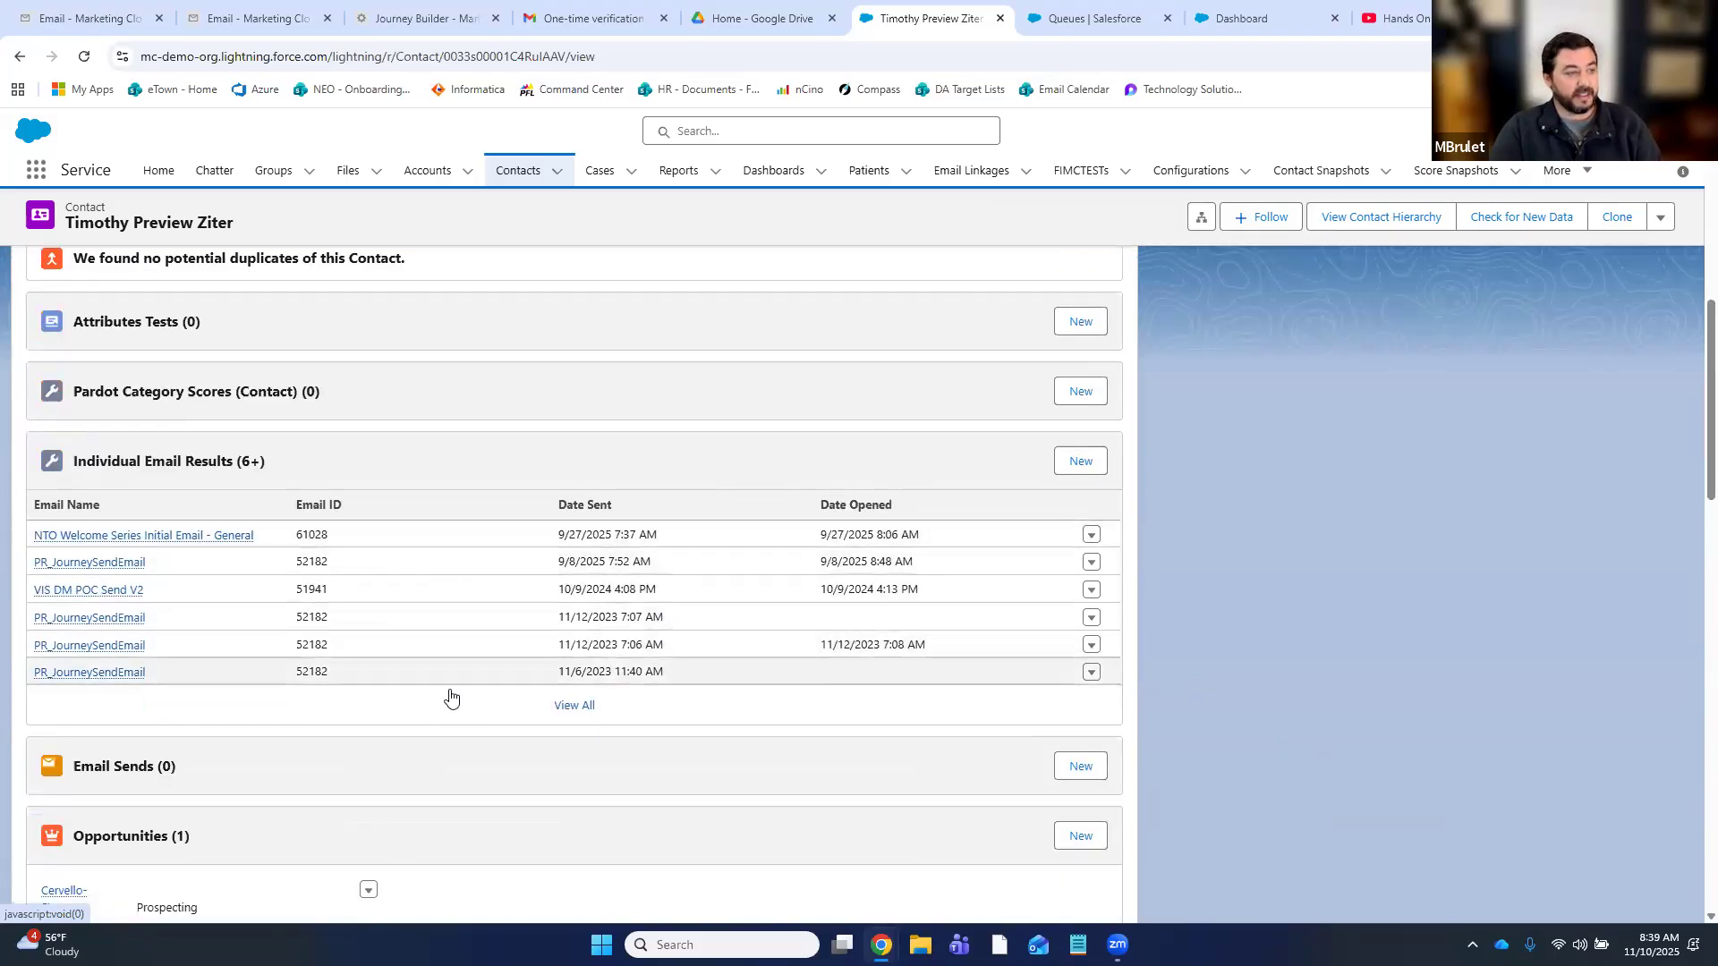
scroll(555, 577, "up", 15)
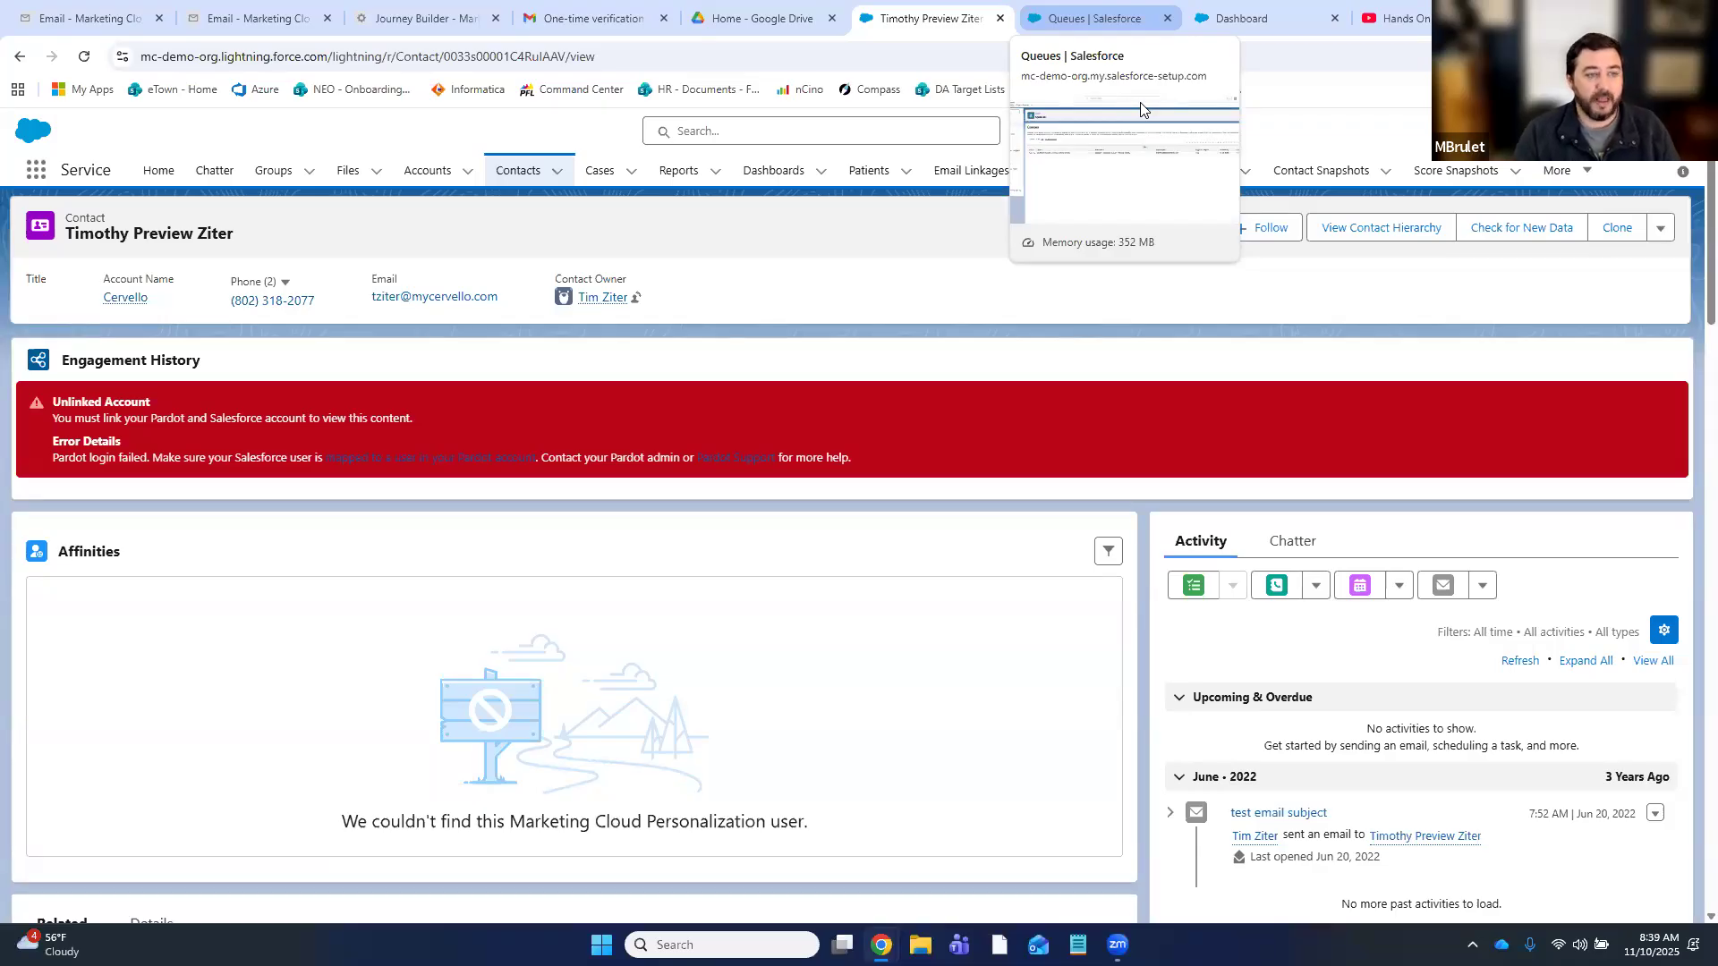
- Reopen Member Experience Survey Inbound to verify one contact reached the keyword case step
left_click(420, 18)
left_click(209, 127)
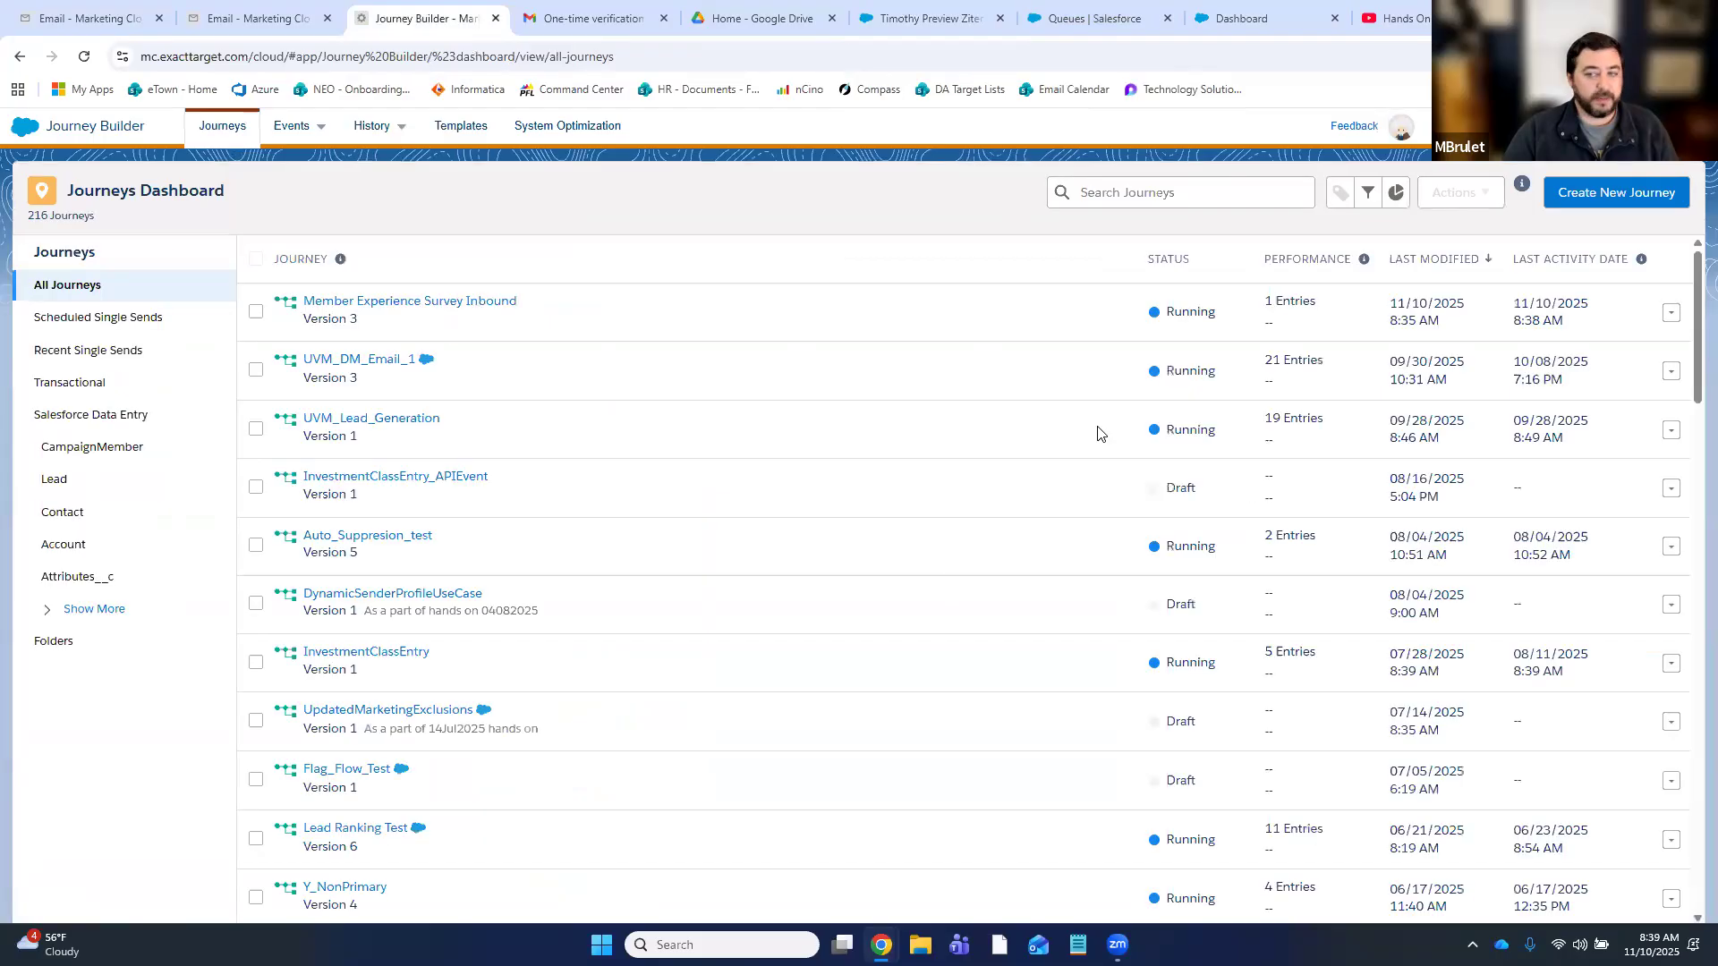
left_click(437, 300)
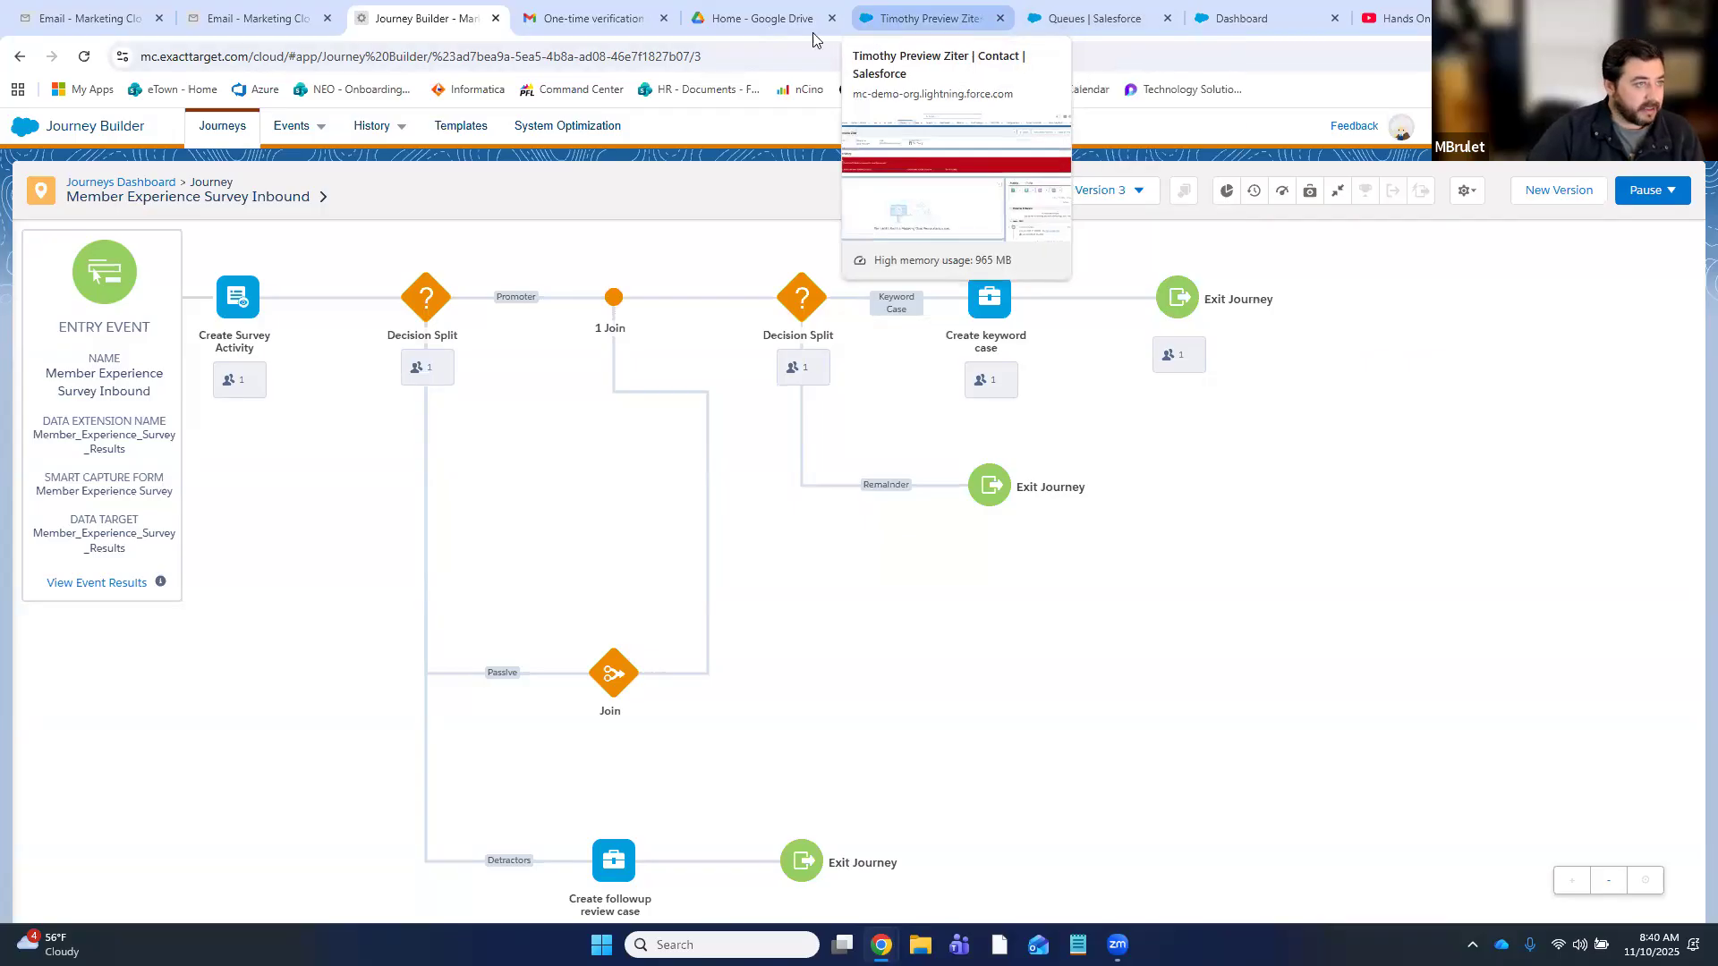
left_click(1136, 35)
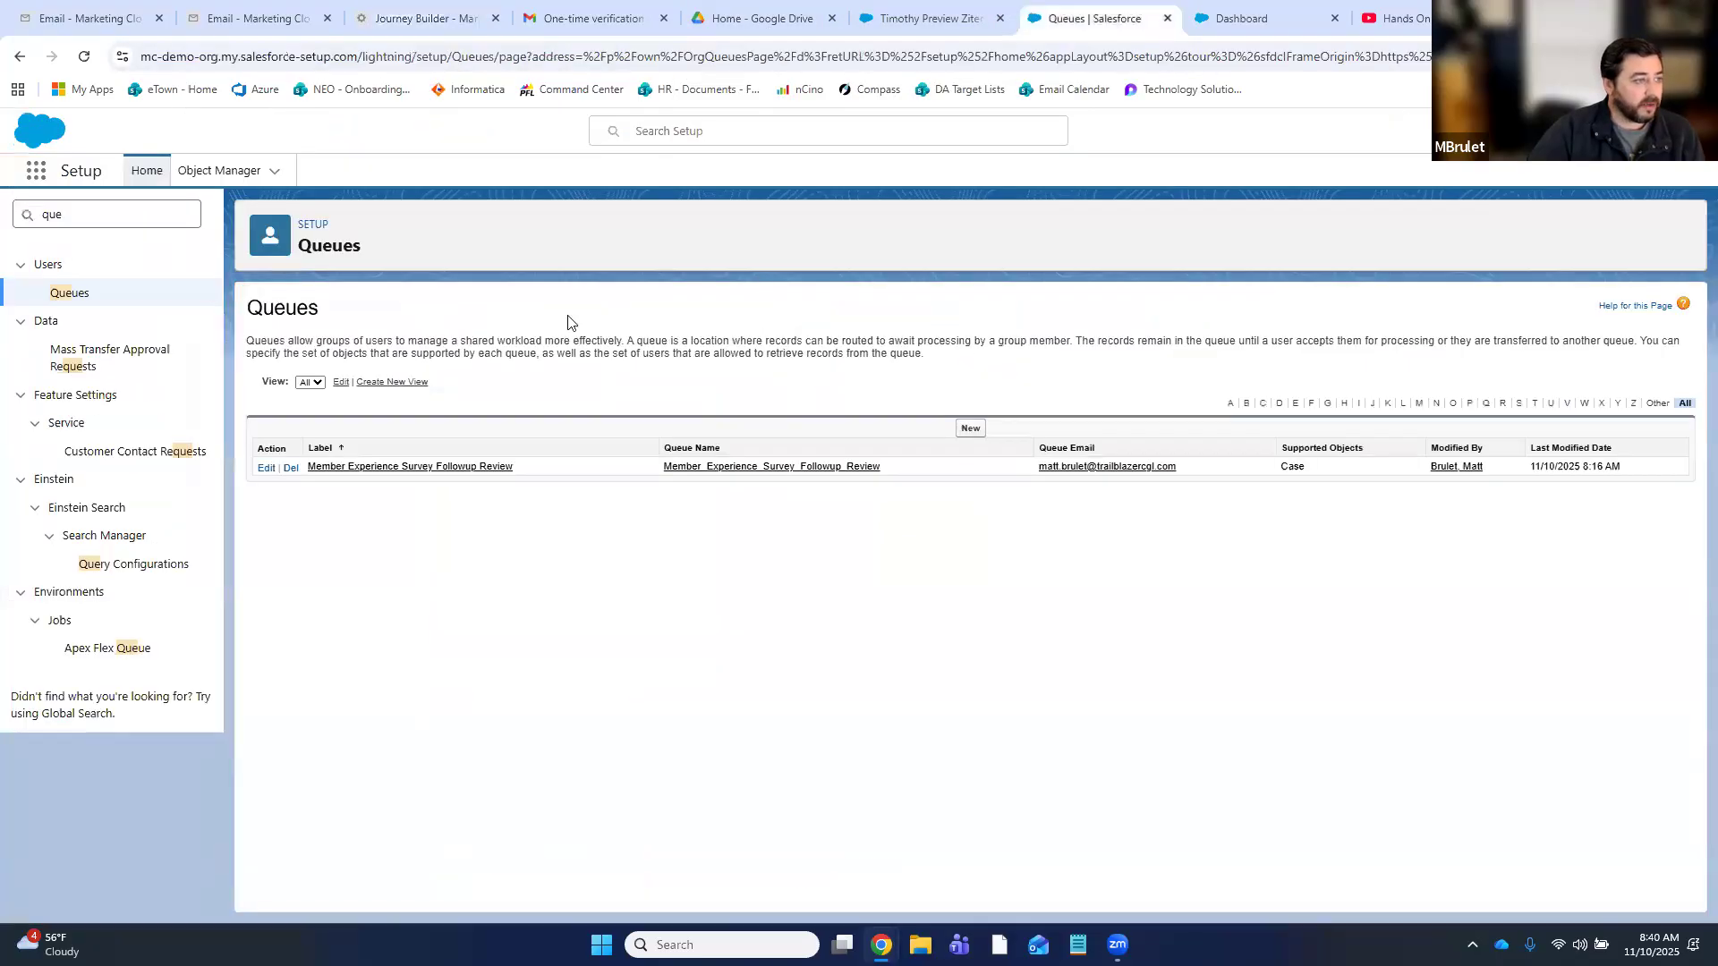
- Open the Member Experience Surveys report and put it into edit mode
left_click(930, 30)
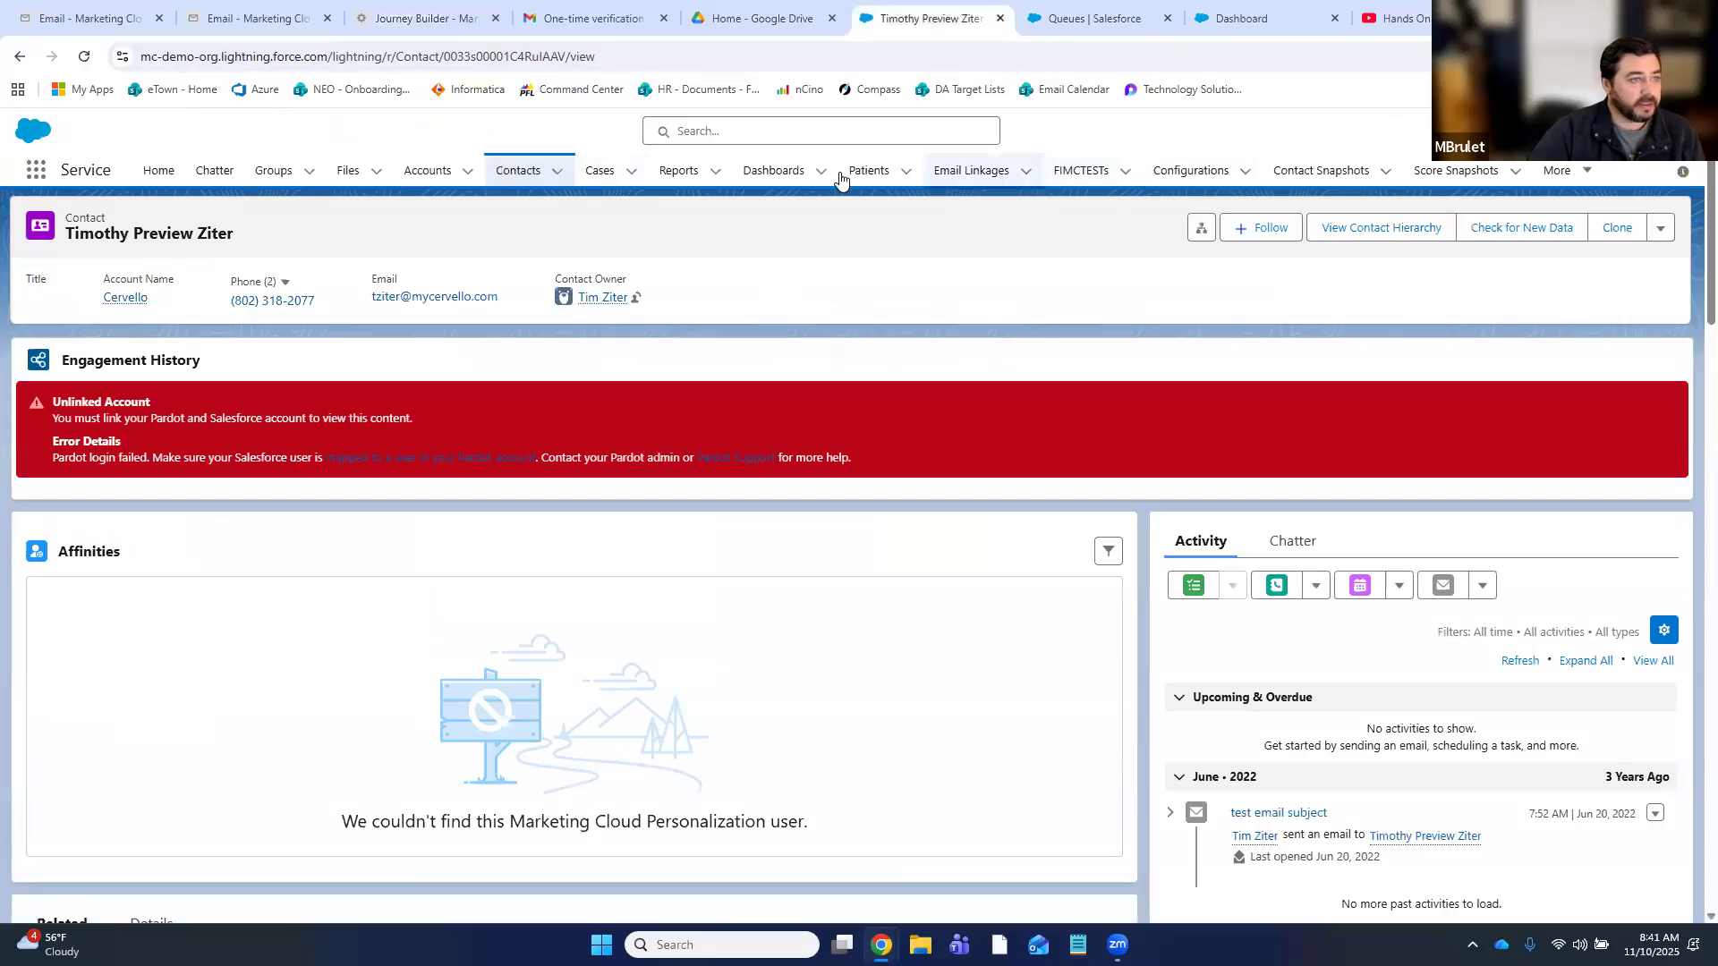
left_click(715, 171)
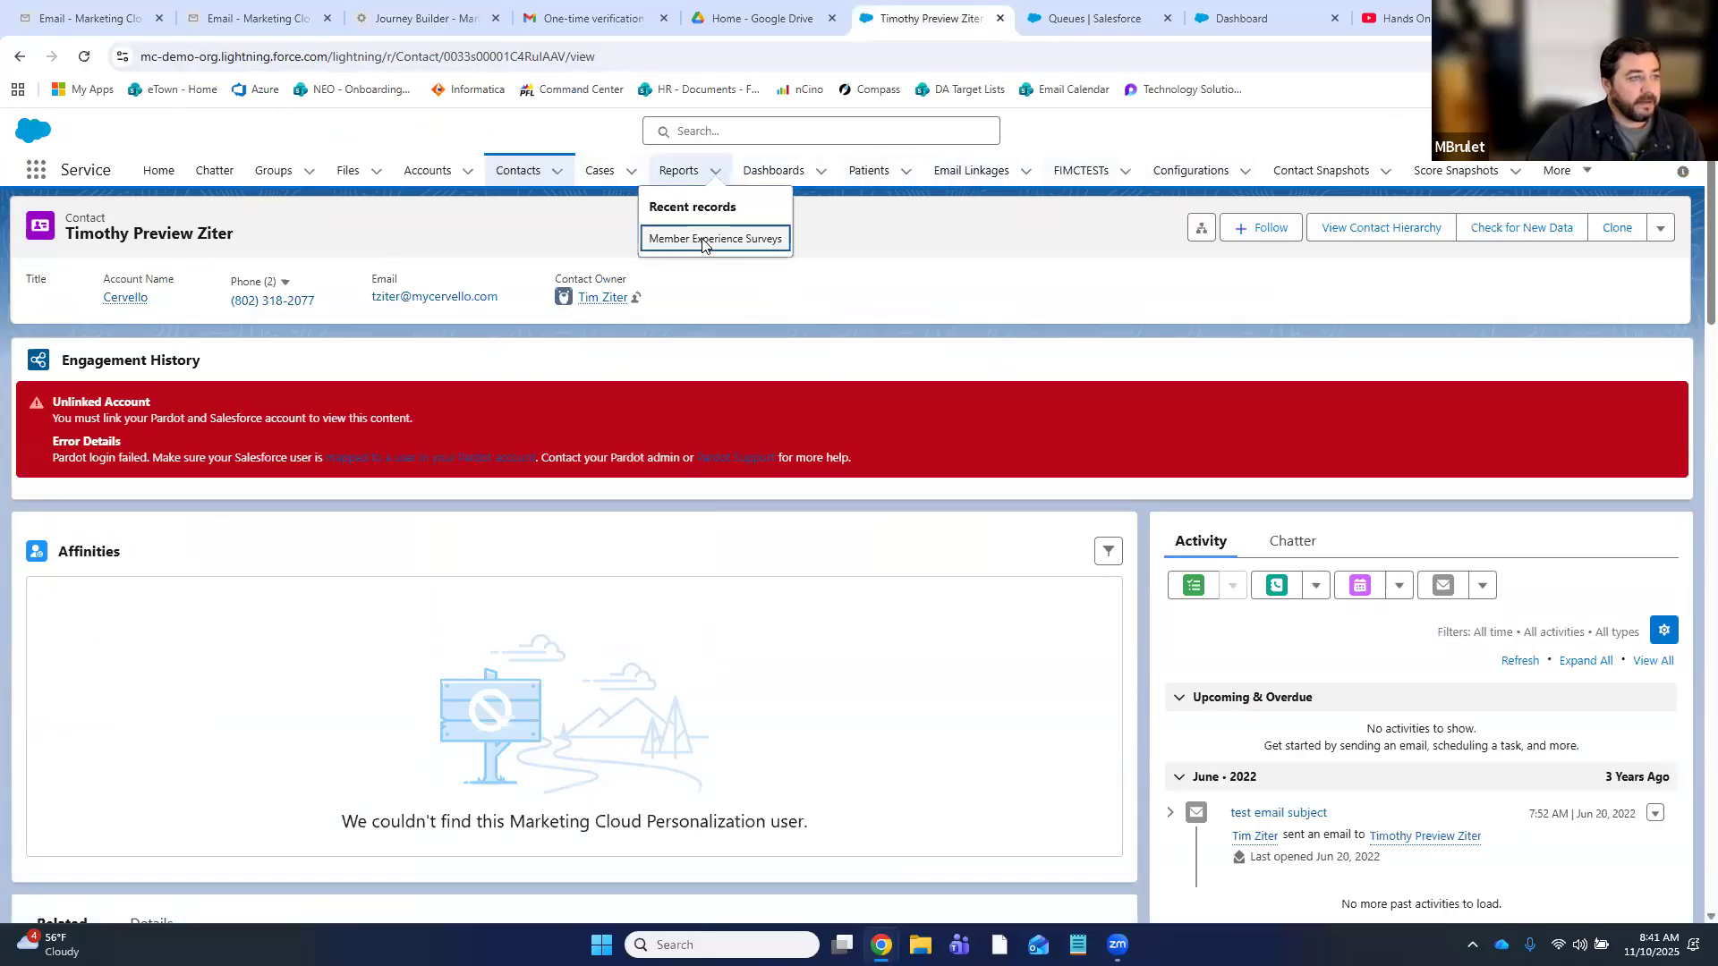
left_click(709, 238)
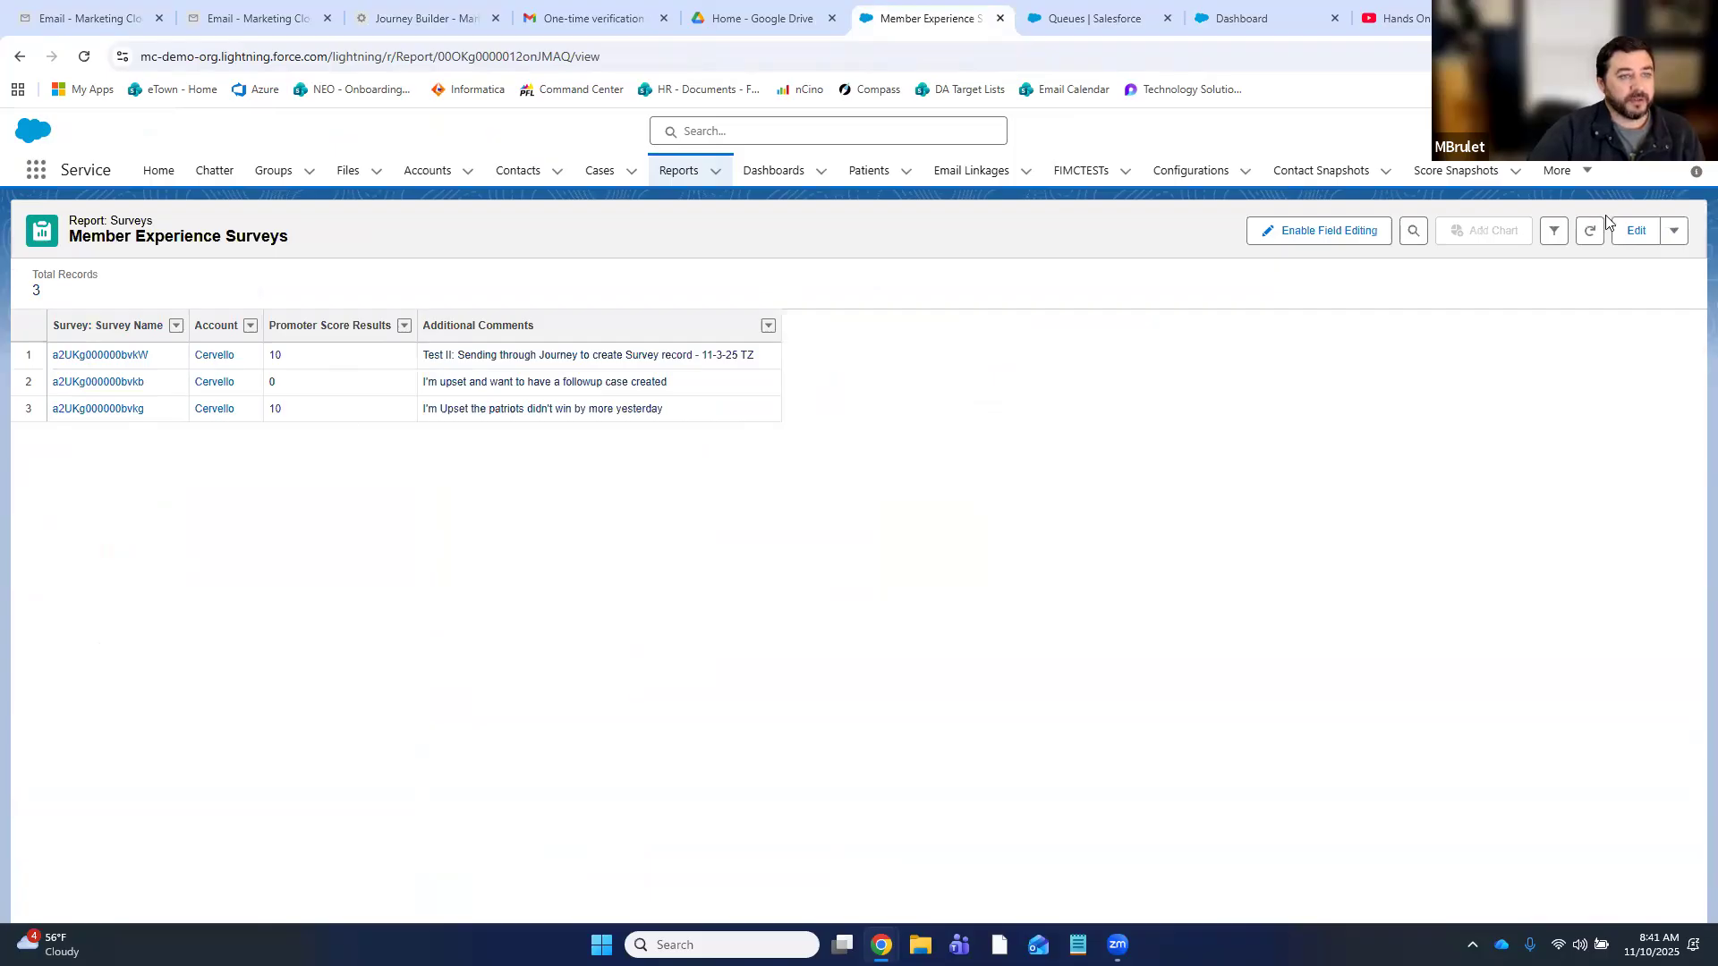
left_click(1634, 230)
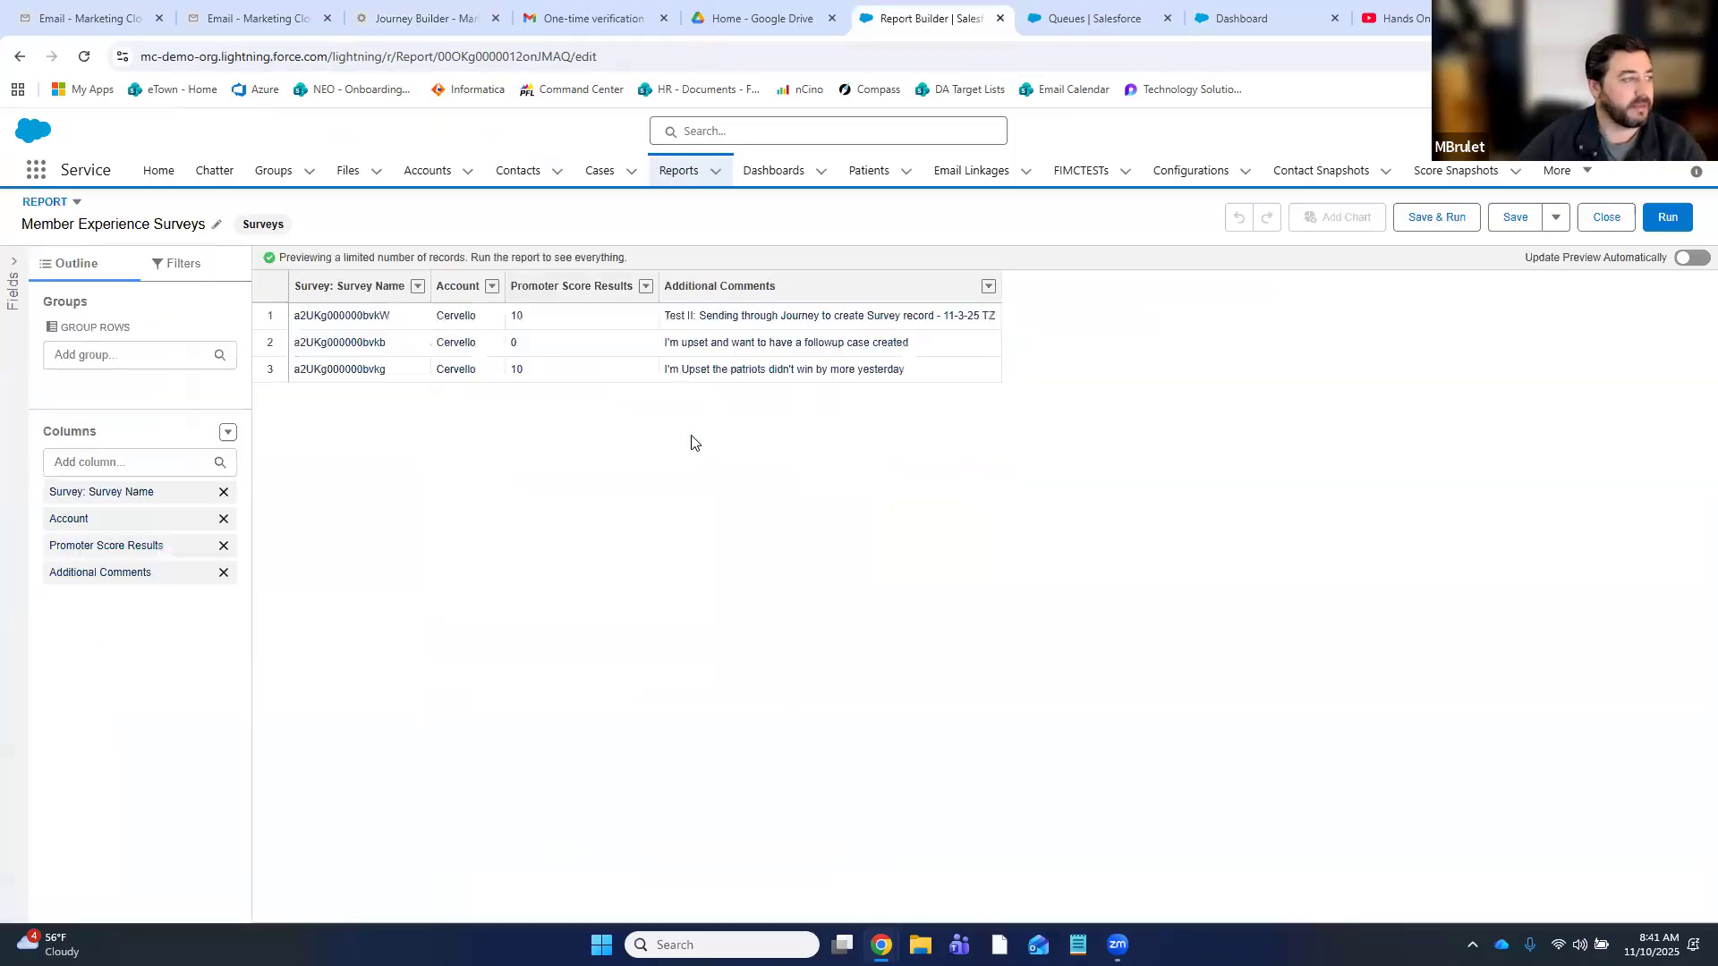
- Search the column fields for 'contact', find no match, and clear the search
left_click(180, 452)
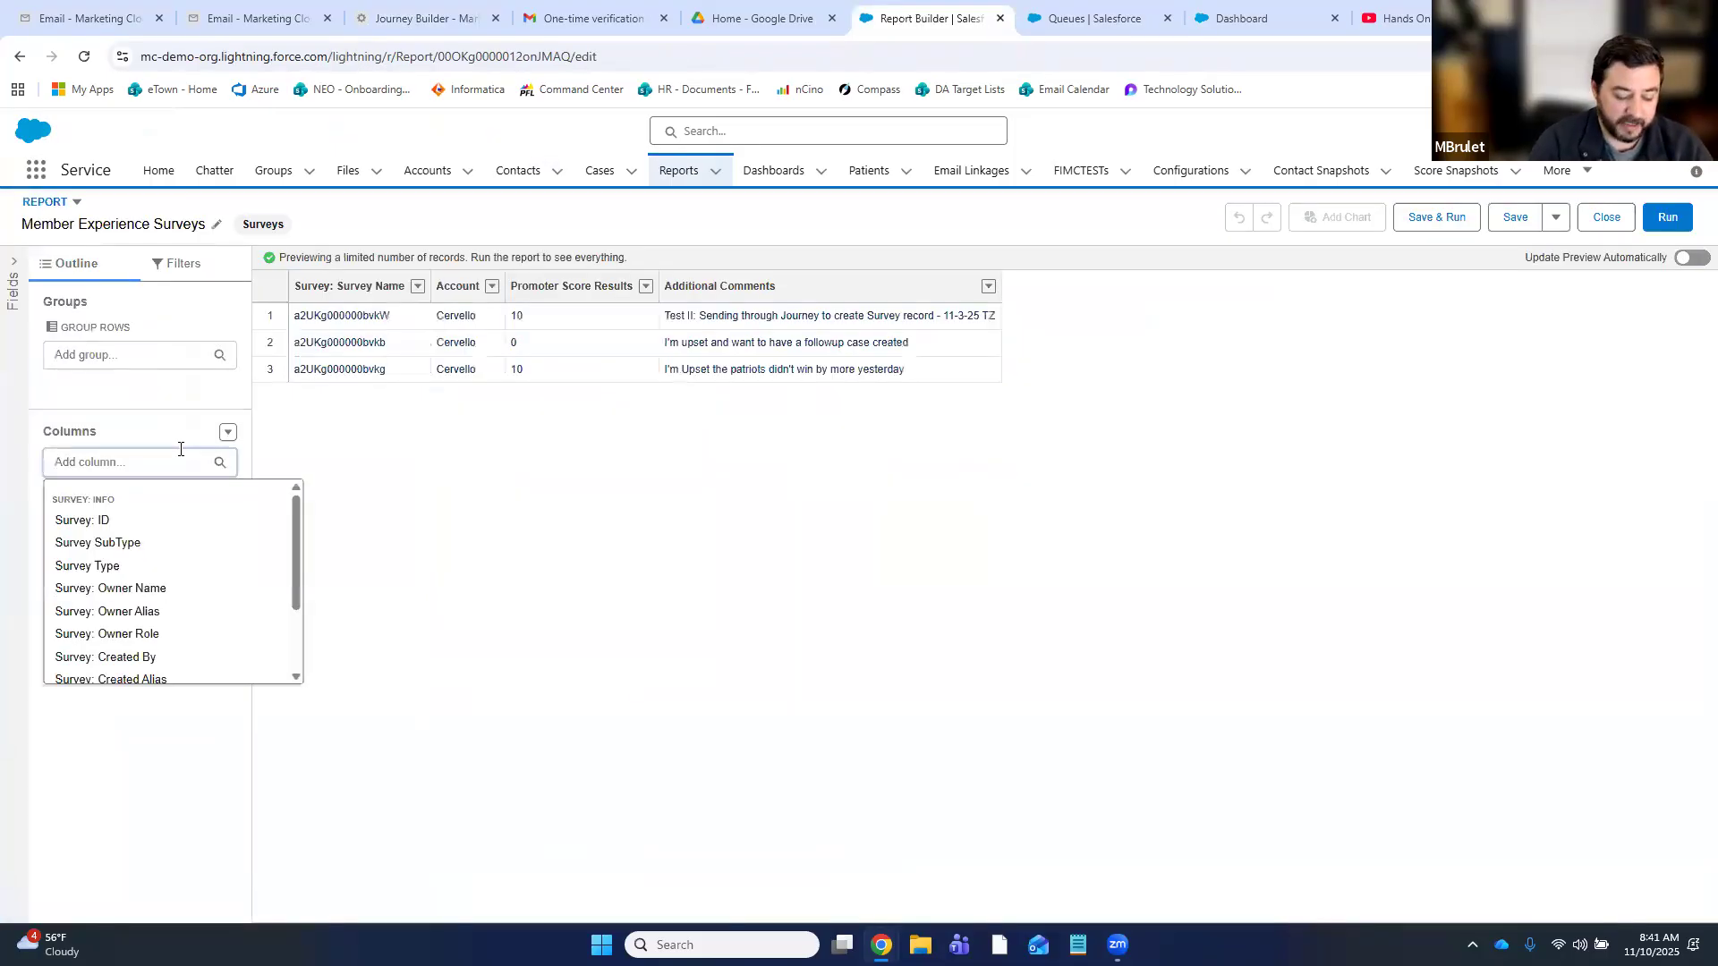
type("contact")
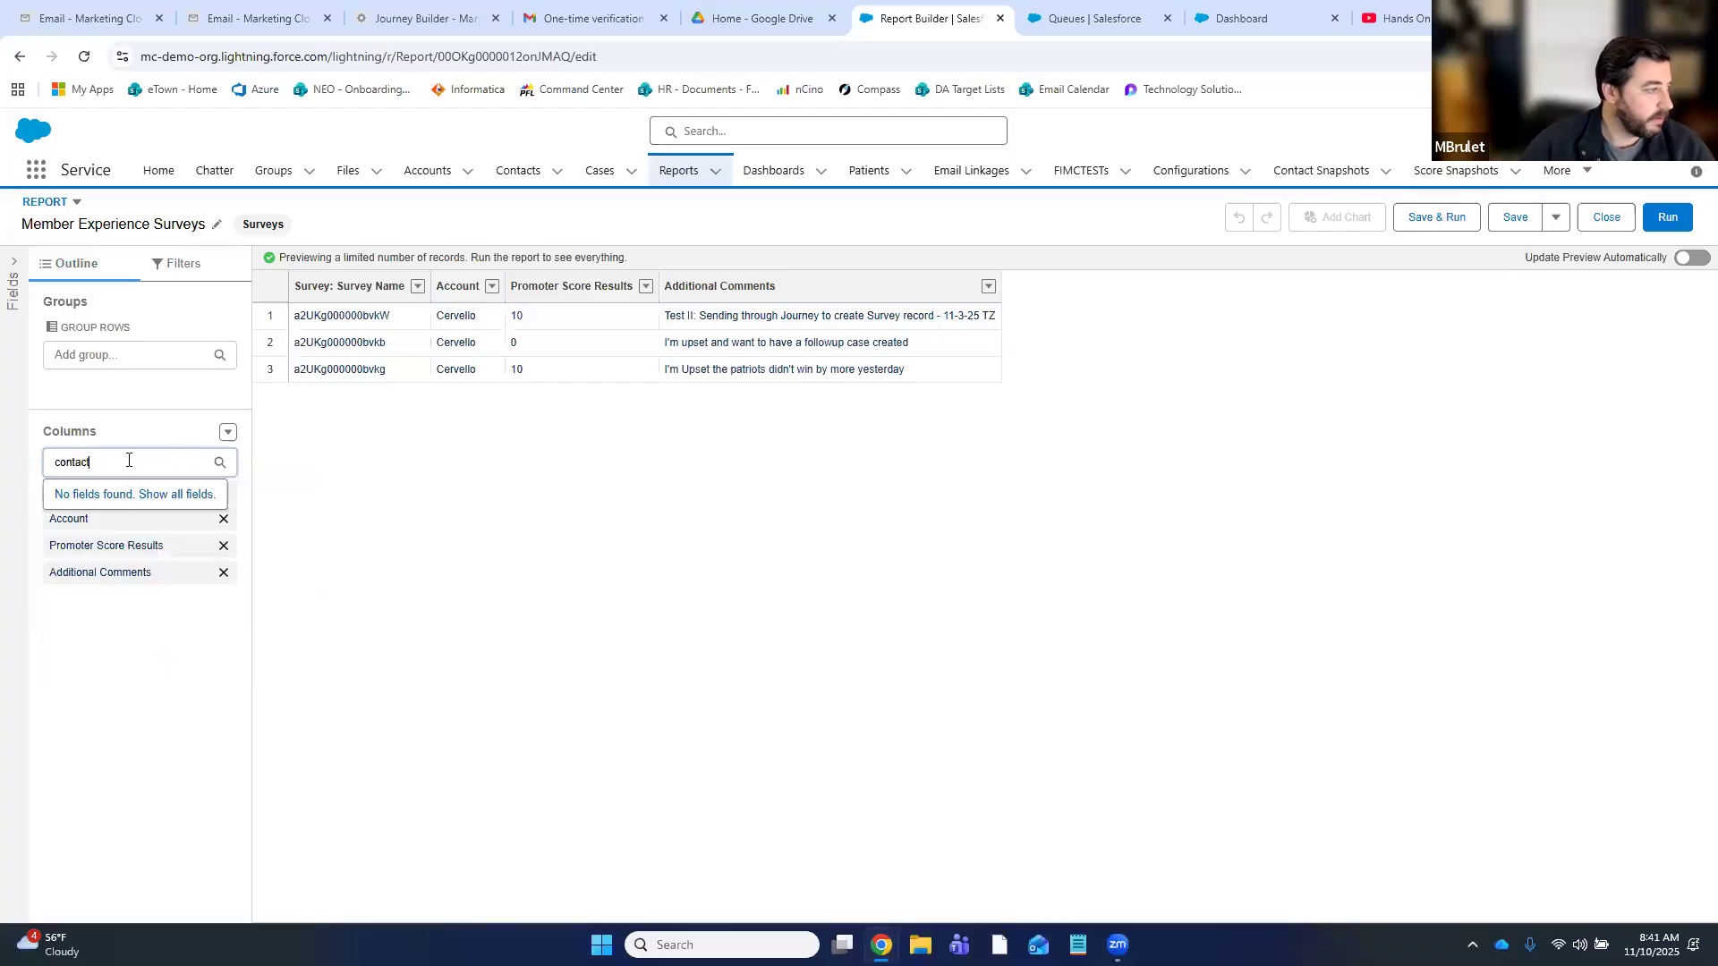
left_click(194, 494)
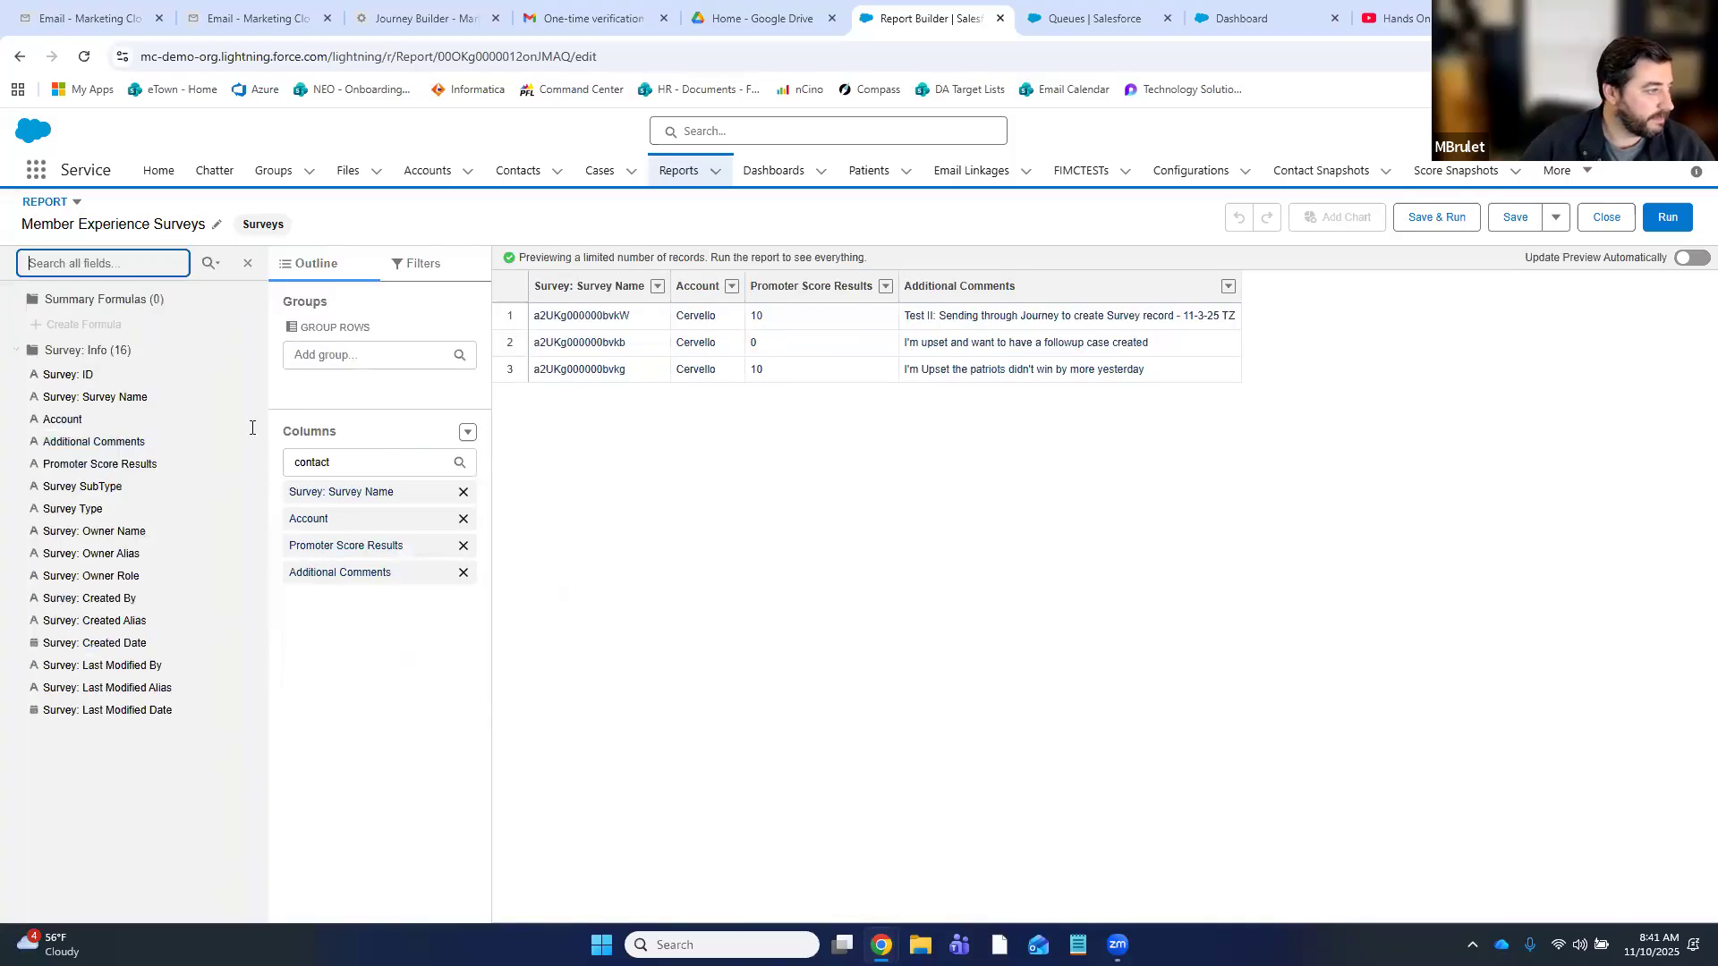
left_click(345, 461)
double_click(345, 462)
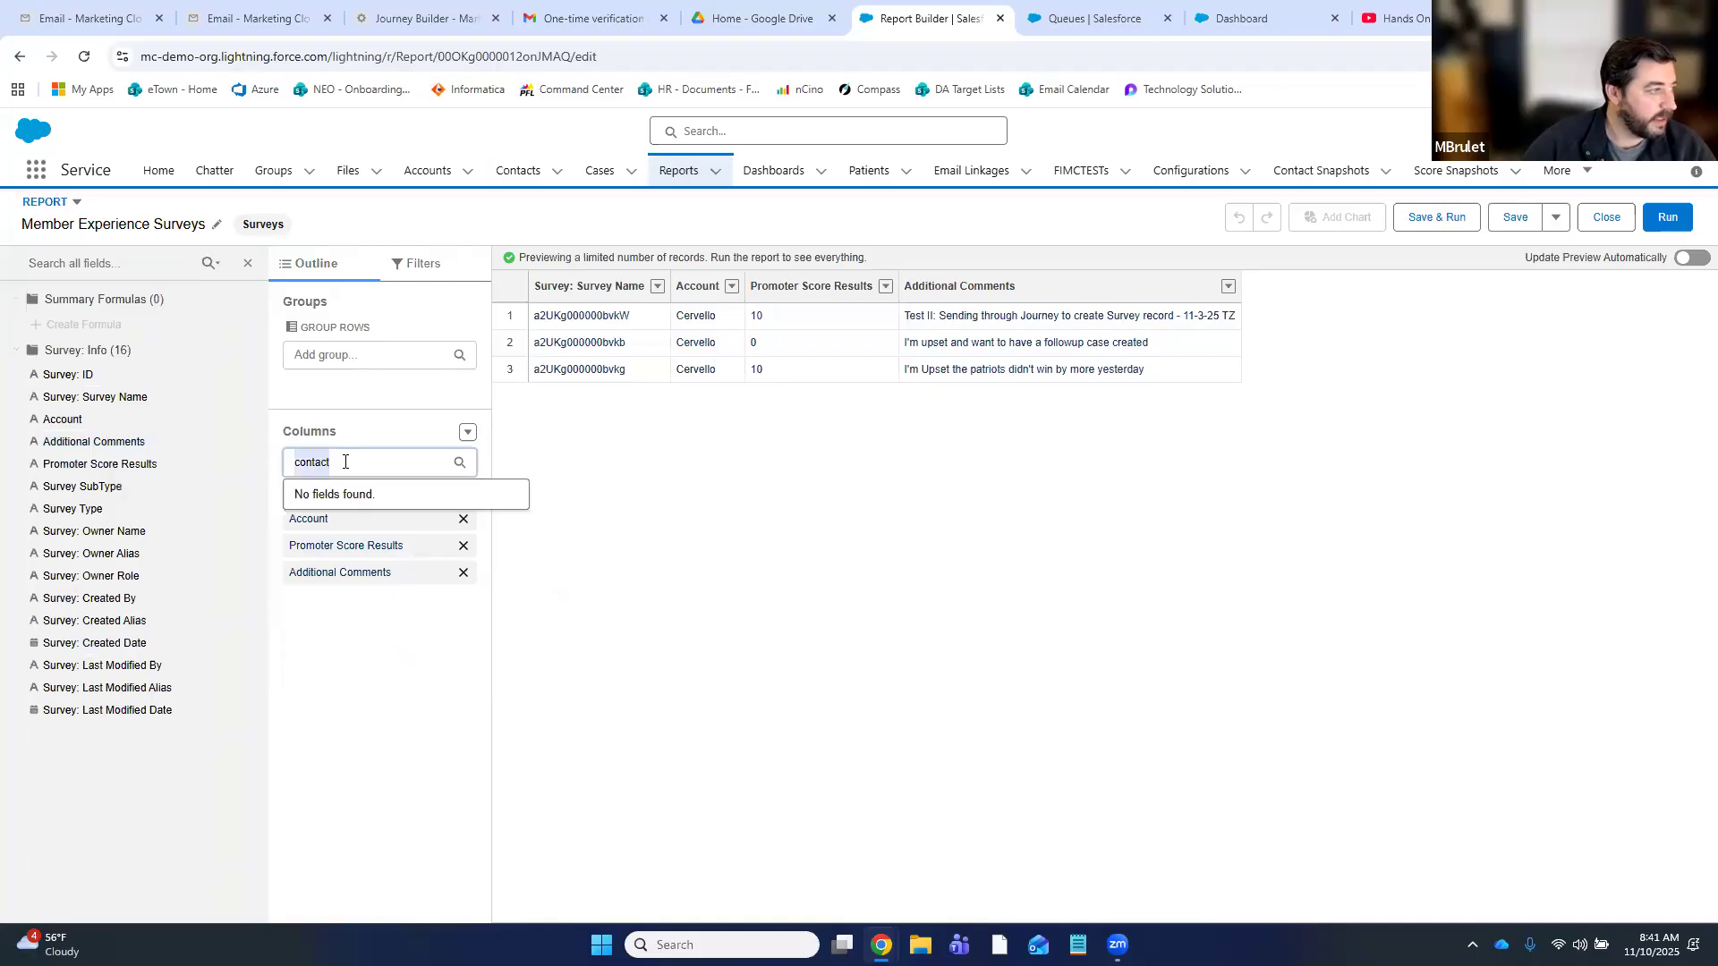
key("BackSpace")
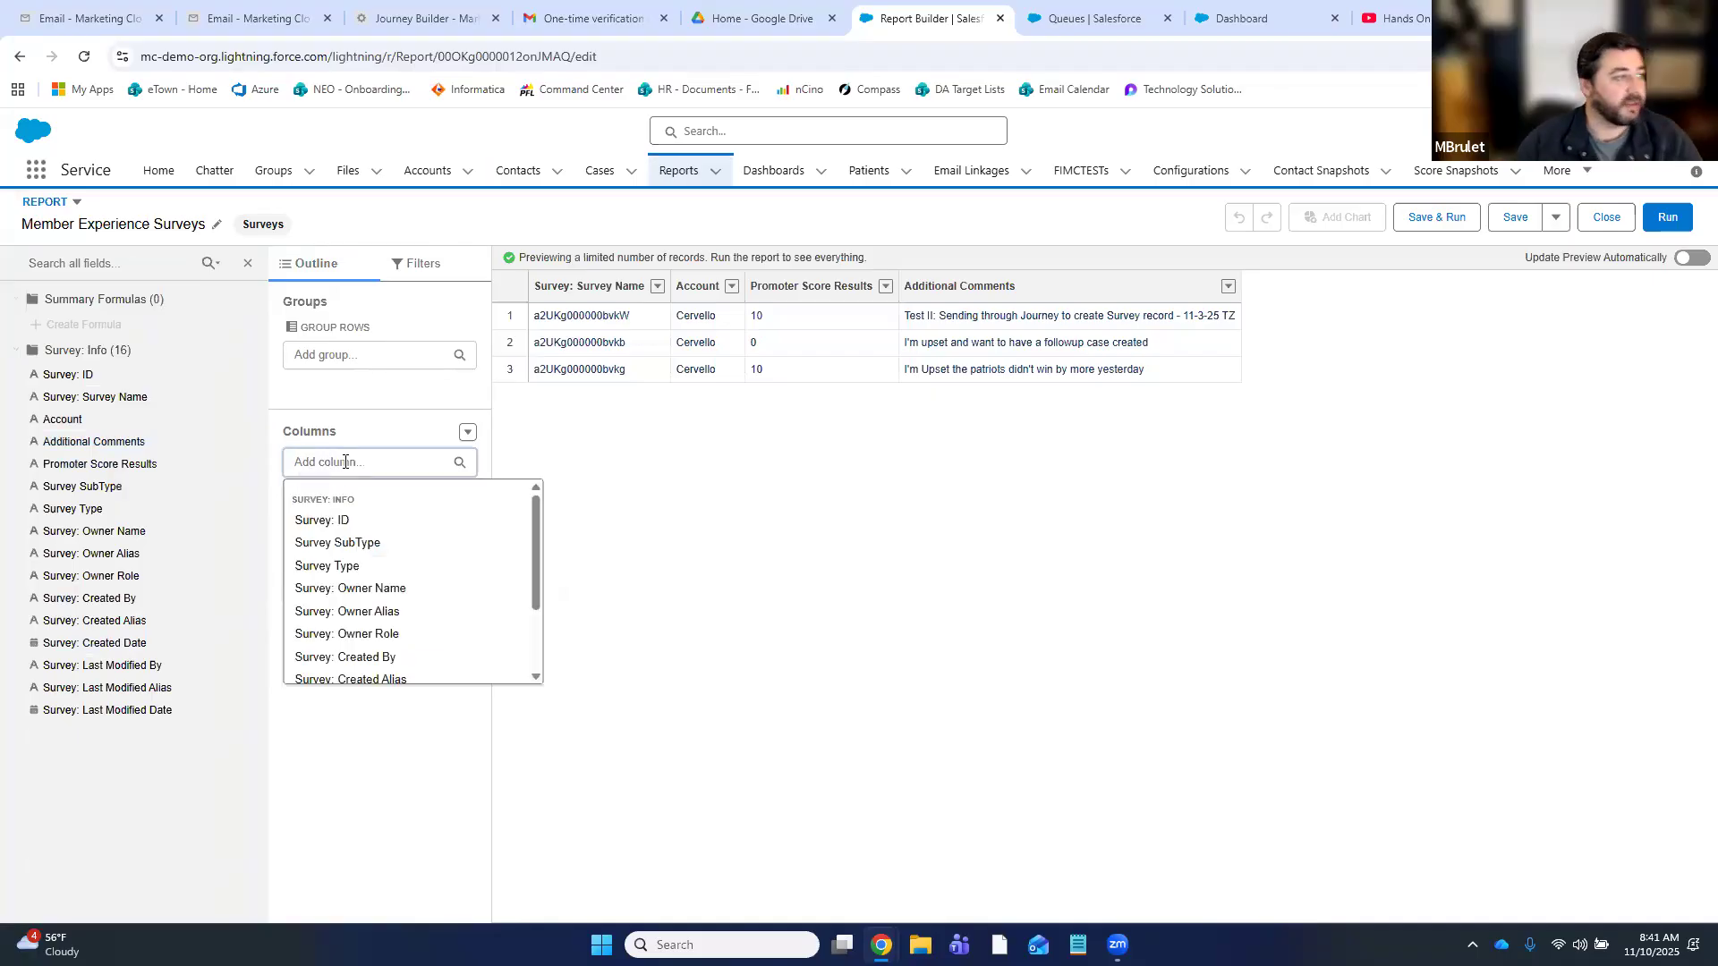
left_click(852, 590)
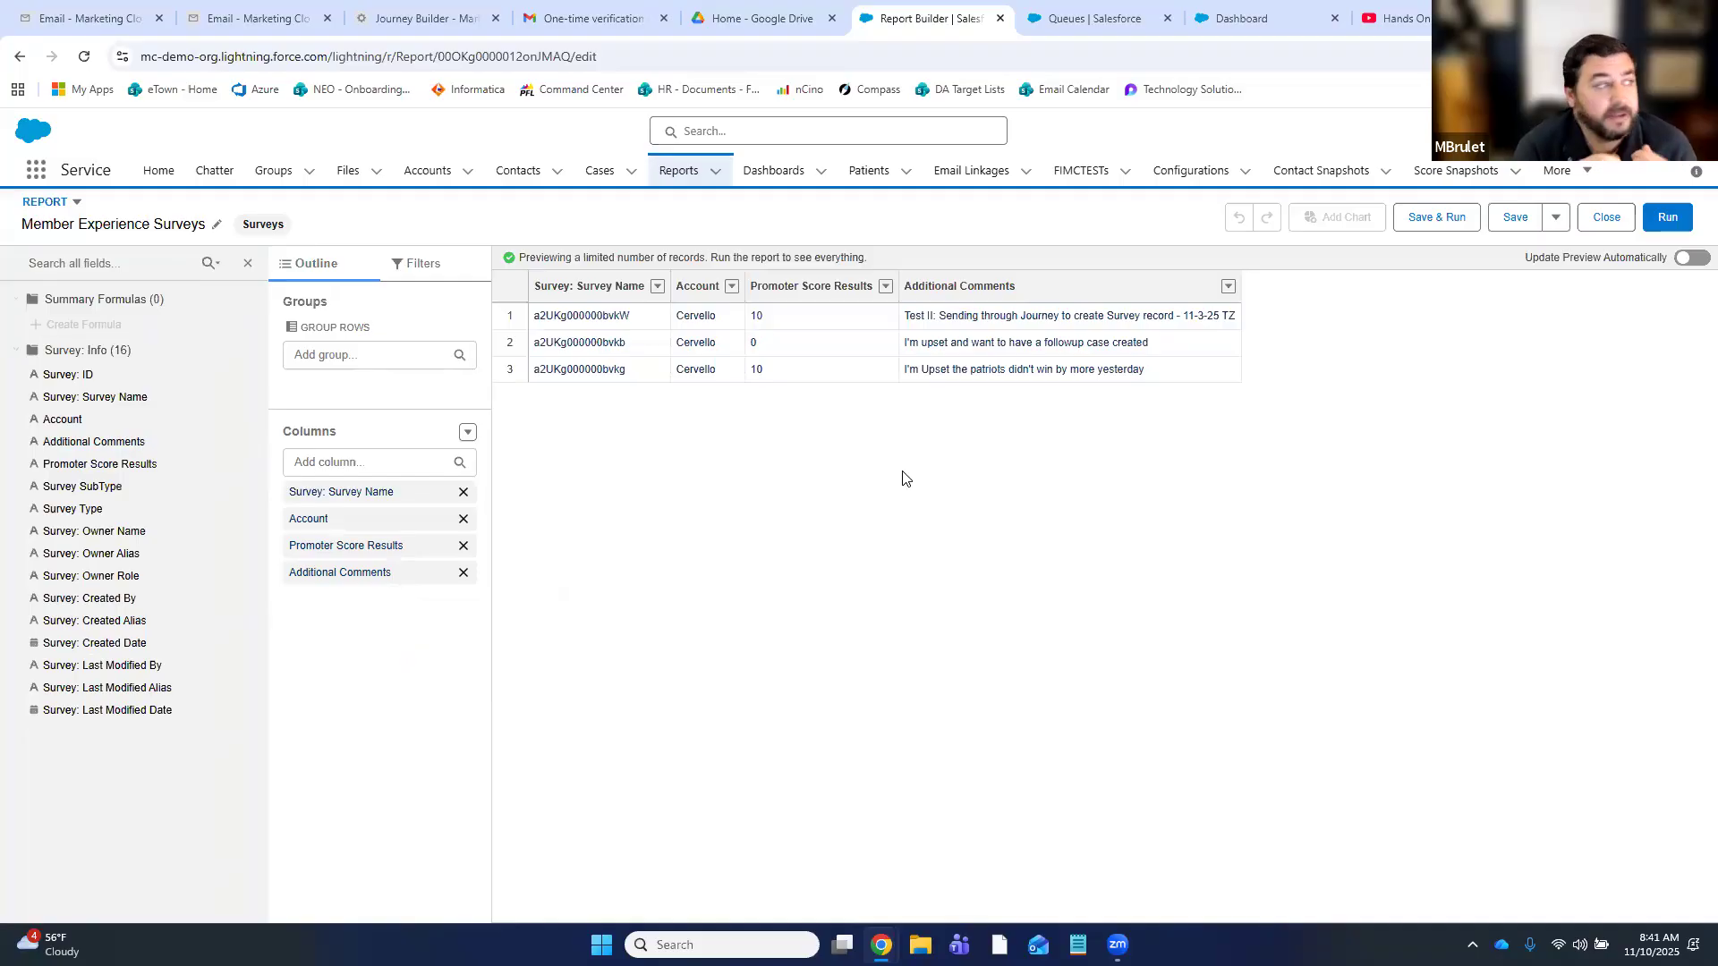
key("ctrl+1")
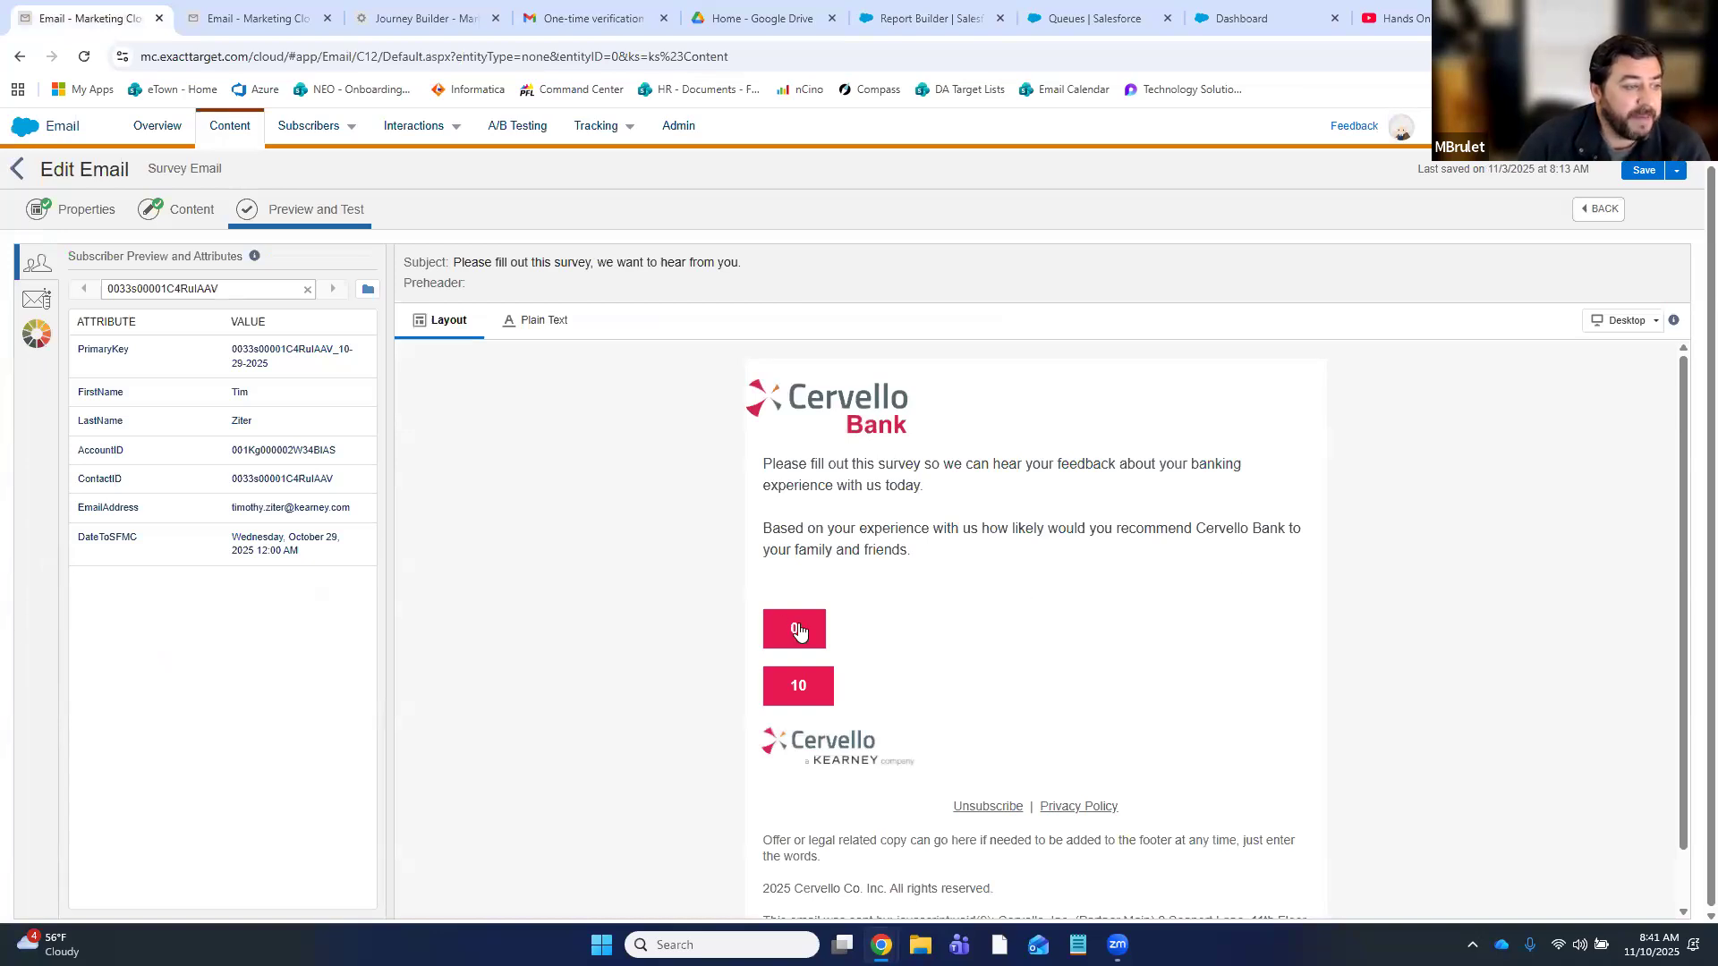
- Return to editing the Survey Email and view the 10 button block's HTML
left_click(1591, 213)
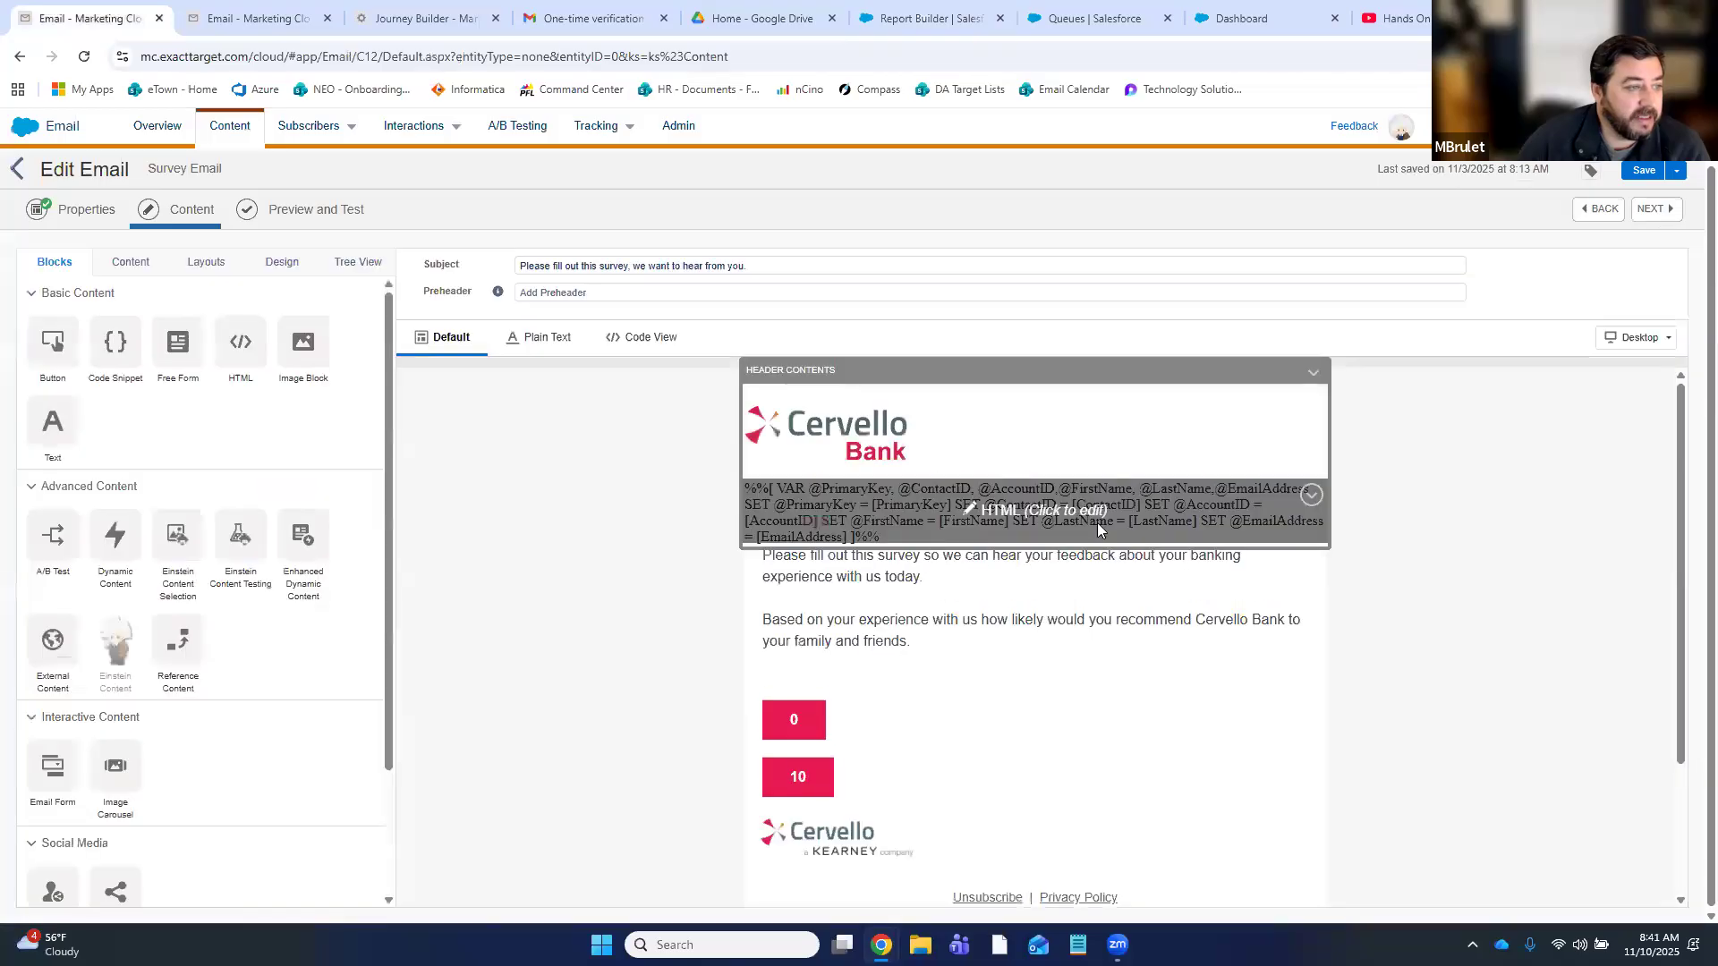
left_click(1147, 521)
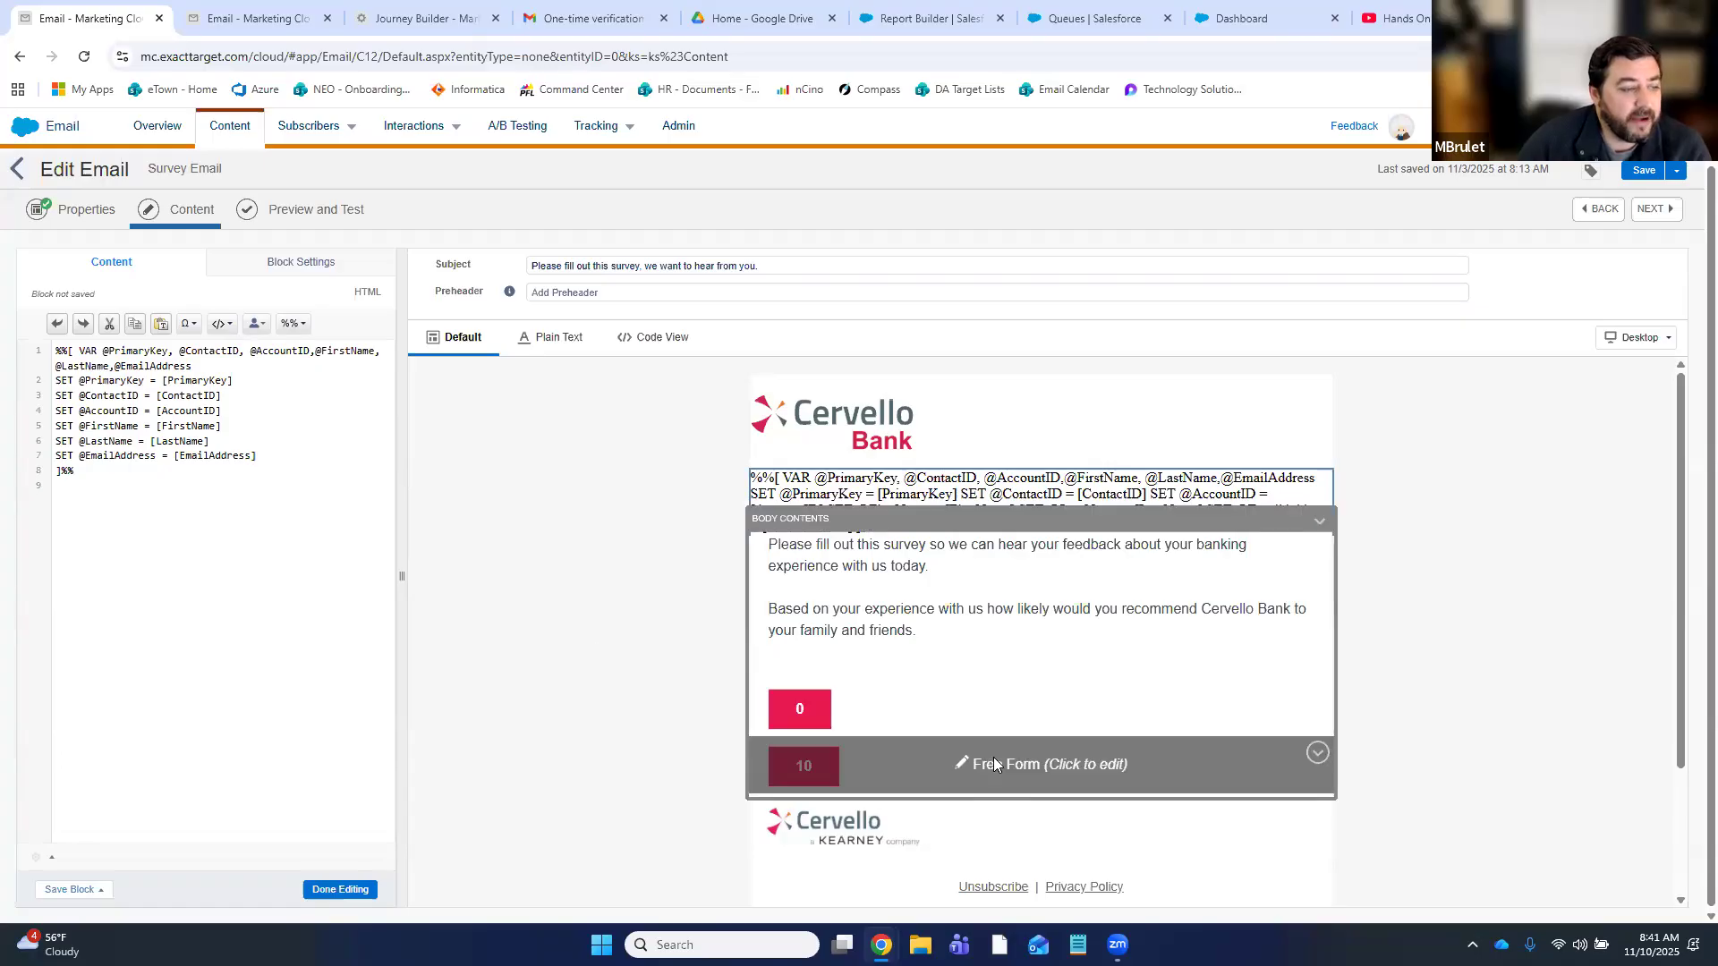
left_click(994, 757)
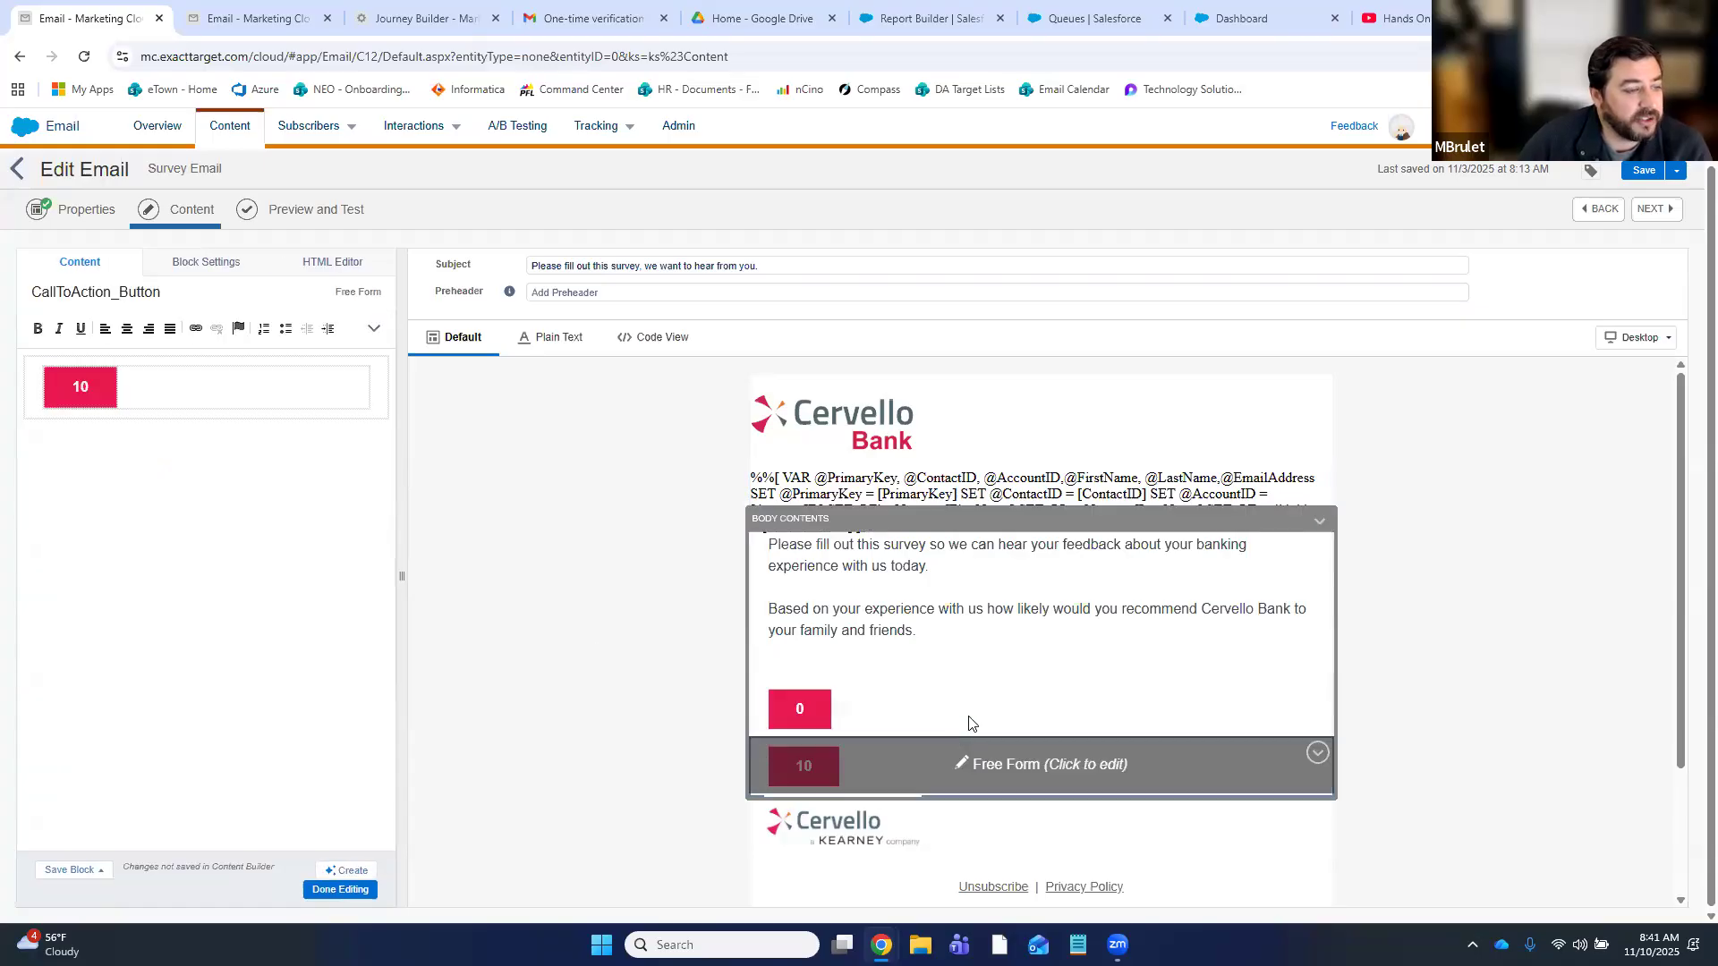
left_click(341, 263)
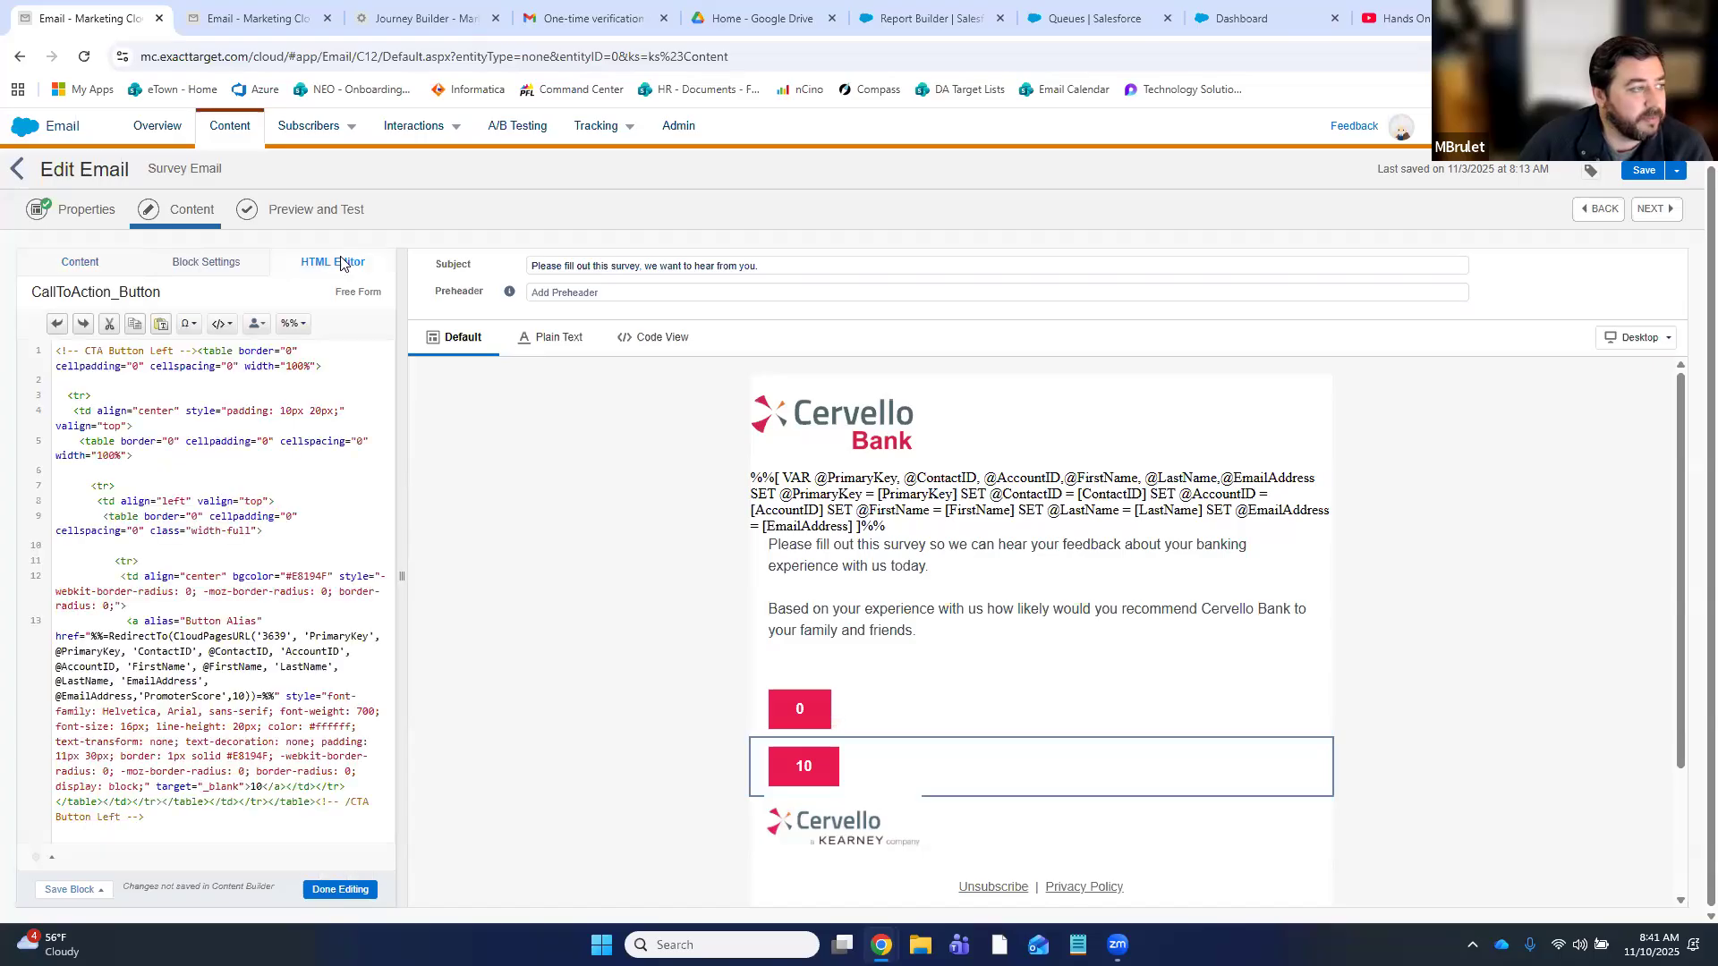
- Inspect the 10 button link: CloudPagesURL to page 3639 passing PromoterScore 10
double_click(192, 637)
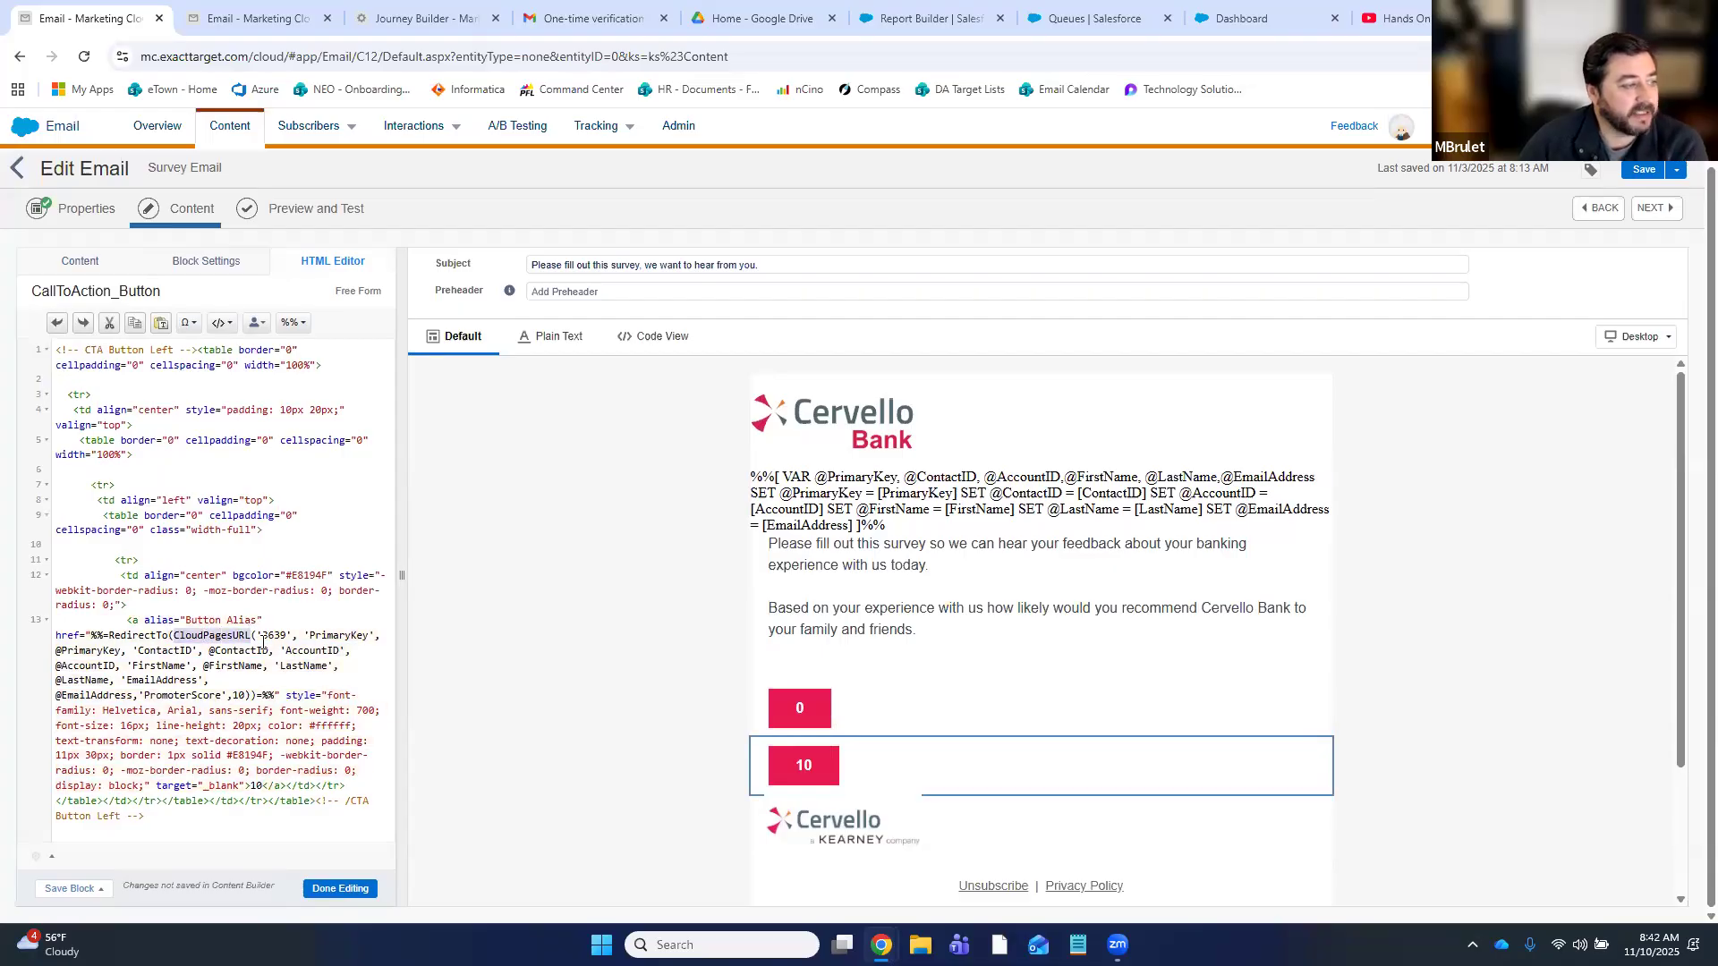
double_click(273, 636)
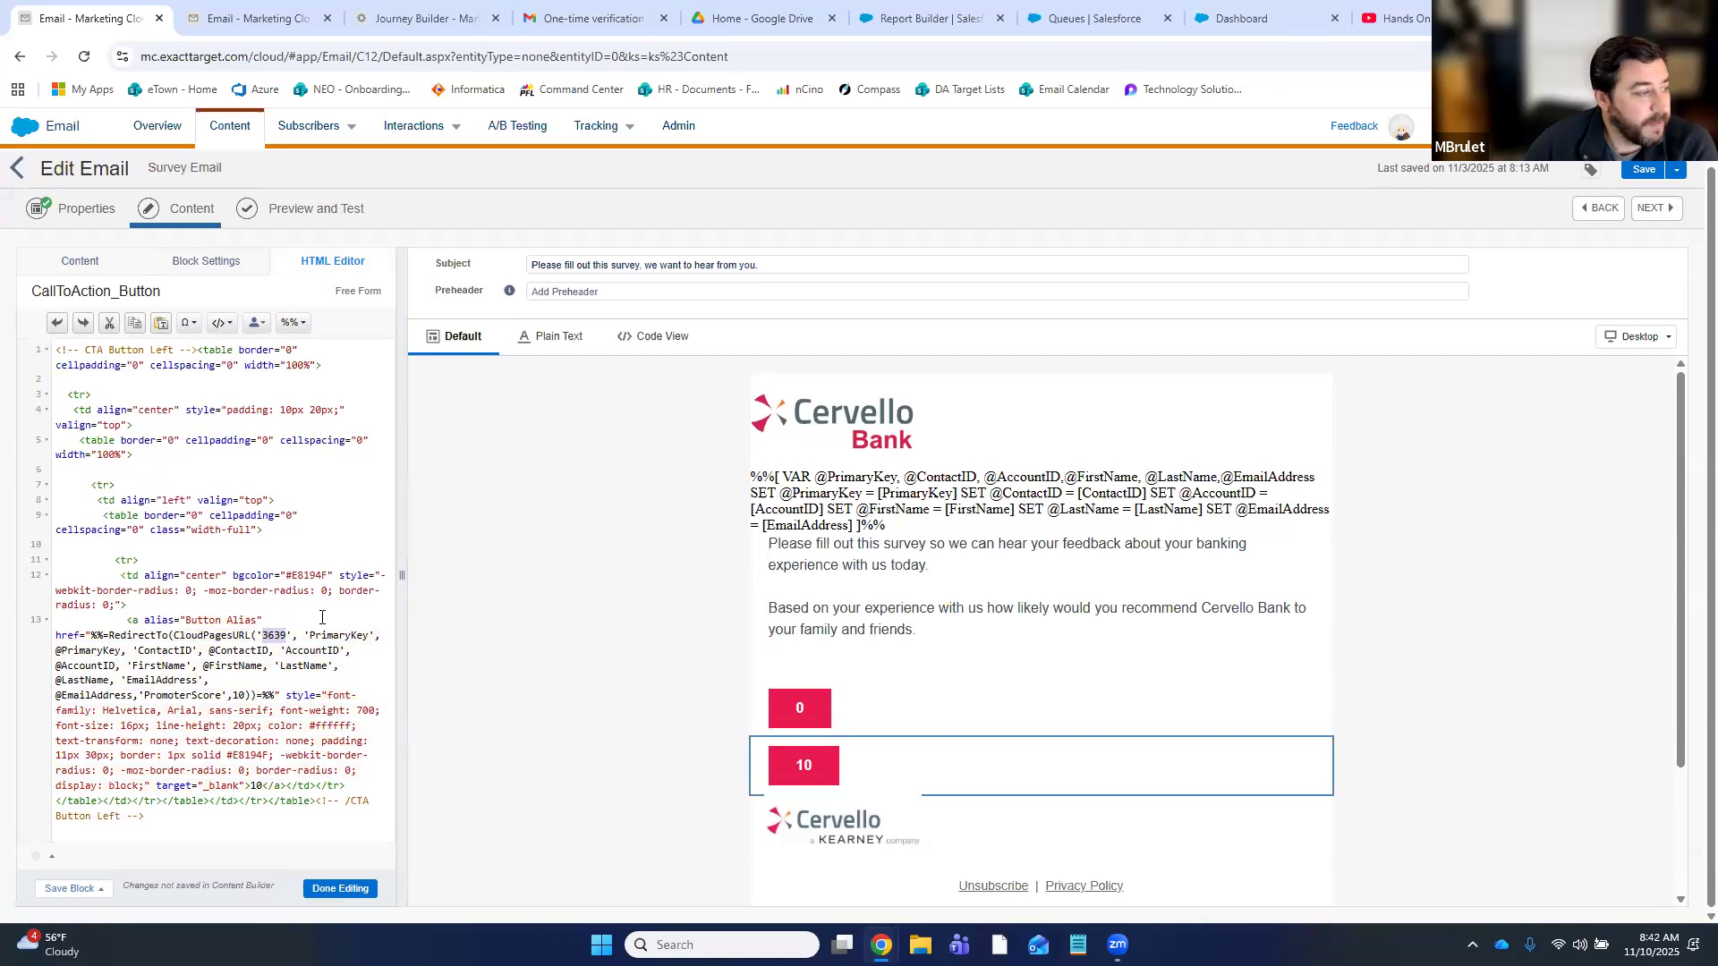
left_click_drag(306, 635, 249, 696)
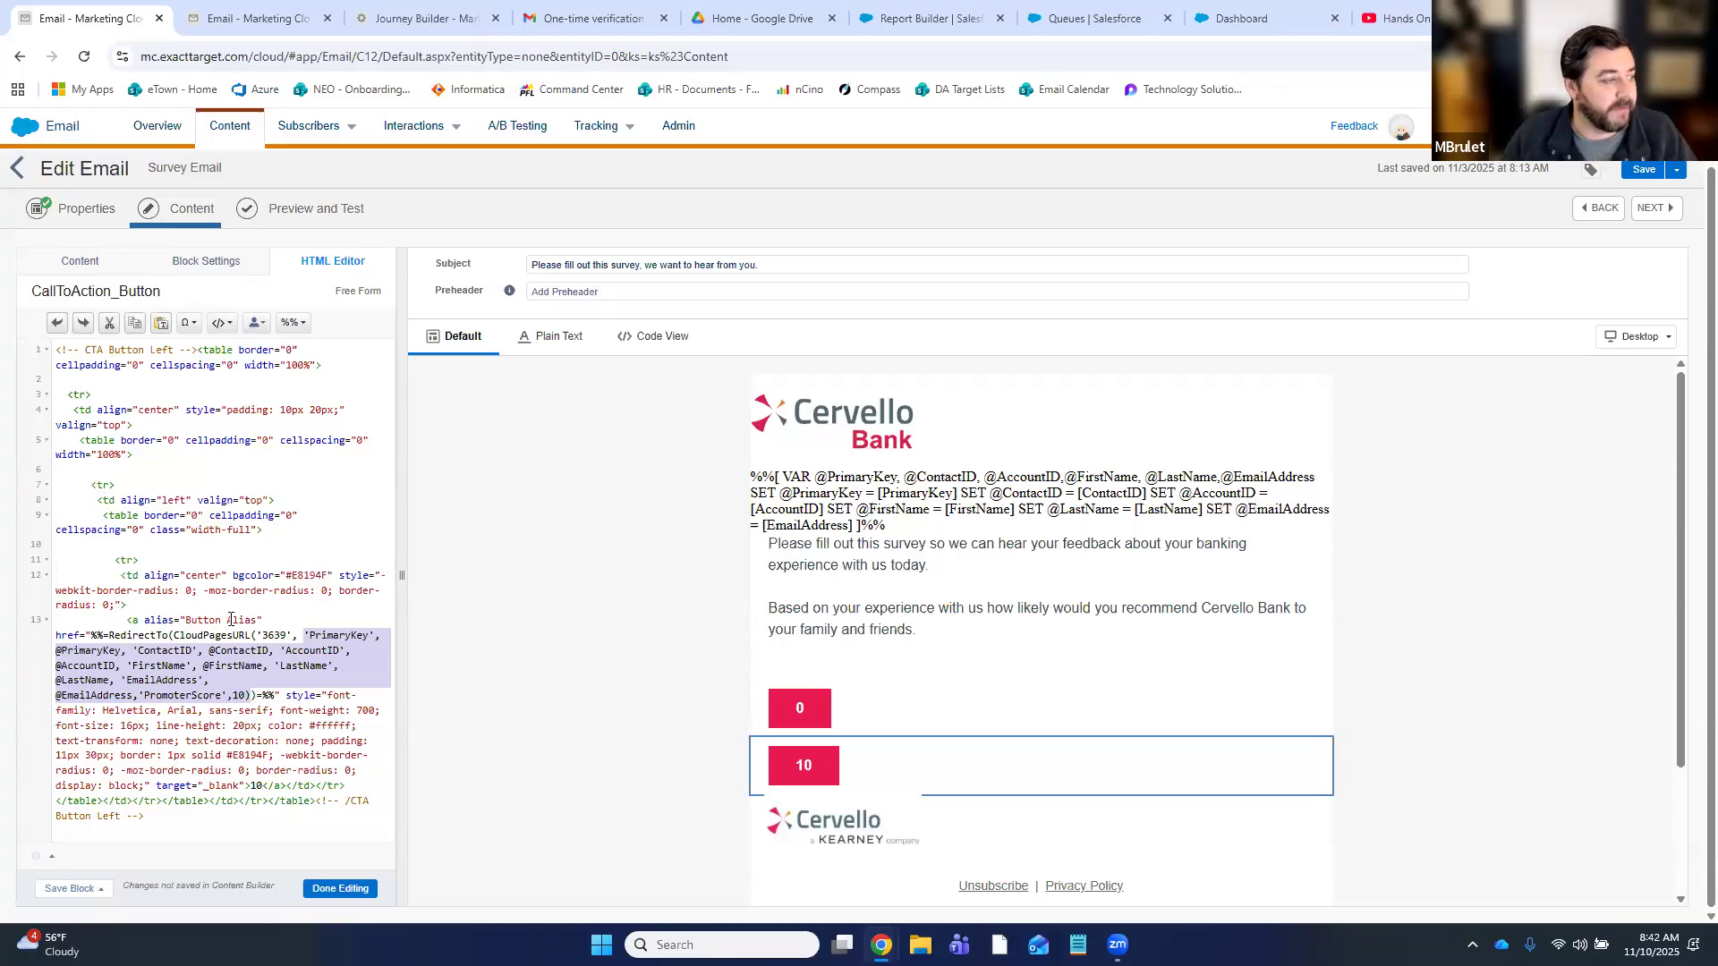
left_click(140, 697)
left_click_drag(139, 697, 245, 697)
mouse_move(775, 770)
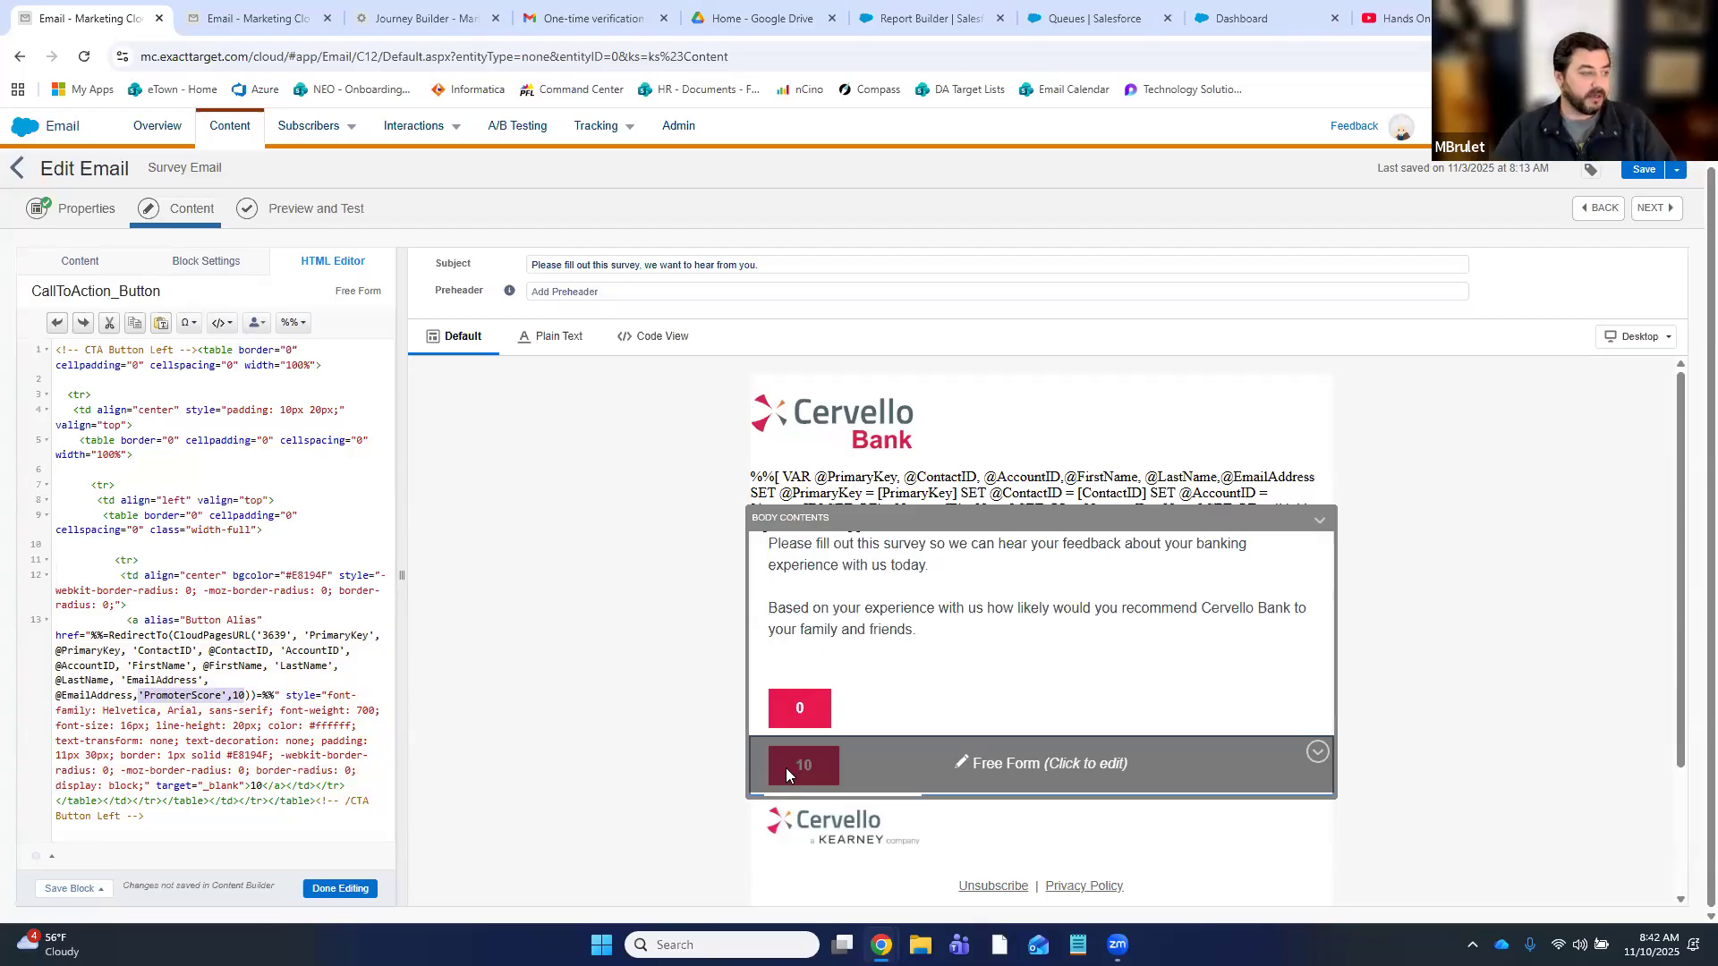
- Open CloudPages in a new tab and edit the Member Experience Survey page's AMPscript block
mouse_move(25, 135)
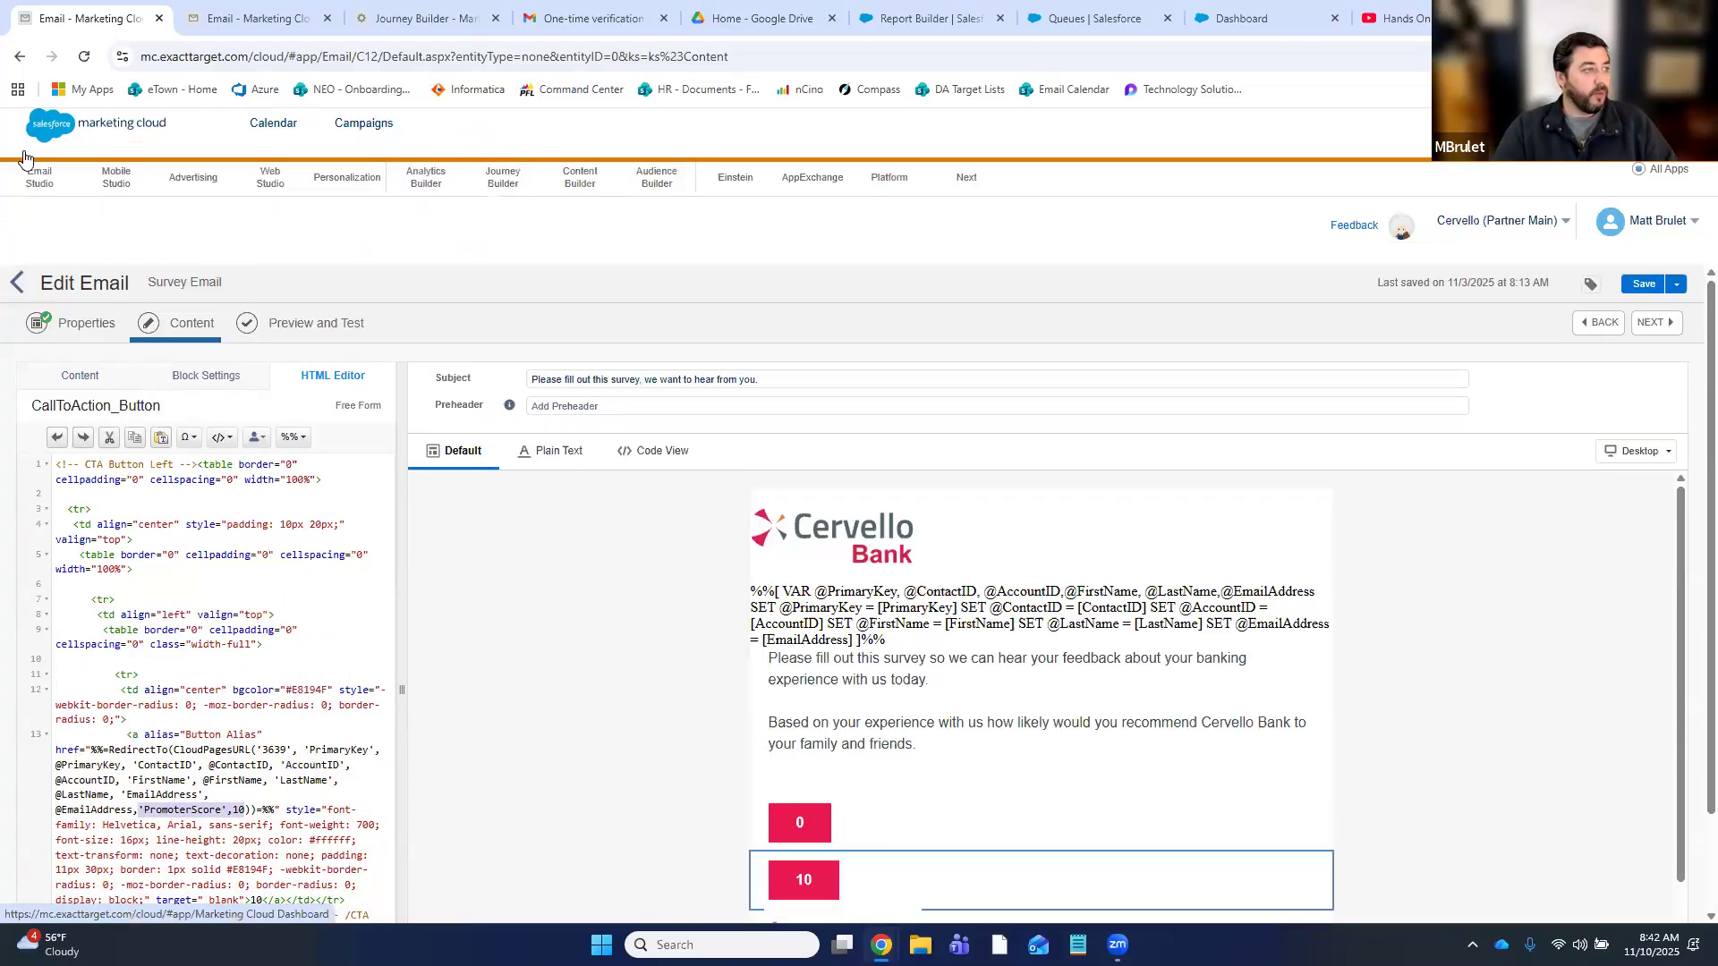
mouse_move(277, 213)
right_click(286, 282)
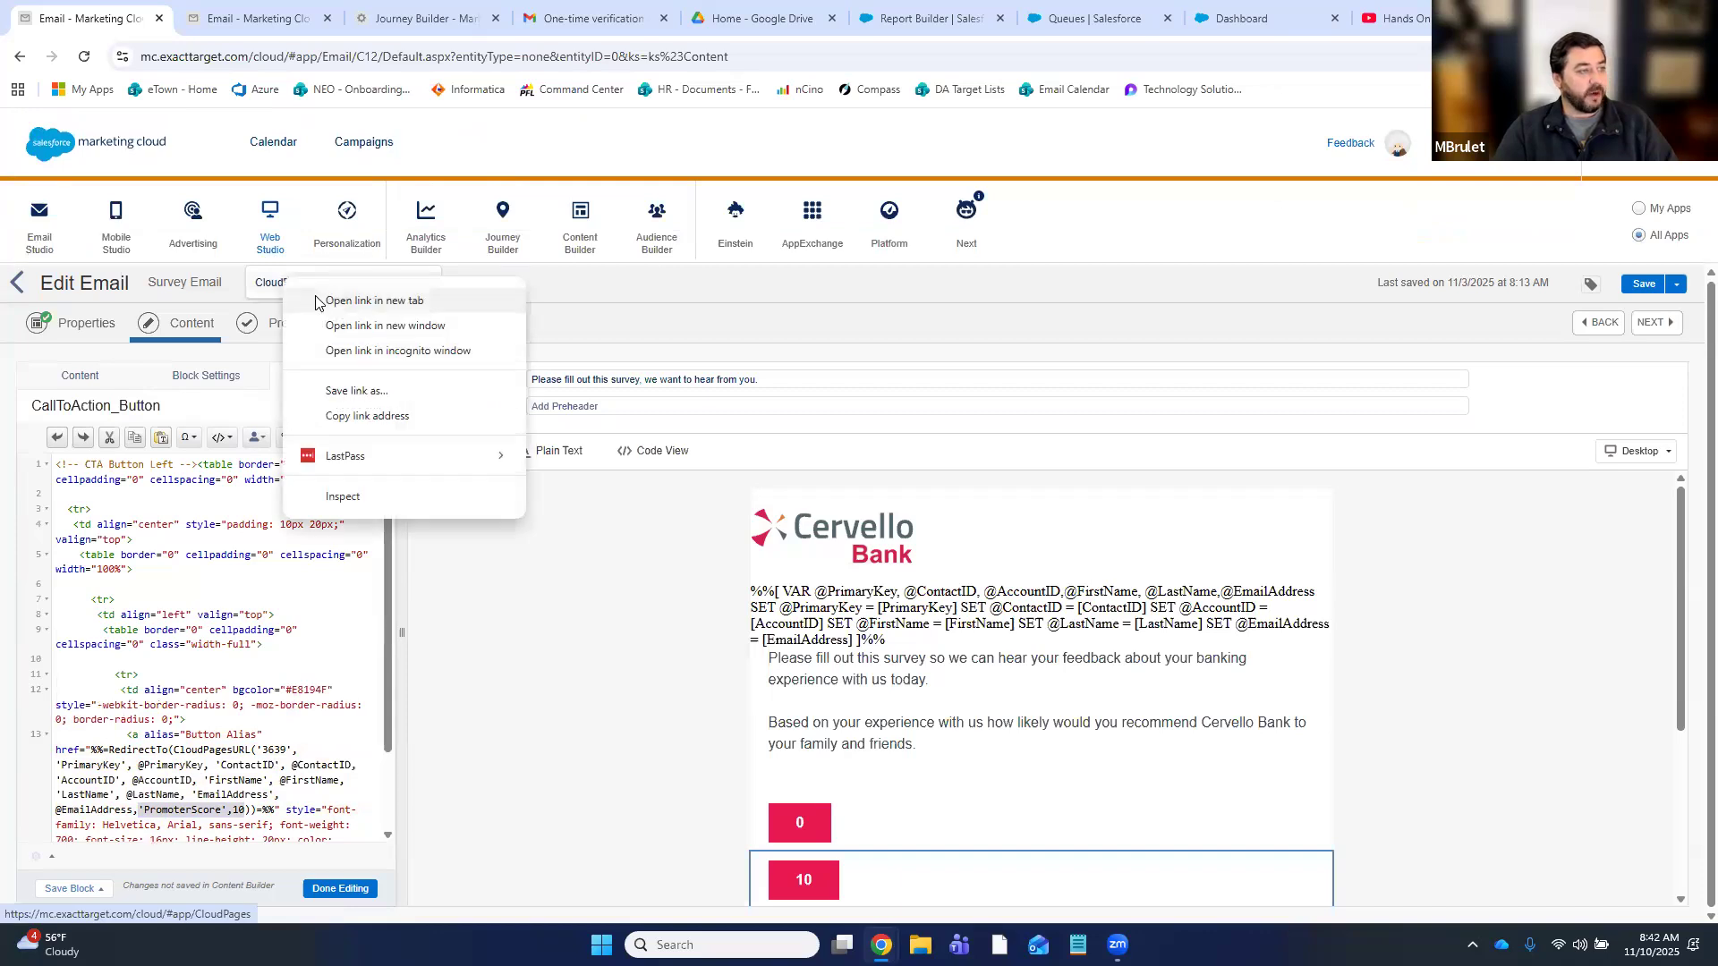
left_click(357, 301)
key("ctrl+Tab")
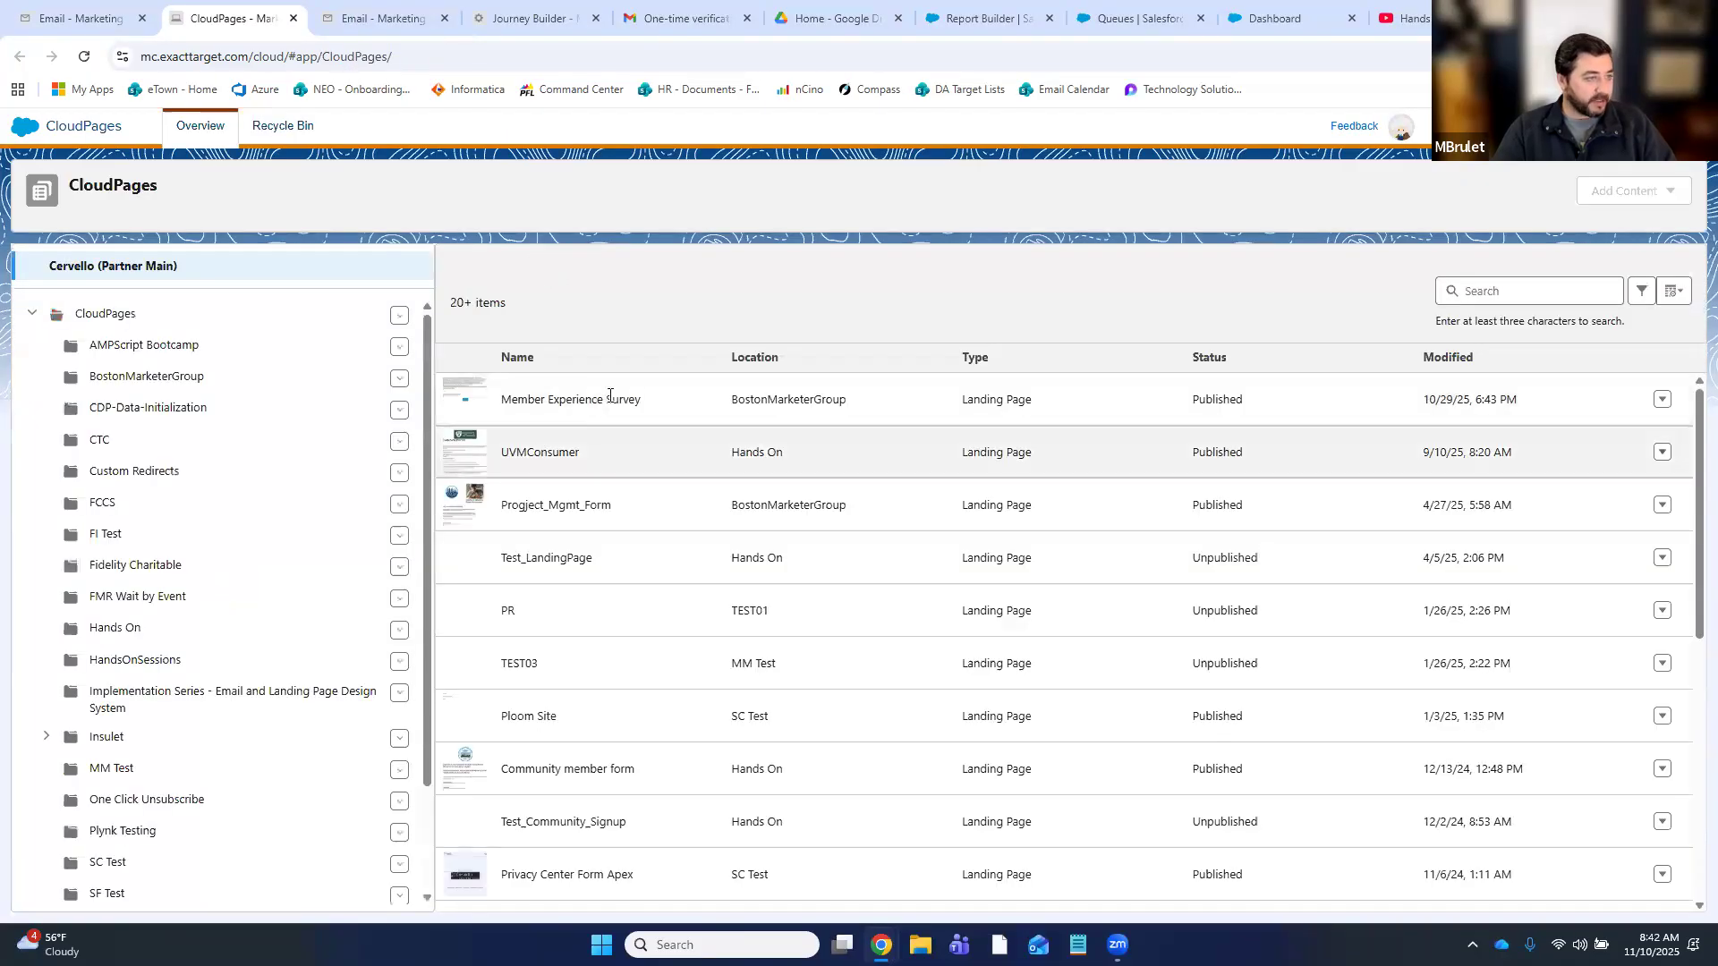
left_click(1662, 399)
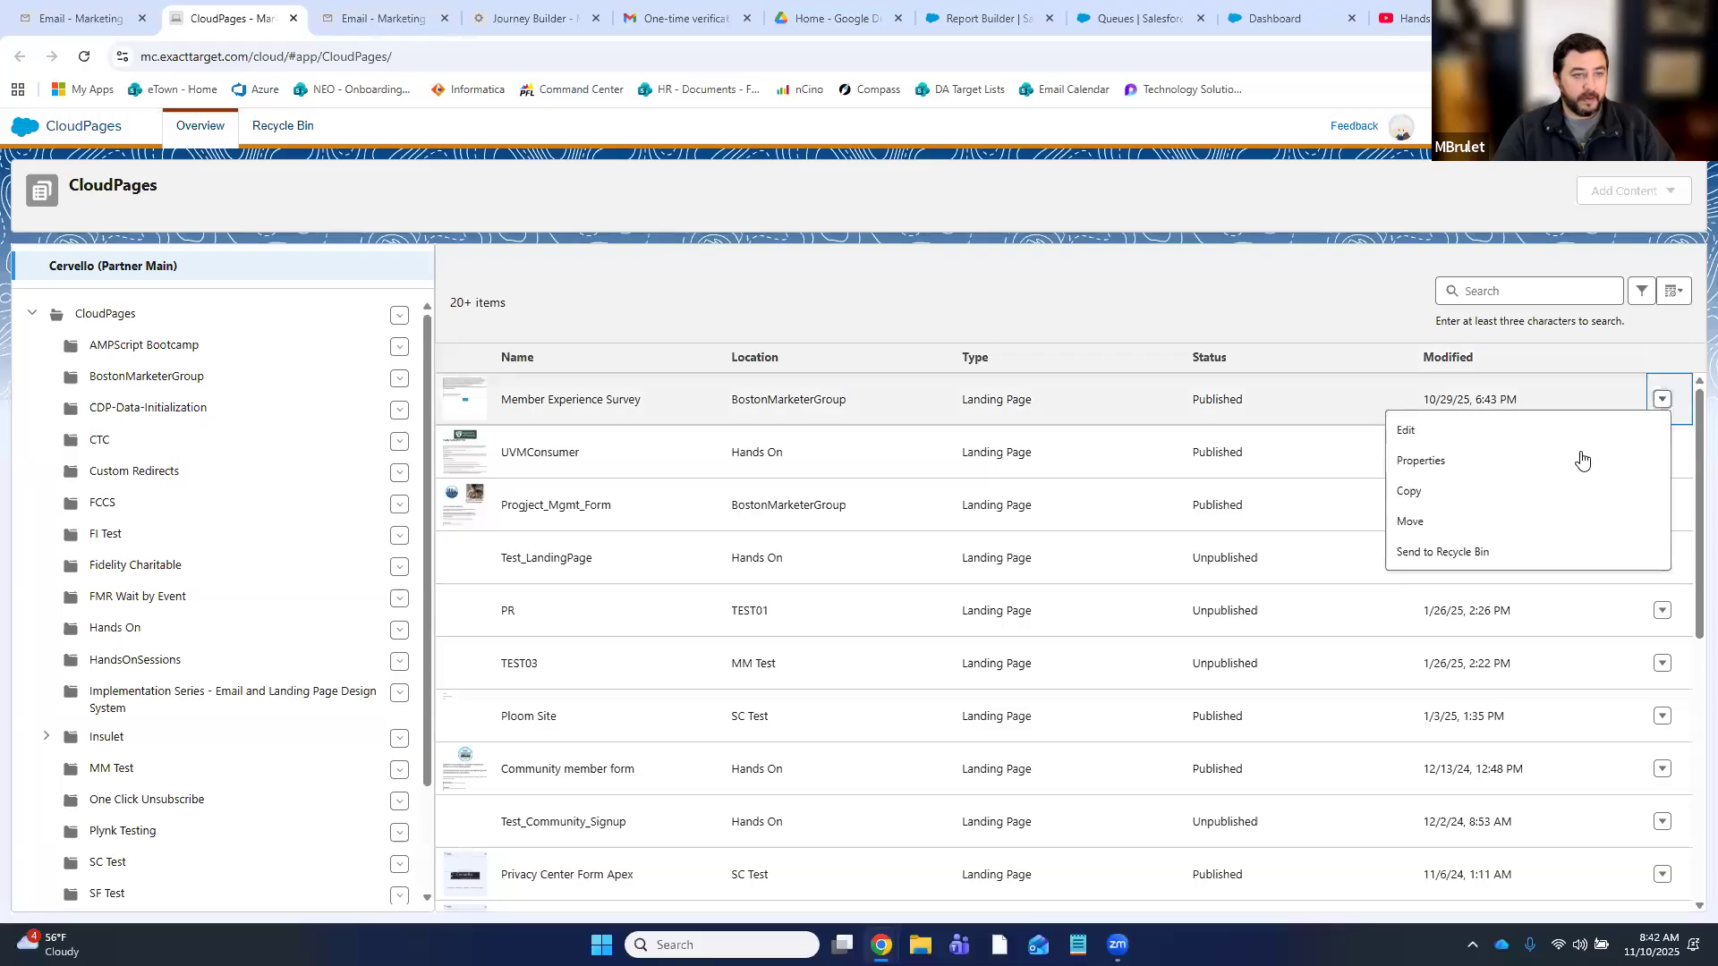
left_click(1532, 442)
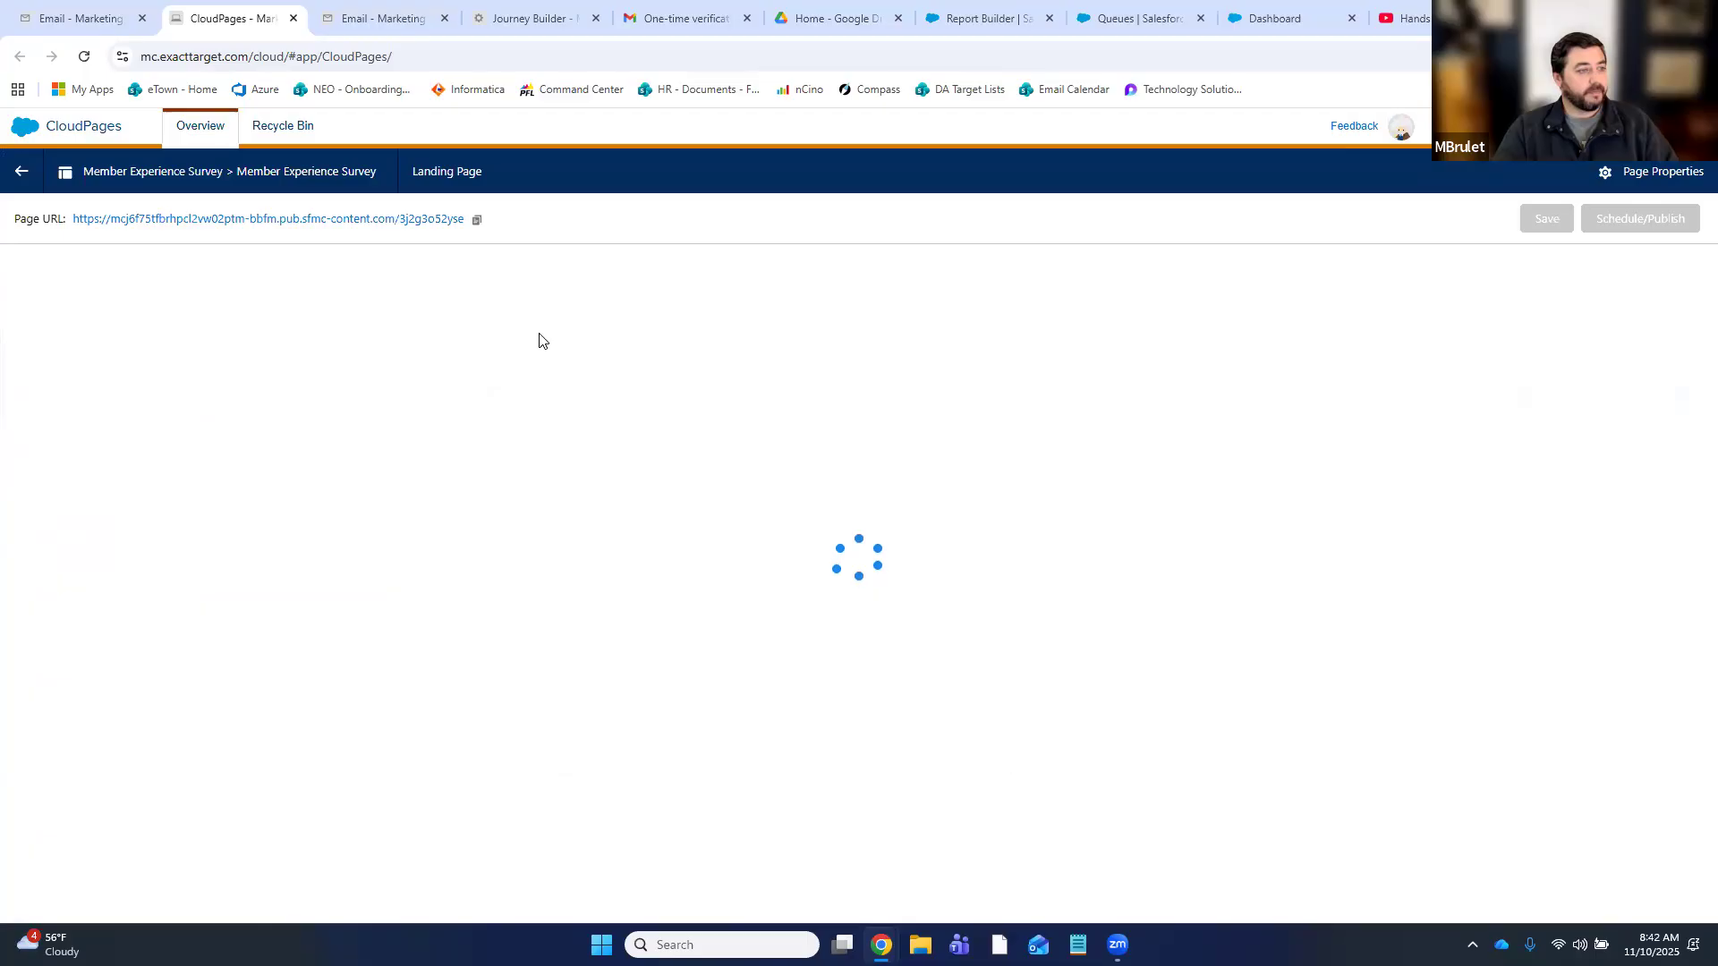
left_click(959, 342)
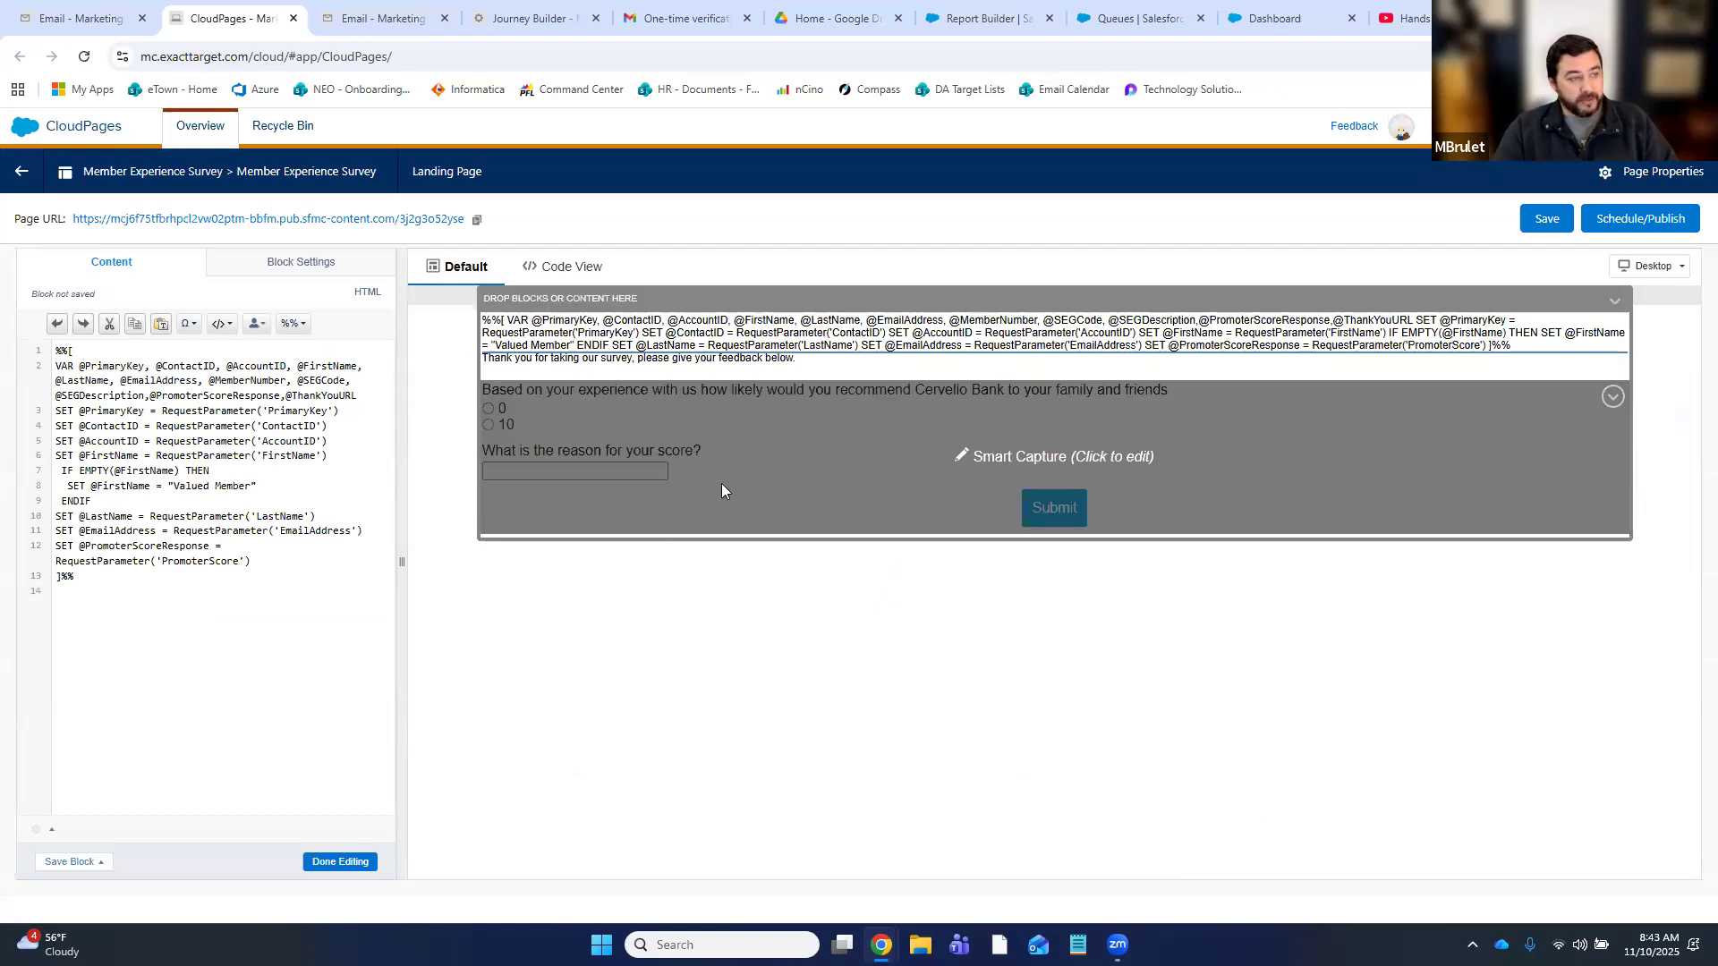
- Review the Smart Capture form's Member_Experience_Survey_Results target and PrimaryKey, AccountID, ContactID hidden attributes
left_click(804, 437)
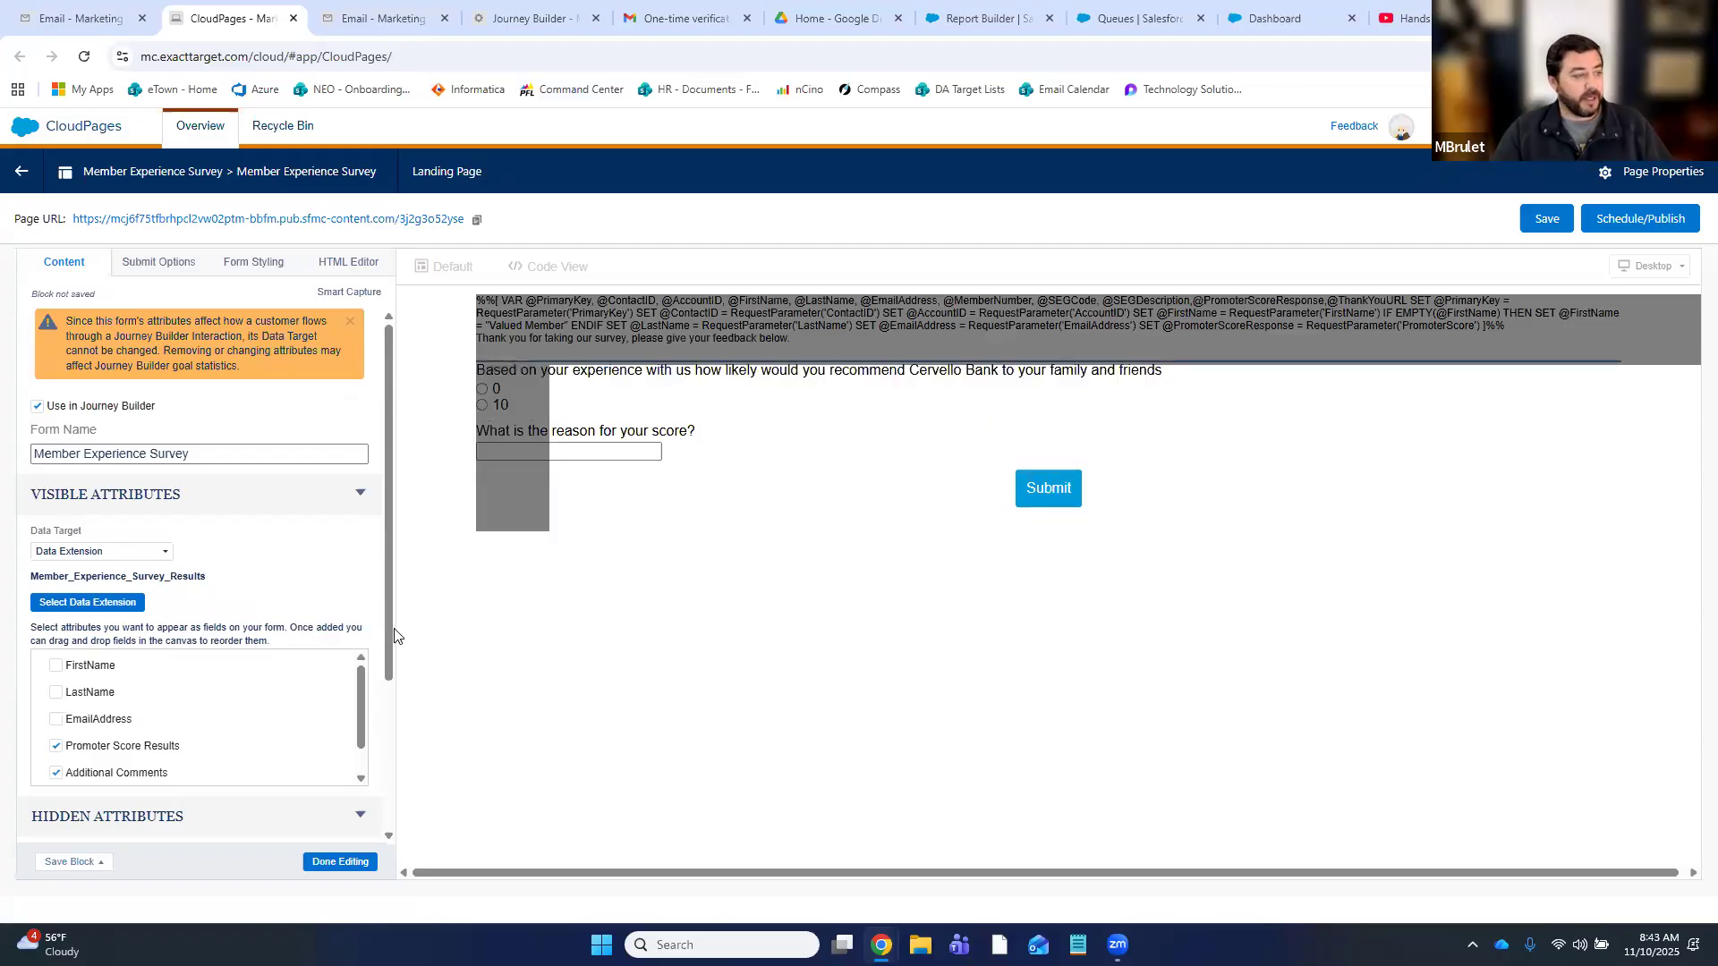
left_click_drag(384, 635, 379, 796)
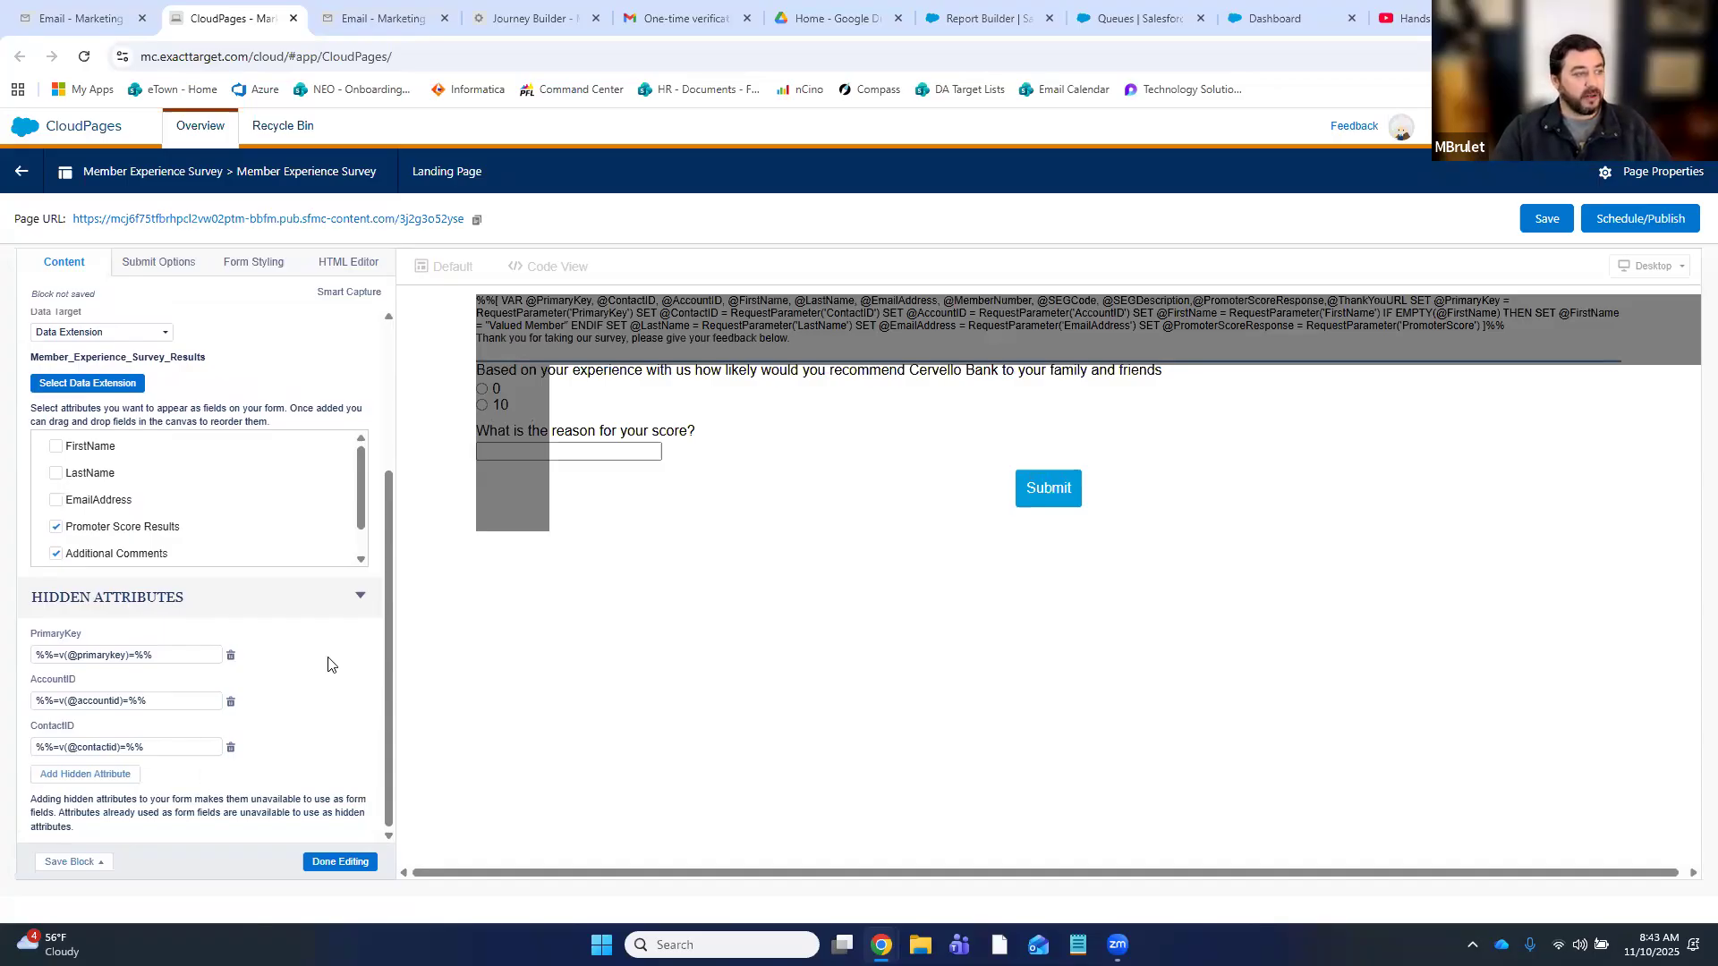
left_click(93, 27)
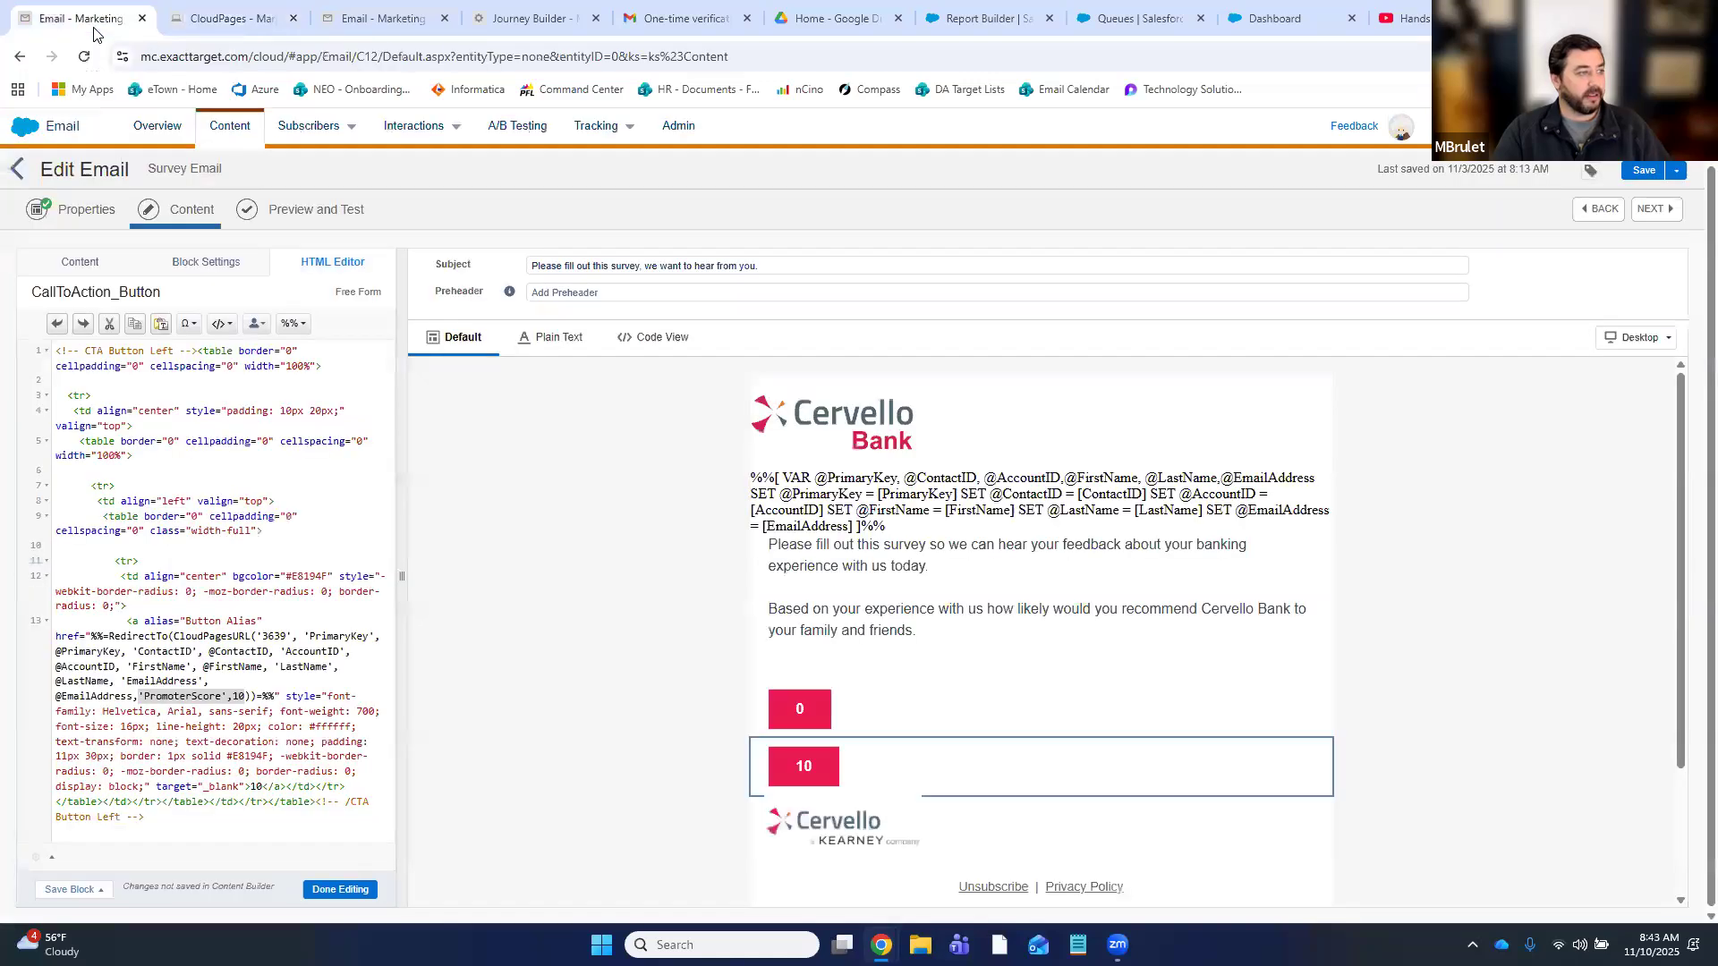
- Check the Member_Experience_Survey_Results records for the submitted score 10, then go to the journey
left_click(363, 27)
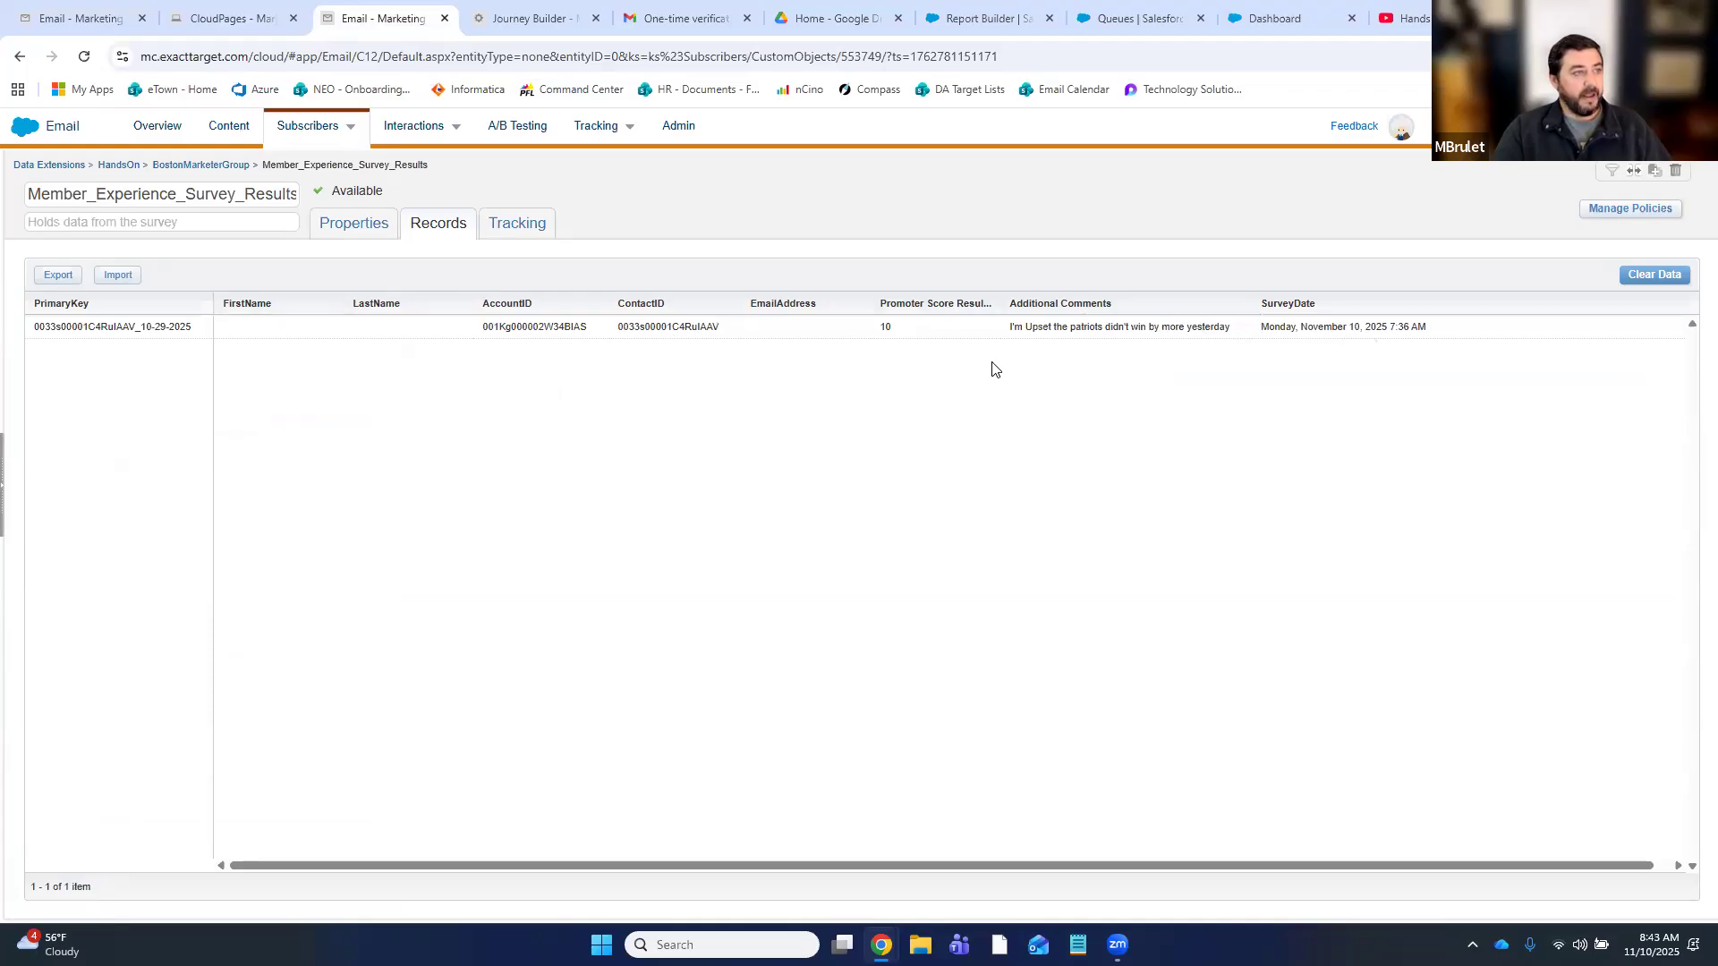
key("ctrl+Tab")
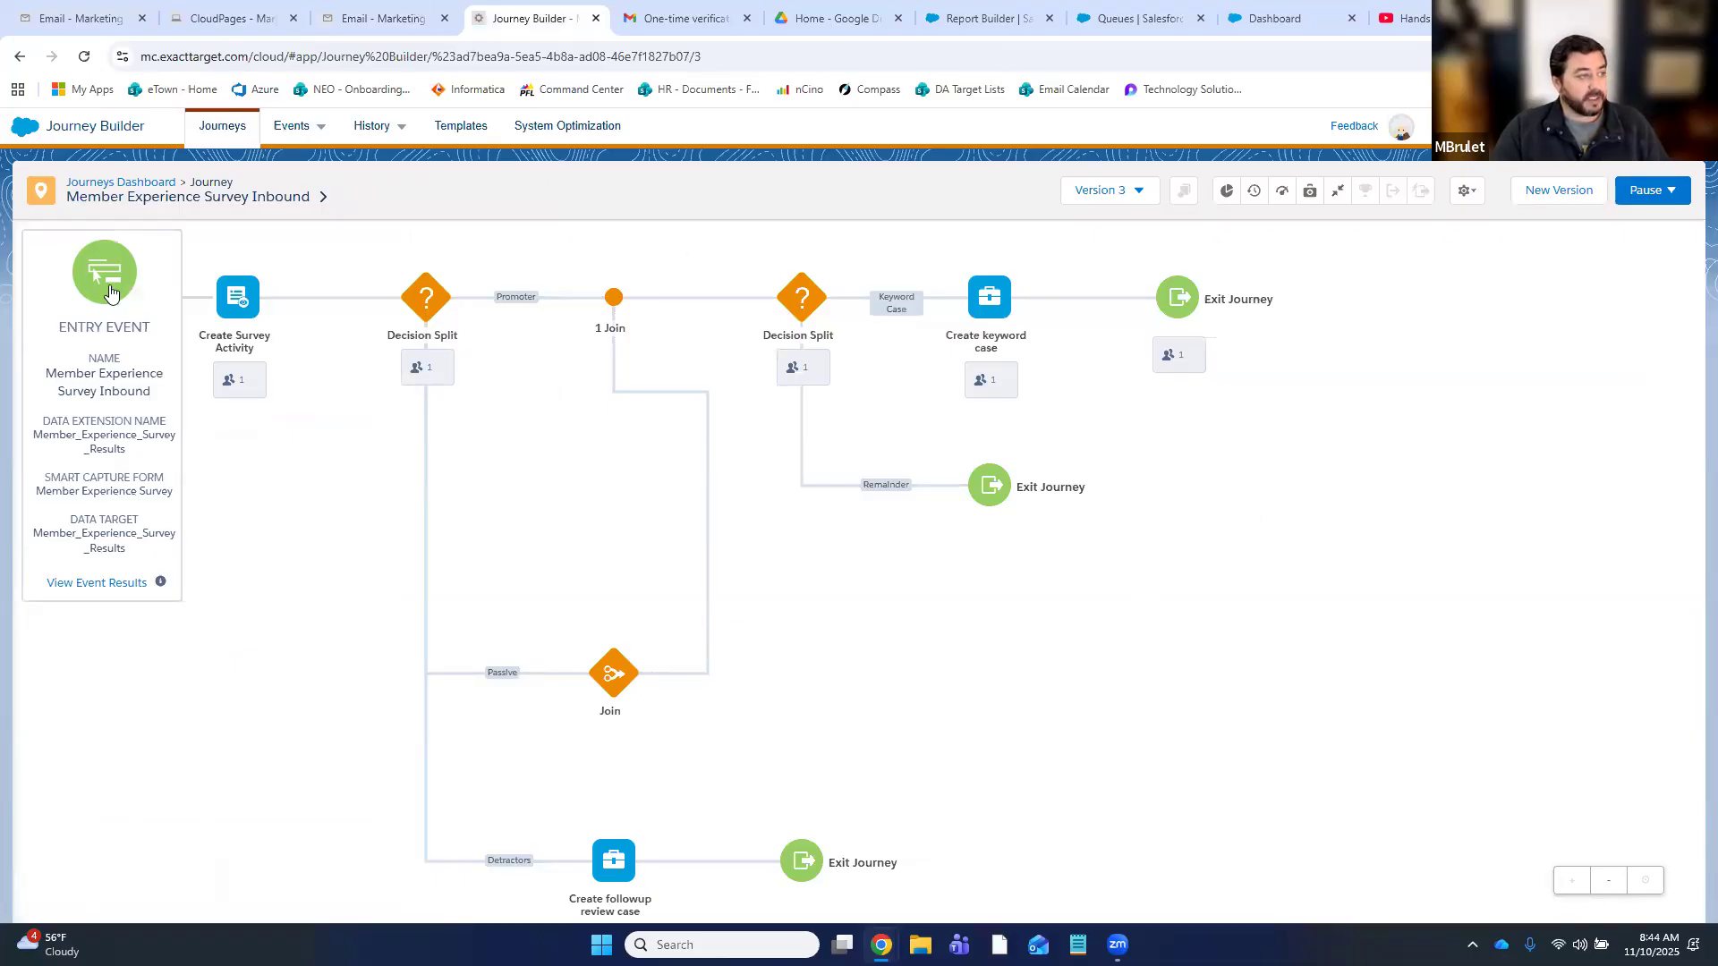
- Review the entry event details and the Create Survey Activity's Survey field mapping summary
left_click(121, 314)
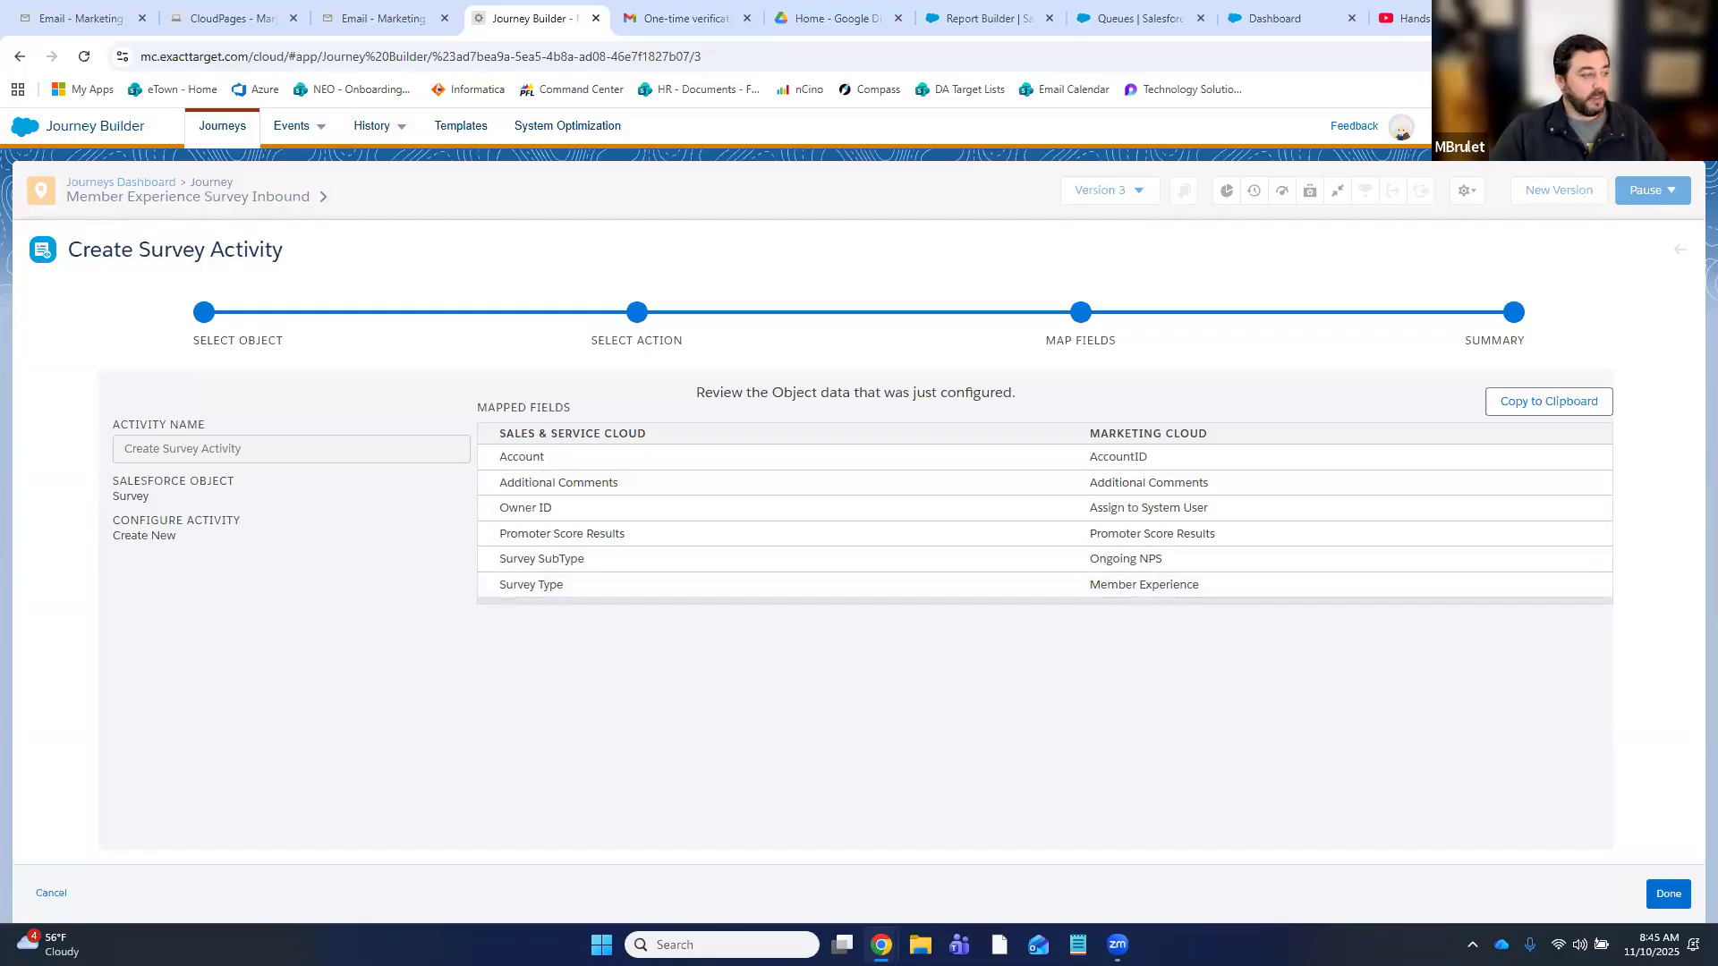
left_click(52, 893)
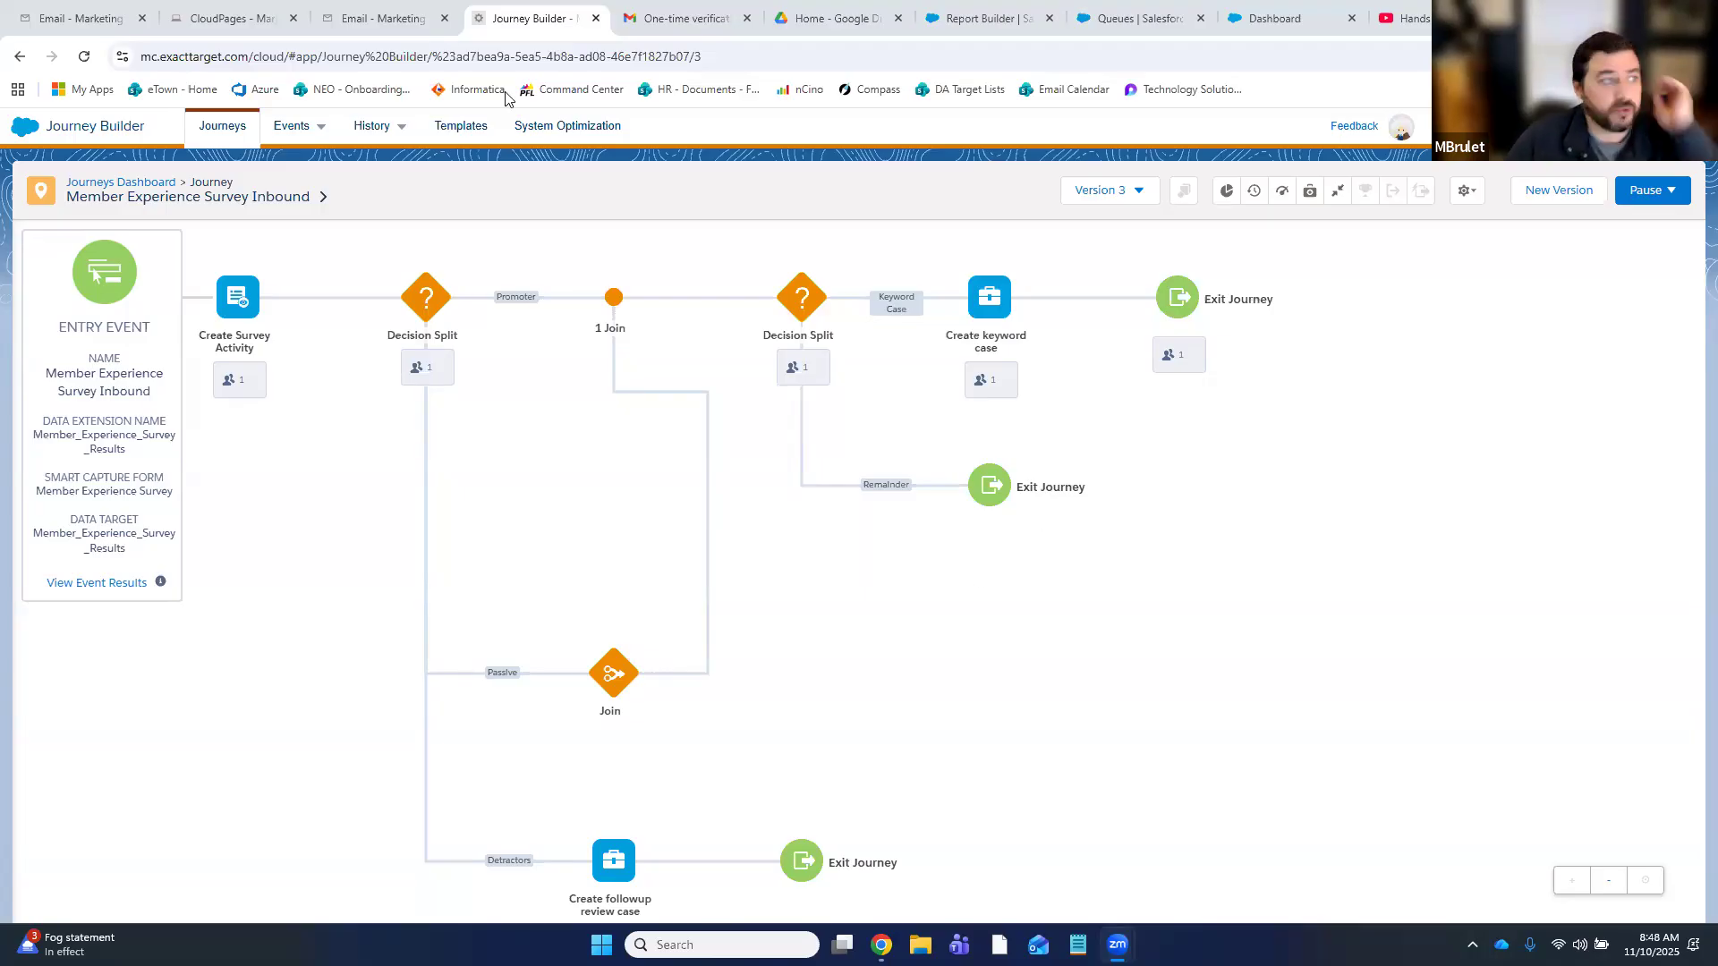
- Open the Trailblazer Community Groups site in a new browser tab
key("ctrl+t")
type("trai")
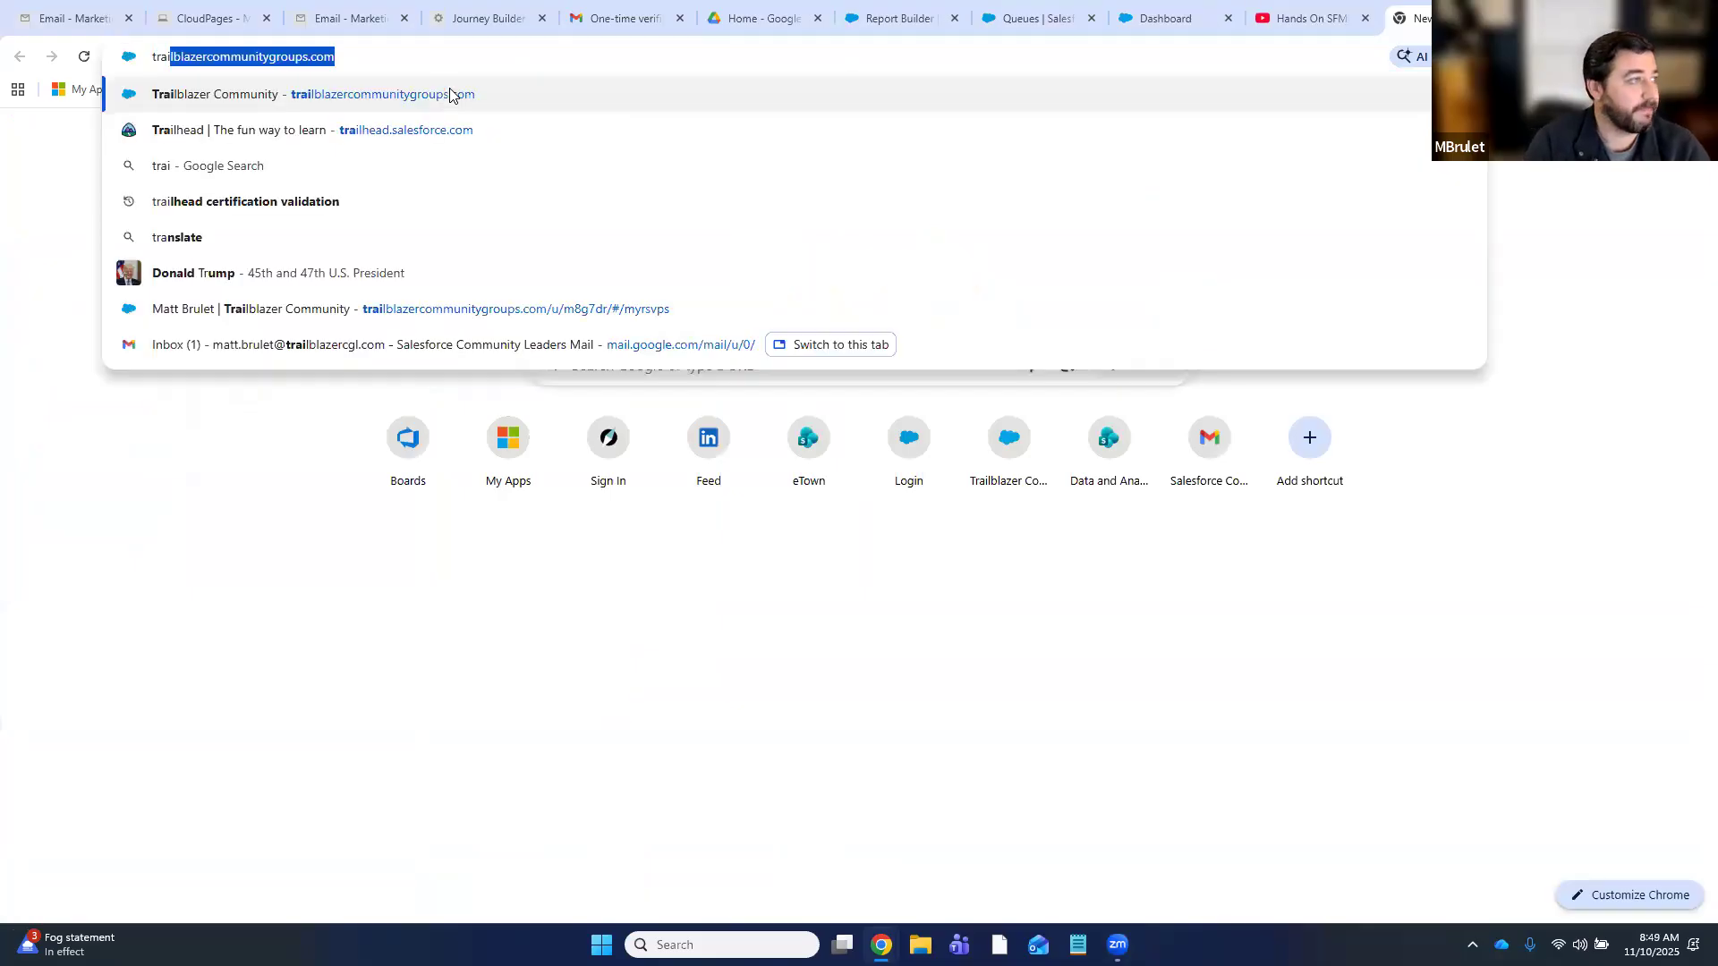
key("Return")
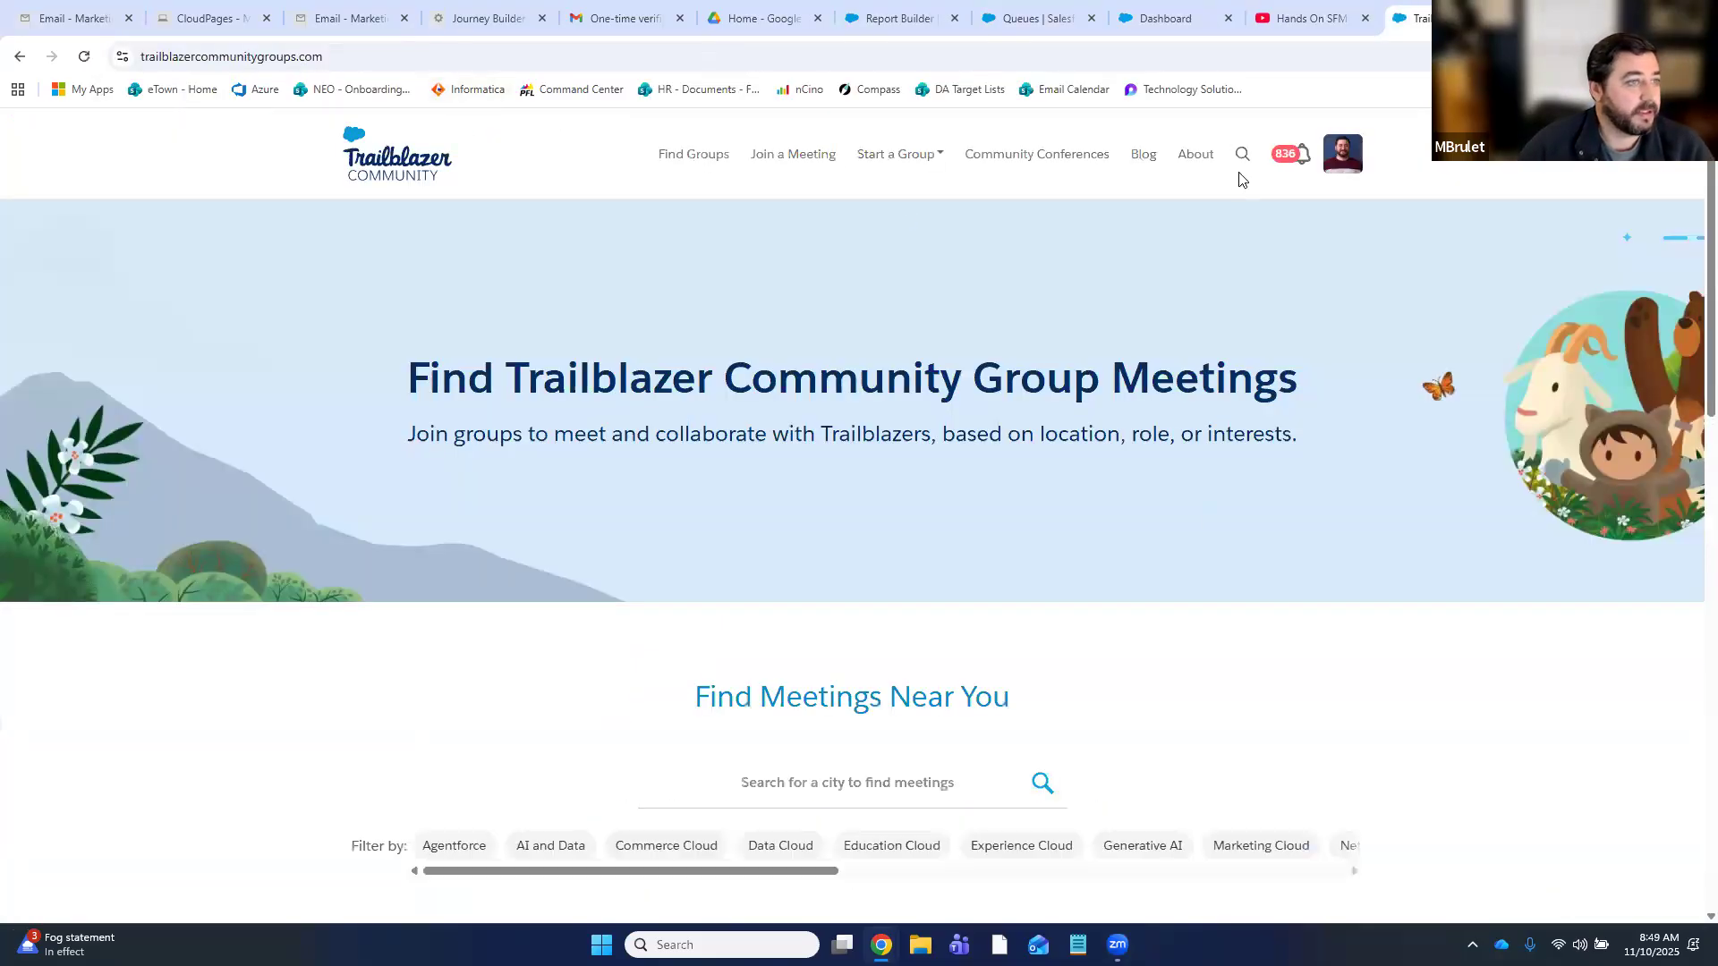
scroll(1163, 537, "down", 6)
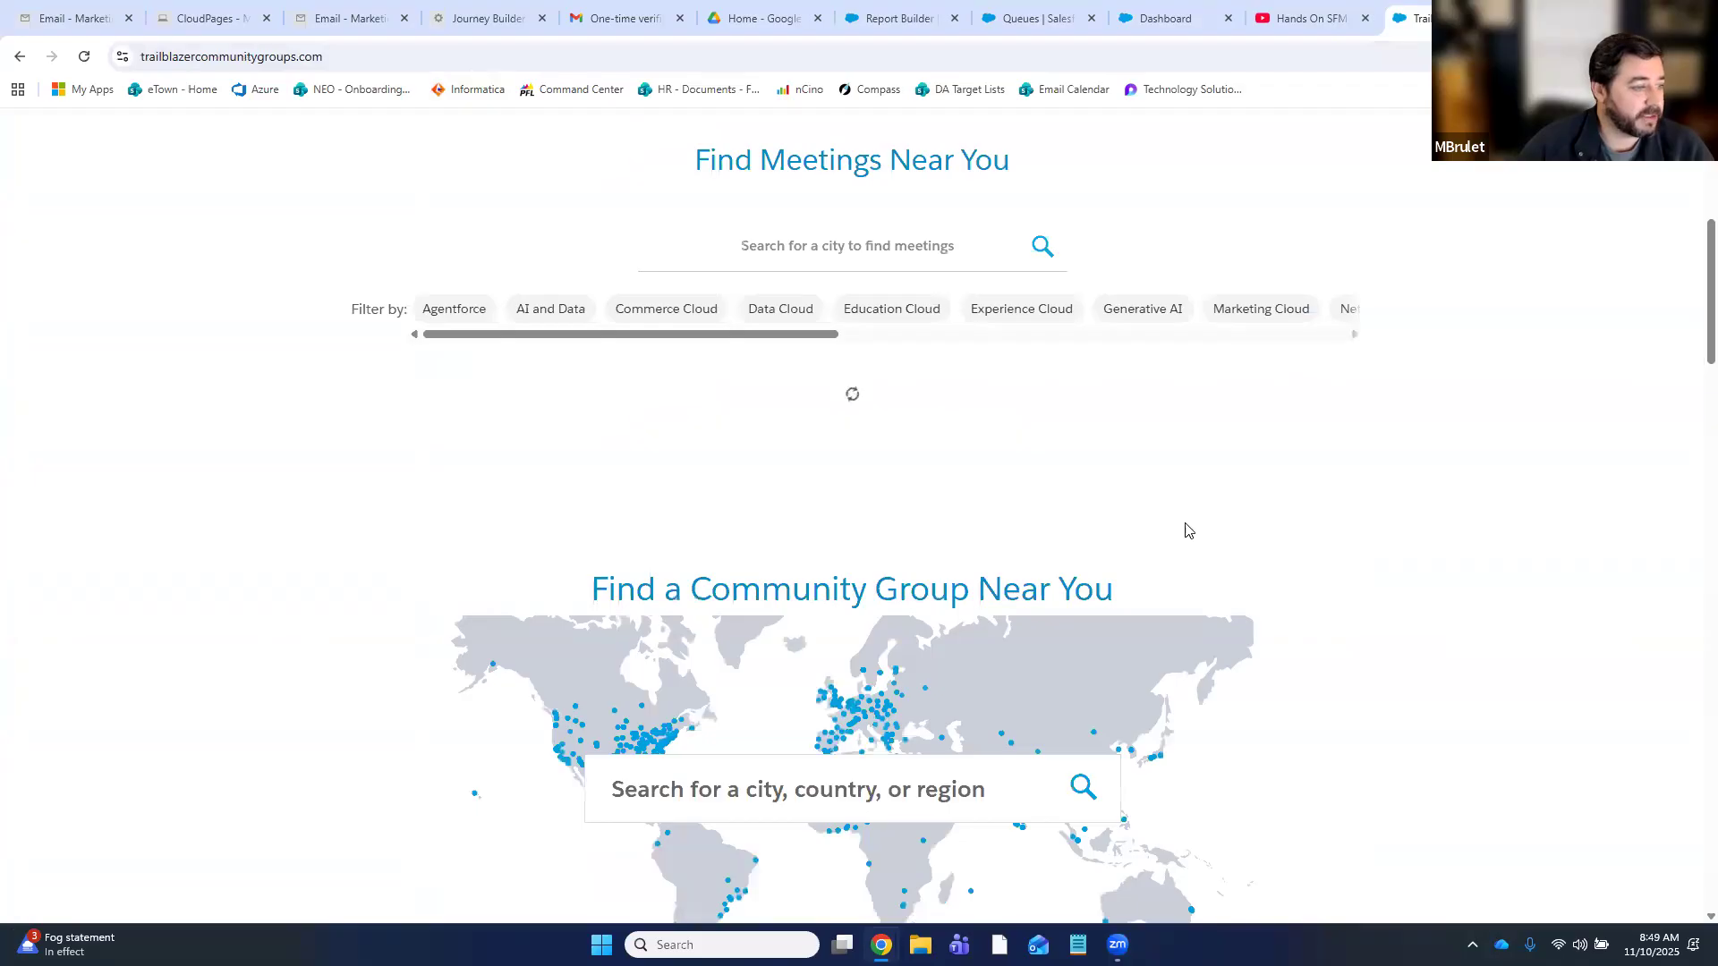
scroll(1199, 501, "up", 6)
- Go to My RSVPs, try the Nov 10 session's meeting link, cancel the launch prompt, and return
left_click(1342, 172)
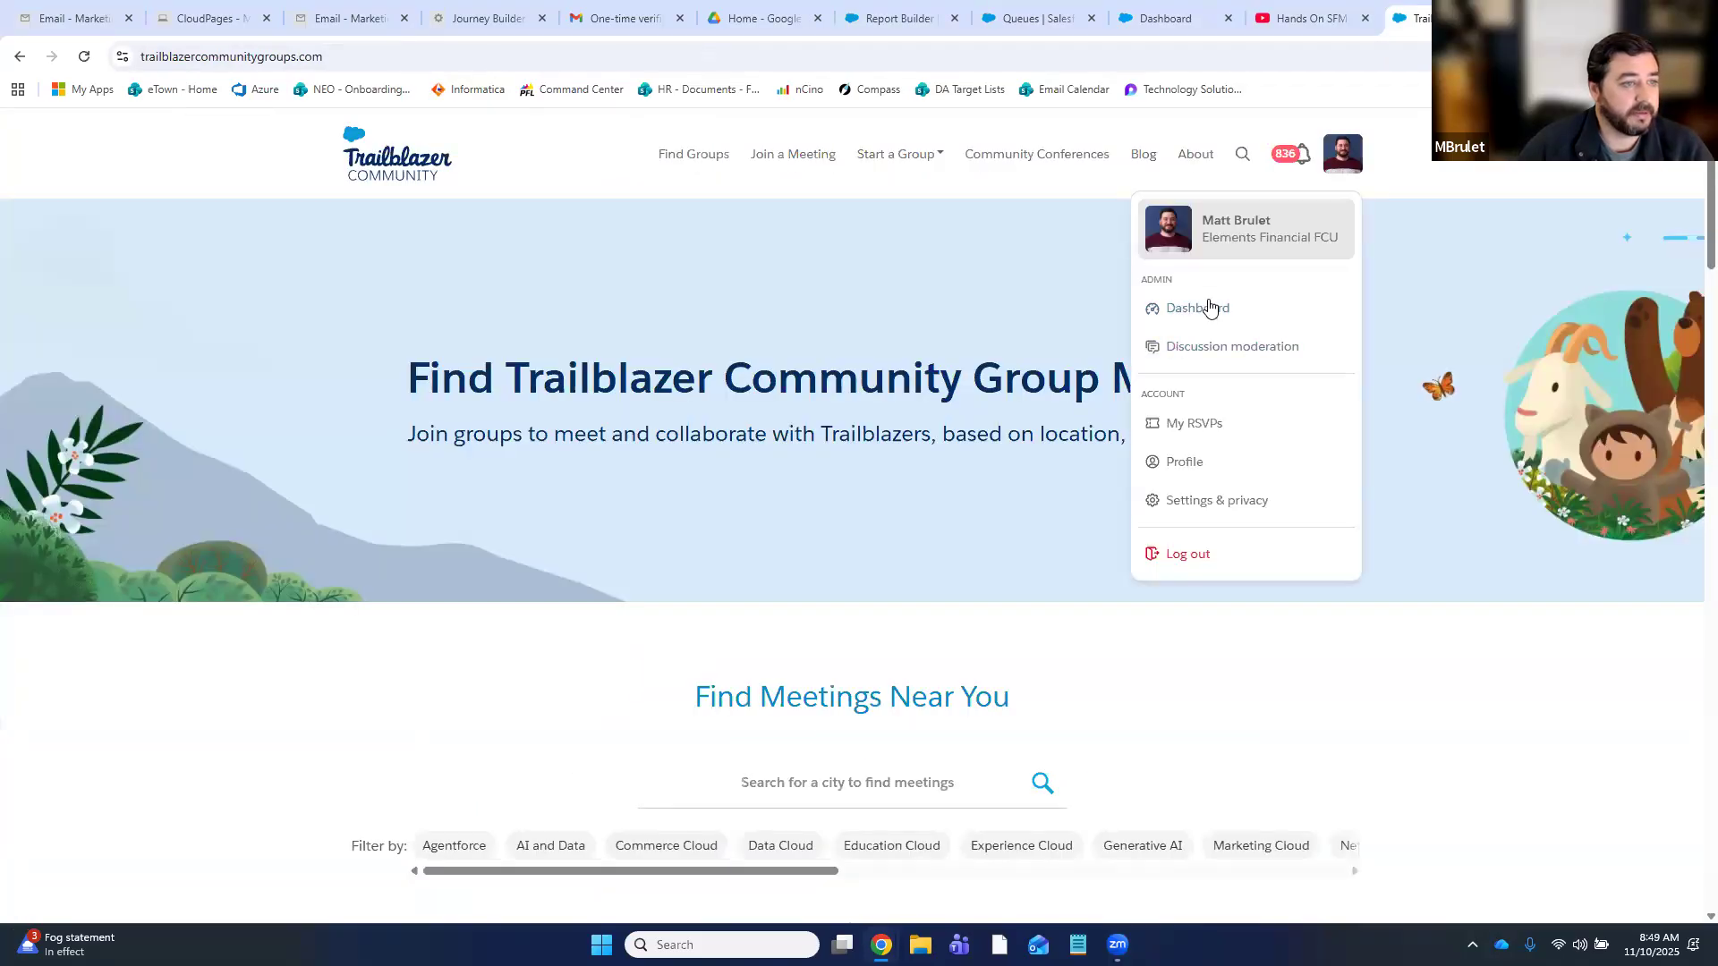
left_click(1179, 425)
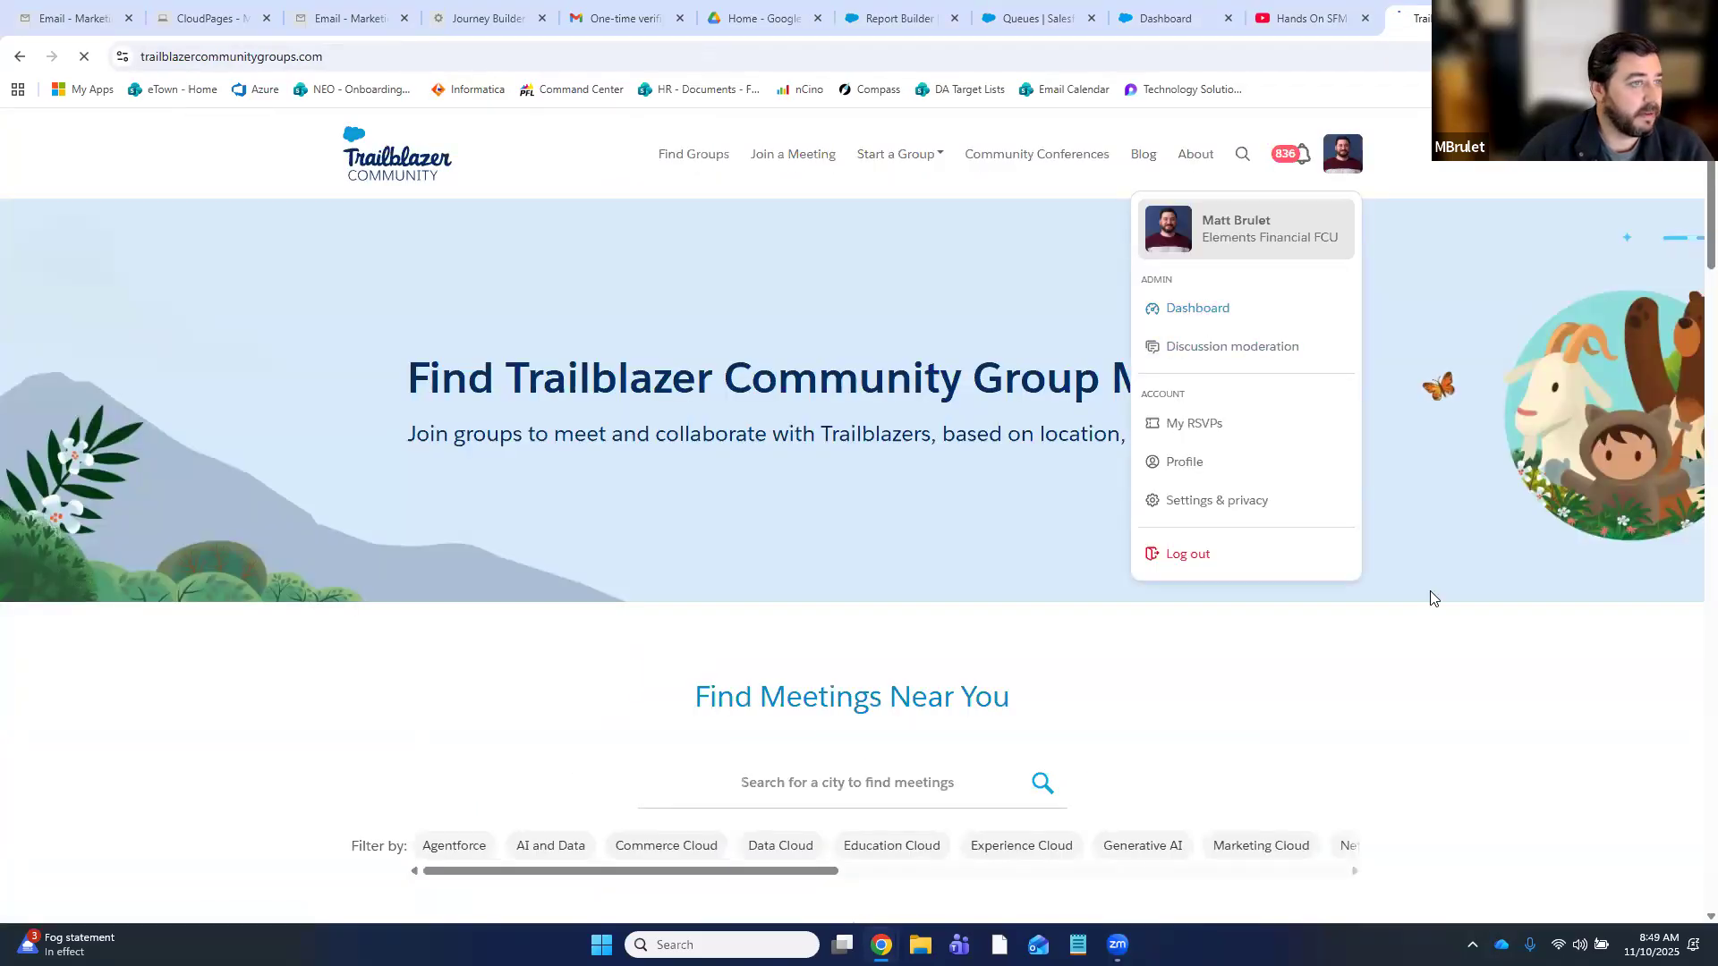
scroll(697, 626, "down", 5)
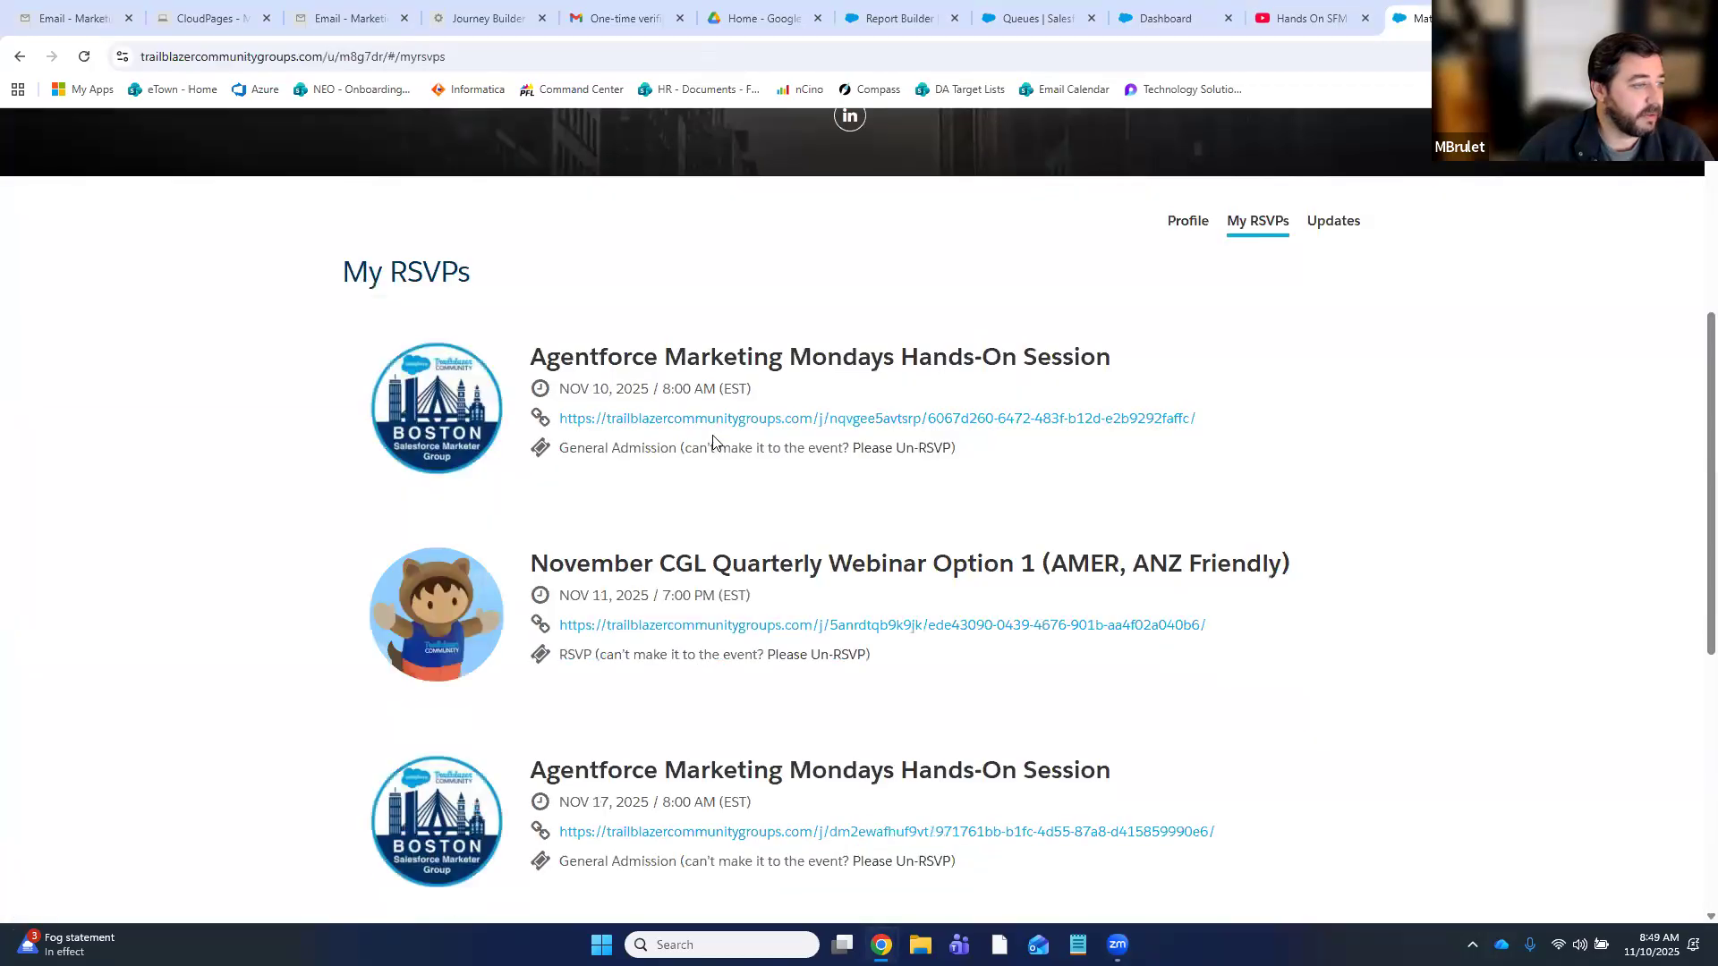
left_click(738, 425)
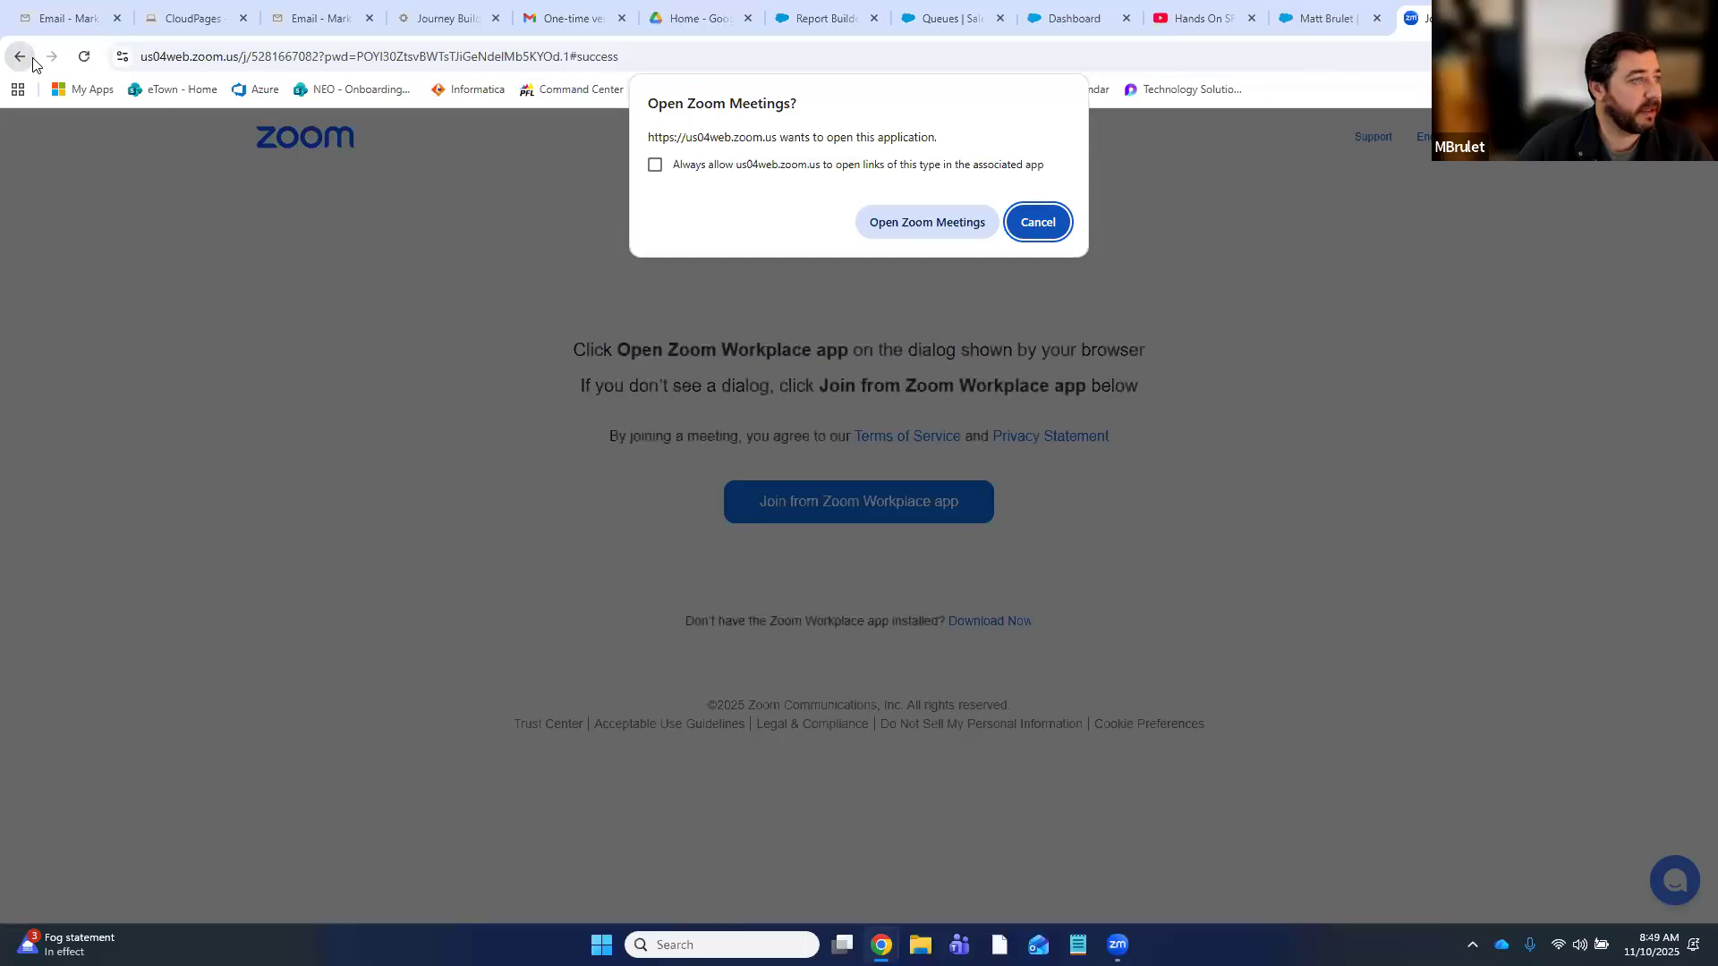
left_click(1039, 228)
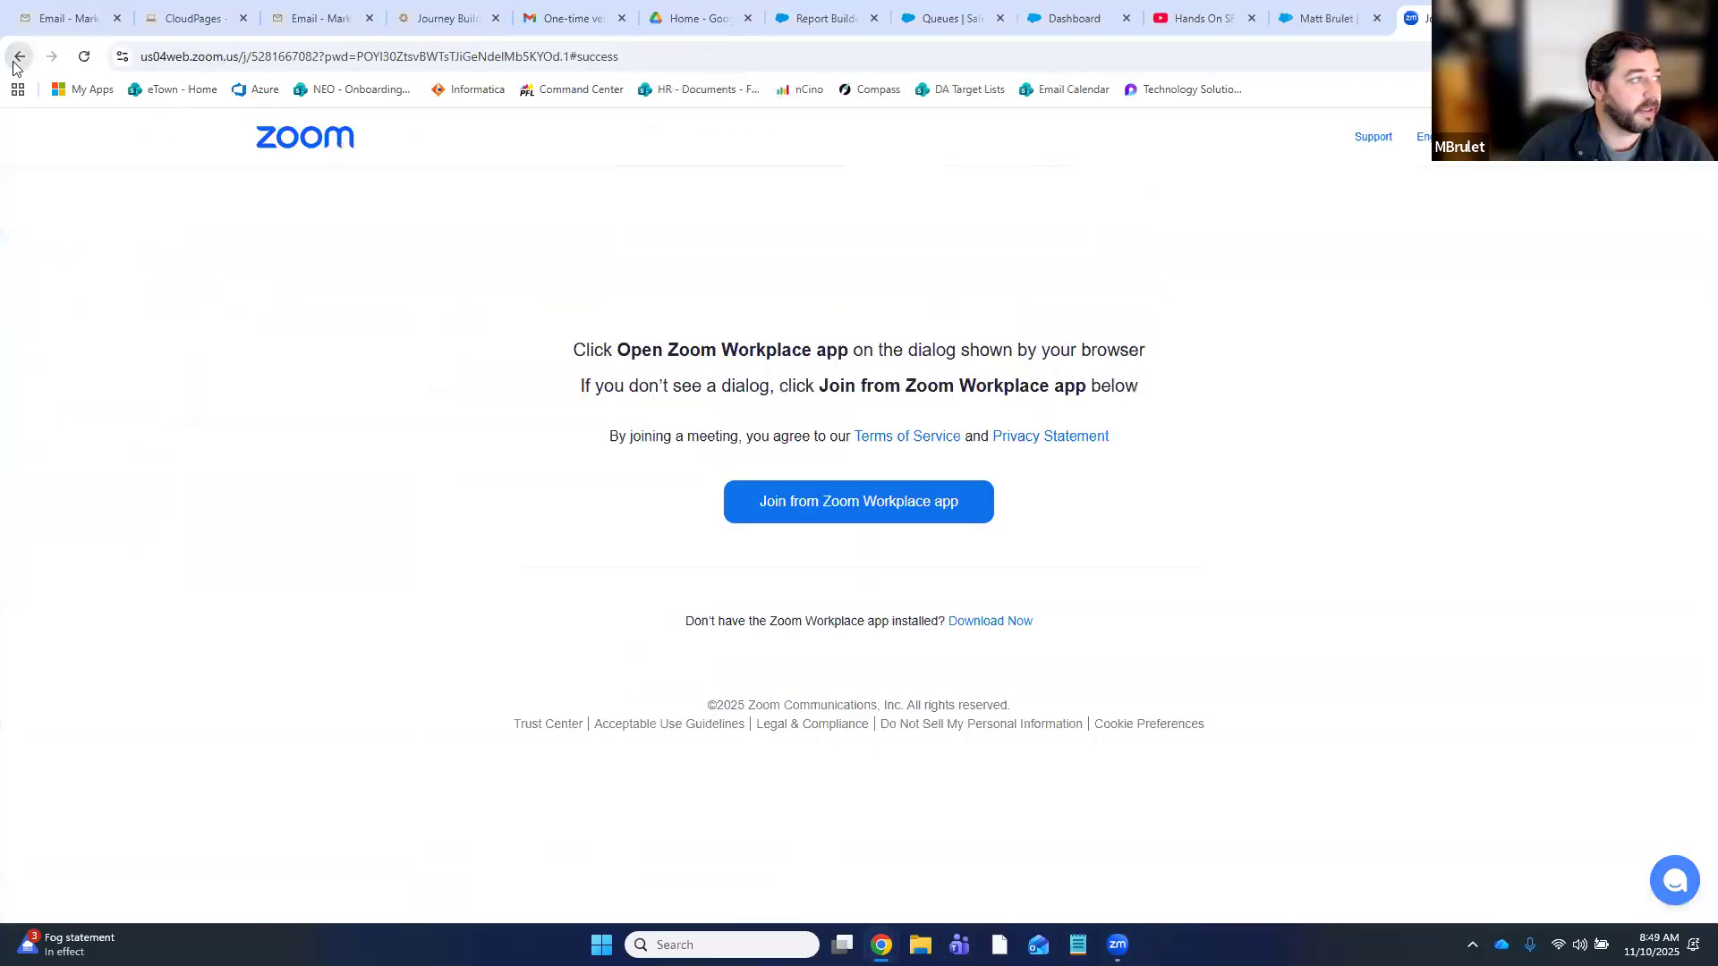
left_click(1326, 18)
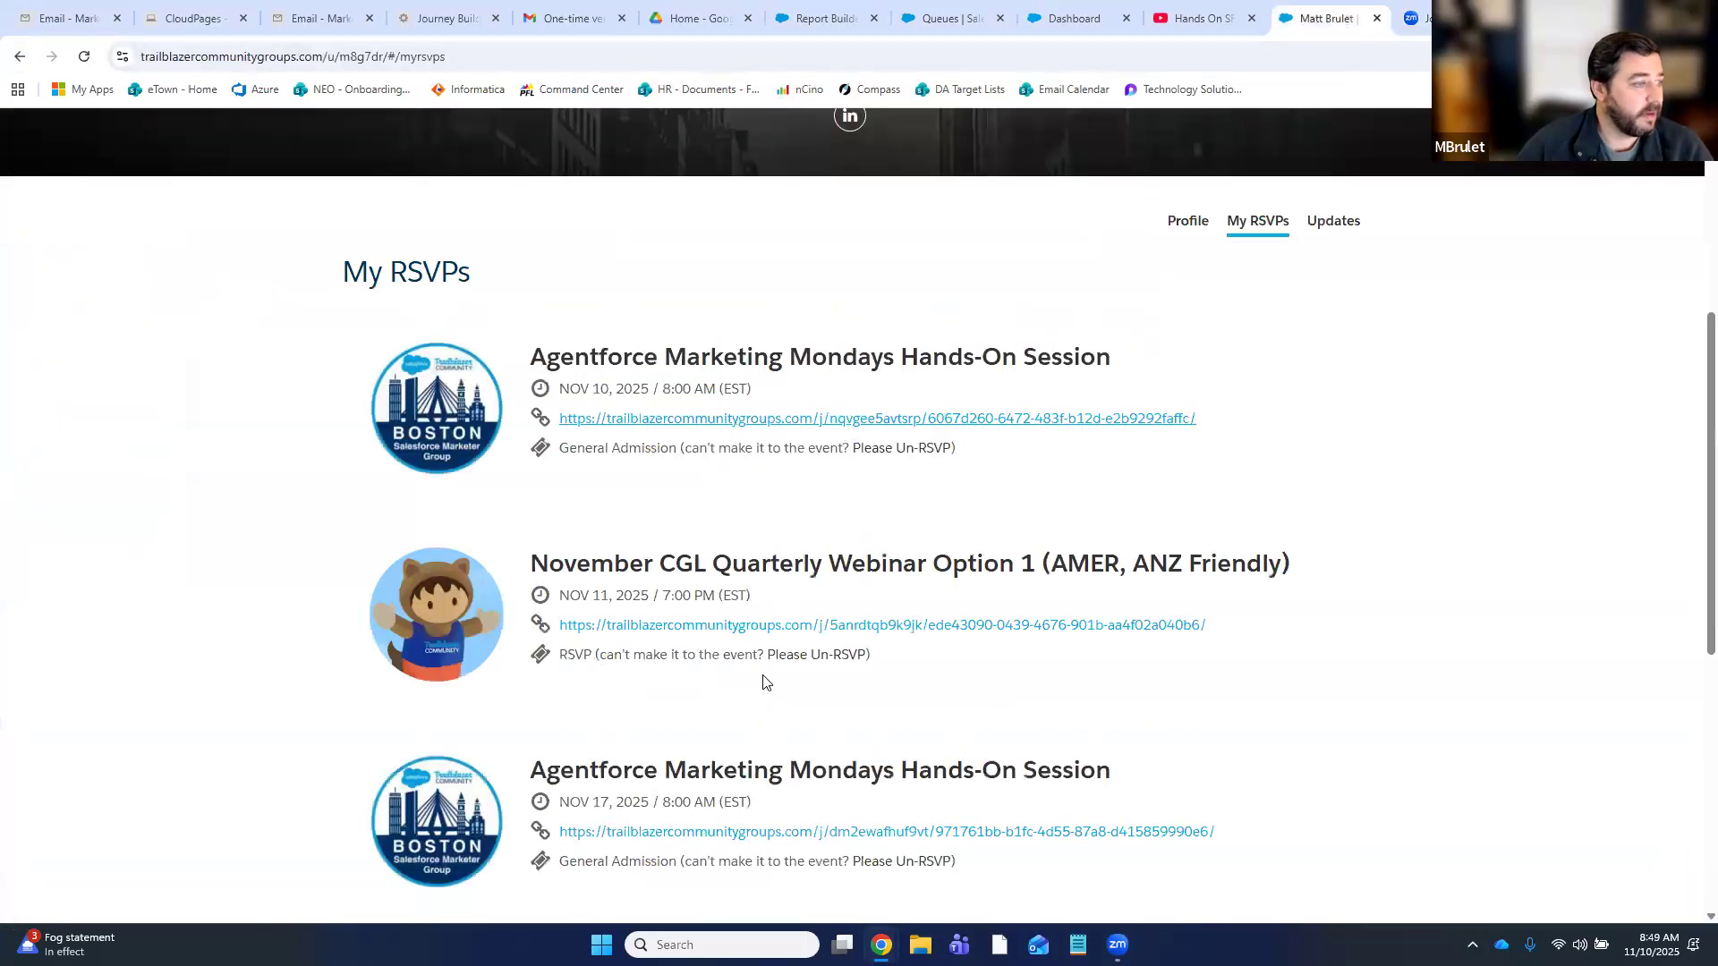
scroll(879, 775, "down", 2)
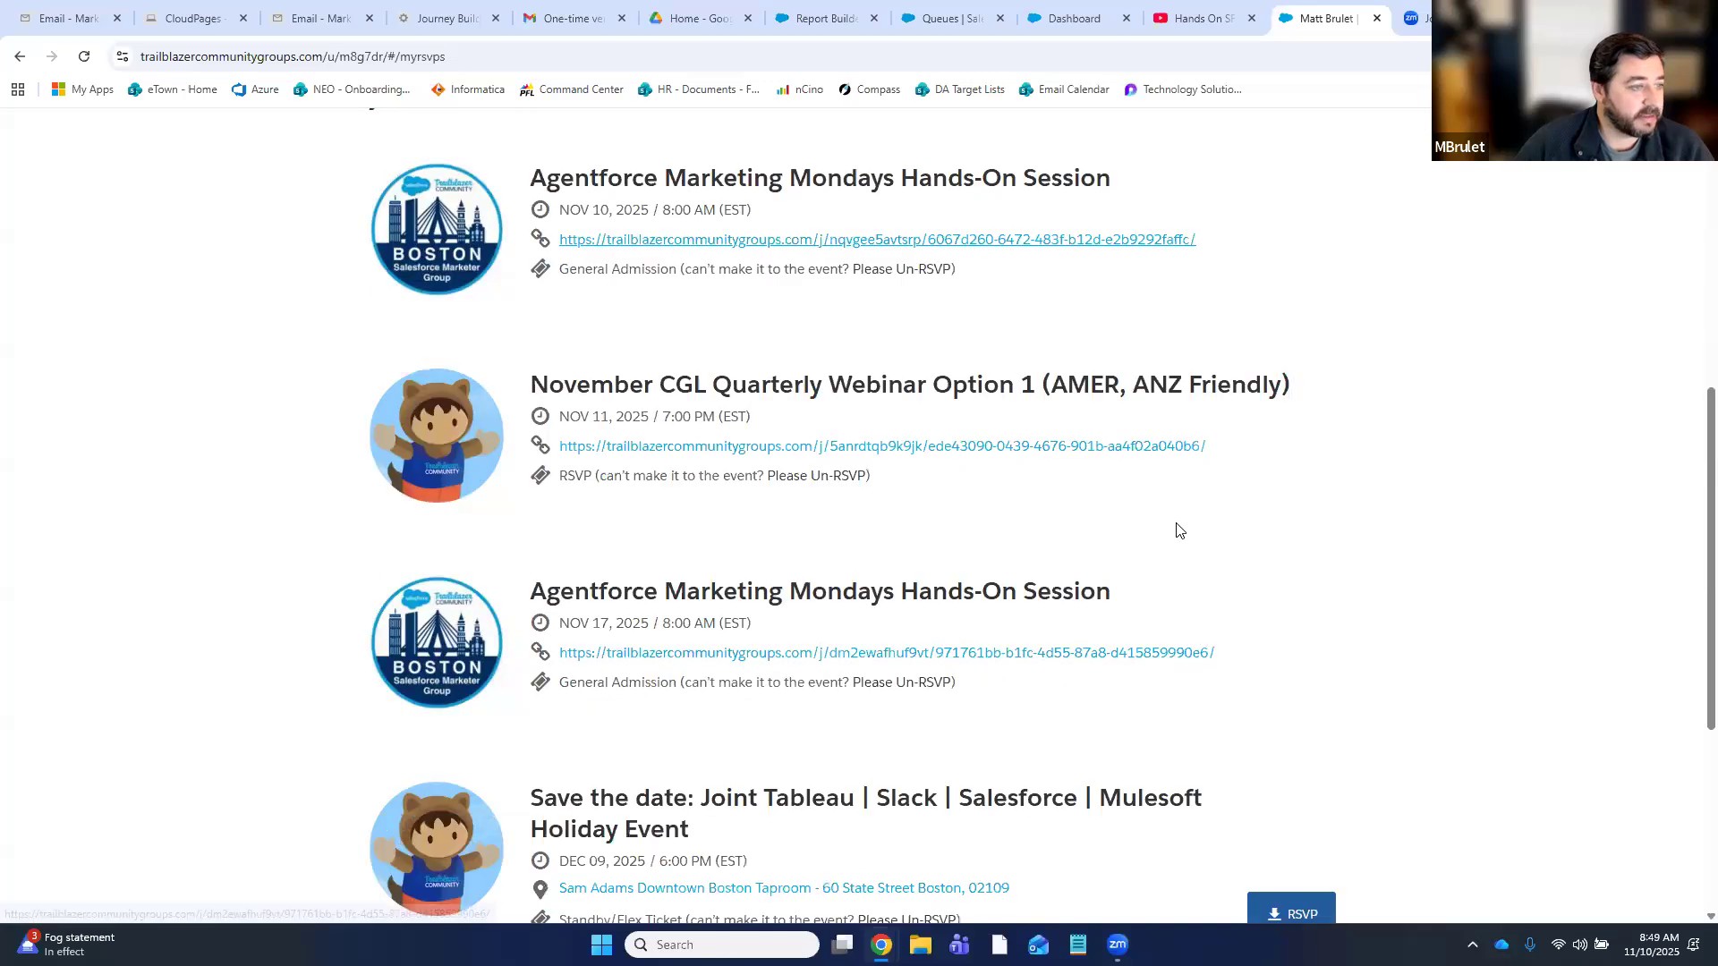
- Open the Nov 17 session's event details and select its web address
left_click(797, 662)
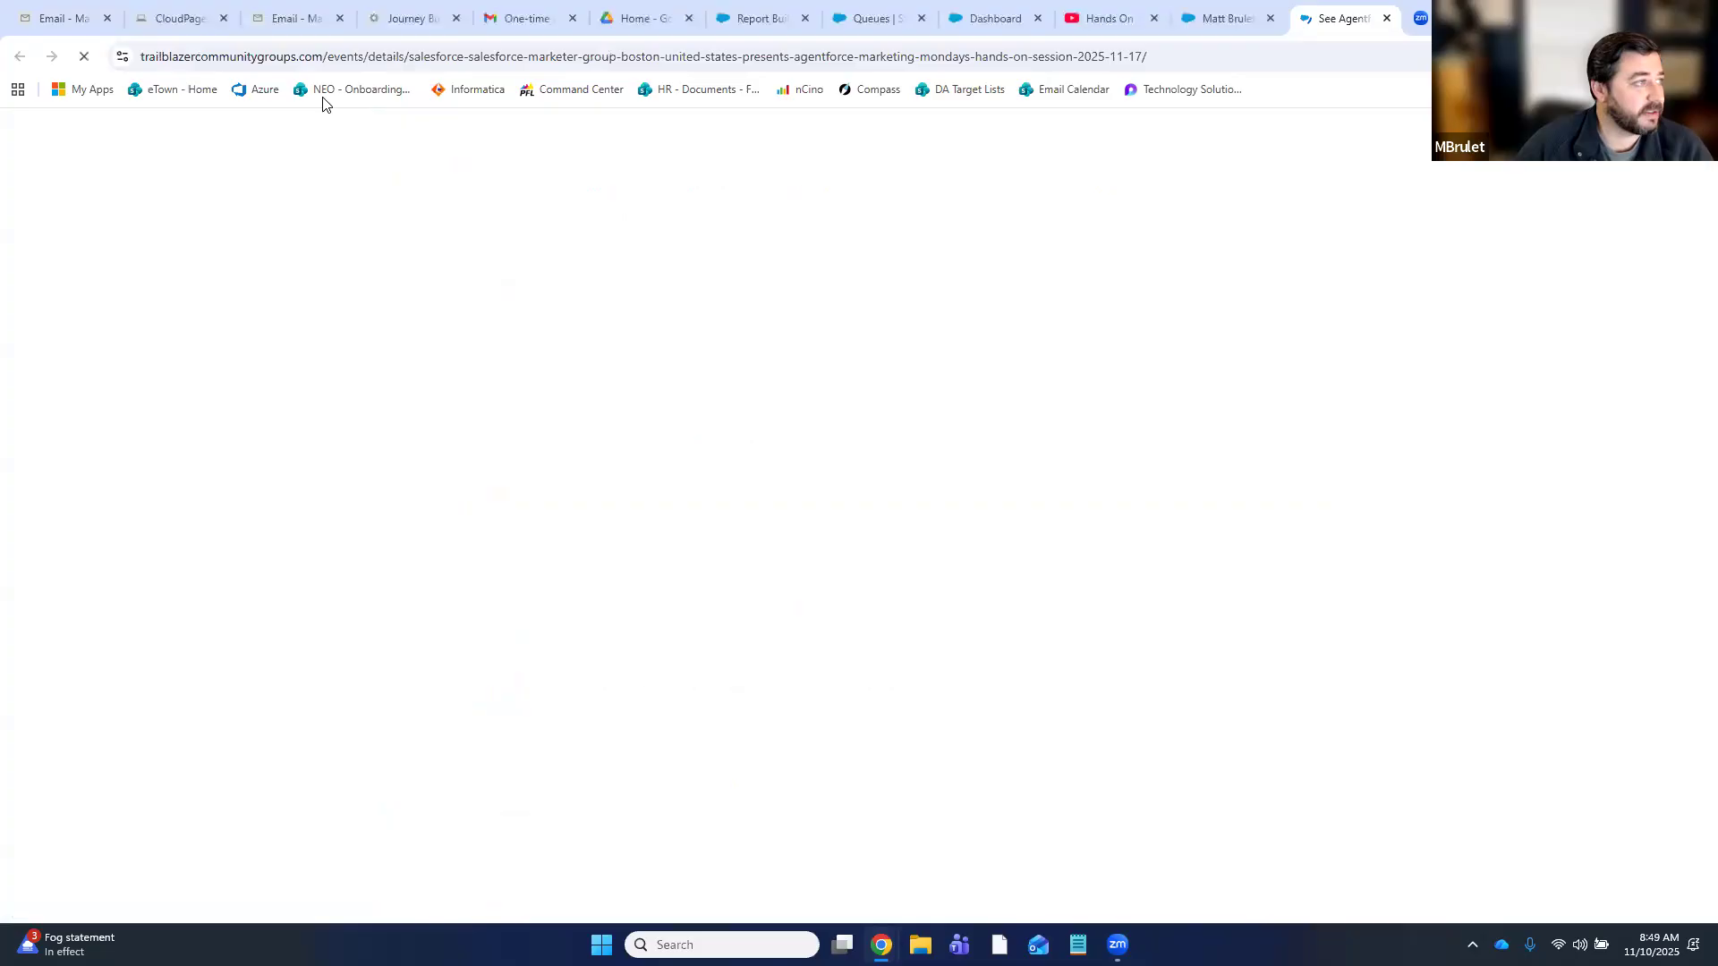
left_click(411, 54)
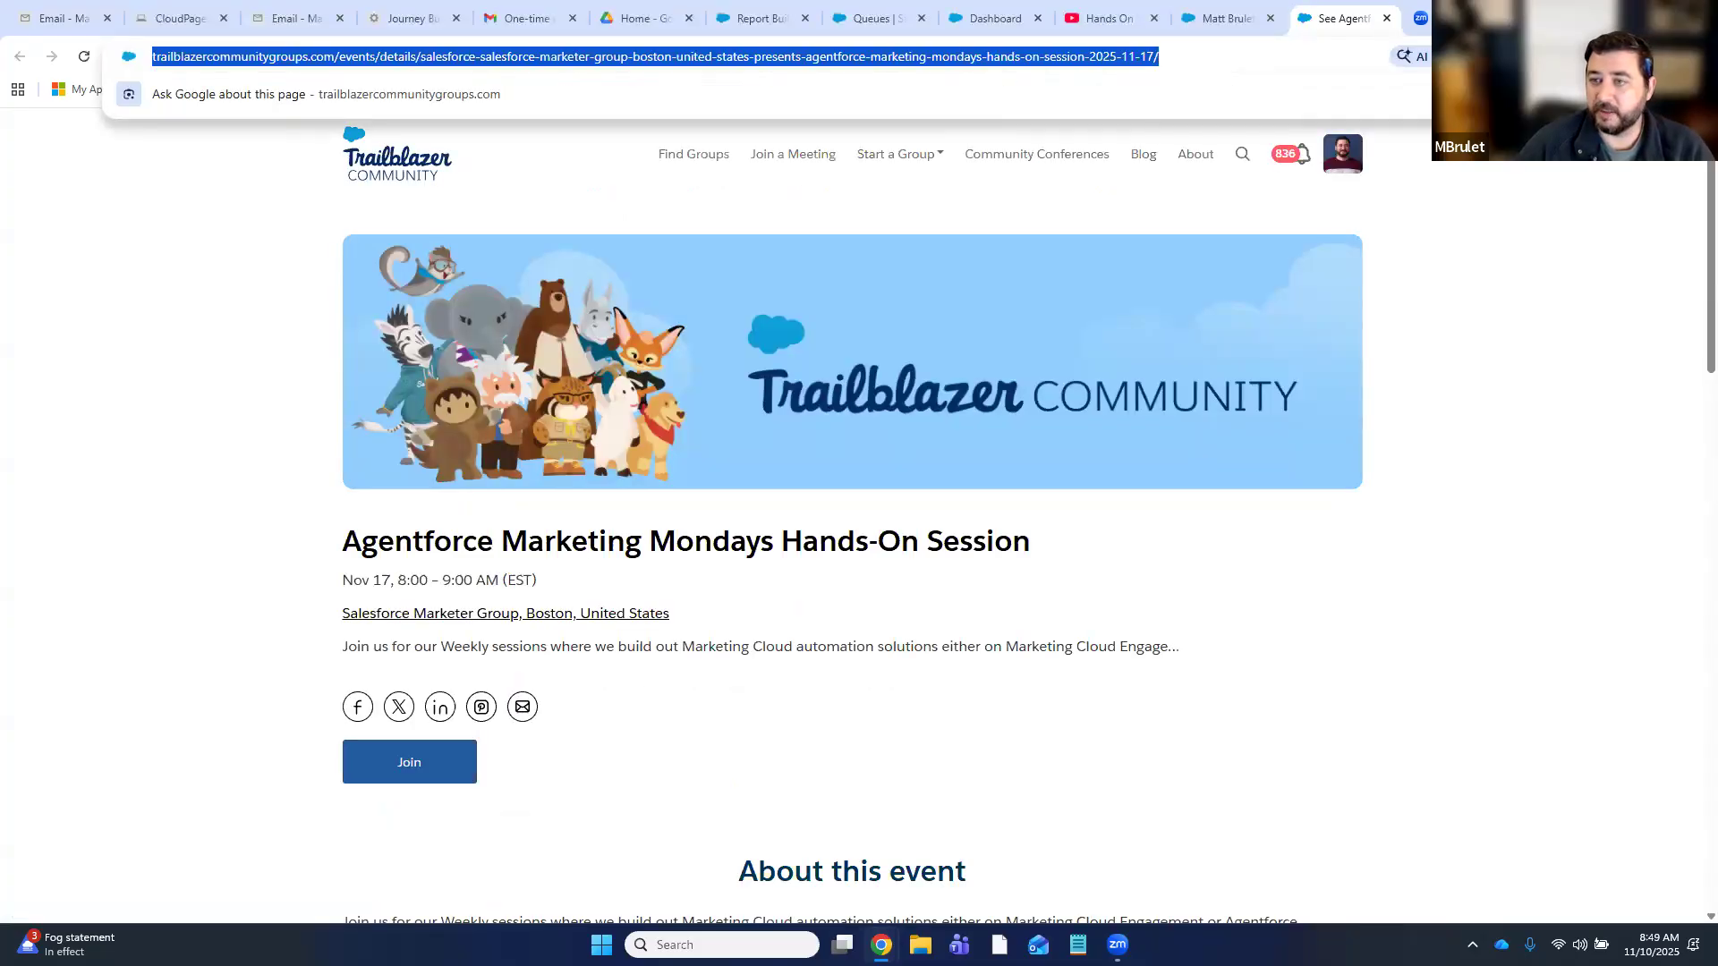
key("alt+Tab")
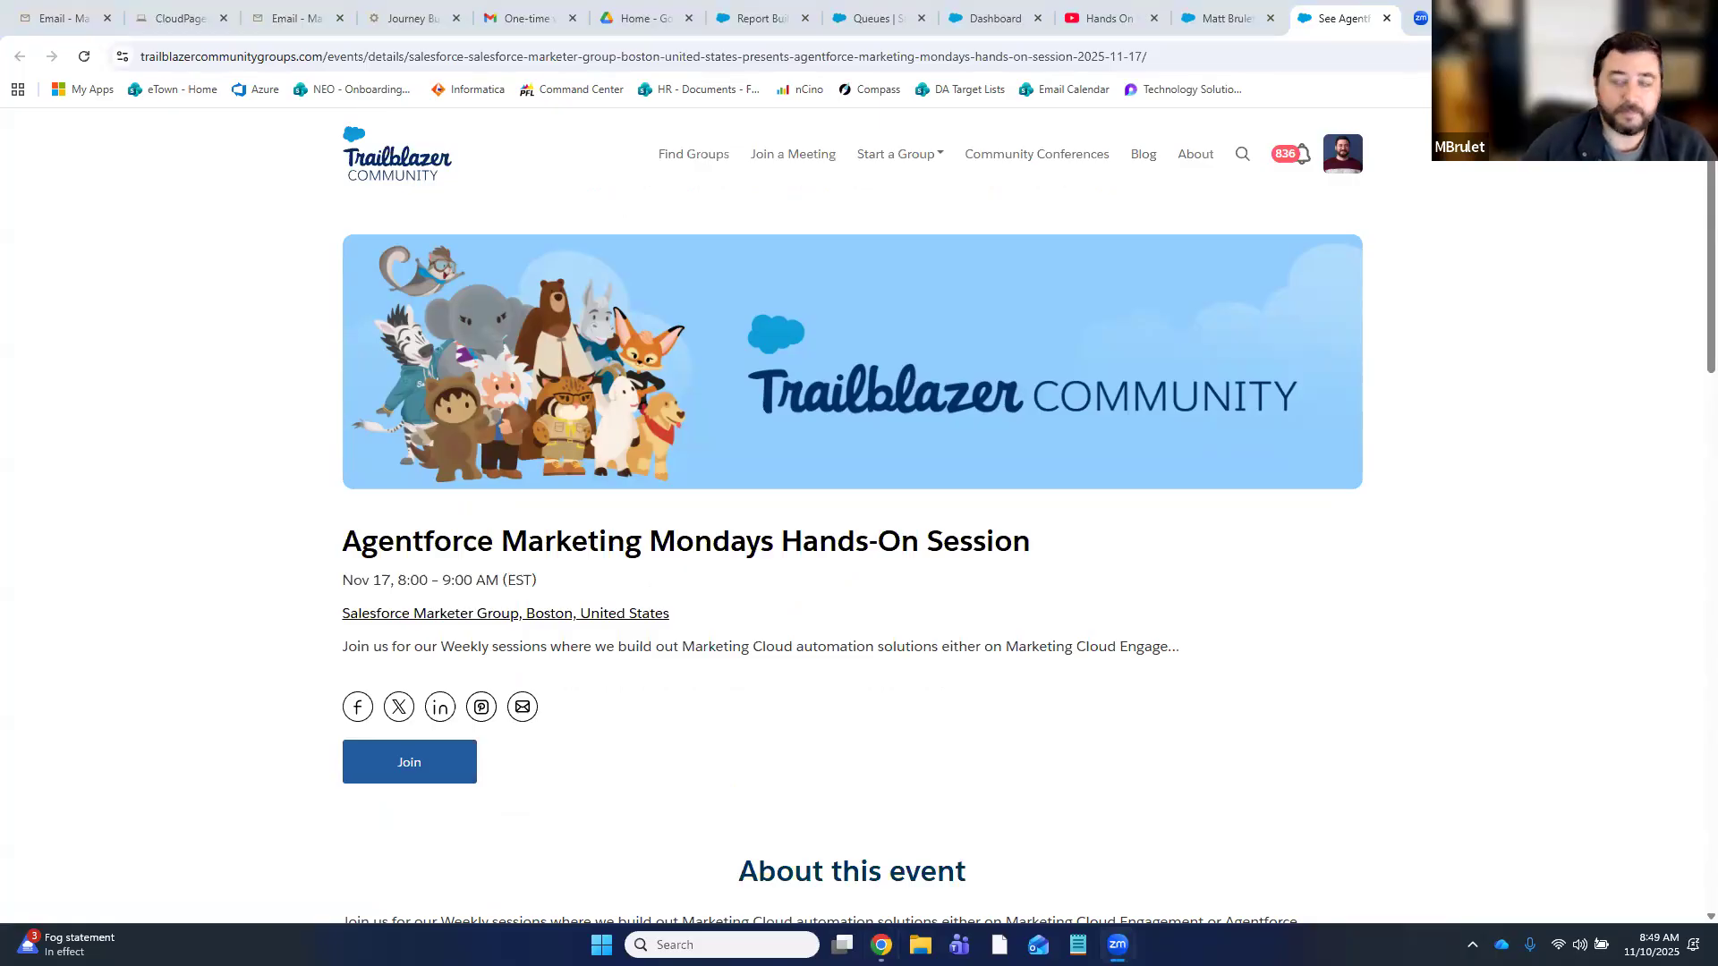
- Open the Salesforce Marketer Group, Boston page and scroll down to its upcoming events
left_click(548, 614)
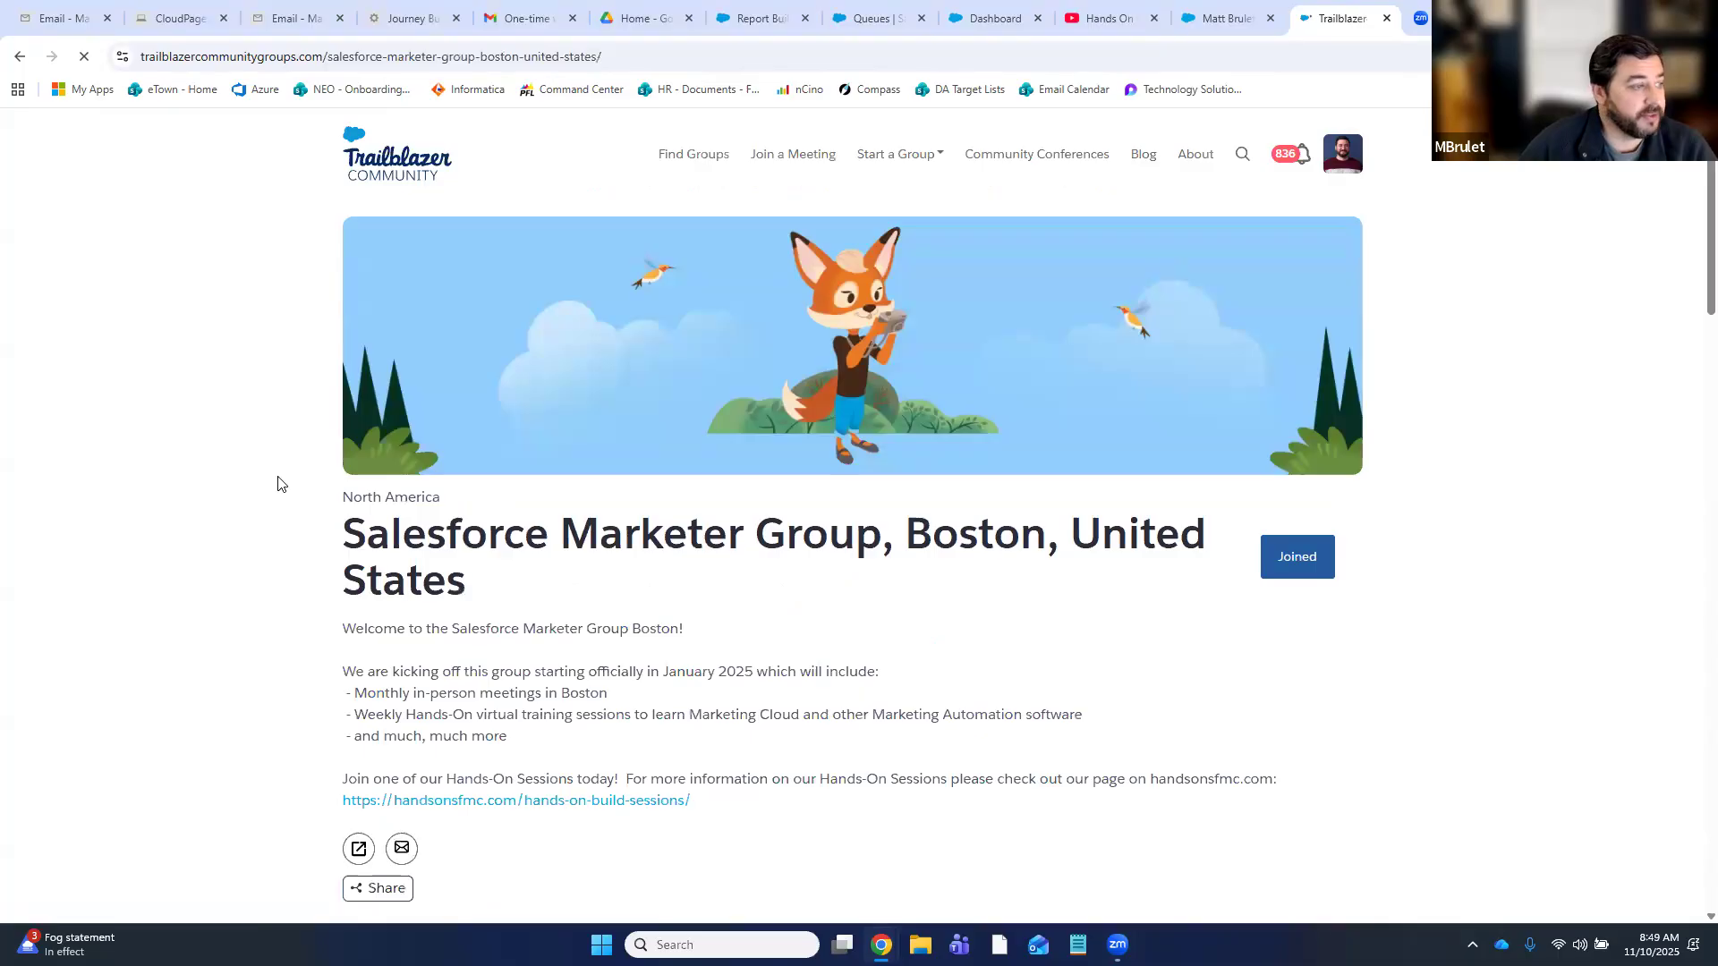
scroll(277, 475, "down", 9)
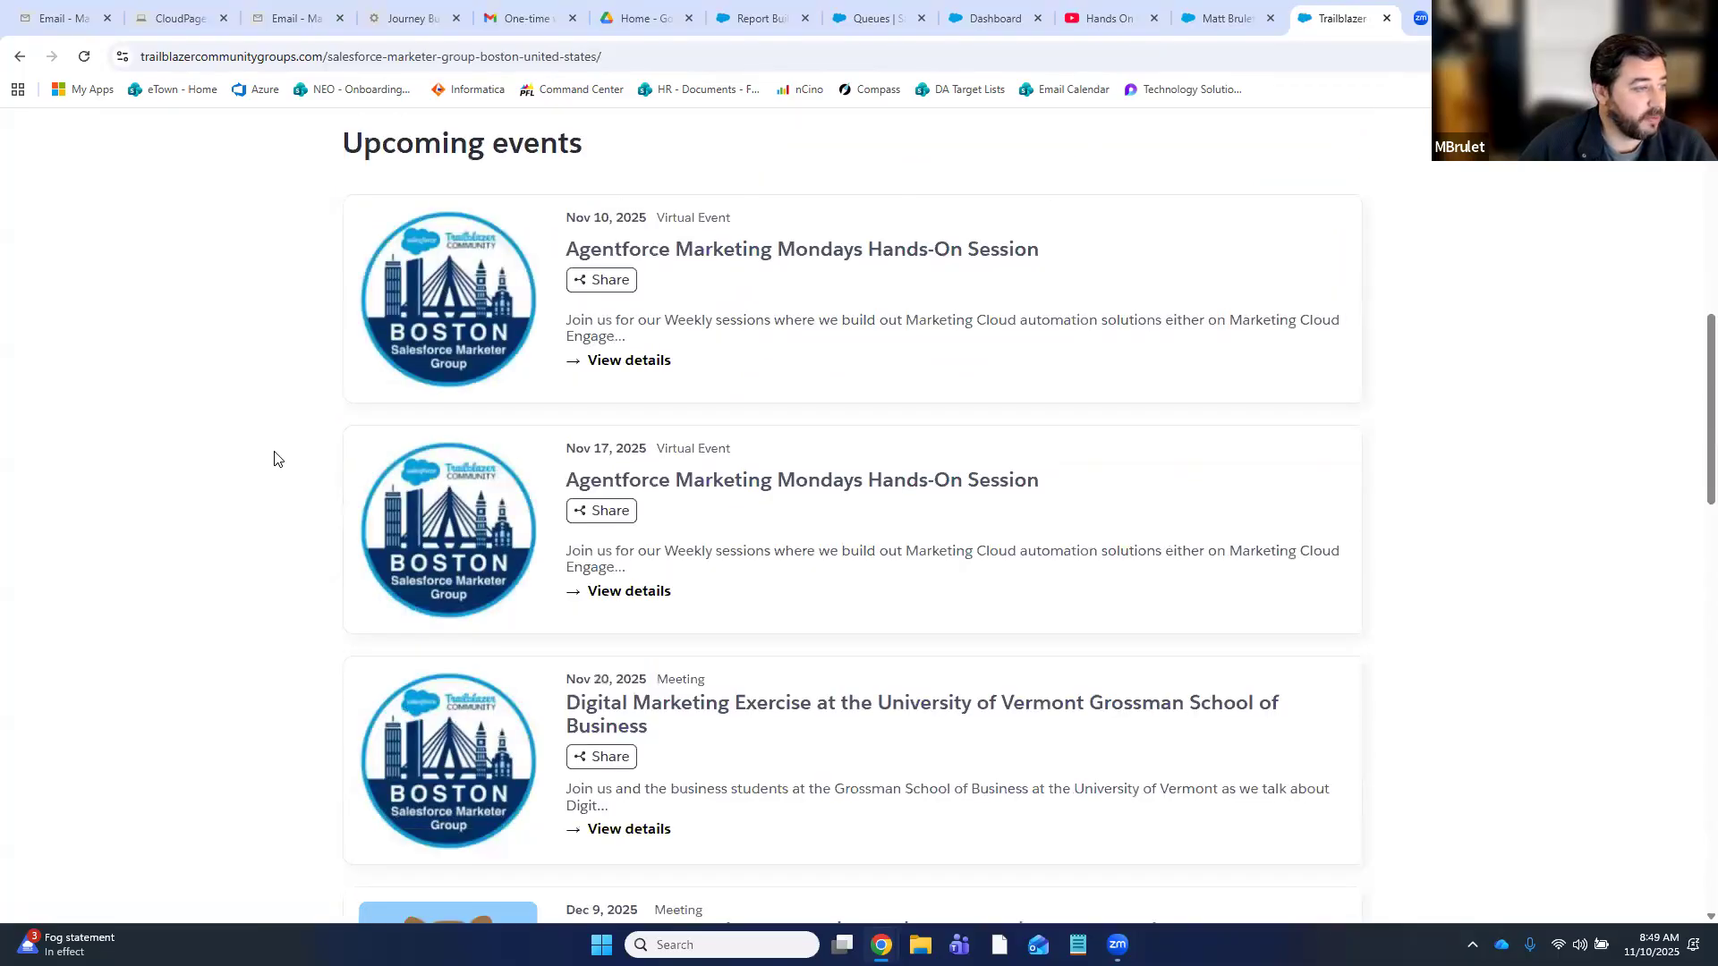
scroll(276, 458, "down", 3)
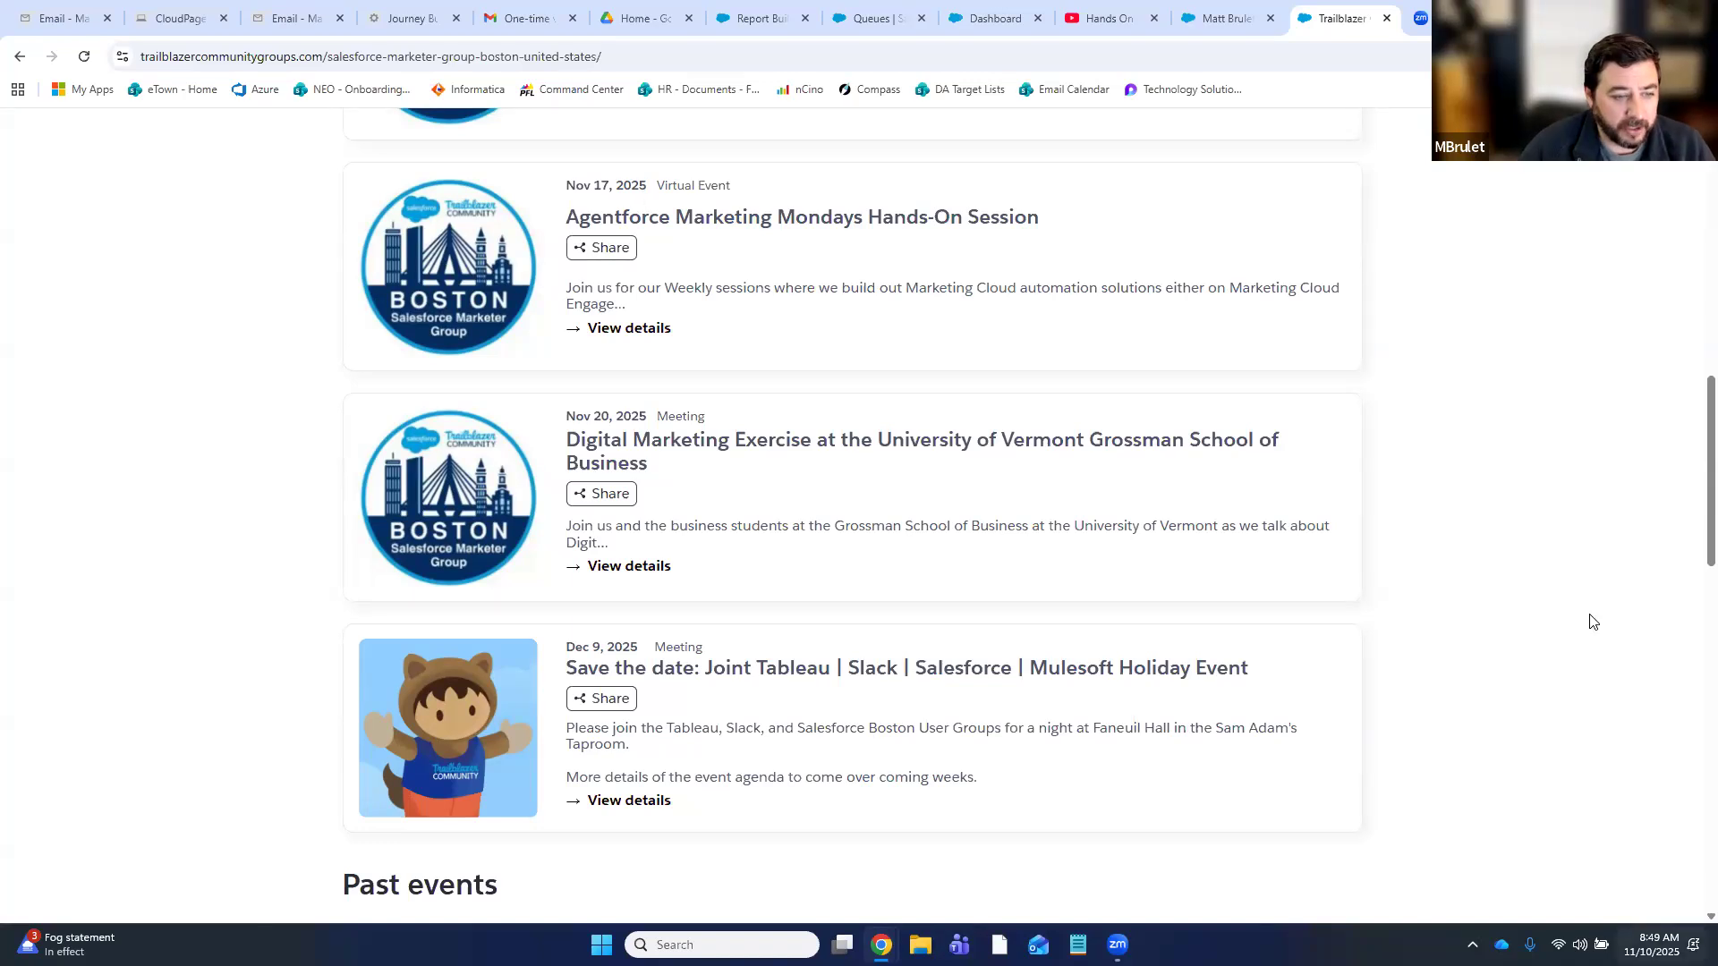
key("super+n")
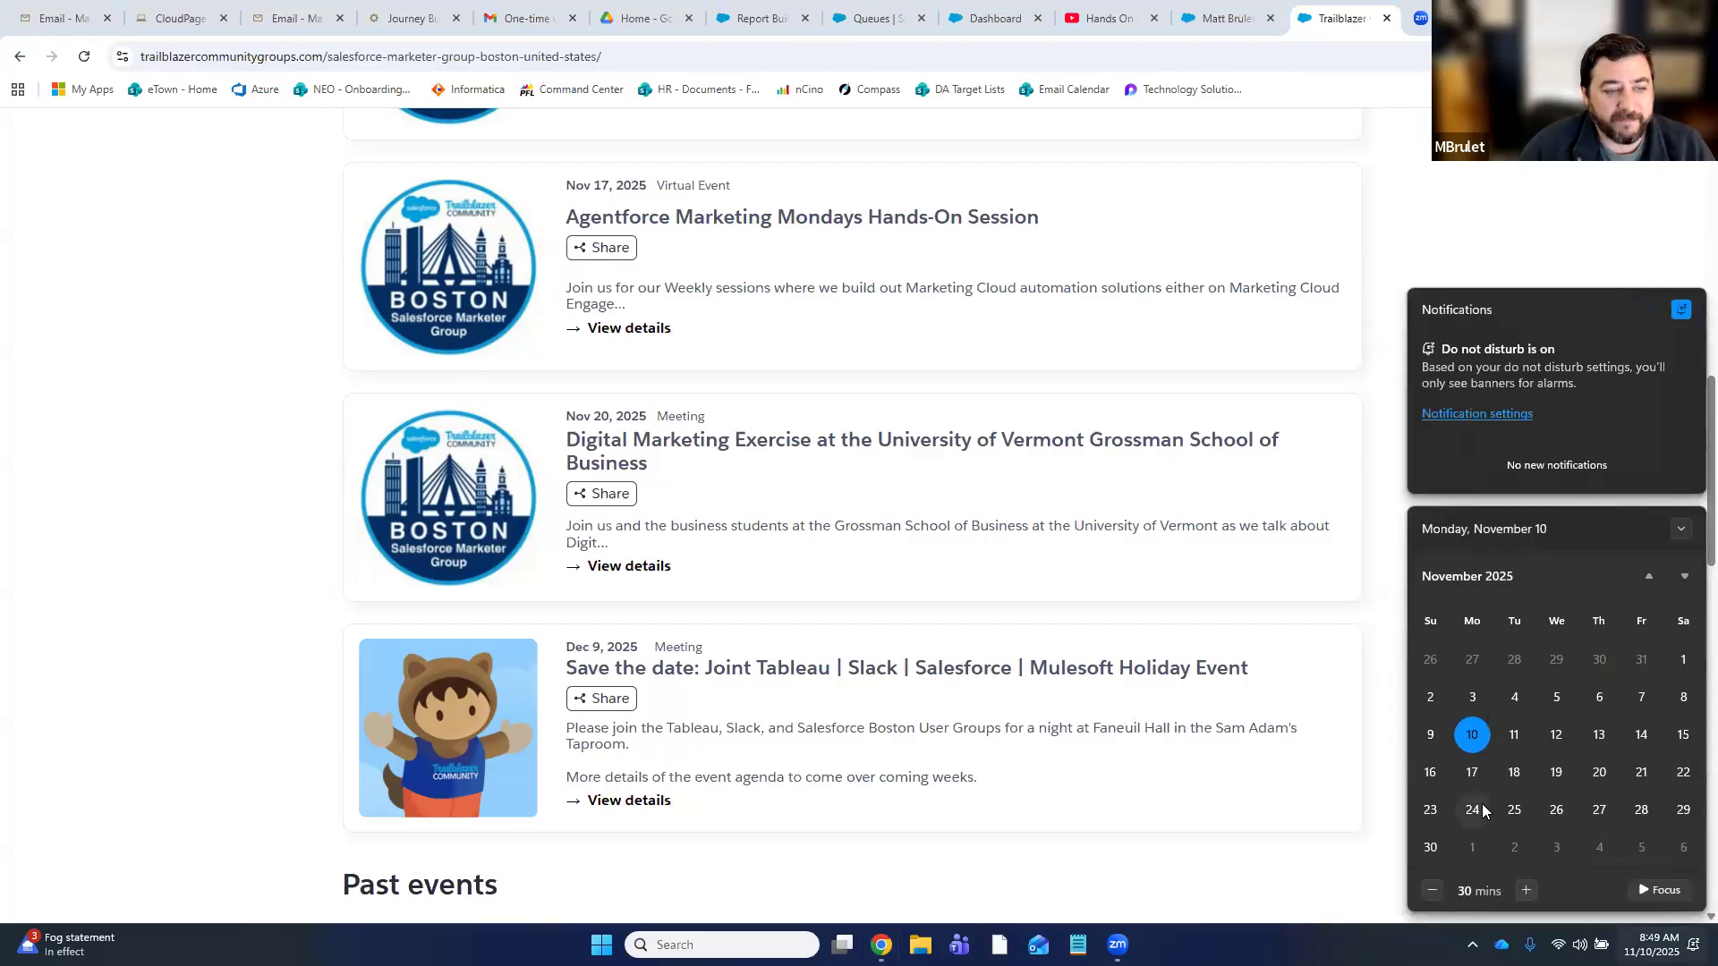
- Dismiss the Windows calendar flyout and select the Boston group page's web address
left_click(1384, 249)
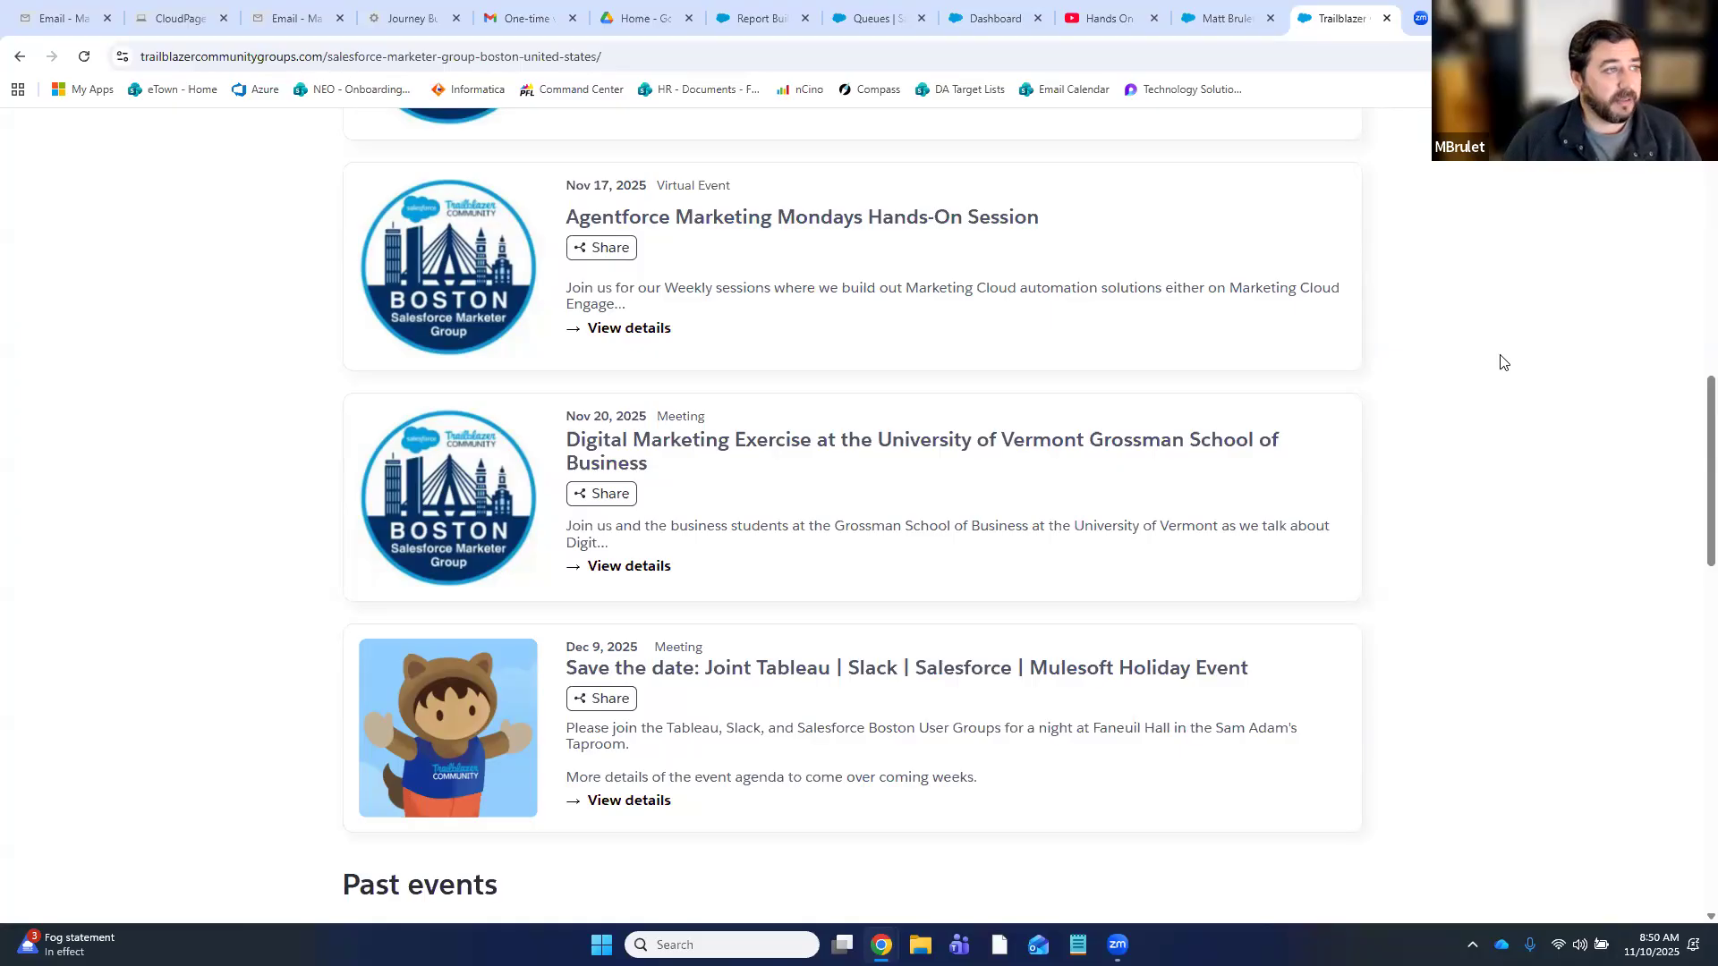
left_click(721, 65)
- Select the Boston group page's address, then move to the Hands On SFMC YouTube channel page
left_click(1575, 385)
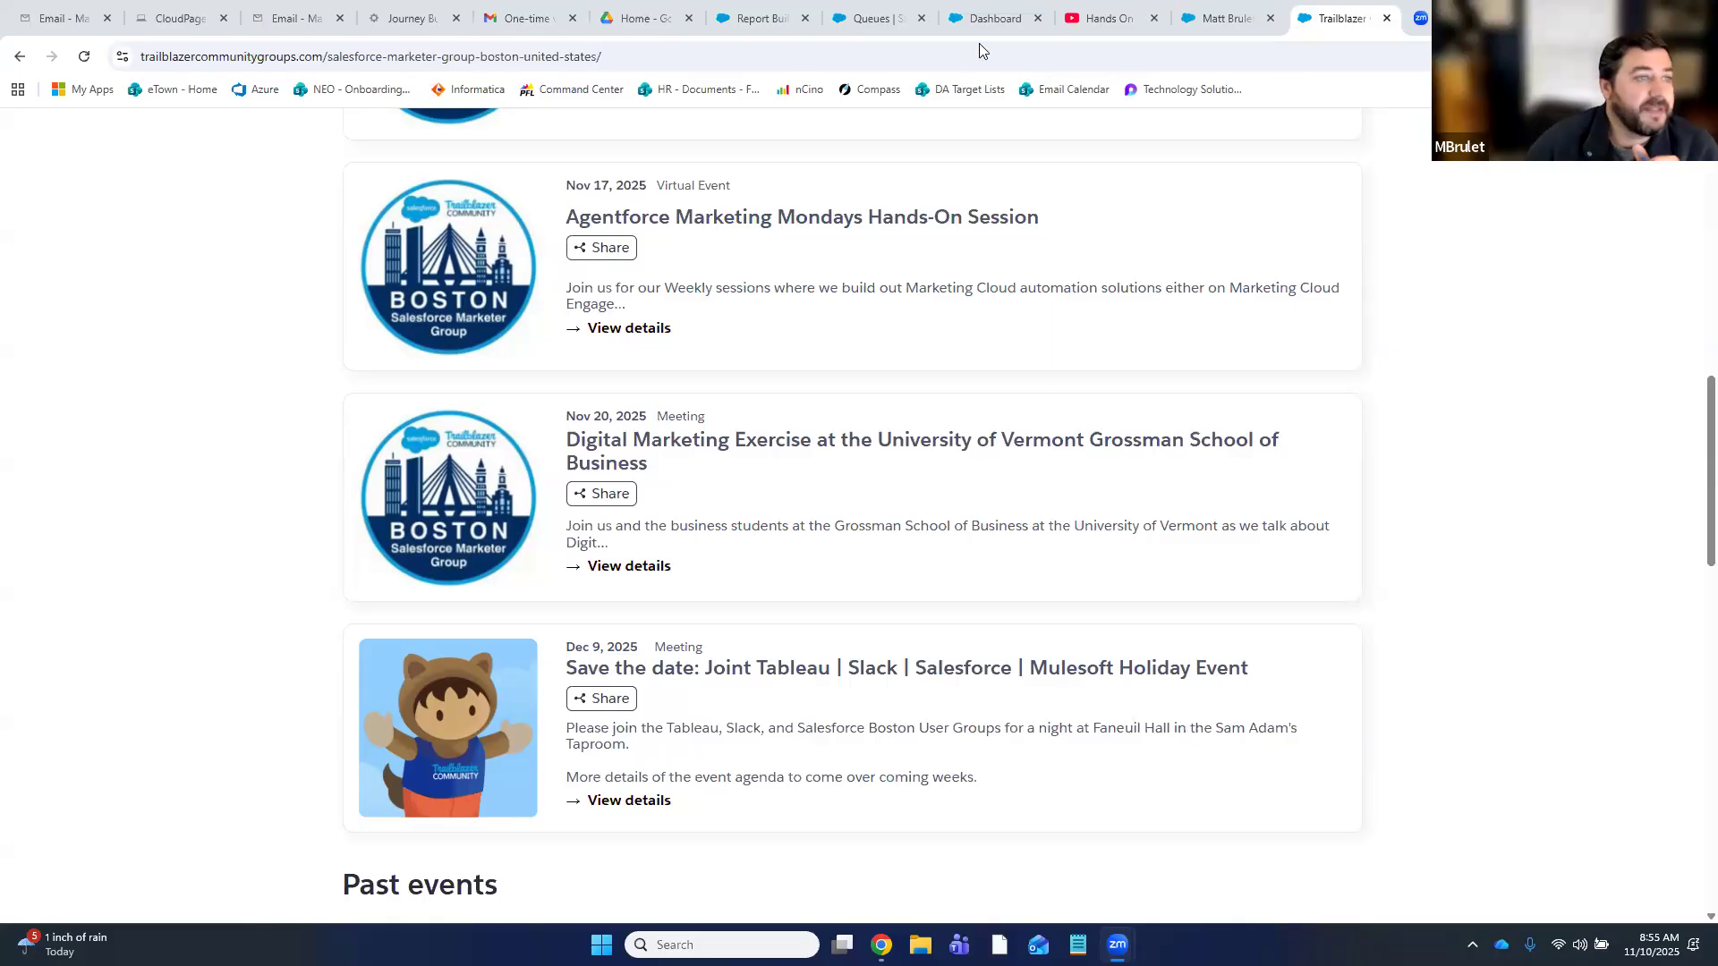
left_click(1126, 32)
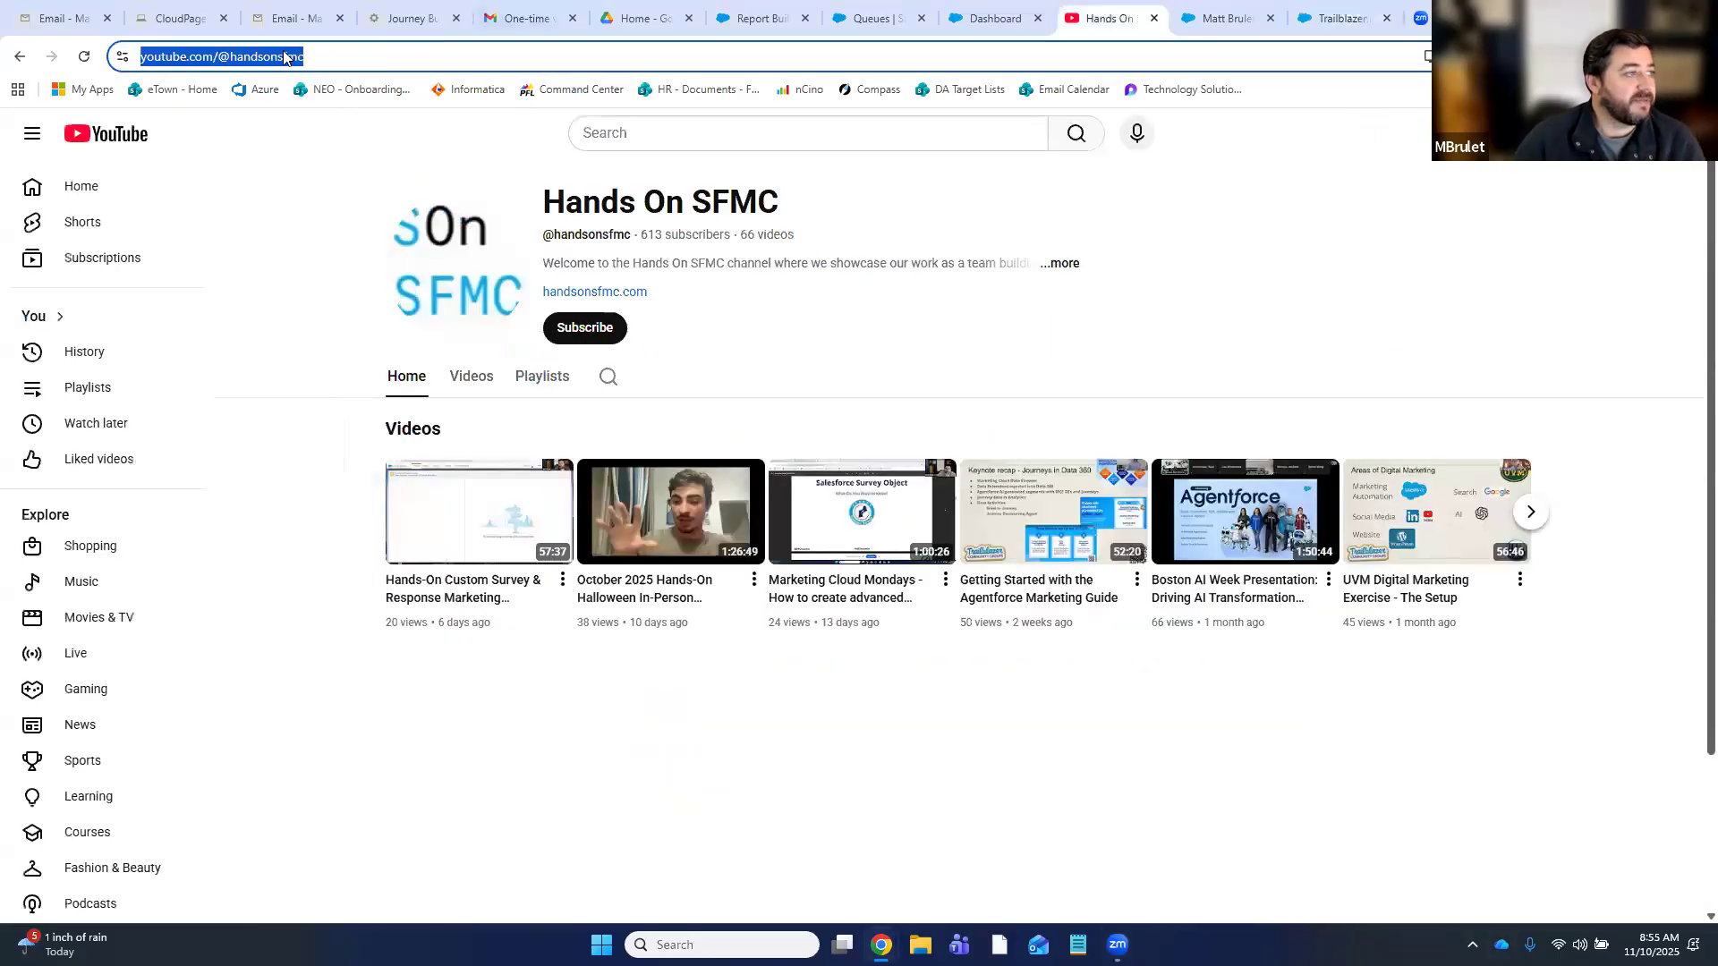
- Copy the Hands On SFMC channel page's URL from the address bar
right_click(286, 56)
left_click(370, 220)
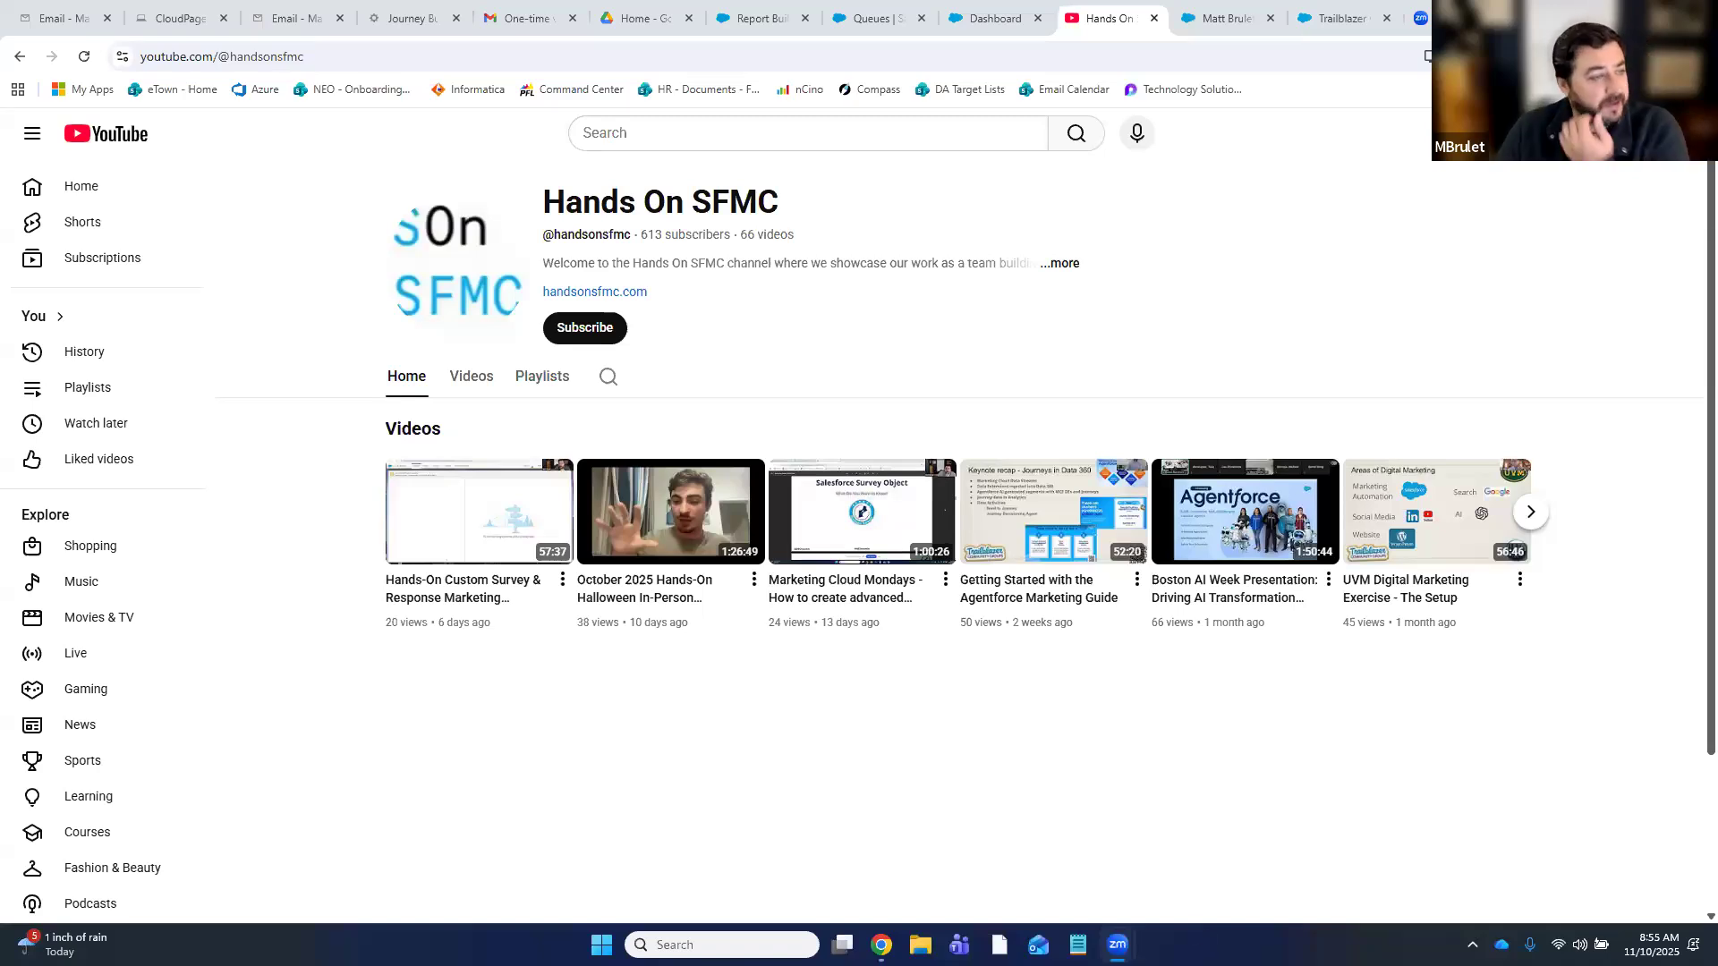
mouse_move(864, 617)
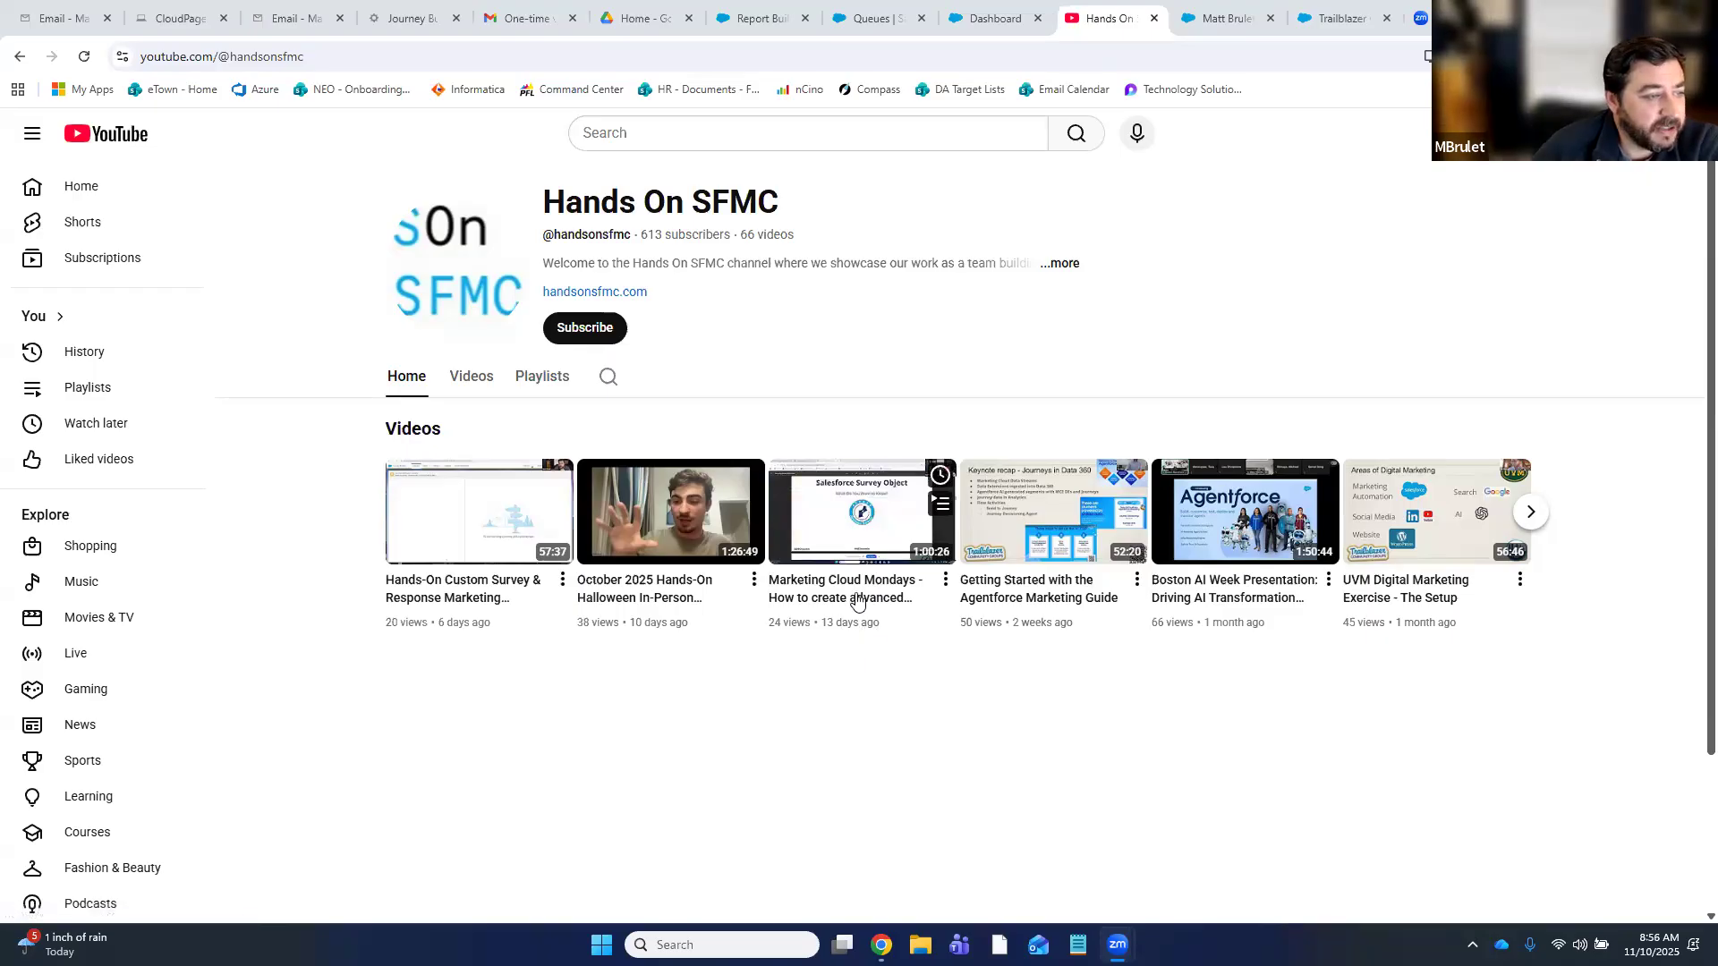
mouse_move(663, 601)
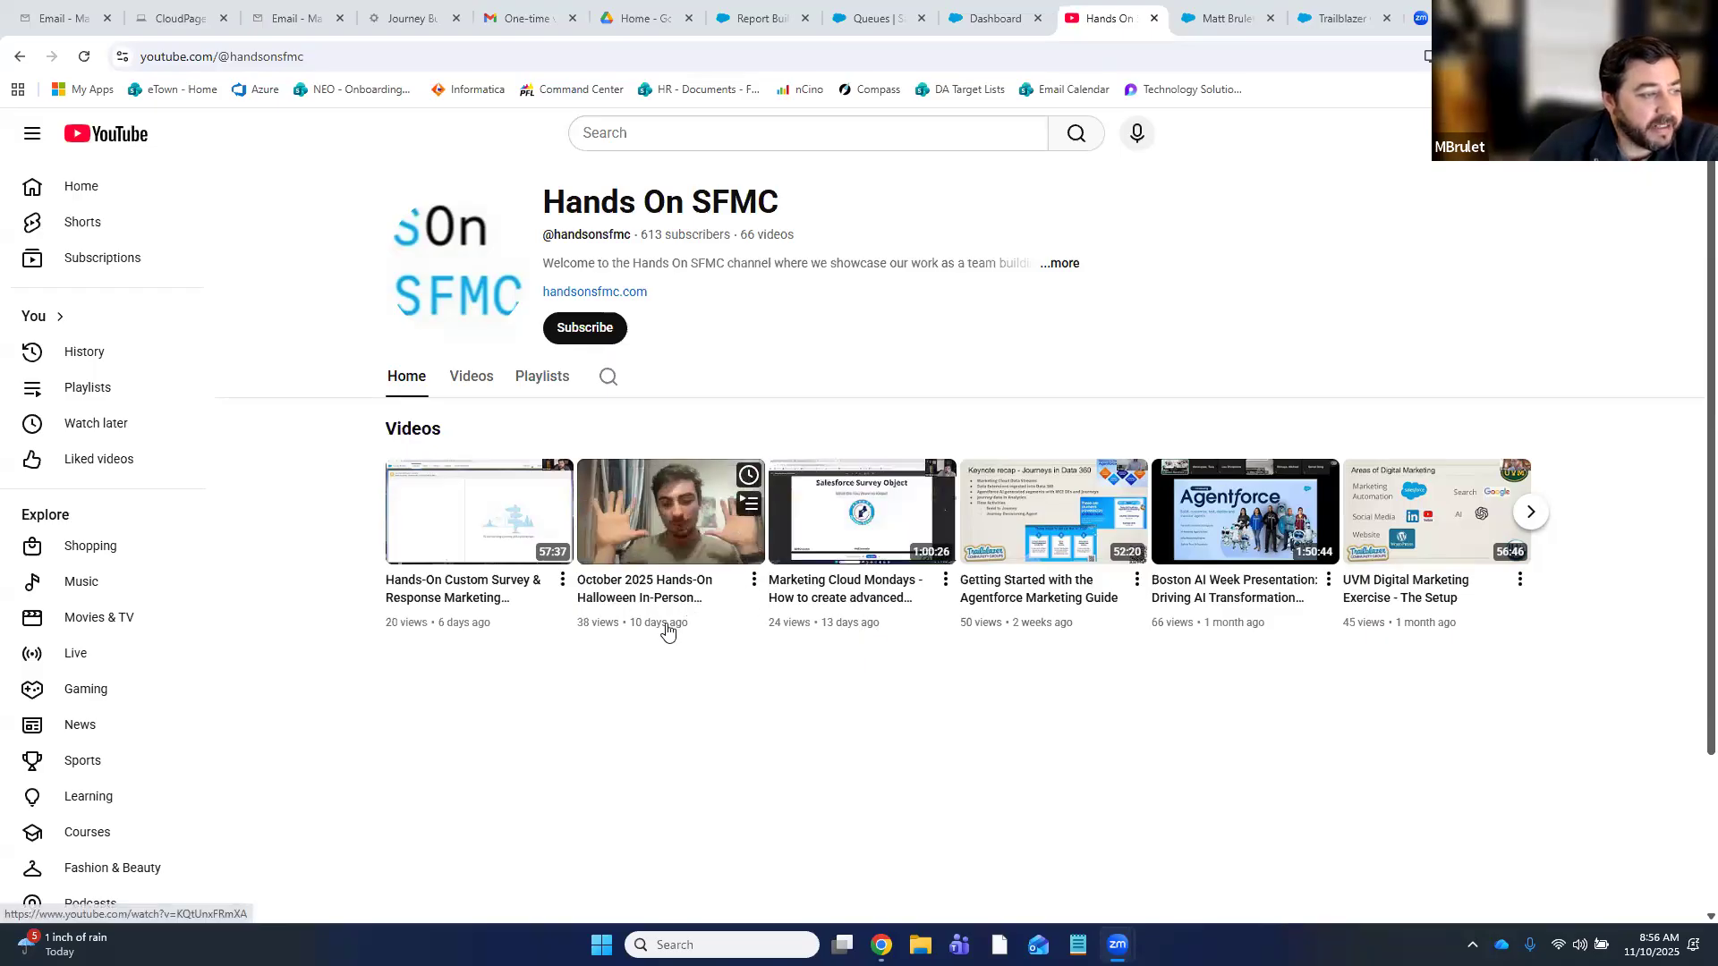